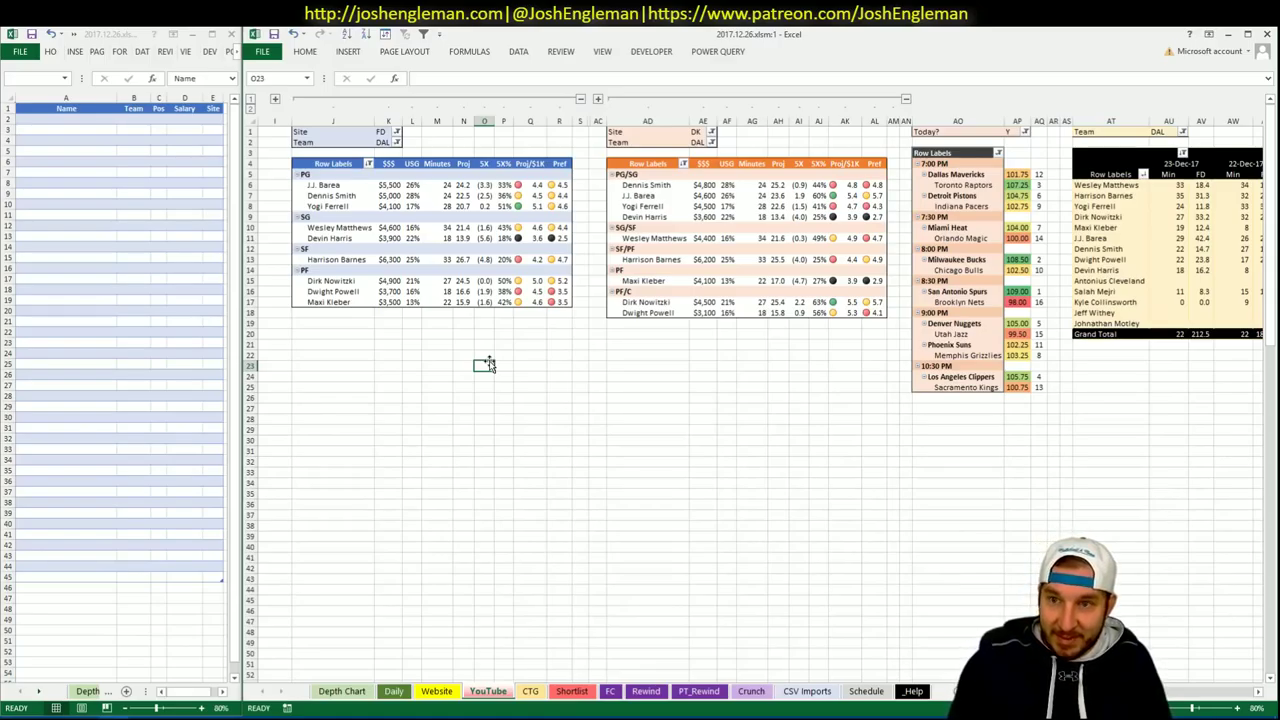
left_click(973, 167)
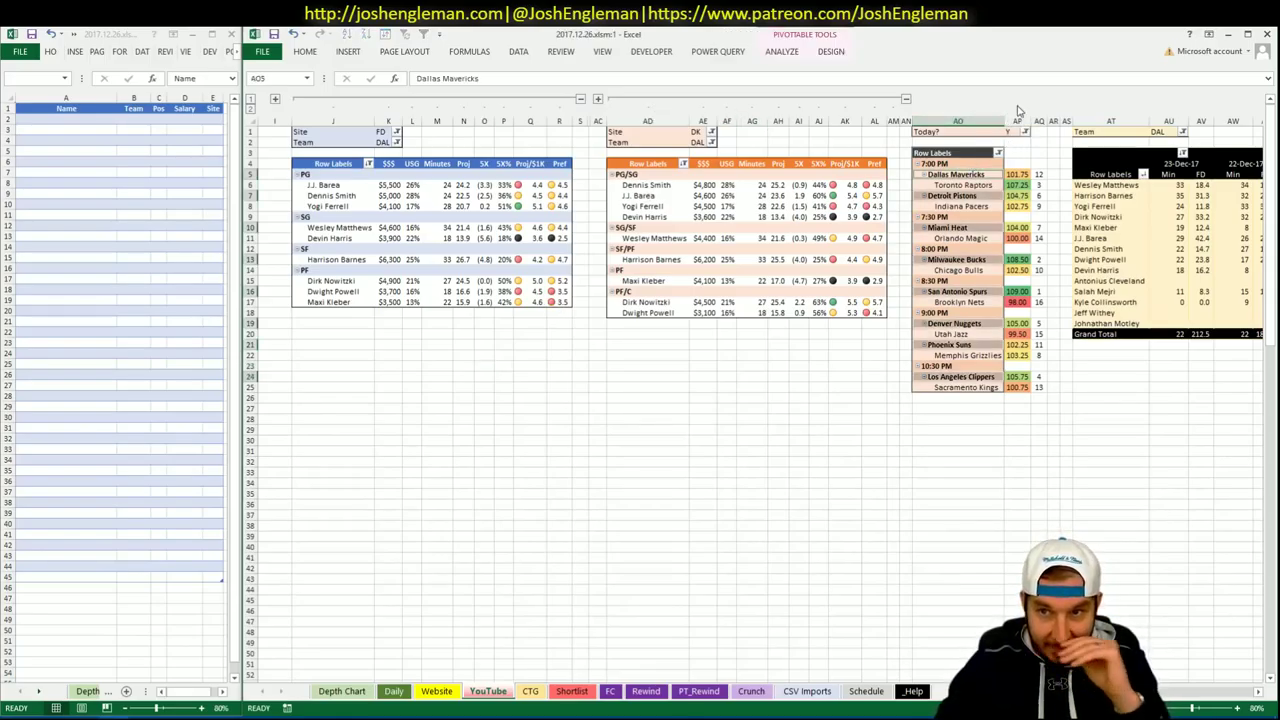
left_click(702, 387)
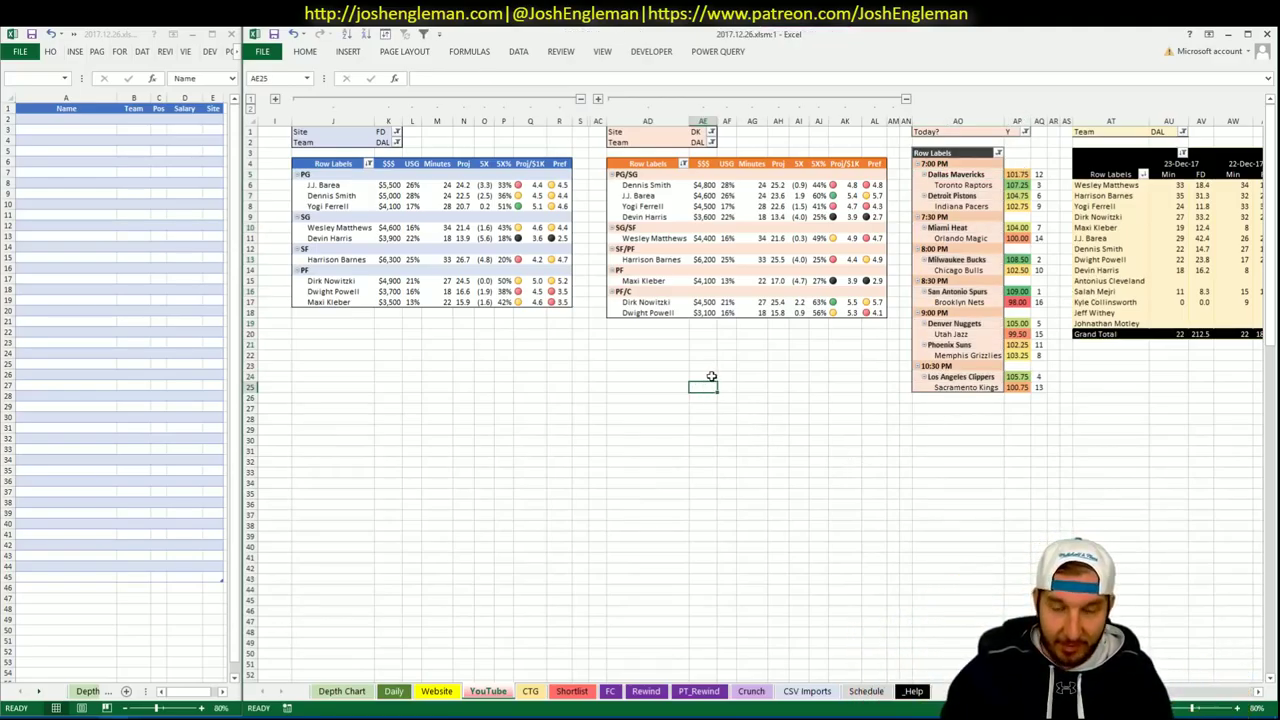
Switch to the browser and compare the FanDuel head-to-head lineups with the DraftKings standings and winning lineup of the Christmas contest.
key("alt+Tab")
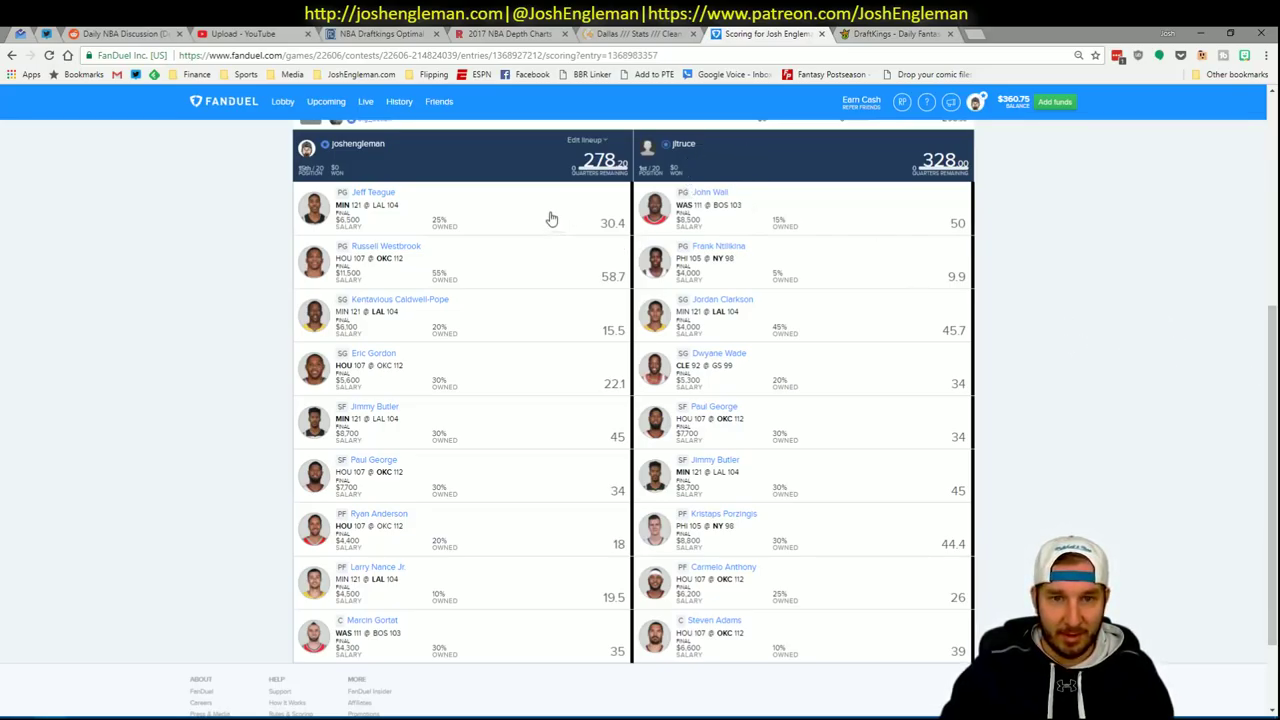
left_click(905, 35)
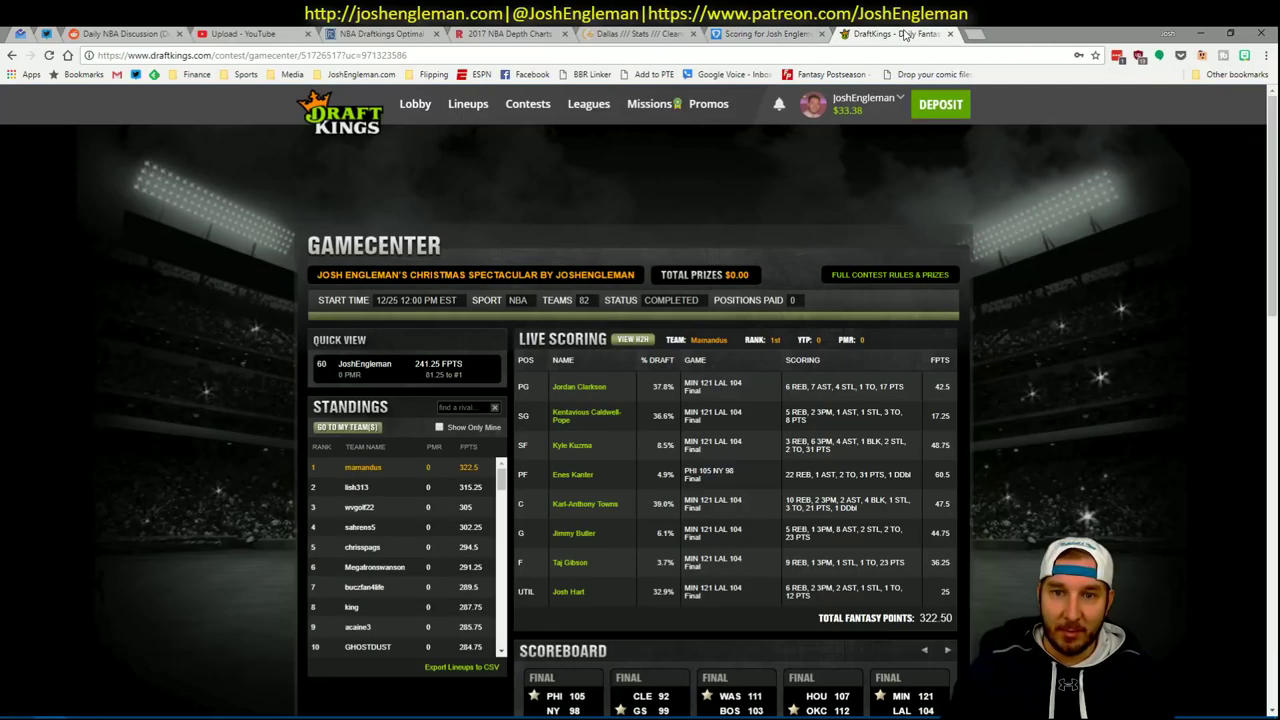
scroll(1068, 213, "down", 1)
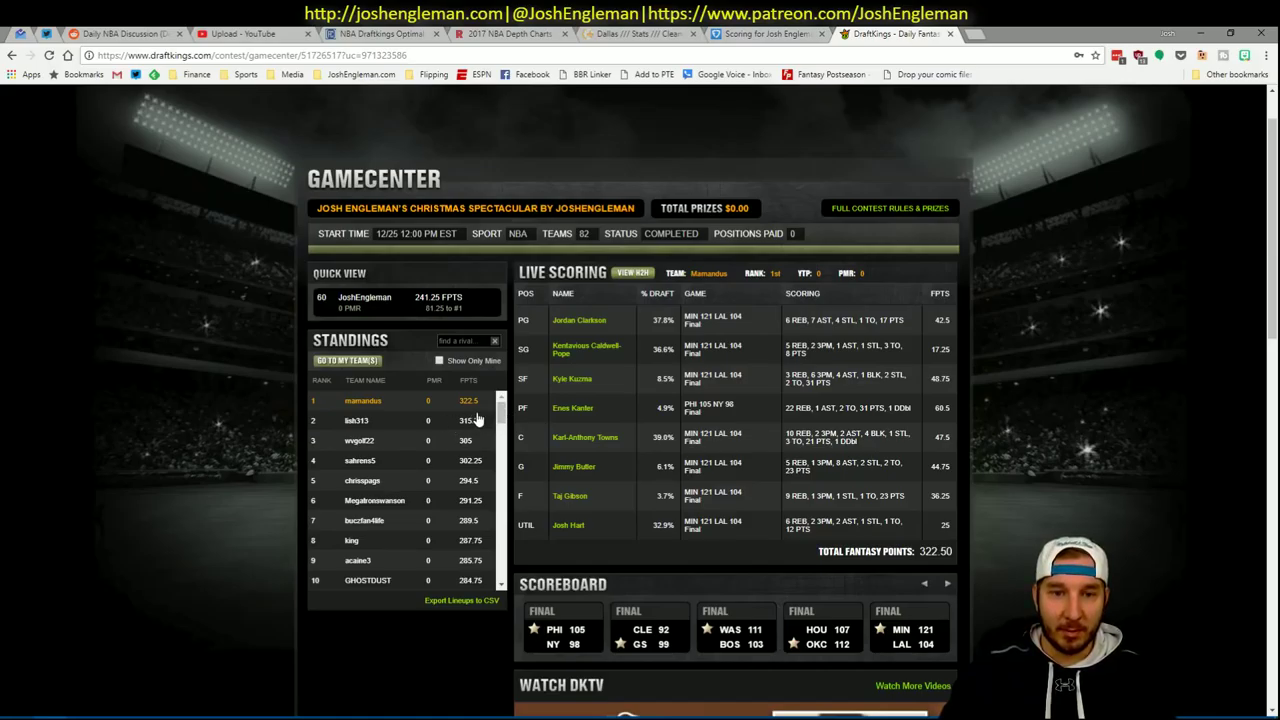
left_click(794, 36)
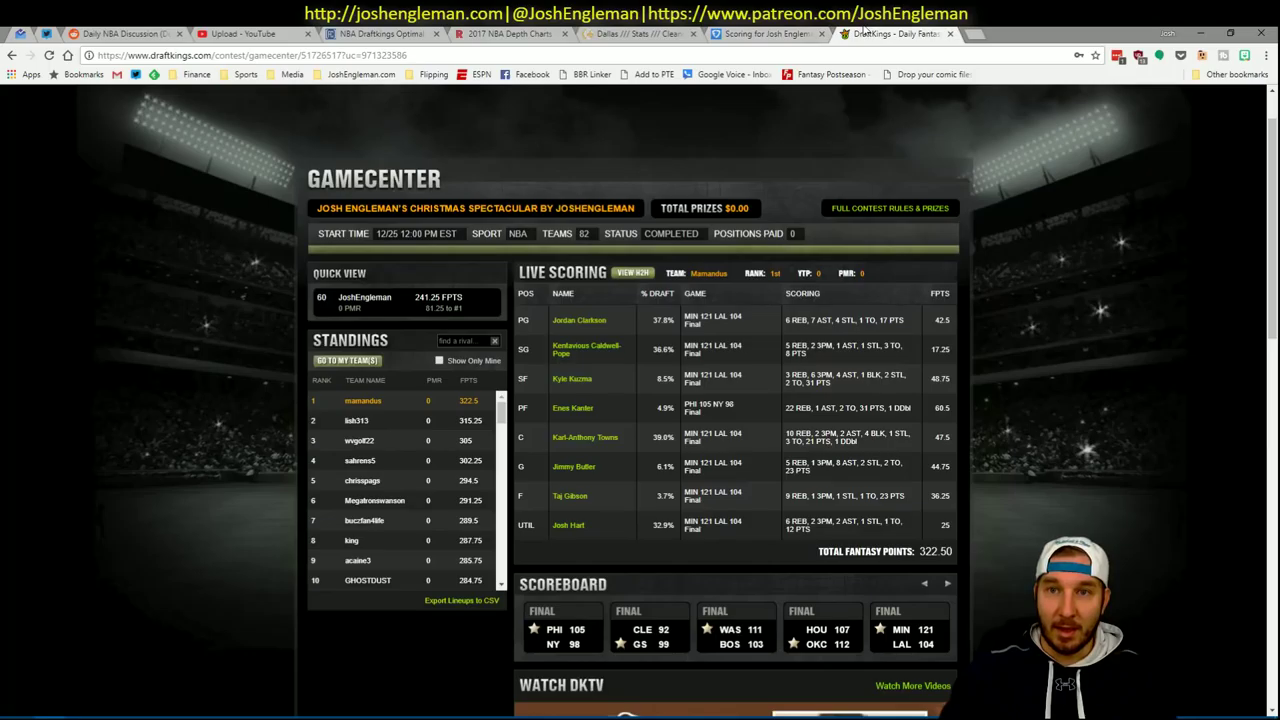
left_click(845, 34)
left_click(788, 34)
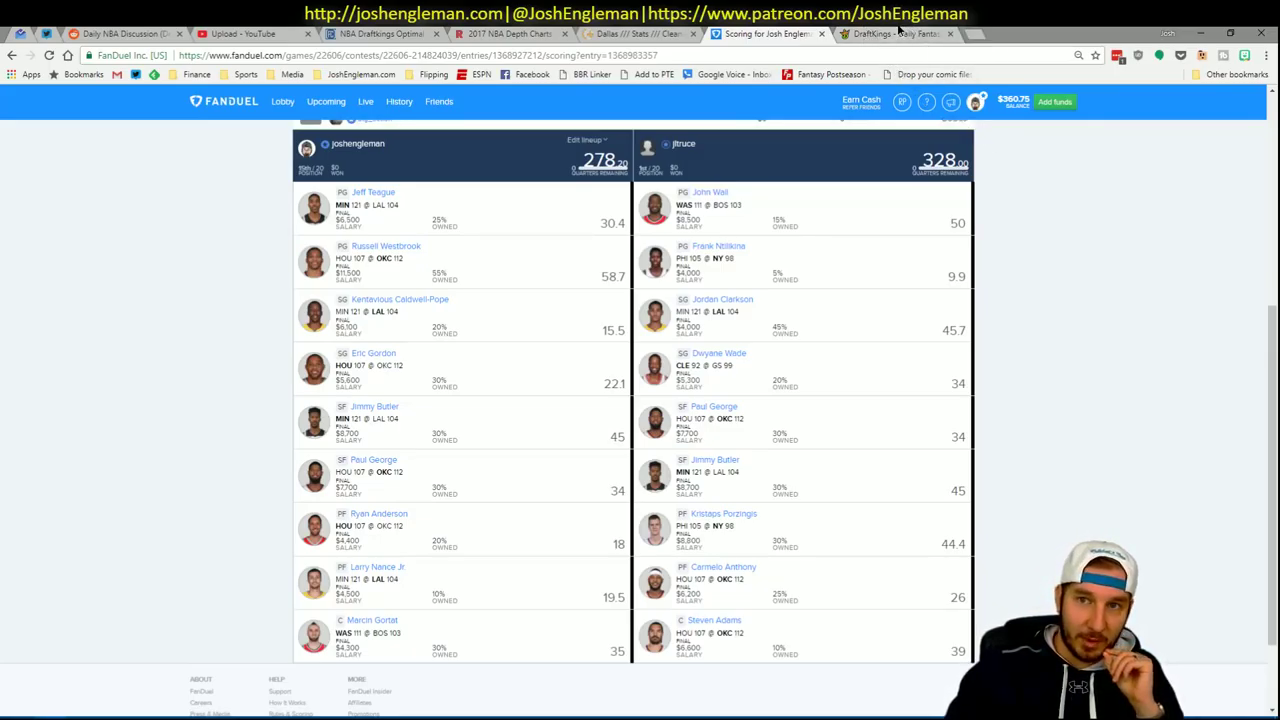
left_click(900, 33)
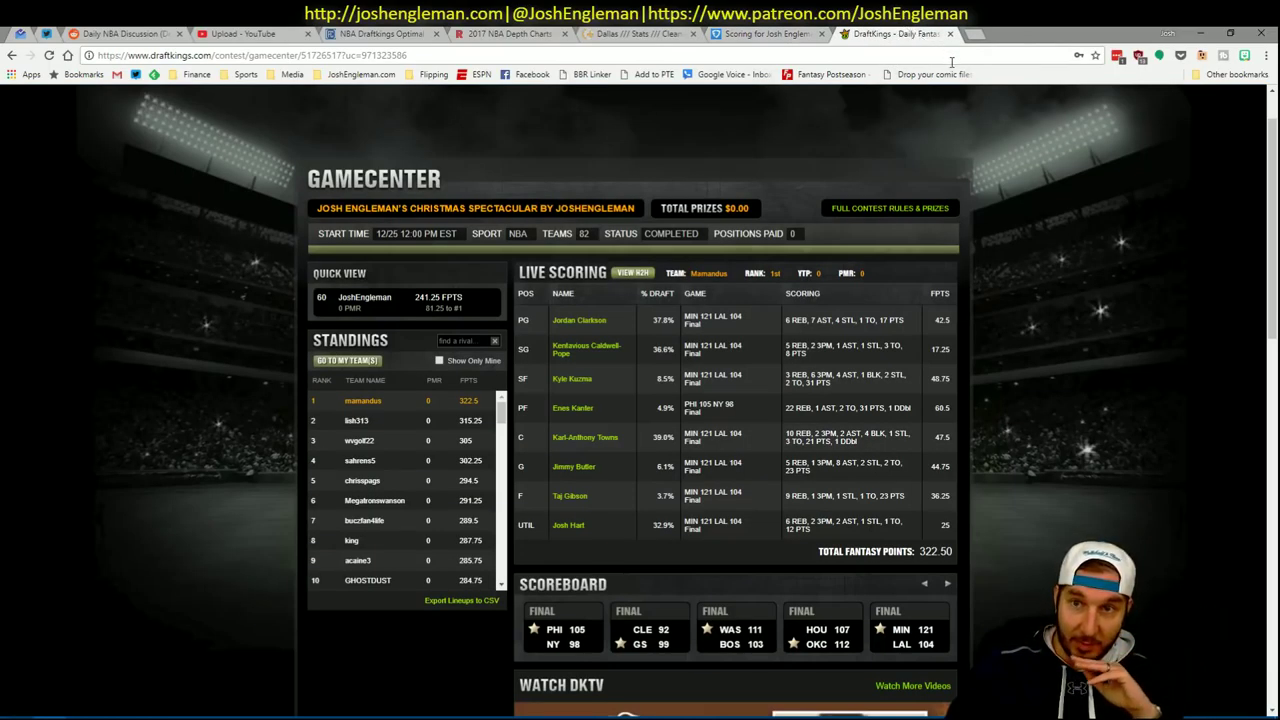
left_click(800, 35)
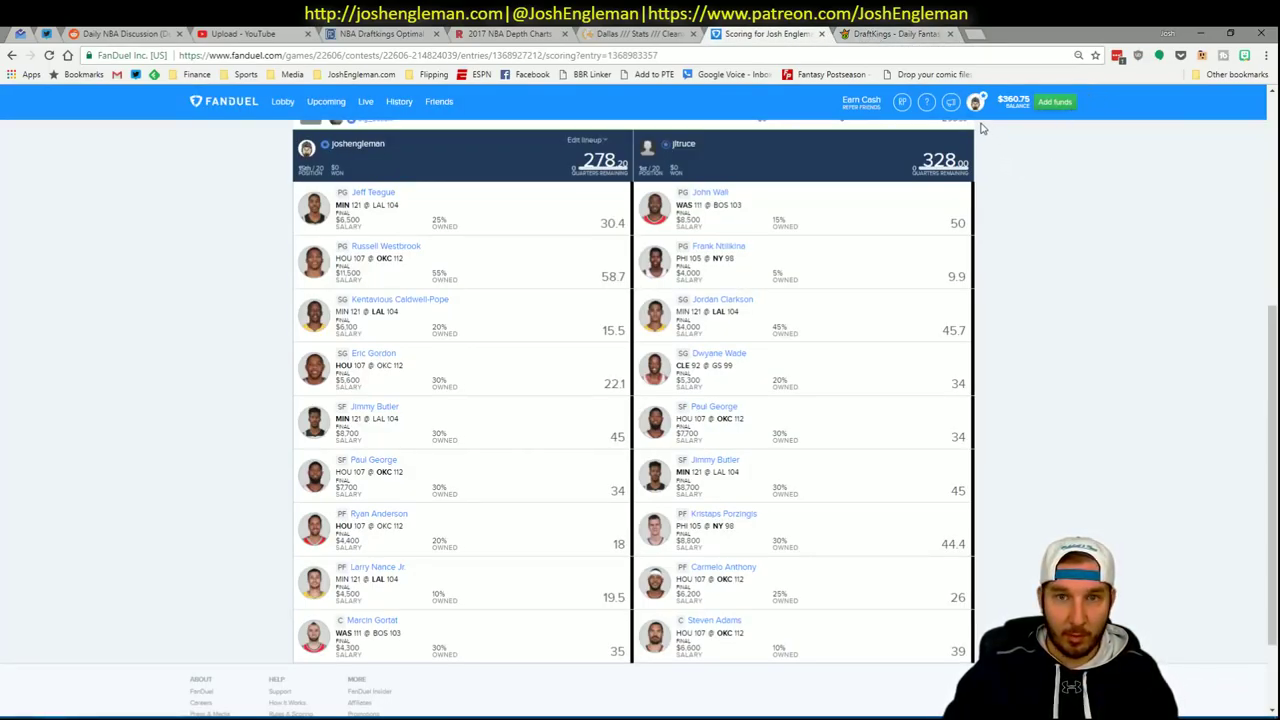
left_click(860, 33)
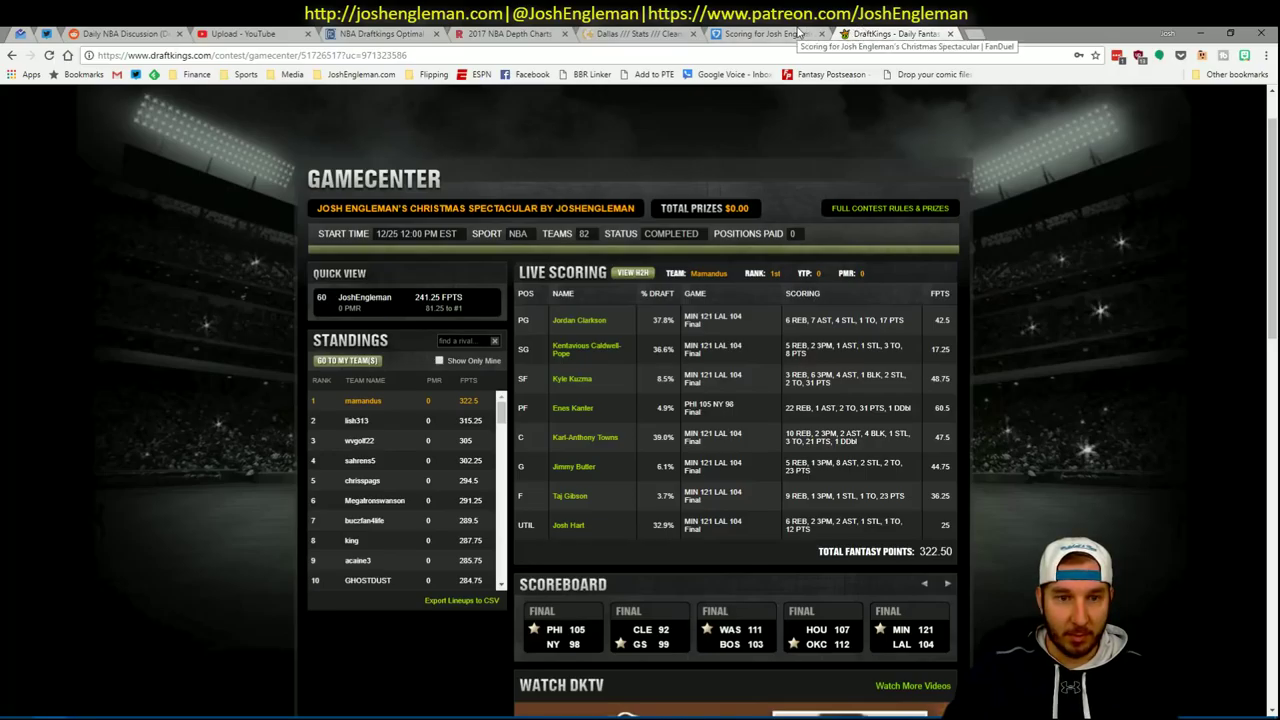
Switch back to Excel and bring both windows of the 2017.12.26 workbook into view.
mouse_move(107, 712)
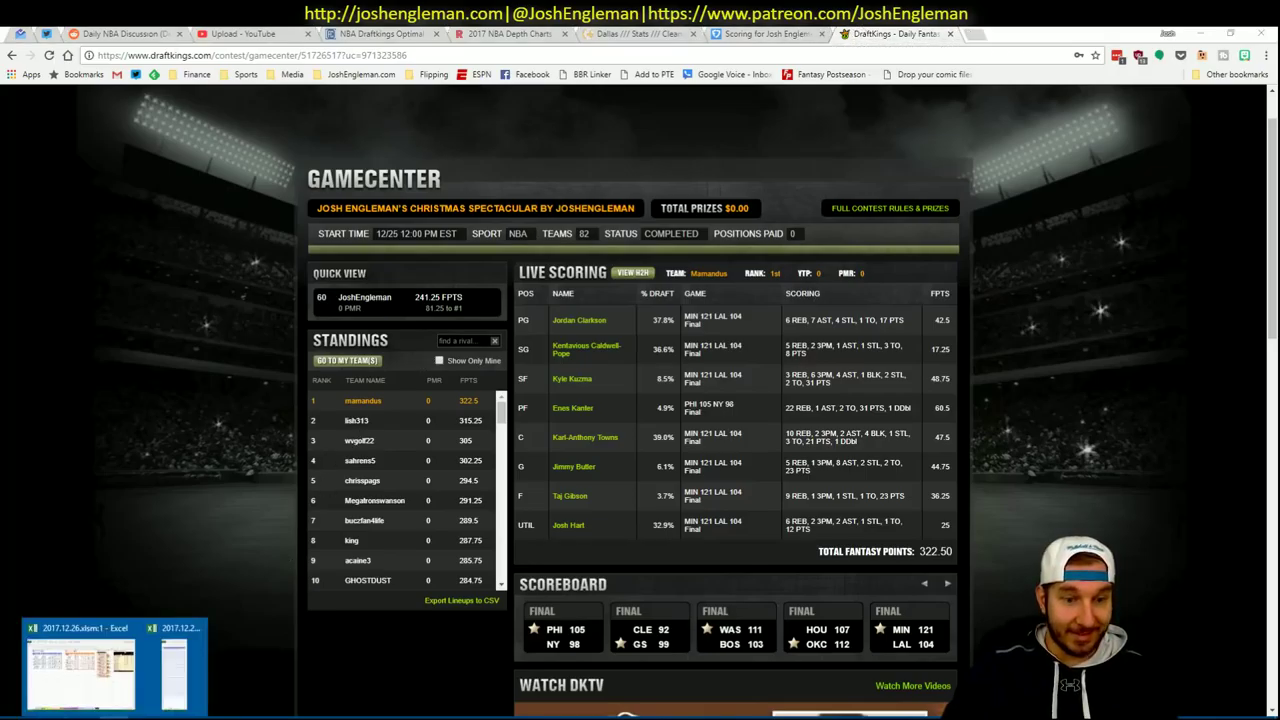
left_click(107, 652)
left_click(178, 655)
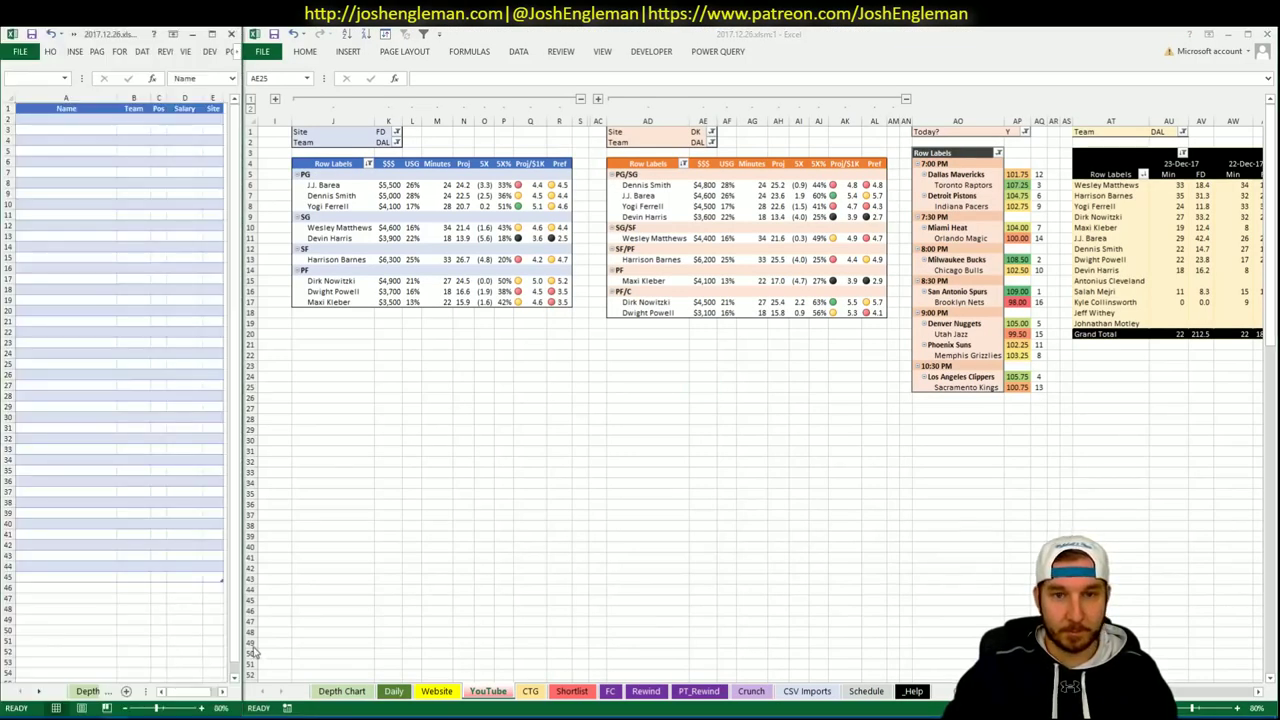
scroll(760, 390, "right", 2)
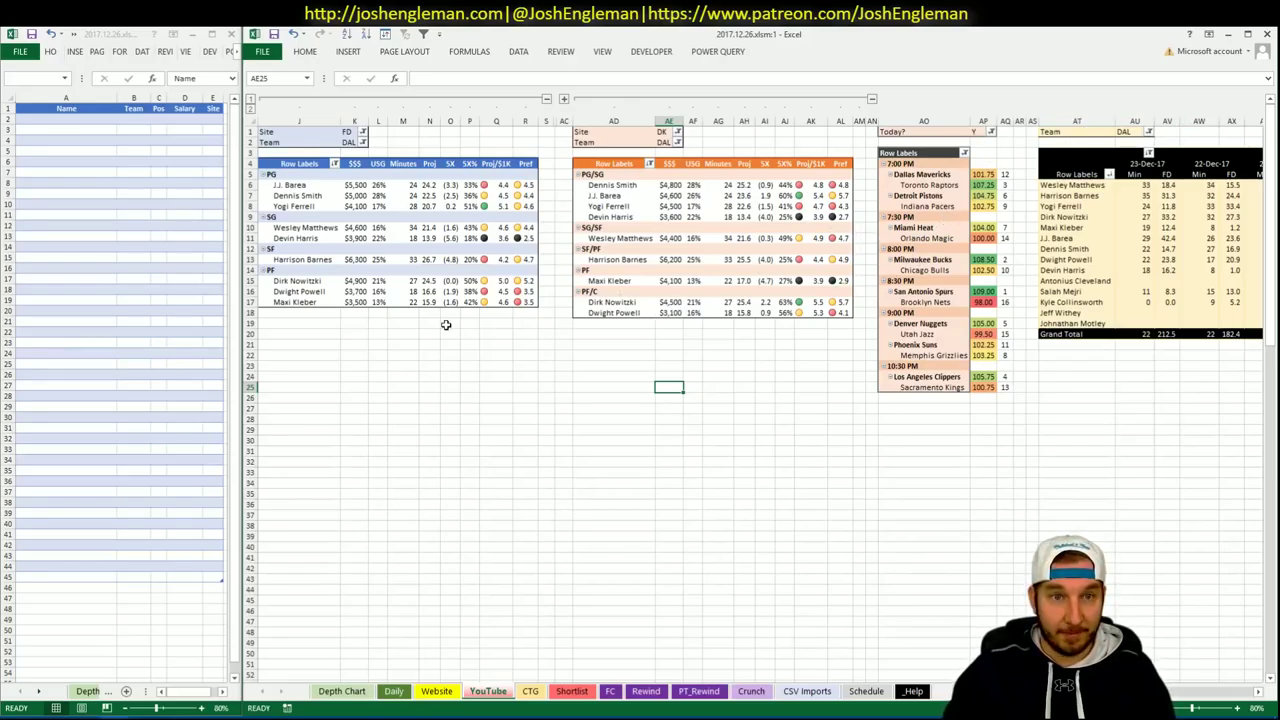
Switch to the browser, shrink its window to fit beside the narrow player-list window, and return to the Excel workbook.
left_click(50, 716)
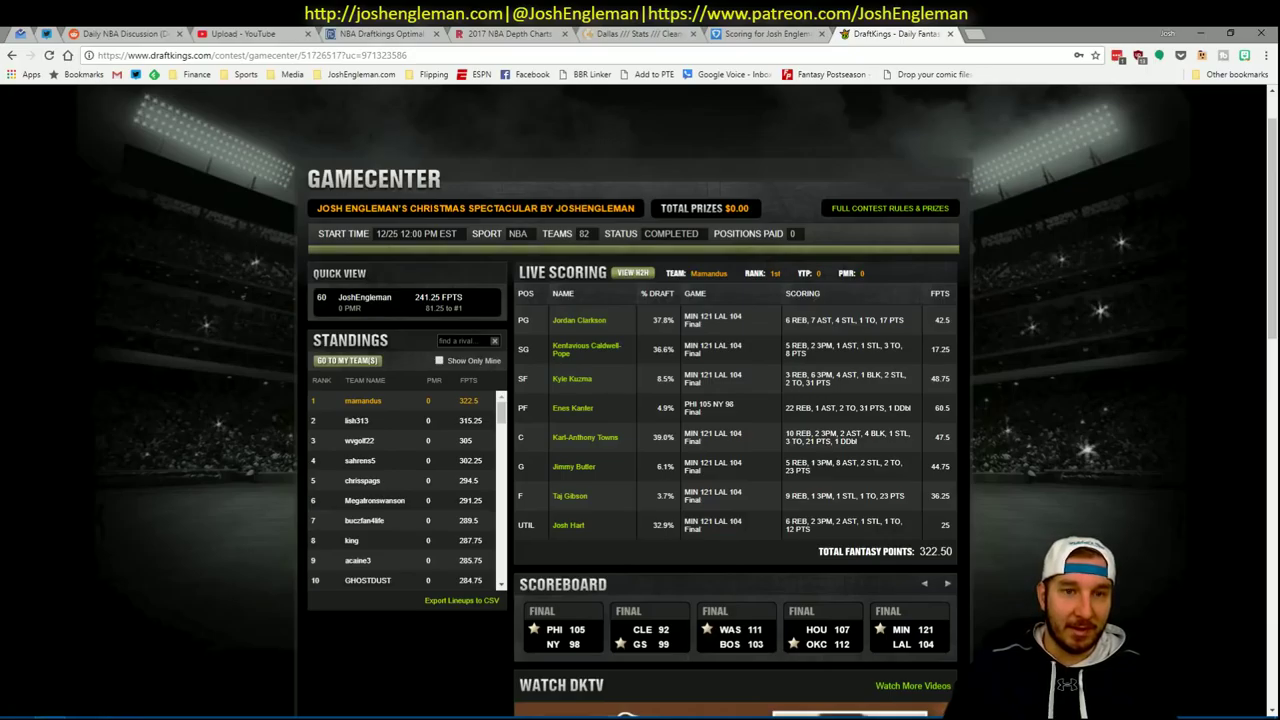
left_click(640, 34)
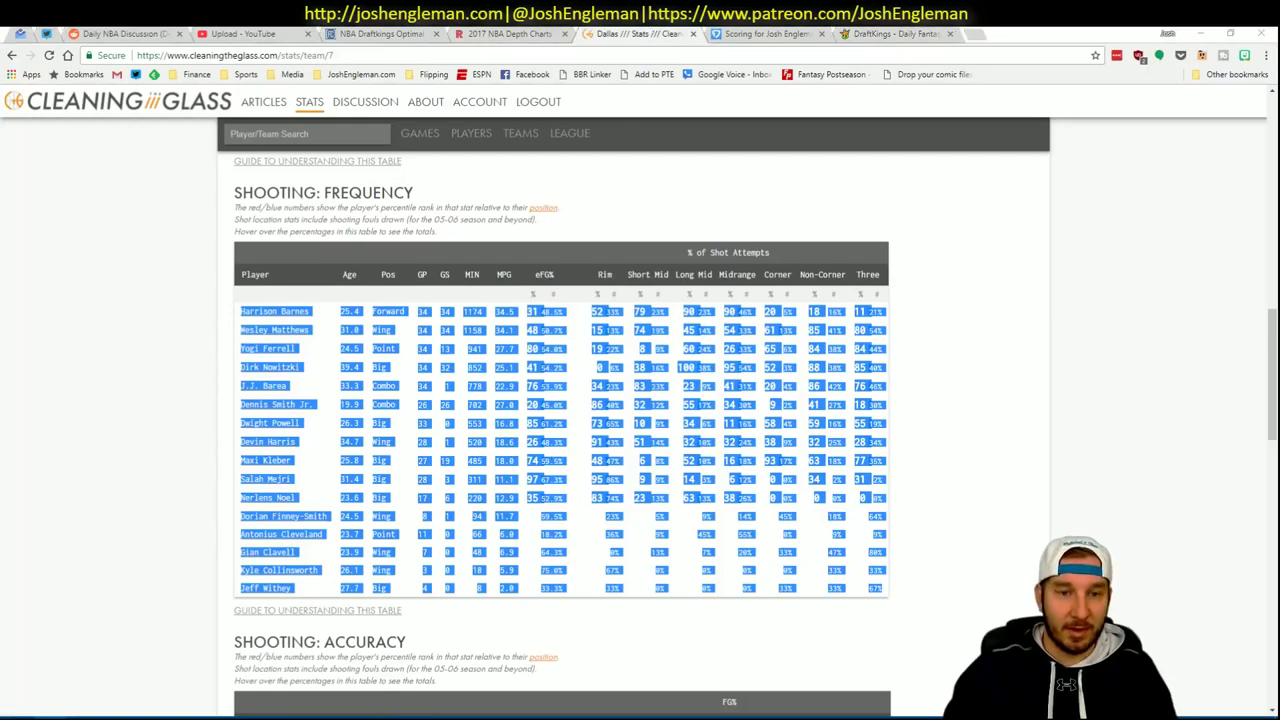
key("alt+Tab")
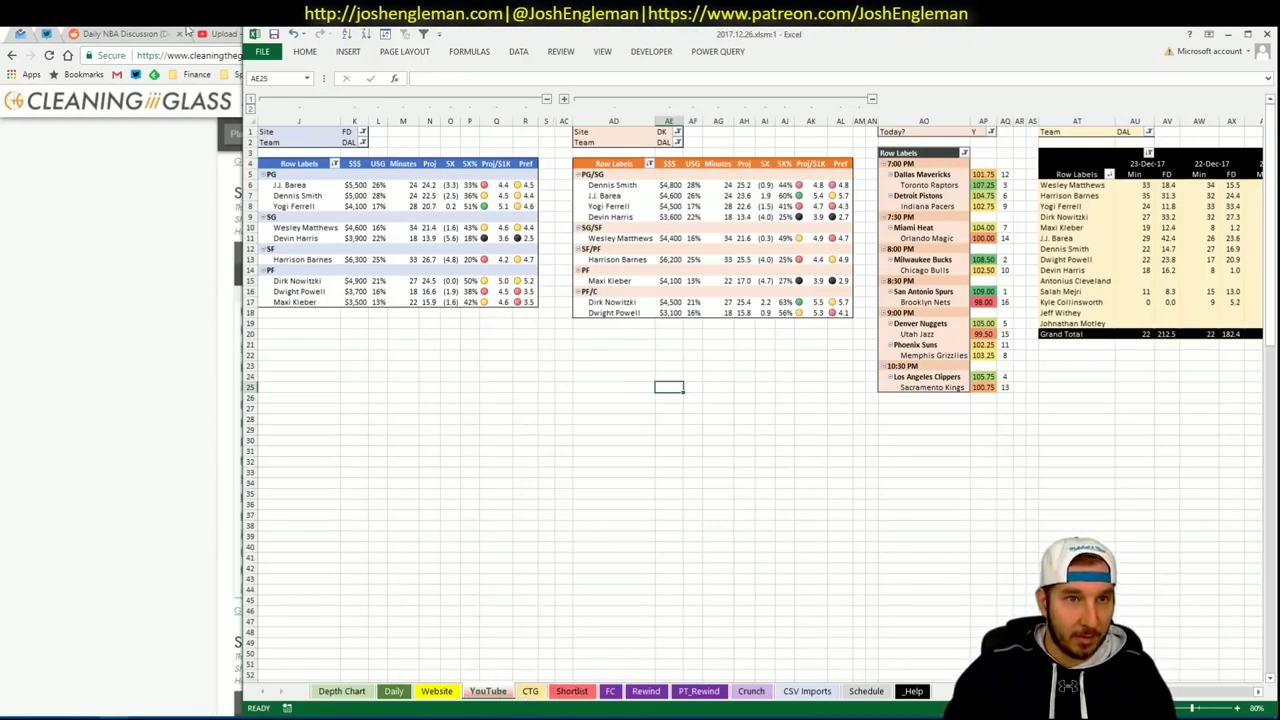
left_click(186, 30)
double_click(1000, 30)
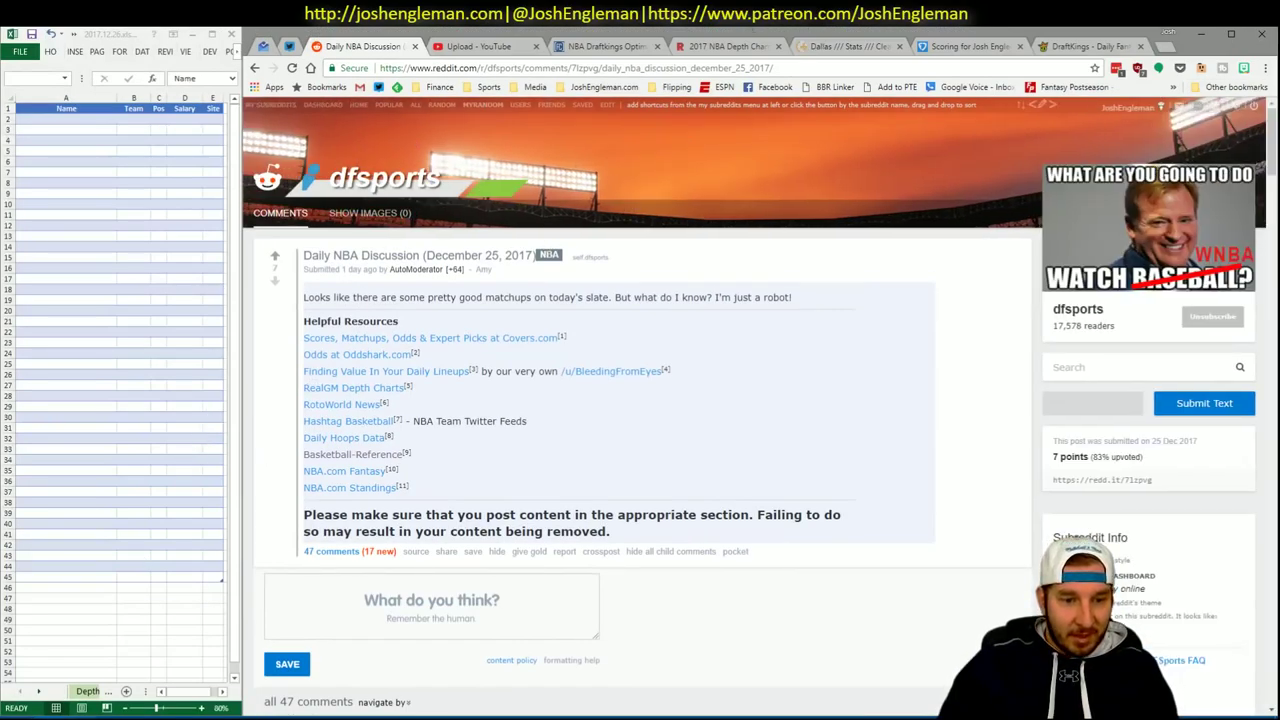
mouse_move(82, 717)
left_click(113, 697)
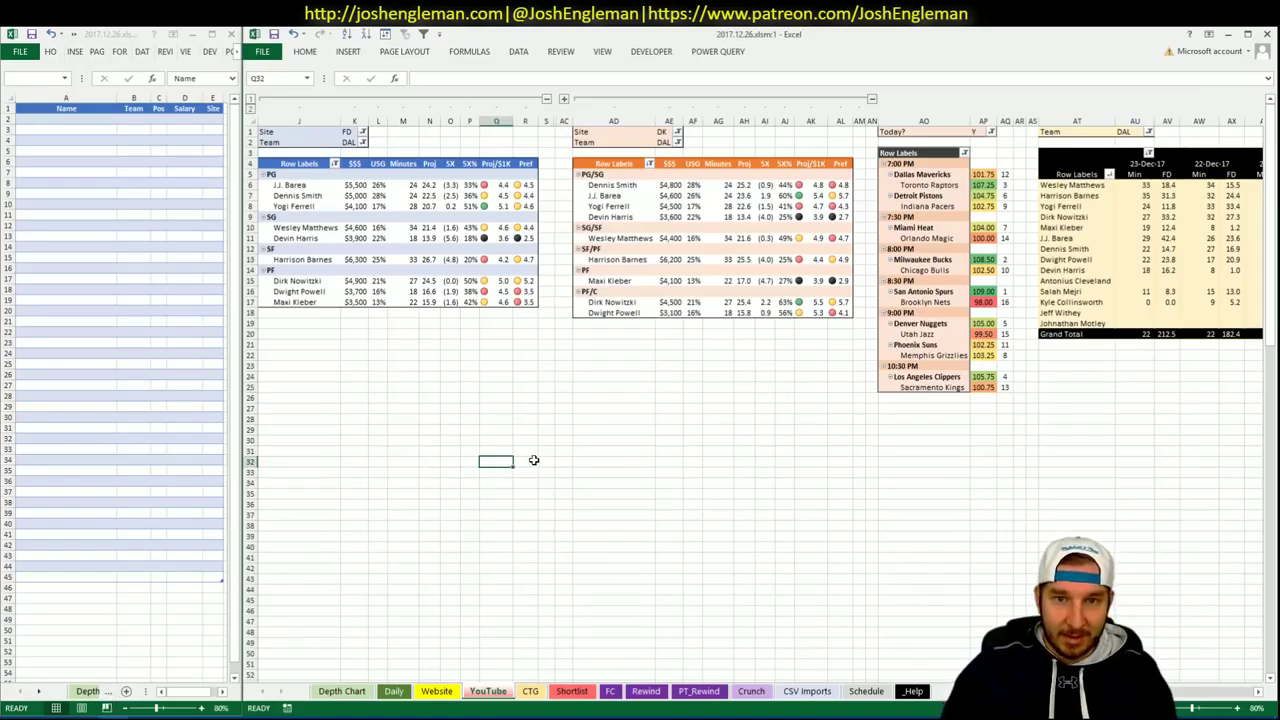
Examine the Dallas shot-frequency table on the CTG sheet, then return to the YouTube sheet.
left_click(530, 691)
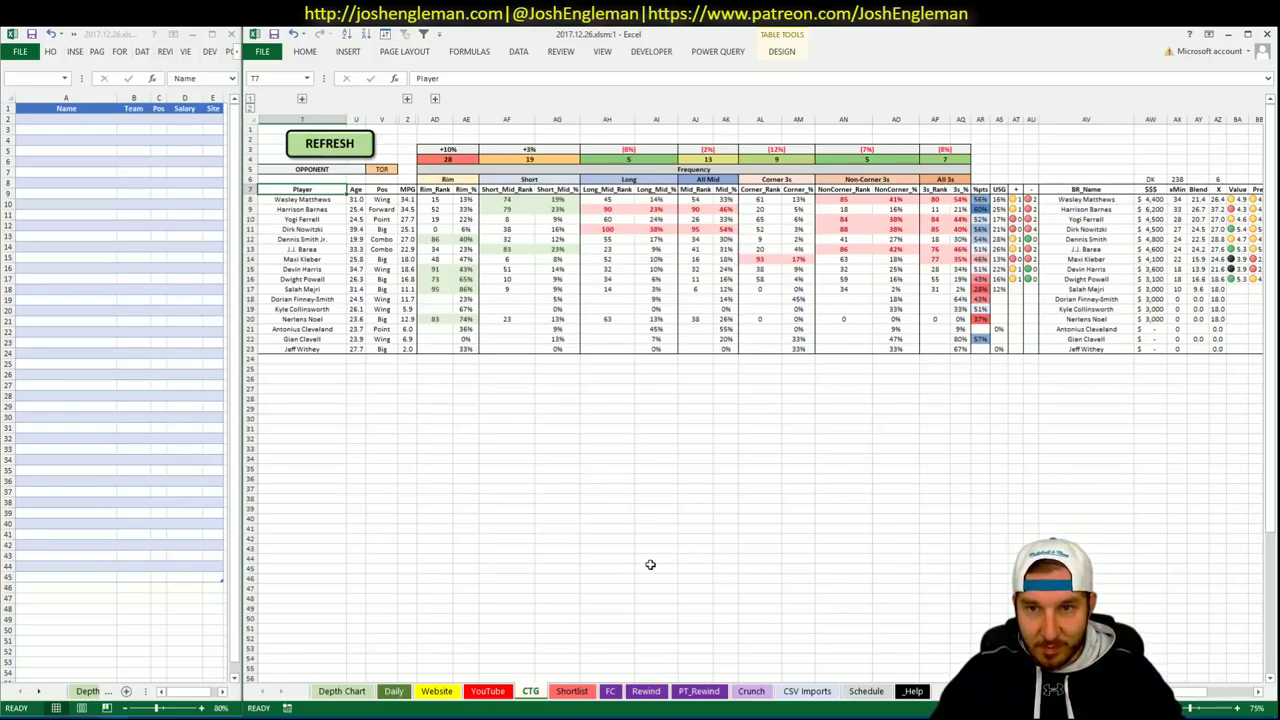
left_click(487, 691)
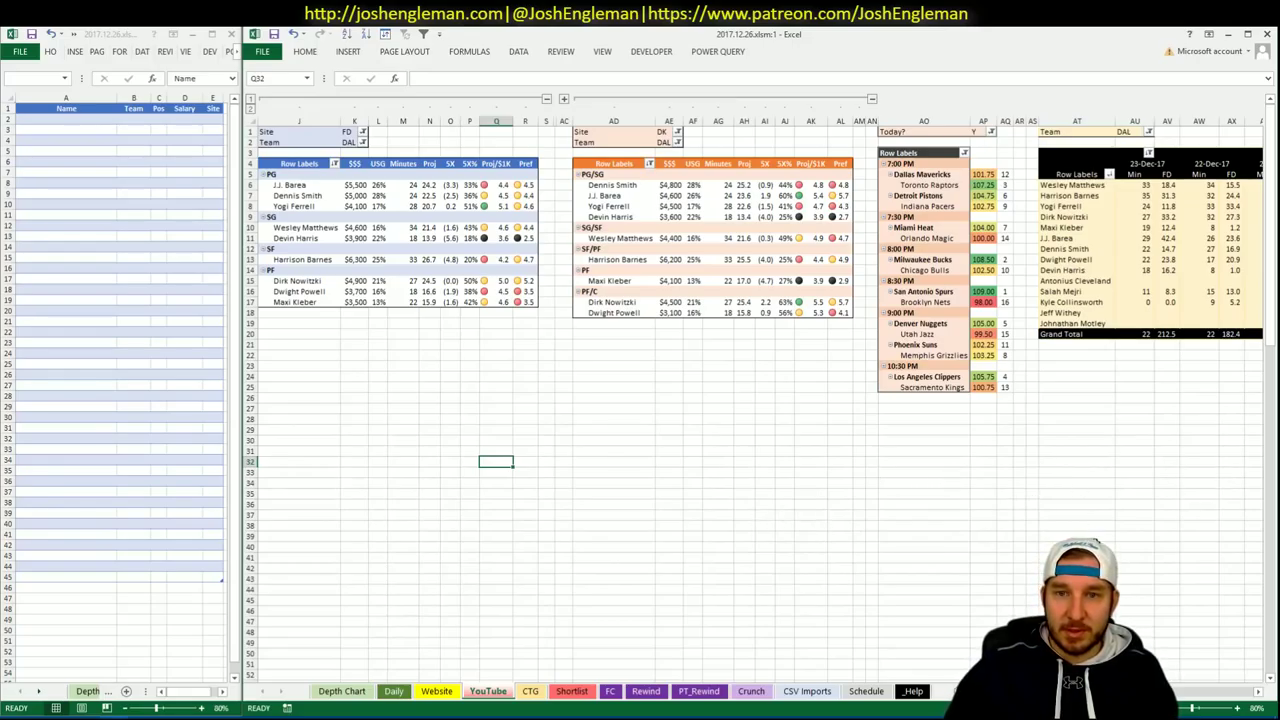
left_click_drag(1072, 683, 1131, 700)
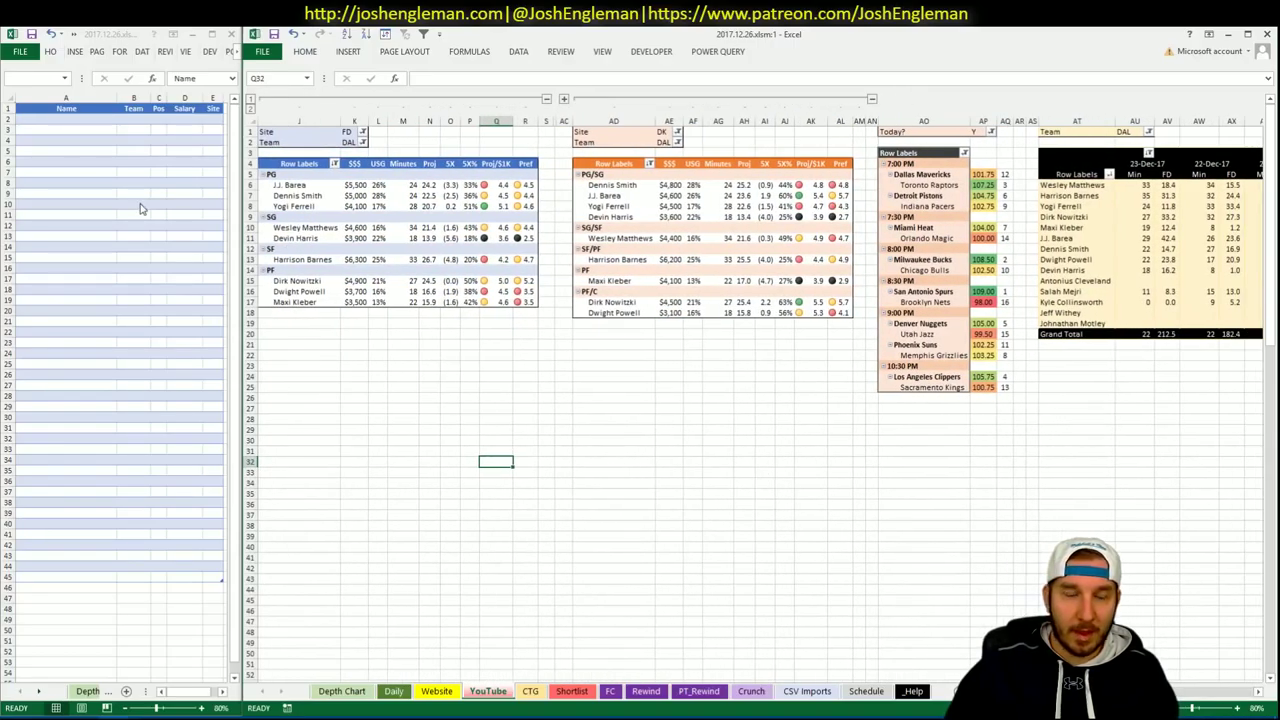
Enter Harrison Barnes in cell A2, the first Name row of the player list.
left_click(74, 126)
left_click(74, 117)
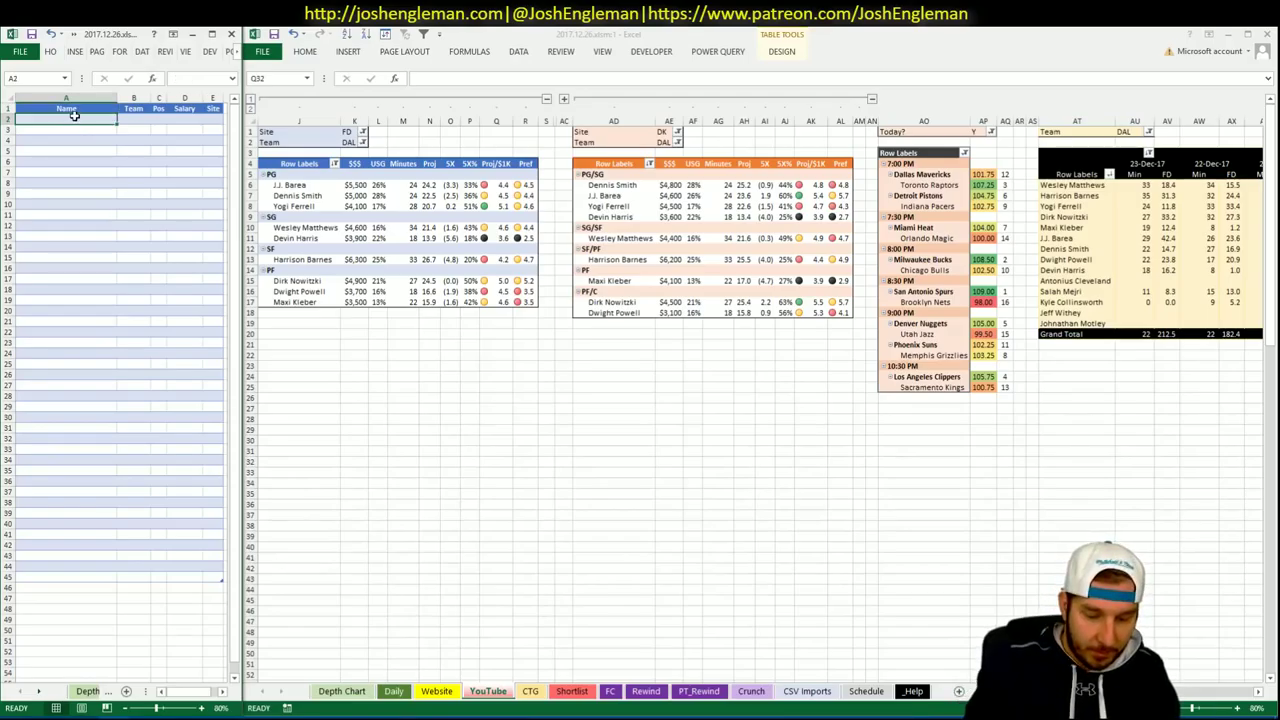
type("Harrison ba")
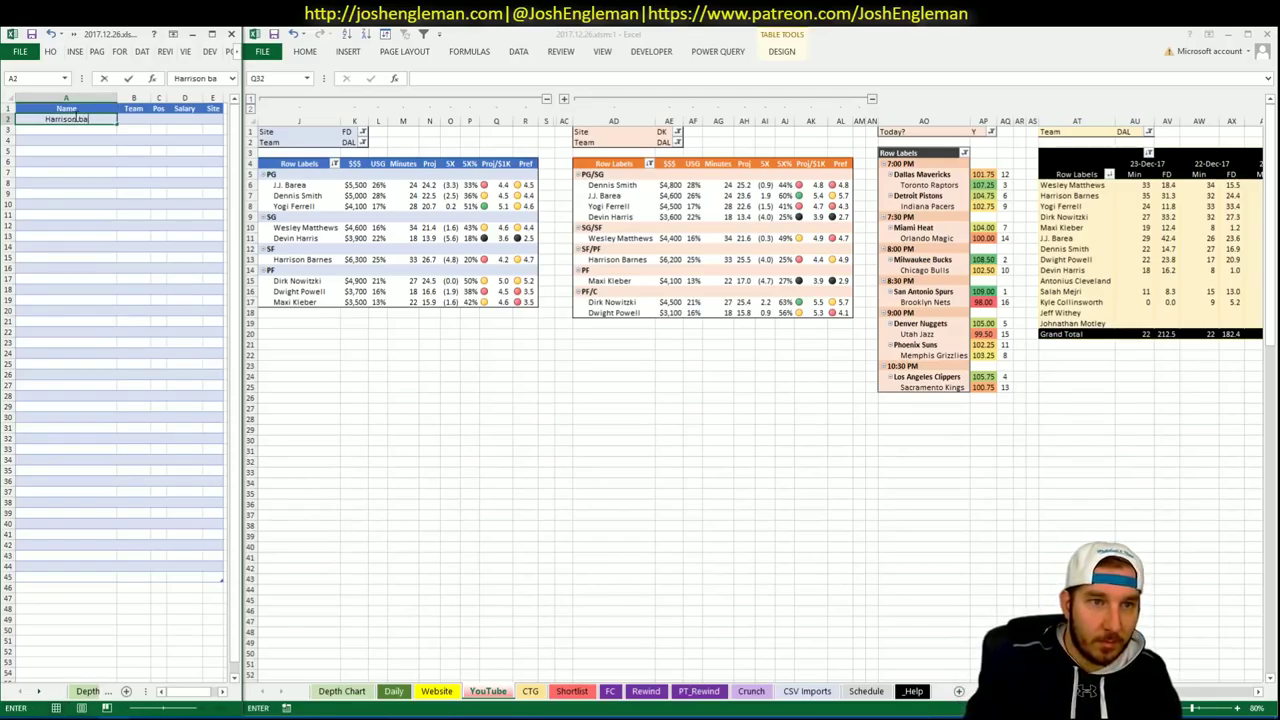
type("rnes")
key("Return")
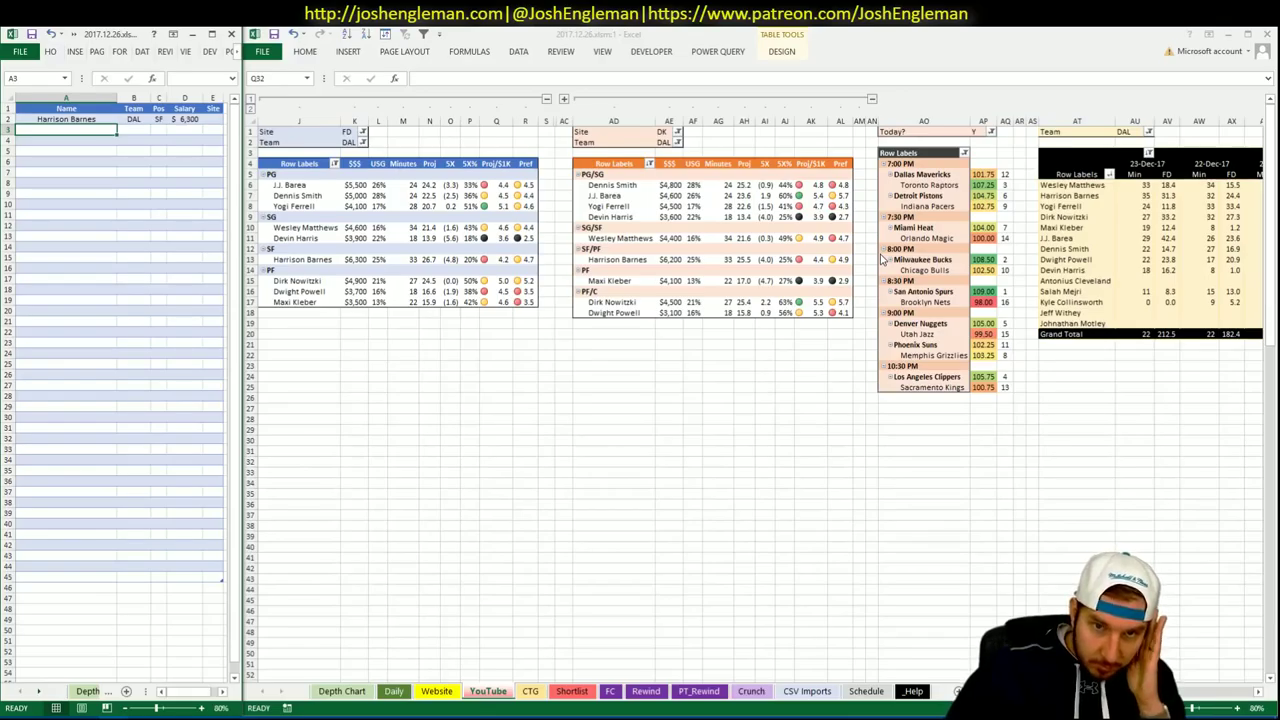
Filter both the FanDuel and DraftKings projection pivot tables to team TOR.
key("alt+Tab")
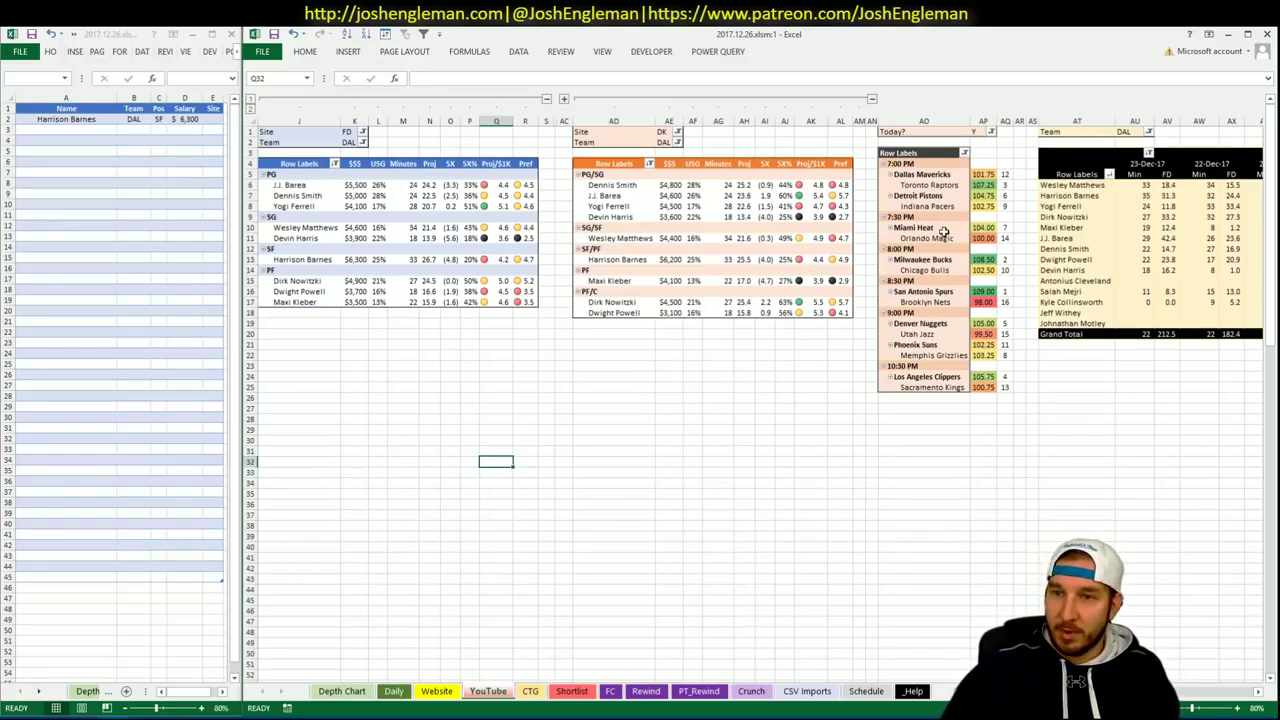
left_click(350, 142)
type("TOR")
key("Return")
left_click(668, 142)
type("TOR")
key("Return")
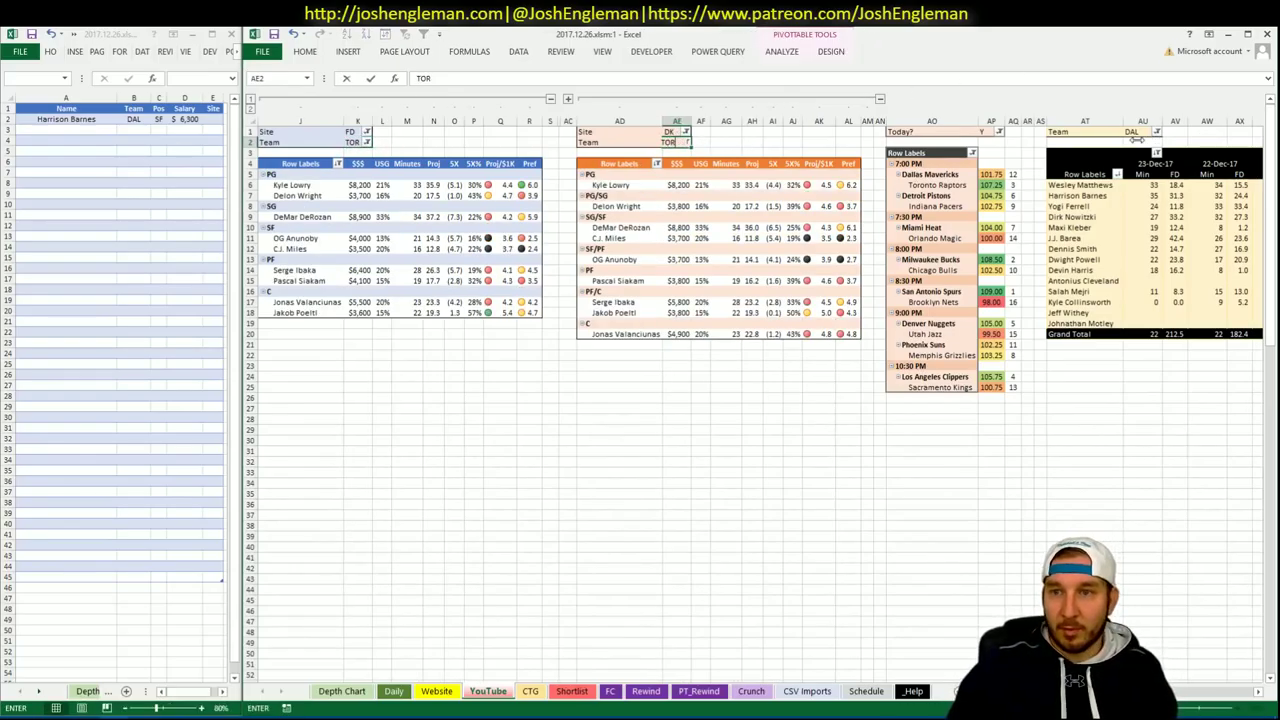
Filter the game-by-game minutes and fantasy points pivot table to team TOR.
left_click(1132, 132)
type("TOR")
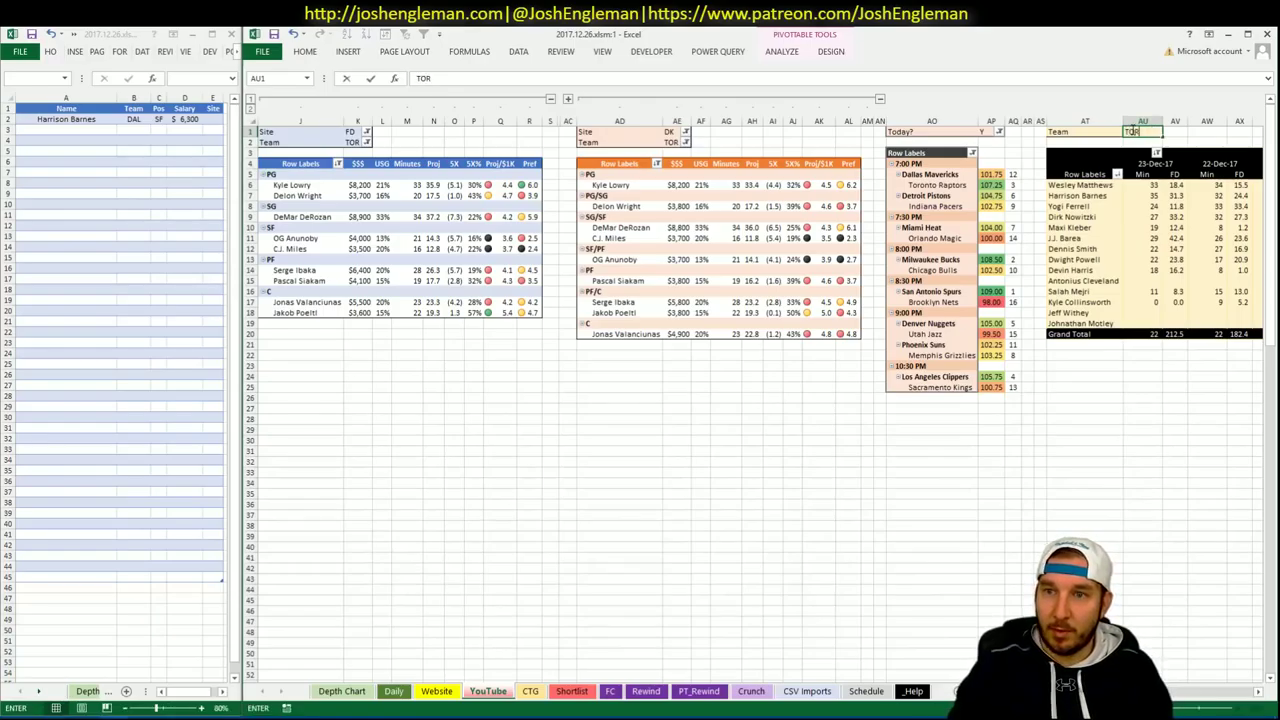
key("Return")
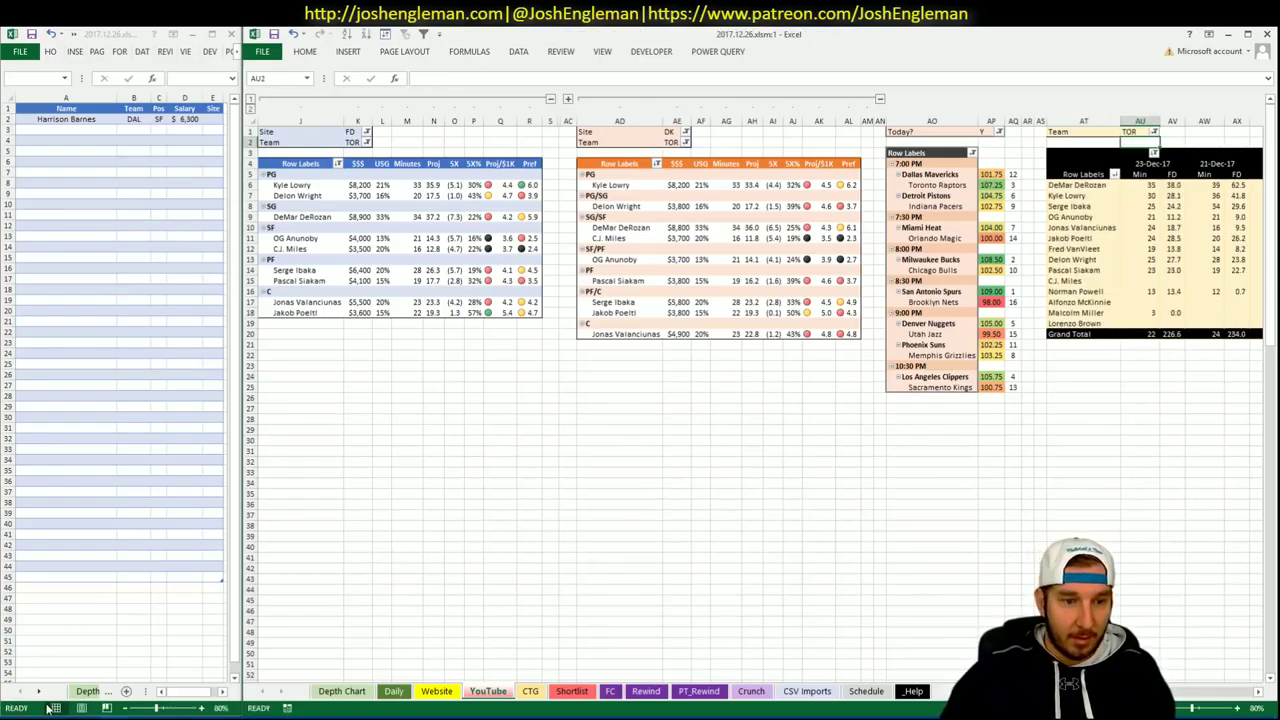
Switch to Cleaning the Glass in the browser and open the Shooting: Frequency section of the Toronto Raptors player stats.
key("alt+Tab")
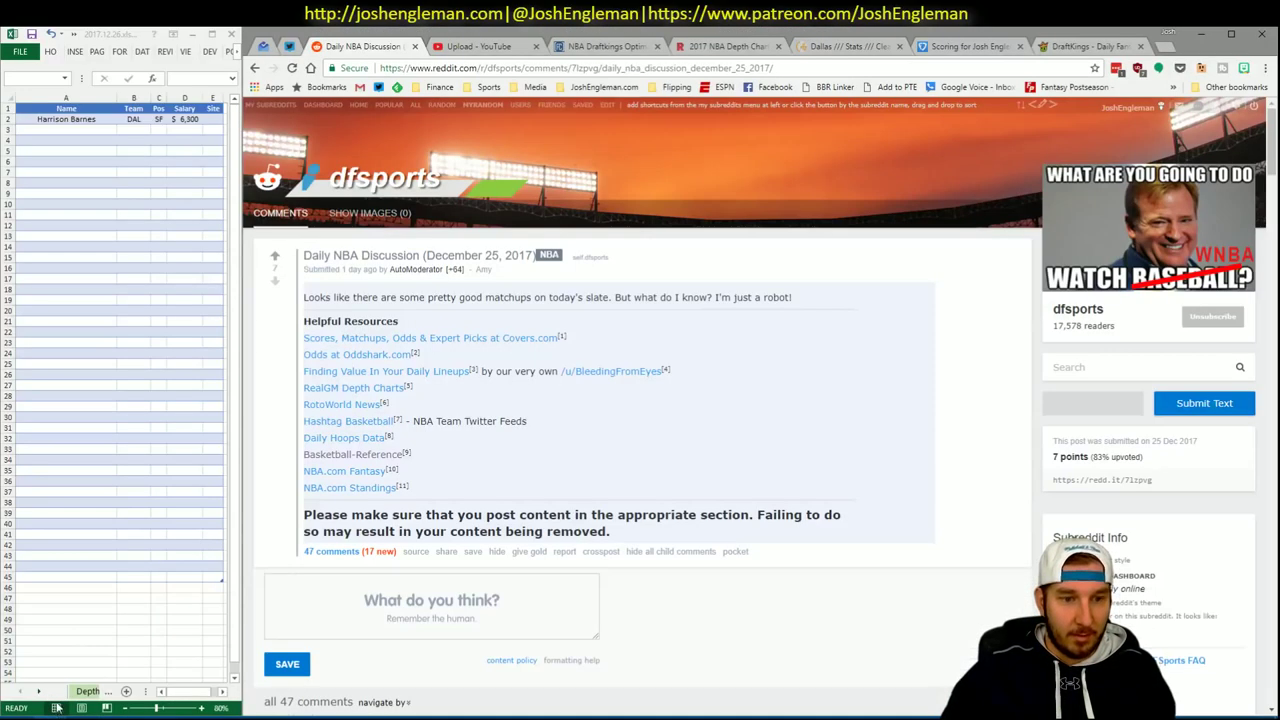
left_click(860, 46)
left_click(414, 148)
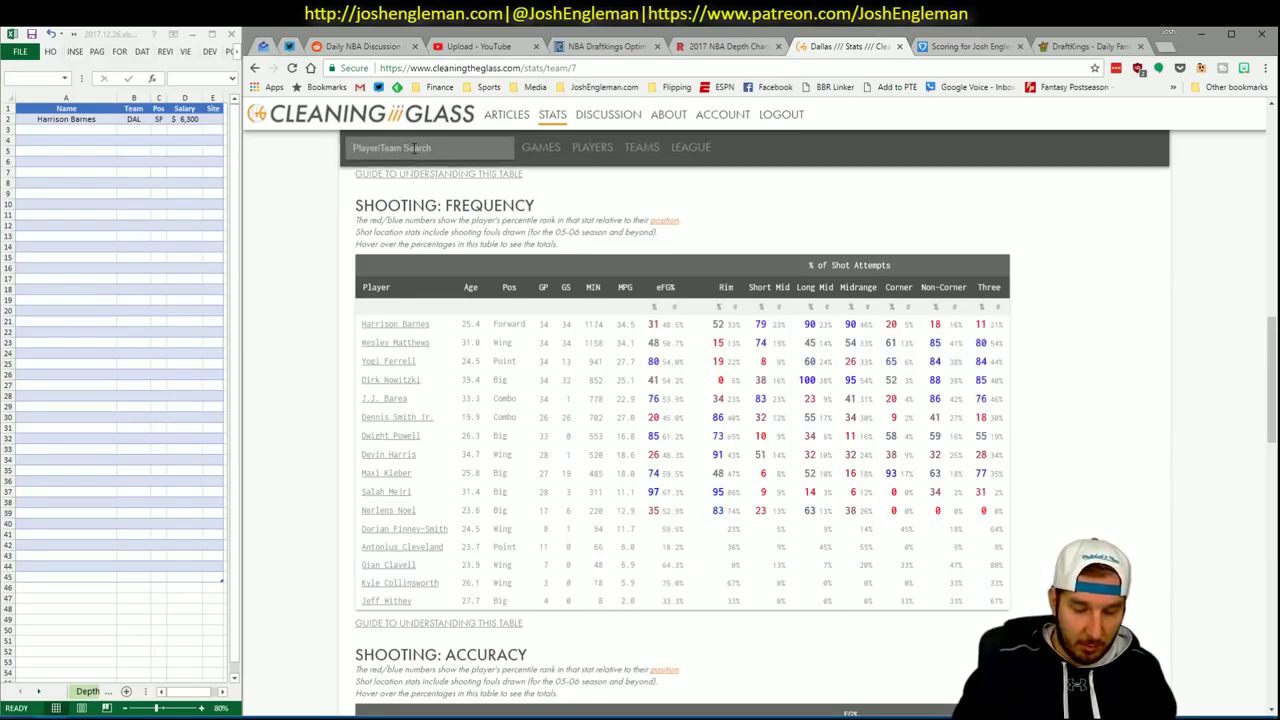
type("tor")
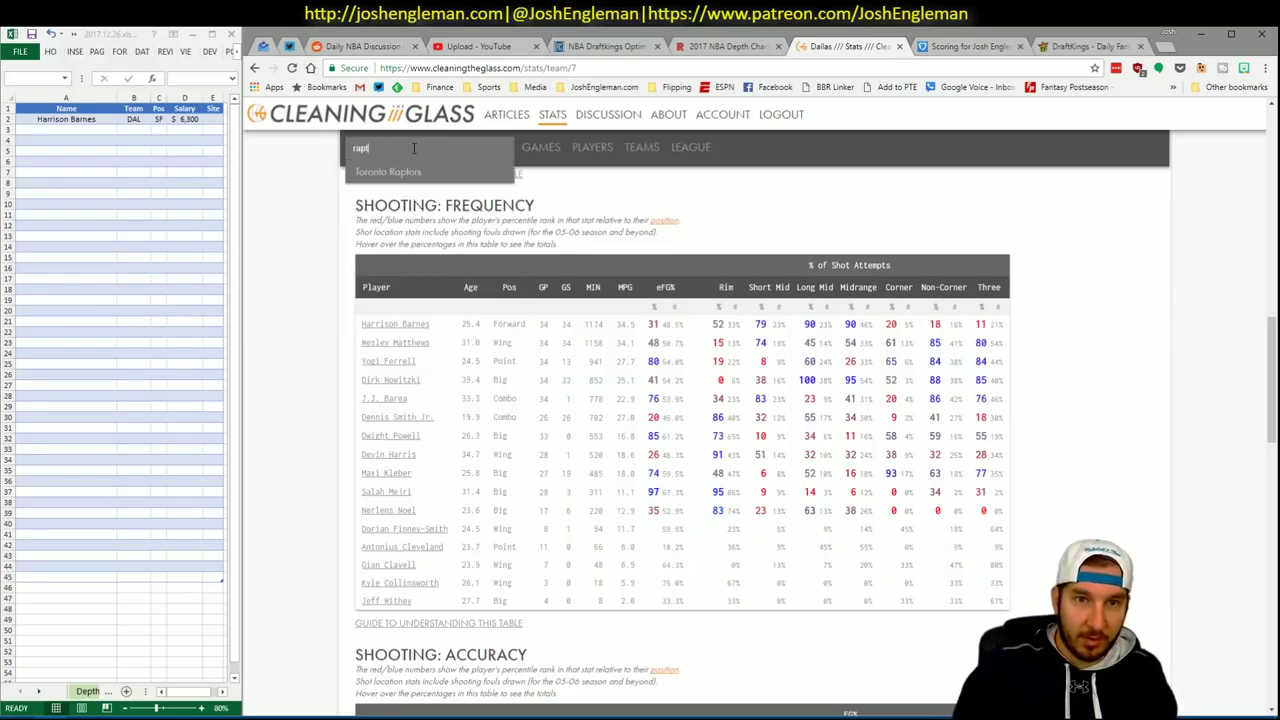
key("Return")
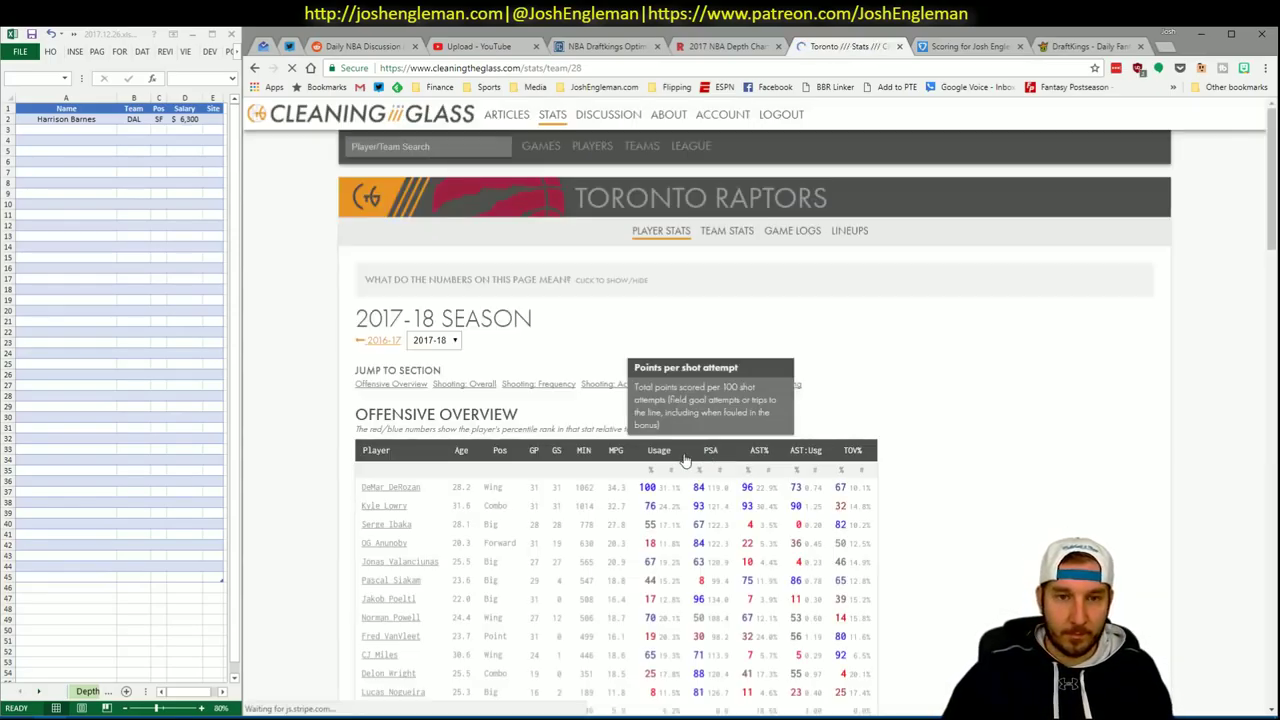
left_click(540, 385)
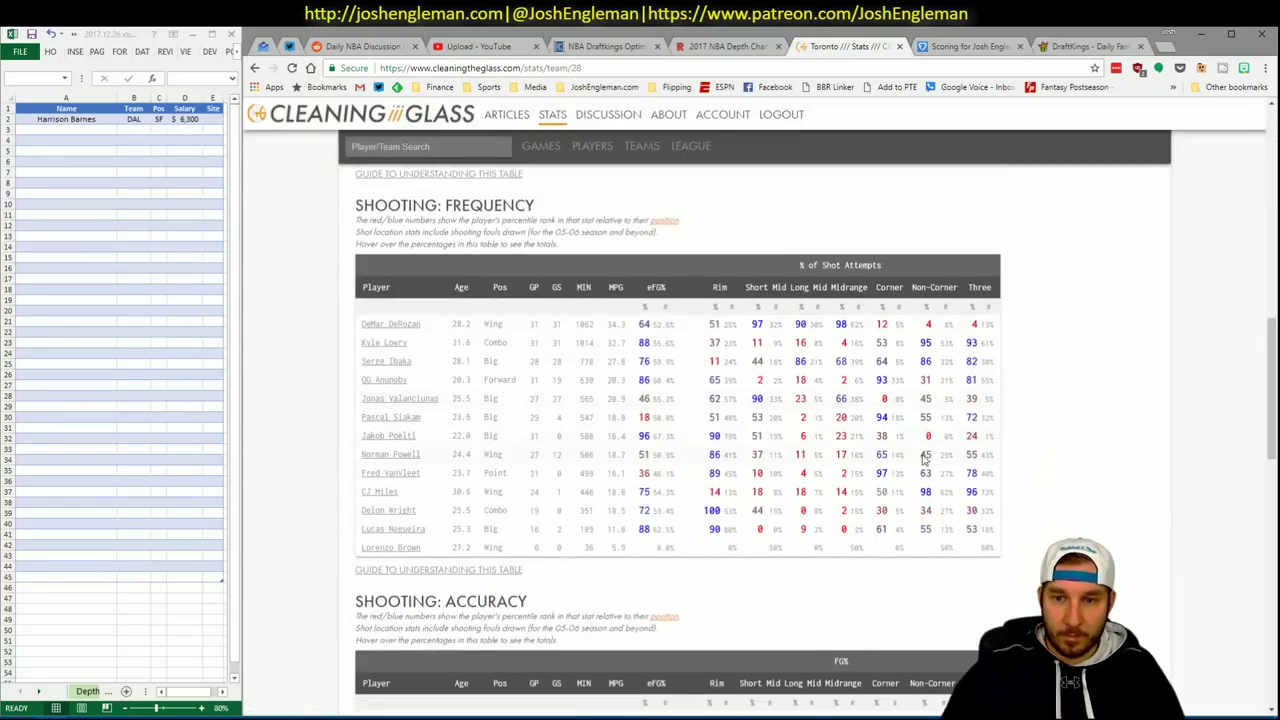
Select every player row of the Shooting: Frequency table, DeMar DeRozan through Lorenzo Brown, and switch back to the Excel workbook.
left_click_drag(997, 555, 363, 325)
key("alt+Tab")
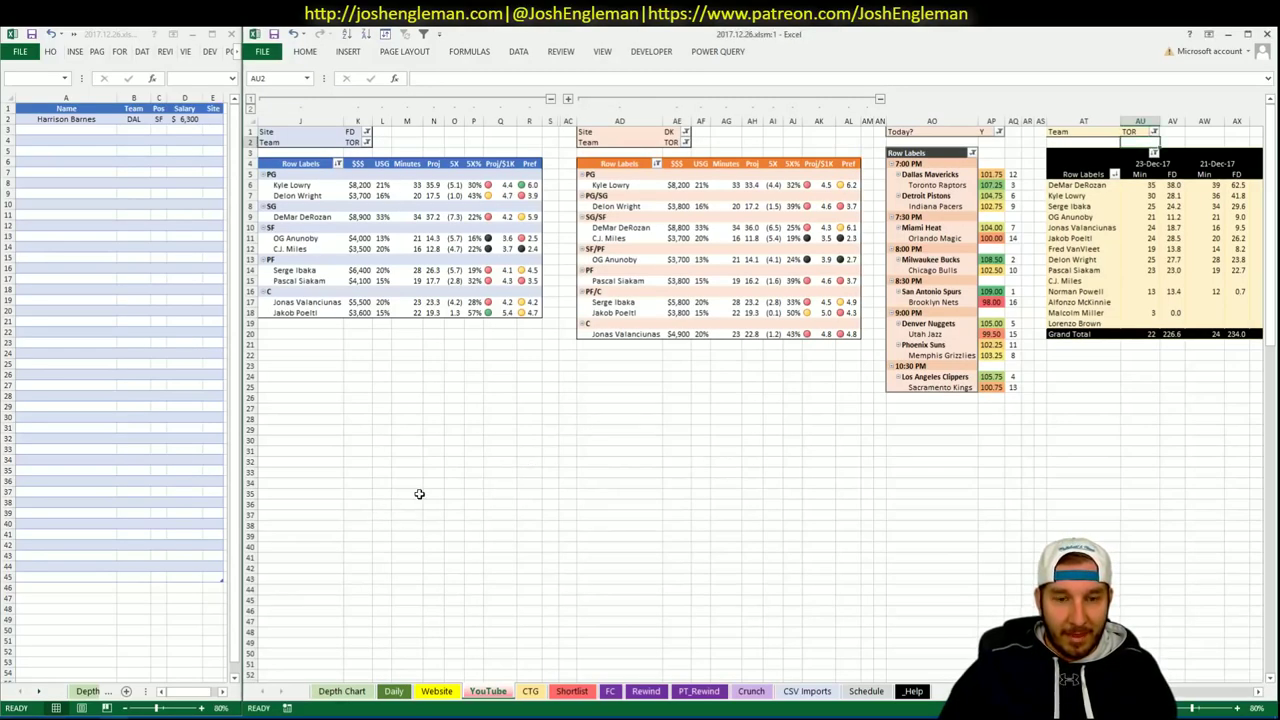
left_click(500, 385)
left_click(473, 355)
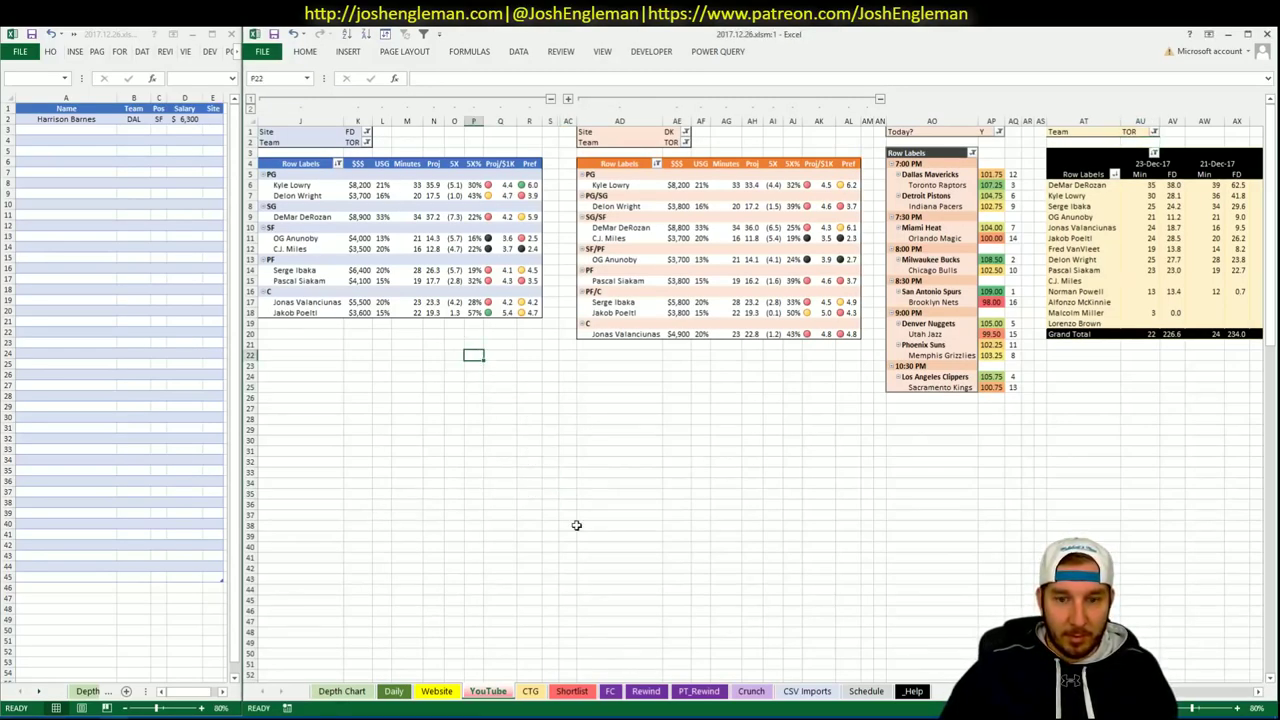
Load the Raptors' shooting frequency rows into the CTG sheet and set the opponent to DAL.
left_click(531, 691)
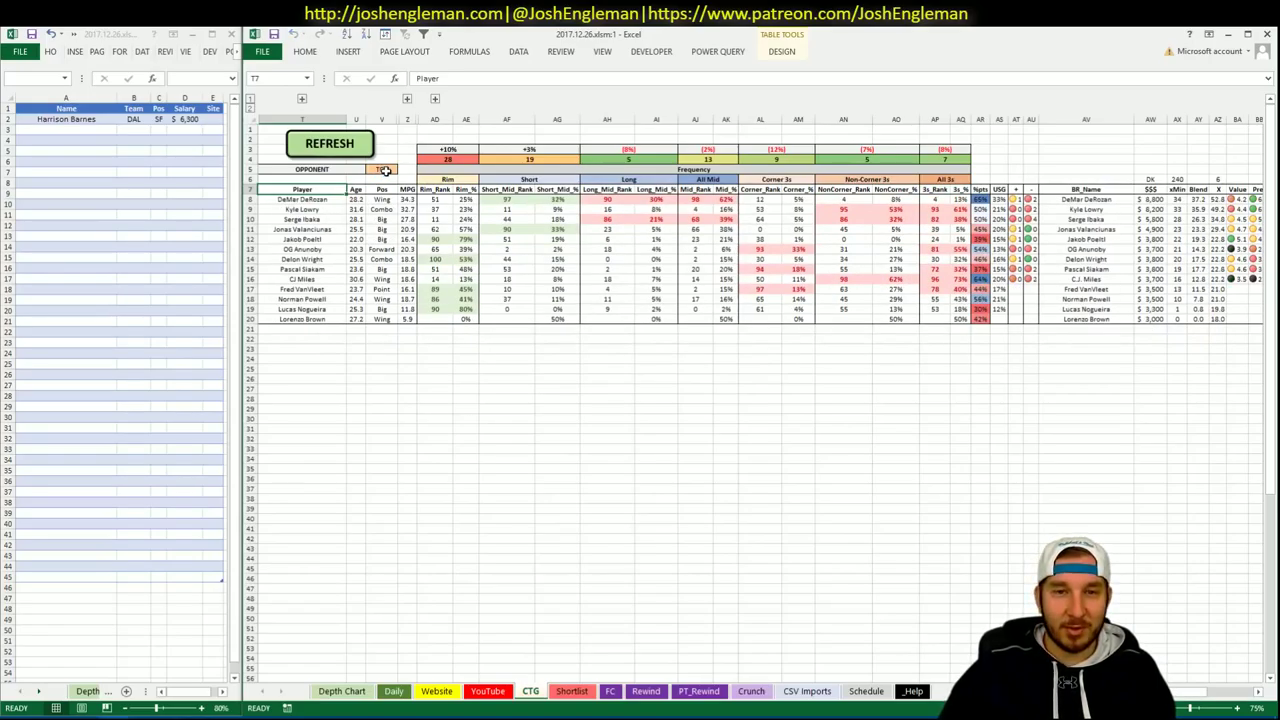
left_click(385, 171)
type("DAL")
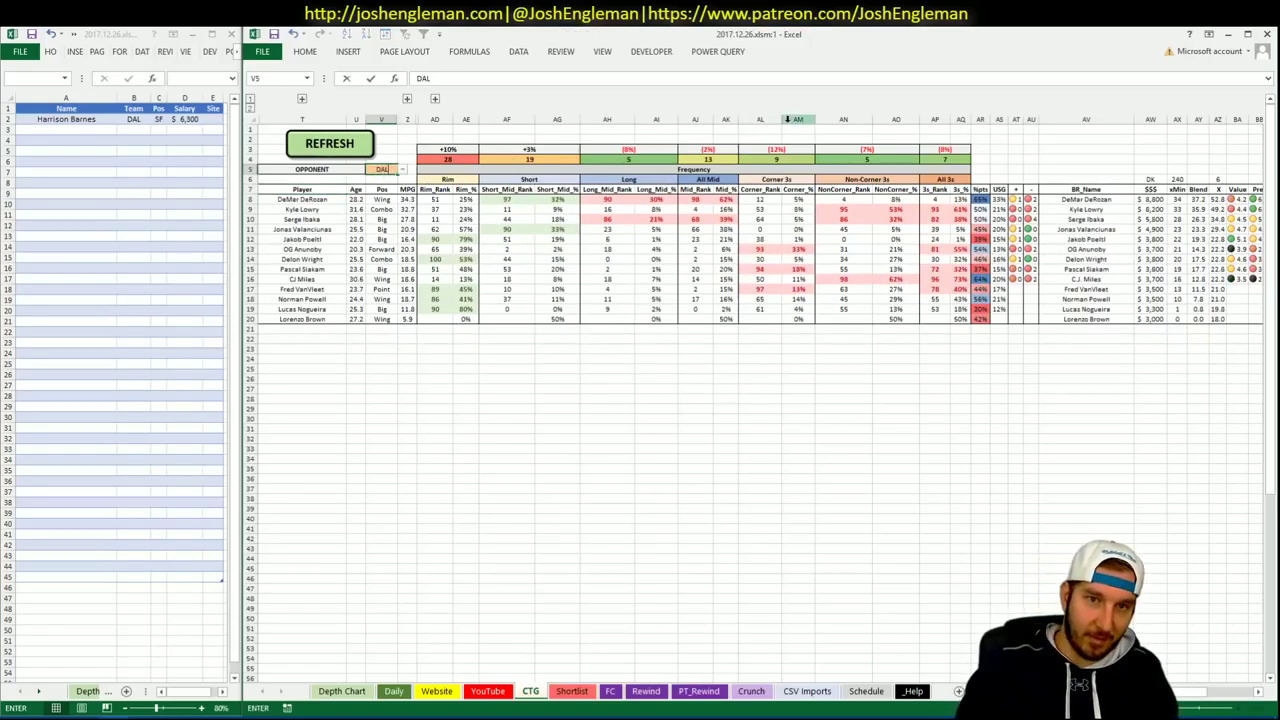
key("Return")
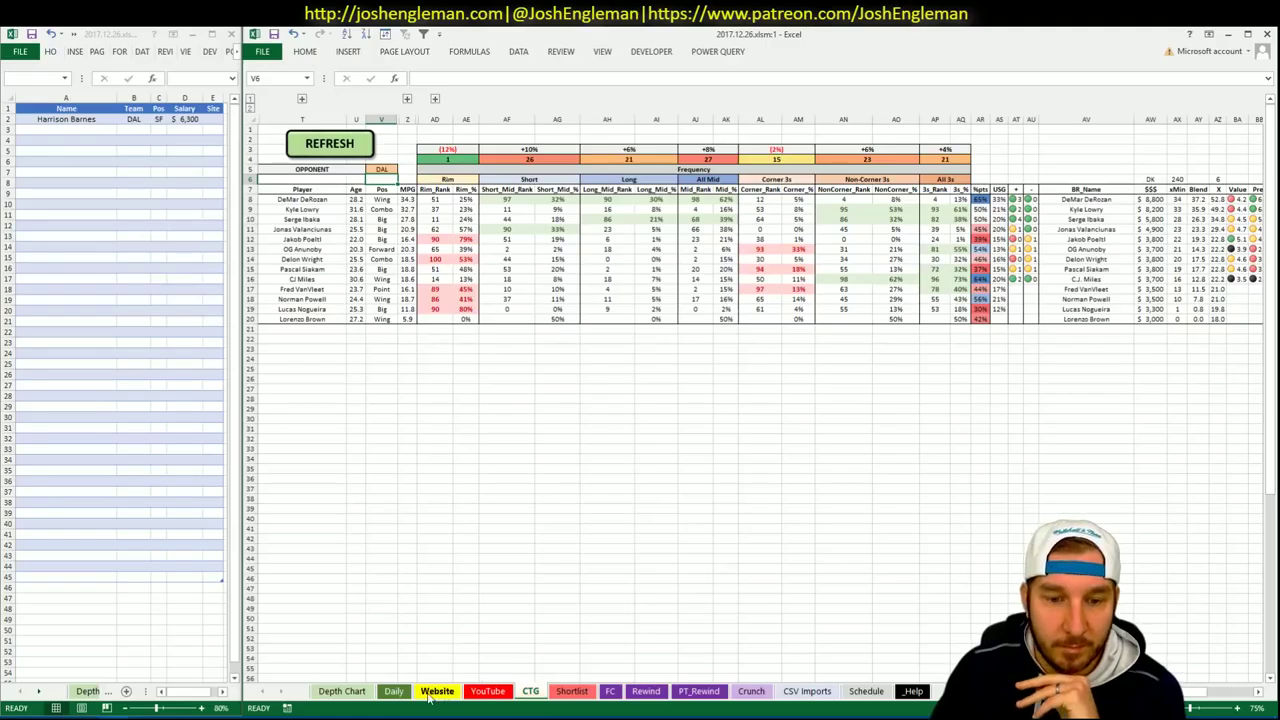
Return to the YouTube sheet and add Kyle Lowry and DeMar DeRozan to the player shortlist below Harrison Barnes.
left_click(488, 691)
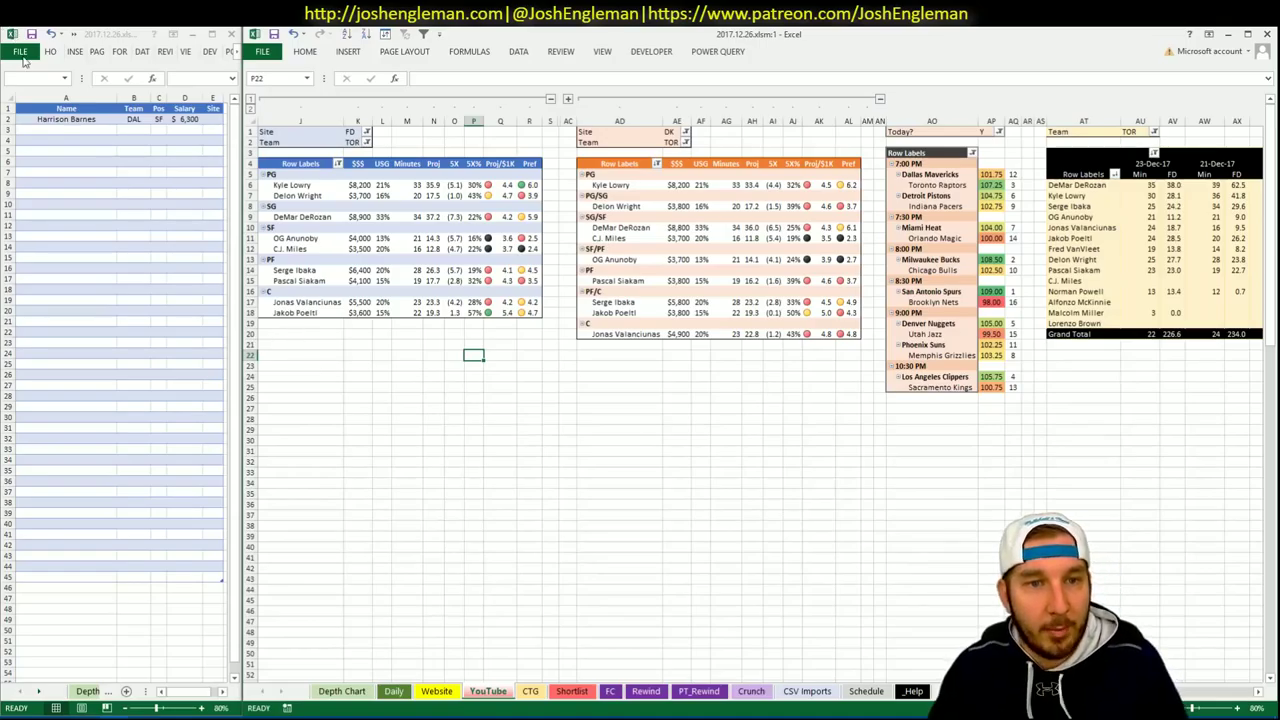
left_click(91, 128)
type("Kyle Lowry")
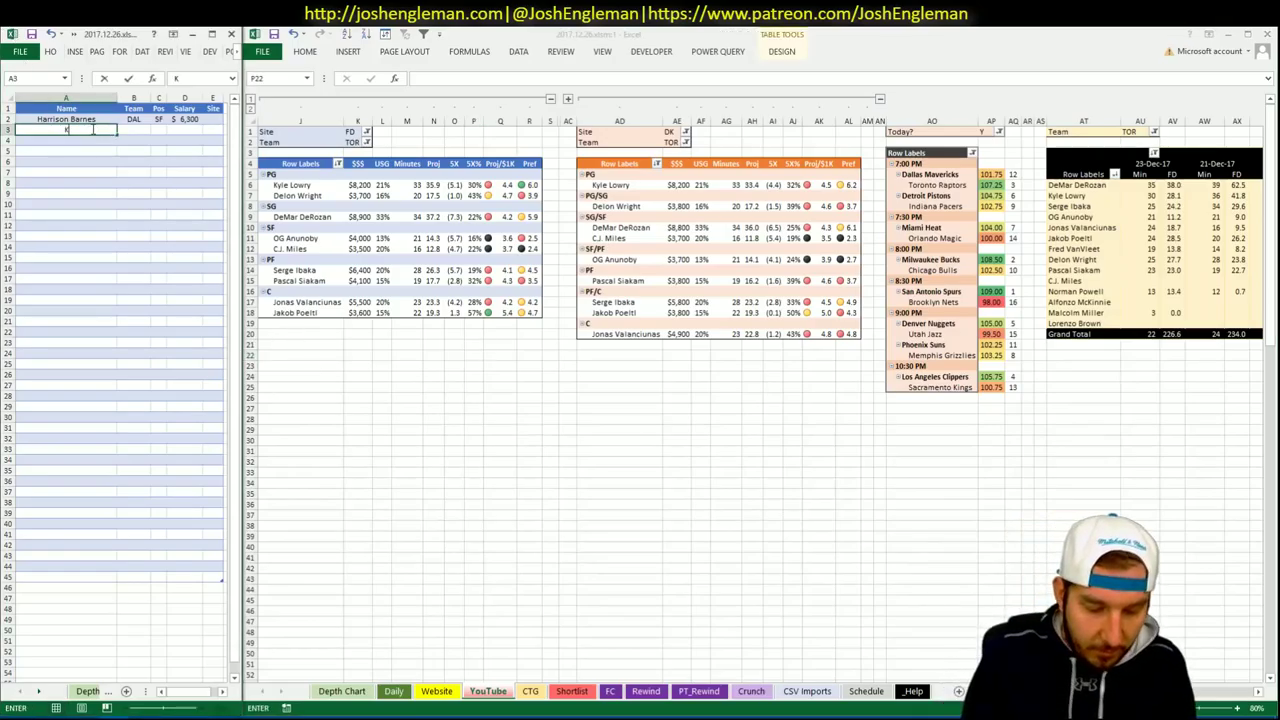
key("Return")
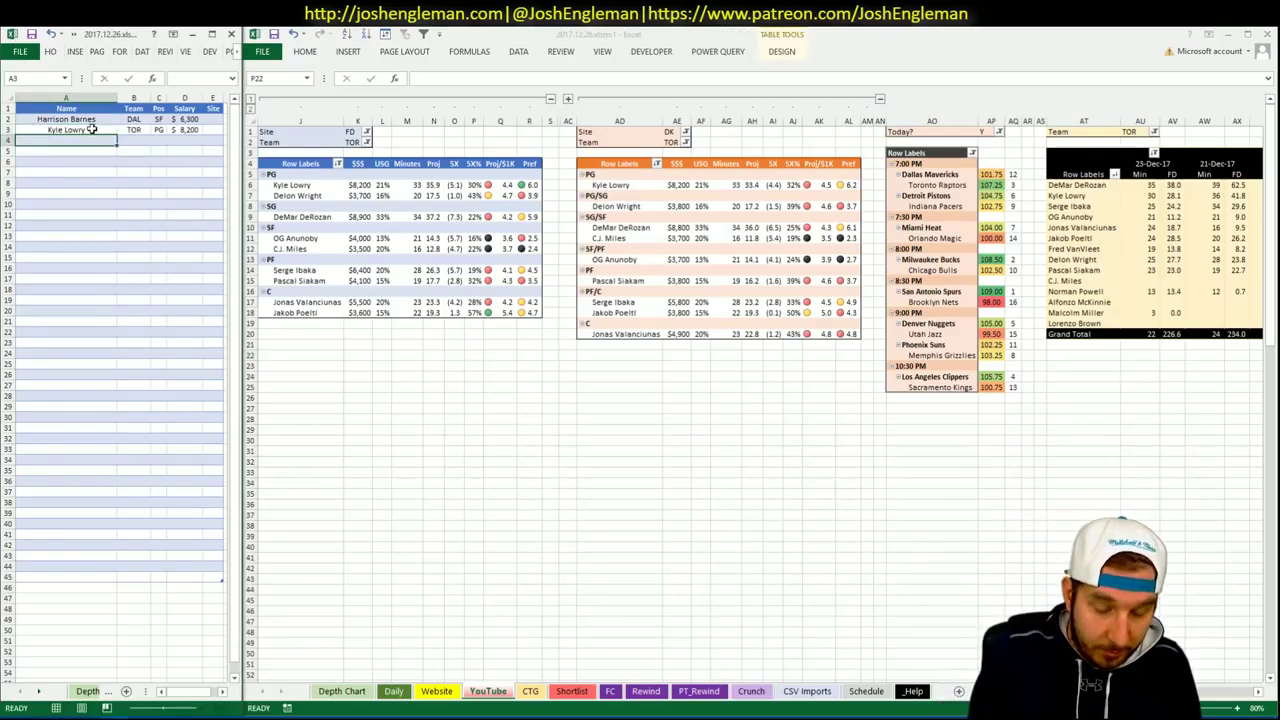
type("DeMar DeRozan")
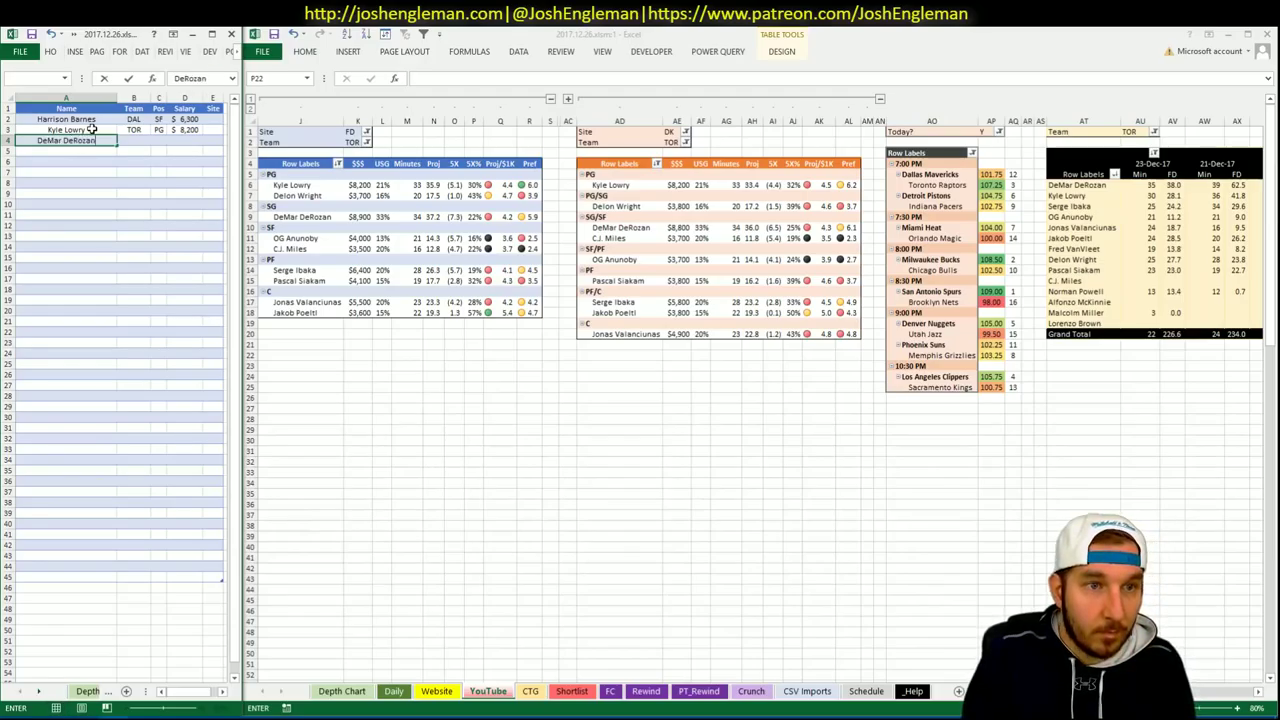
key("Return")
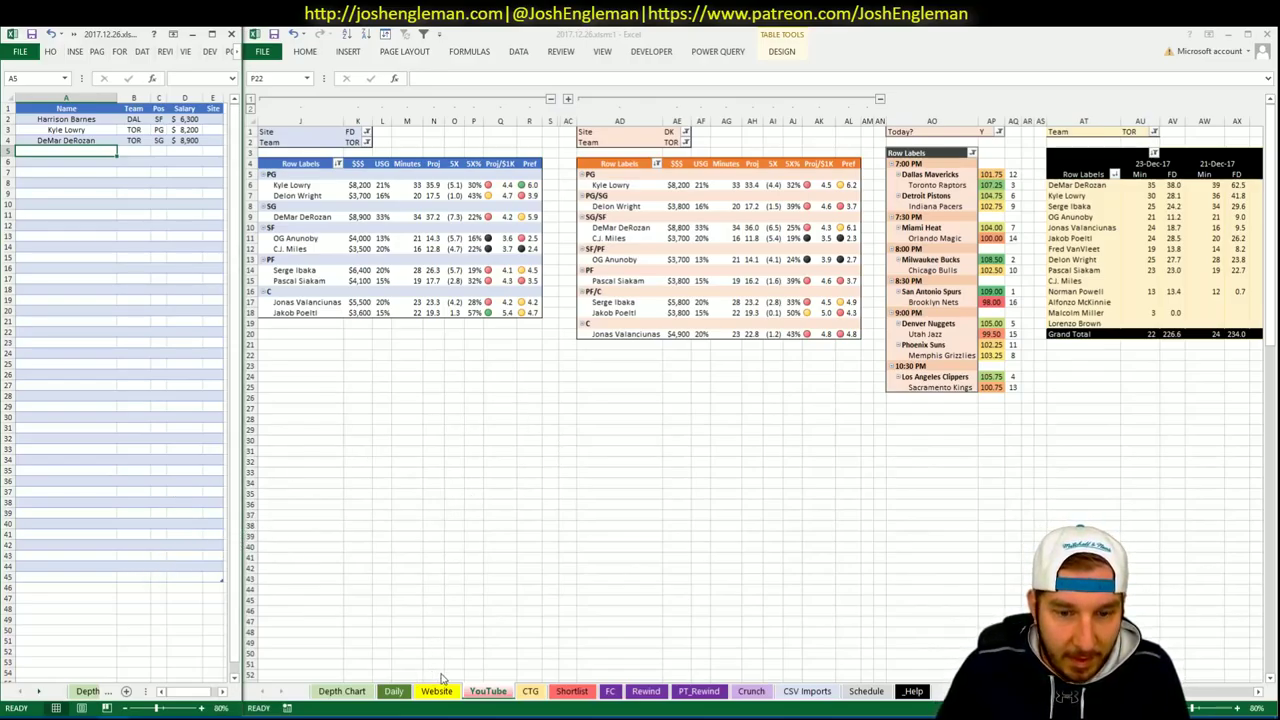
Recheck the Raptors on the CTG sheet, then filter the YouTube sheet's game-by-game pivot table to game dates on or after 12/11/2017.
left_click(540, 692)
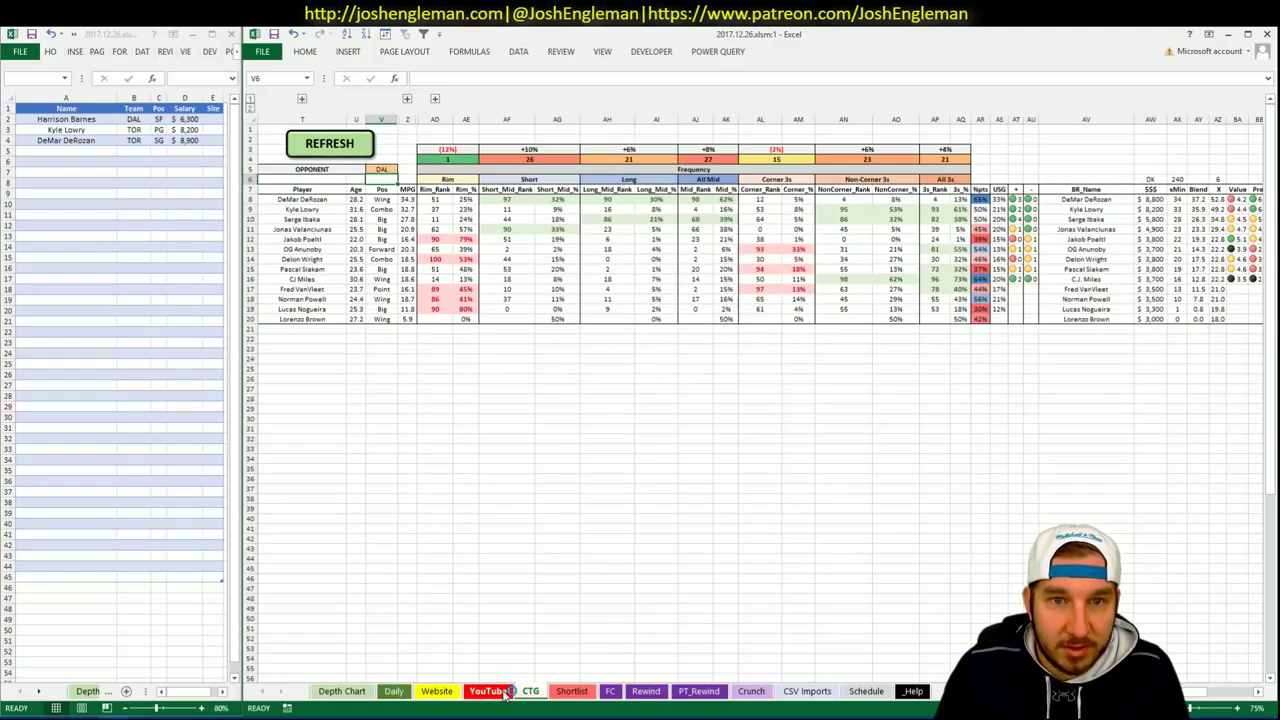
left_click(500, 691)
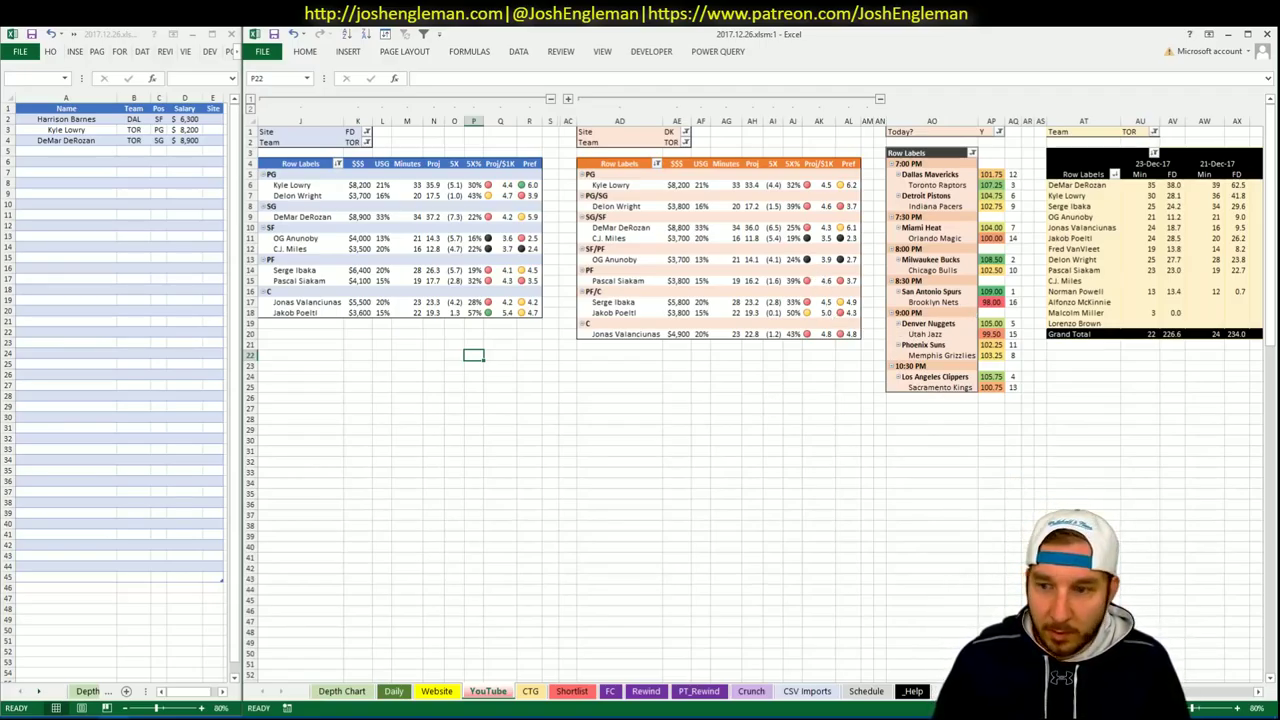
left_click_drag(1160, 691, 1226, 706)
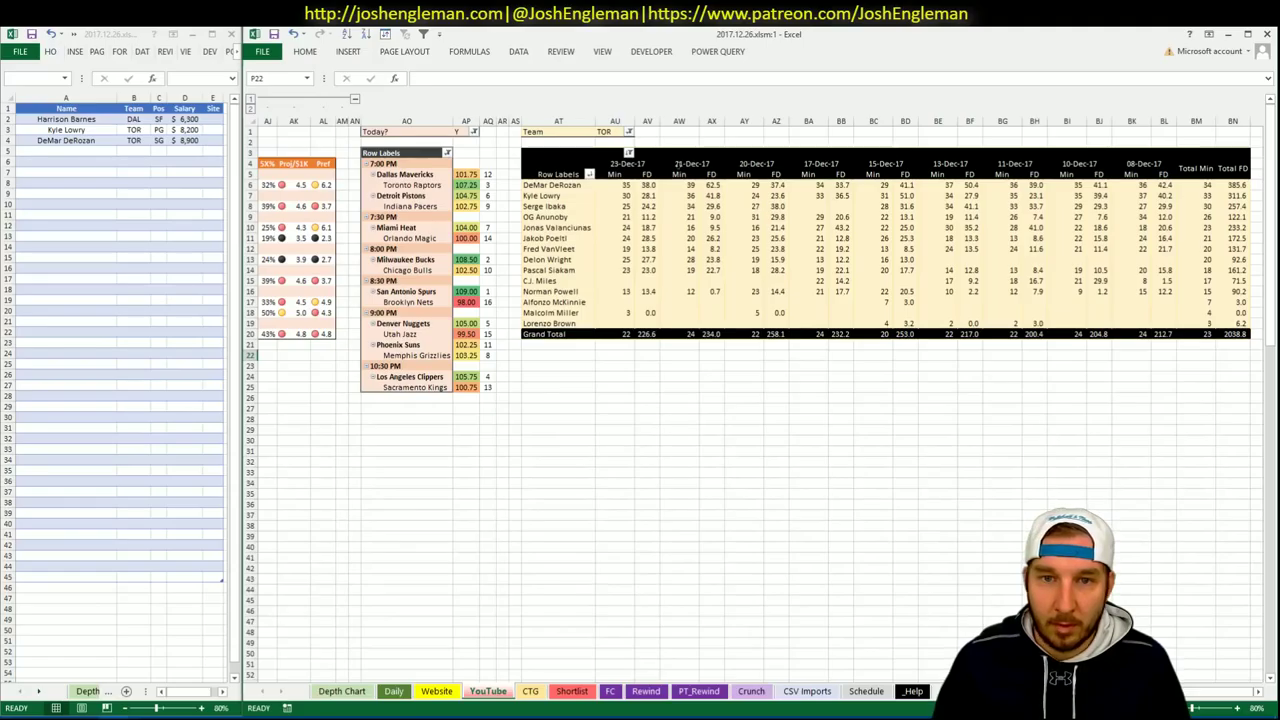
right_click(622, 164)
left_click(622, 164)
right_click(622, 164)
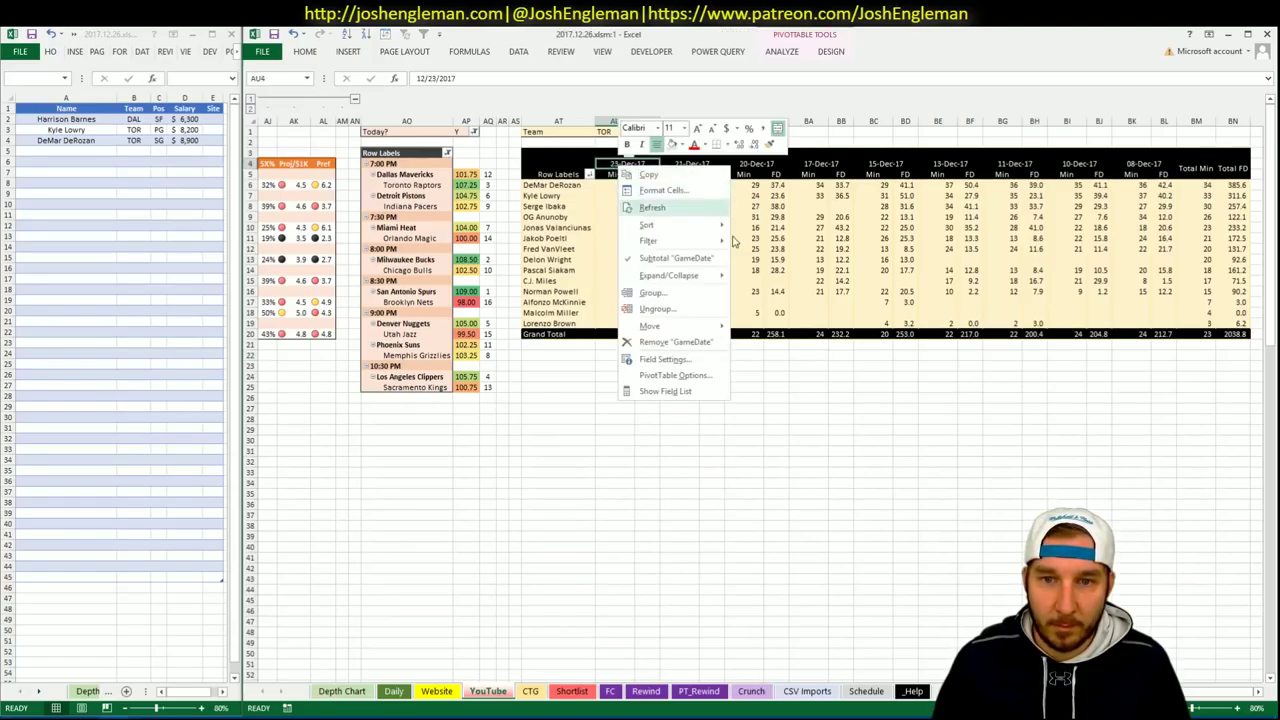
mouse_move(723, 243)
left_click(838, 314)
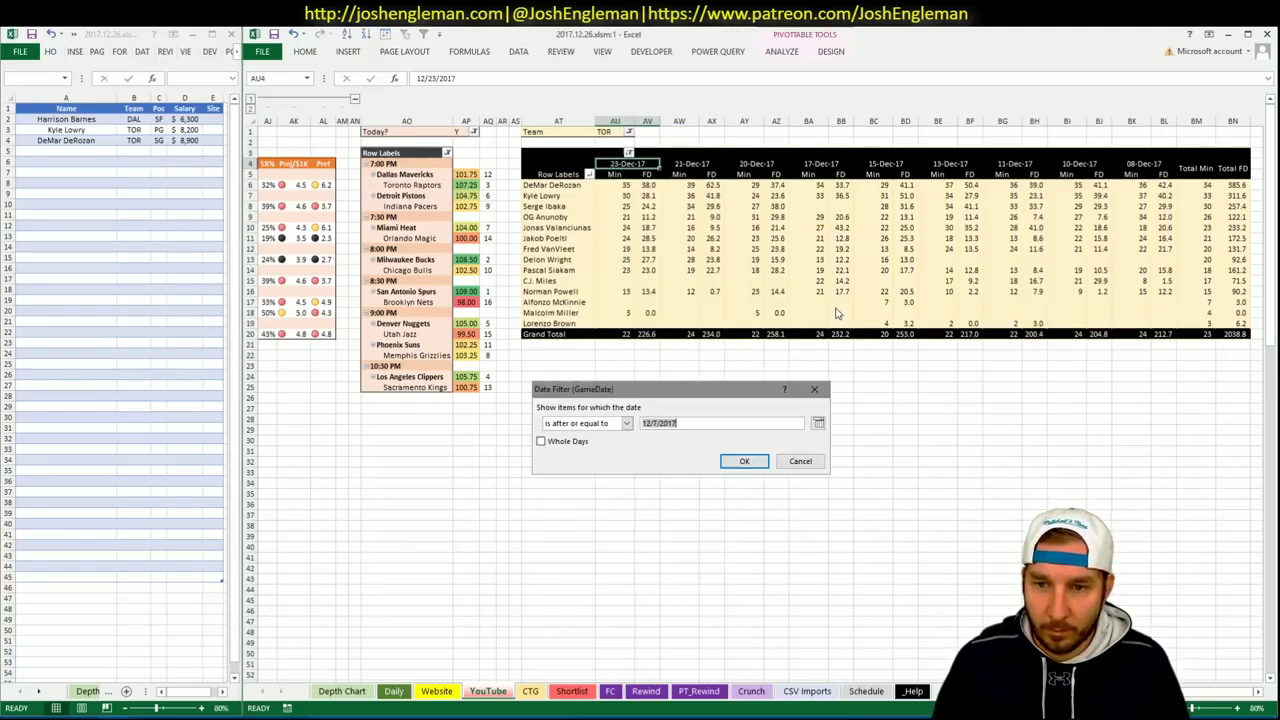
left_click(816, 424)
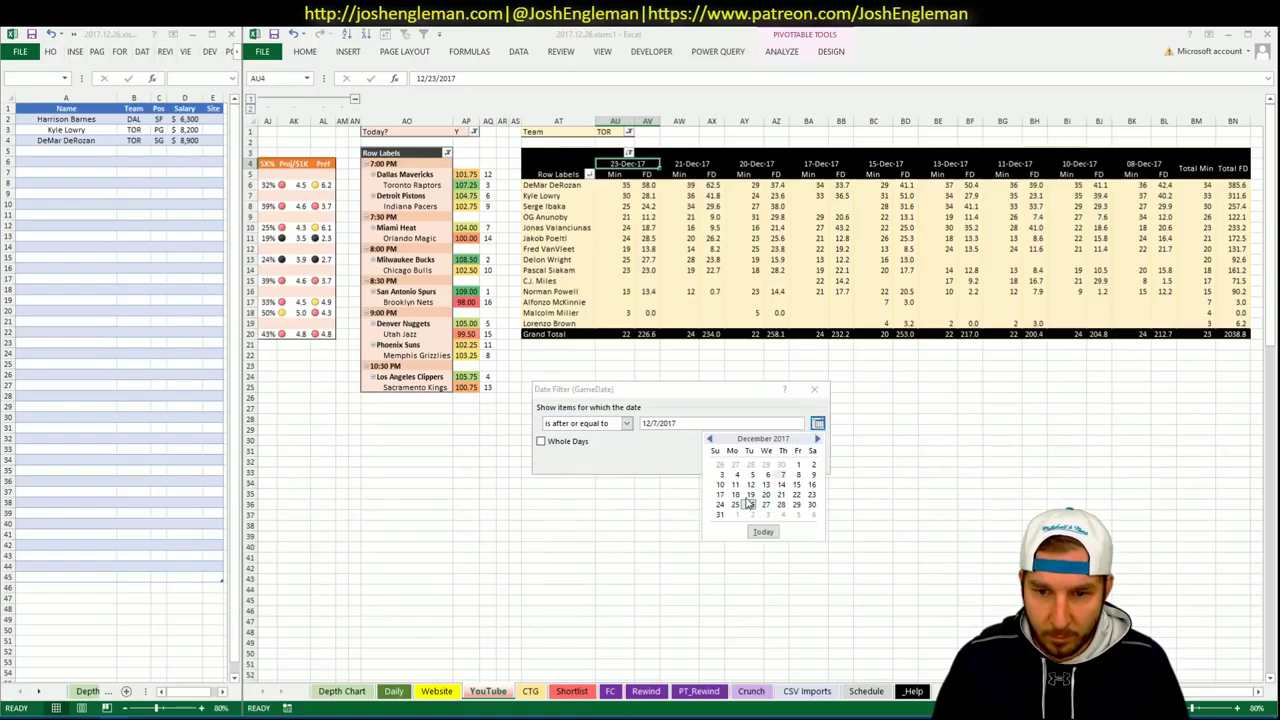
left_click(735, 484)
left_click(746, 461)
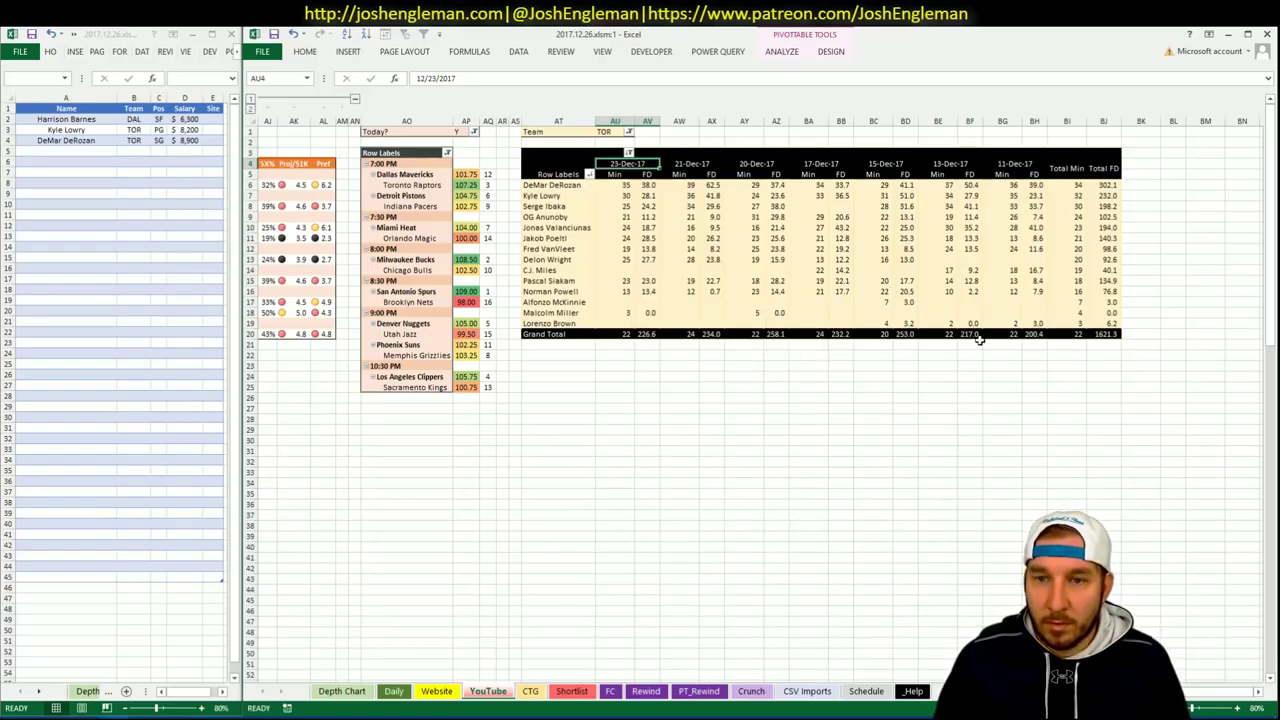
Add Serge Ibaka to the player shortlist below DeMar DeRozan.
scroll(760, 400, "left", 5)
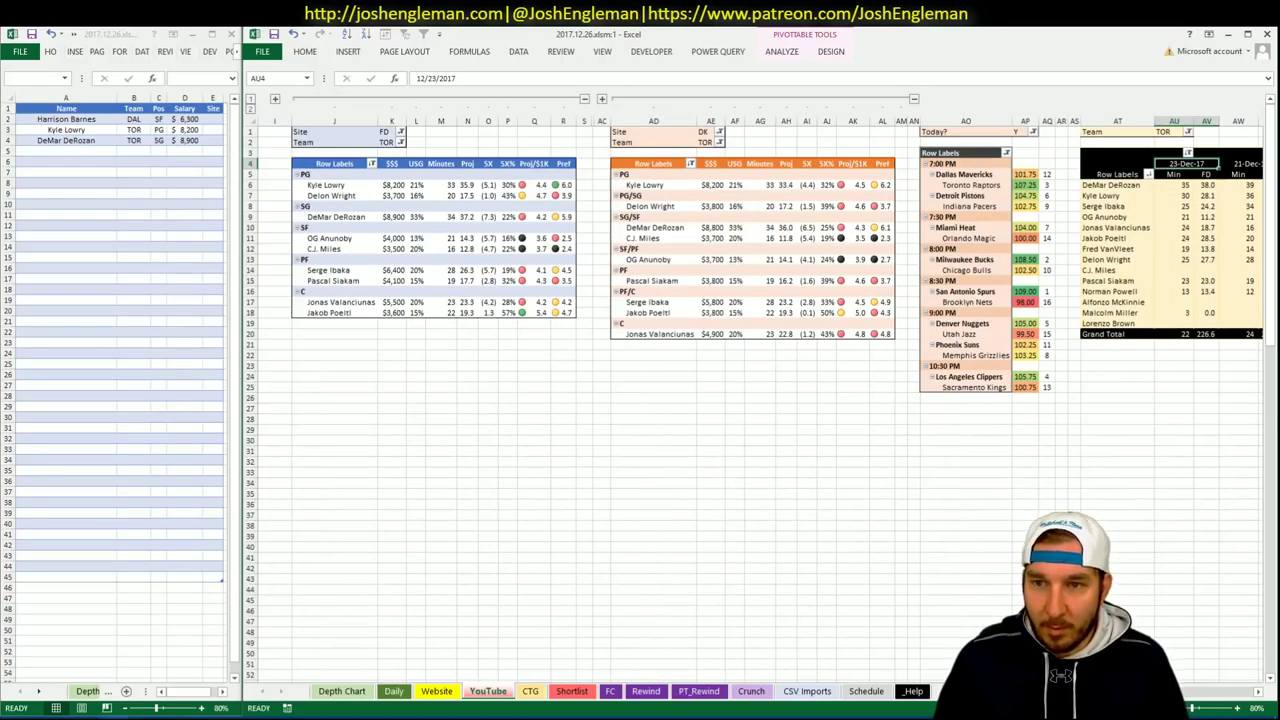
left_click(107, 151)
type("Serge Ibaka")
key("Return")
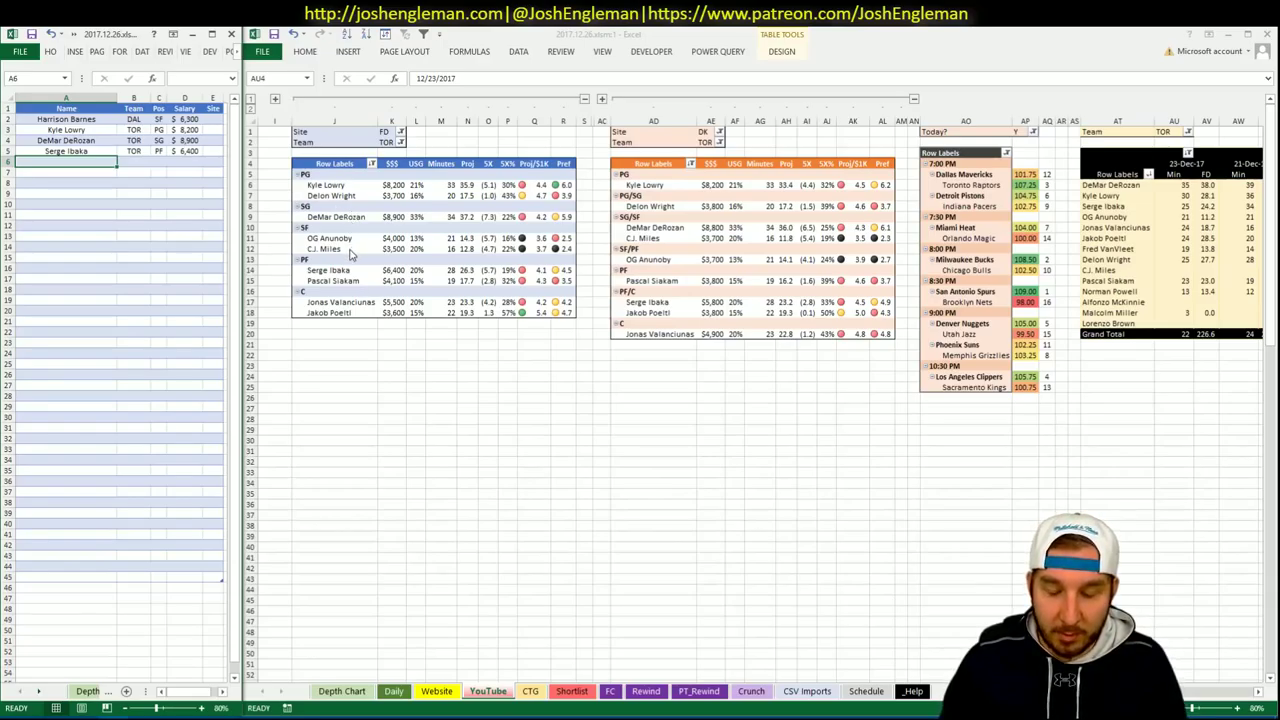
Filter both the FanDuel and DraftKings projection pivot tables to team DET.
left_click(392, 142)
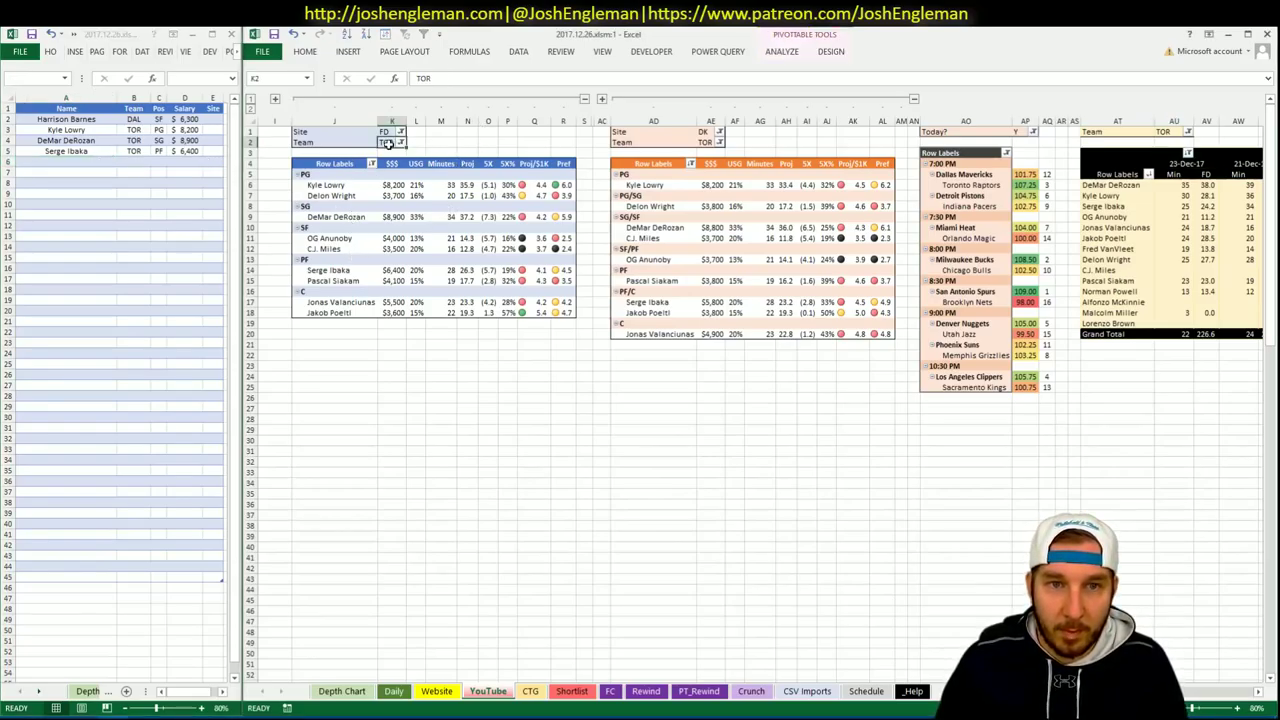
left_click(1258, 691)
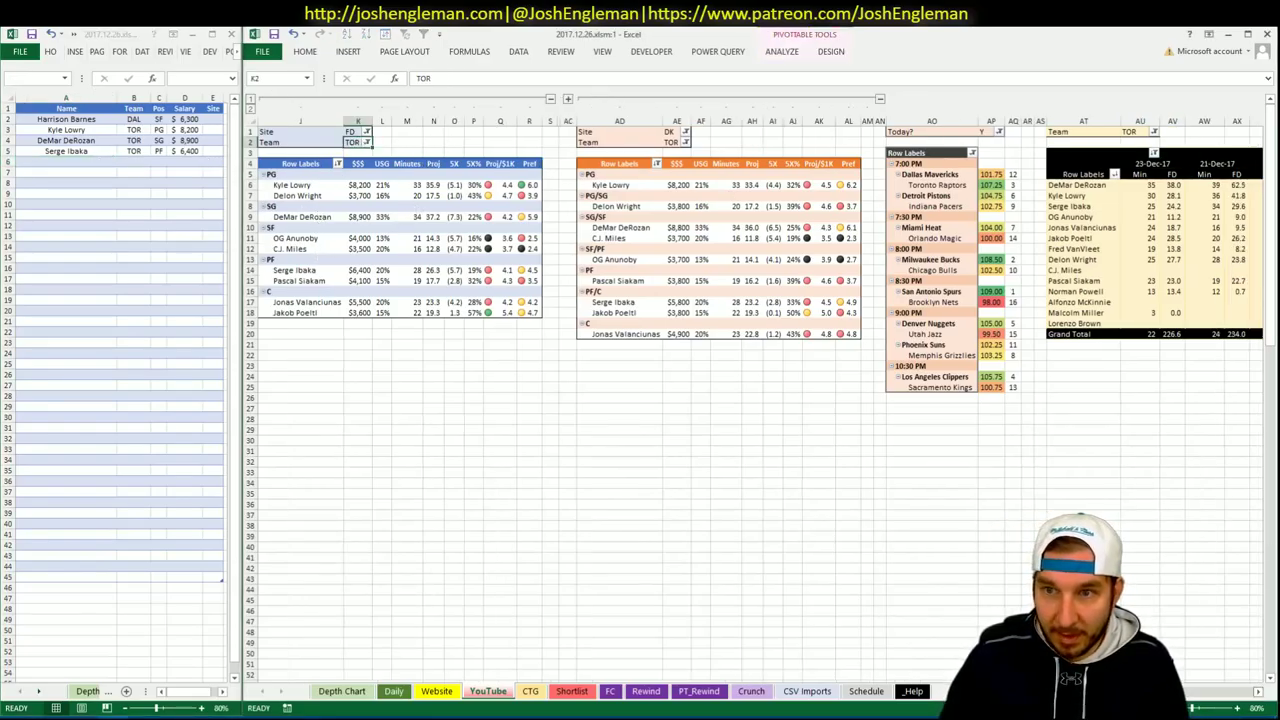
type("DET")
key("Return")
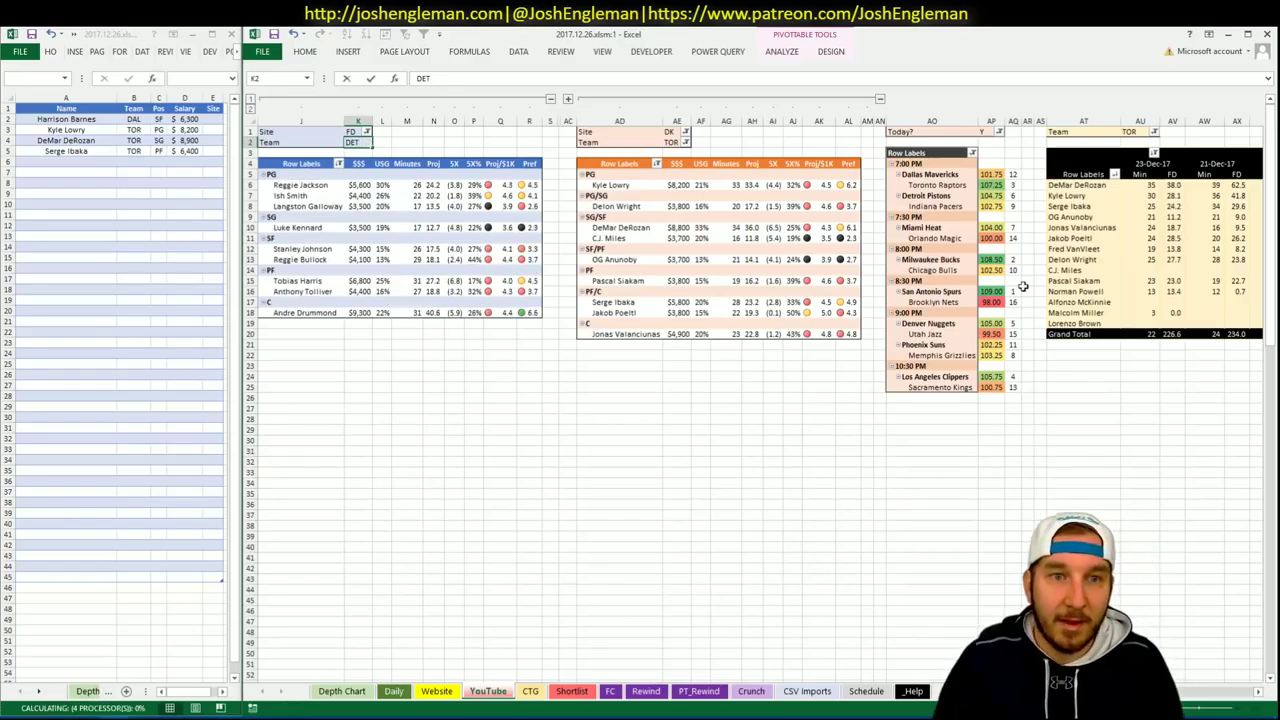
left_click(678, 142)
type("DET")
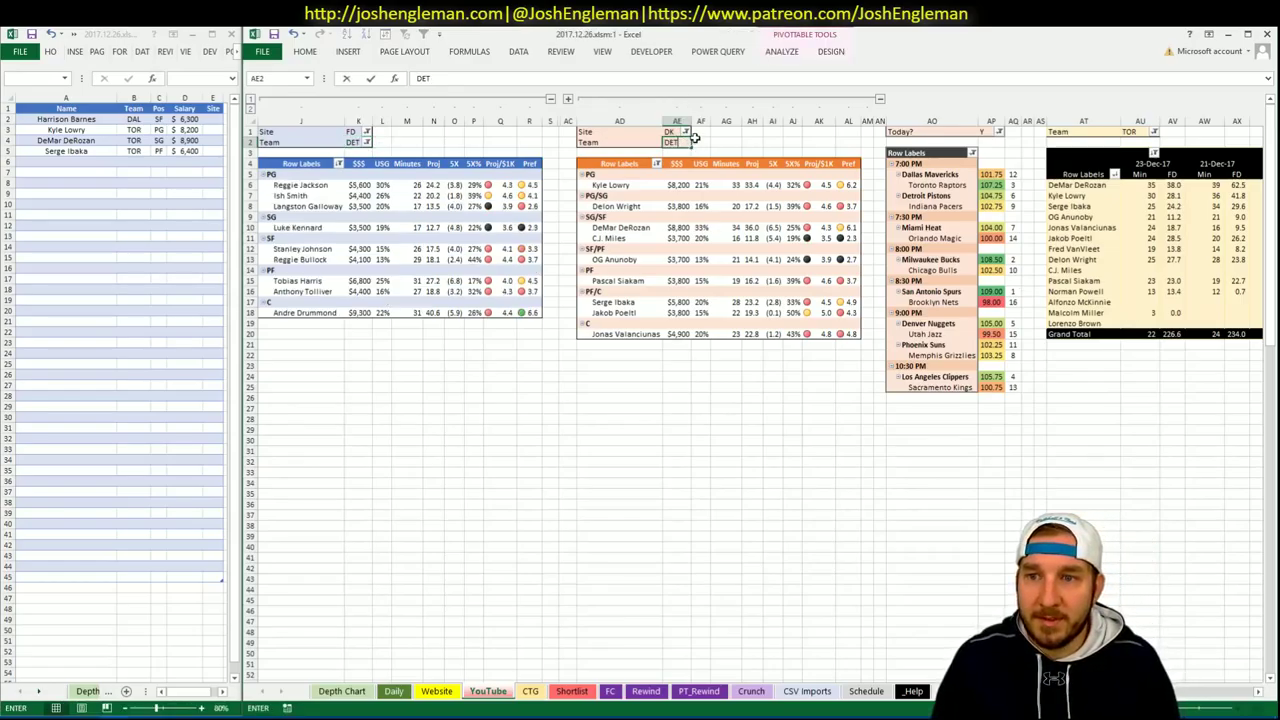
key("Return")
Filter the game-by-game minutes and fantasy points pivot table to team DET.
left_click(1140, 132)
type("DET")
key("Return")
left_click(752, 387)
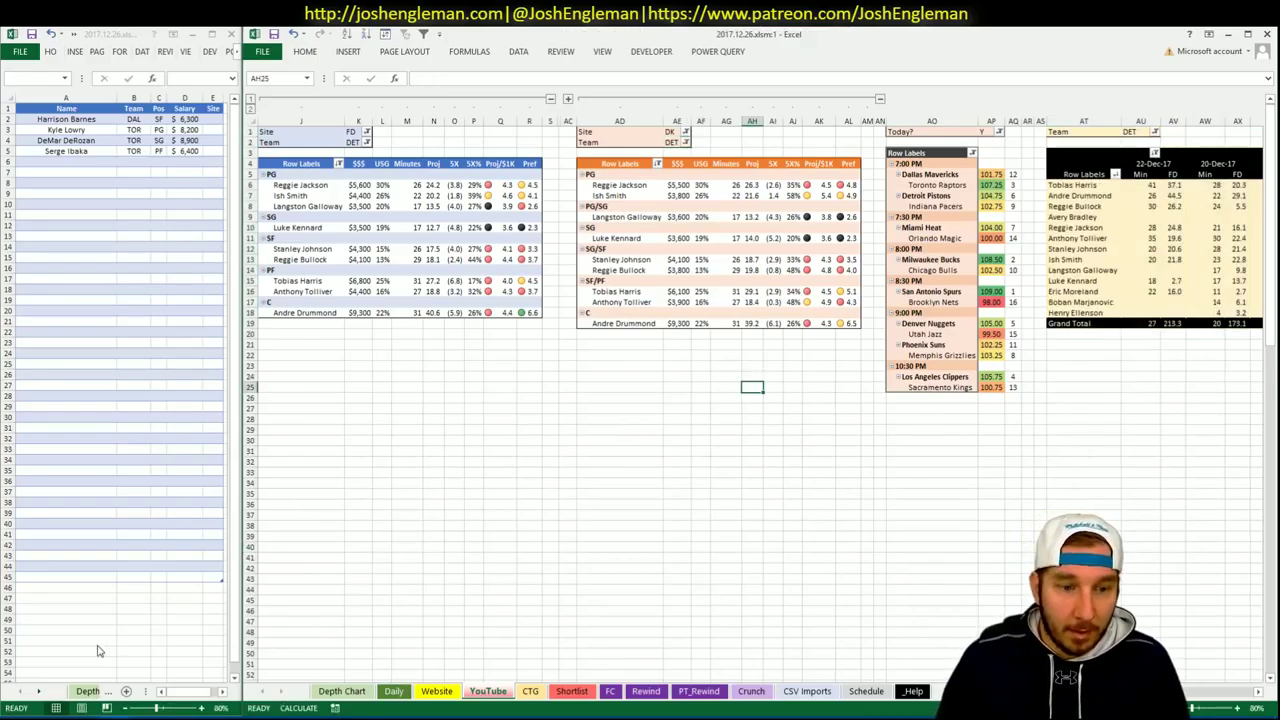
Switch to Cleaning the Glass in the browser, search for the Detroit Pistons and open their Shooting: Frequency section.
left_click(49, 718)
left_click(440, 150)
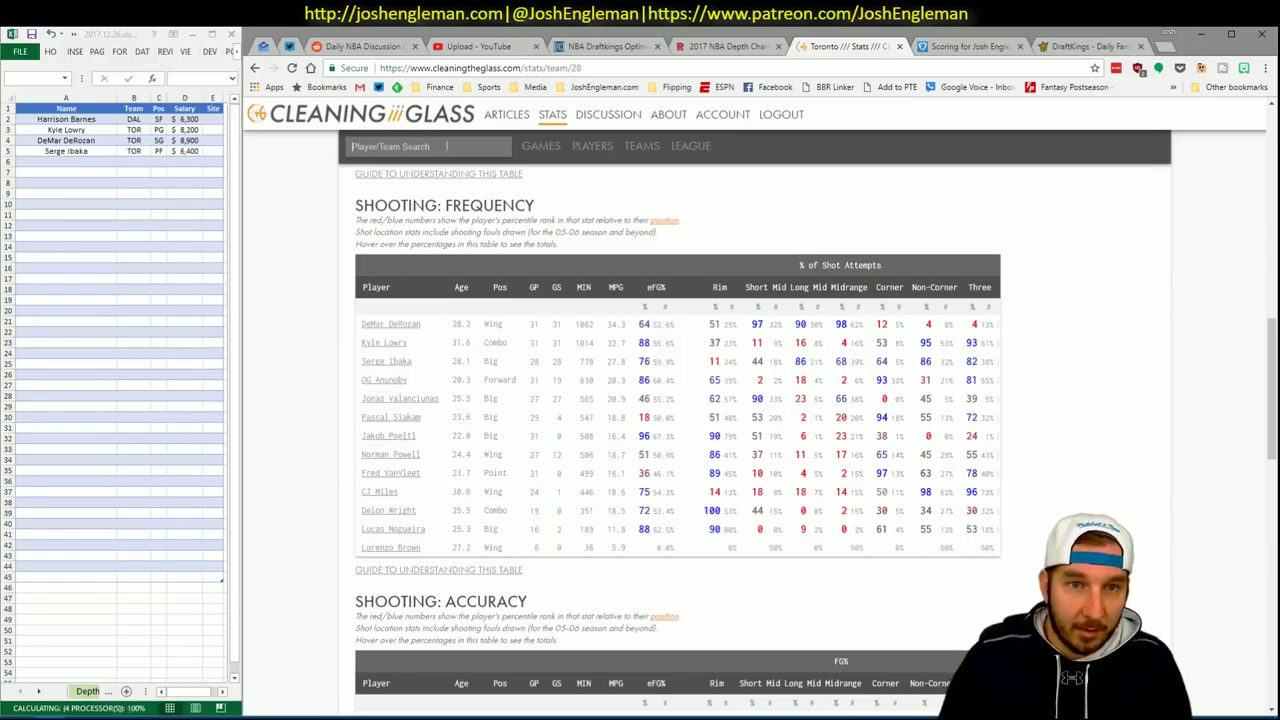
type("poi")
key("BackSpace")
key("BackSpace")
type("iston")
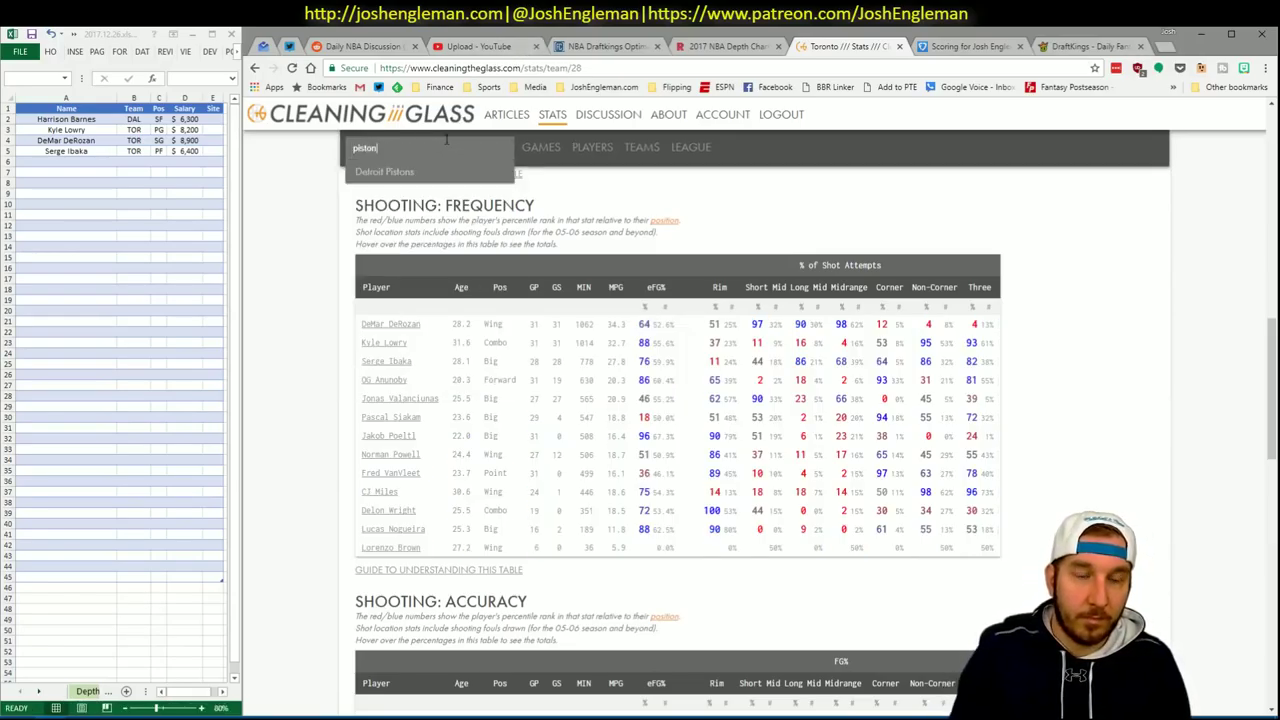
key("Return")
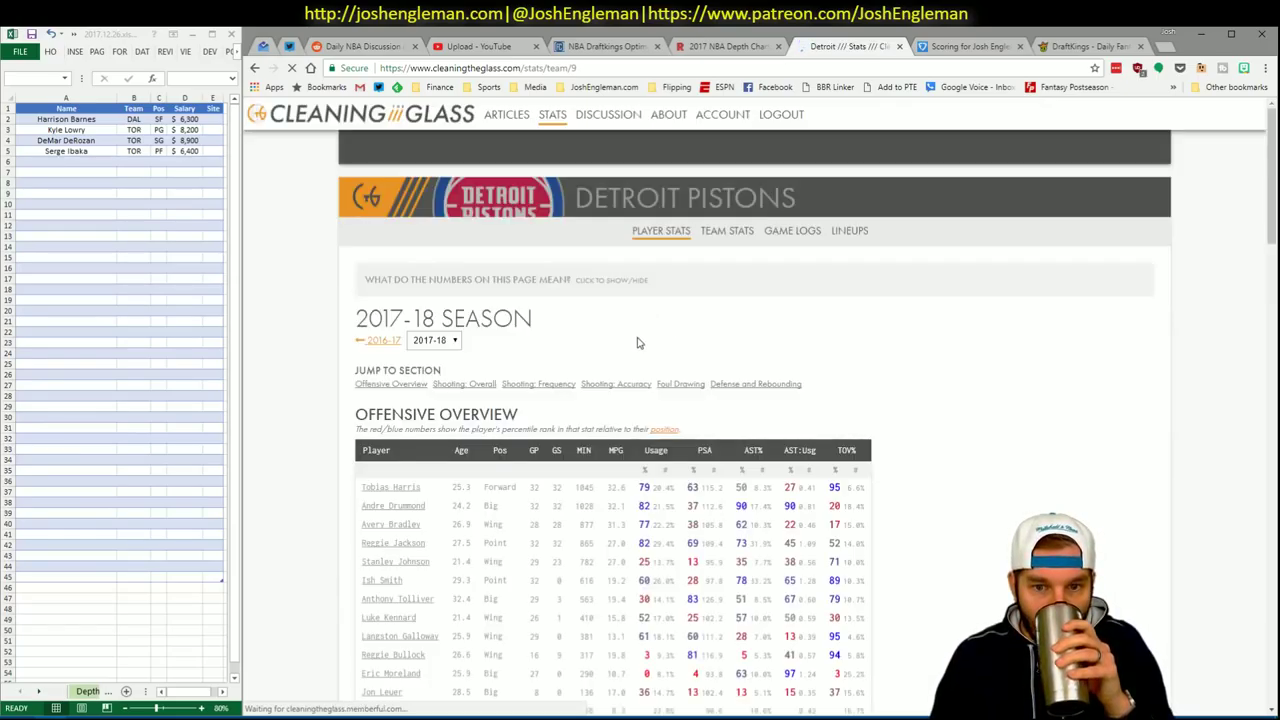
left_click(565, 383)
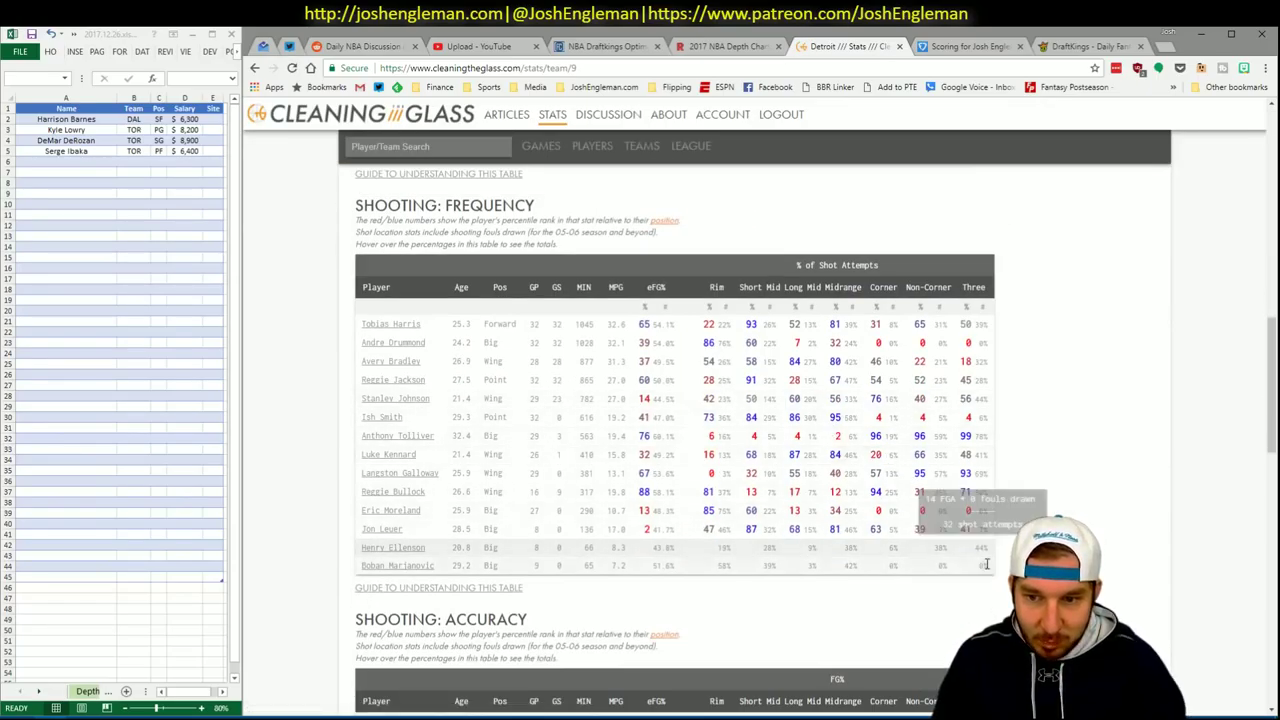
Load every player row of the Pistons' Shooting: Frequency table into the workbook's CTG sheet and set the opponent to IND.
left_click_drag(983, 566, 362, 322)
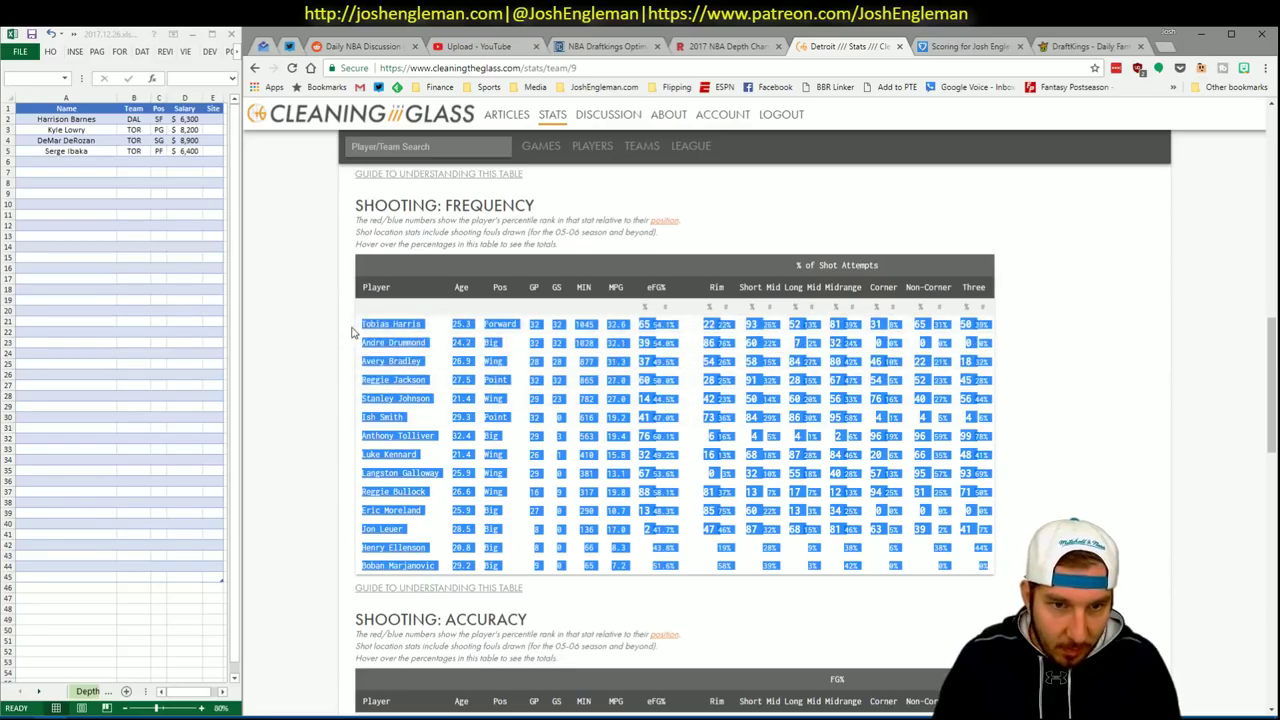
key("alt+Tab")
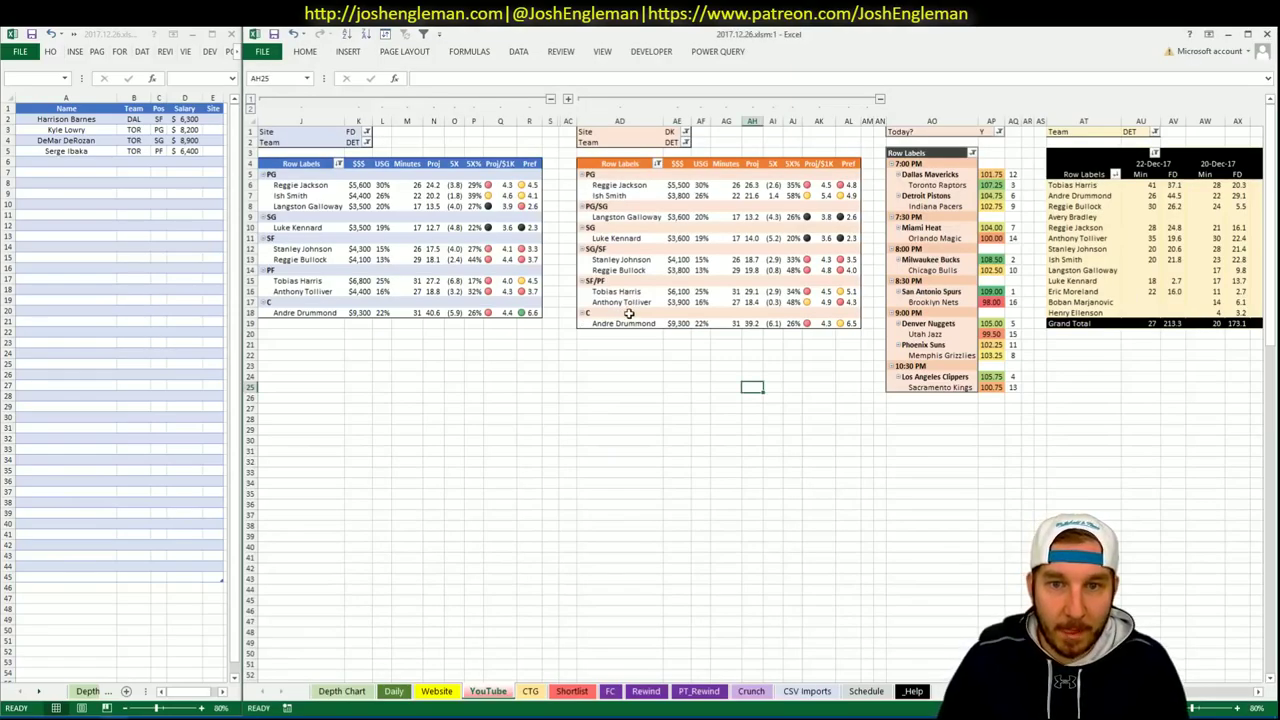
left_click(530, 691)
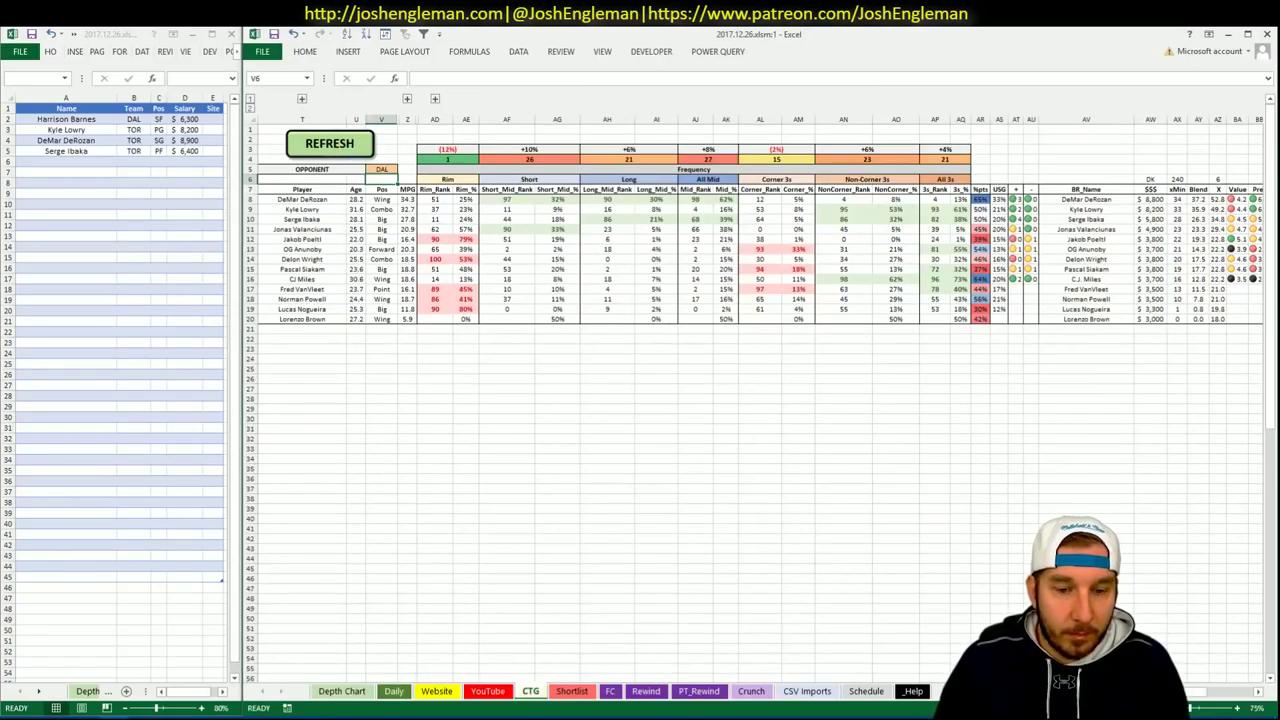
left_click(479, 691)
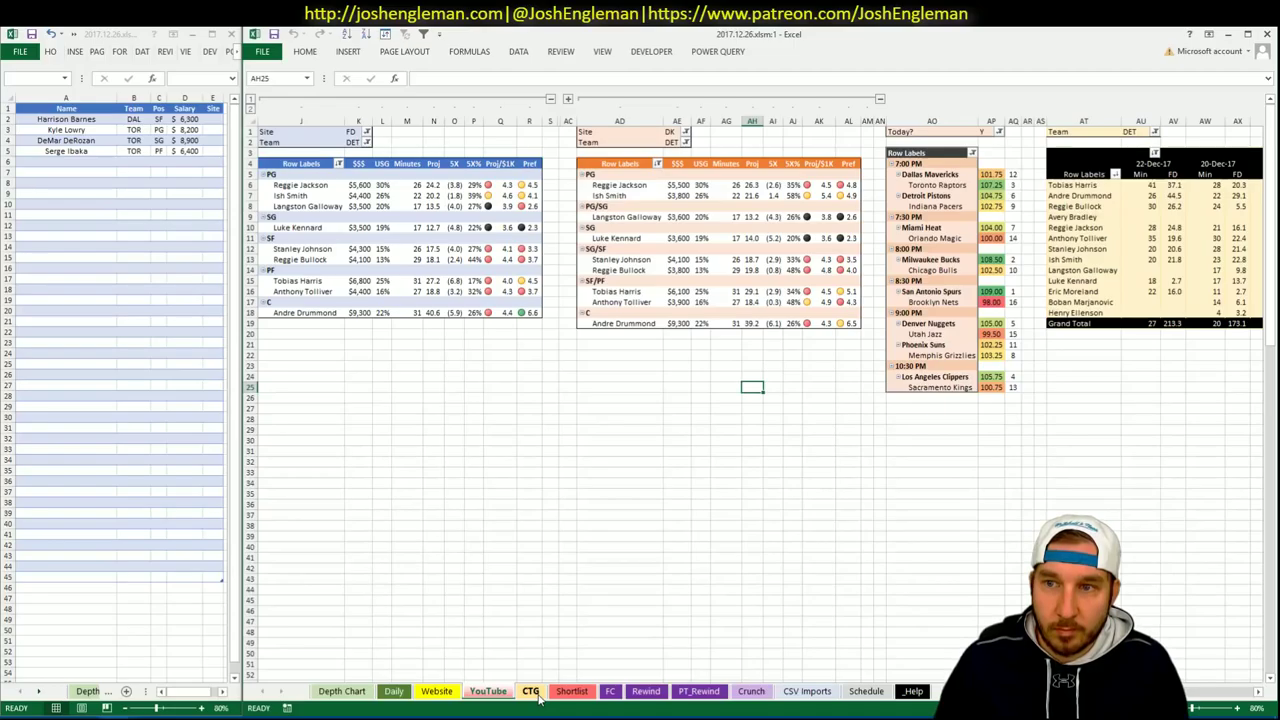
left_click(532, 692)
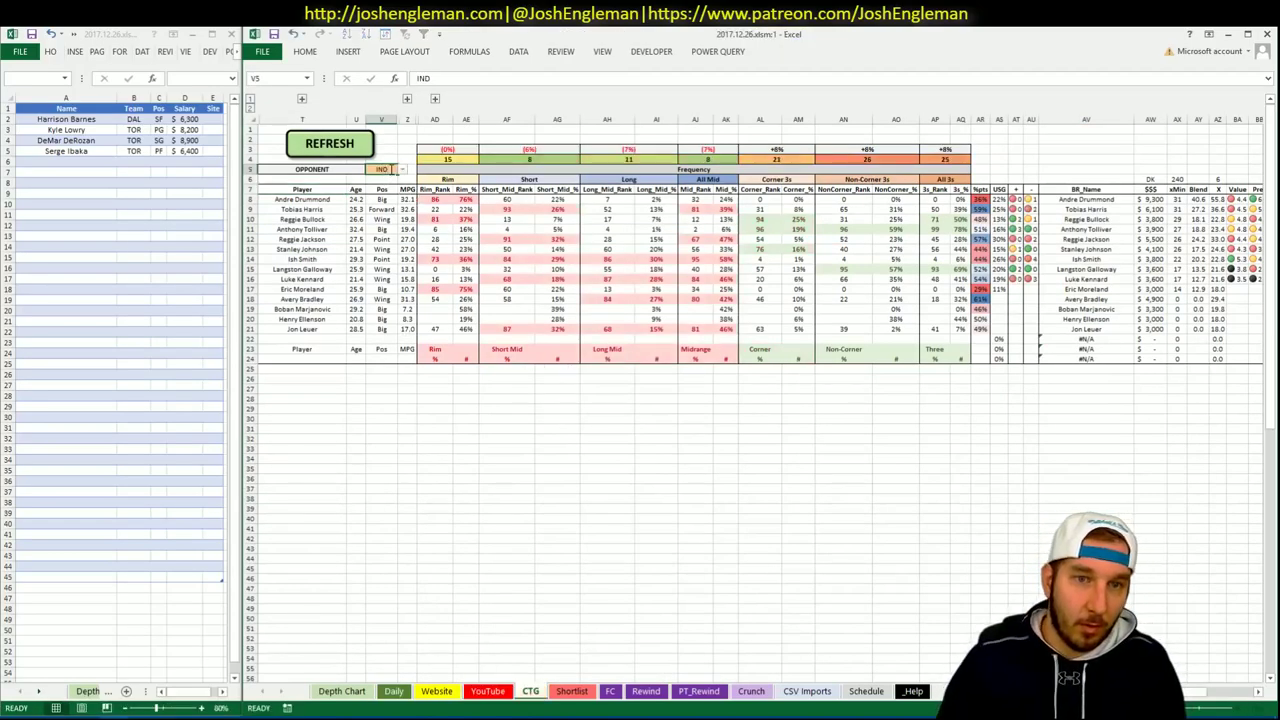
Copy the Pistons' Shooting: Frequency player rows from the browser again, Tobias Harris through Boban Marjanovic, and reload them into the CTG sheet.
key("alt+Tab")
mouse_move(990, 566)
left_mouse_down()
mouse_move(476, 349)
mouse_move(328, 340)
mouse_move(400, 325)
left_mouse_up()
key("ctrl+c")
key("alt+Tab")
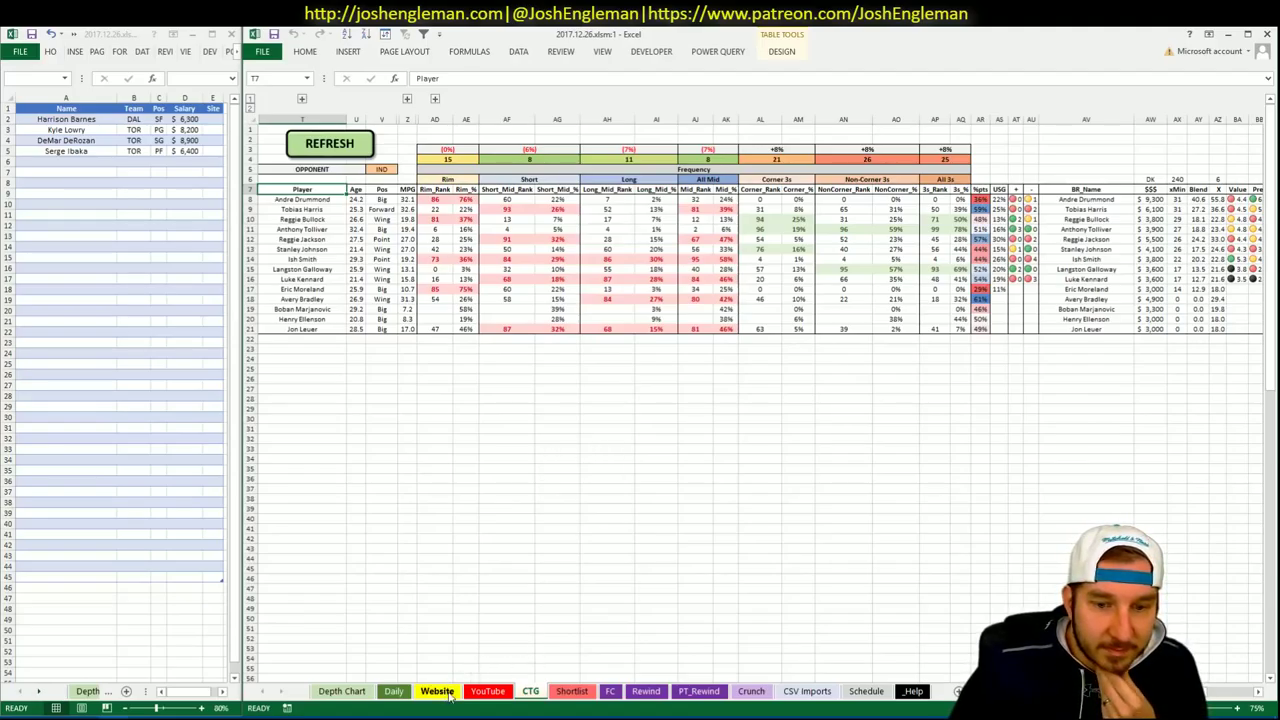
Revisit the Pistons' projections on the YouTube sheet, then switch to Cleaning the Glass and open the league Four Factors summary.
left_click(488, 691)
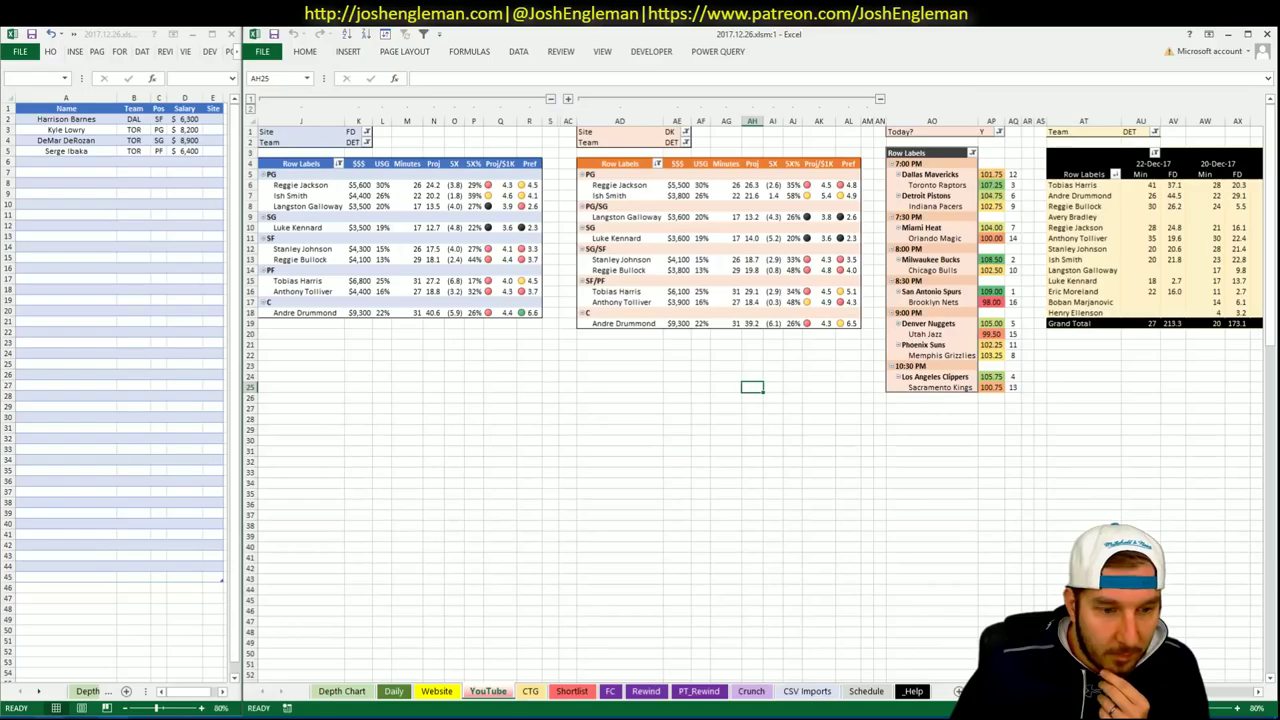
key("alt+Tab")
mouse_move(690, 146)
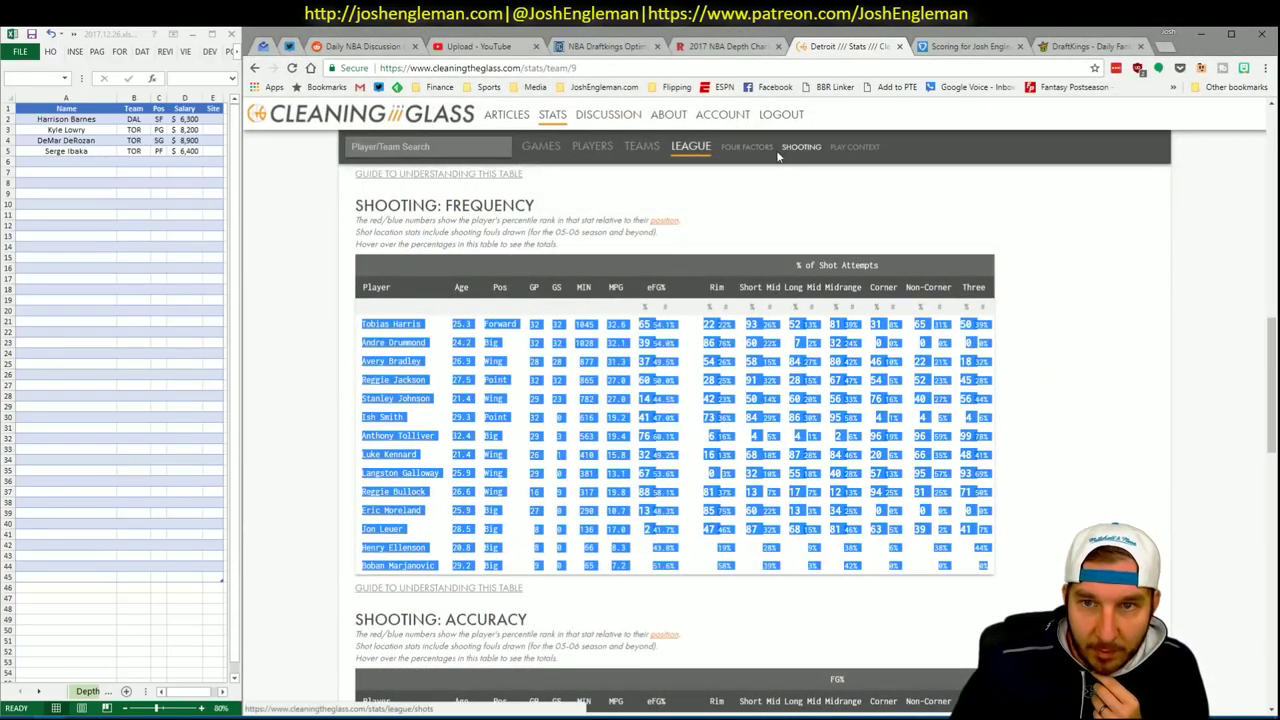
left_click(760, 149)
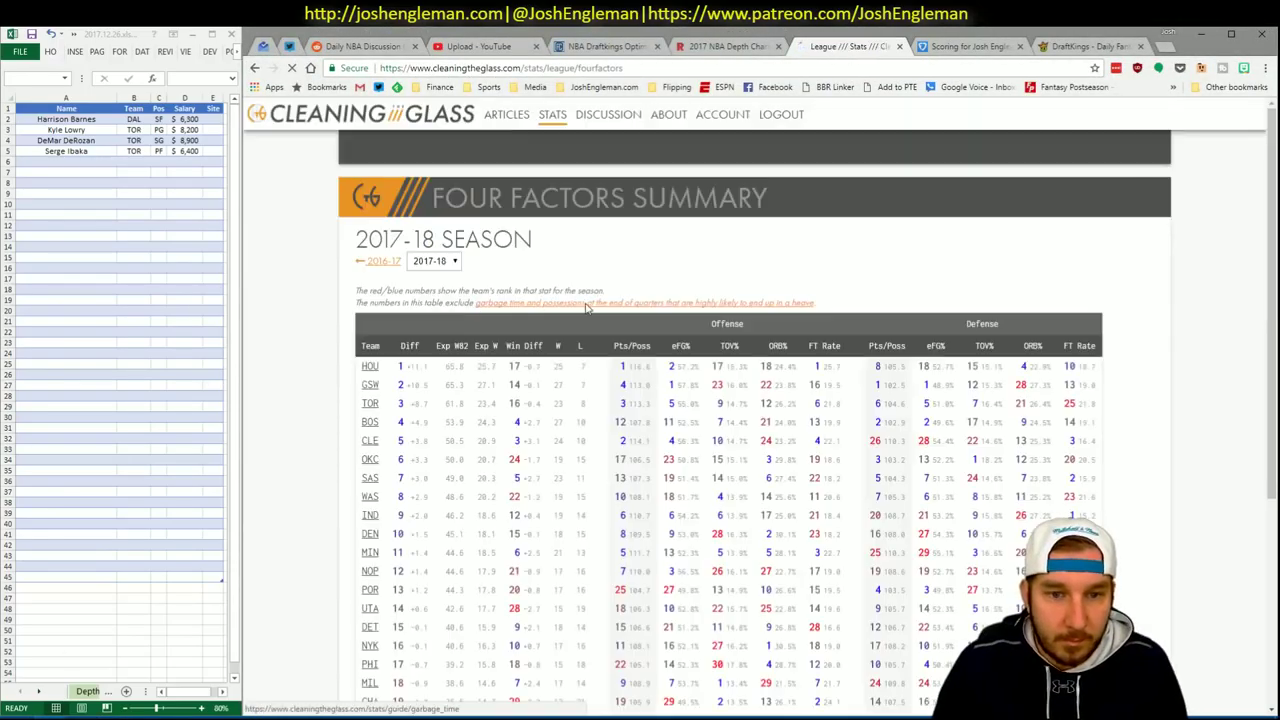
Examine the league Four Factors offensive and defensive rankings, then switch back to Excel to review the Pistons' projections.
scroll(745, 300, "down", 2)
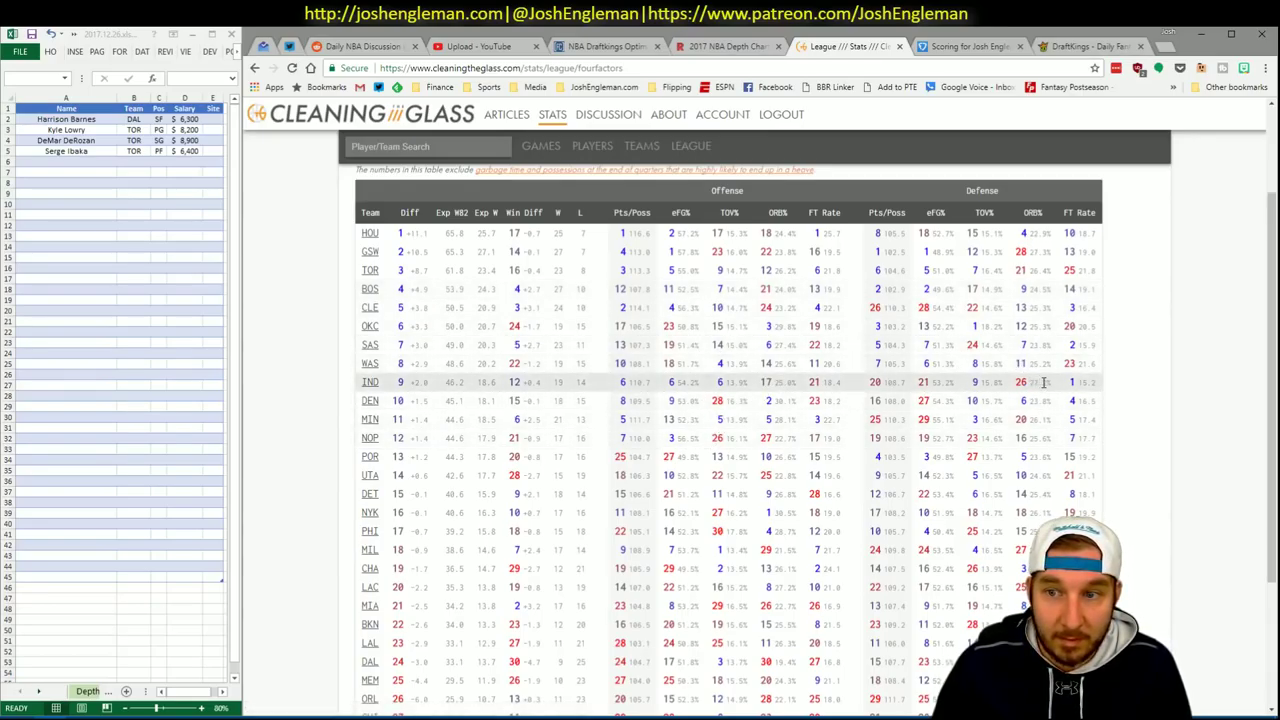
scroll(571, 290, "up", 2)
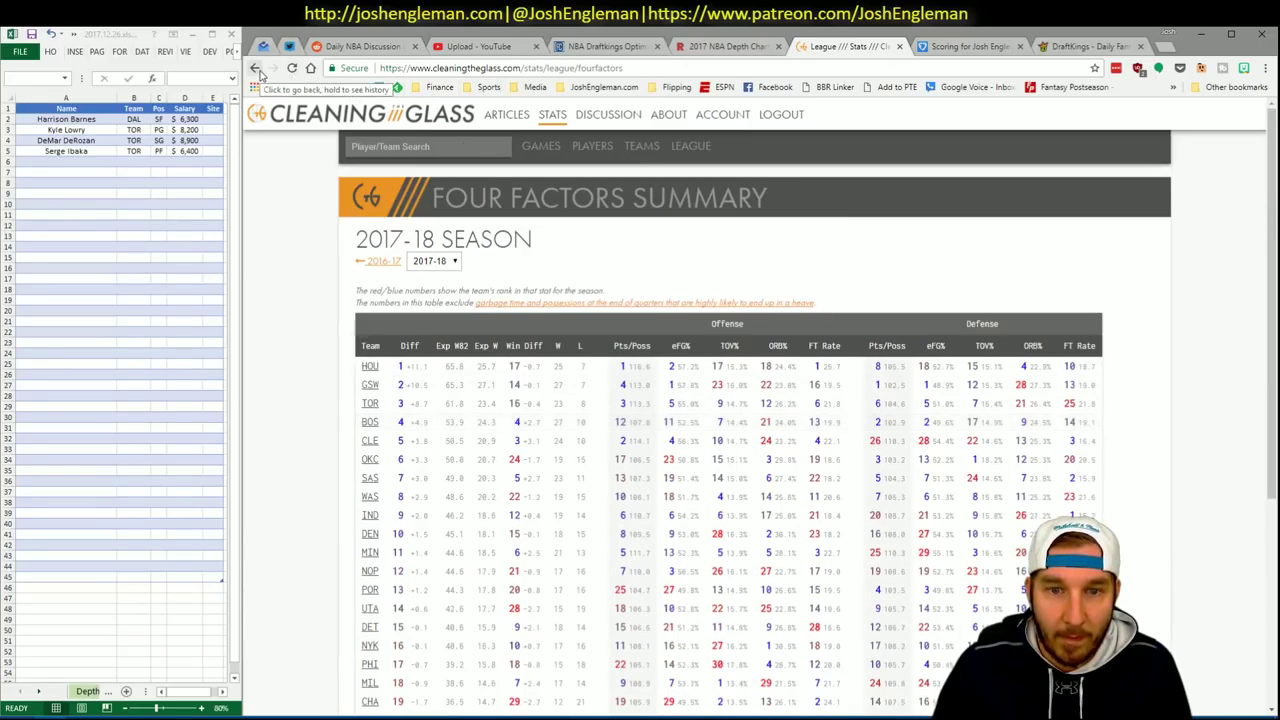
key("alt+Tab")
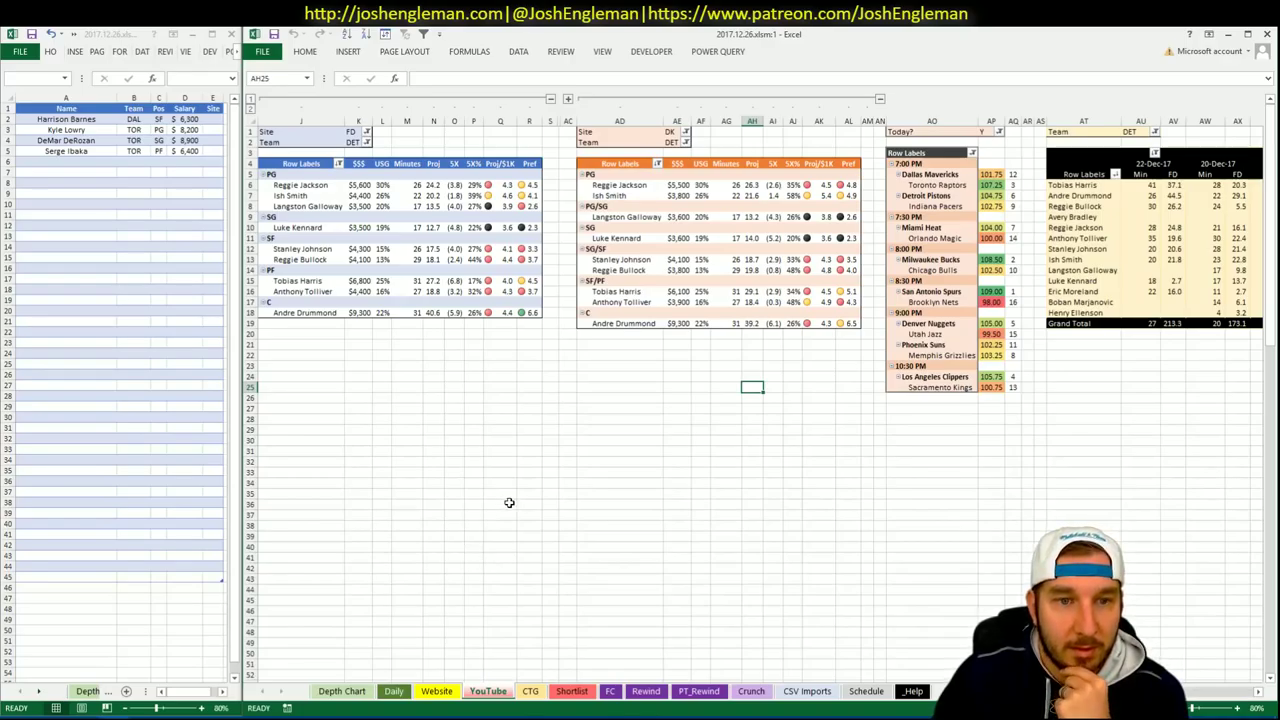
left_click(340, 228)
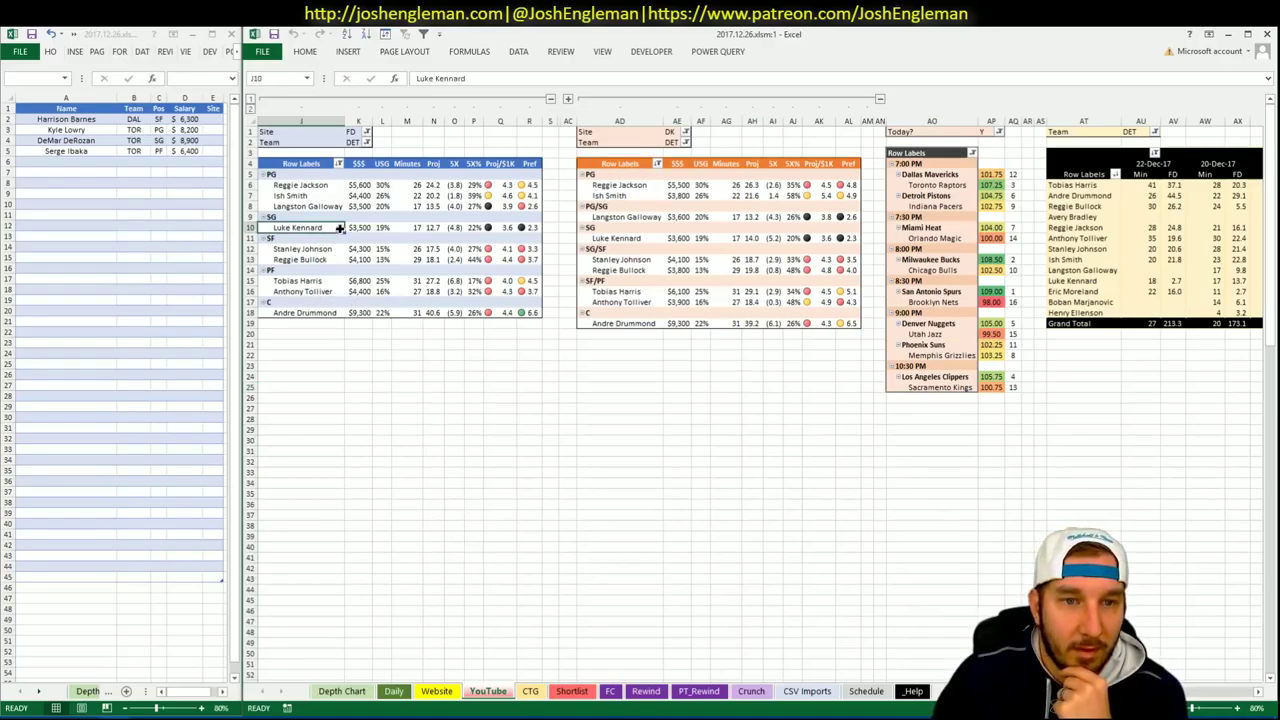
left_click_drag(340, 228, 340, 294)
Review the Pistons' shot-frequency matchup on the CTG sheet and their game-by-game minutes on the YouTube sheet.
left_click(530, 691)
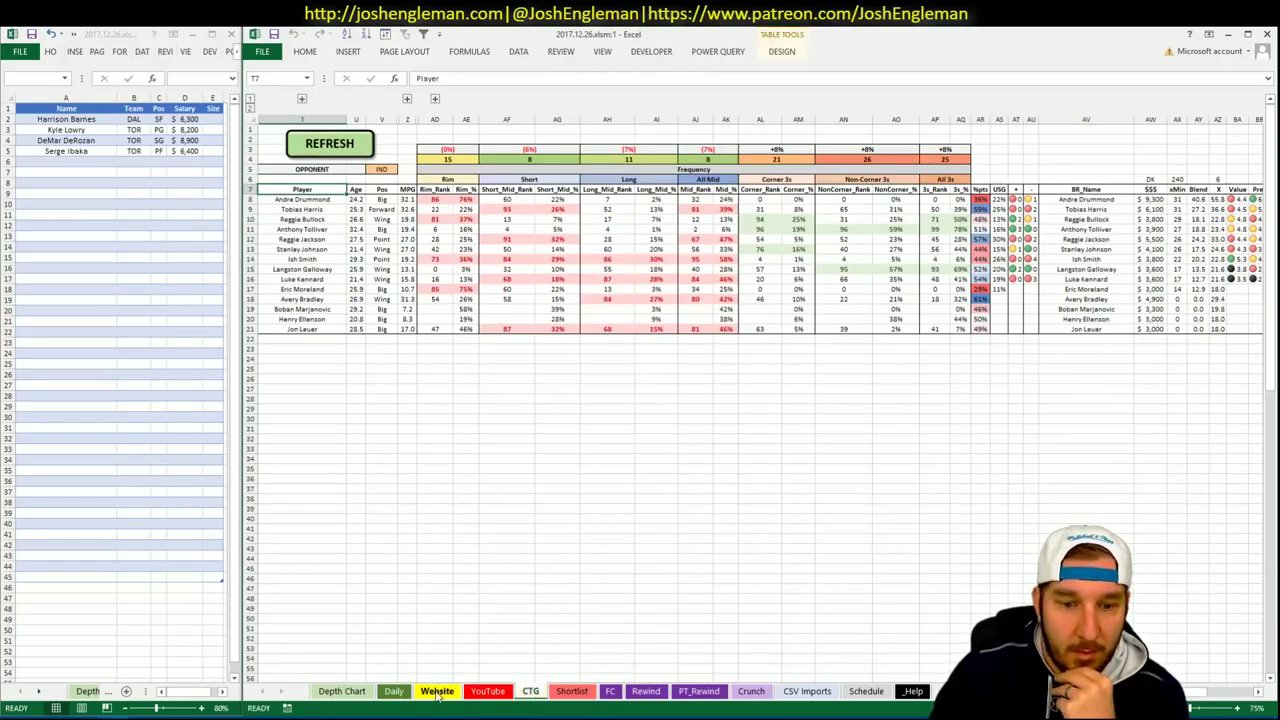
left_click(488, 691)
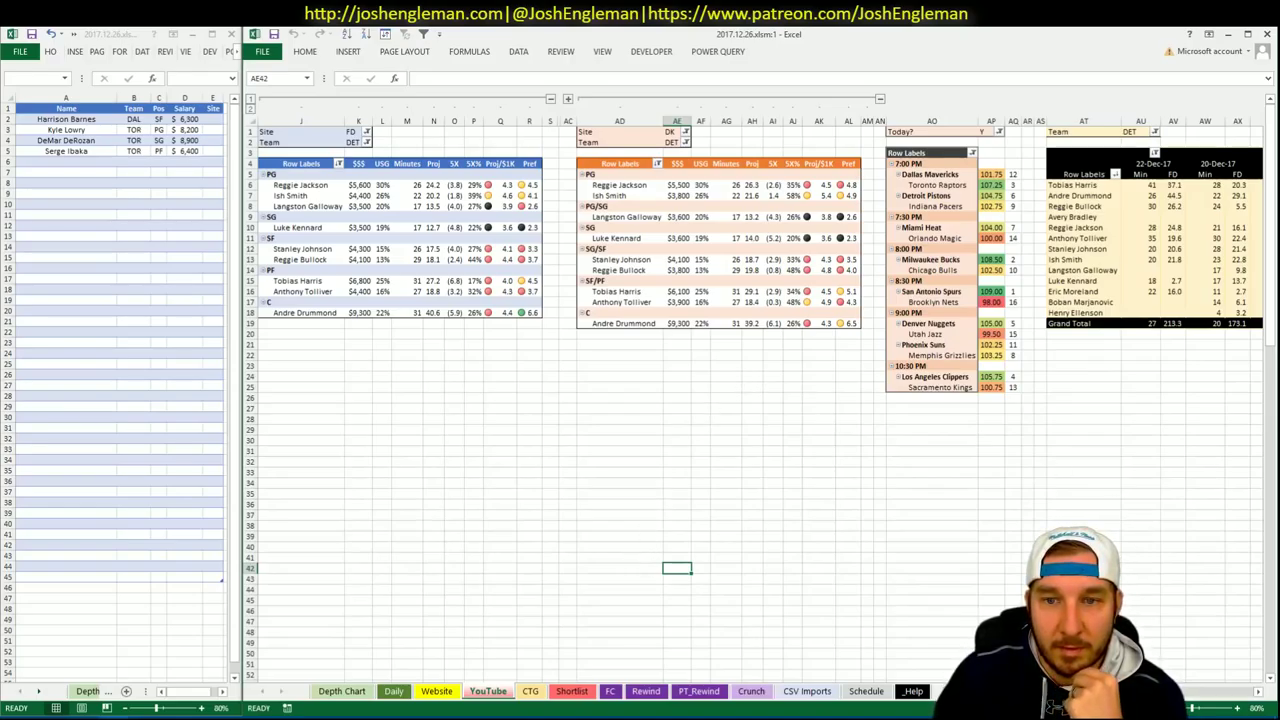
scroll(1190, 699, "right", 8)
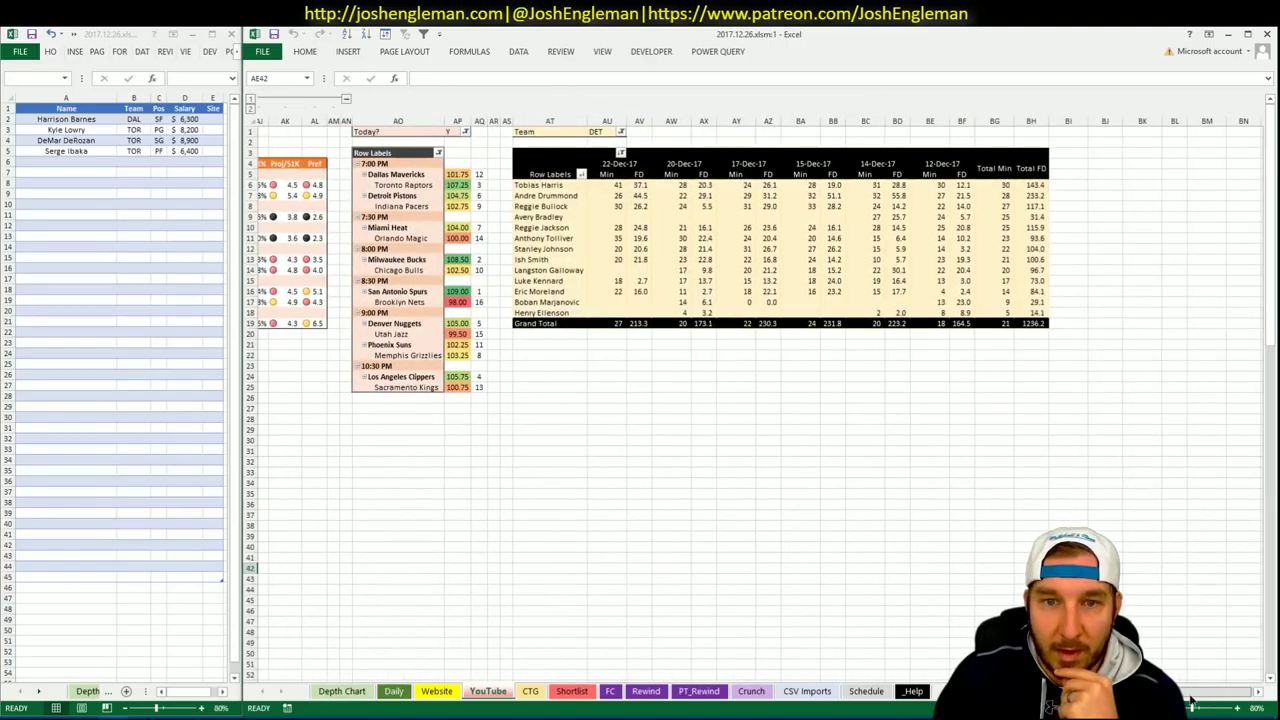
scroll(1190, 699, "left", 10)
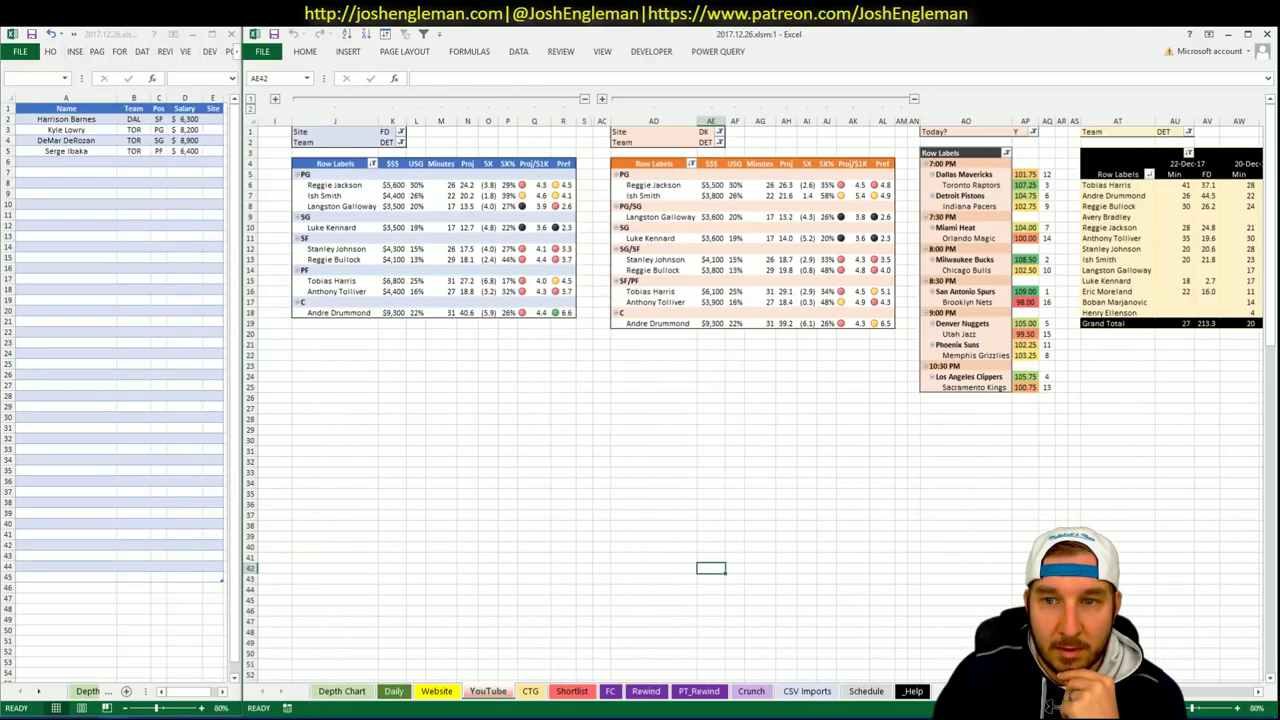
scroll(1190, 699, "right", 8)
scroll(870, 649, "left", 8)
Refresh the projections PivotTable on the Daily sheet and examine the Detroit players' rows.
left_click(393, 691)
left_click(477, 451)
right_click(477, 451)
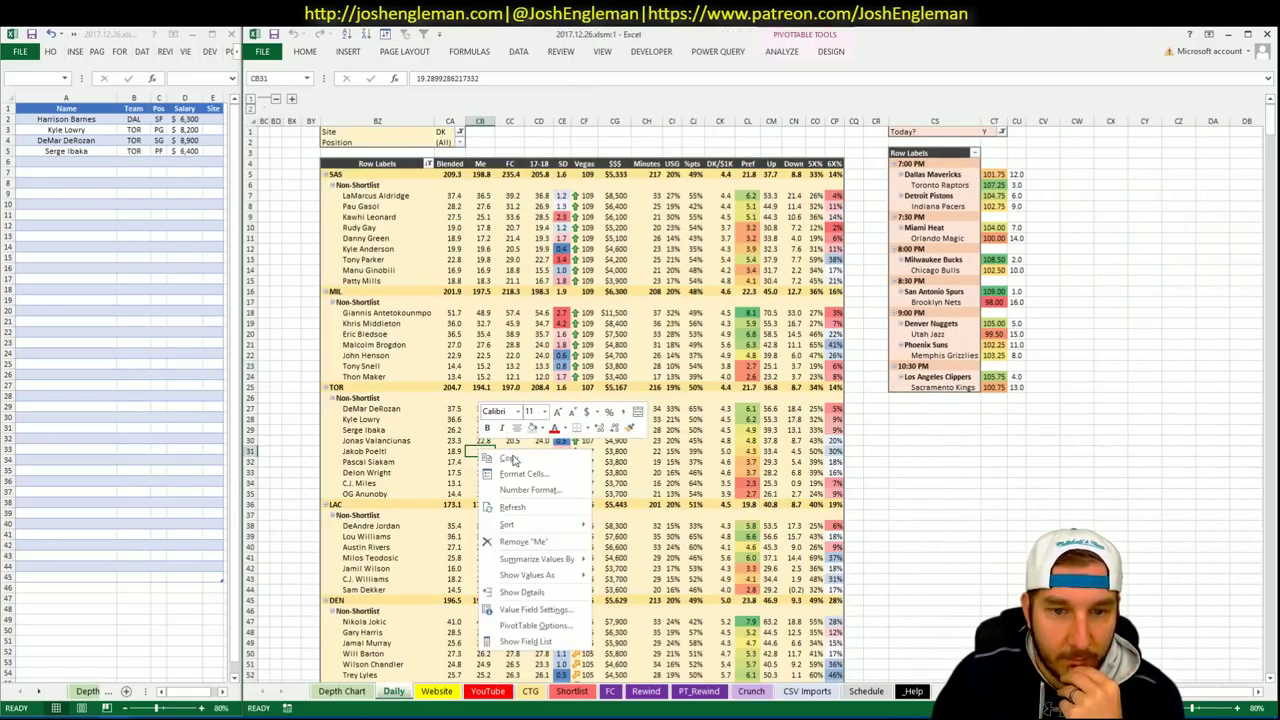
left_click(553, 508)
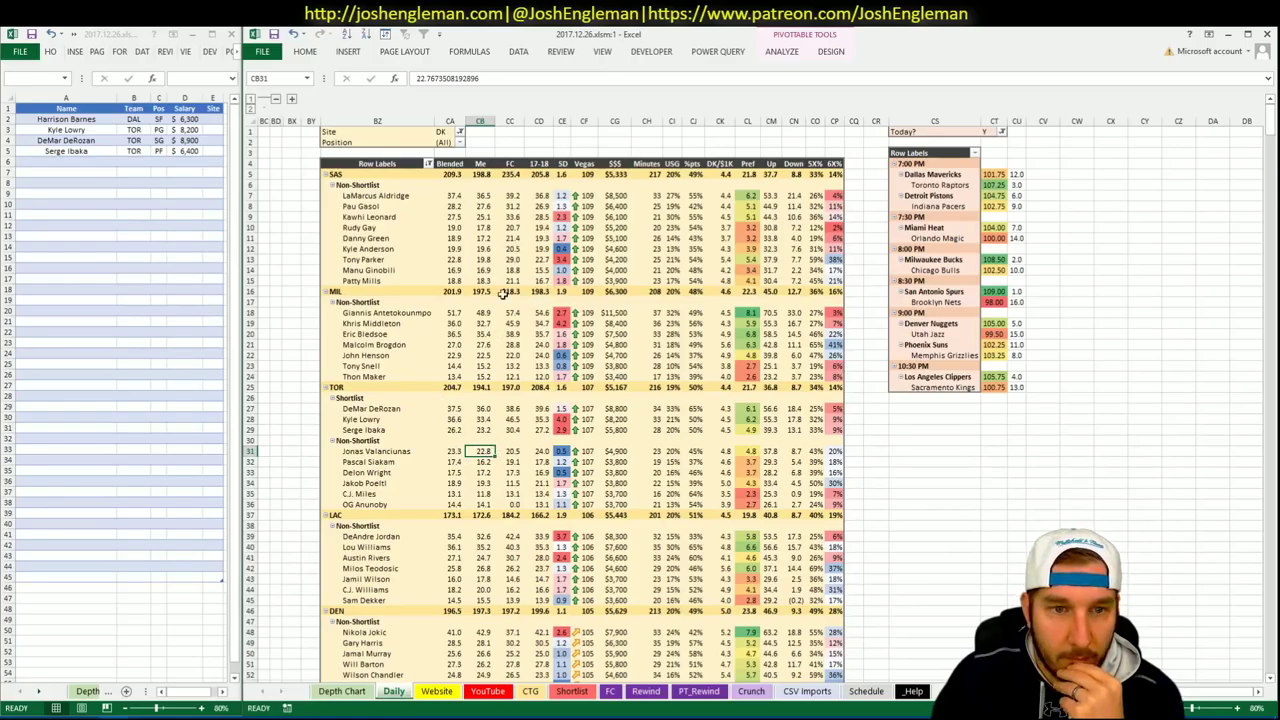
scroll(440, 305, "down", 9)
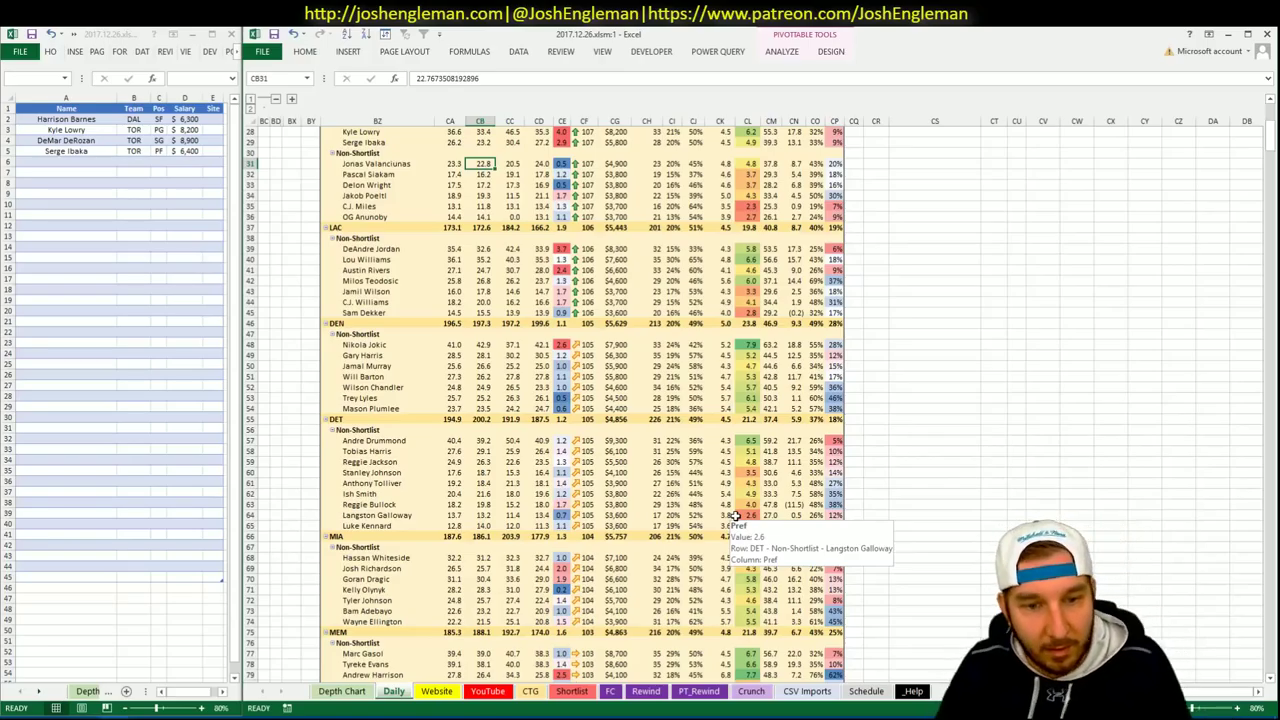
Compare Detroit's site projections with their recent minutes on the YouTube sheet, and recheck their shooting matchup on the CTG sheet.
left_click(505, 693)
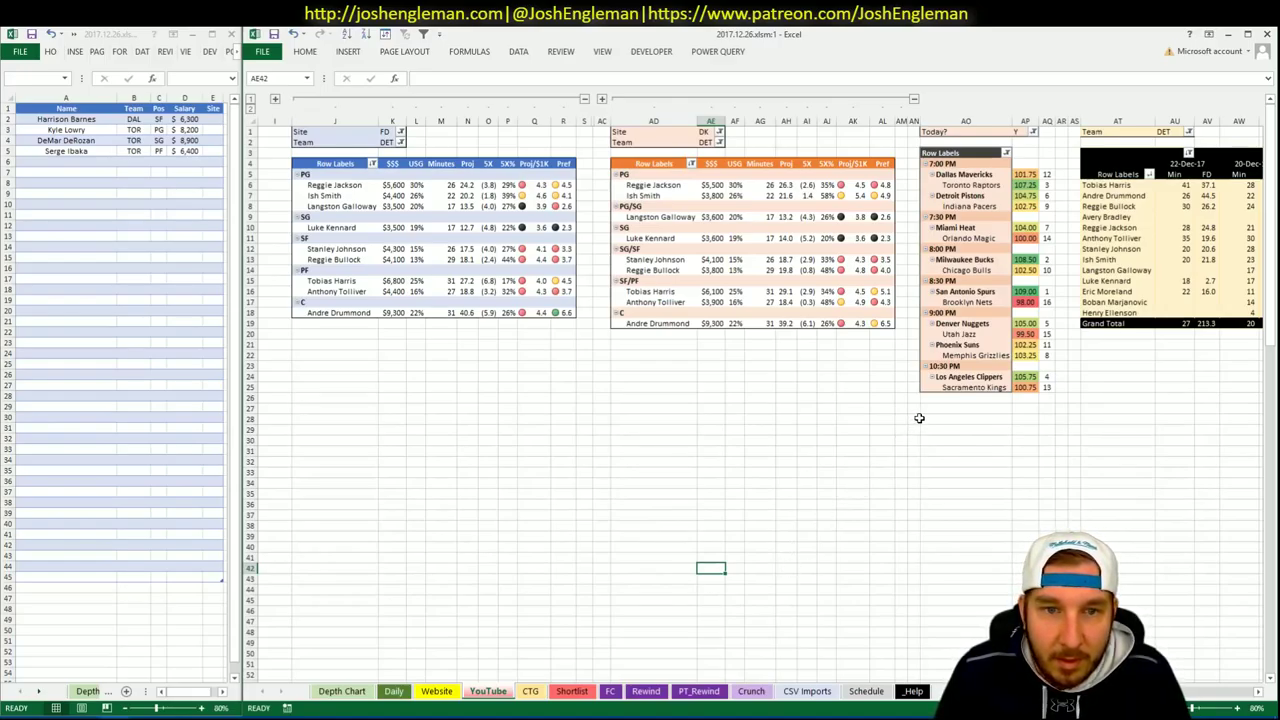
scroll(737, 400, "right", 3)
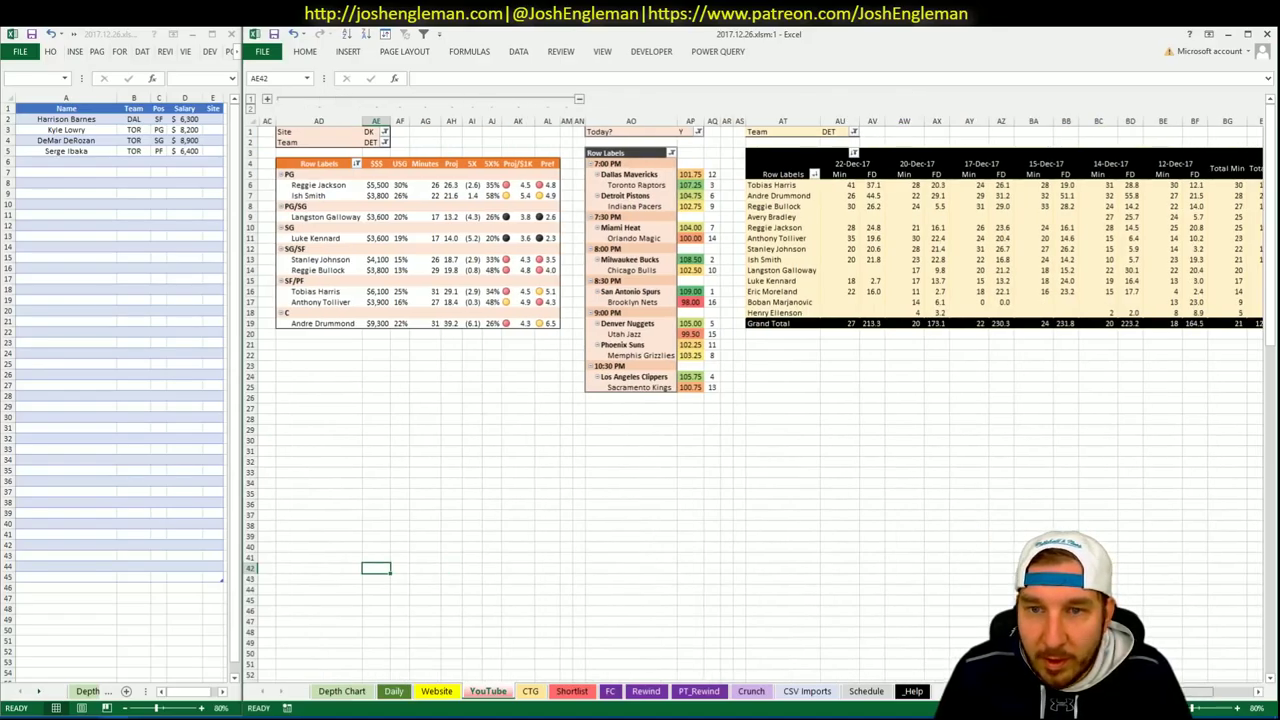
scroll(750, 400, "right", 2)
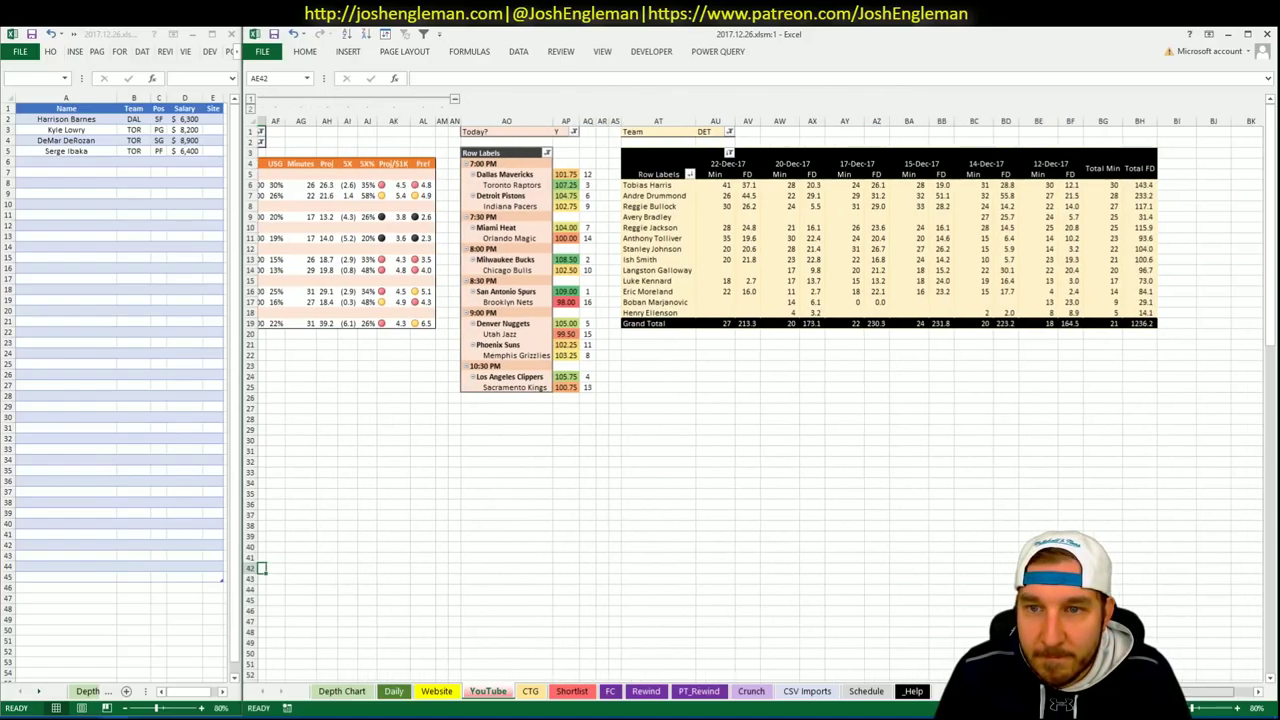
scroll(750, 400, "left", 2)
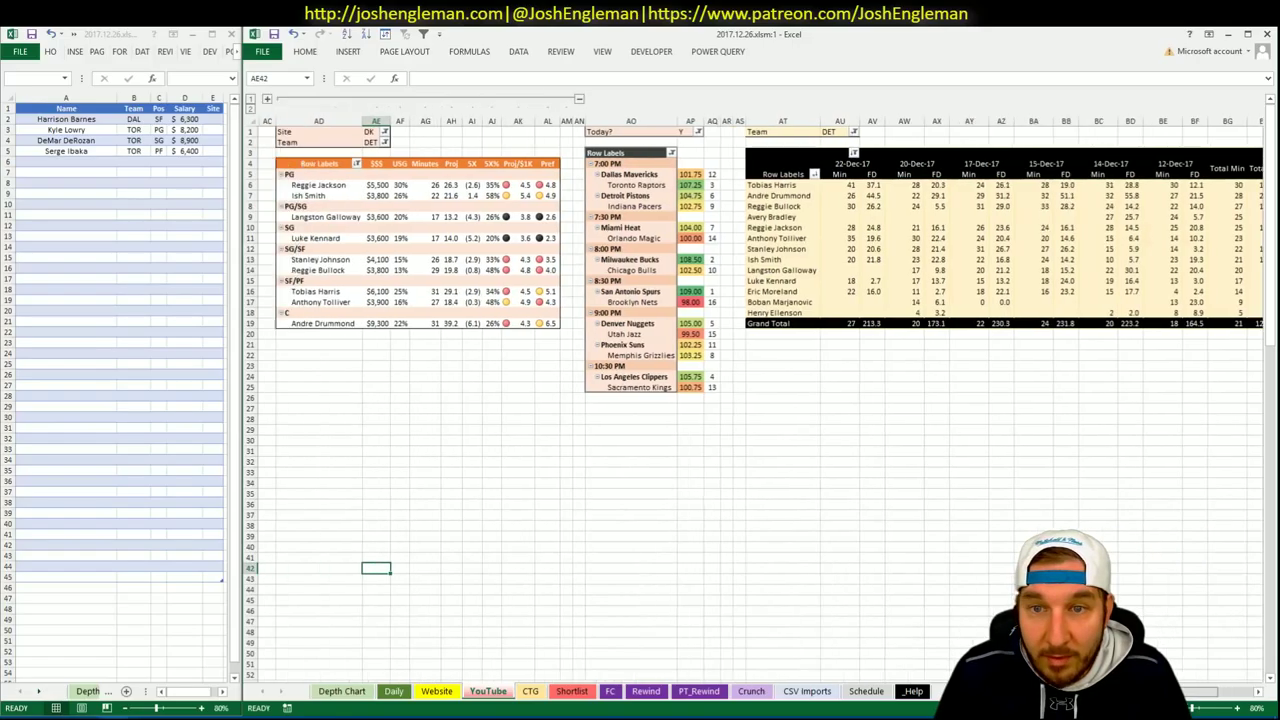
scroll(750, 400, "left", 6)
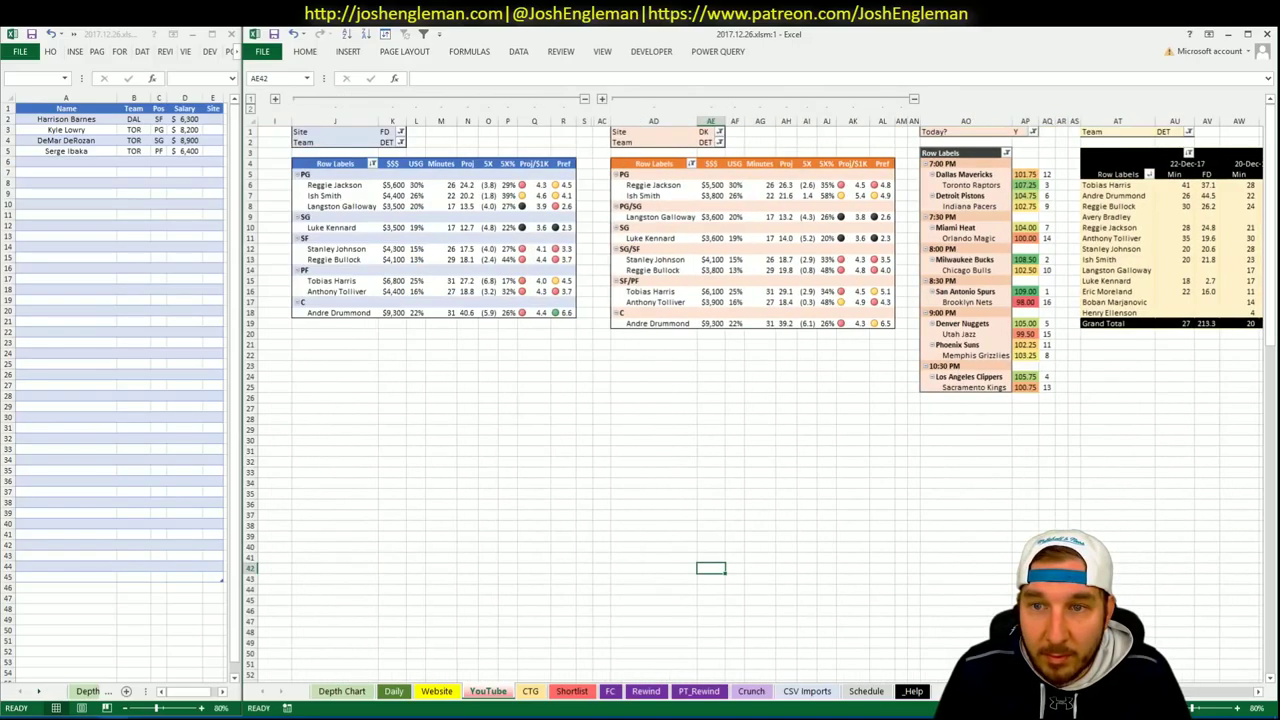
left_click(541, 691)
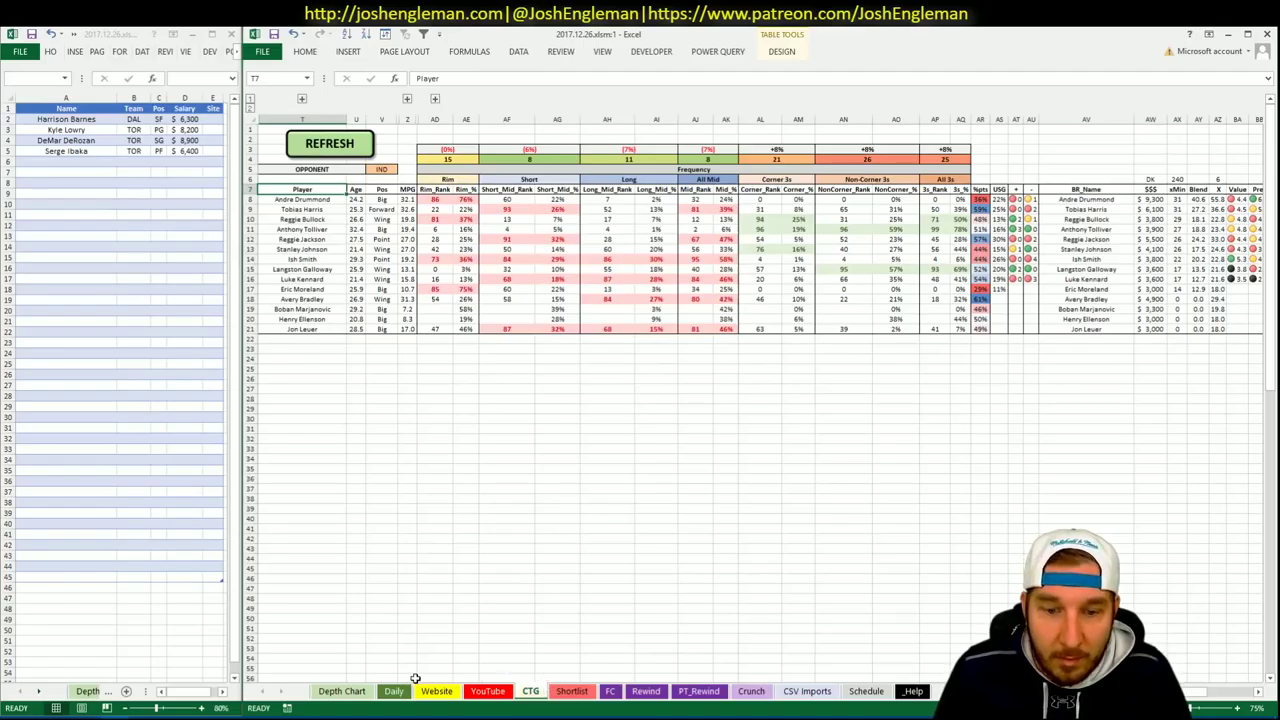
Add Reggie Bullock to the shortlist in the first empty Name row and check his DraftKings salary on the YouTube sheet.
left_click(488, 691)
left_click(127, 237)
left_click(110, 158)
type("Regg")
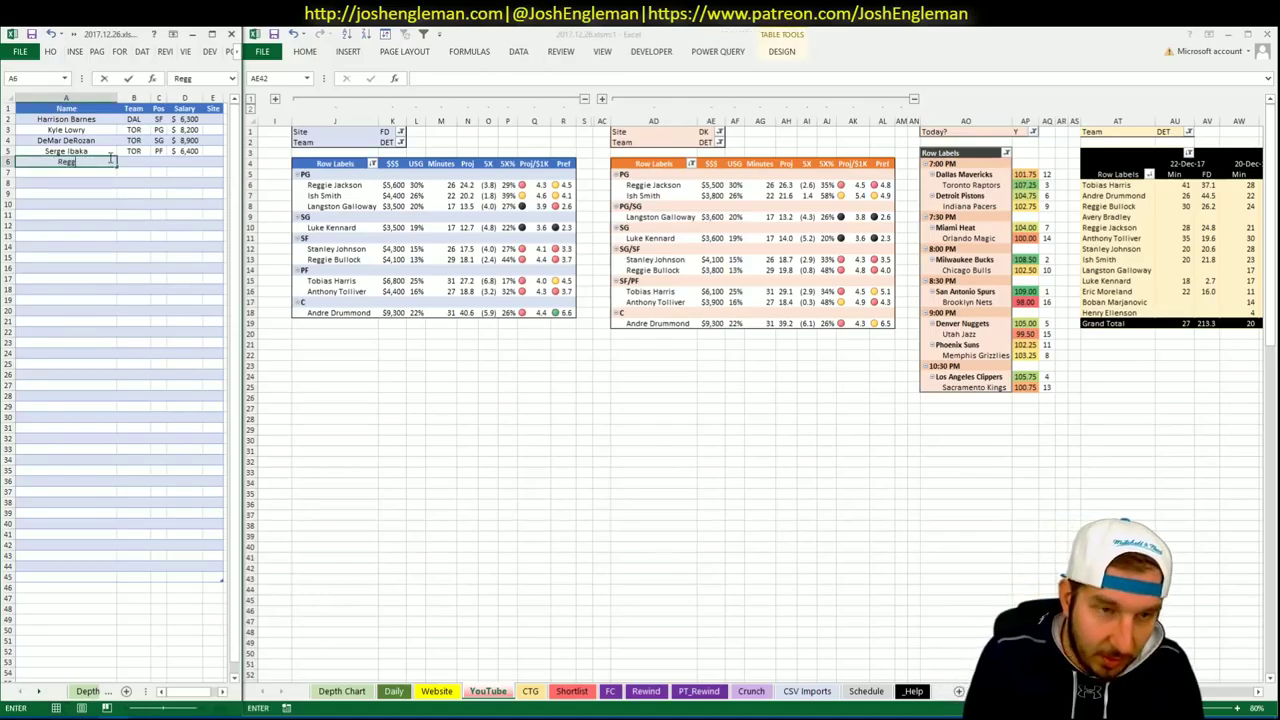
type("ie Bullock")
key("Return")
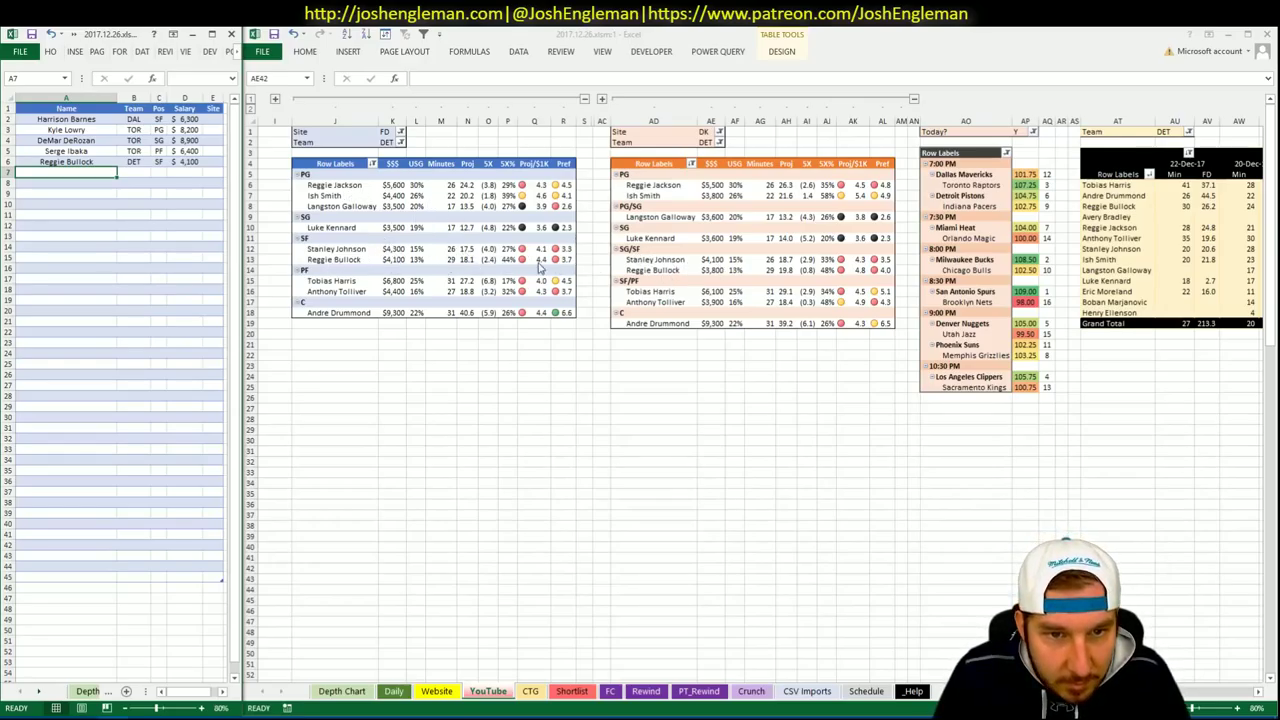
left_click(745, 270)
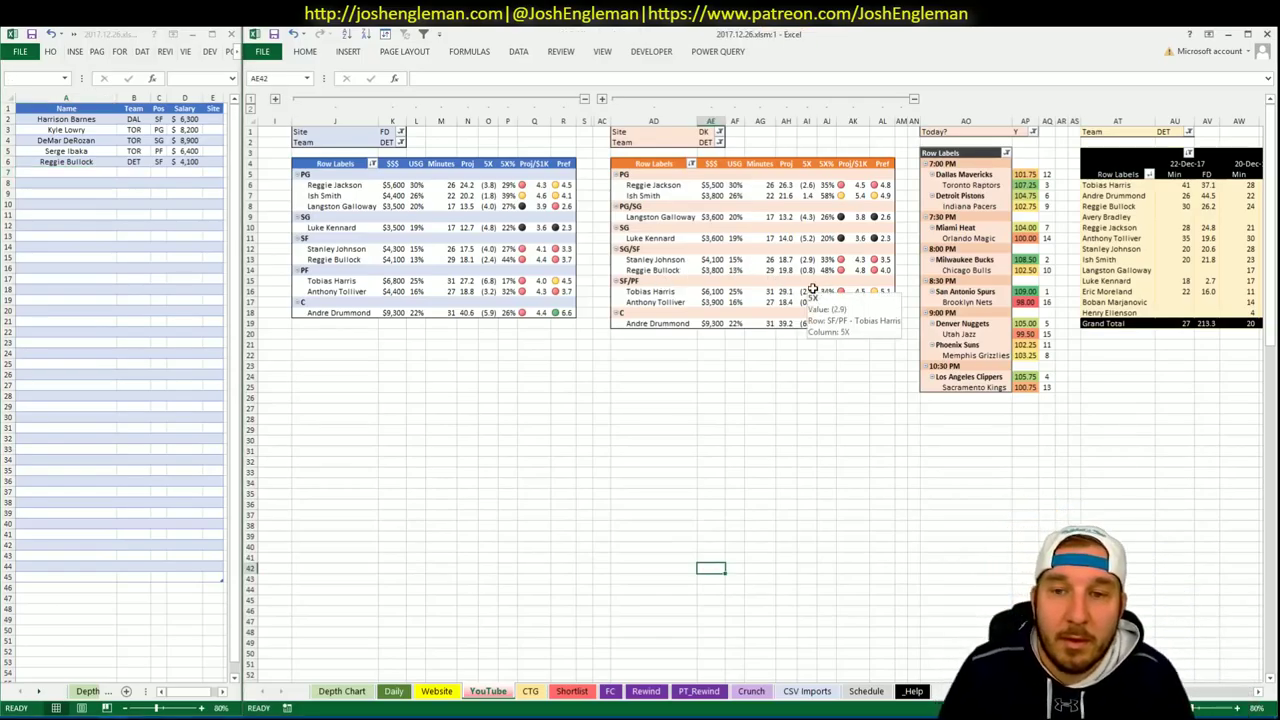
left_click(714, 270)
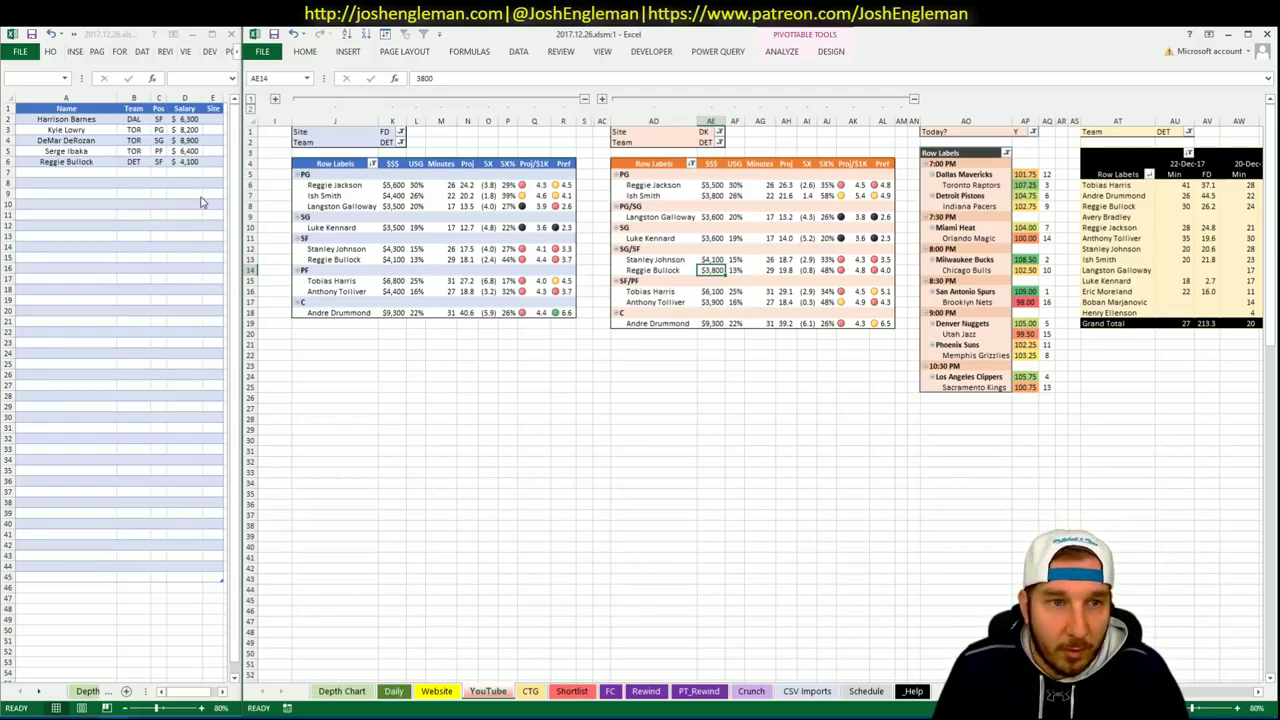
Set the team filter to IND for the FanDuel, DraftKings and recent-minutes tables on the YouTube sheet.
left_click(388, 142)
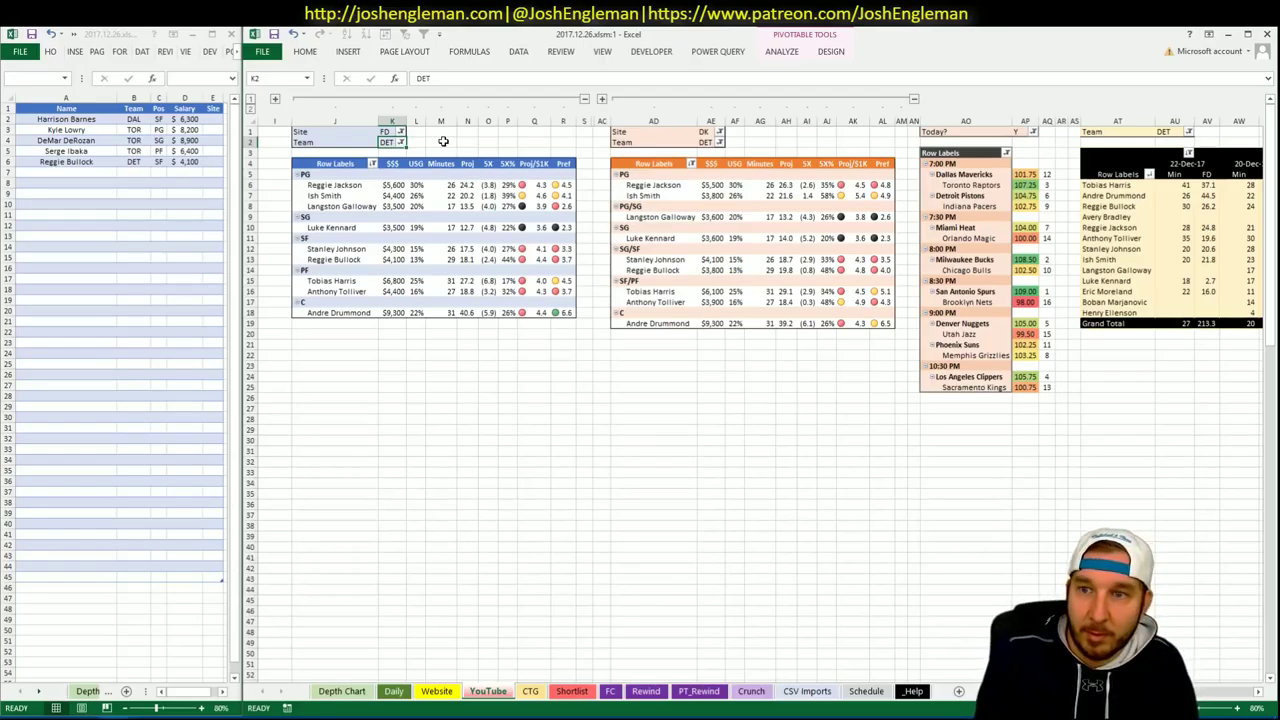
type("IND")
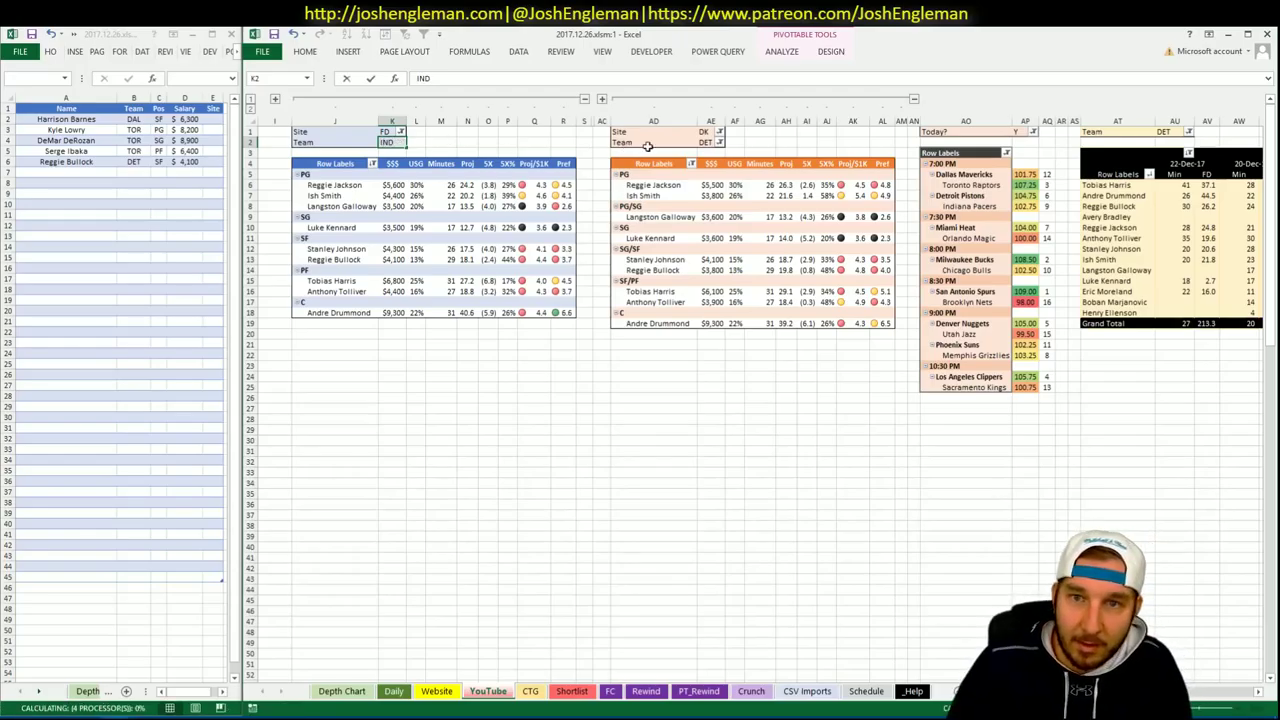
key("Return")
left_click(708, 142)
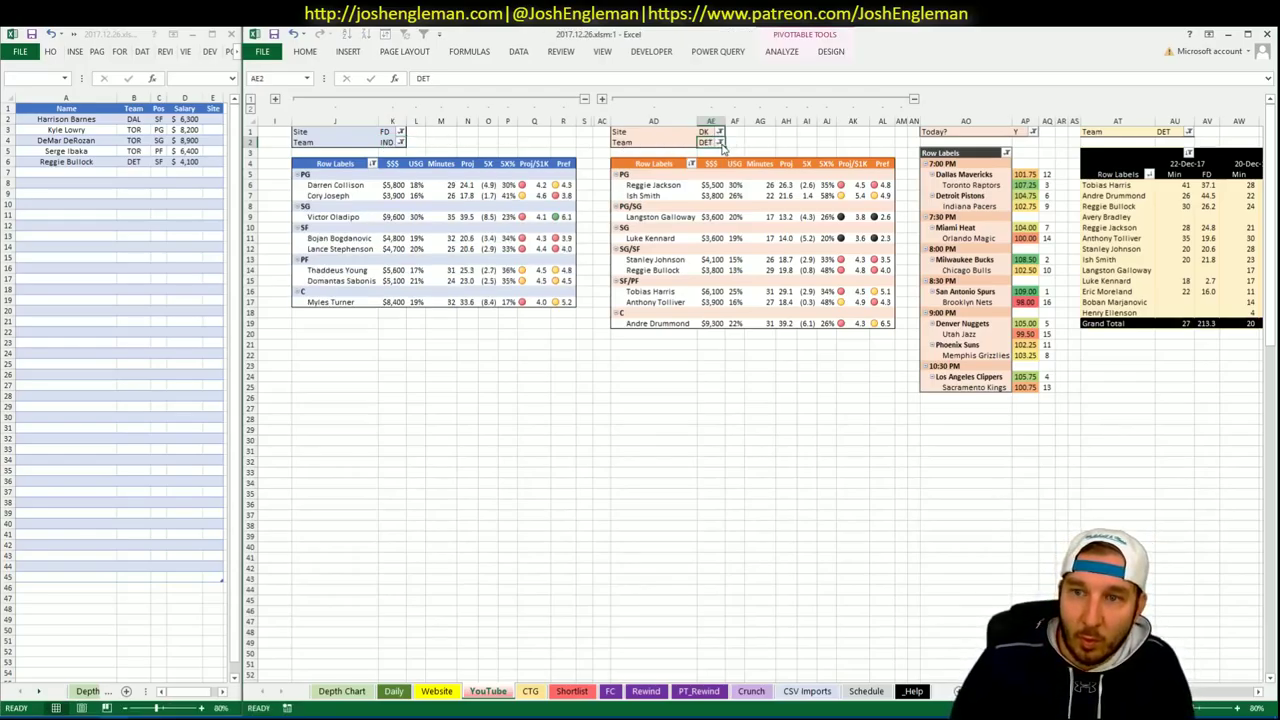
type("IND")
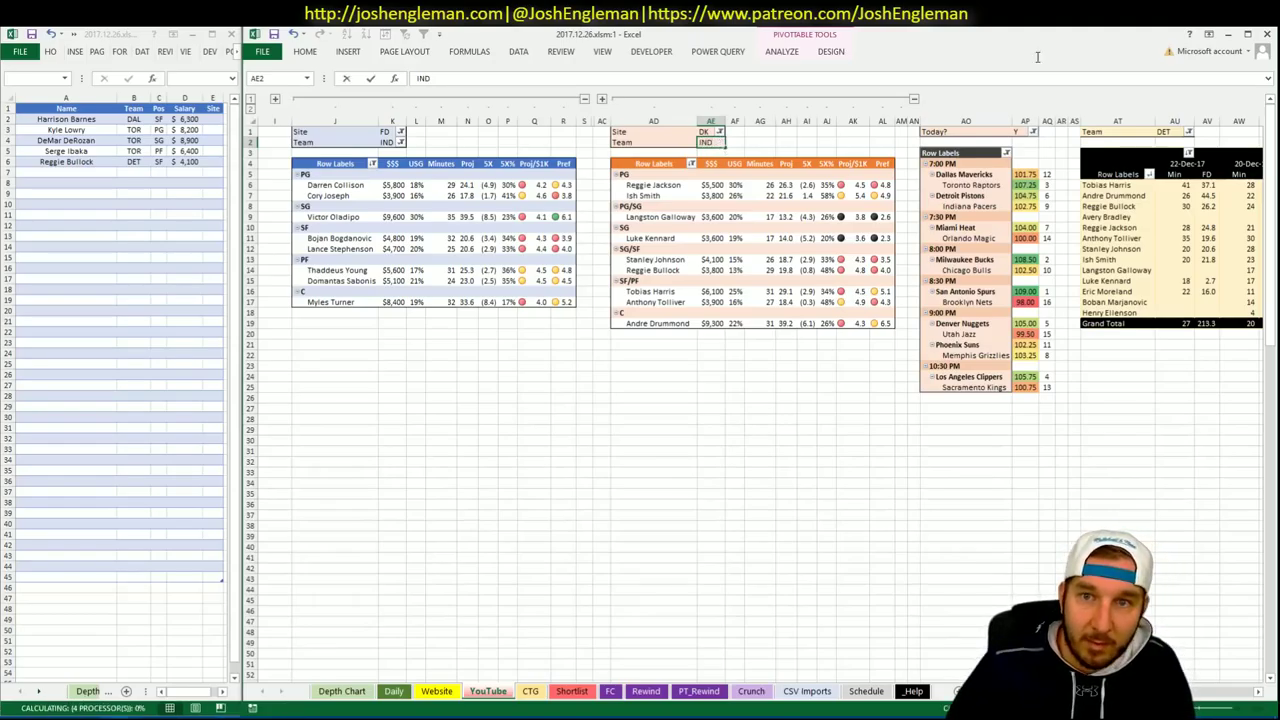
key("Tab")
left_click(1171, 122)
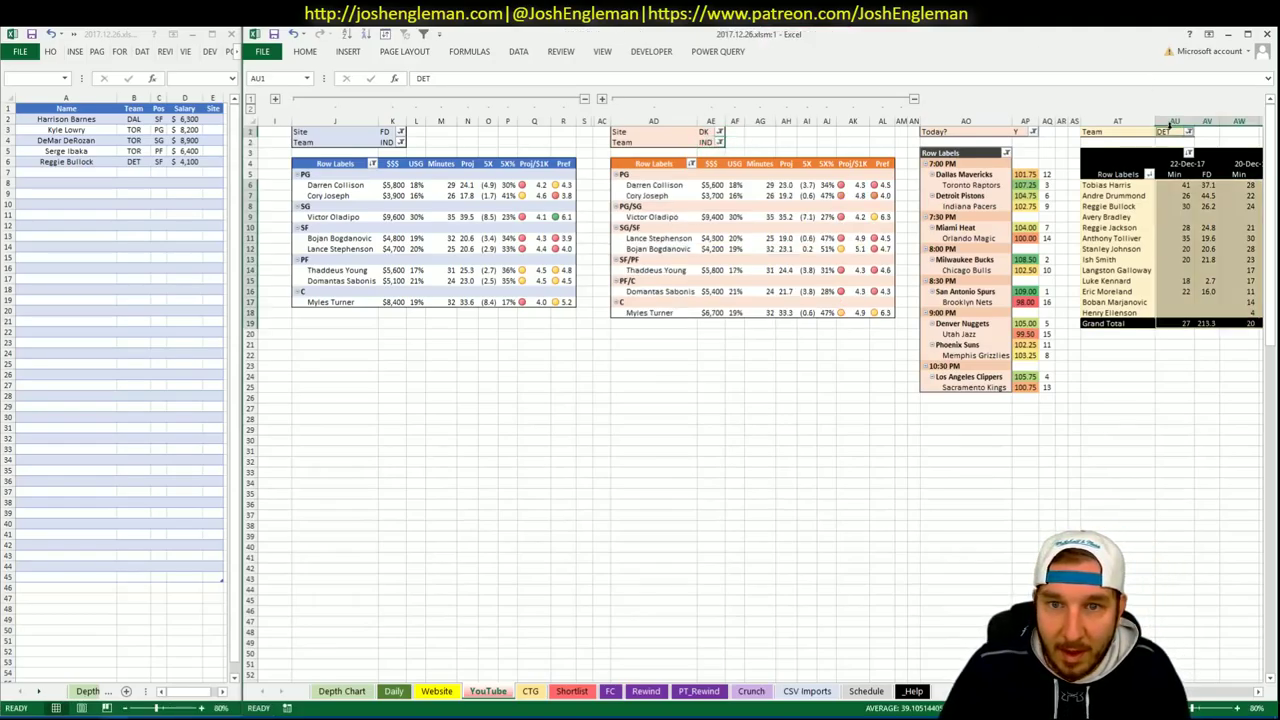
left_click(1166, 131)
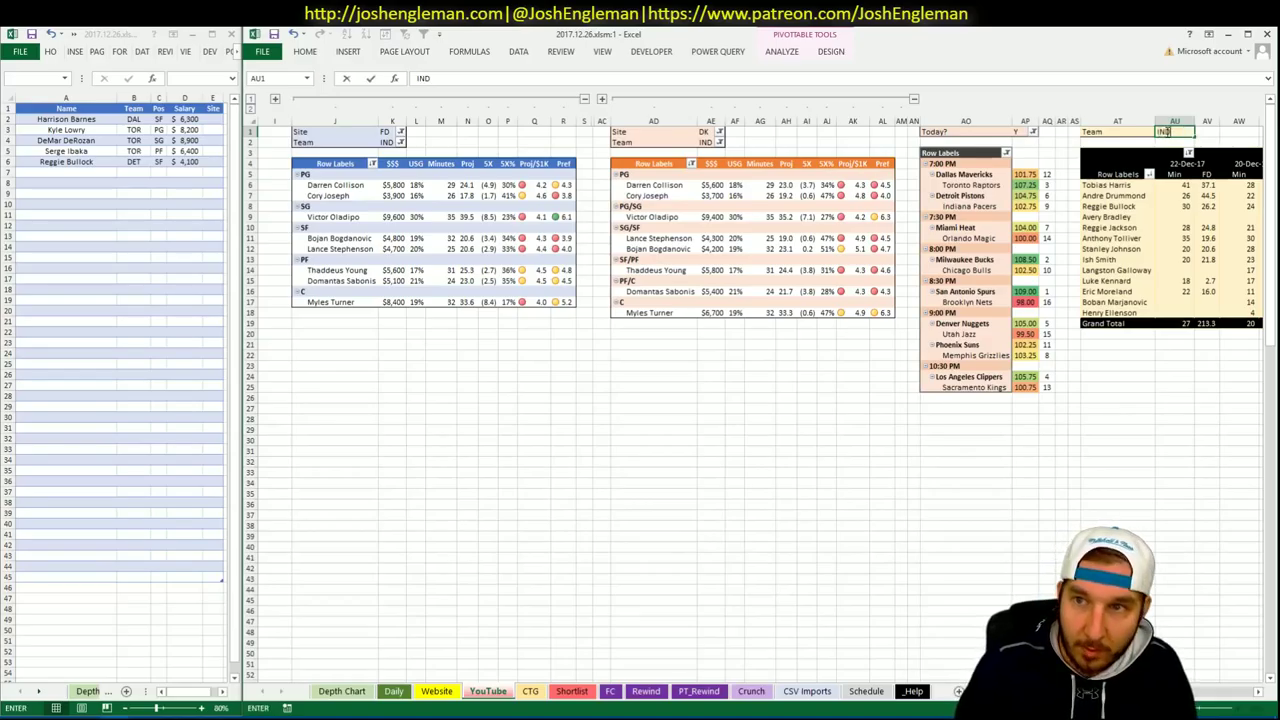
type("IND")
key("Return")
Set the CTG sheet's opponent to DET, then find the Indiana Pacers on Cleaning the Glass and open their Shooting: Frequency section.
left_click(530, 690)
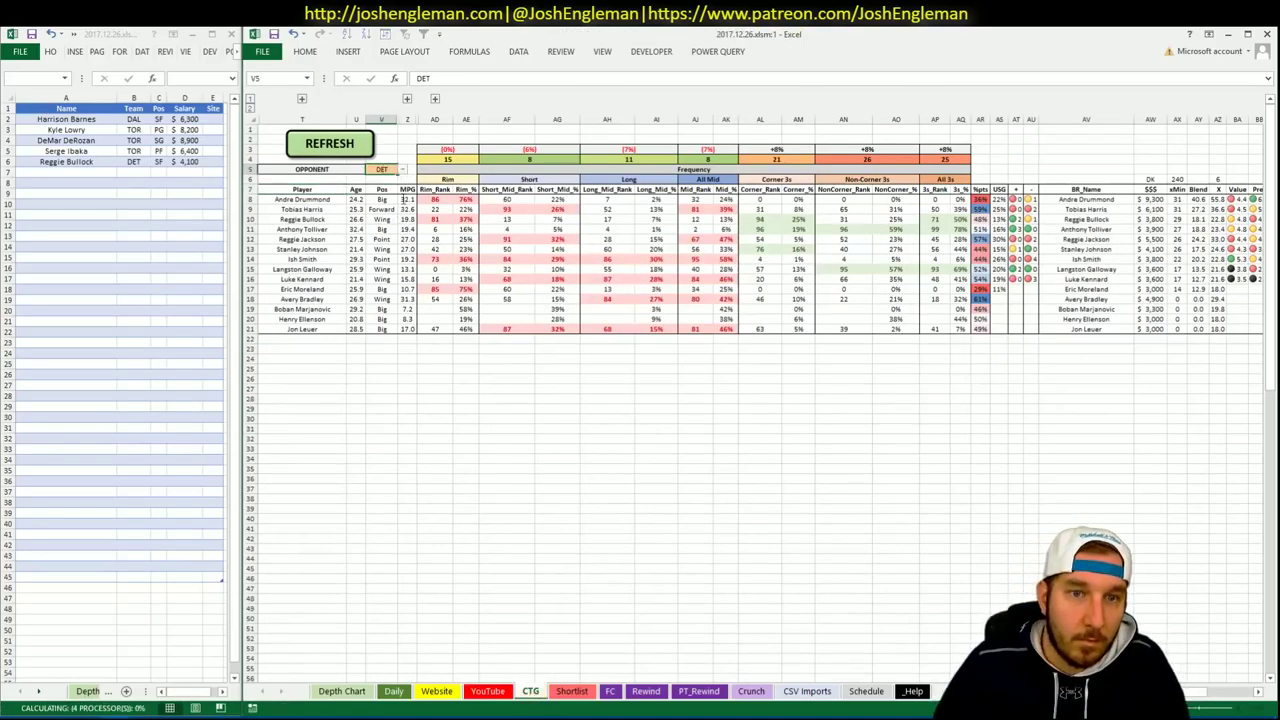
key("alt+Tab")
left_click(445, 146)
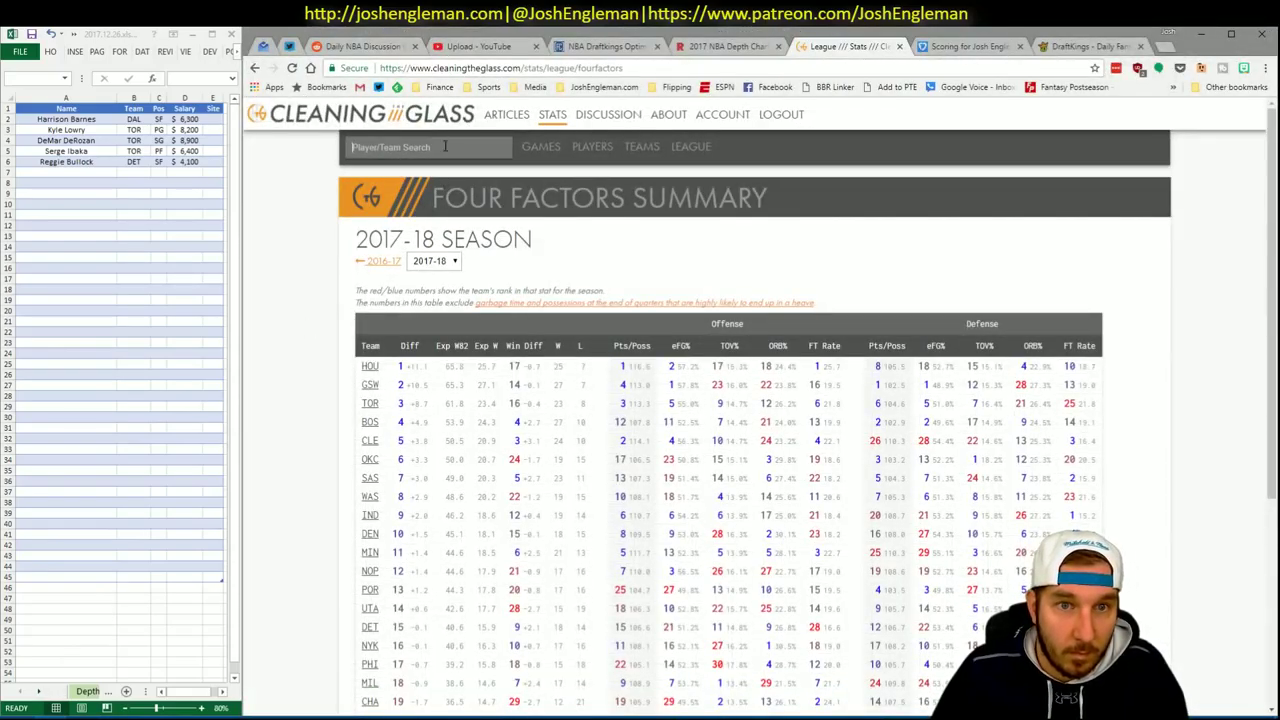
type("pace")
key("Return")
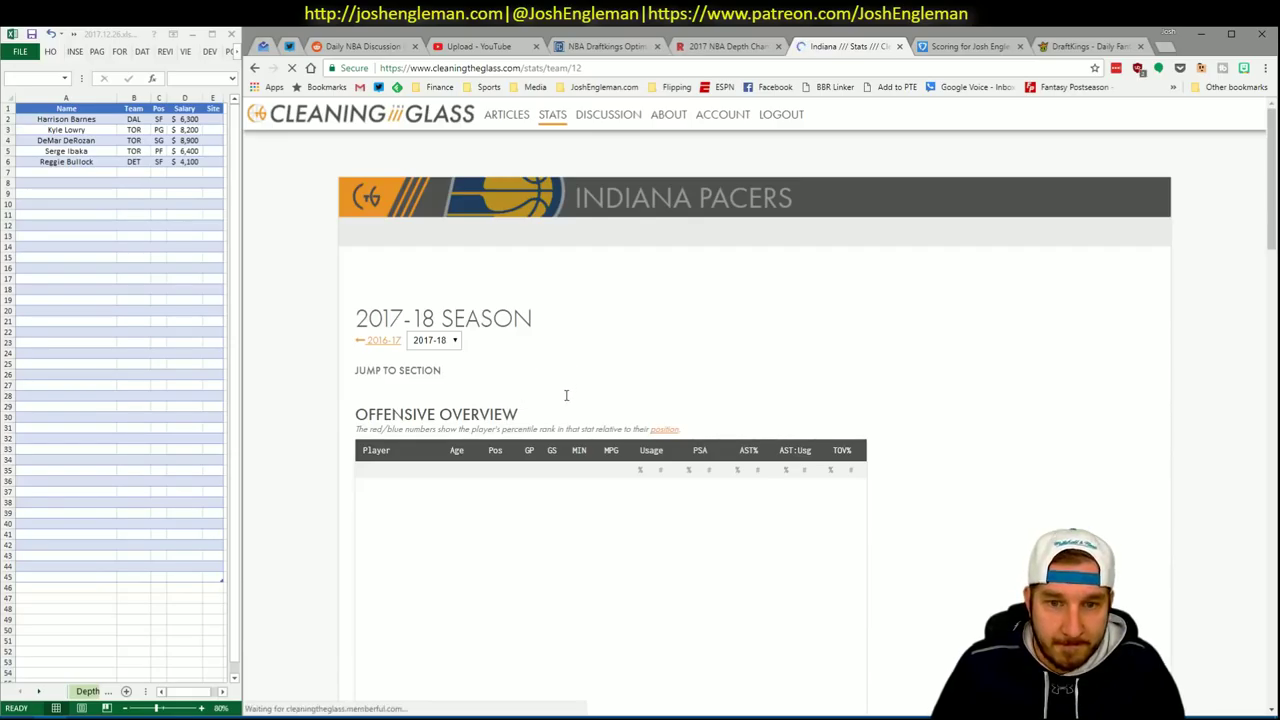
left_click(547, 393)
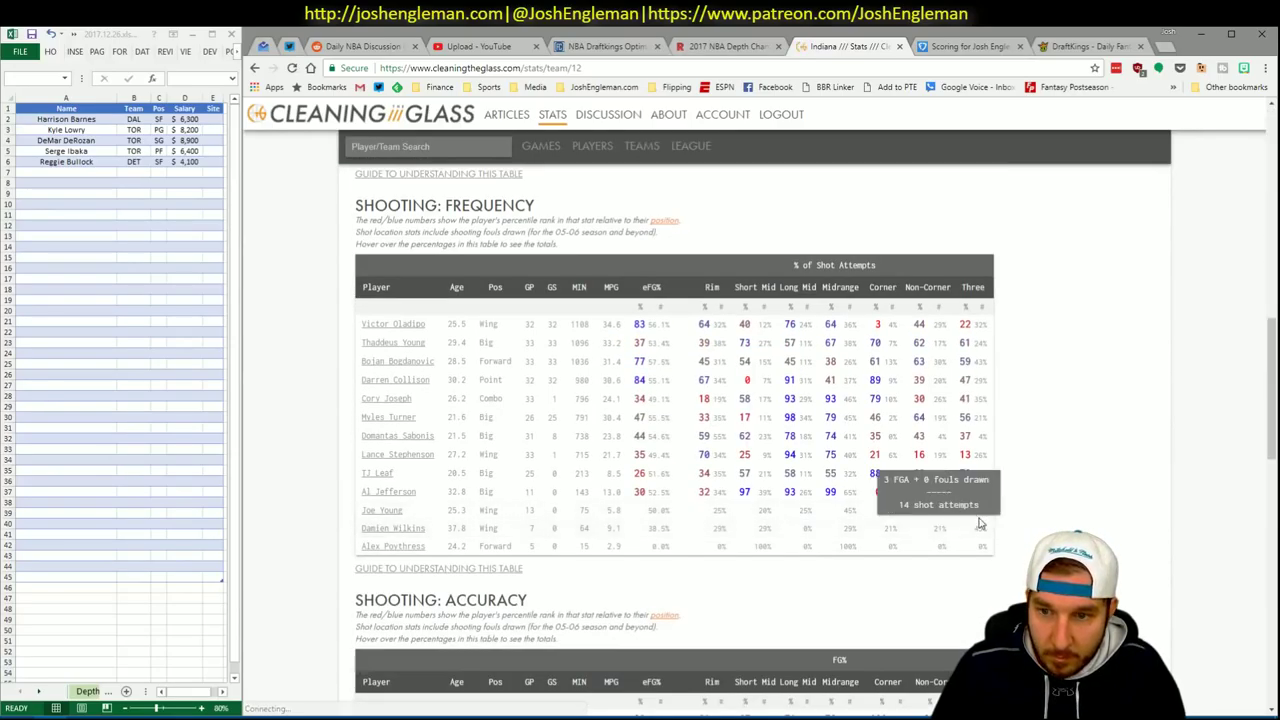
Load all the Pacers' Shooting: Frequency player rows into the CTG sheet, then review their recent minutes on the YouTube sheet.
left_click_drag(986, 523, 360, 323)
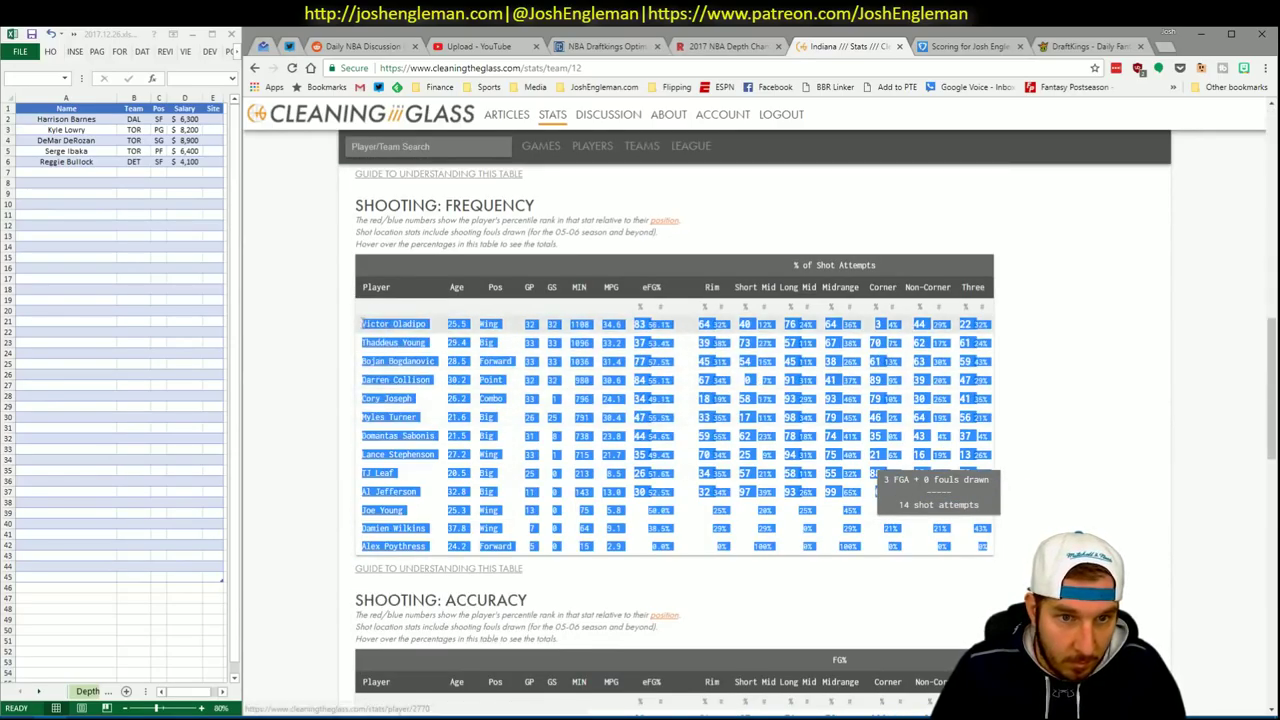
key("alt+Tab")
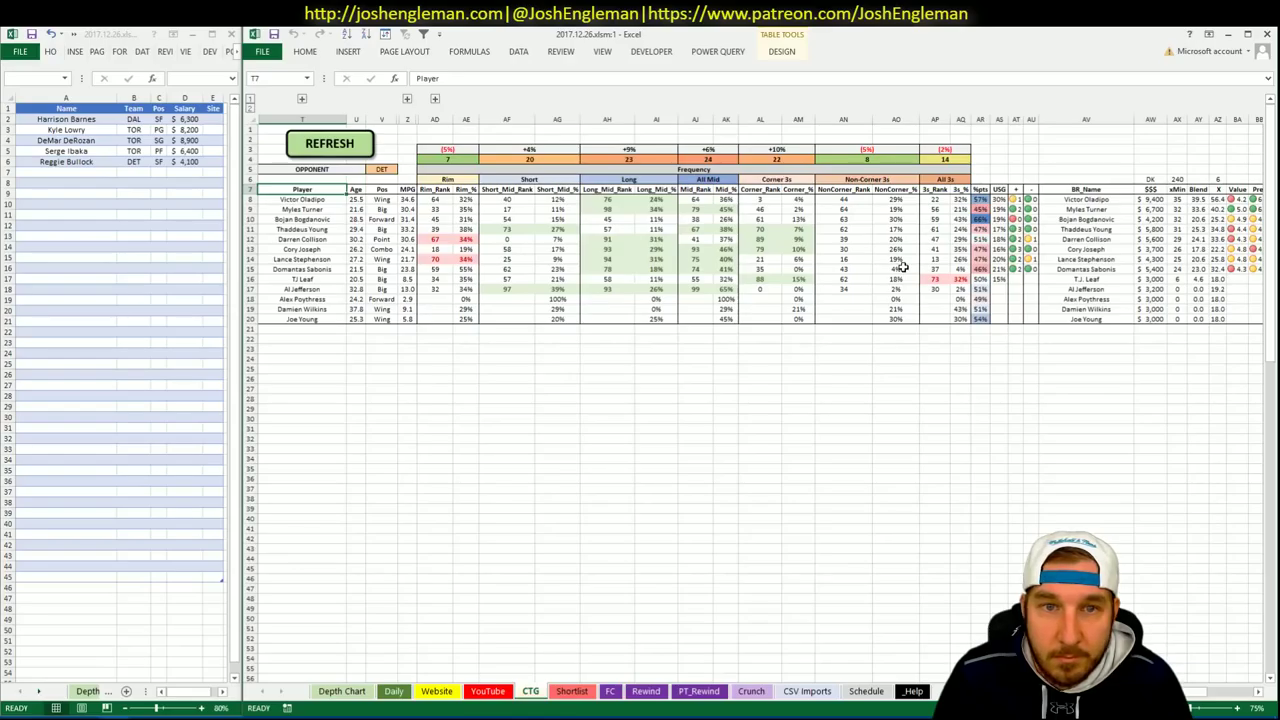
left_click(488, 691)
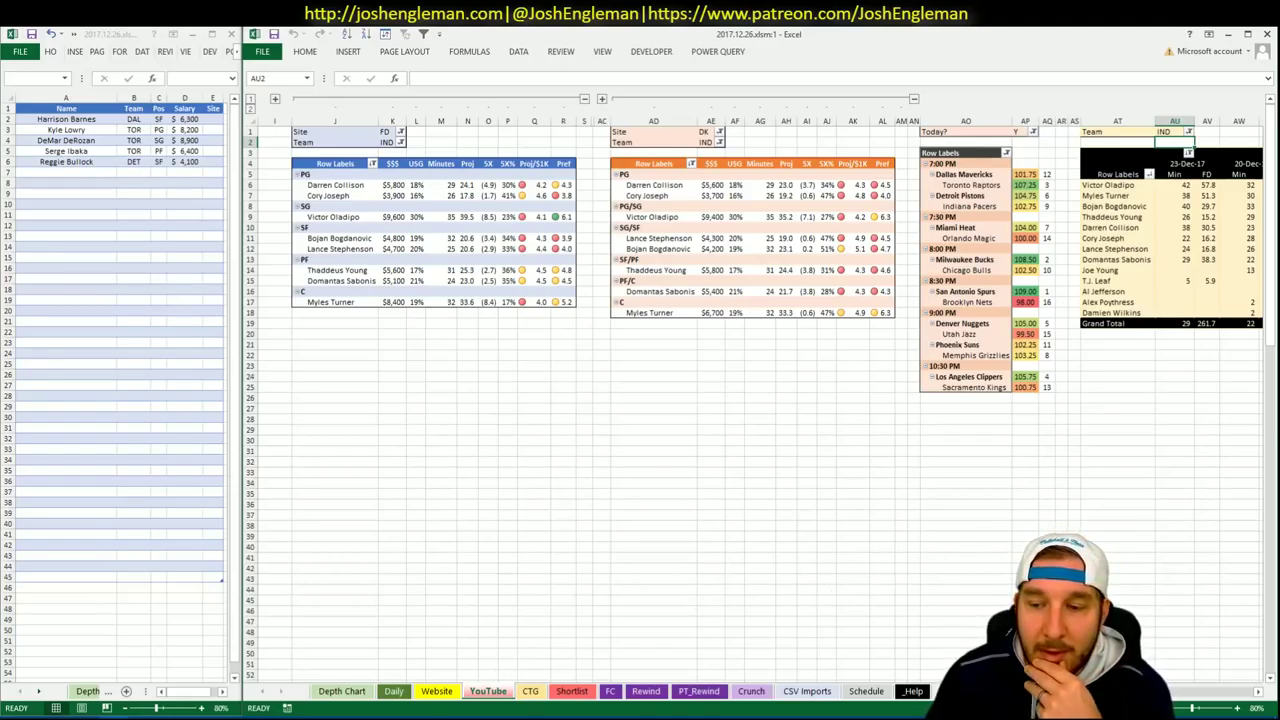
scroll(760, 400, "right", 8)
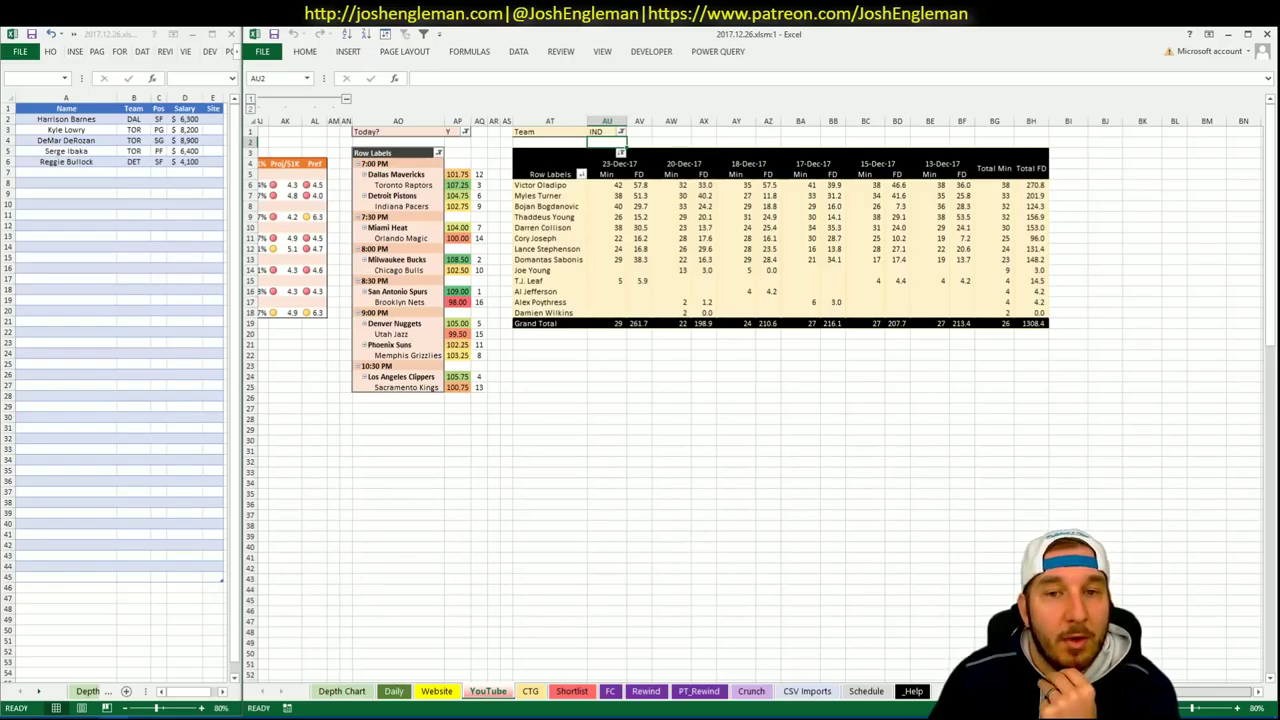
Review Indiana's recent minutes and projections on the YouTube sheet and add Victor Oladipo to the shortlist in the first empty Name row.
scroll(770, 590, "left", 1)
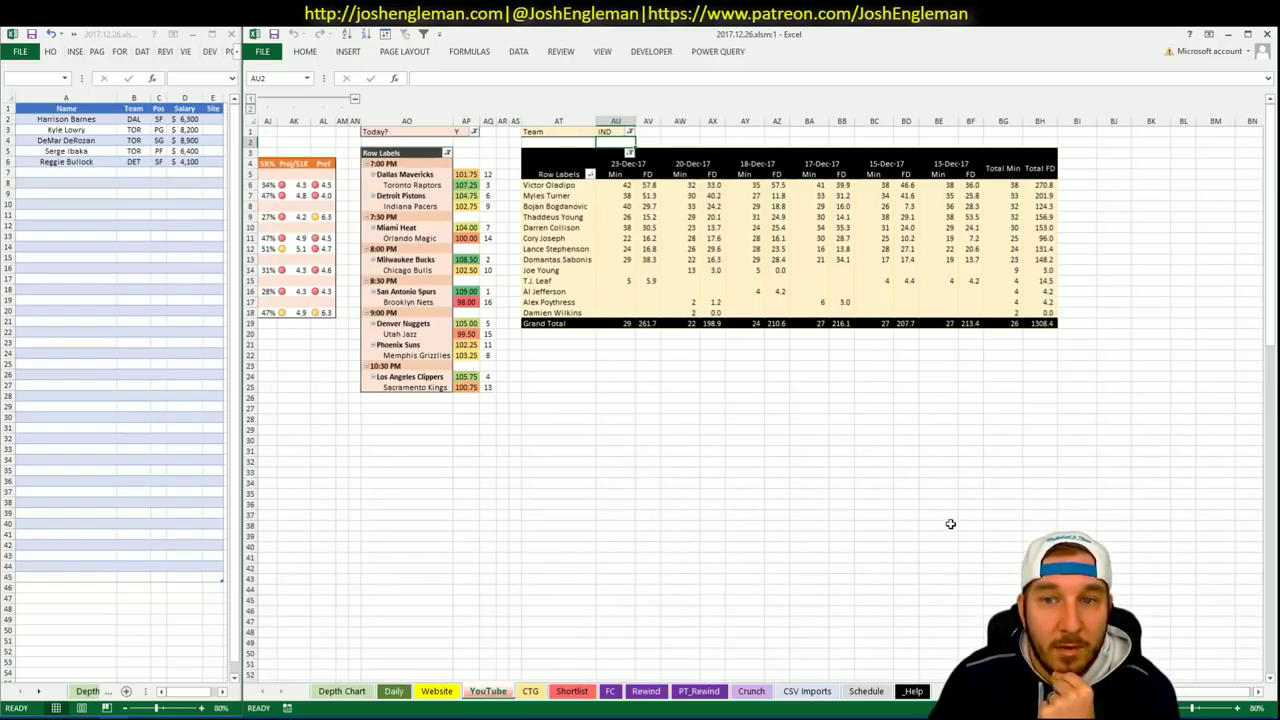
scroll(711, 489, "left", 6)
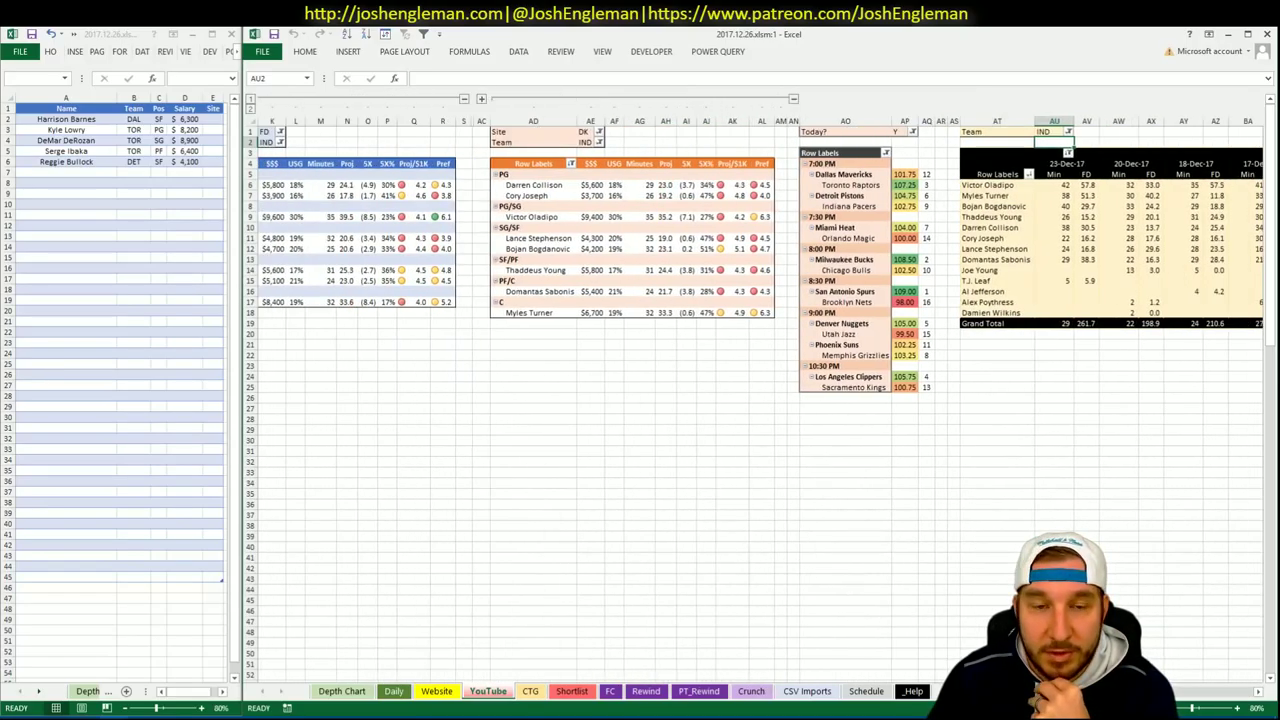
scroll(890, 600, "left", 2)
left_click(90, 174)
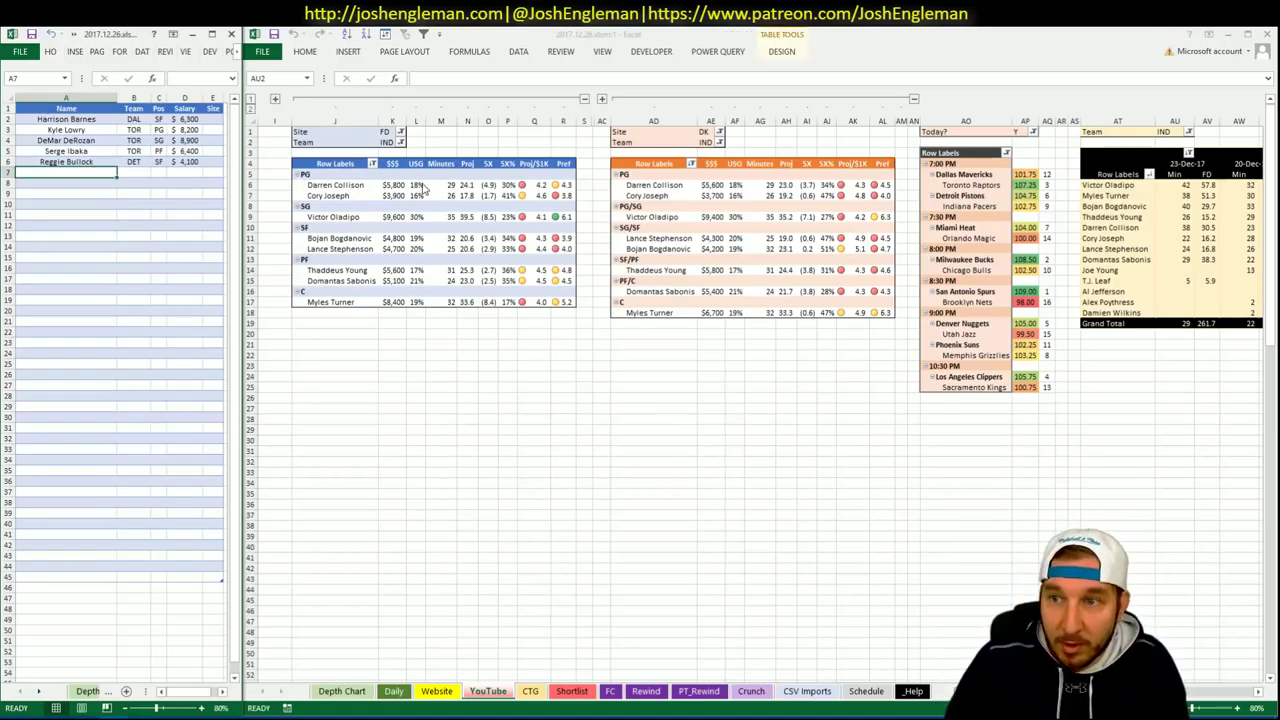
type("Victor Oladipo")
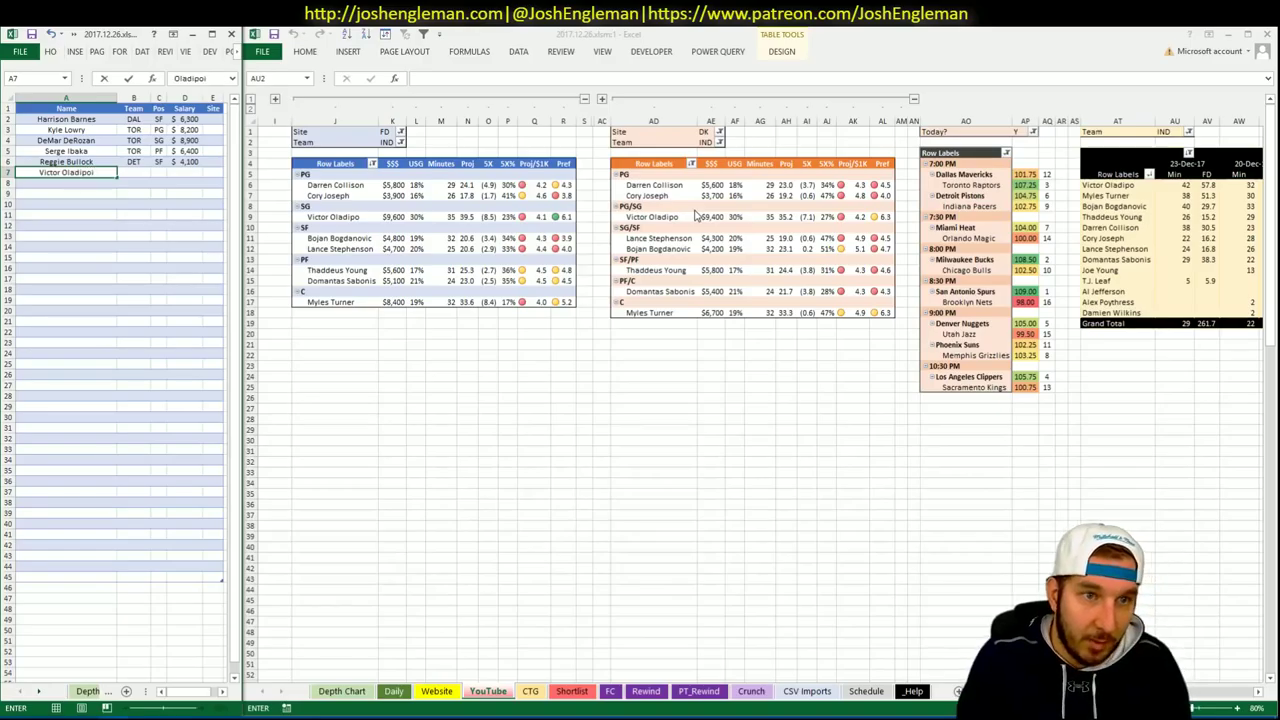
key("Return")
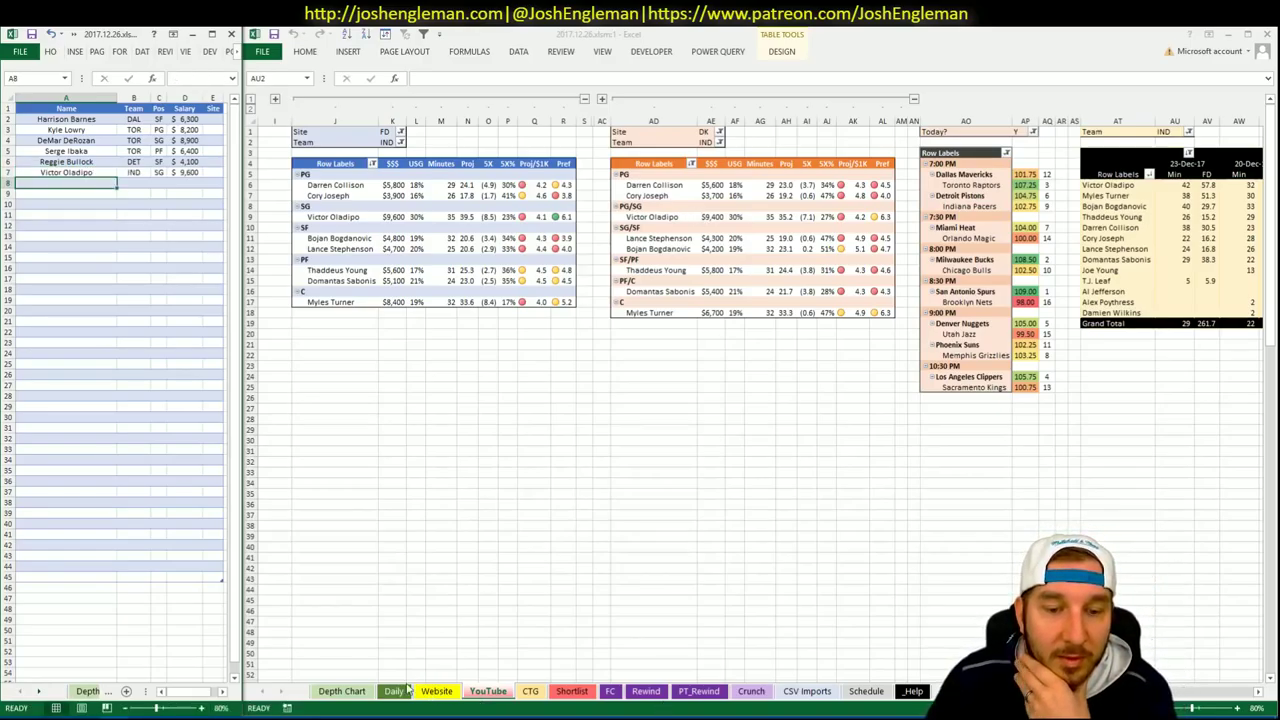
Examine the Indiana players' rows on the Daily sheet and compare them with their projections on the YouTube sheet.
left_click(400, 690)
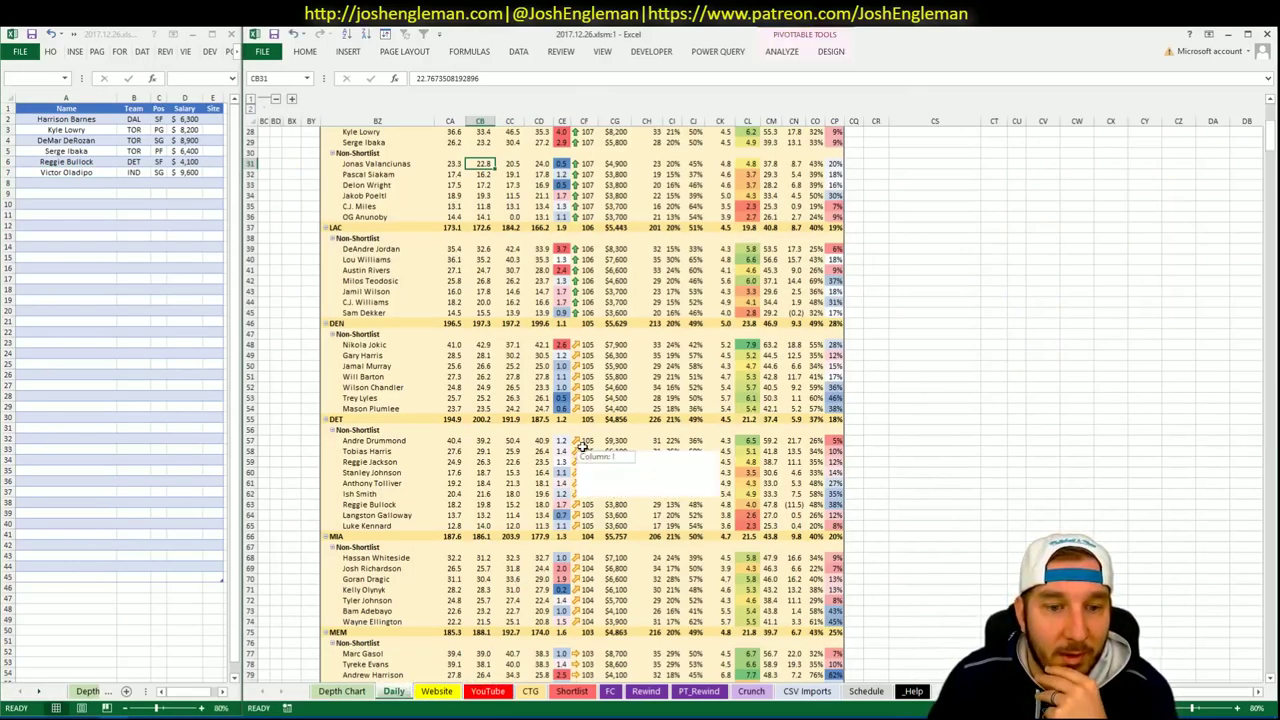
scroll(583, 447, "down", 5)
scroll(583, 447, "down", 2)
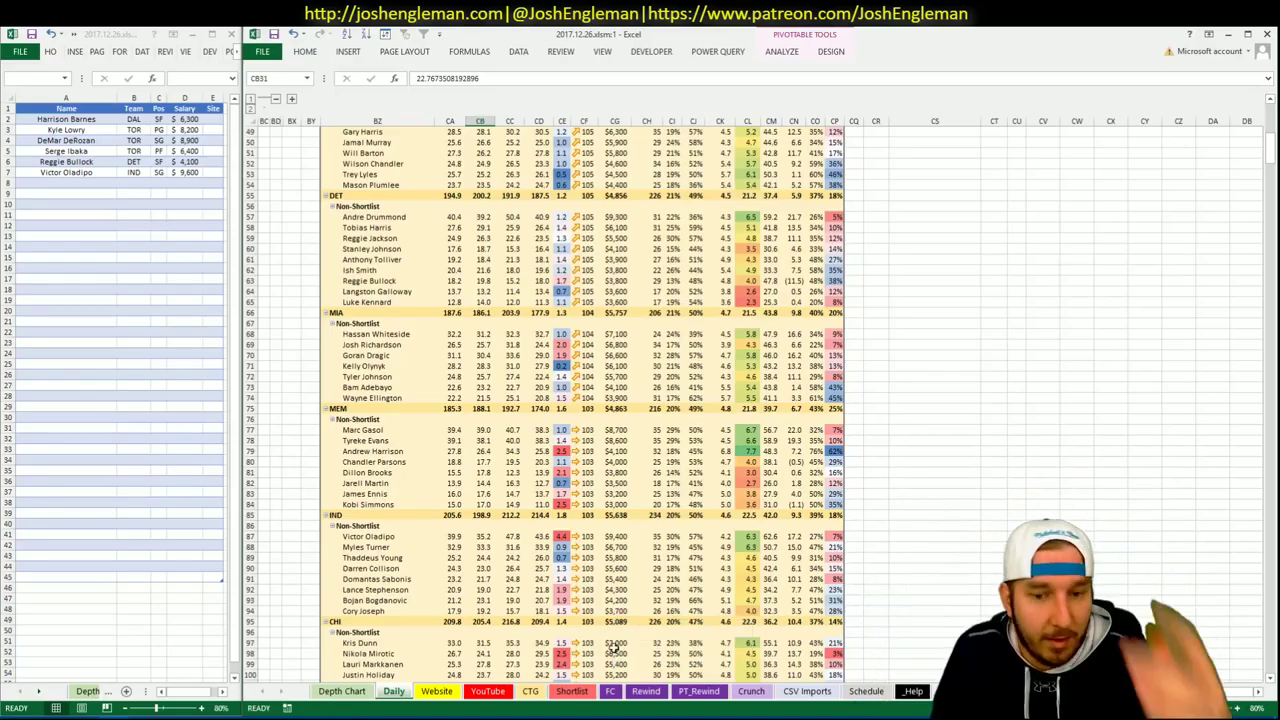
left_click(488, 691)
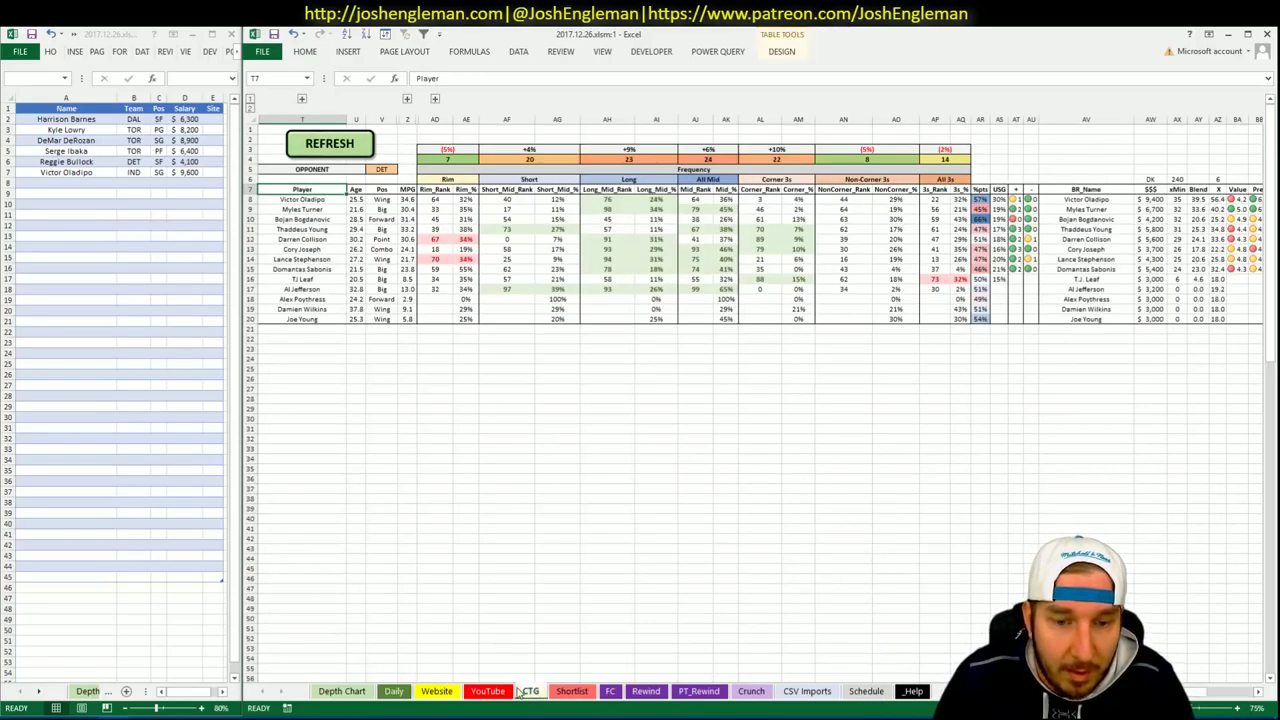
left_click(646, 691)
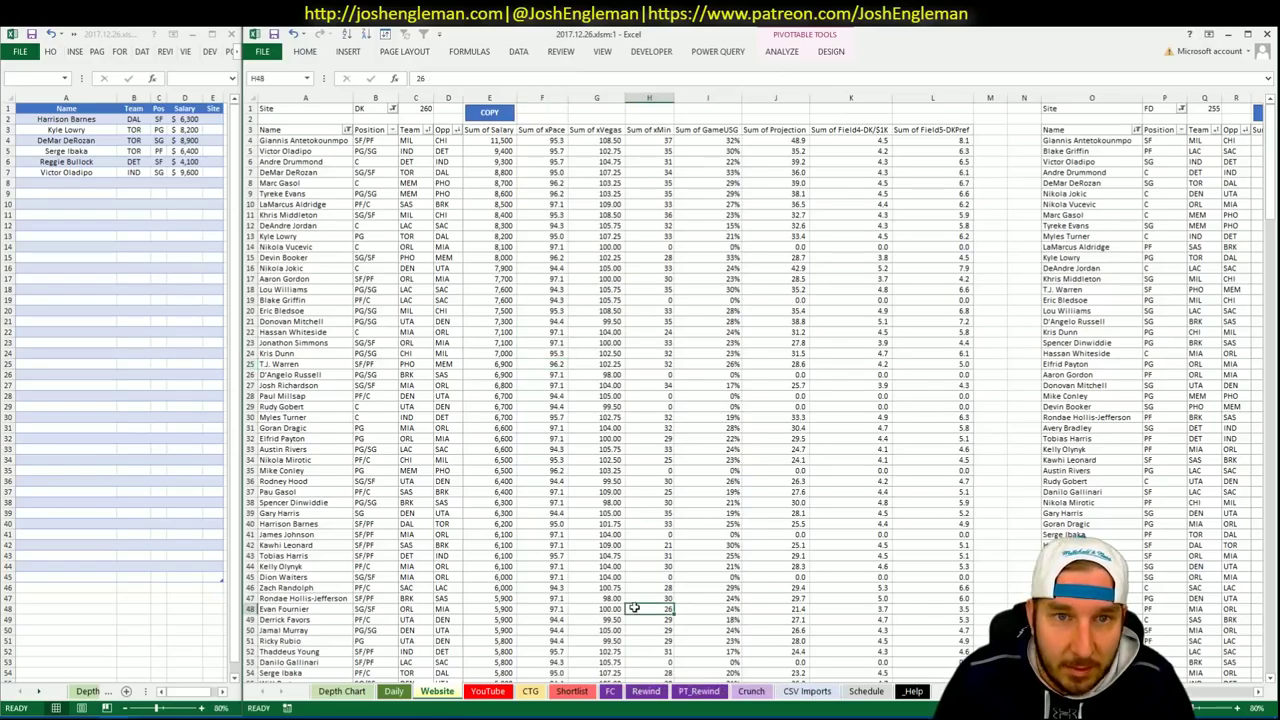
left_click(394, 694)
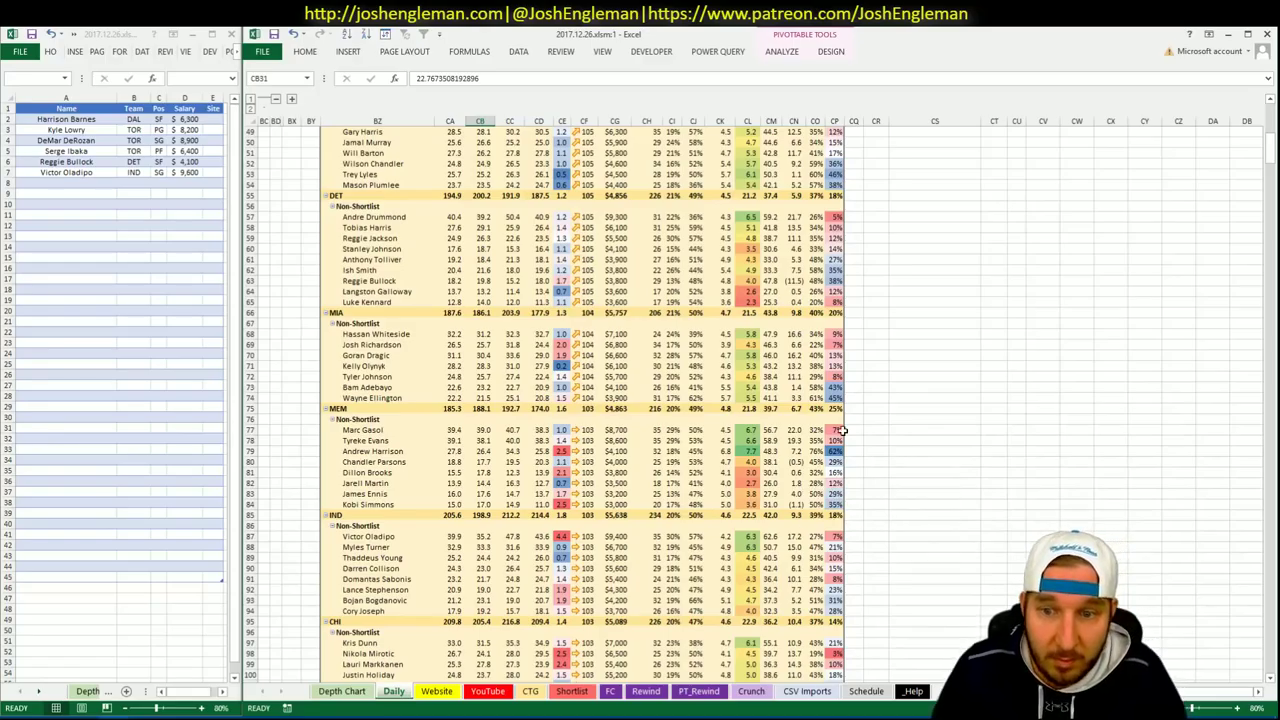
left_click(488, 691)
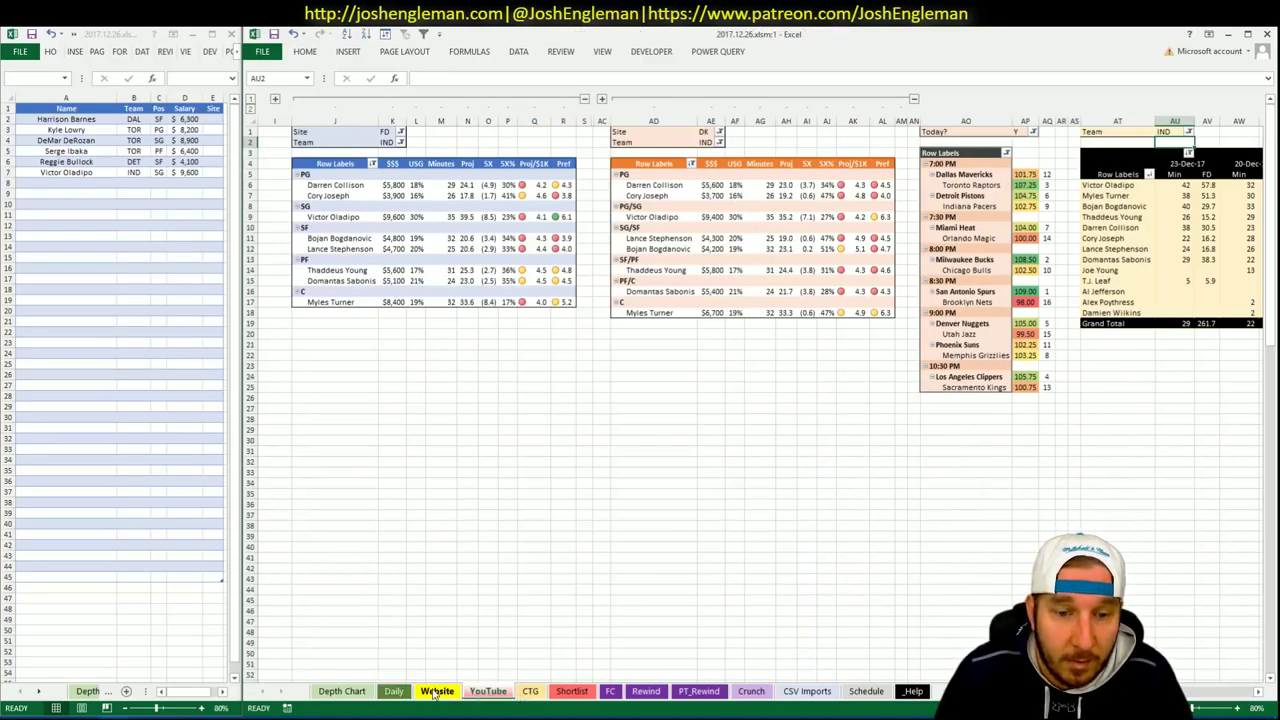
left_click(394, 691)
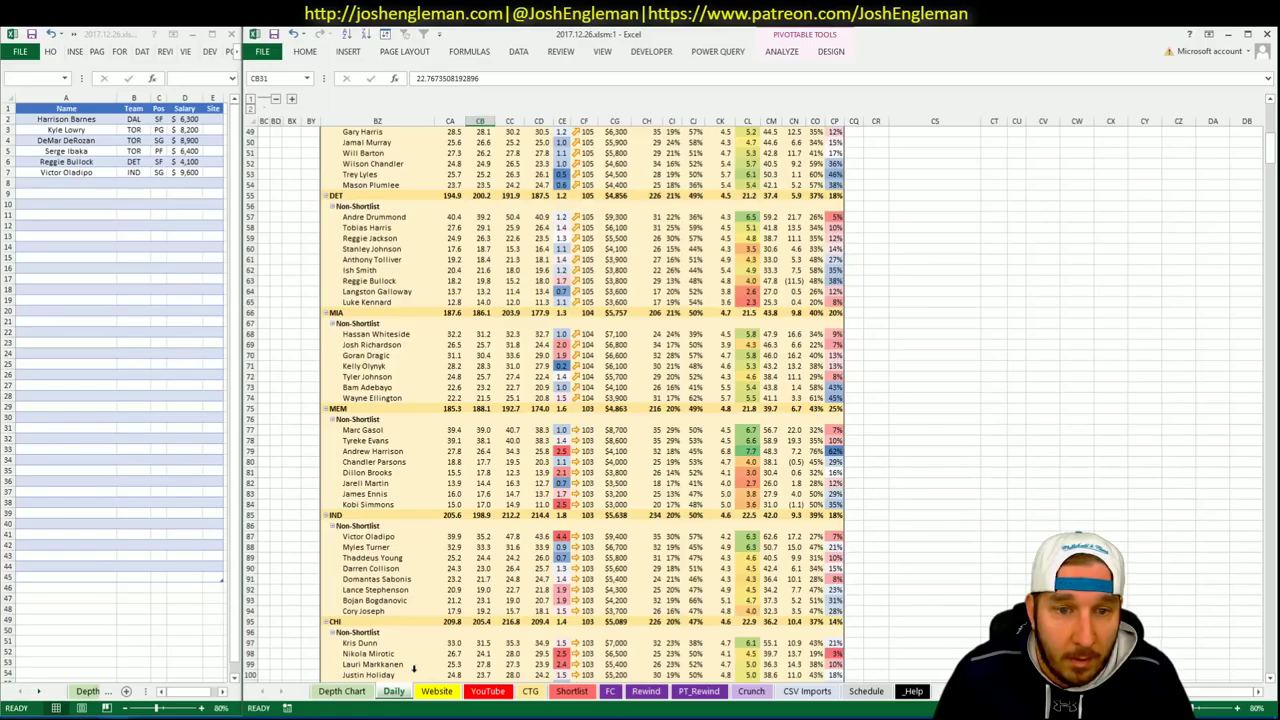
left_click(488, 691)
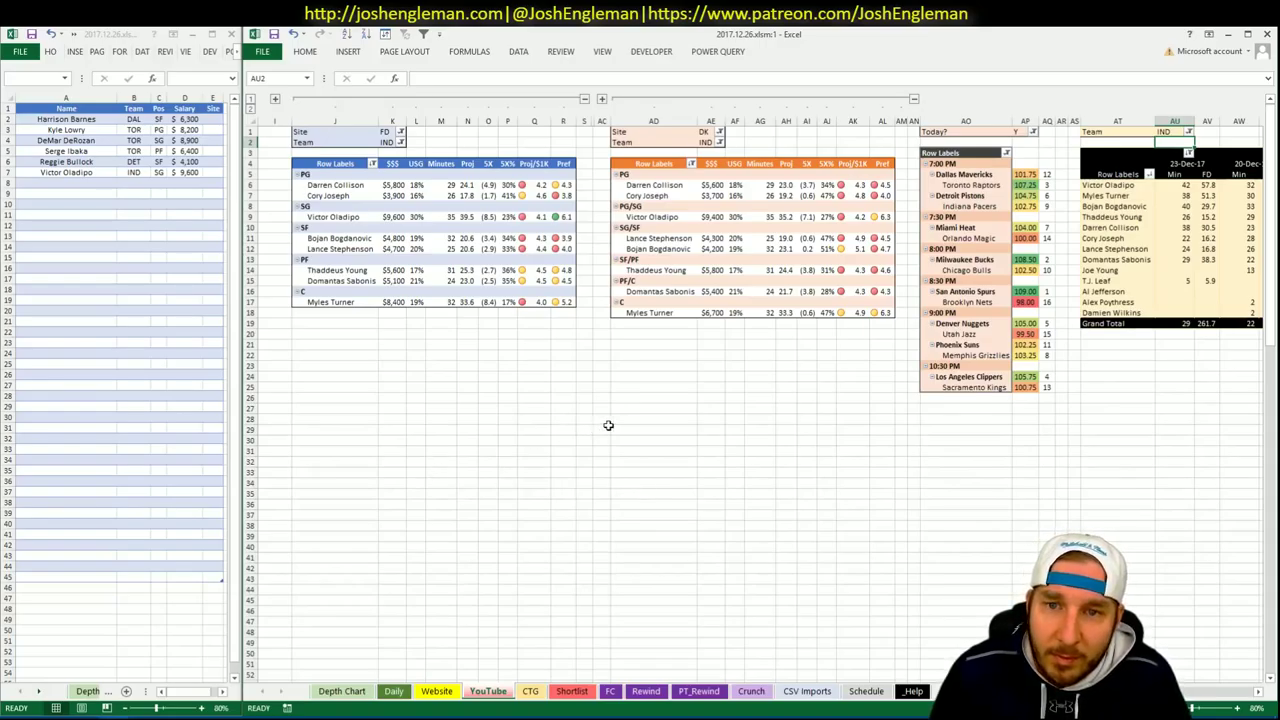
Check the Pacers' shooting matchup on the CTG sheet and their FanDuel and DraftKings projections and recent minutes on the YouTube sheet.
left_click(525, 693)
left_click(489, 692)
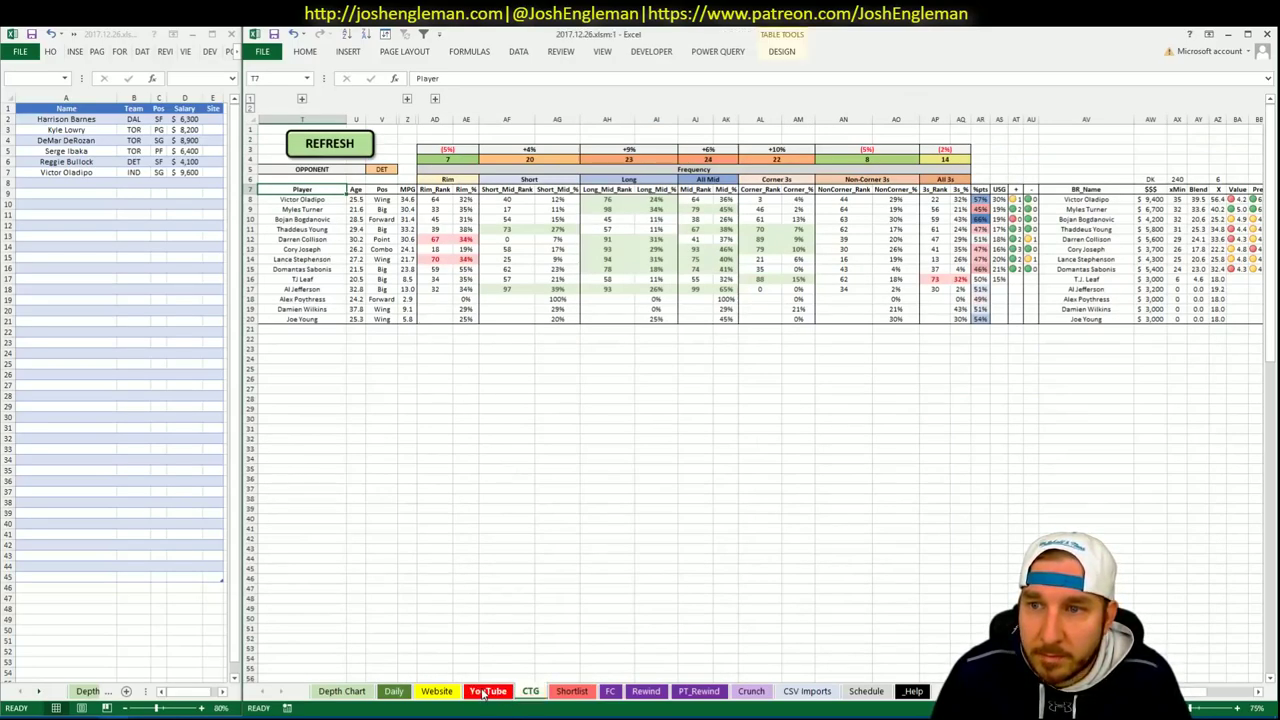
left_click(486, 692)
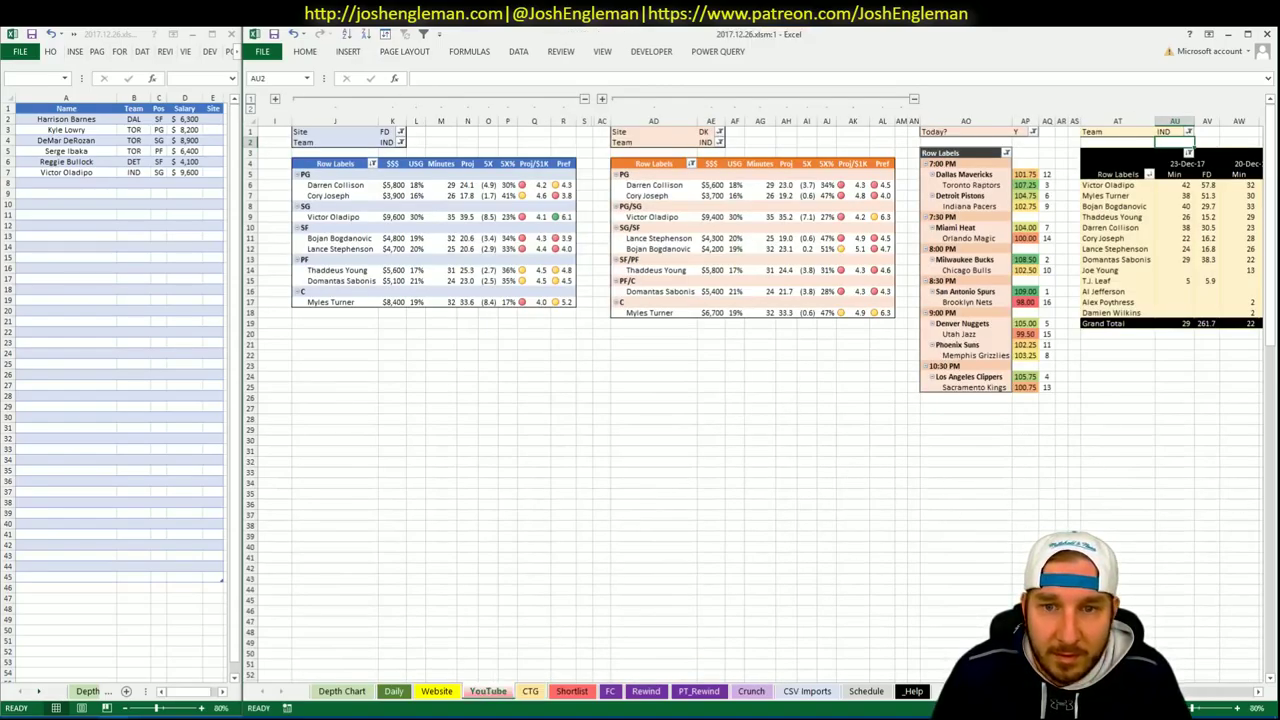
scroll(760, 400, "right", 5)
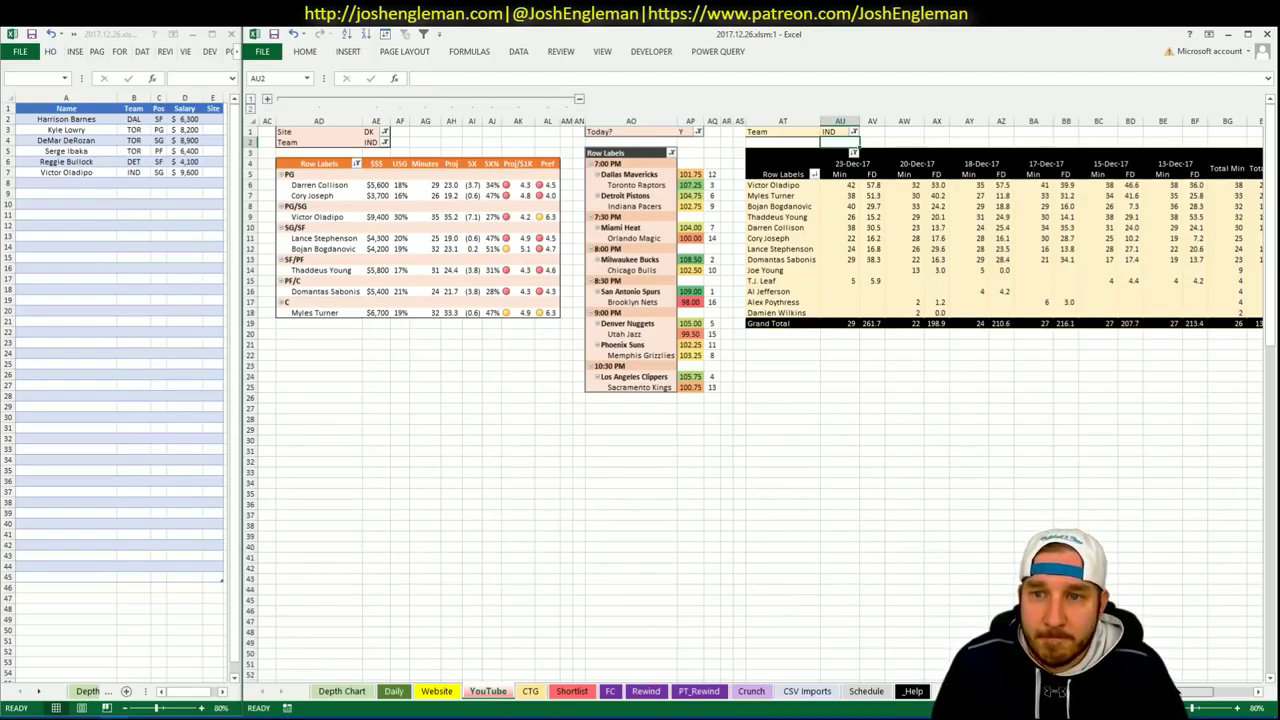
scroll(760, 400, "left", 5)
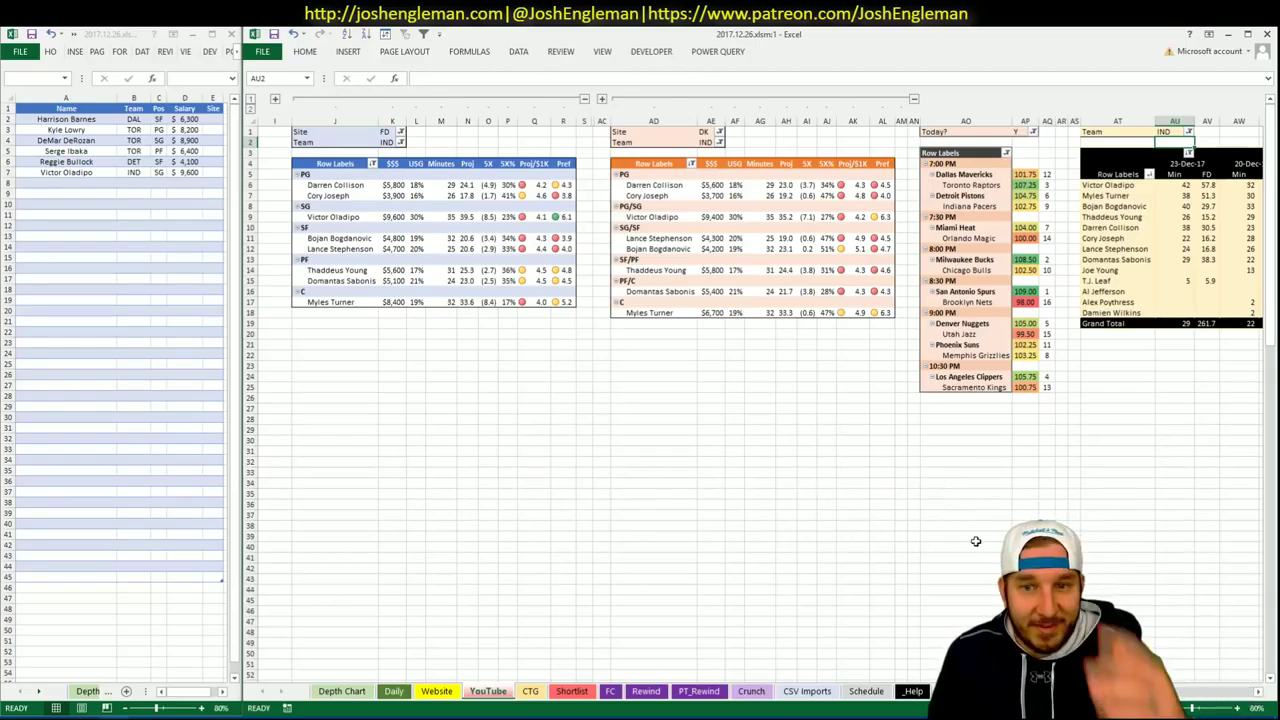
scroll(765, 387, "right", 1)
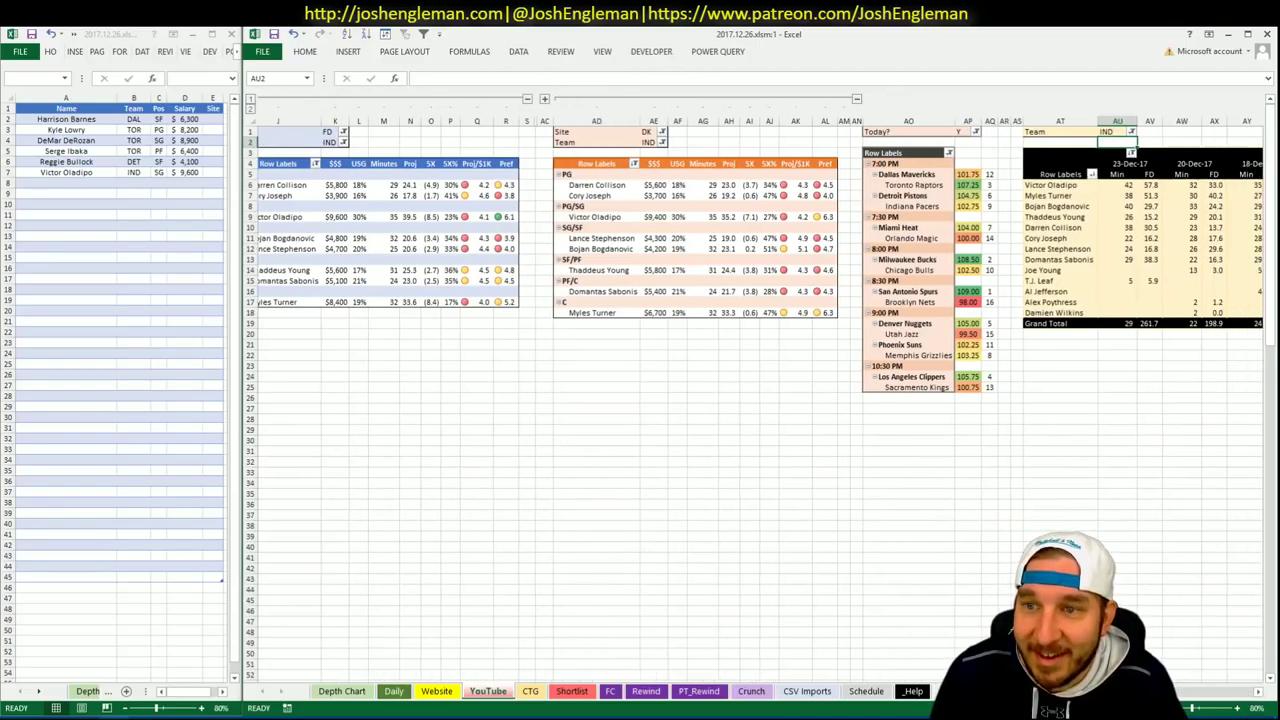
scroll(760, 400, "right", 3)
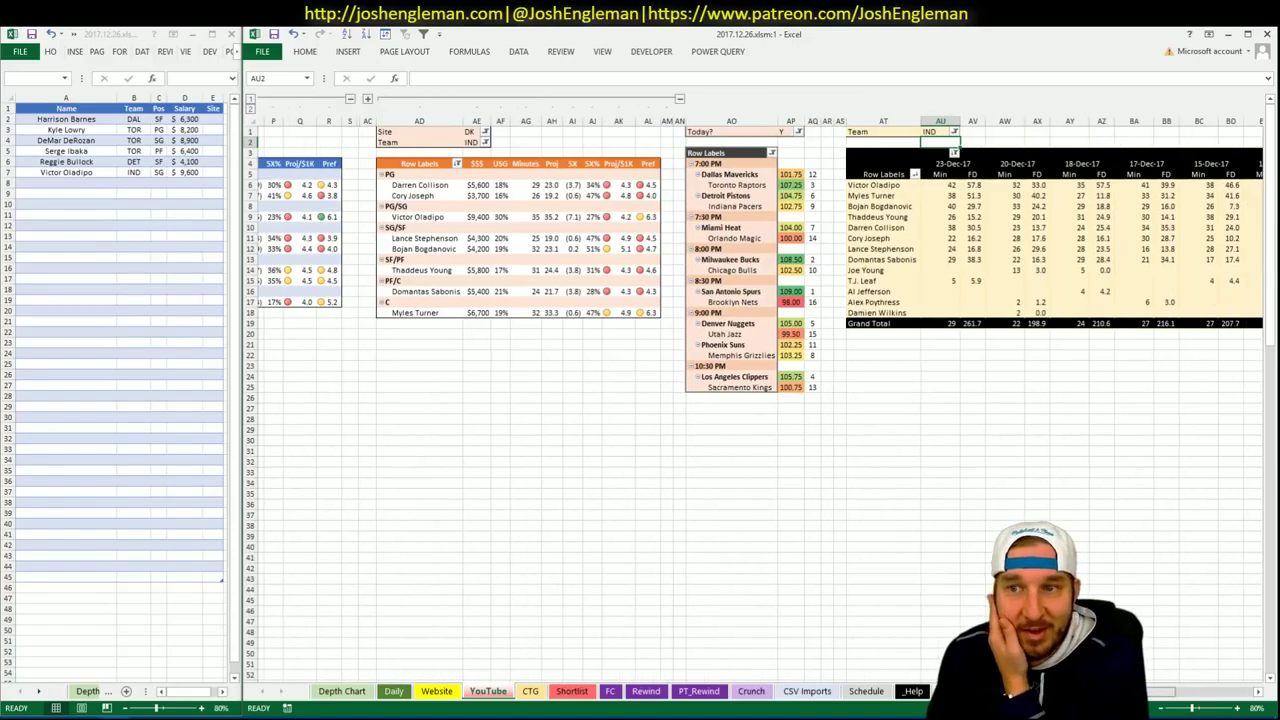
scroll(760, 400, "left", 1)
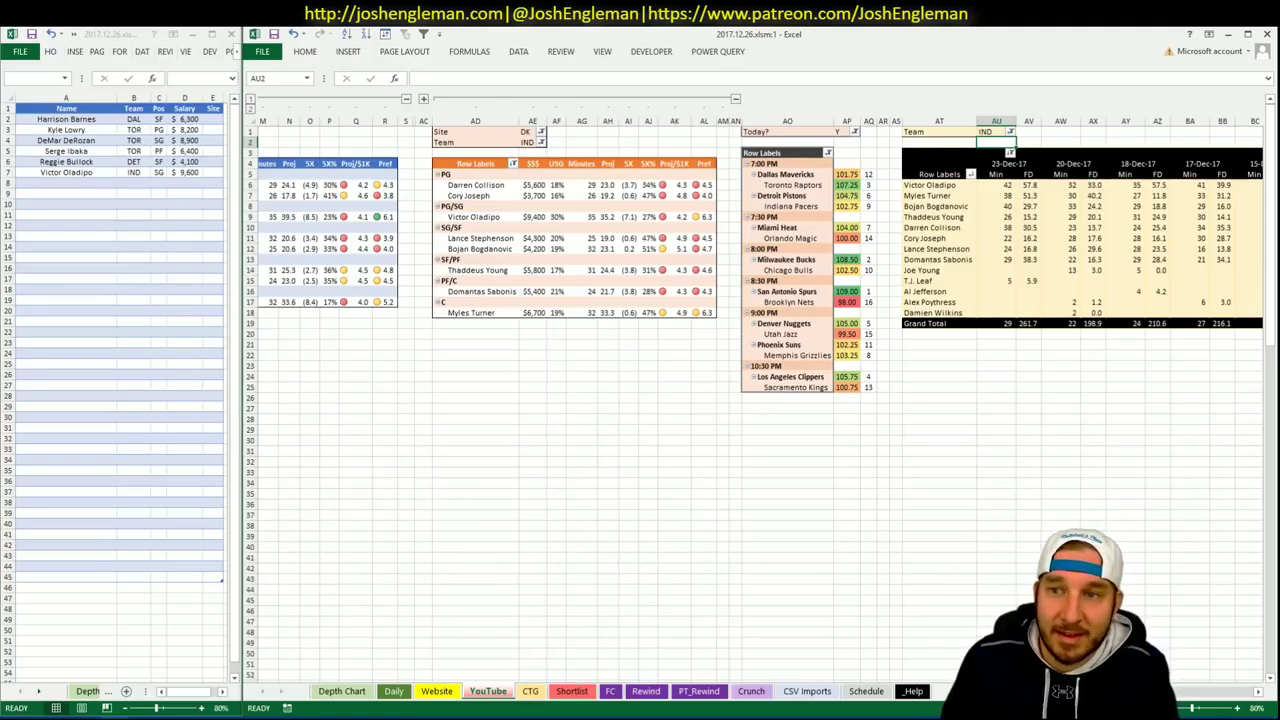
scroll(760, 400, "left", 3)
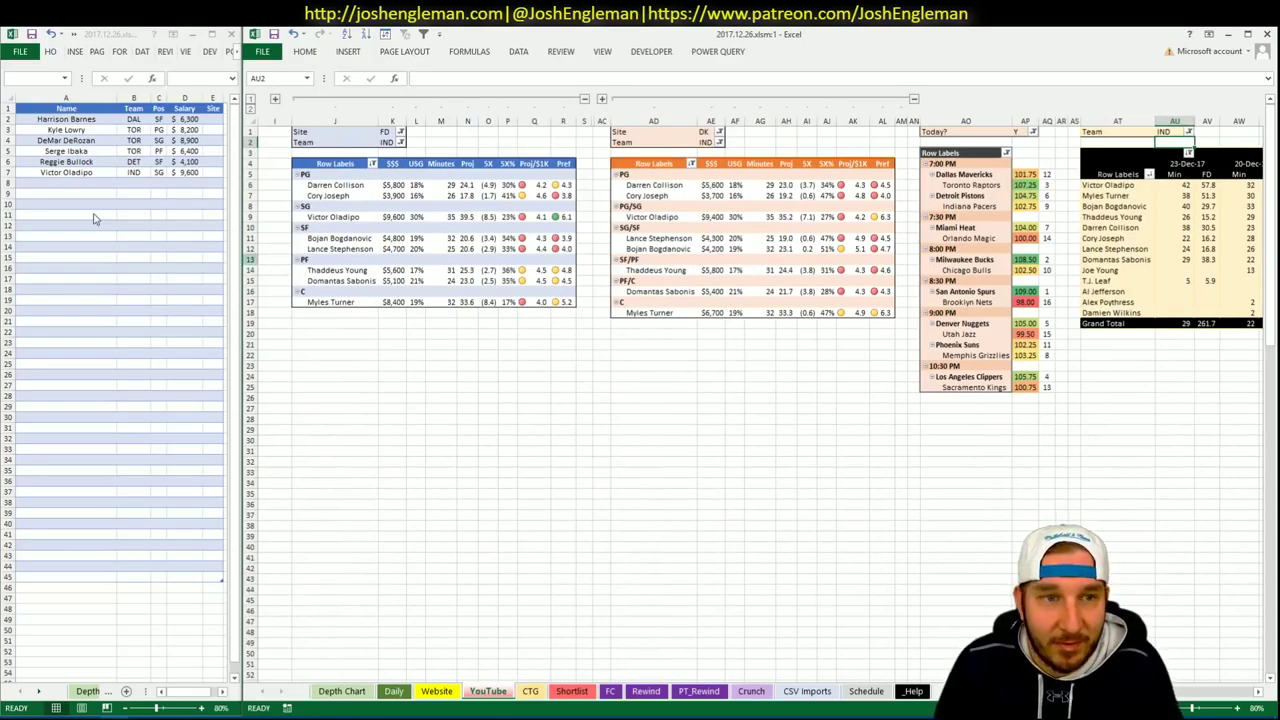
left_click(61, 180)
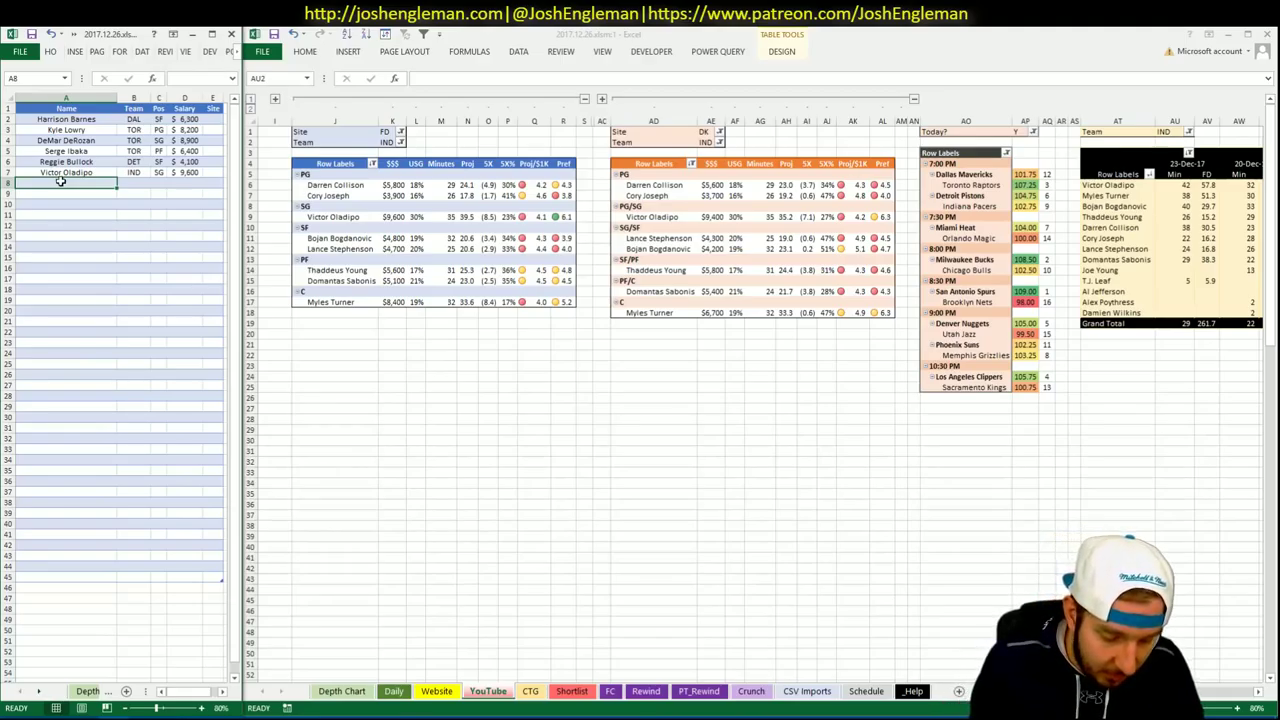
type("Myles Turne")
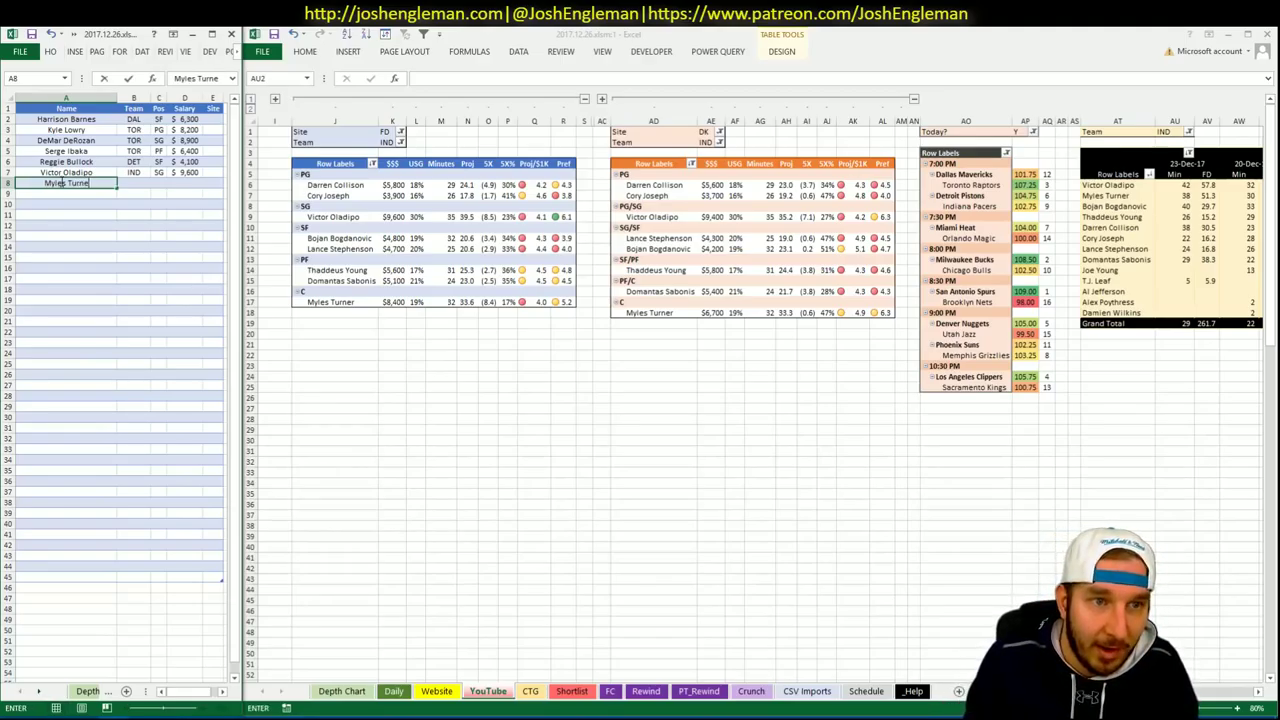
type("r")
key("Tab")
key("Tab")
key("Tab")
key("Tab")
type("0")
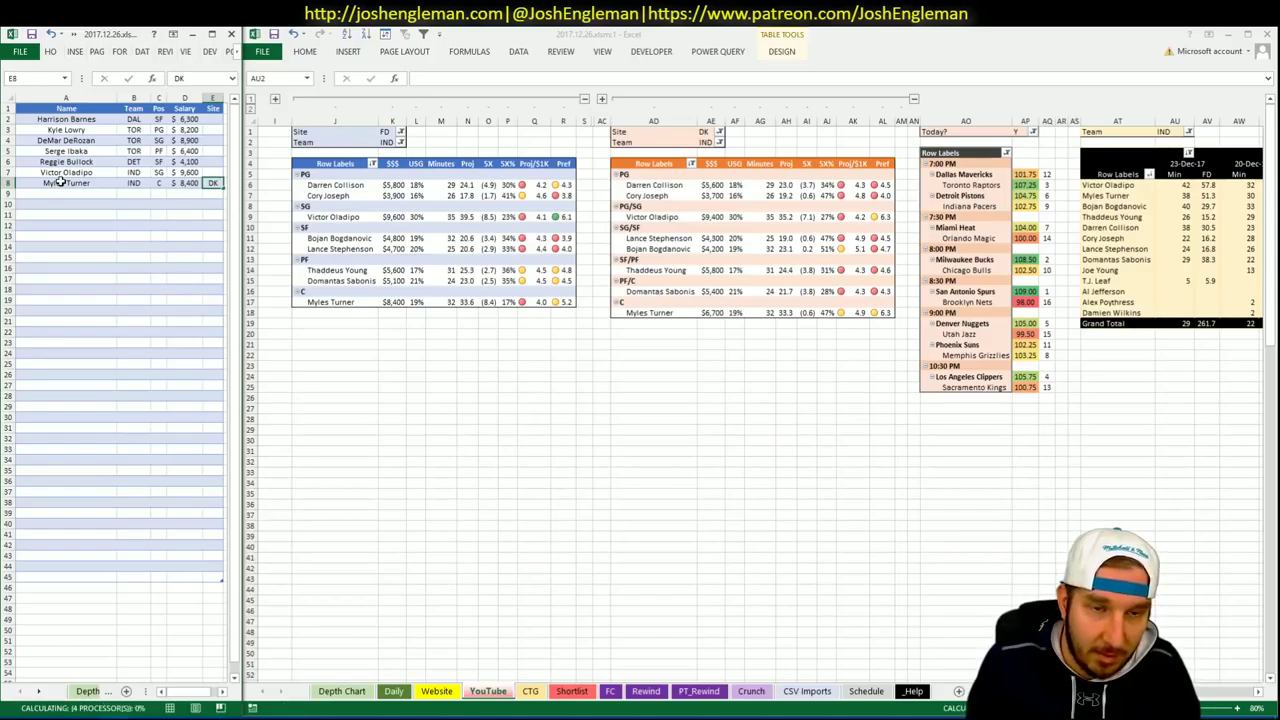
key("Return")
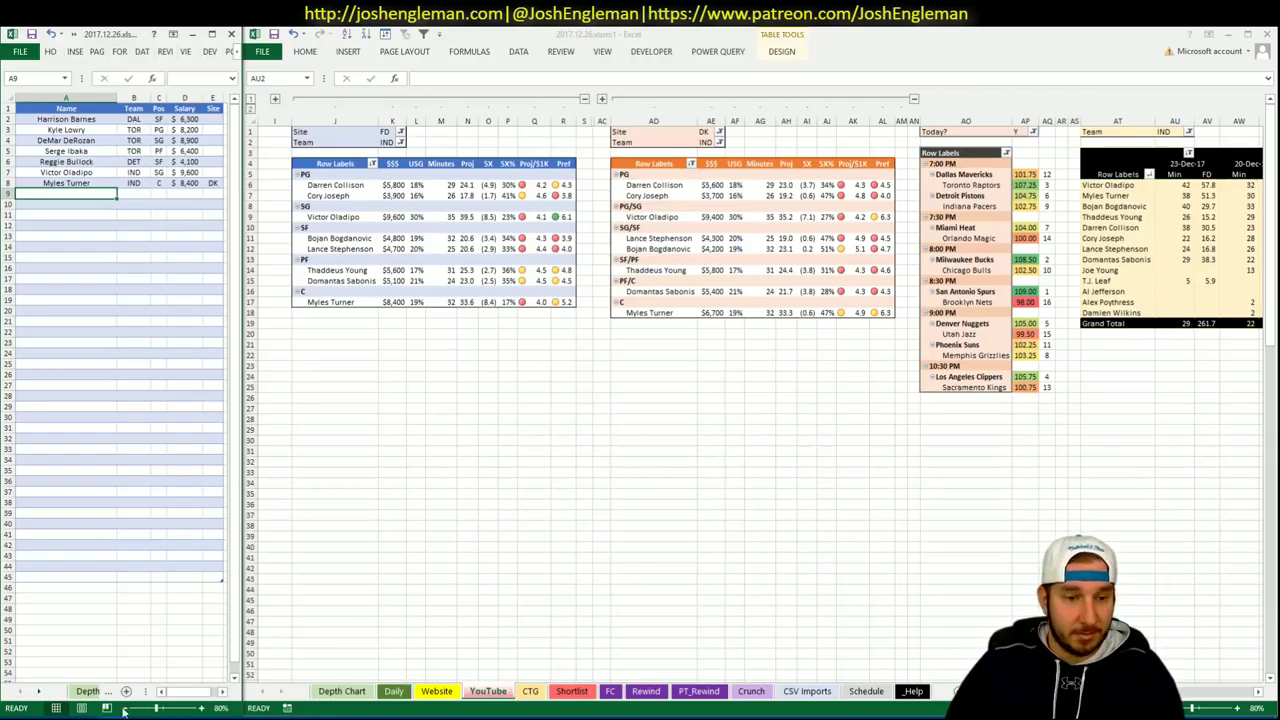
left_click(49, 718)
left_click(483, 152)
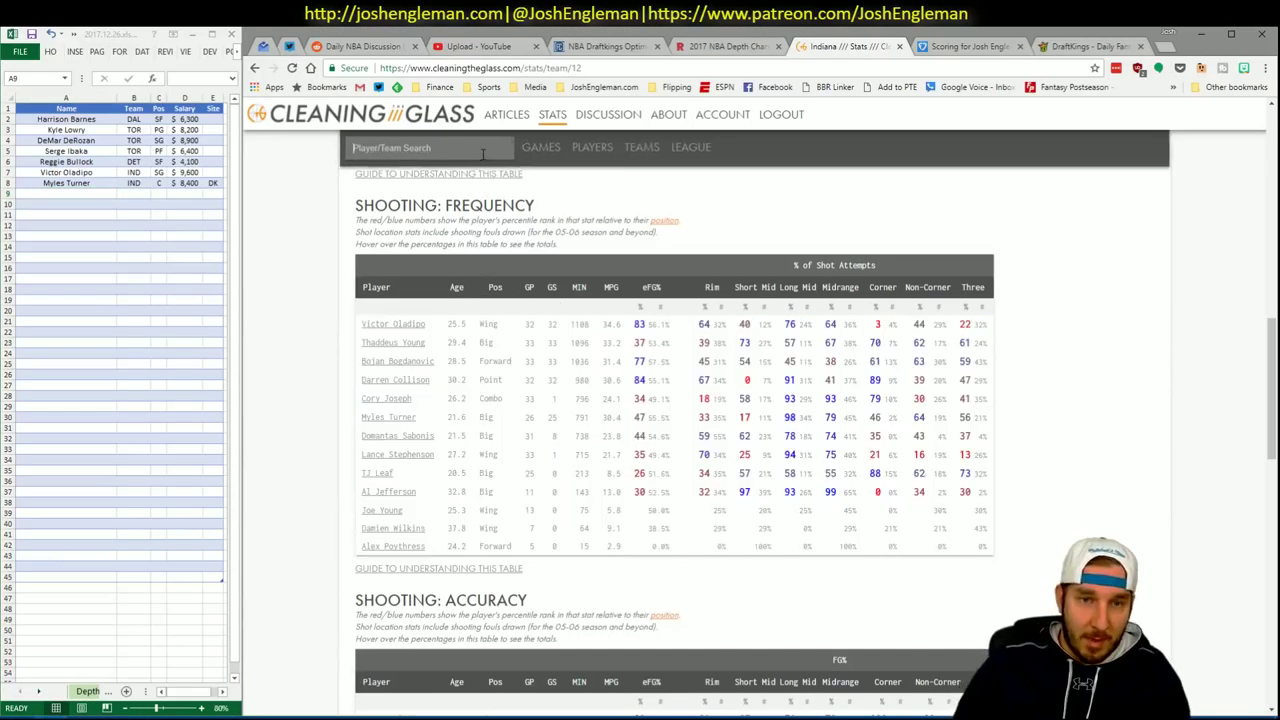
key("alt+Tab")
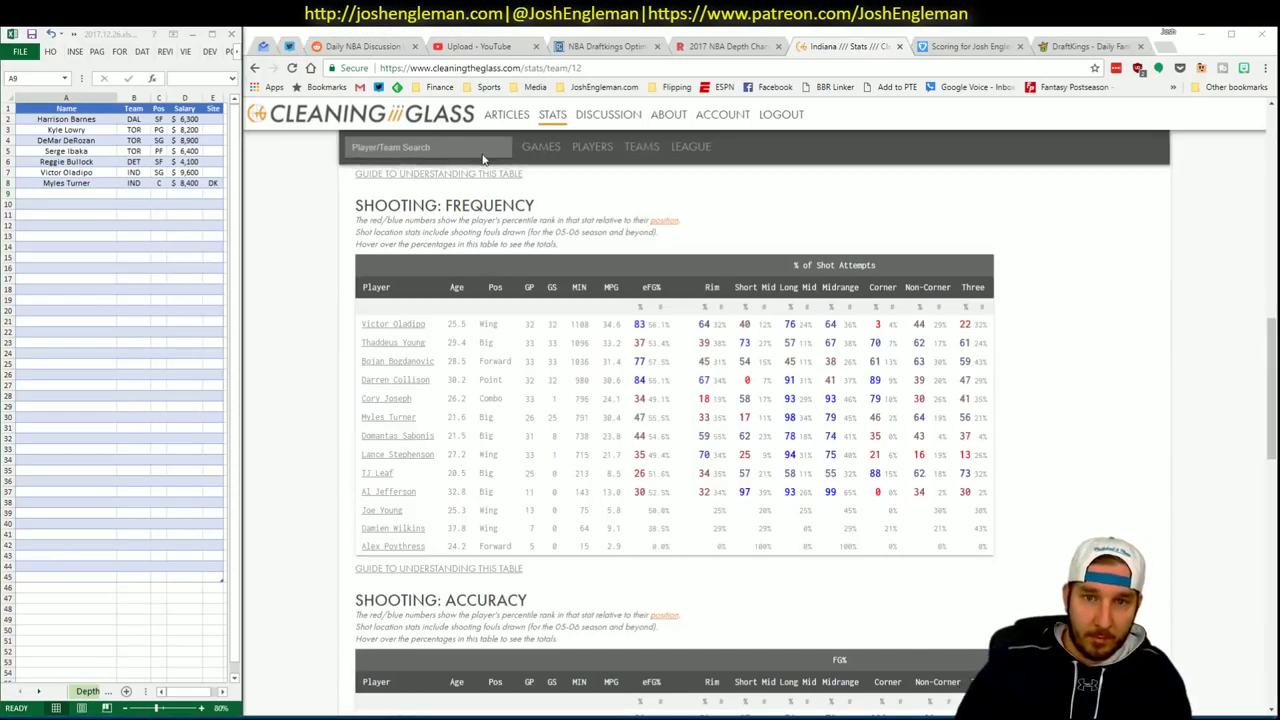
mouse_move(114, 717)
left_click(117, 680)
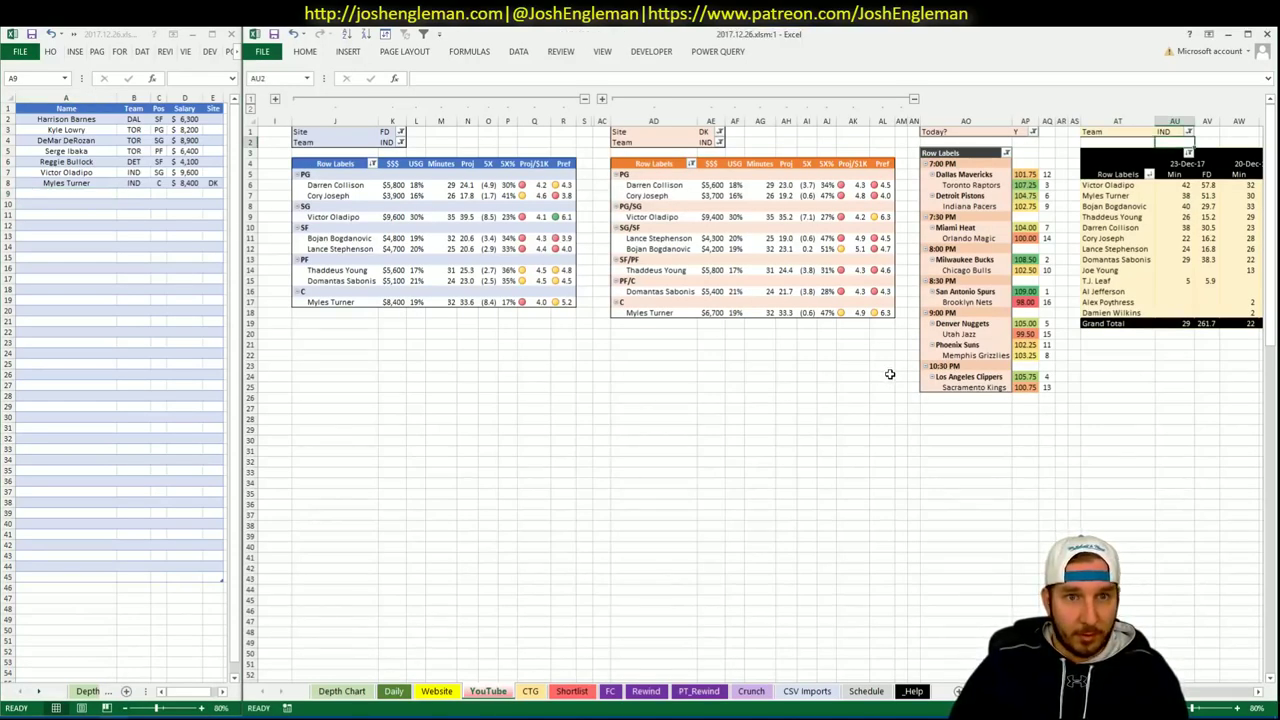
left_click(1259, 692)
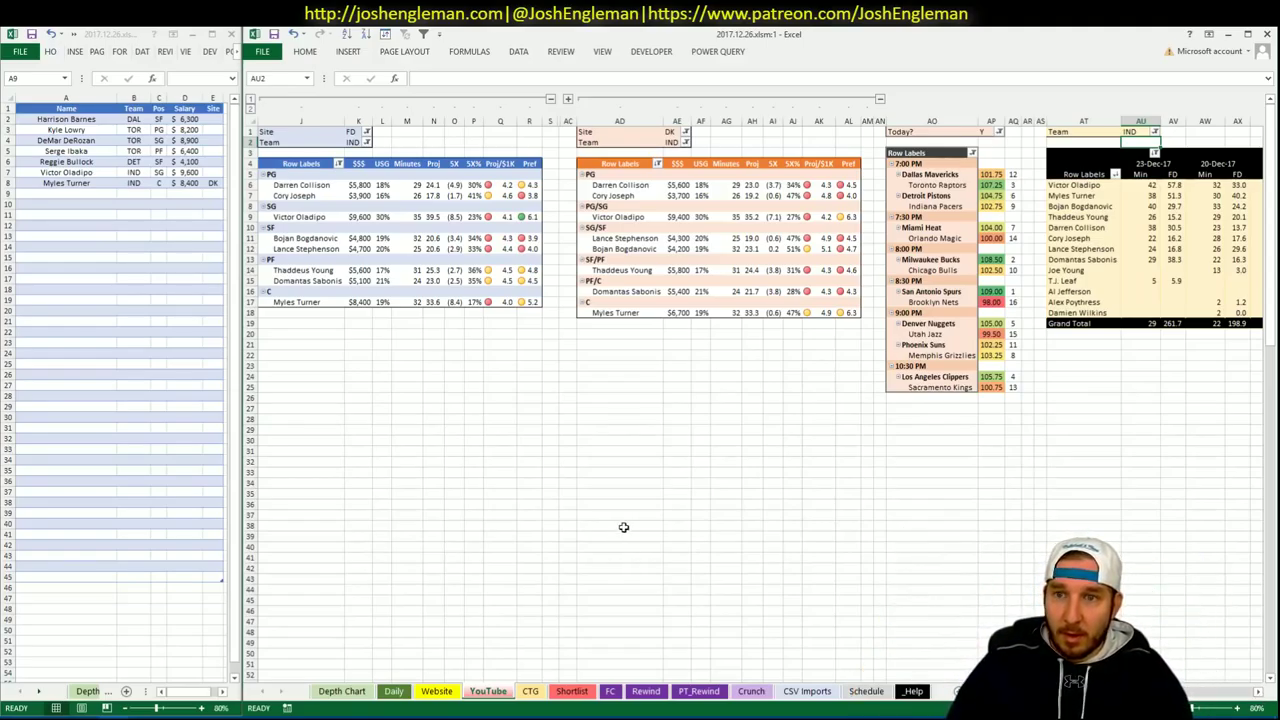
key("ctrl+Tab")
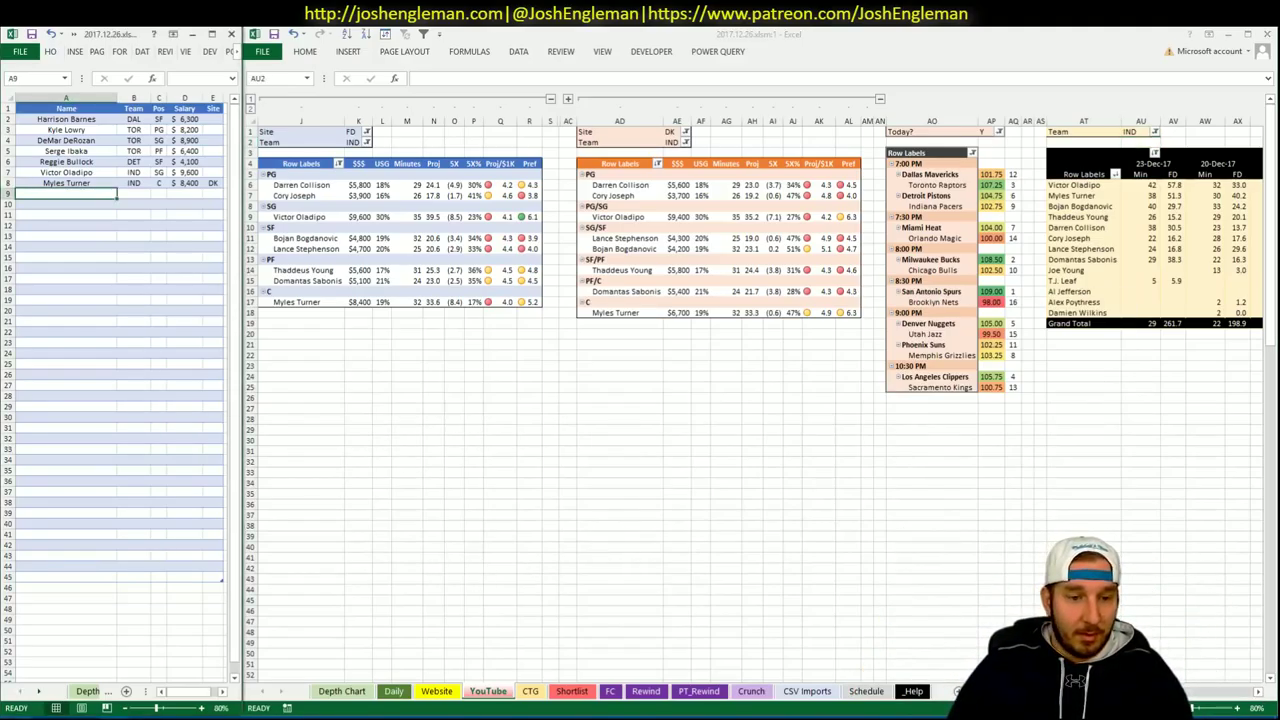
Switch to Cleaning the Glass, find the Miami Heat and open their Shooting: Frequency section.
key("alt+Tab")
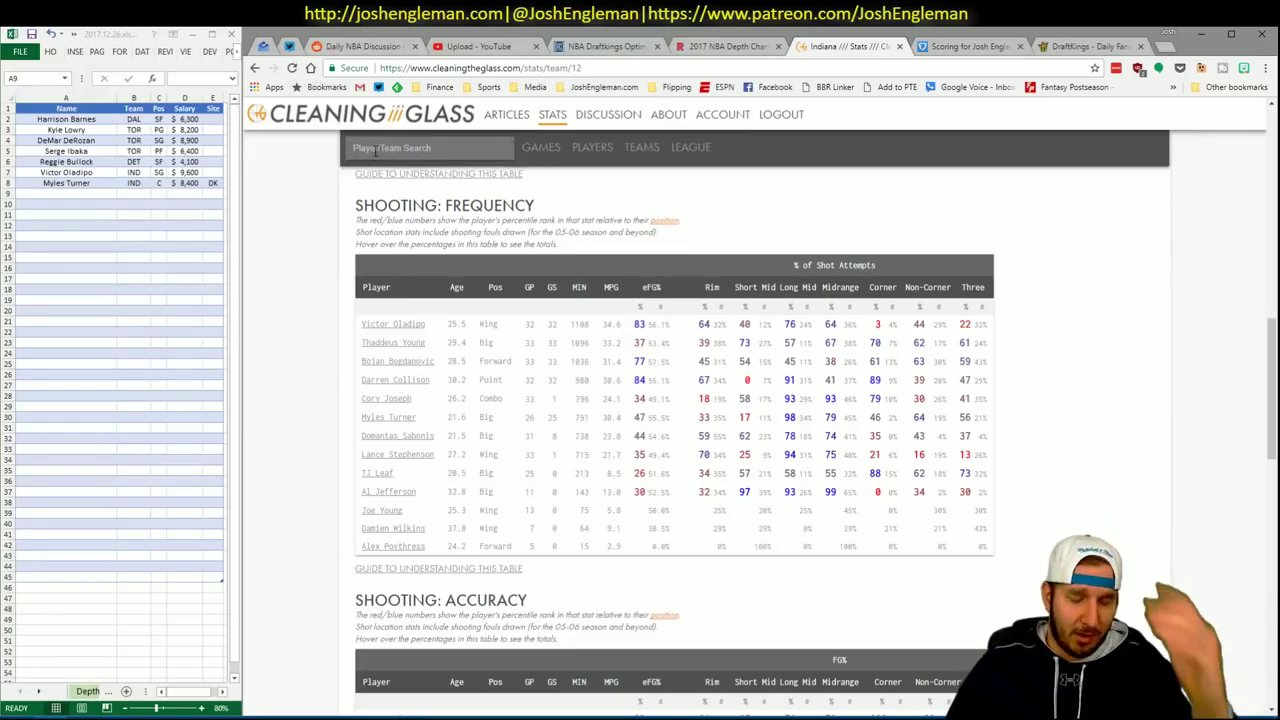
left_click(375, 150)
type("Miami Heat")
key("Return")
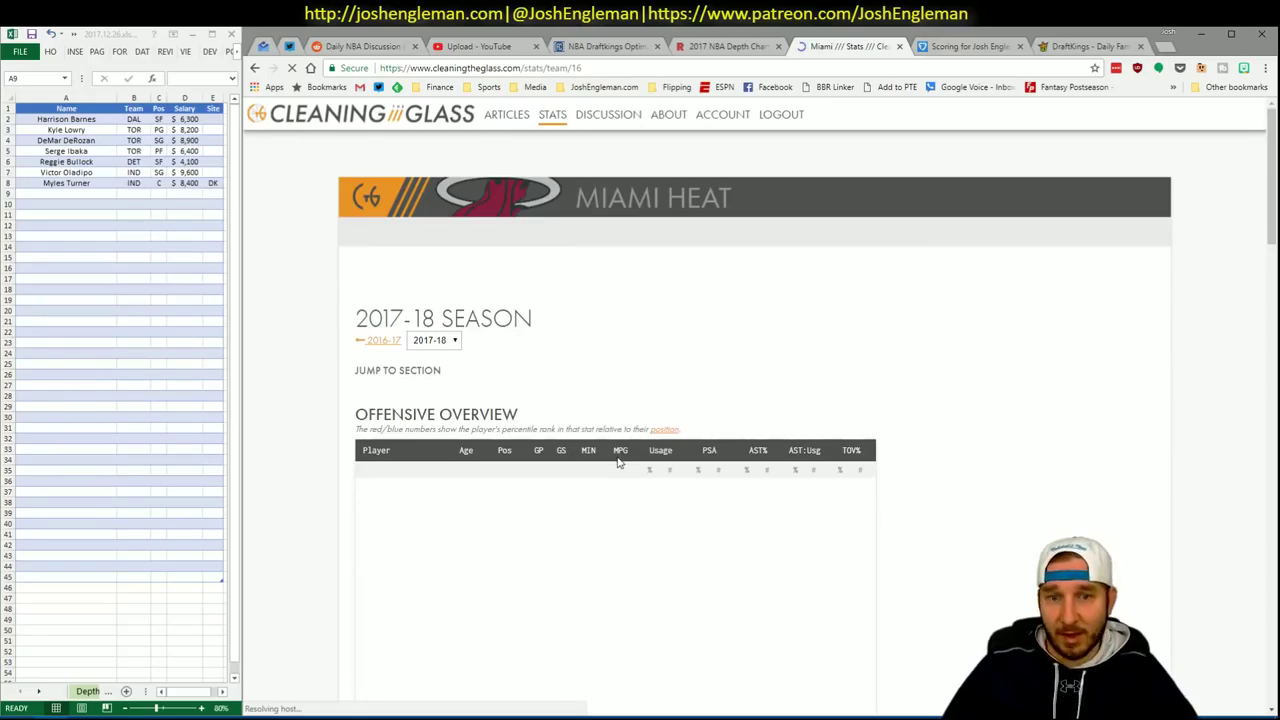
scroll(551, 391, "down", 10)
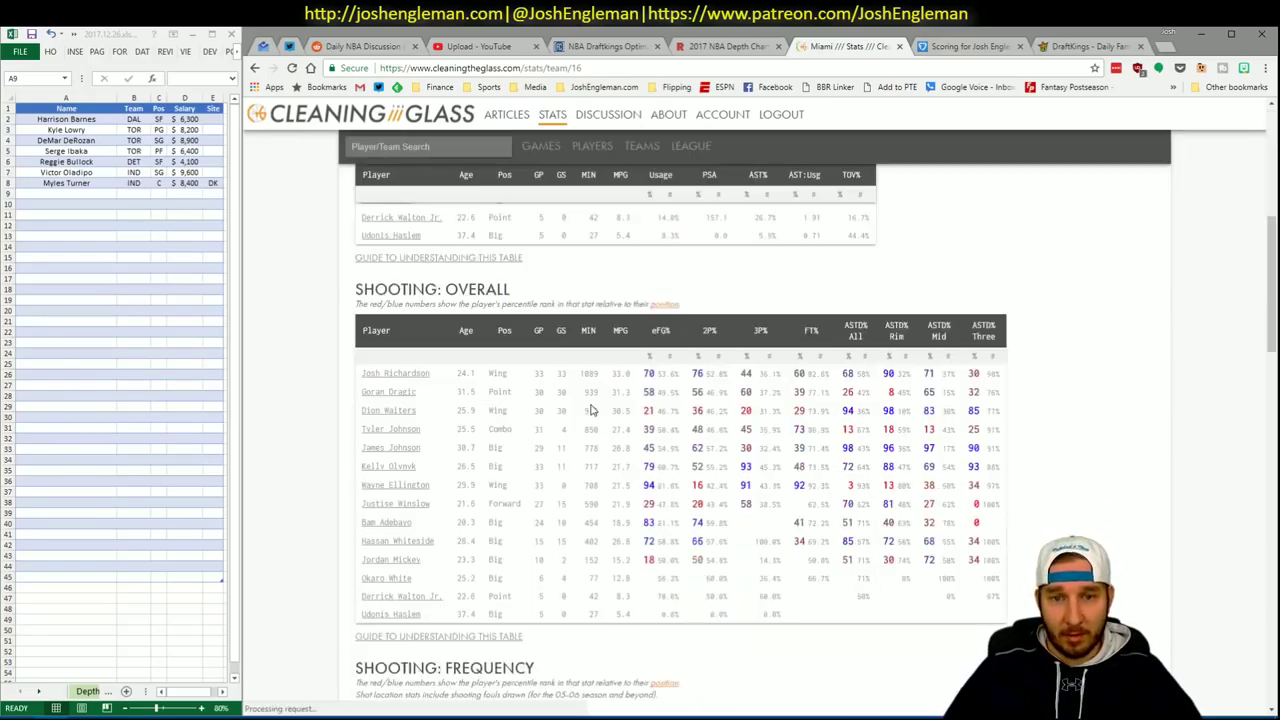
Copy Miami's Shooting: Frequency player rows from Cleaning the Glass and refresh the Excel workbook's CTG sheet with them.
left_click_drag(930, 583, 366, 326)
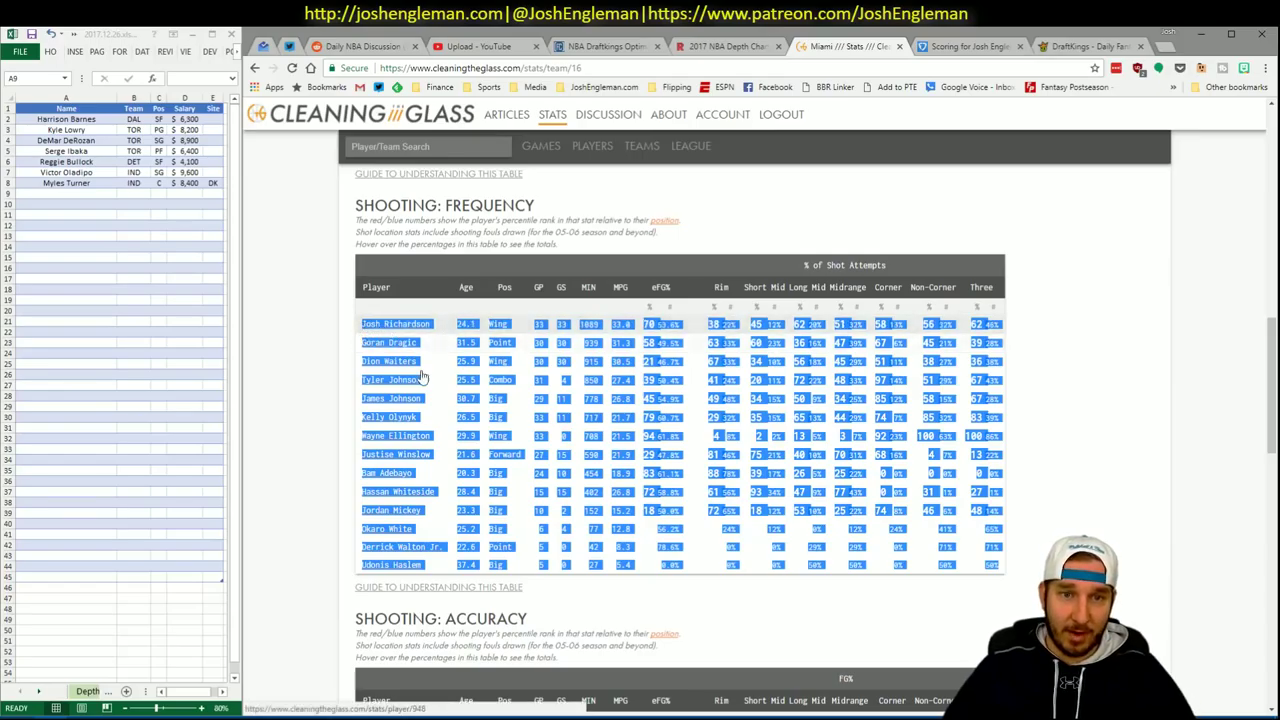
key("ctrl+c")
key("alt+Tab")
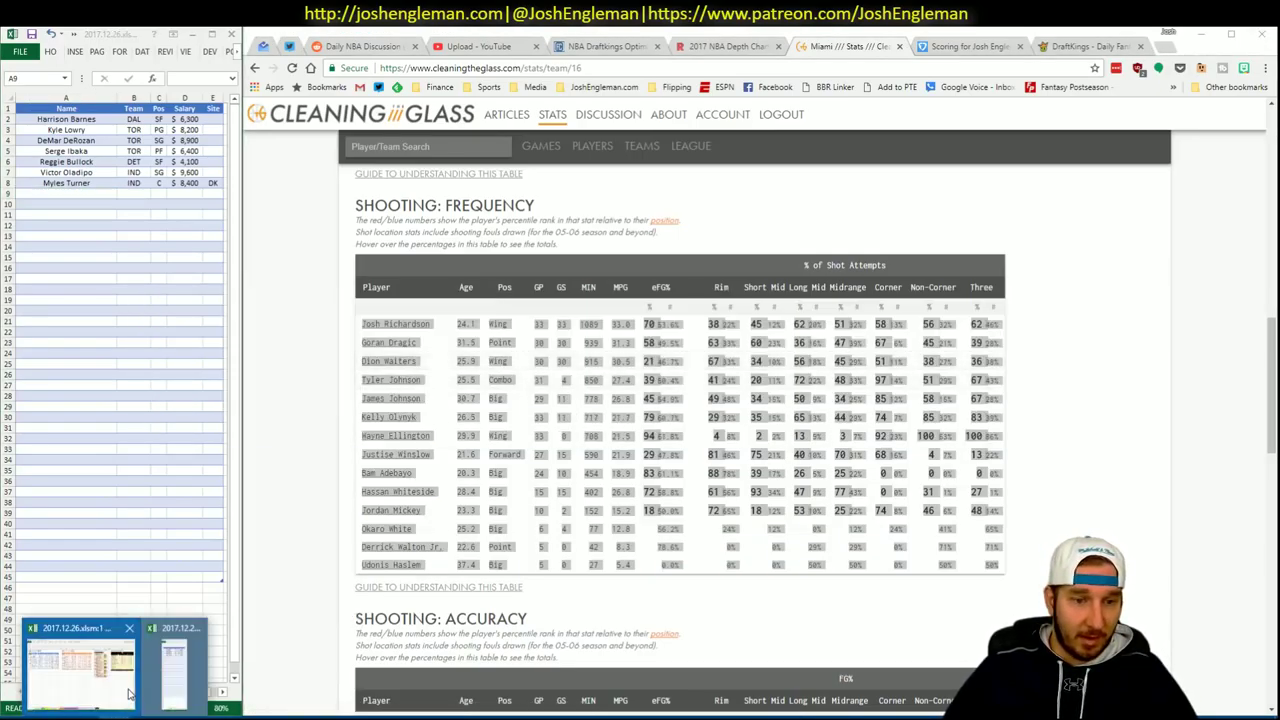
left_click(75, 665)
left_click(530, 691)
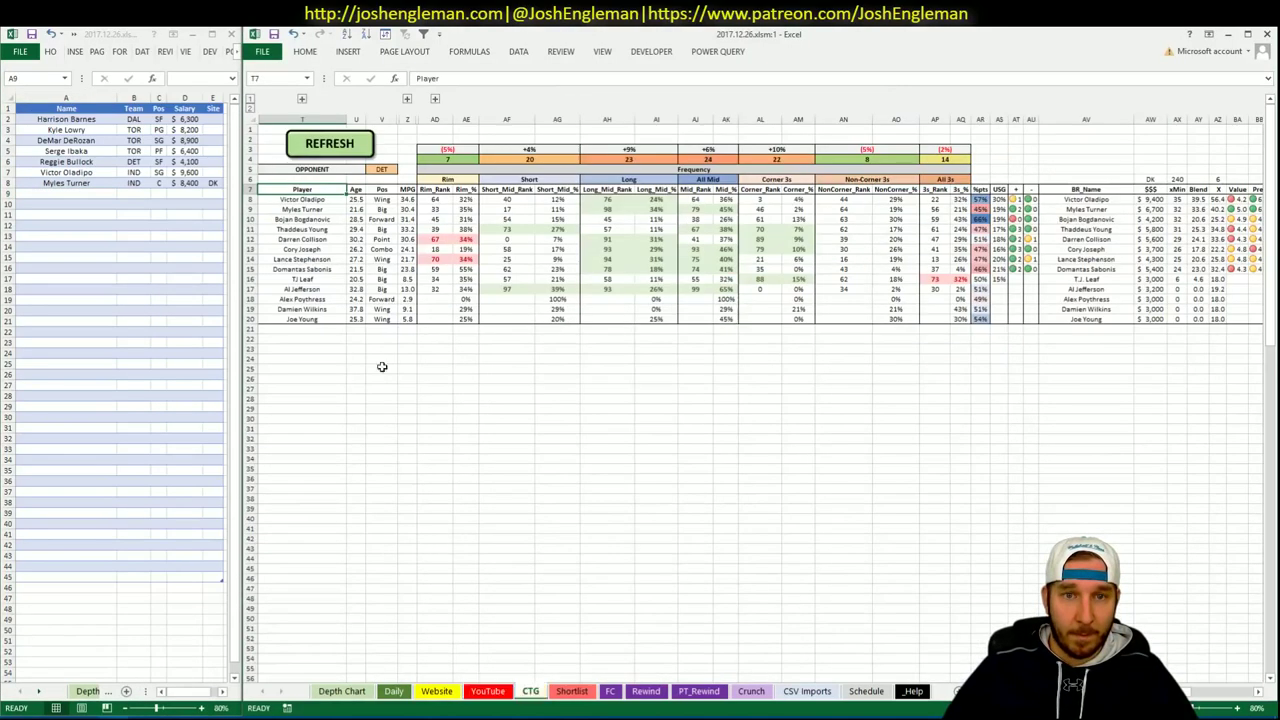
left_click(358, 146)
Set the opponent on the CTG sheet to ORL.
left_click(388, 169)
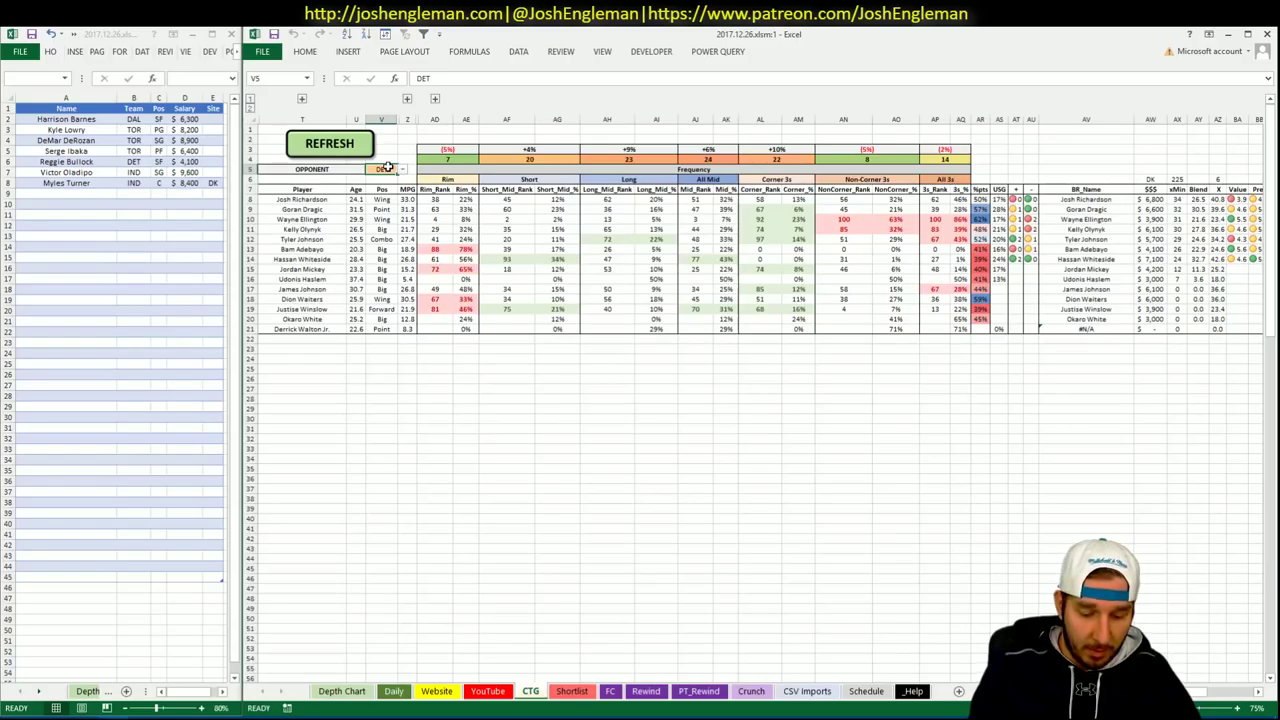
type("ORL")
key("Return")
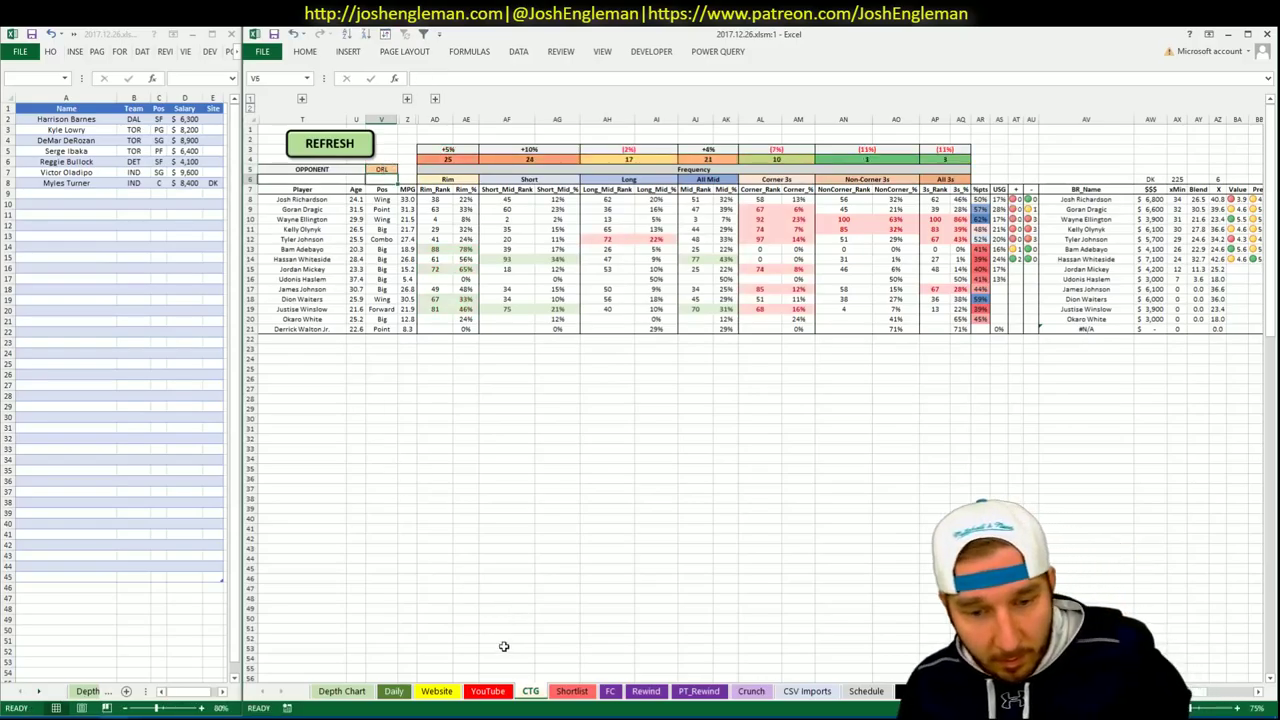
Filter both the FanDuel and DraftKings projection tables on the YouTube sheet to team MIA.
left_click(498, 689)
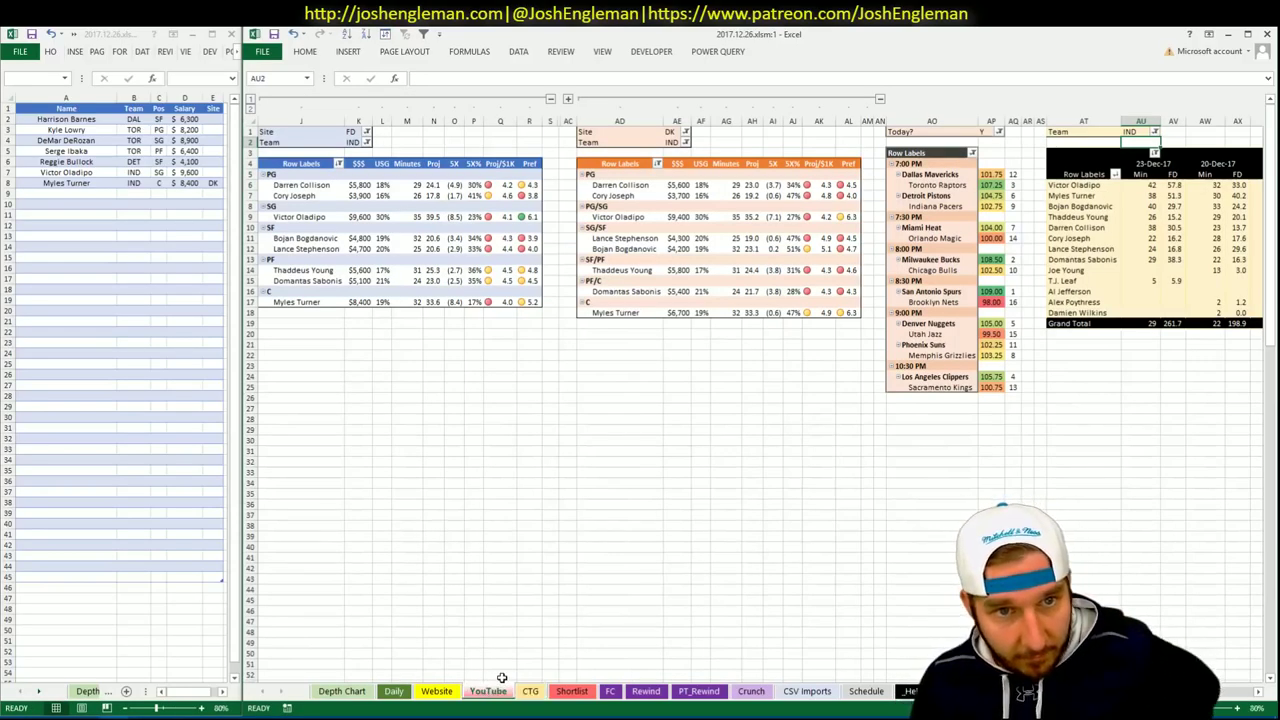
left_click(355, 142)
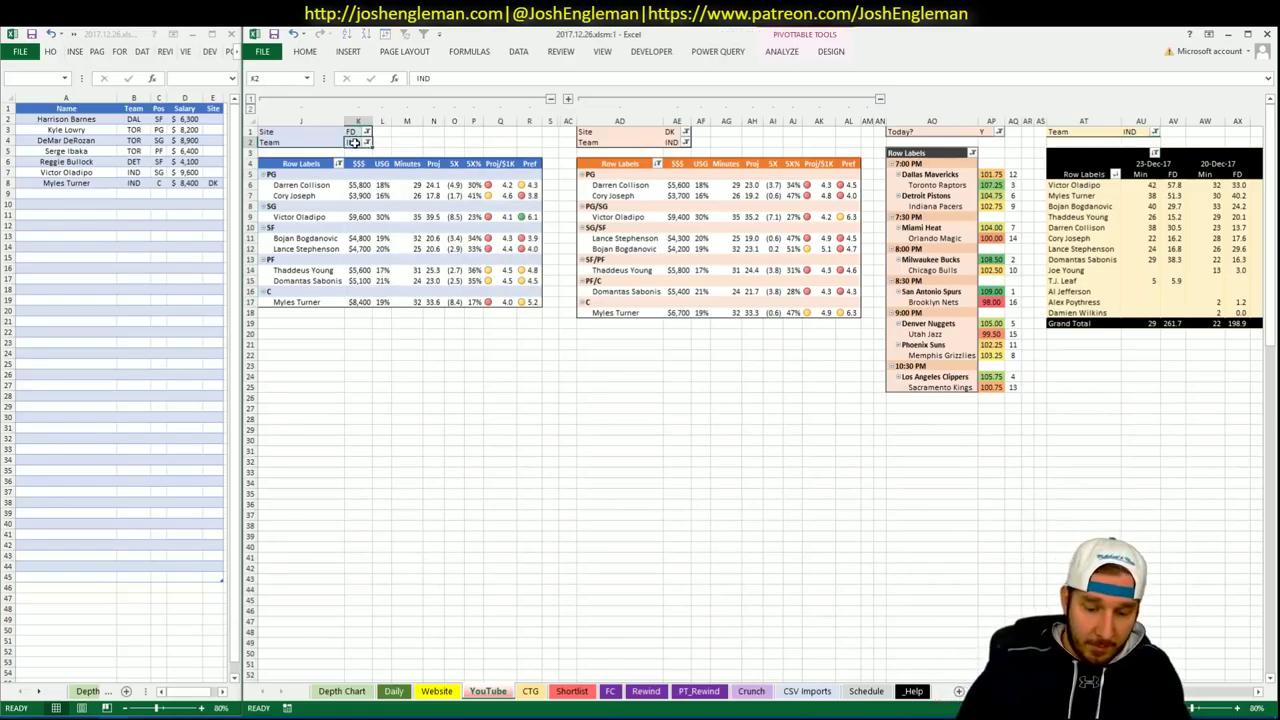
type("IND")
key("Tab")
key("Return")
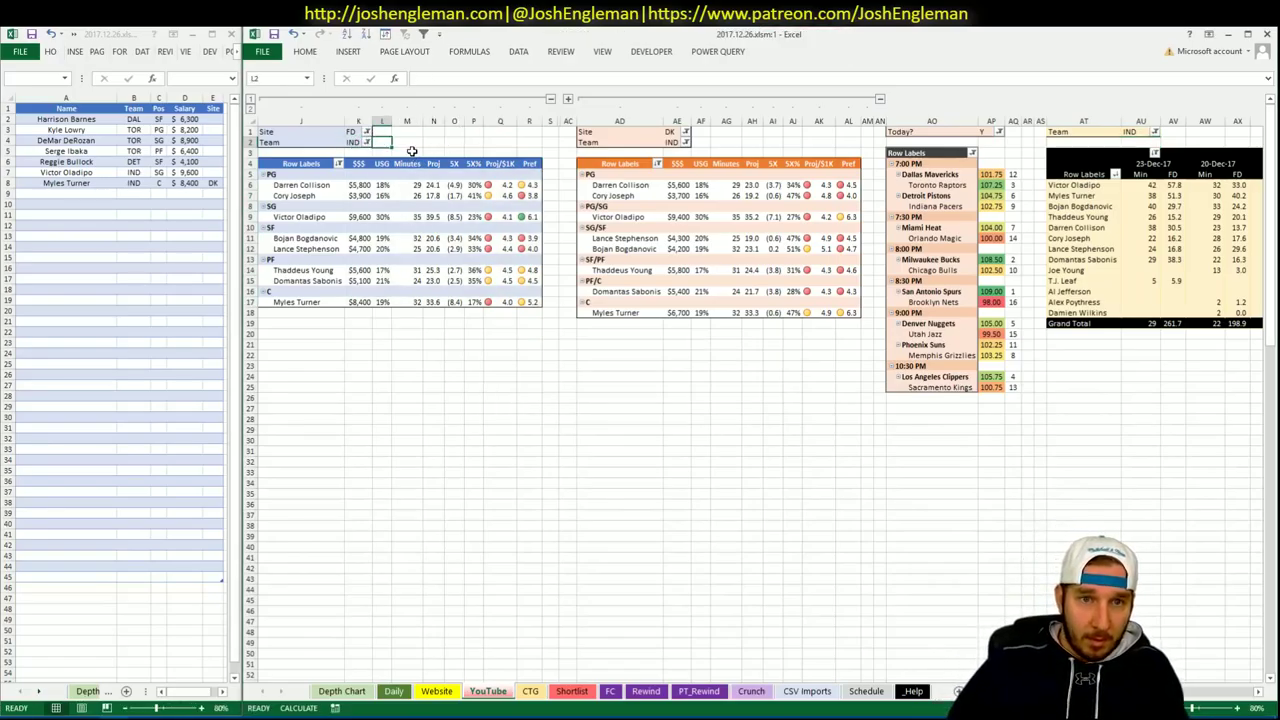
left_click(355, 142)
type("MIA")
key("Return")
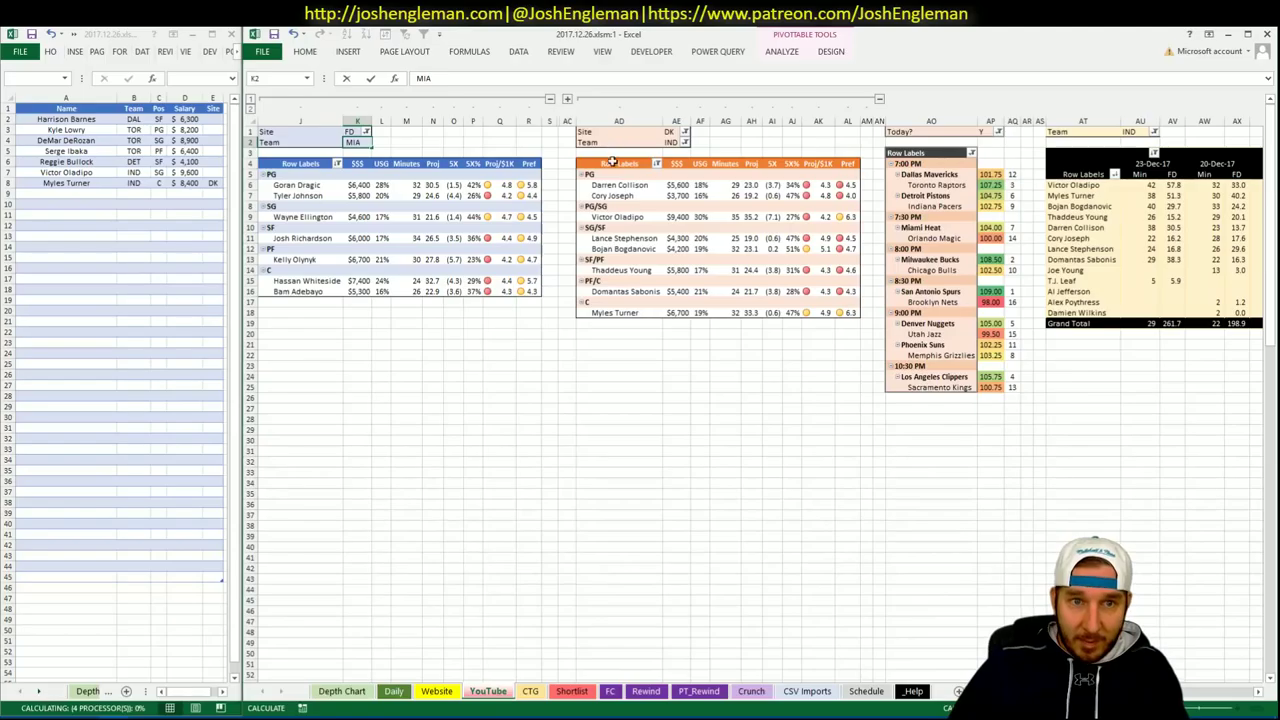
left_click(672, 142)
type("MIA")
key("Return")
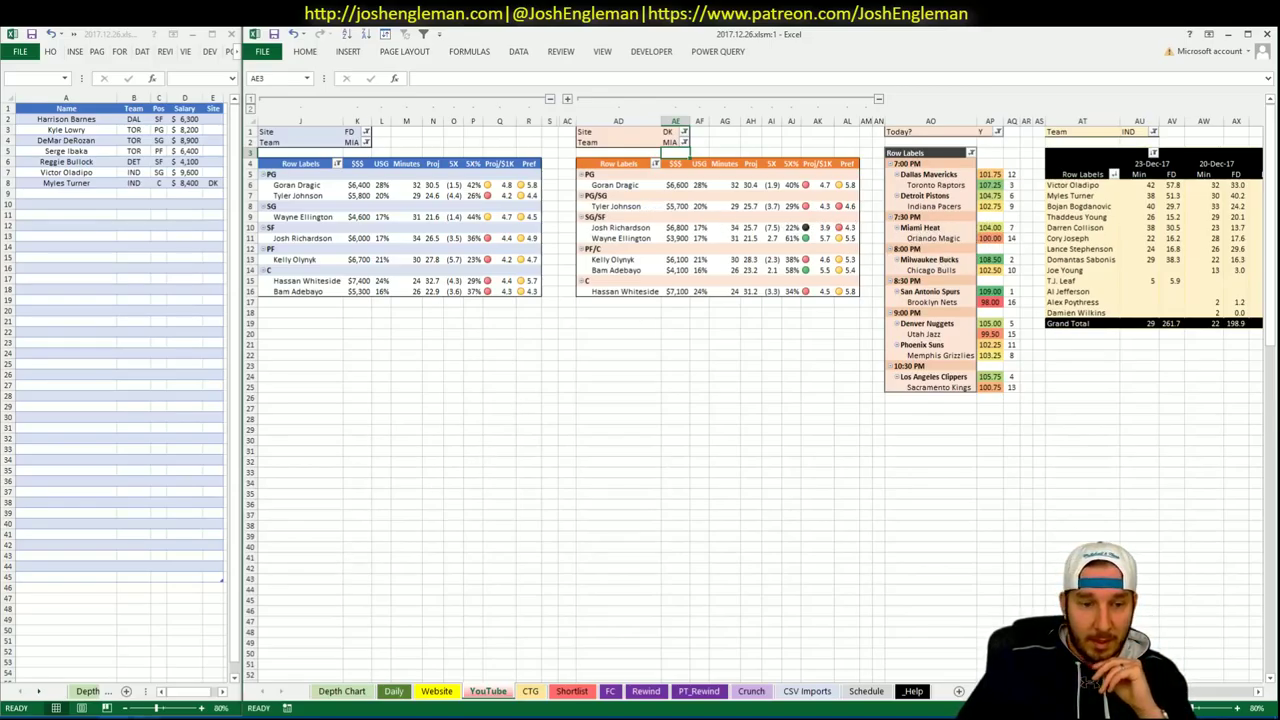
Examine the Miami players' shooting matchup against Orlando on the CTG sheet.
key("alt+Tab")
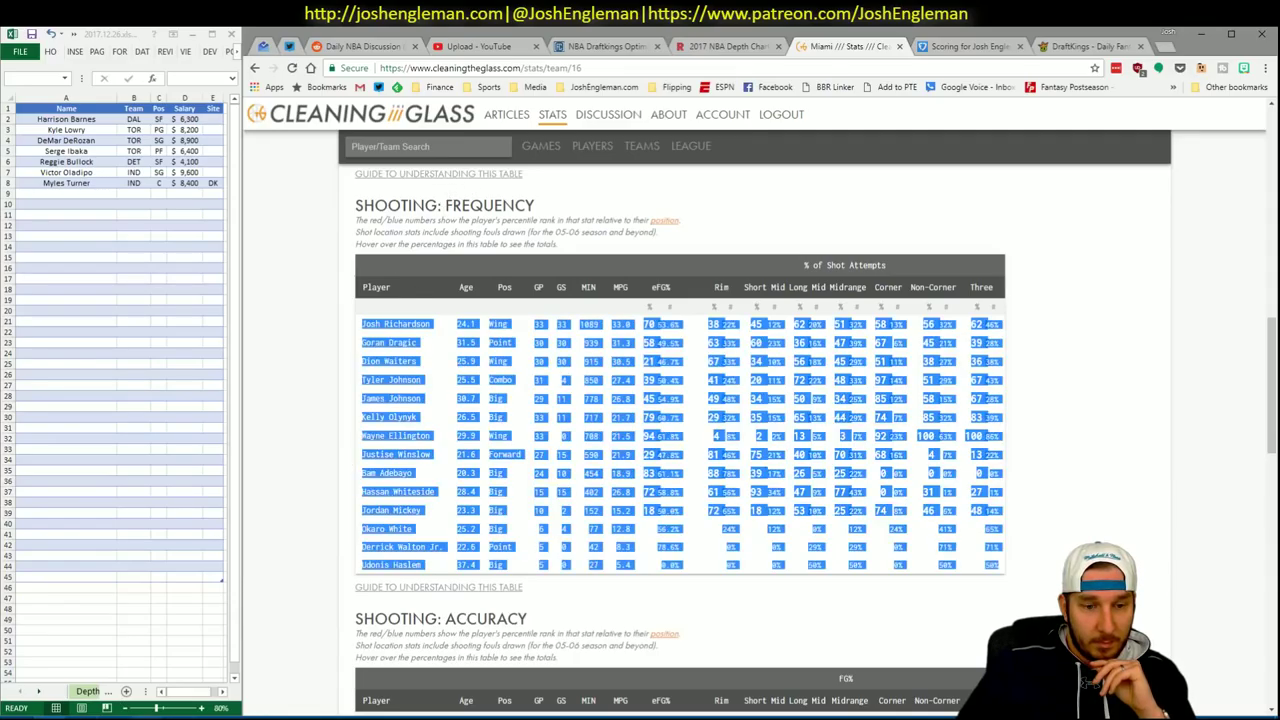
left_click(80, 670)
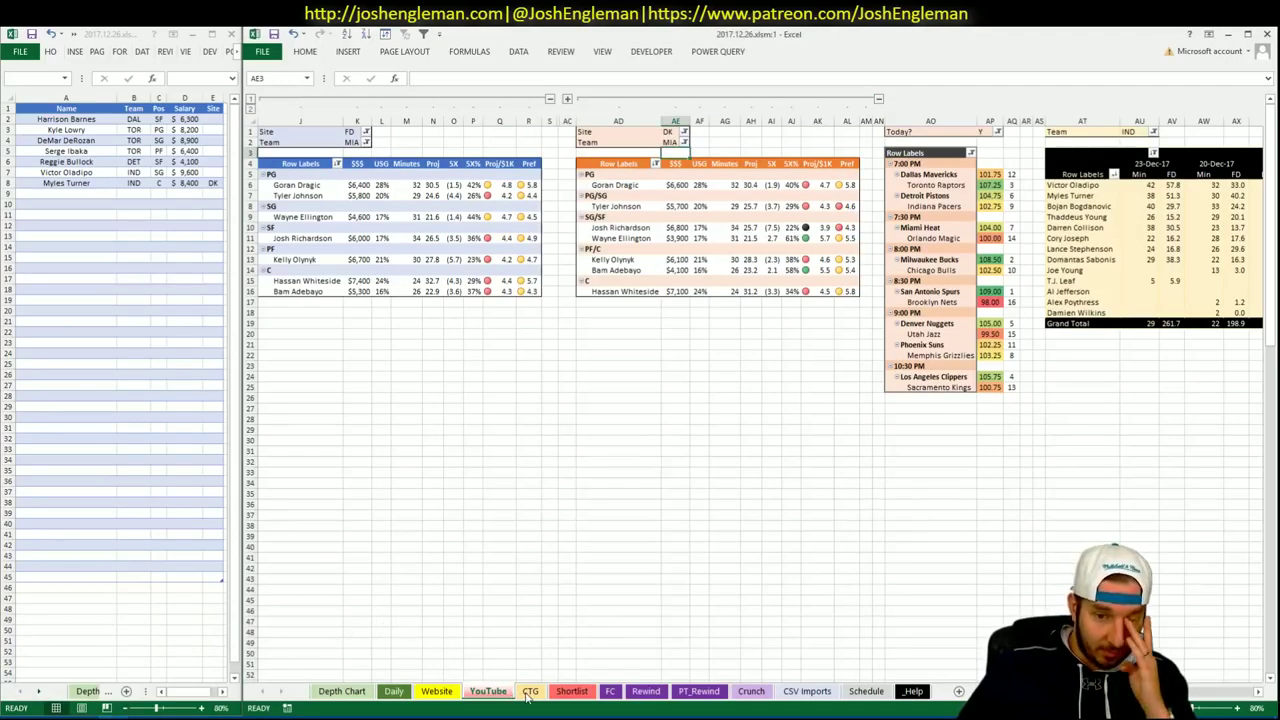
left_click(530, 691)
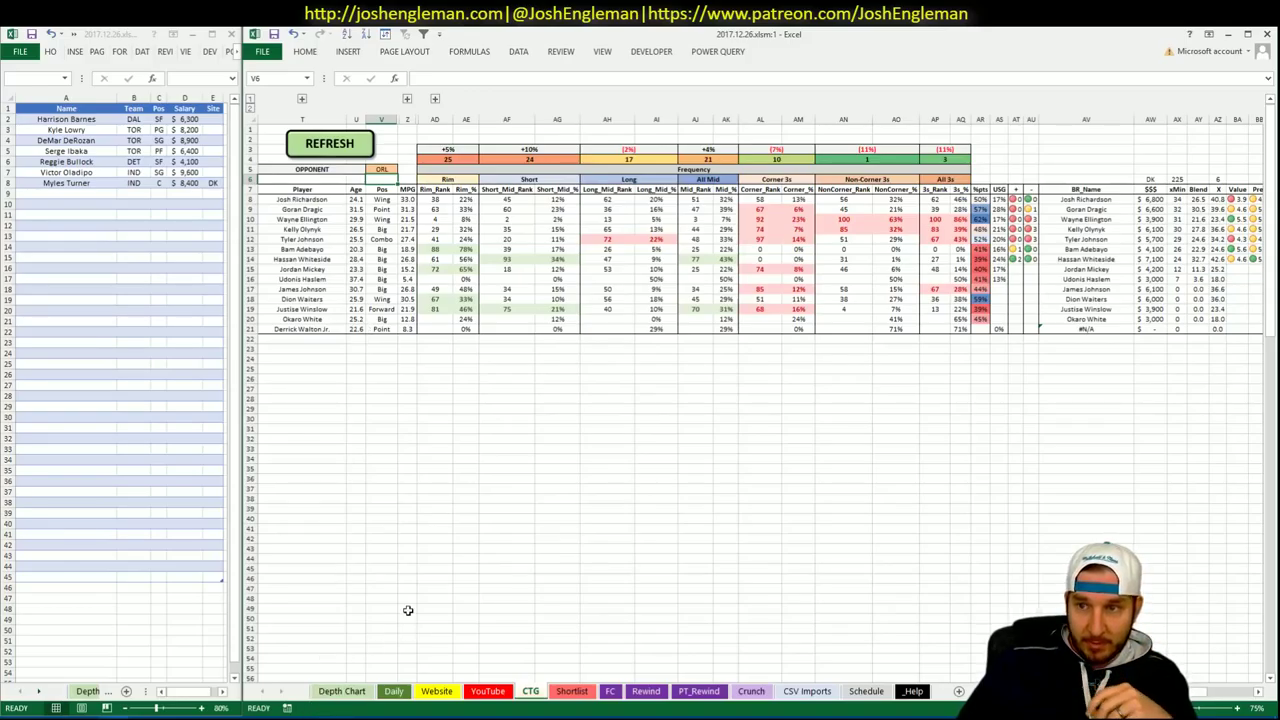
Filter the recent-minutes table on the YouTube sheet to team MIA and compare it with the Miami projections.
left_click(482, 694)
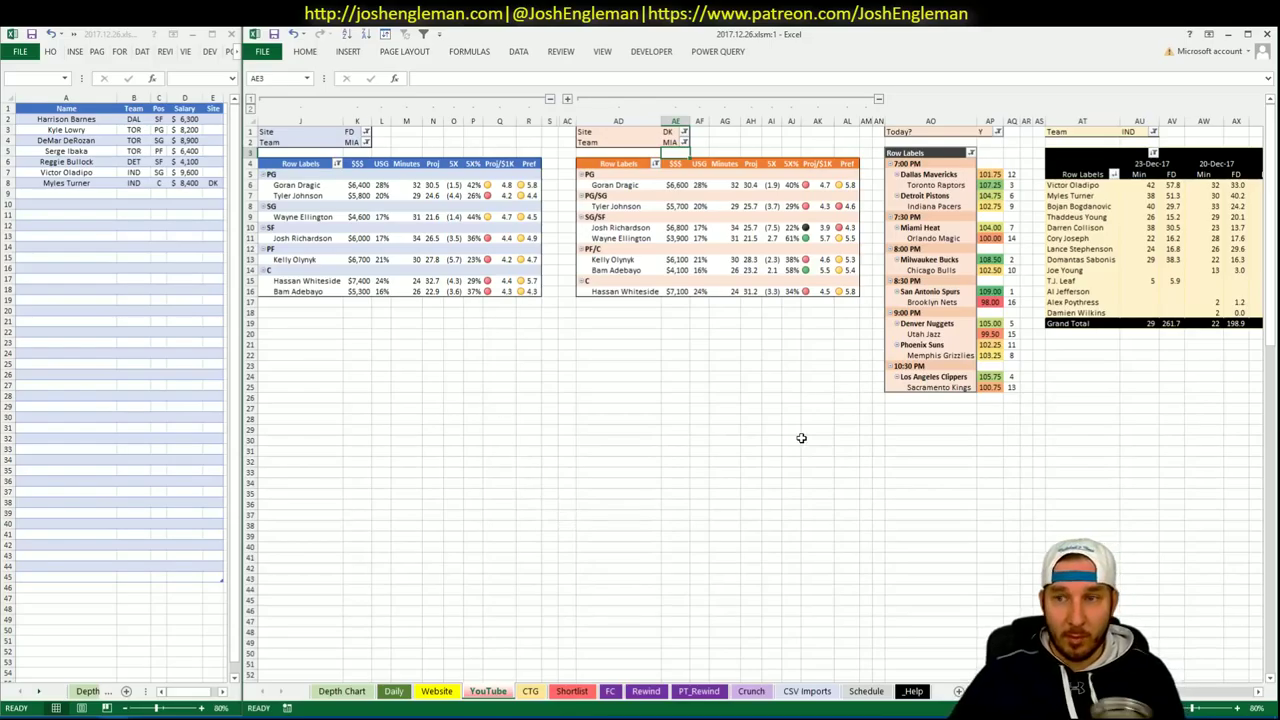
left_click(1153, 132)
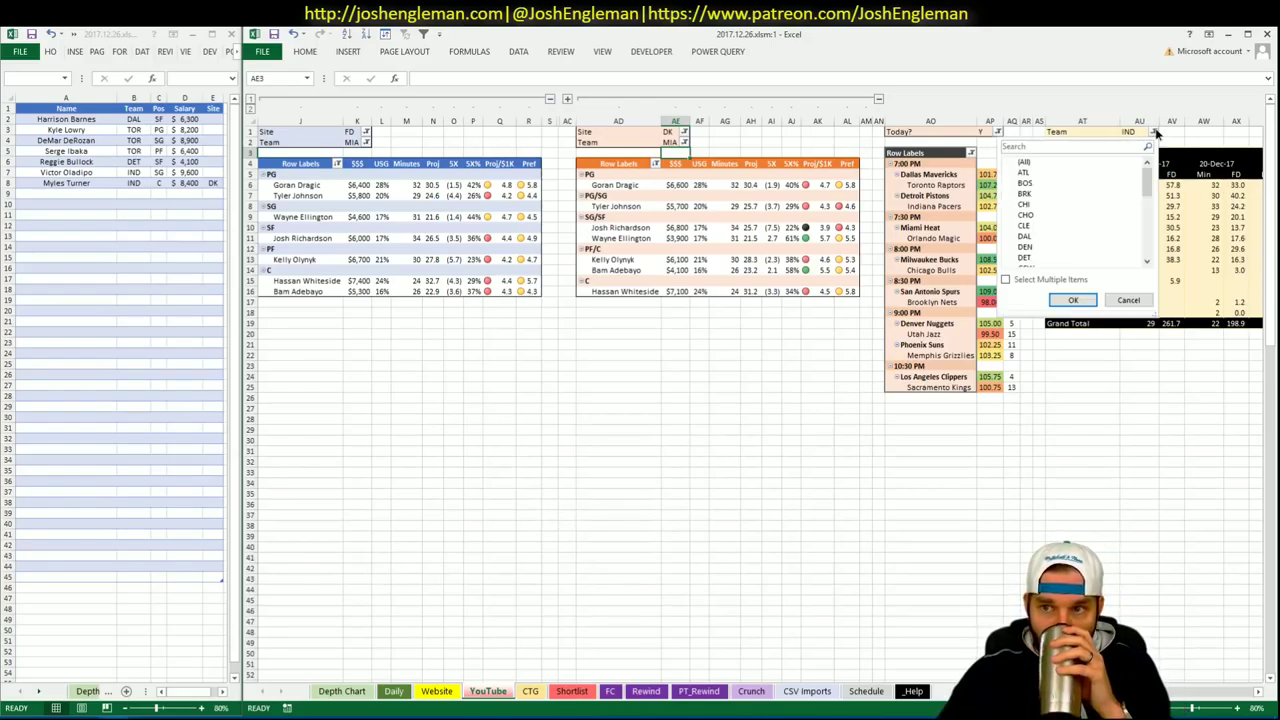
scroll(1150, 247, "down", 3)
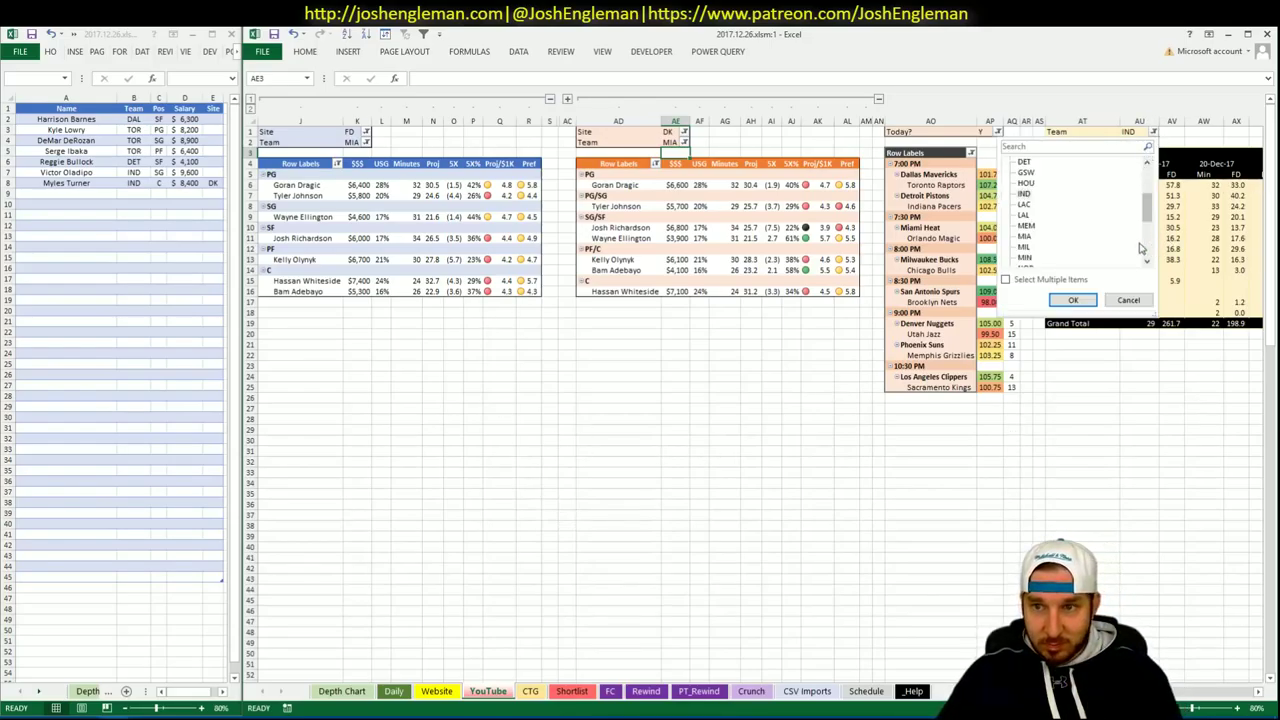
left_click(1030, 240)
left_click(1072, 300)
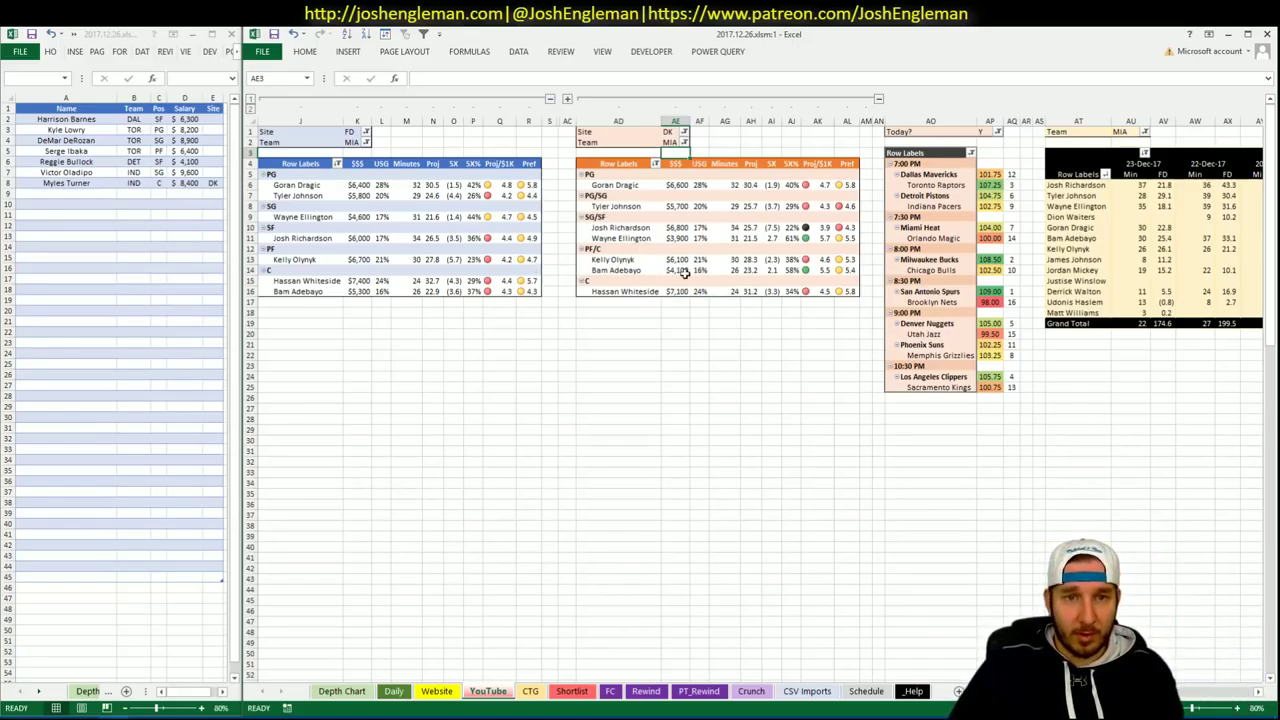
scroll(908, 217, "right", 3)
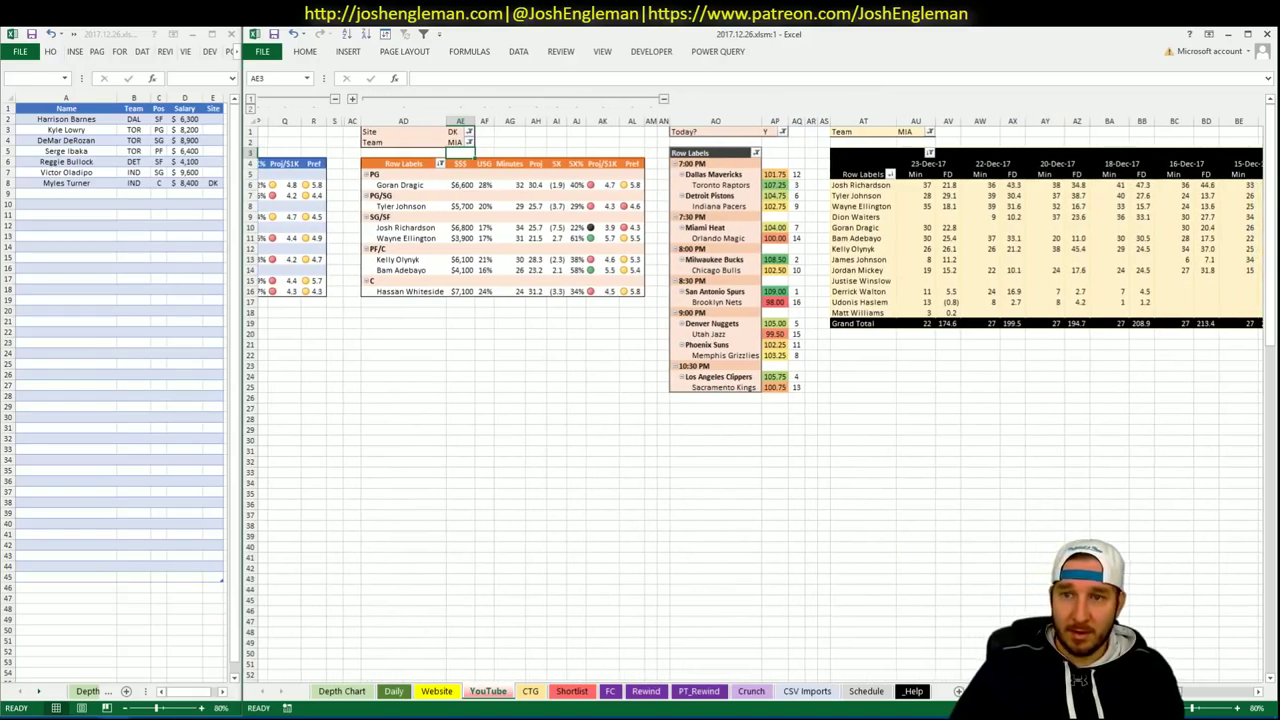
scroll(750, 300, "left", 3)
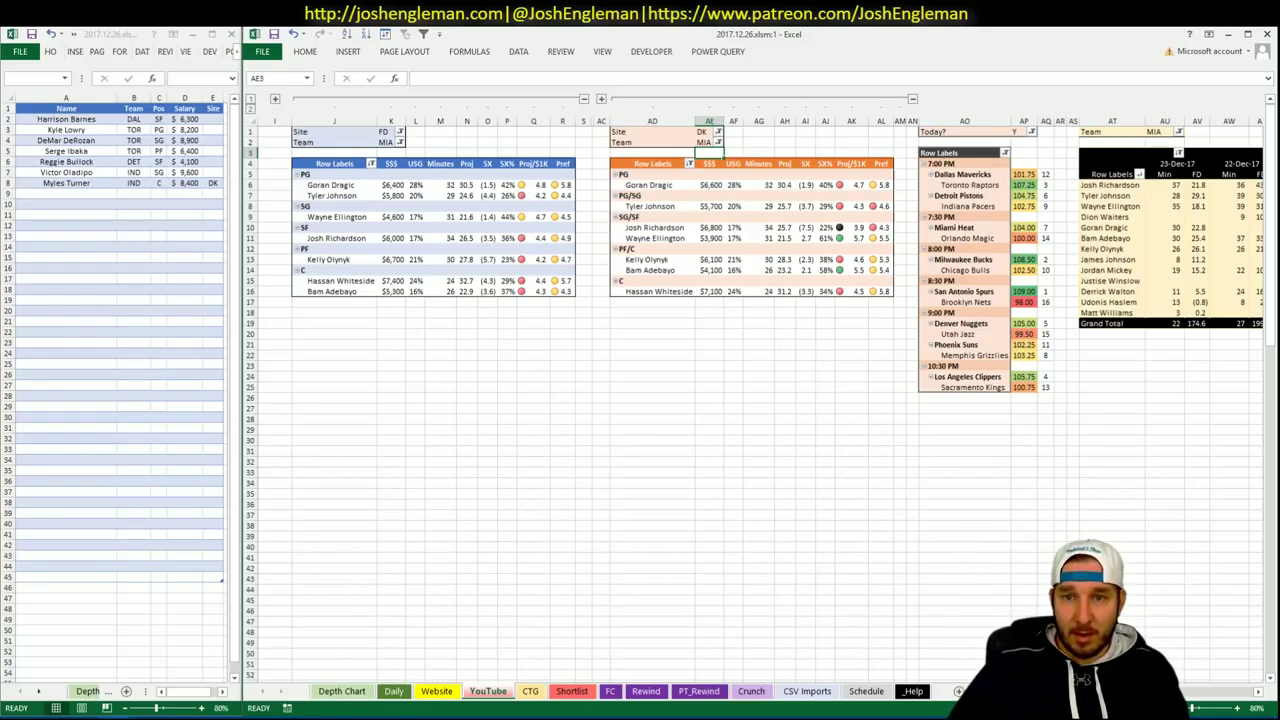
scroll(760, 390, "right", 2)
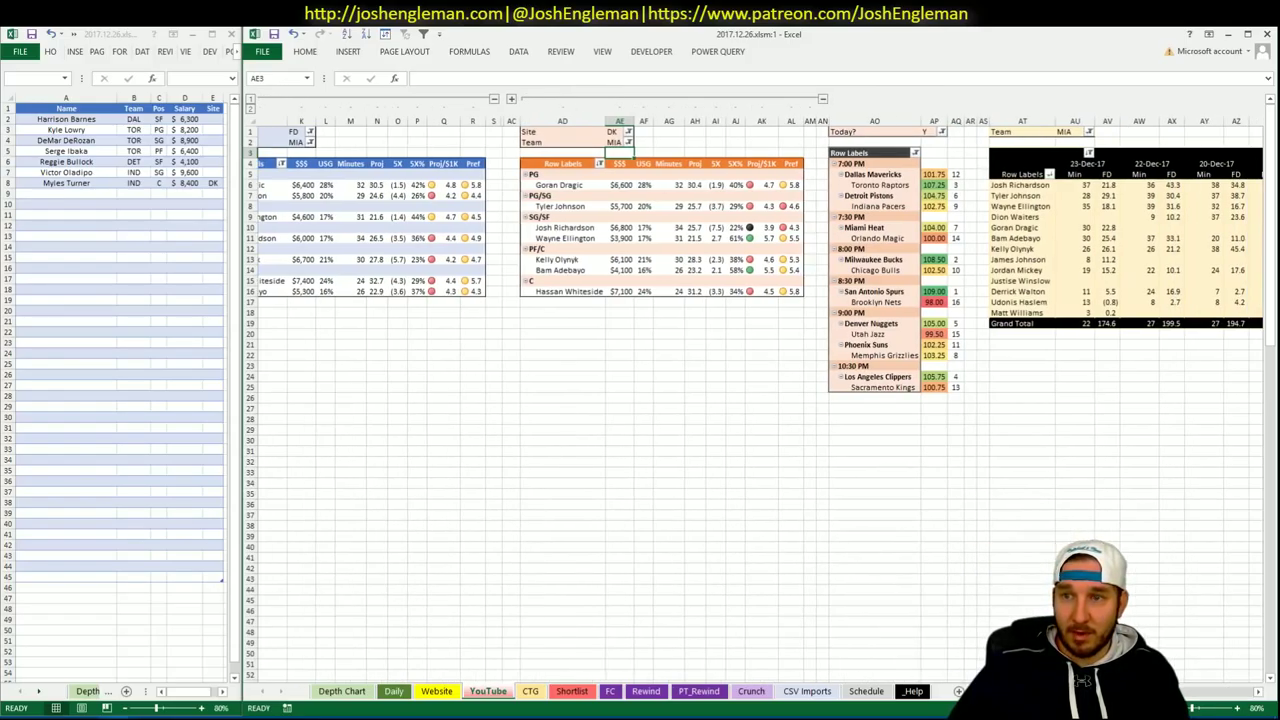
scroll(760, 390, "left", 2)
left_click(98, 204)
type("Wa")
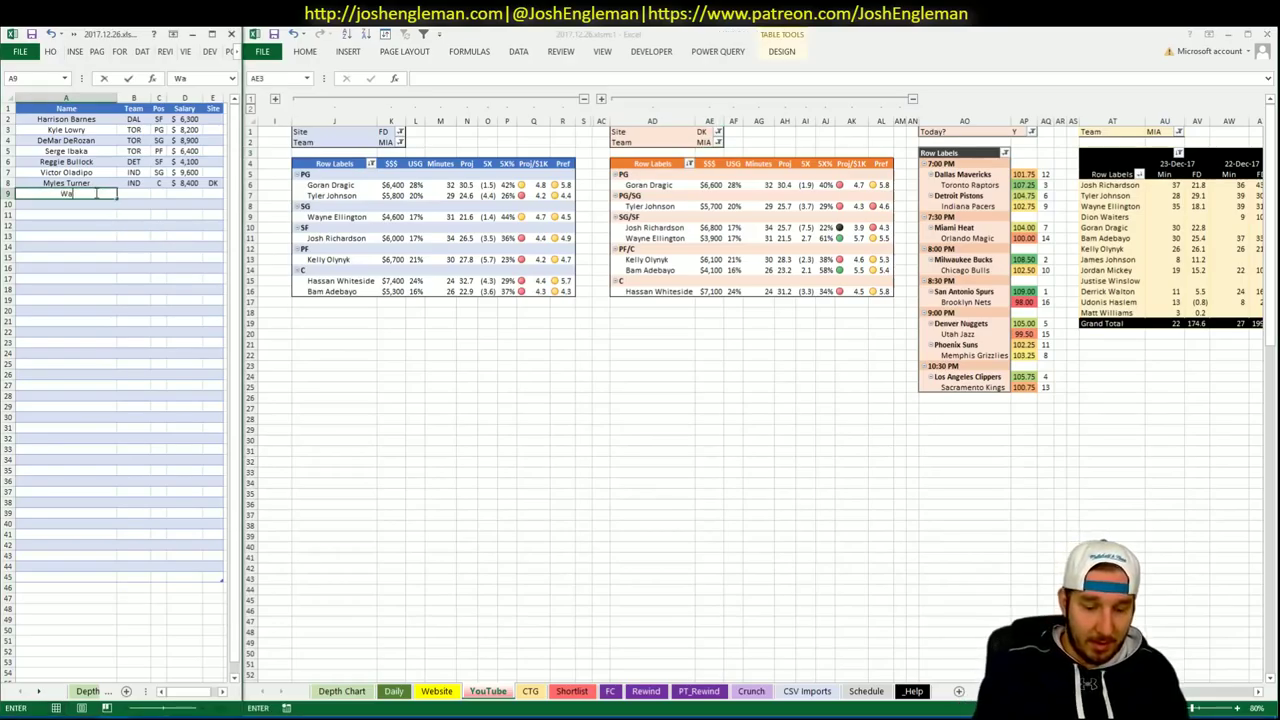
type("yne Ellington")
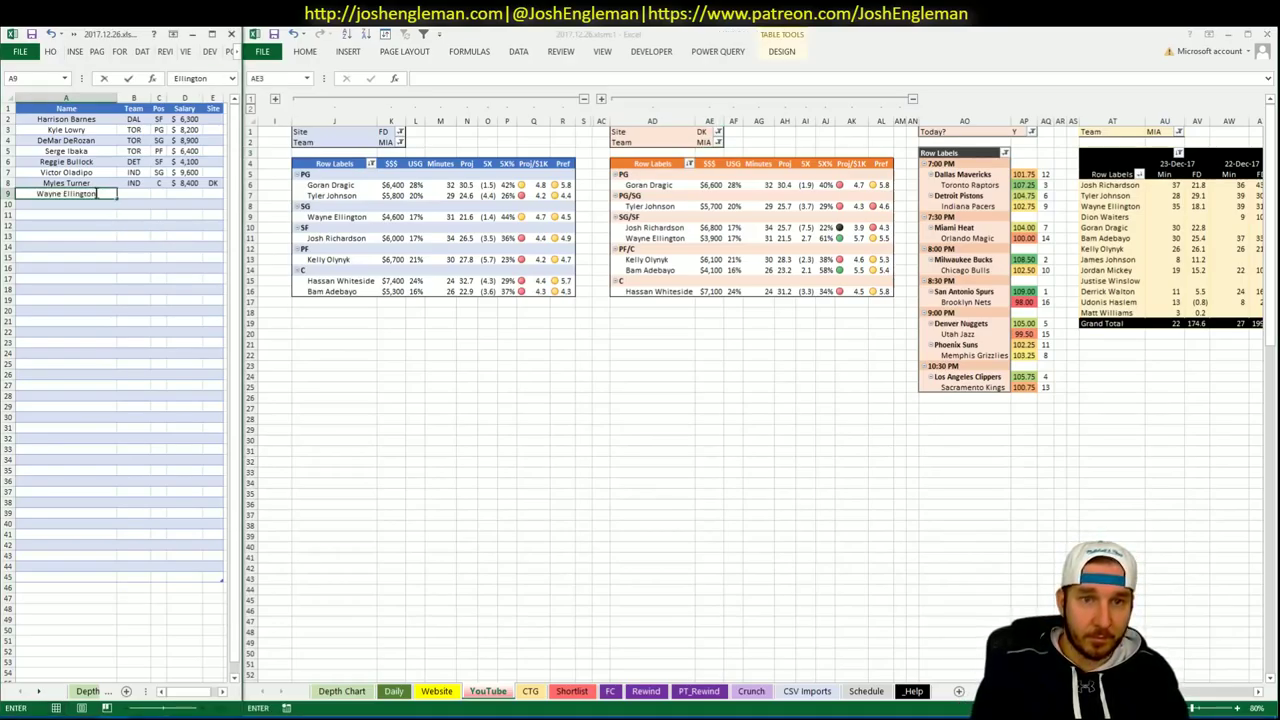
key("Return")
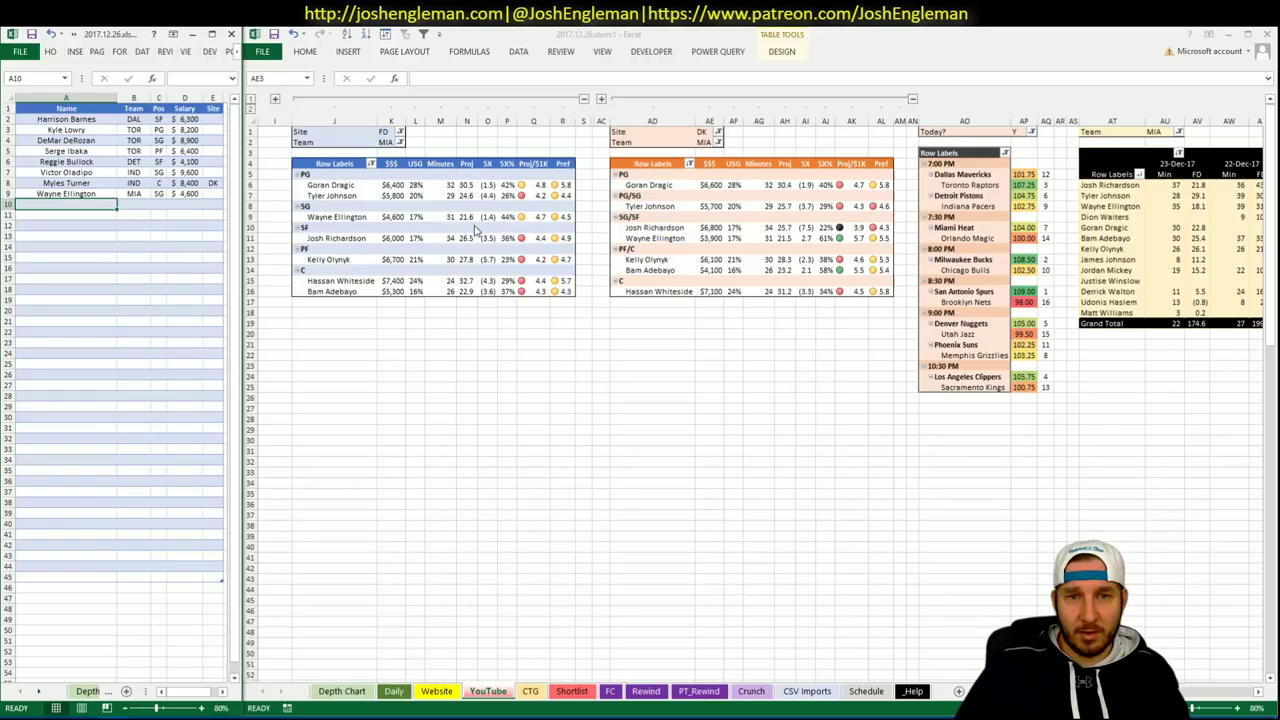
key("alt+Tab")
left_click(212, 193)
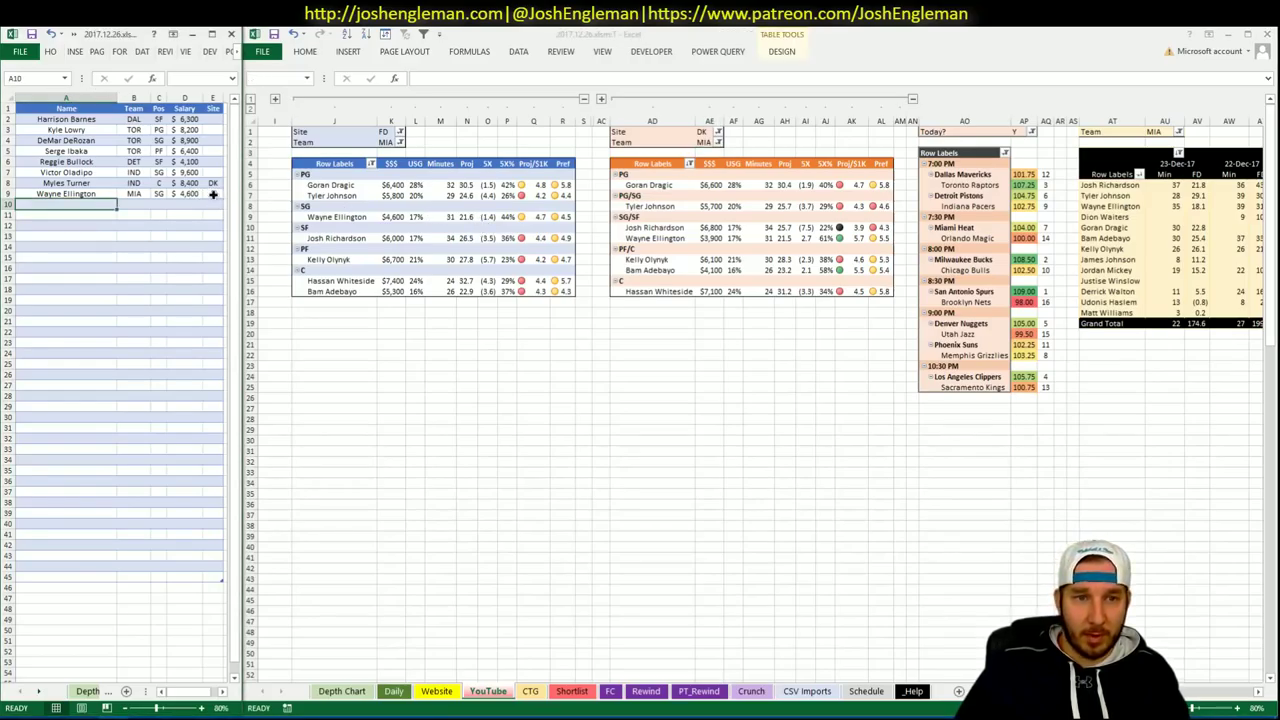
type("DK")
key("Return")
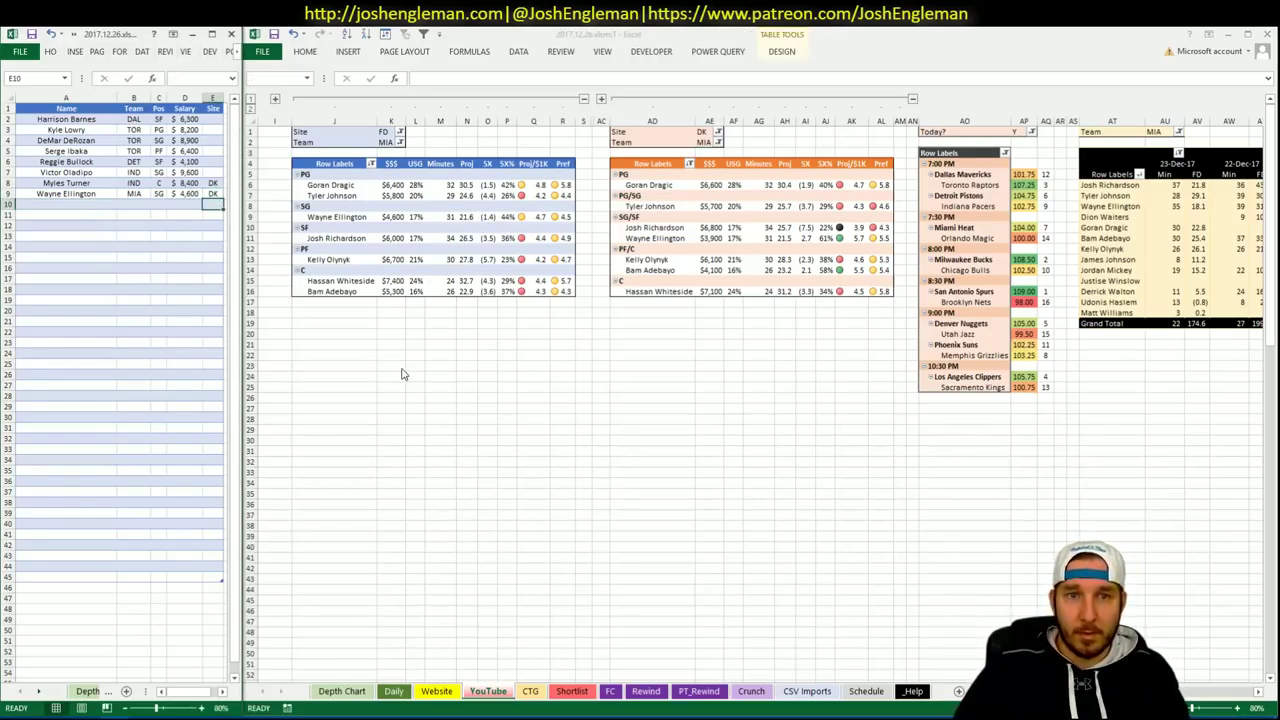
Filter the FanDuel and DraftKings projection tables on the YouTube sheet to team ORL.
key("alt+Tab")
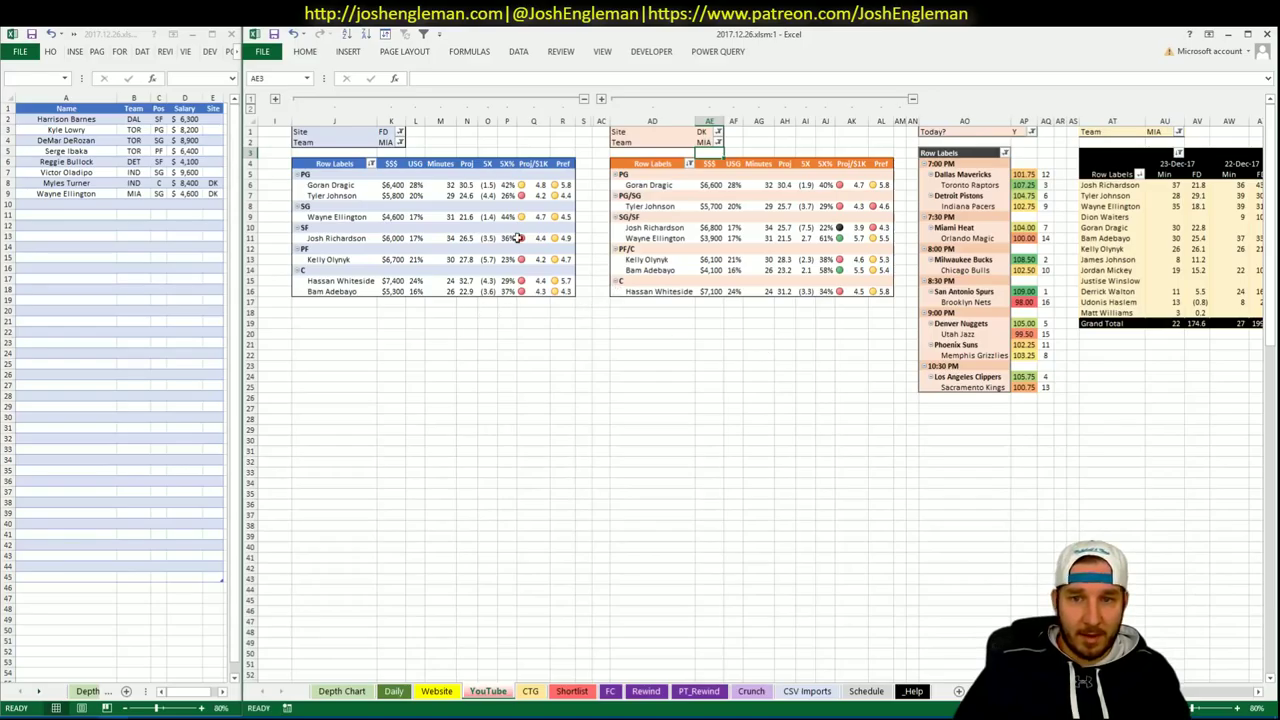
left_click(393, 142)
type("ORL")
key("Return")
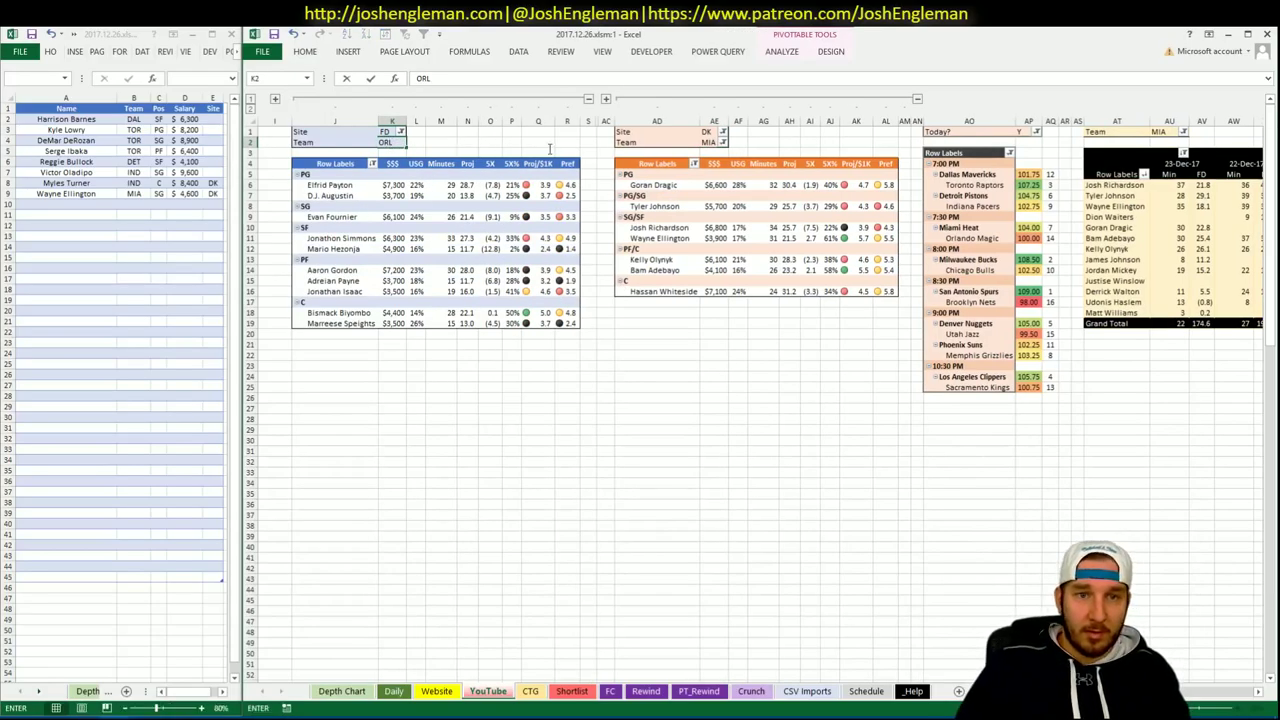
left_click(704, 142)
type("ORL")
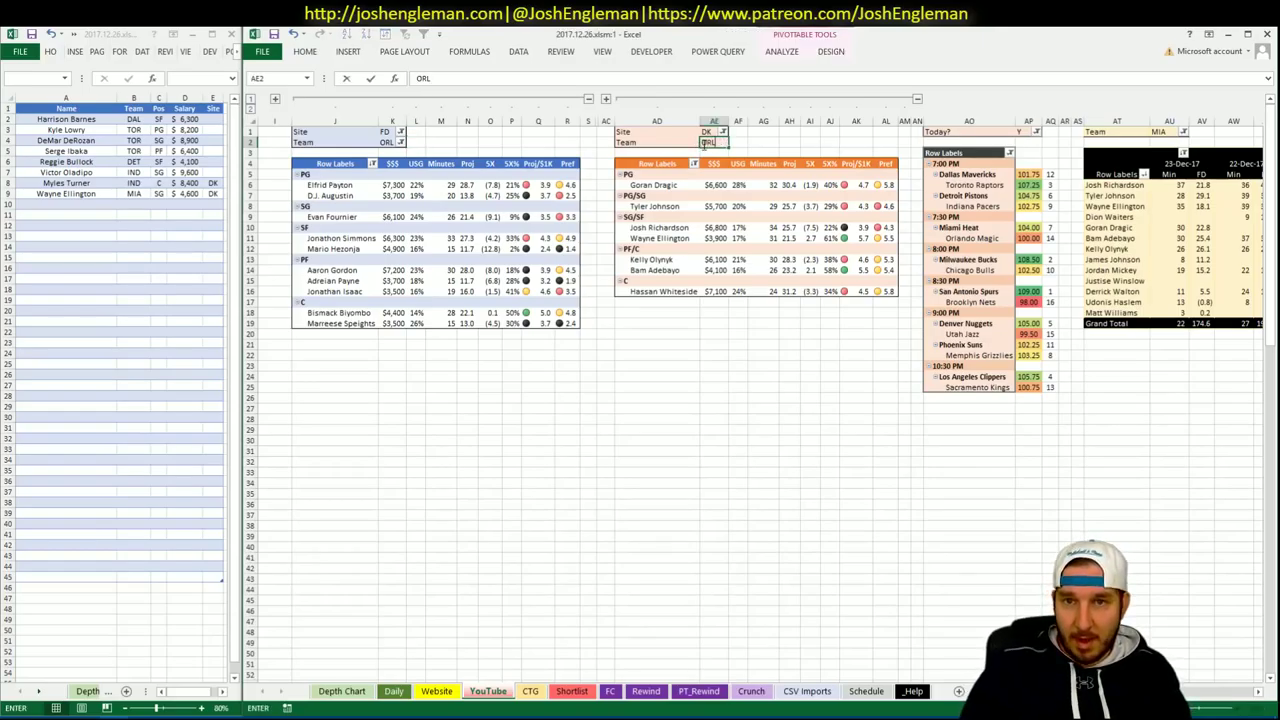
key("Return")
Filter the recent-minutes table to team ORL and review the Orlando players' projections.
left_click(1172, 131)
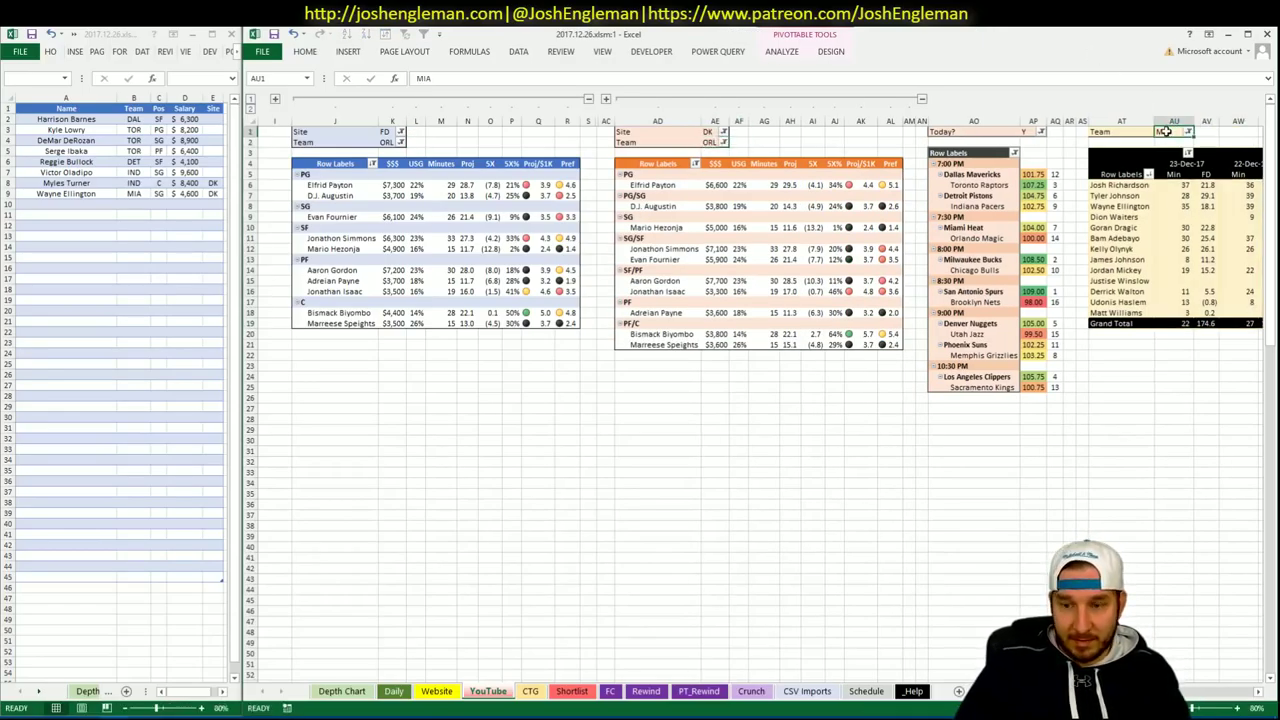
type("ORL")
key("Return")
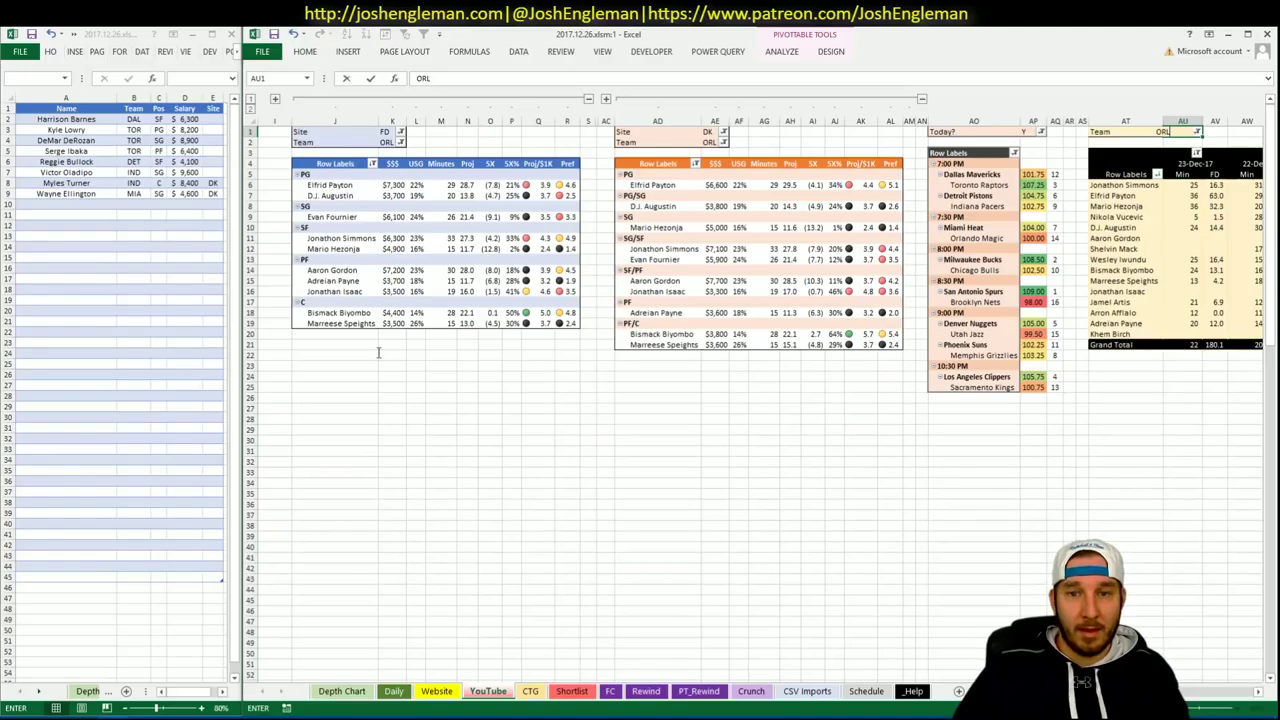
key("Return")
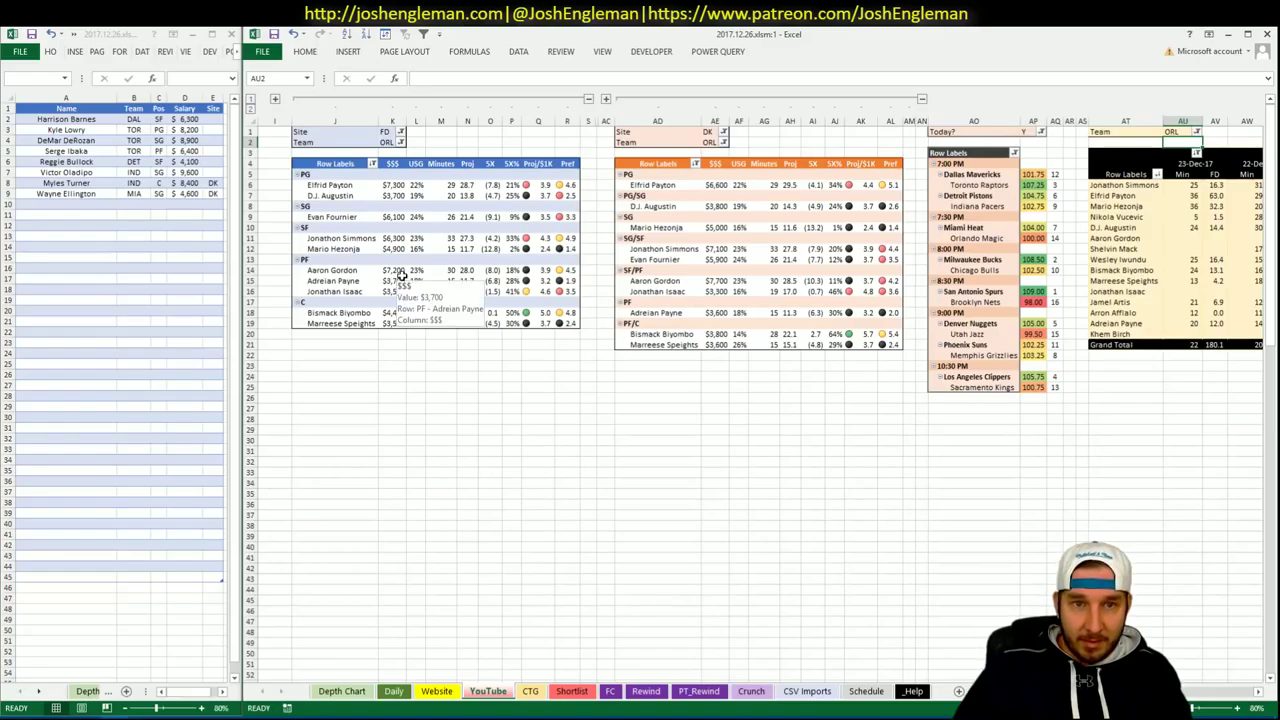
left_click(432, 496)
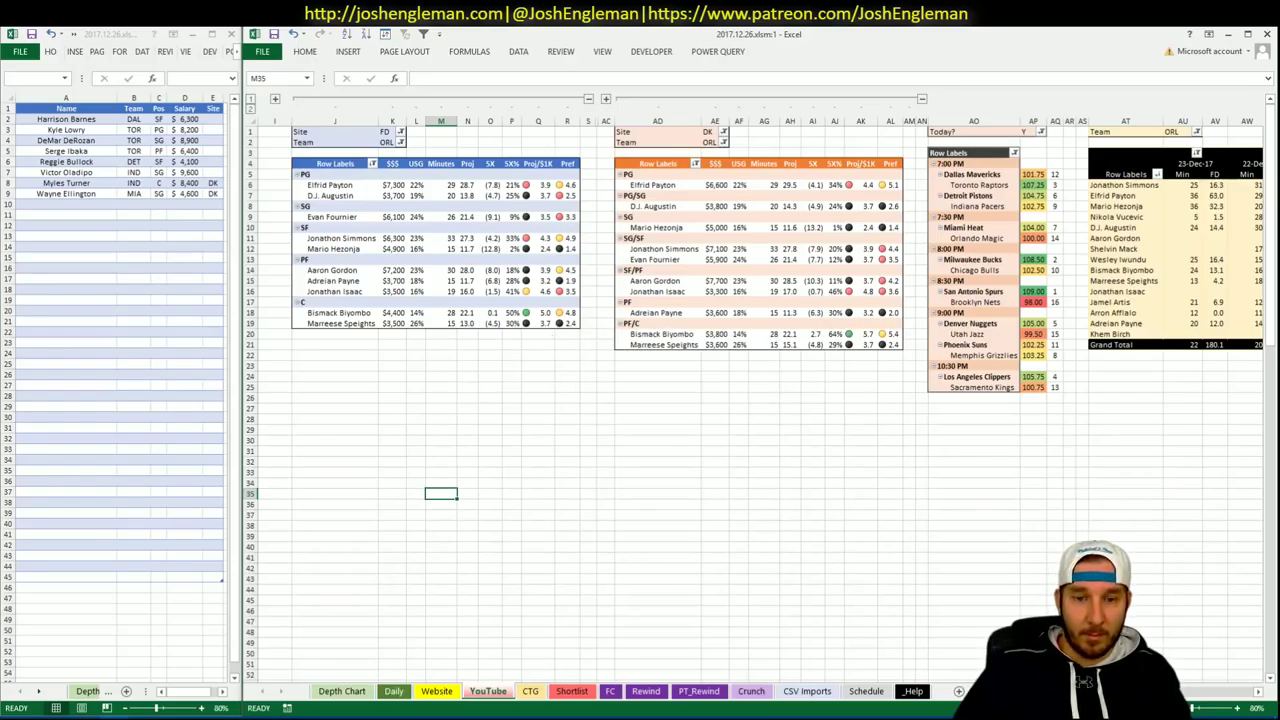
Switch to Cleaning the Glass, search for the Orlando Magic and open the team's stats page.
left_click(530, 691)
key("alt+Tab")
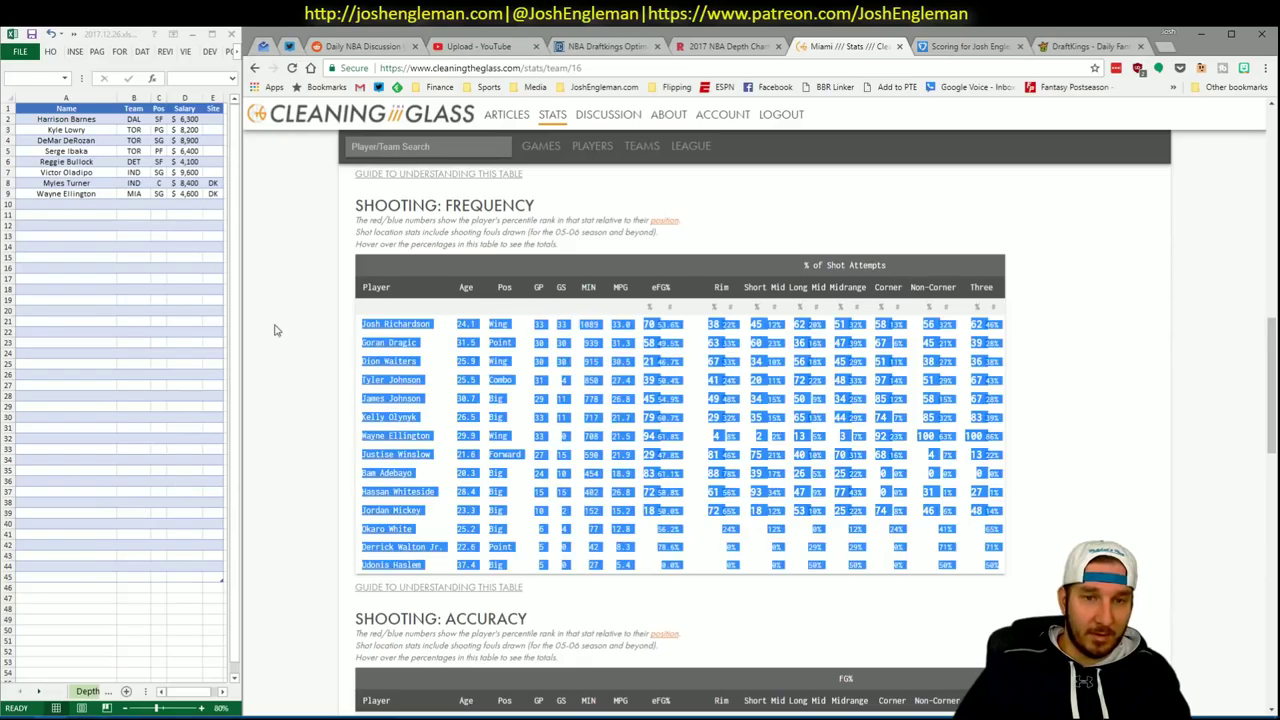
left_click(467, 149)
type("Orl")
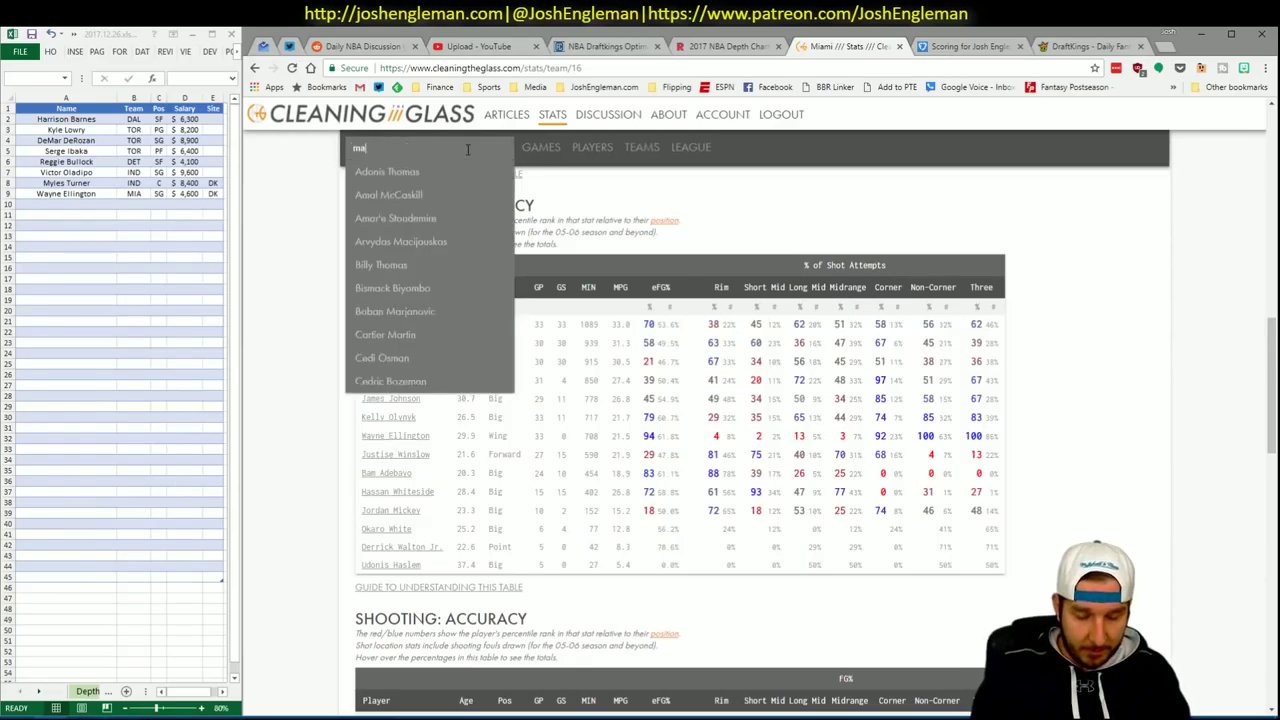
key("Return")
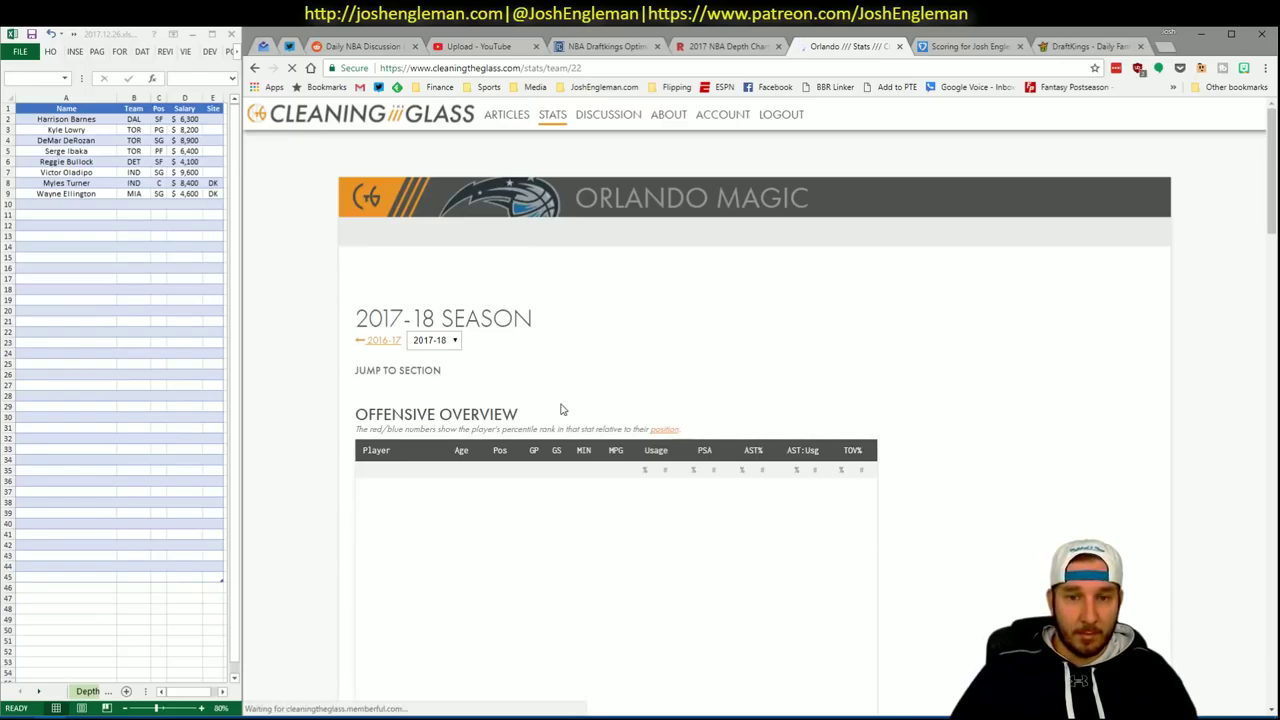
Copy Orlando's player rows from the Shooting: Frequency table and refresh the workbook's CTG sheet with them.
scroll(867, 565, "down", 10)
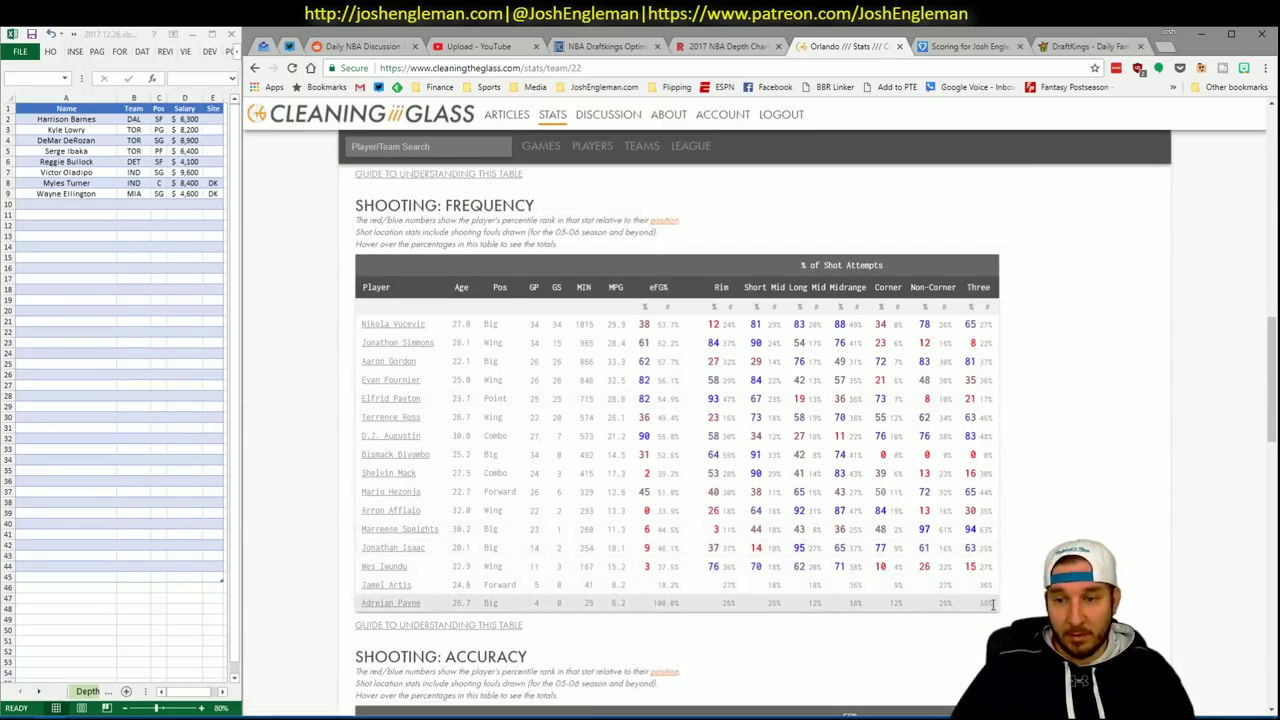
left_click_drag(988, 603, 358, 328)
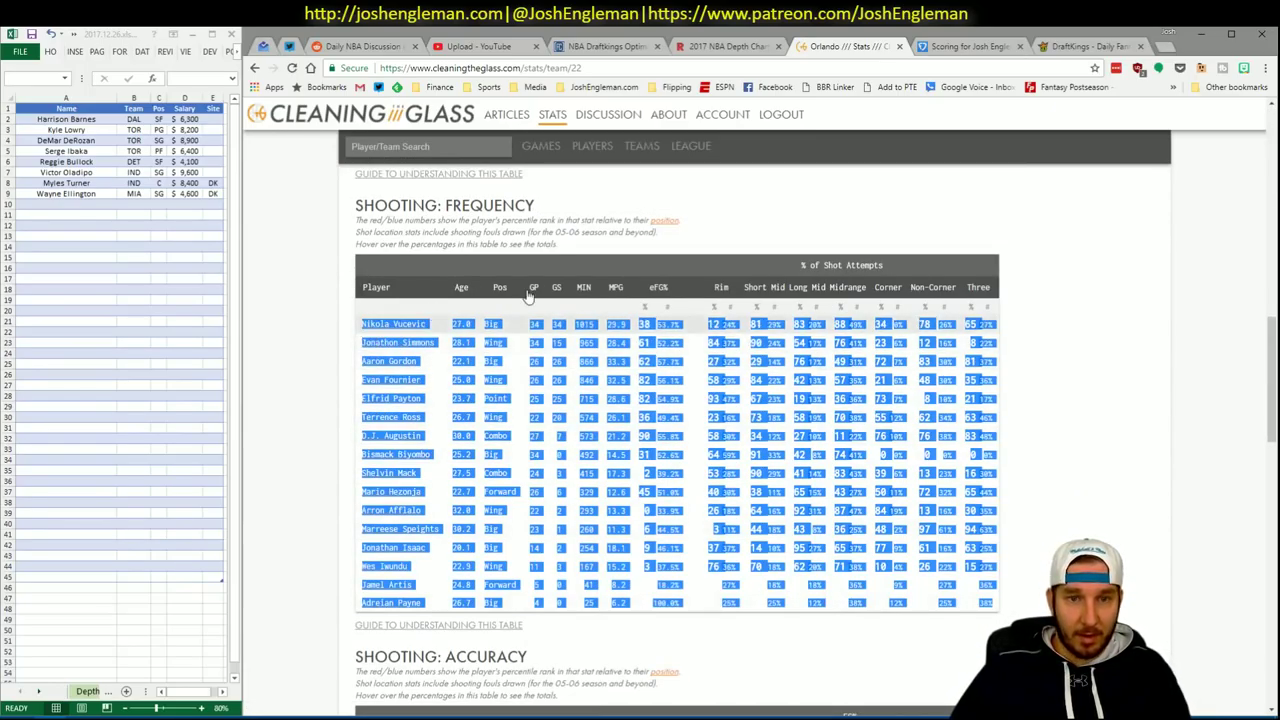
key("alt+Tab")
left_click(330, 143)
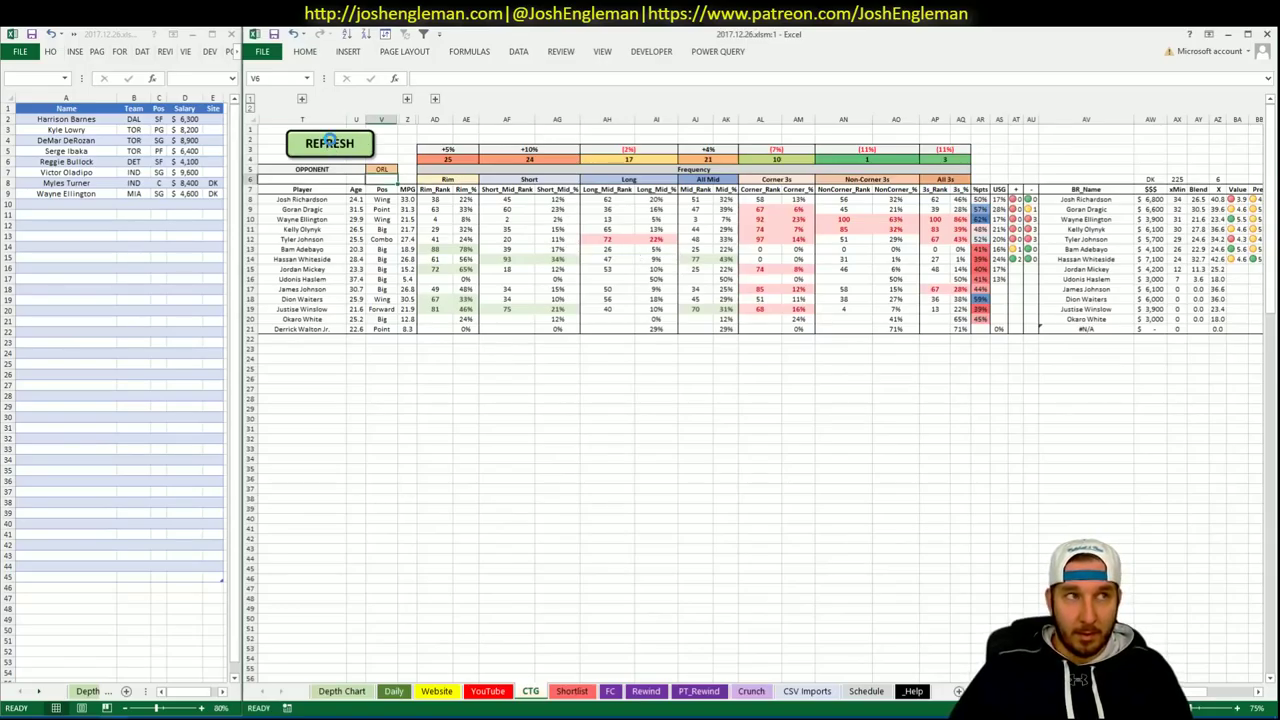
Set the opponent on the CTG sheet to MIA and review the Orlando players' shooting matchups.
left_click(385, 169)
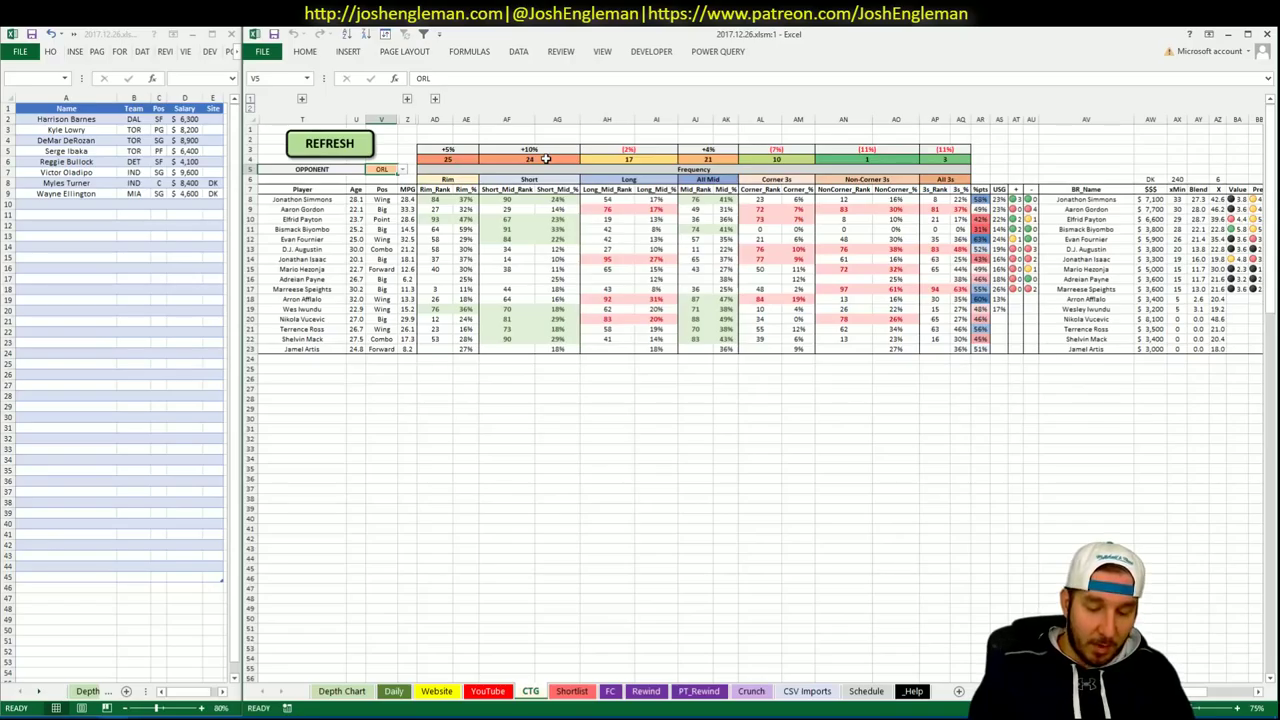
type("MIA")
key("Return")
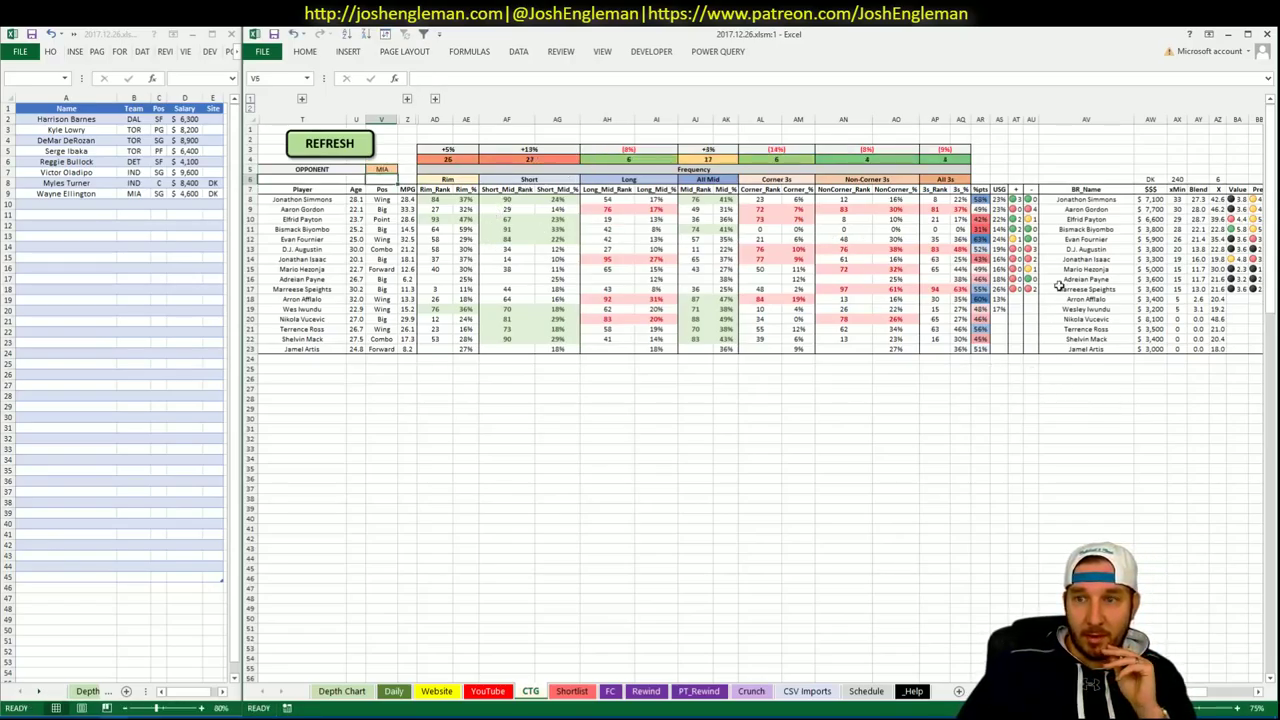
left_click(1098, 230)
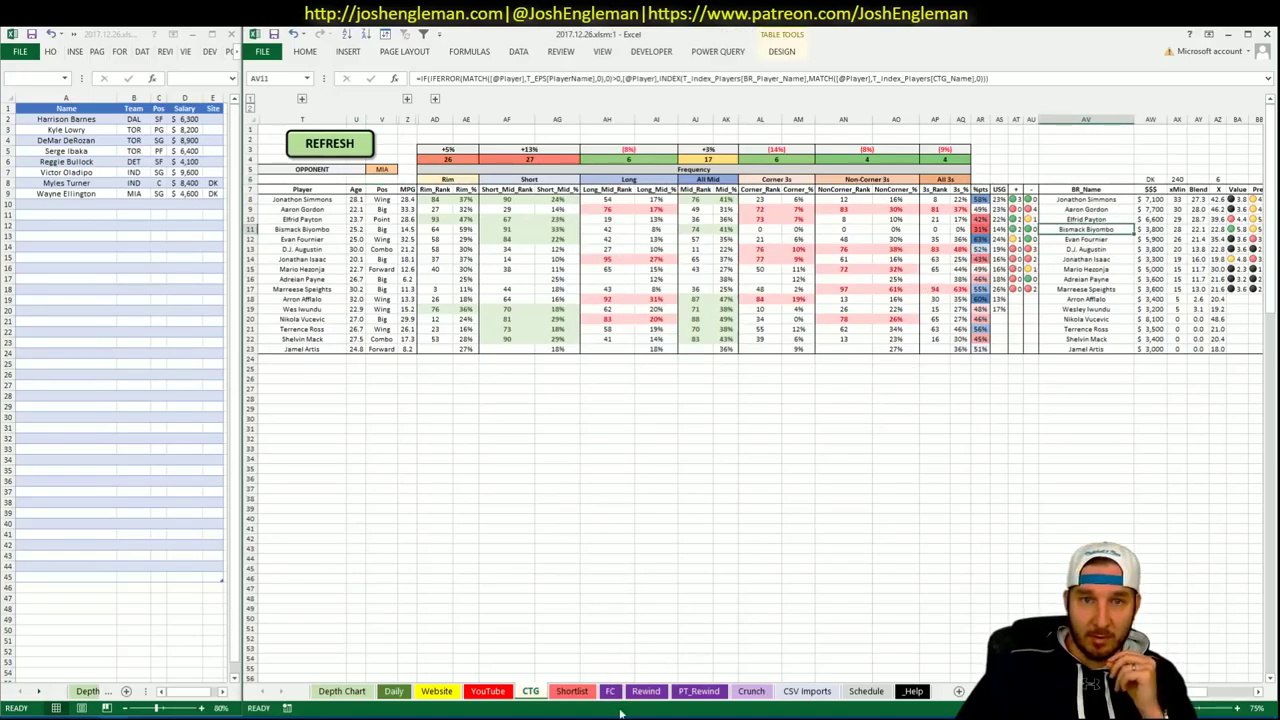
Return to the YouTube sheet's Orlando projections and add Jonathon Simmons to the shortlist's first empty Name row with Site FD.
left_click(437, 691)
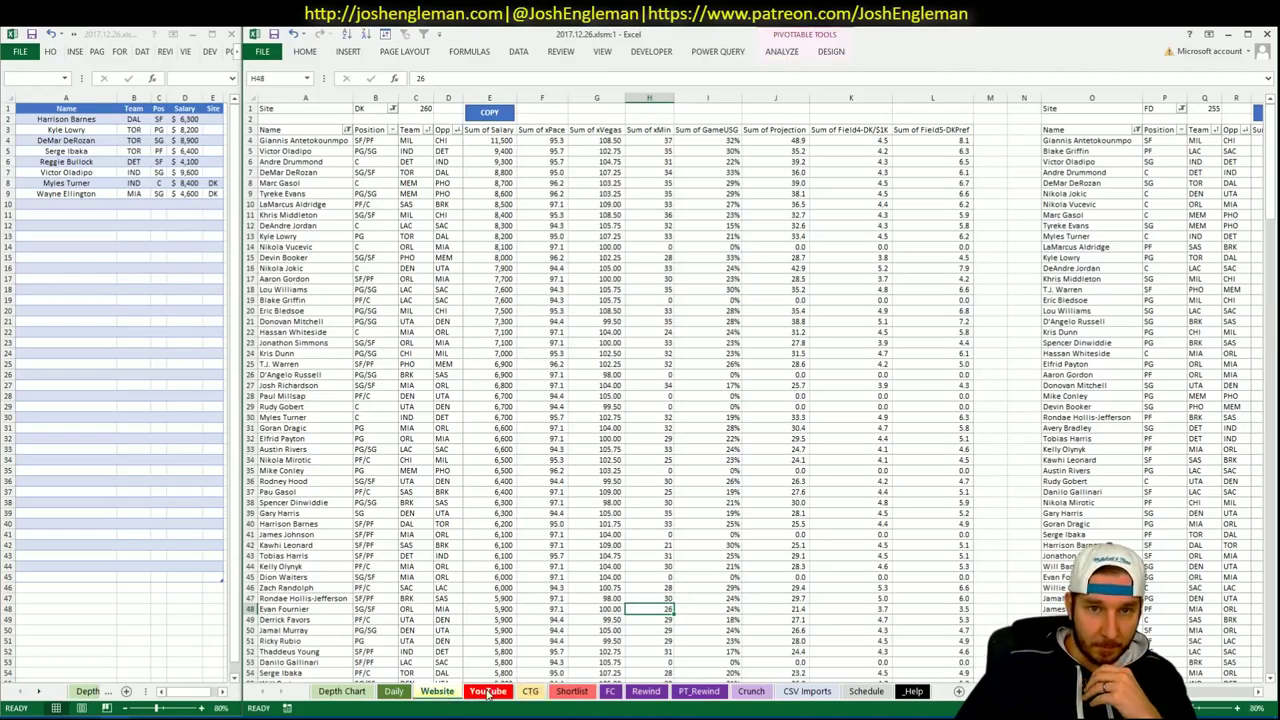
left_click(489, 691)
left_click(792, 548)
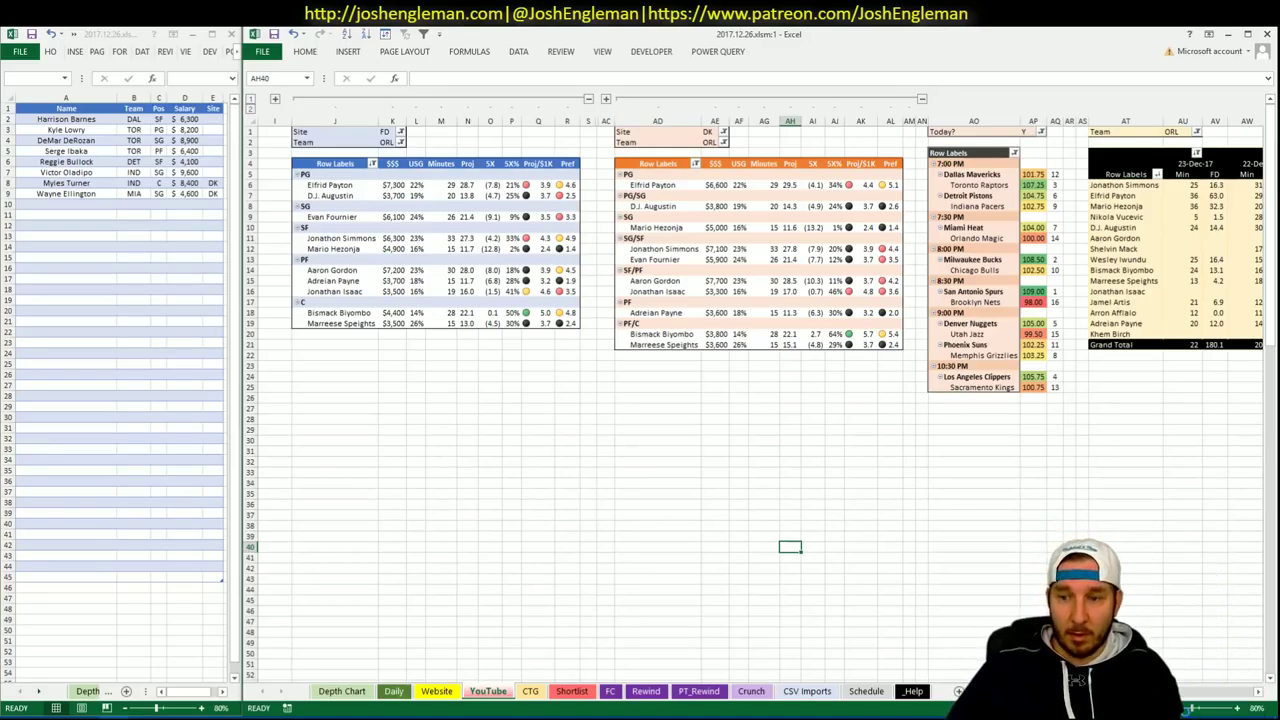
scroll(762, 387, "right", 1)
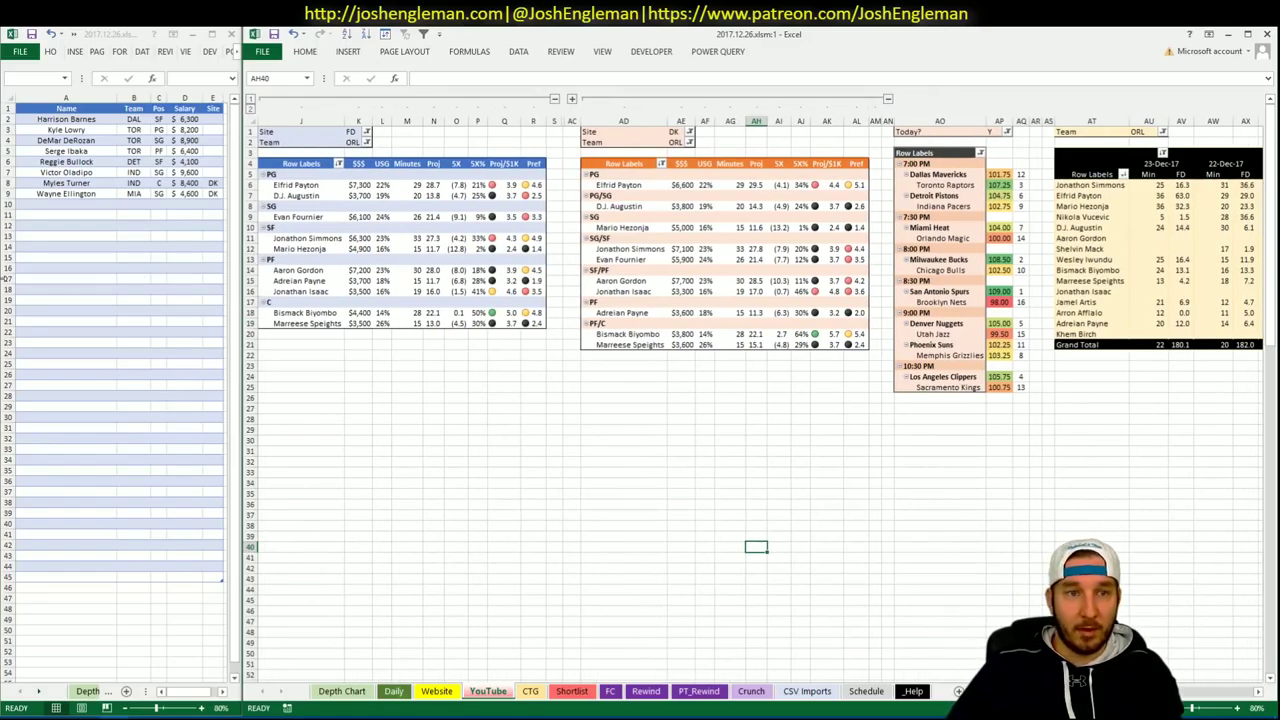
left_click(69, 204)
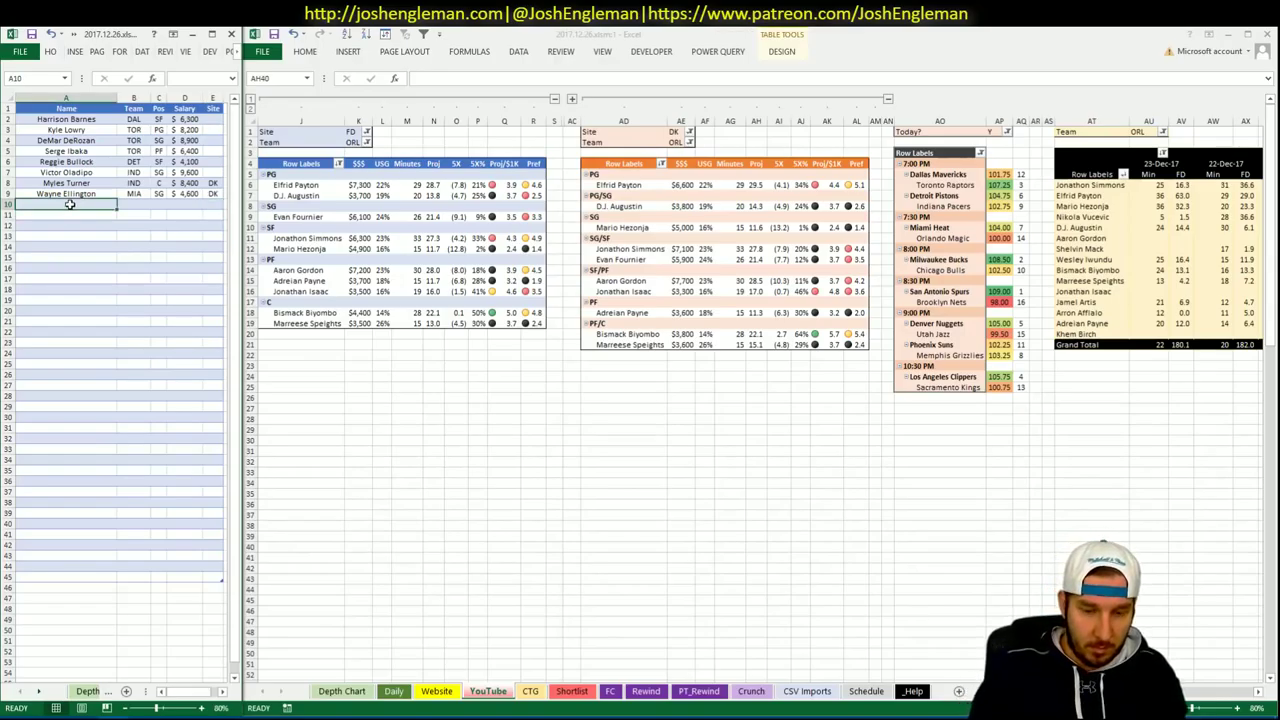
type("Jonathon Simmons")
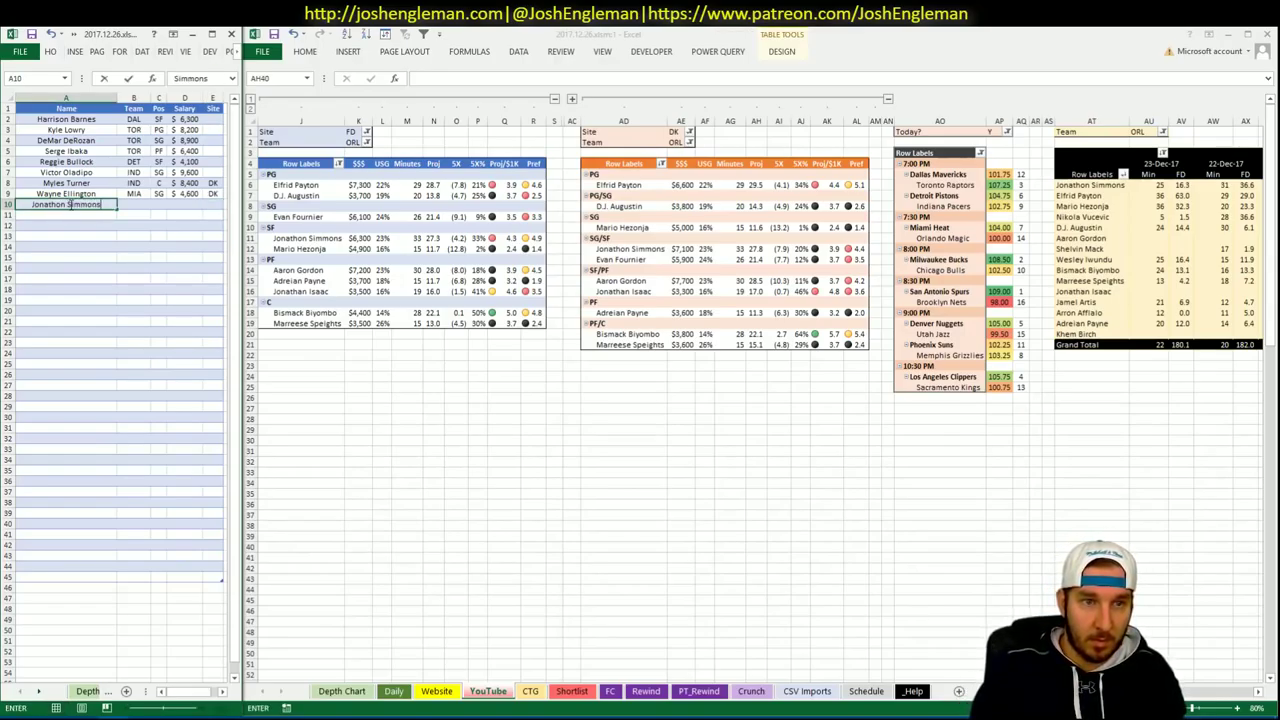
key("Tab")
key("Tab")
key("Tab")
key("Tab")
type("FD")
key("Return")
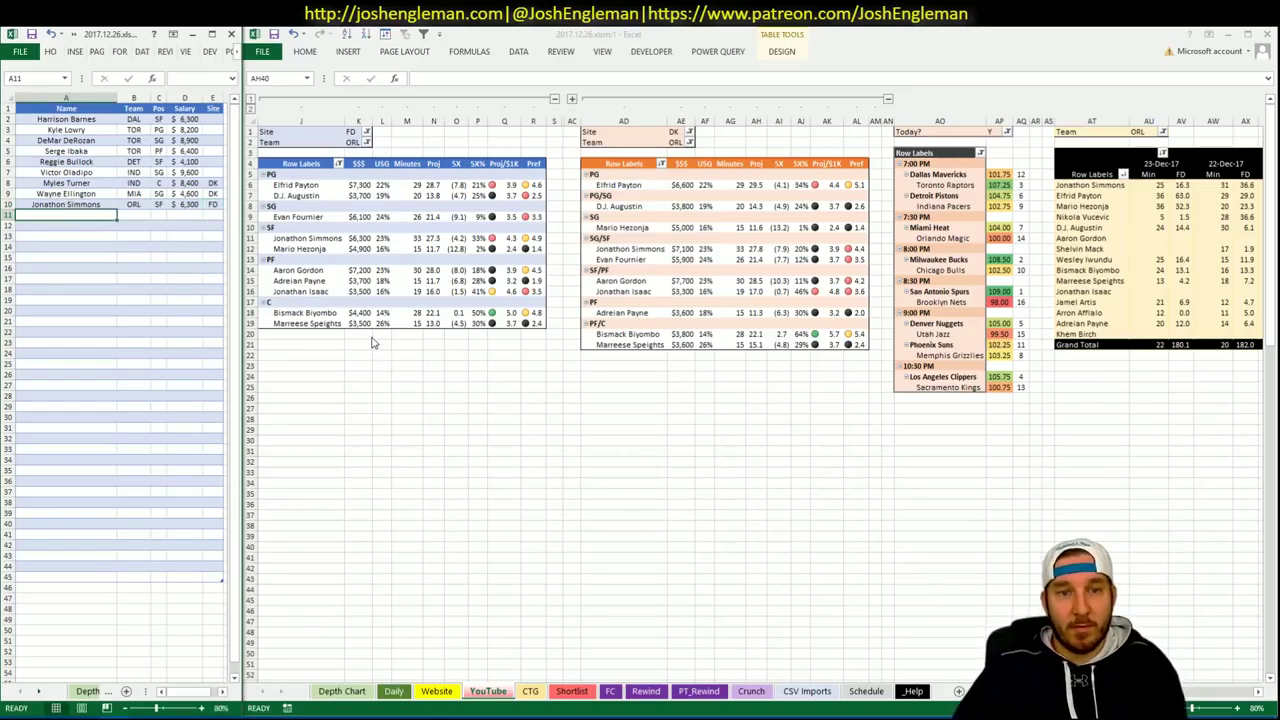
Add Bismack Biyombo to the shortlist in the first empty Name row.
left_click(704, 358)
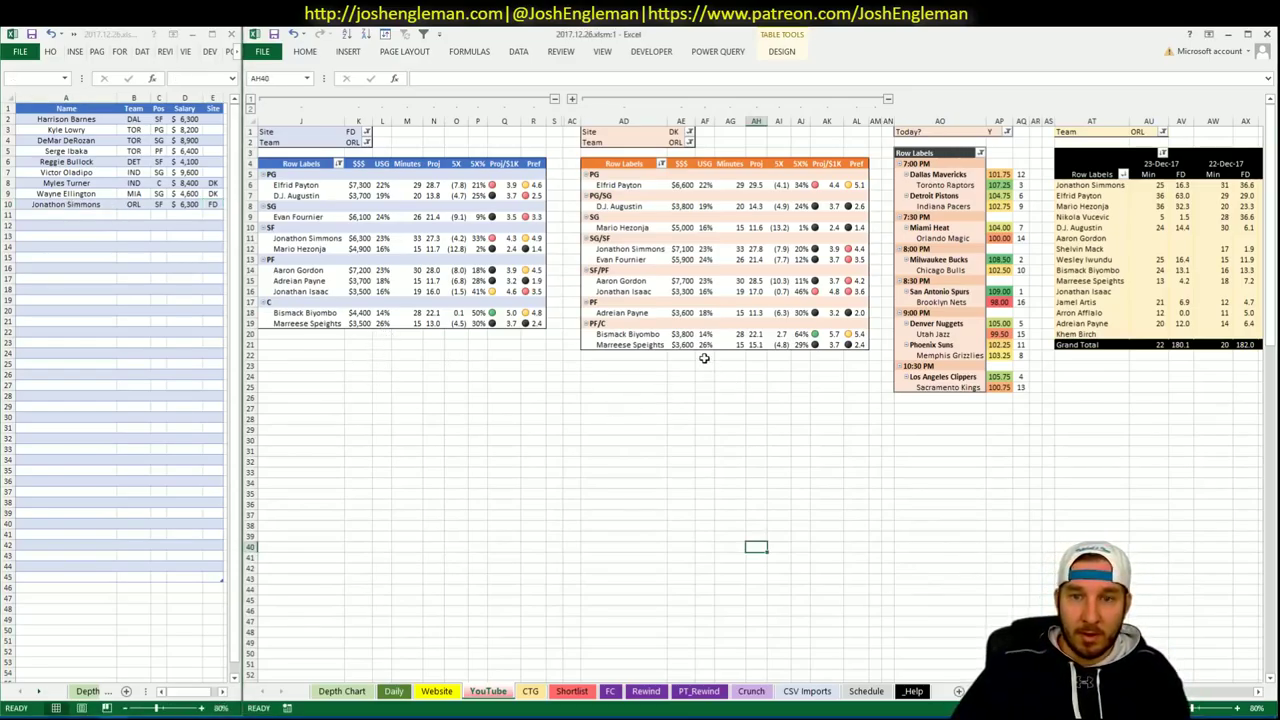
left_click(704, 358)
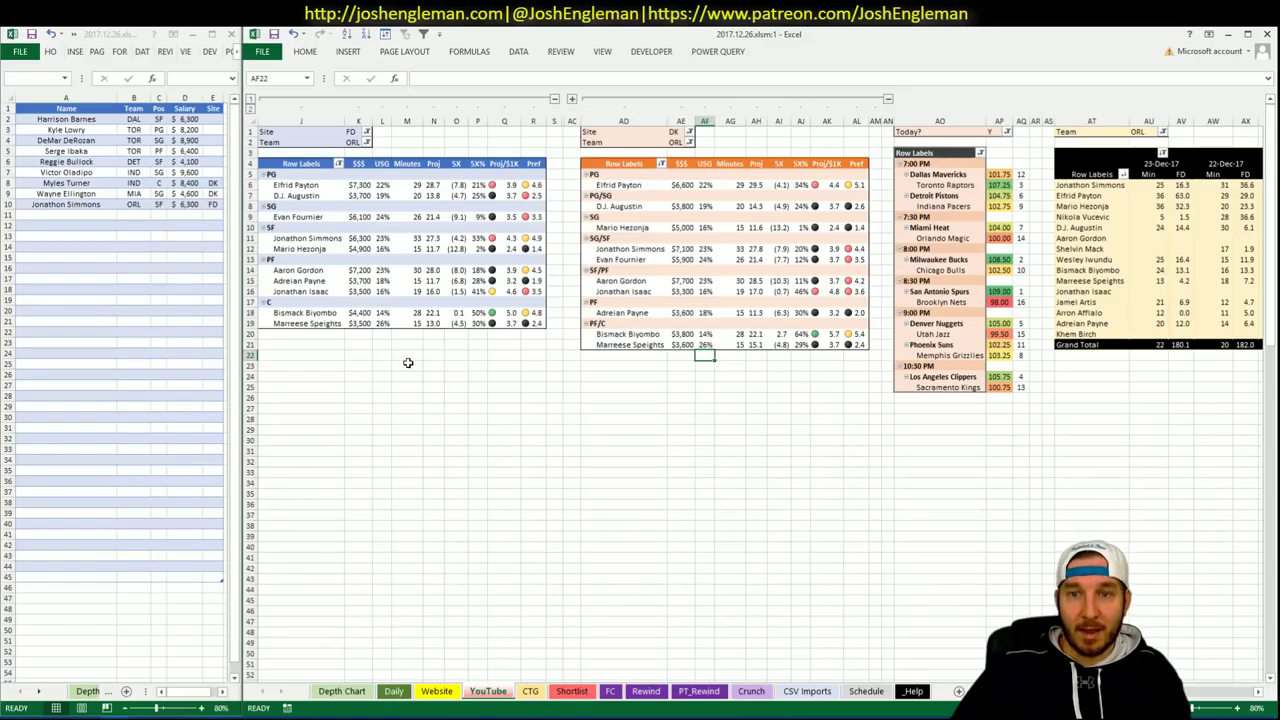
left_click(93, 215)
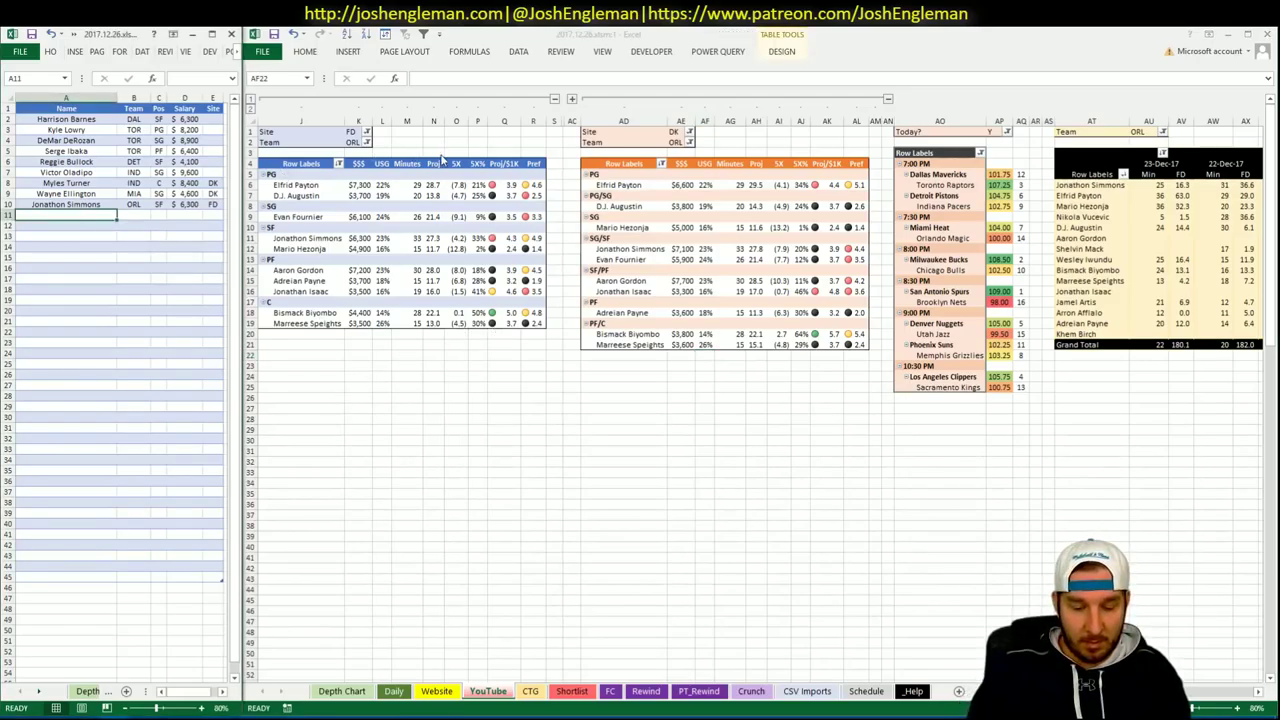
type("Bismack")
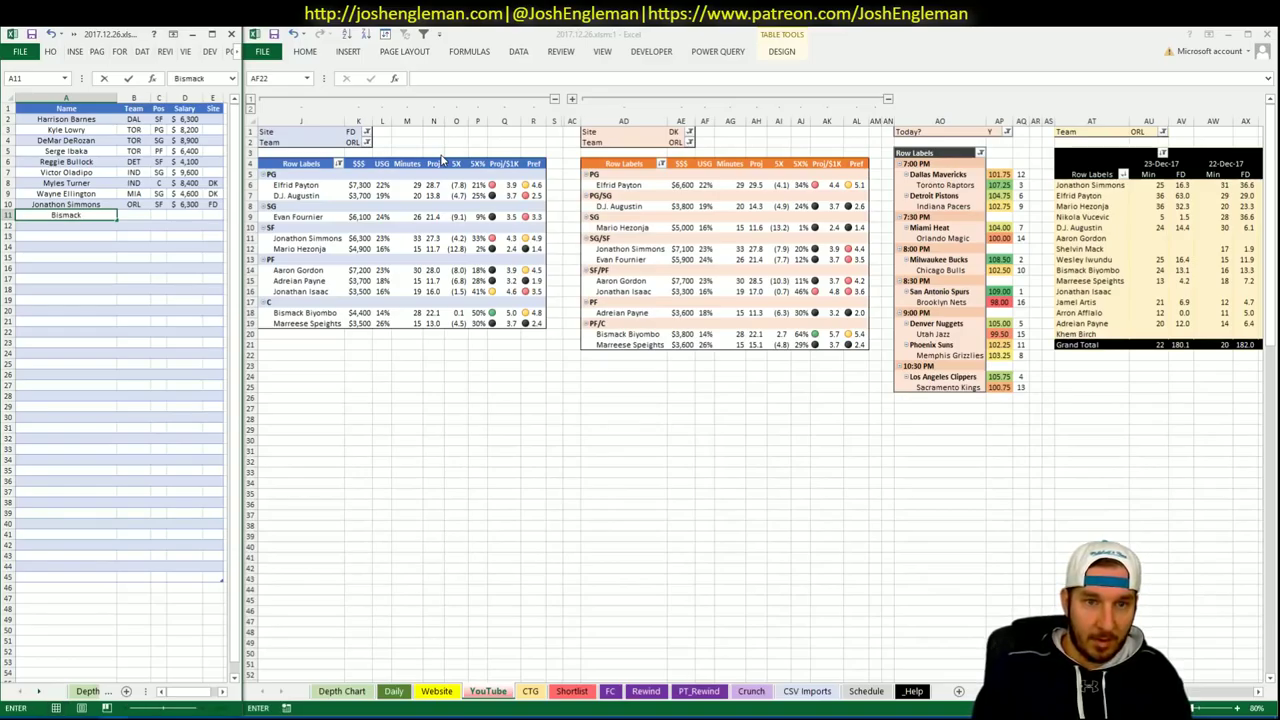
type(" Biyombo")
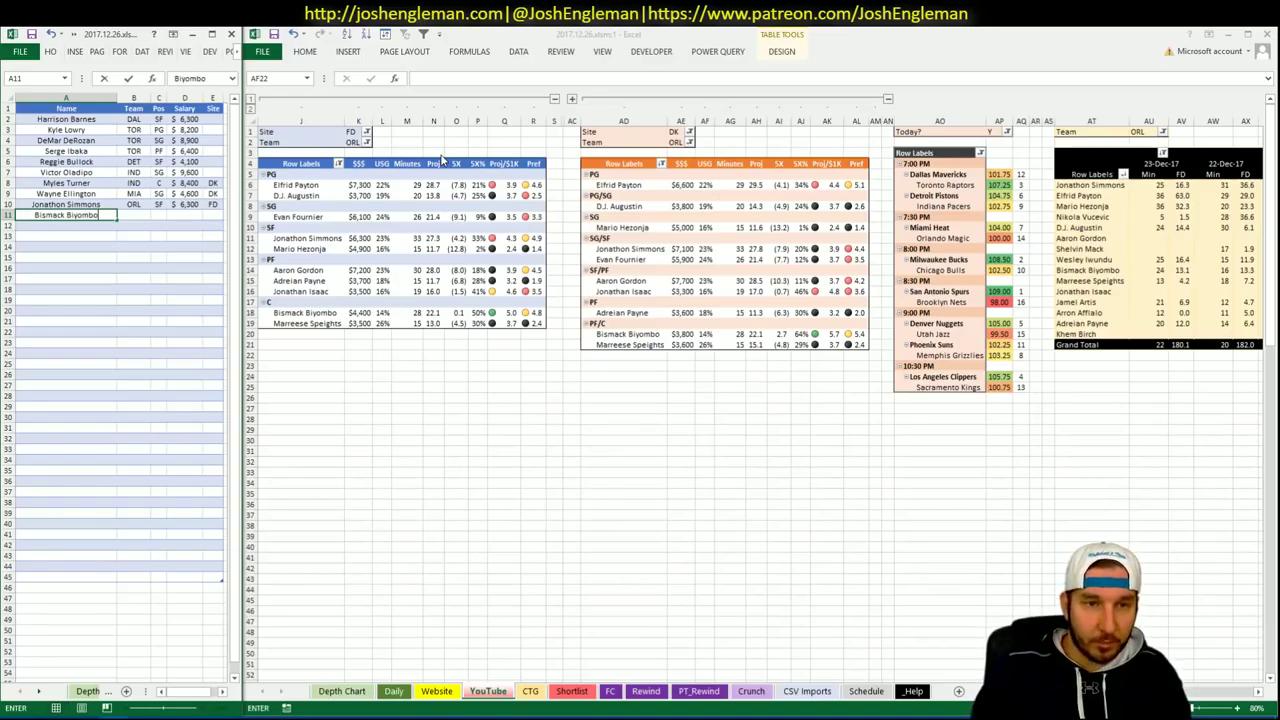
key("Return")
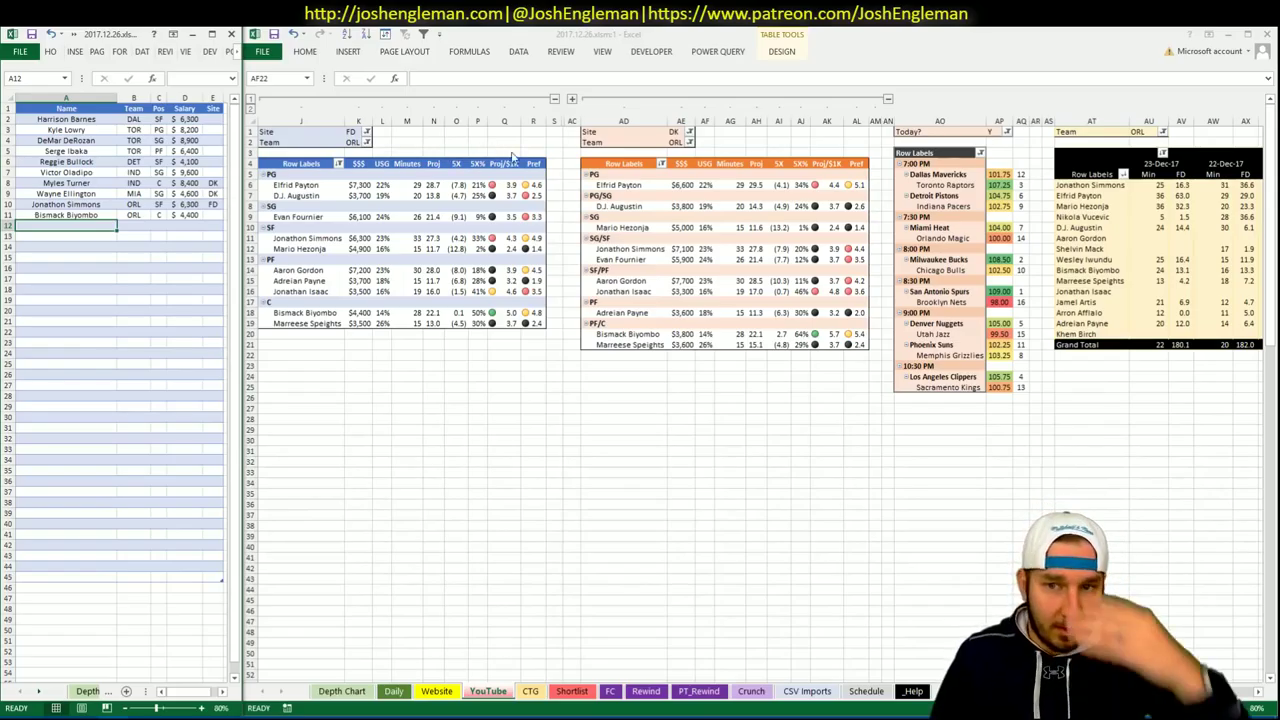
Filter the FanDuel and DraftKings projection tables and the recent-minutes table to team MIL.
left_click(352, 142)
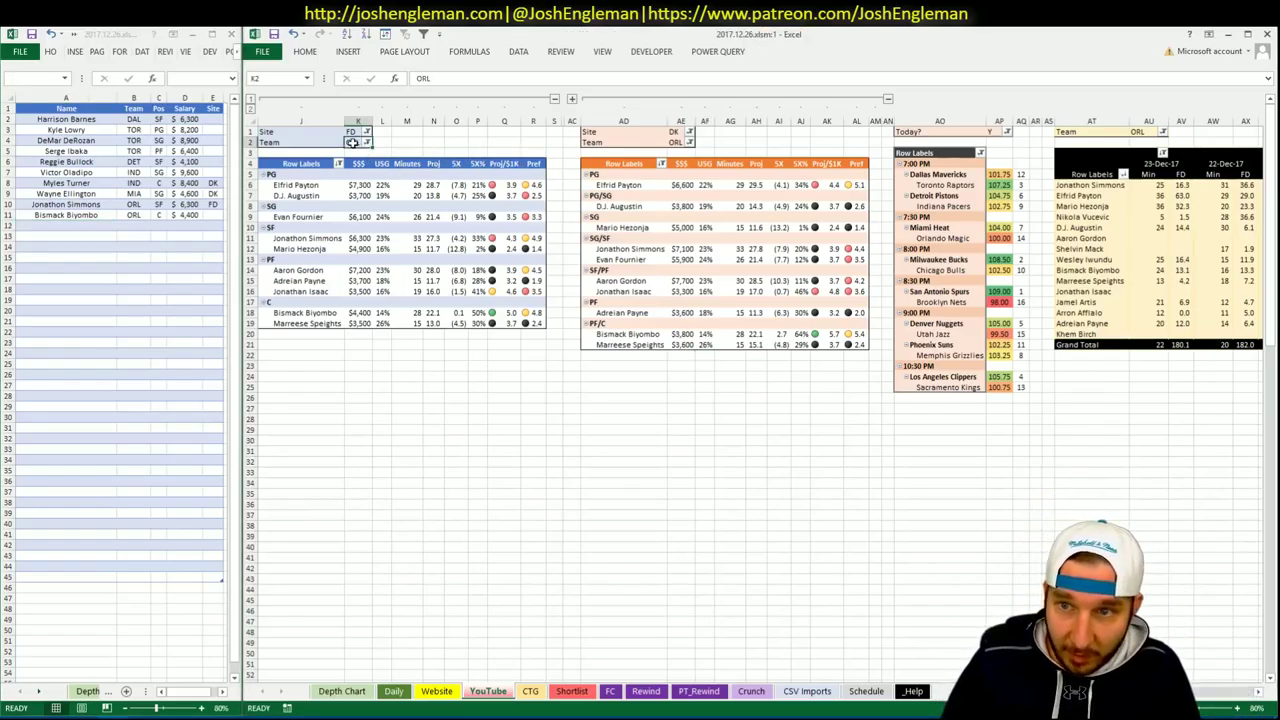
type("MIL")
key("Tab")
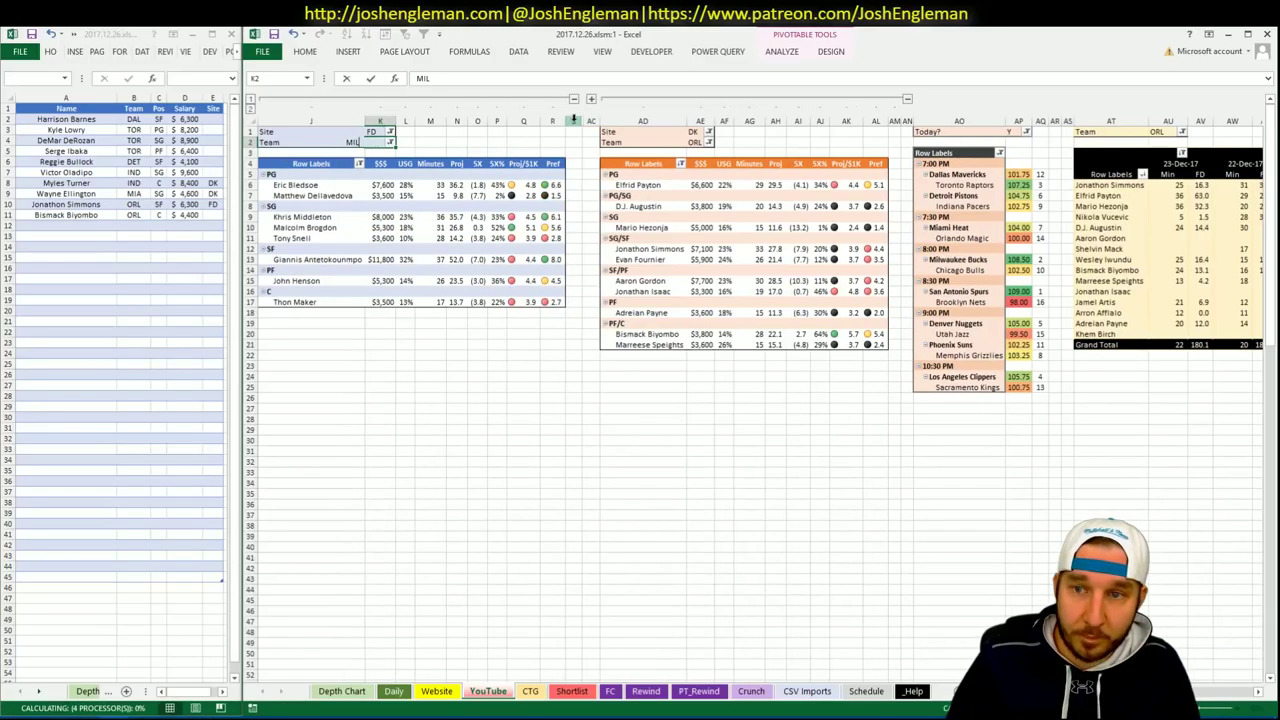
left_click(688, 142)
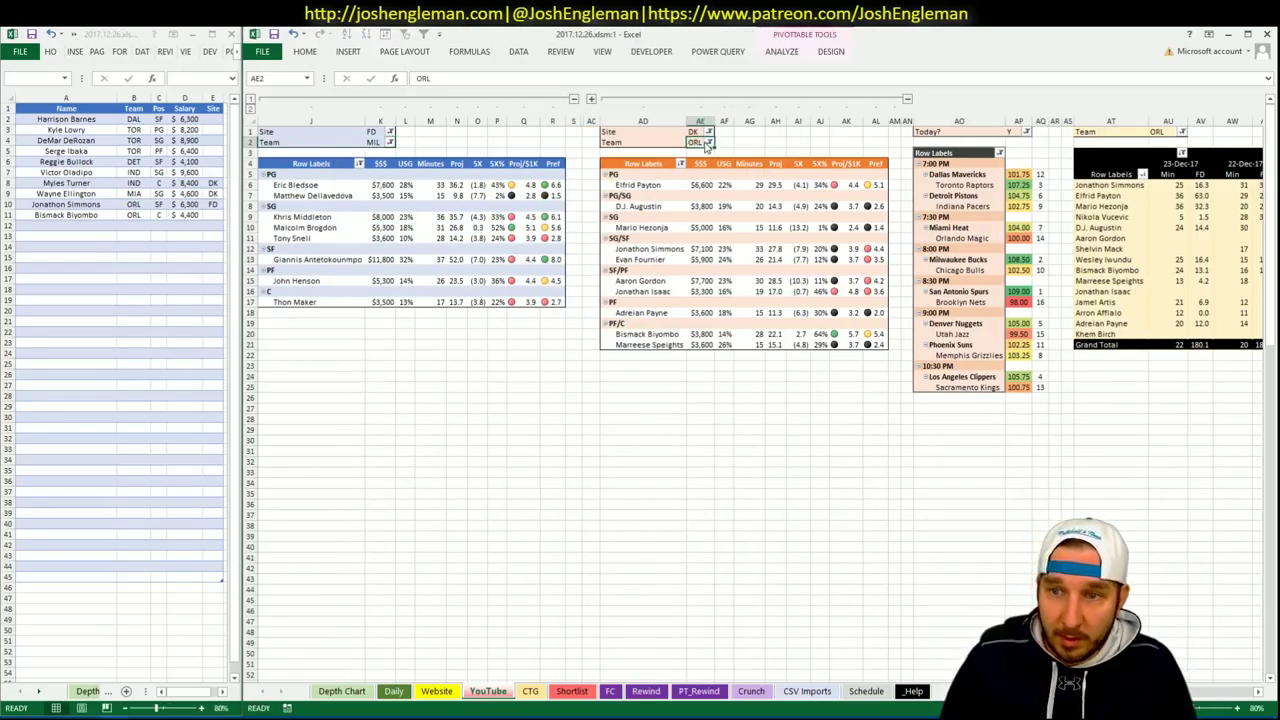
type("MIL")
key("Return")
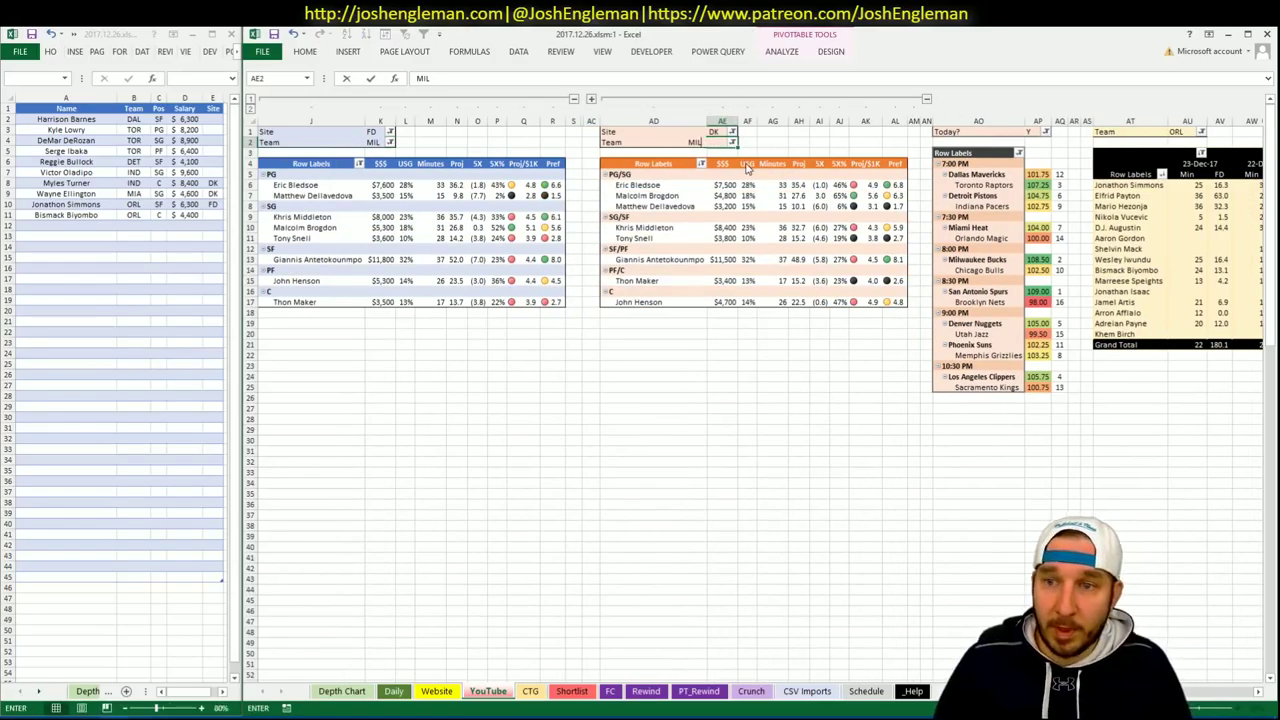
left_click(1183, 132)
type("MIL")
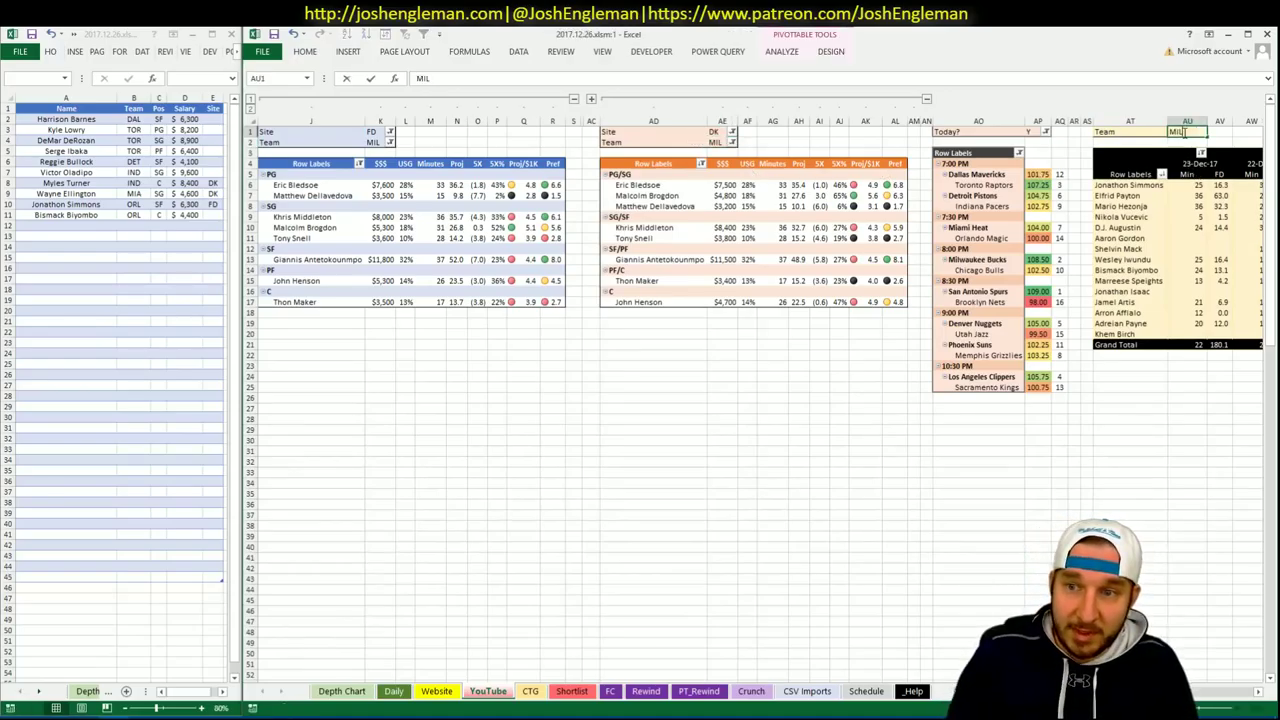
key("Return")
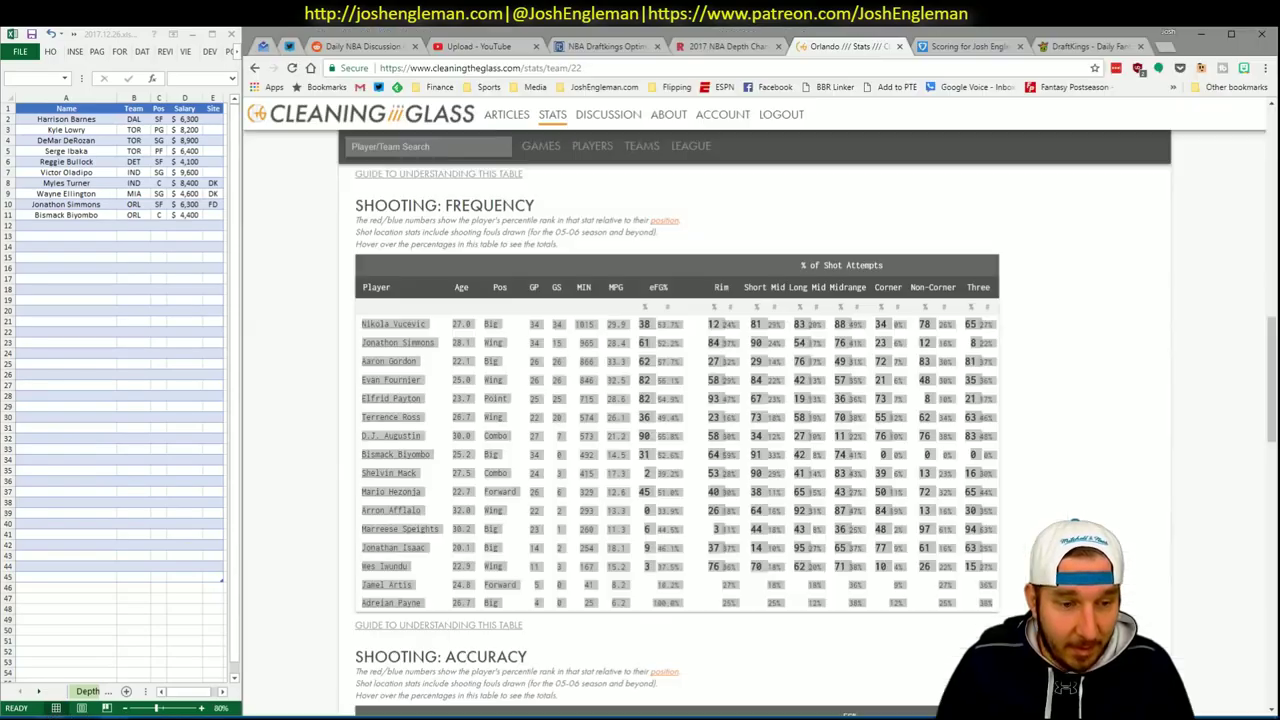
Switch to Cleaning the Glass, search for the Milwaukee Bucks and open the team's stats page.
key("alt+Tab")
left_click(428, 145)
type("mil")
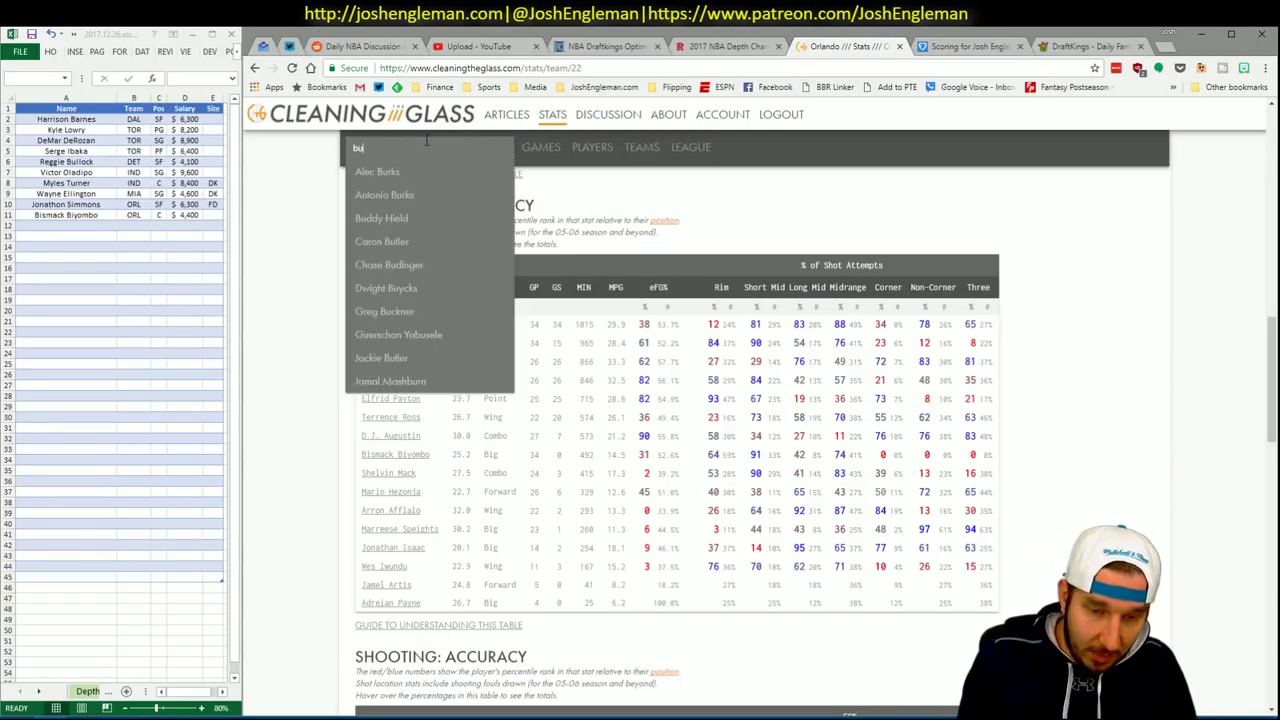
key("Return")
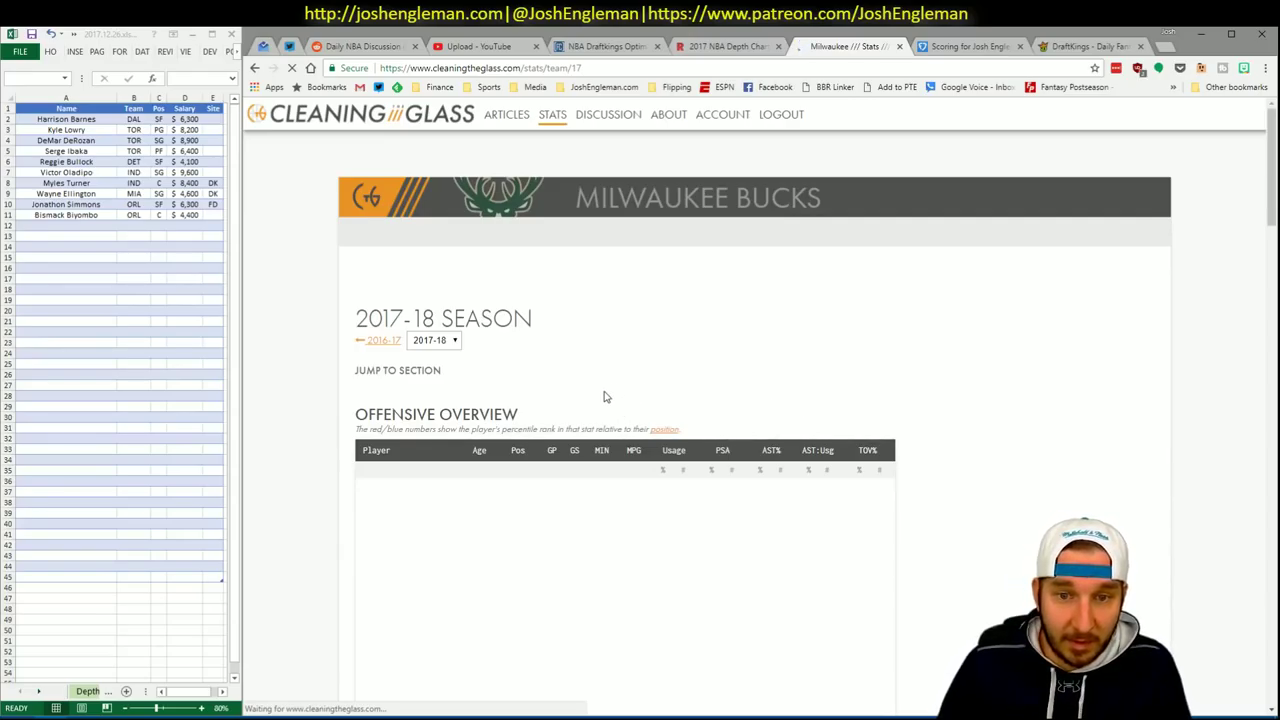
Copy Milwaukee's player rows from the Shooting: Frequency table and switch back to the Excel workbook.
scroll(560, 390, "down", 1)
left_click(538, 354)
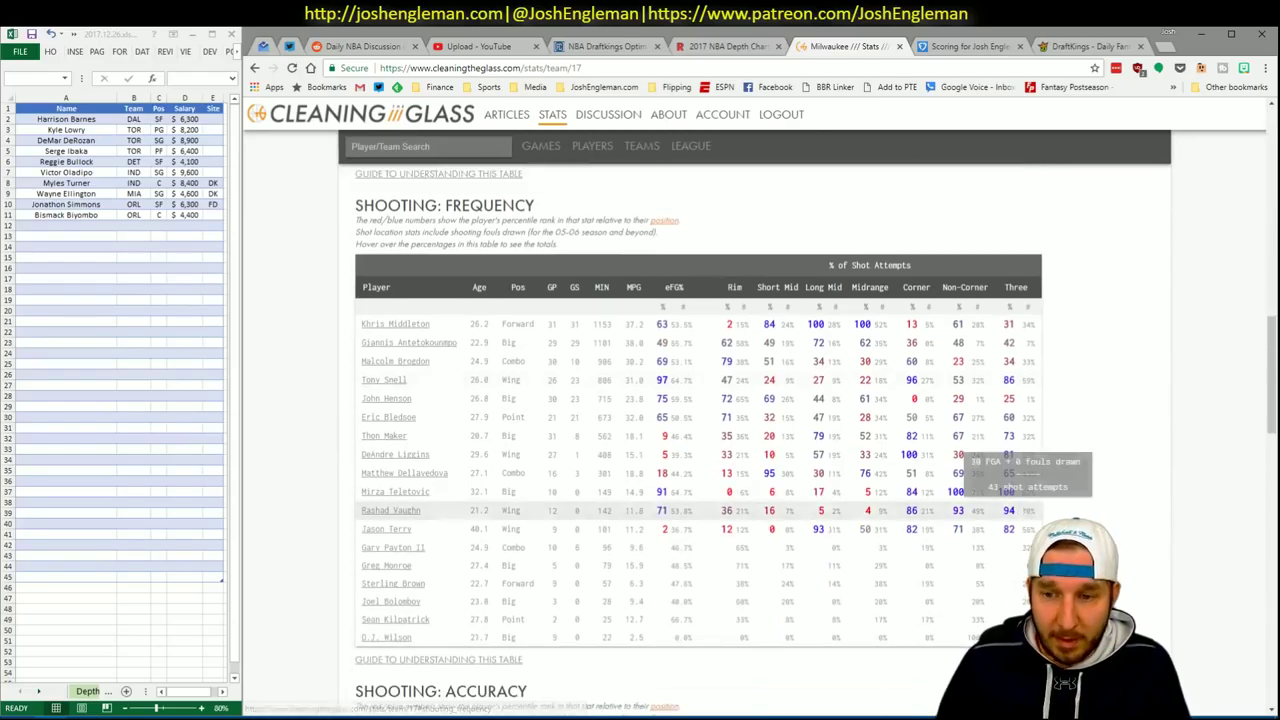
left_click_drag(990, 635, 366, 323)
key("alt+Tab")
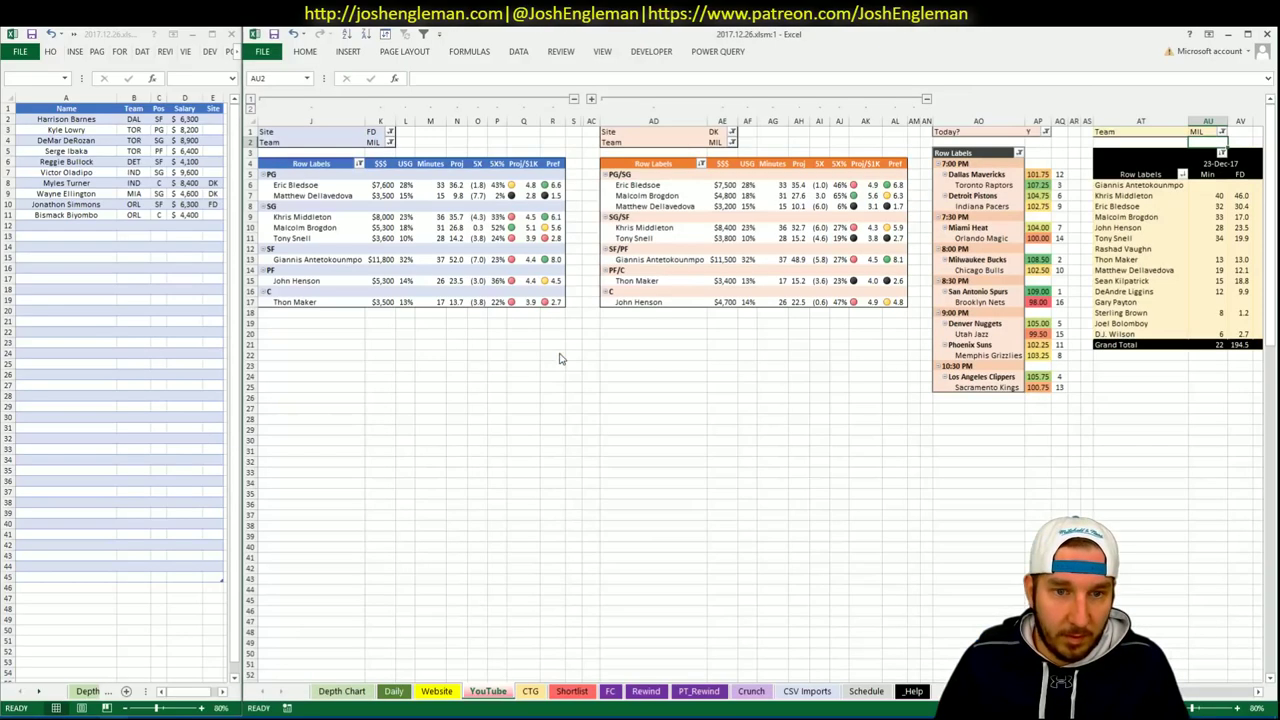
Refresh the CTG sheet with Milwaukee's shooting data and set the opponent to CHI.
left_click(530, 691)
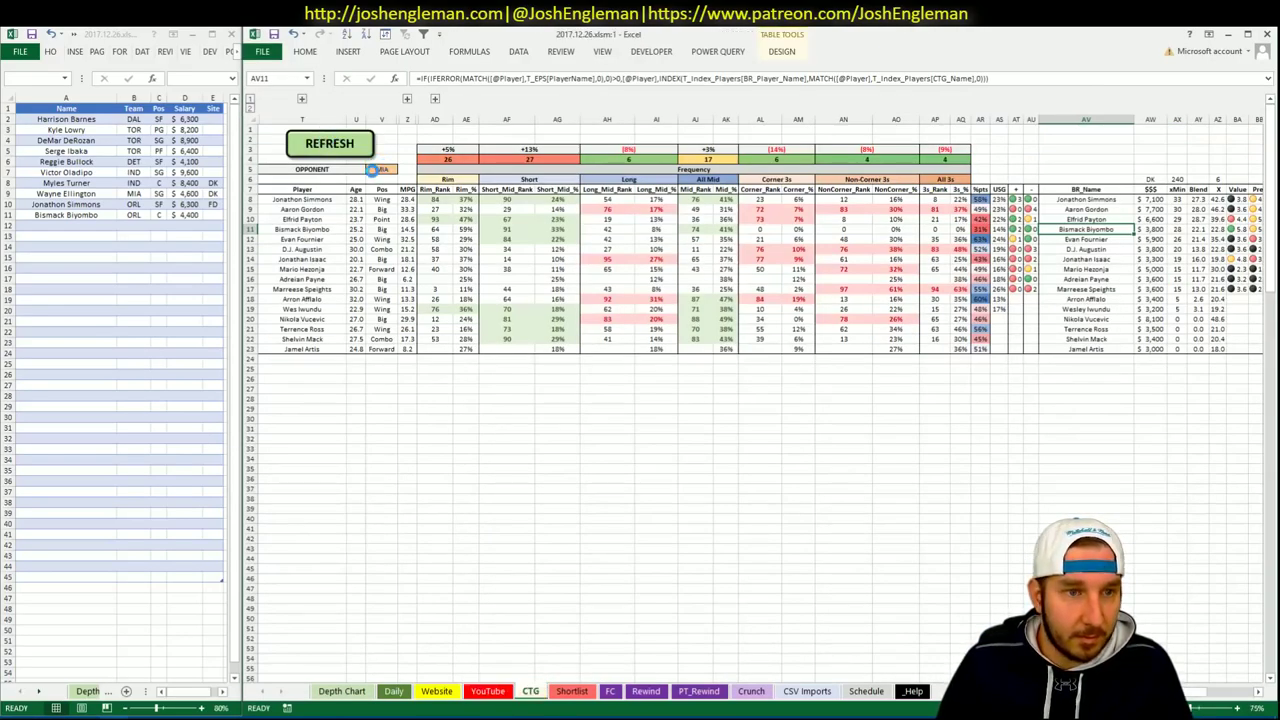
left_click(378, 169)
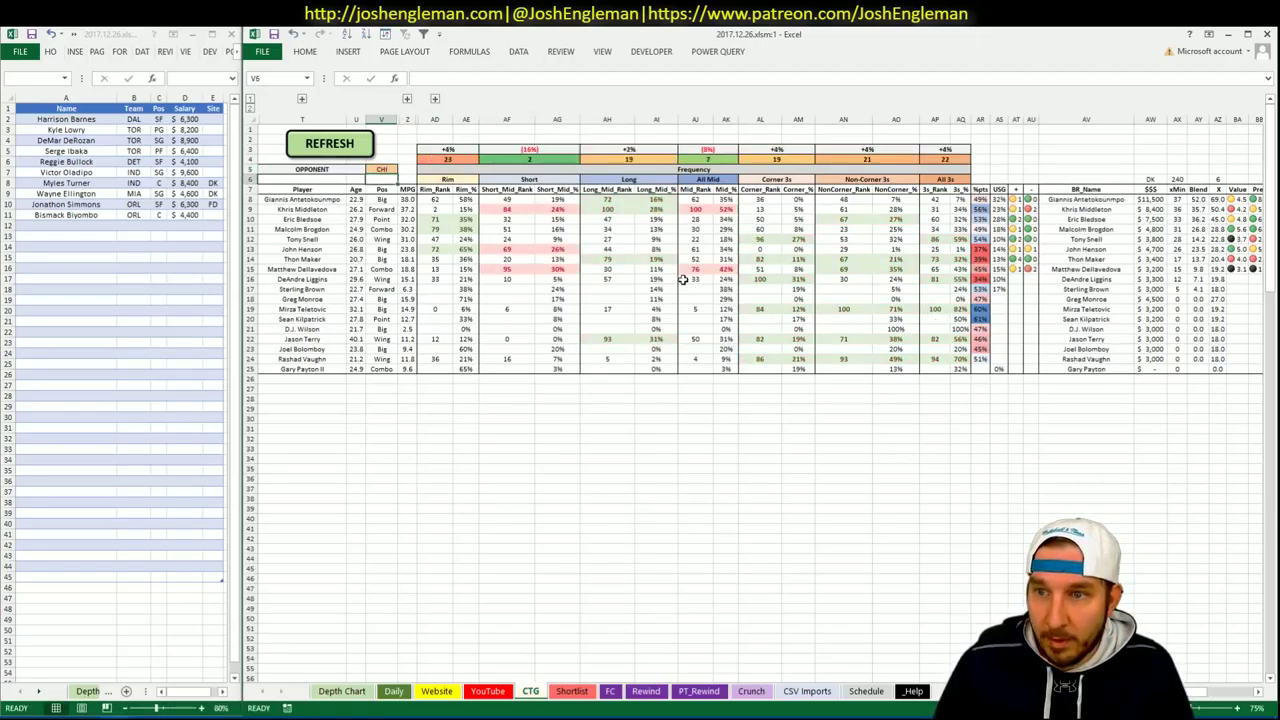
key("Return")
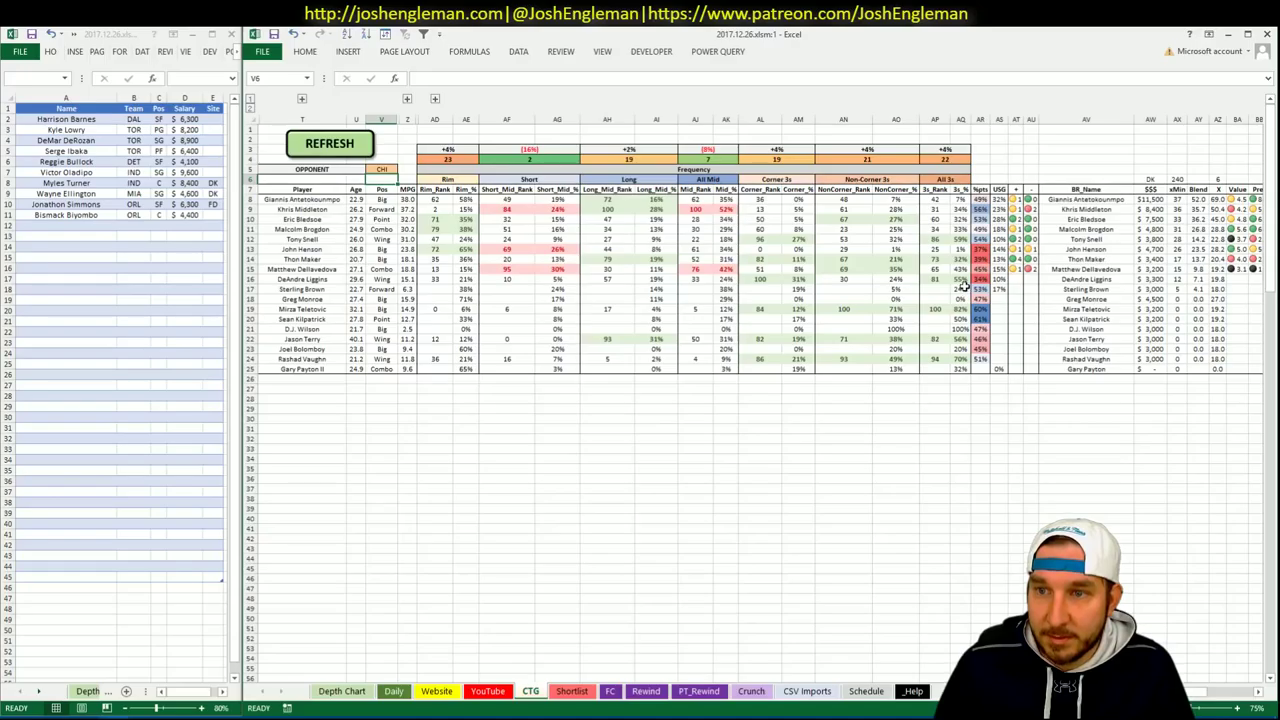
Return to the YouTube sheet and add Giannis Antetokounmpo to the shortlist in the first empty Name row.
left_click(487, 691)
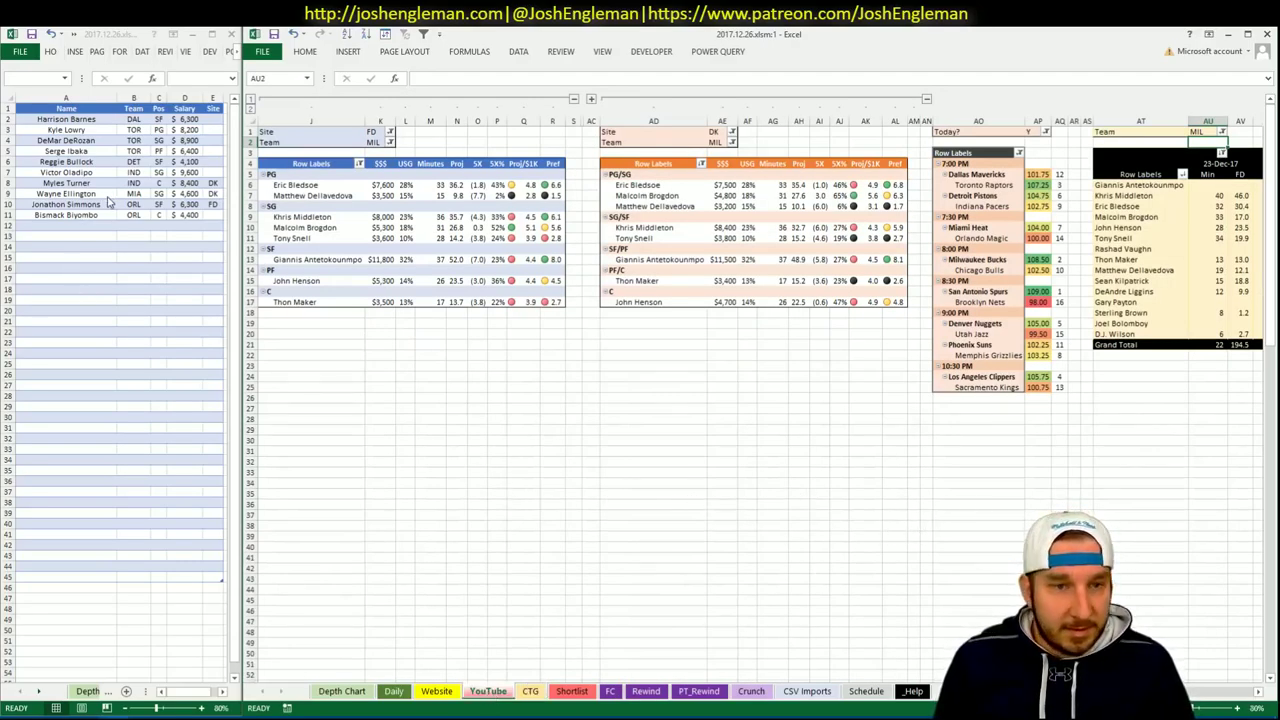
left_click(92, 228)
type("Gianni")
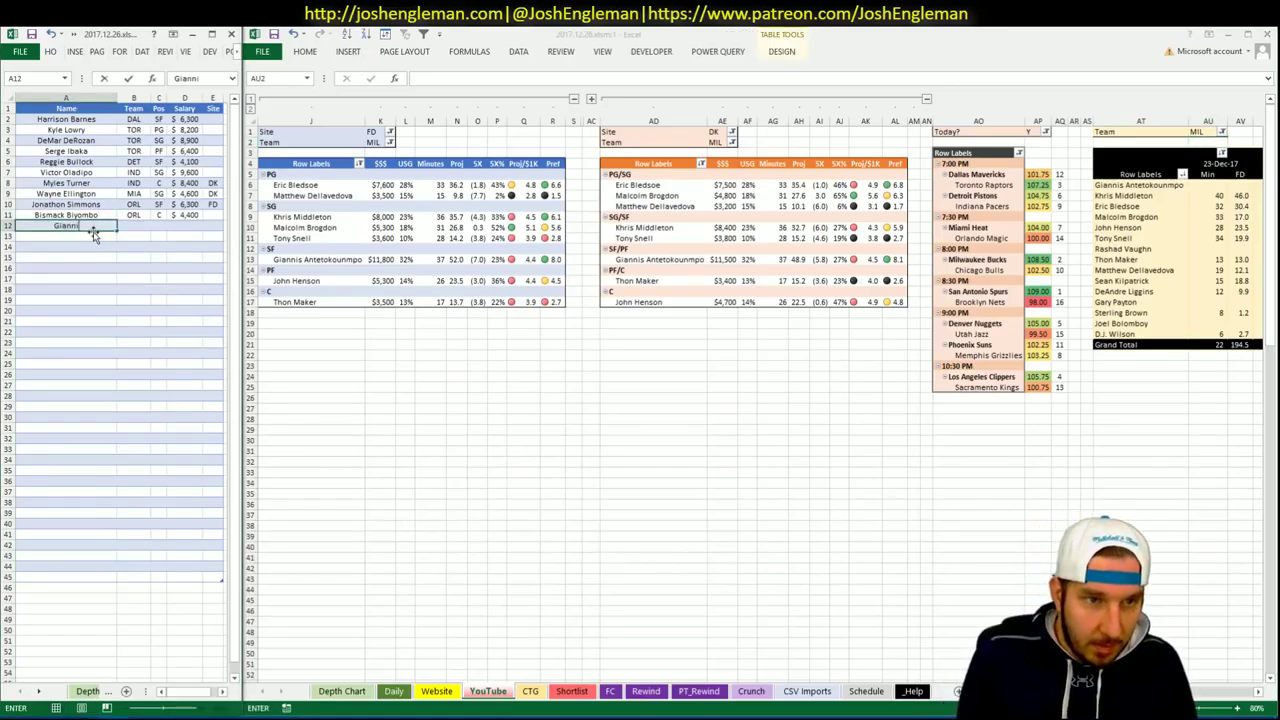
type("s Antetokounm")
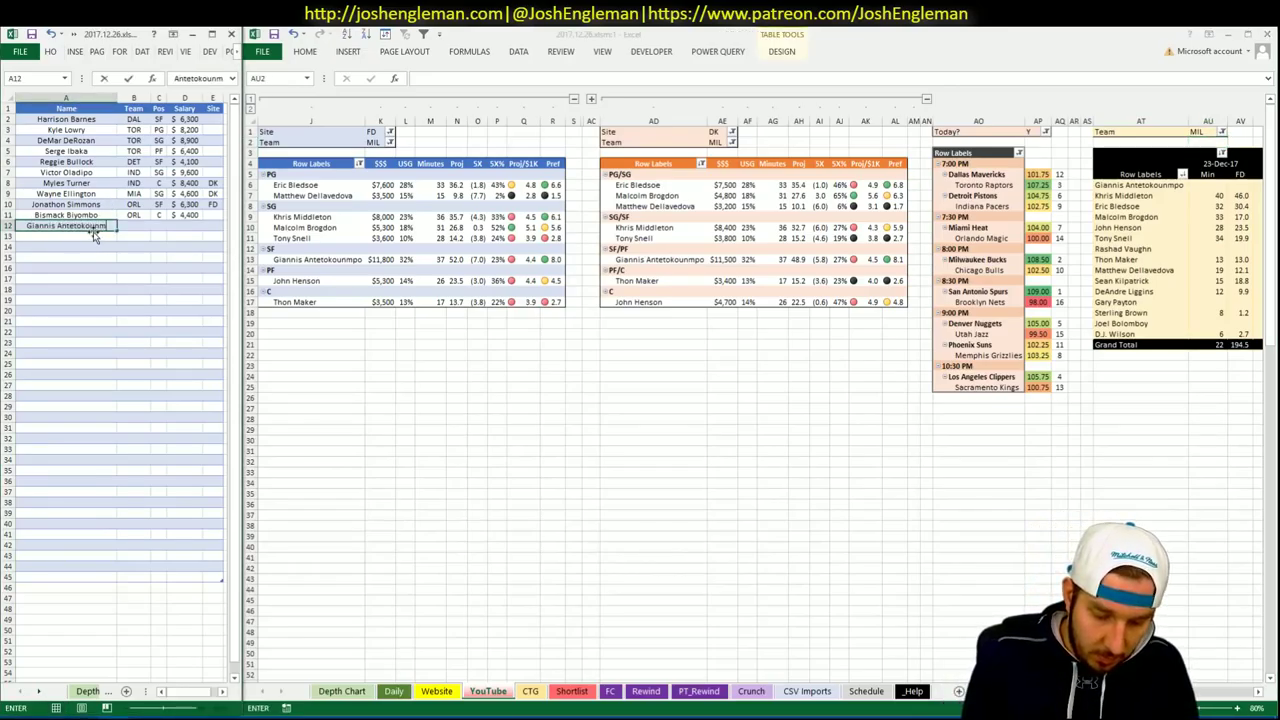
type("po")
key("Return")
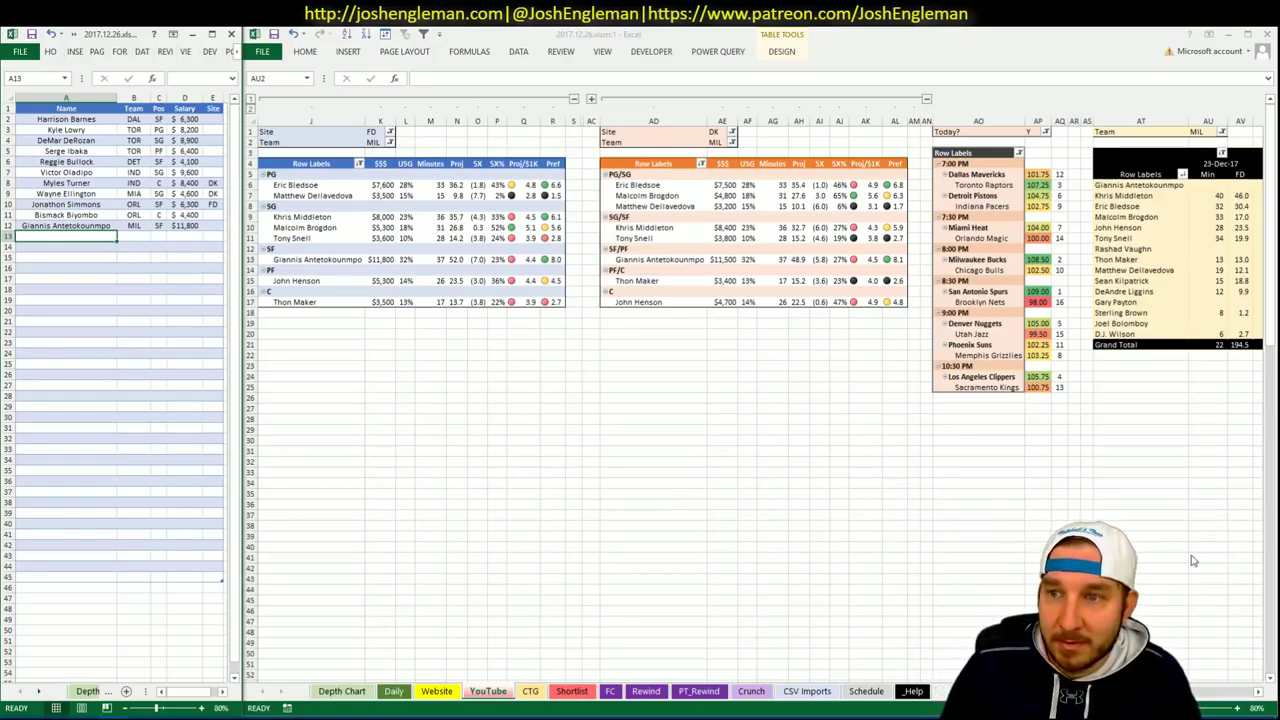
Check Milwaukee's recent game minutes against the projections and add Malcolm Brogdon to the shortlist in the first empty Name row.
scroll(750, 400, "right", 3)
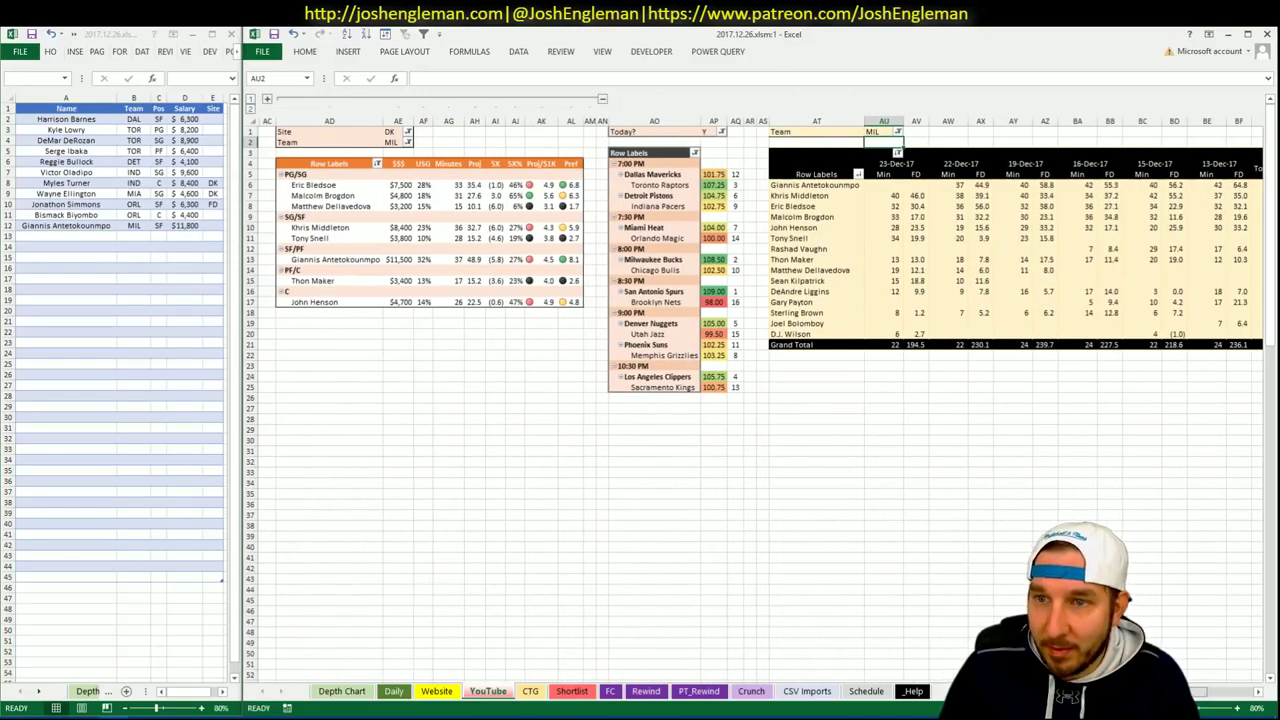
scroll(750, 400, "left", 3)
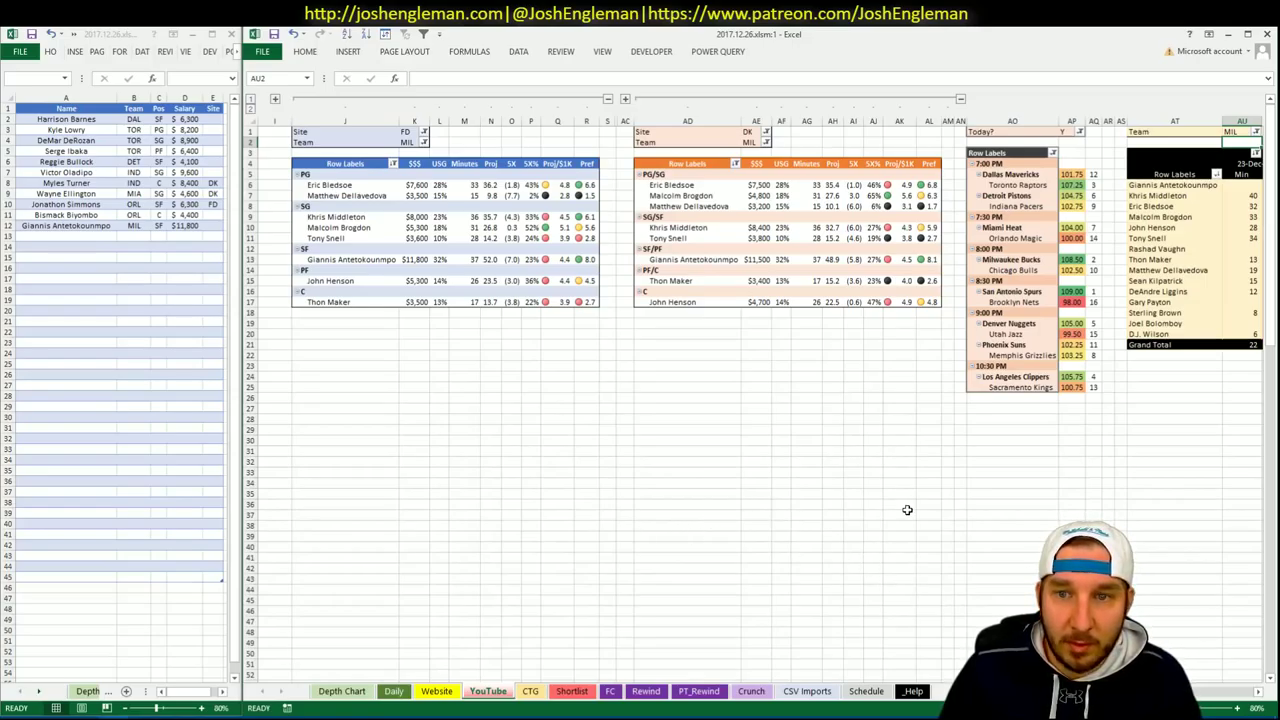
scroll(750, 400, "right", 4)
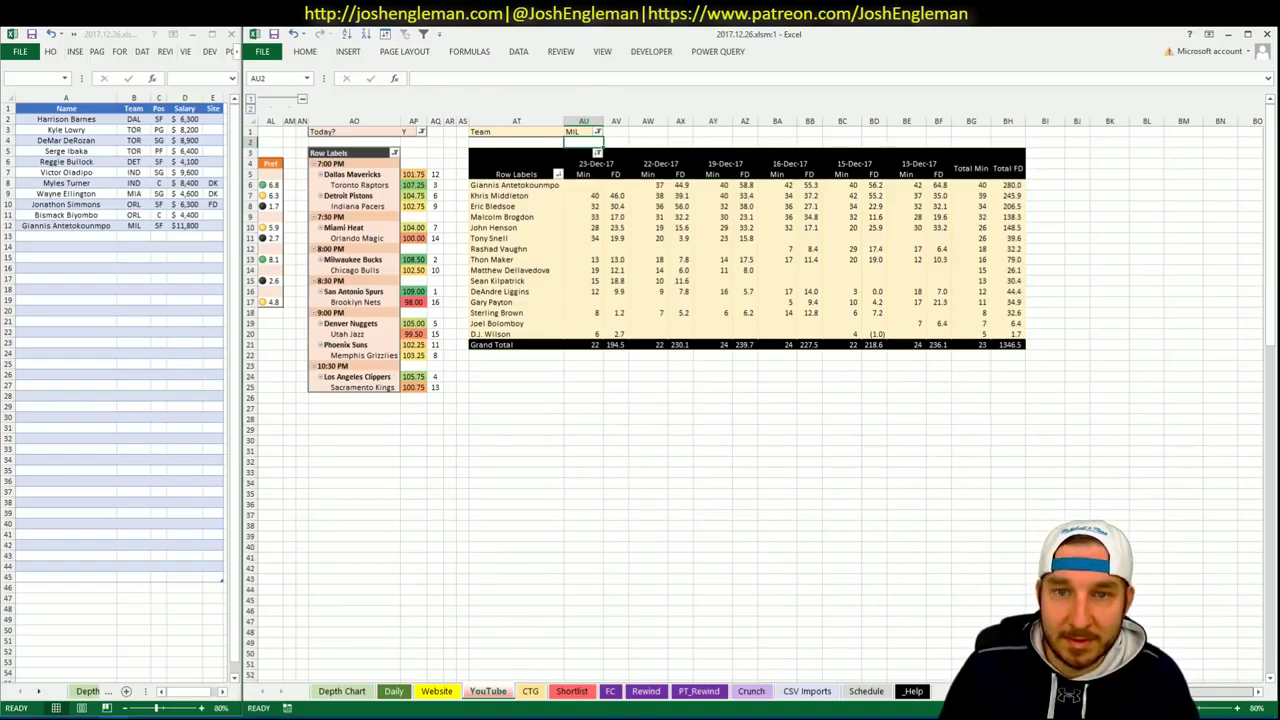
scroll(760, 400, "left", 4)
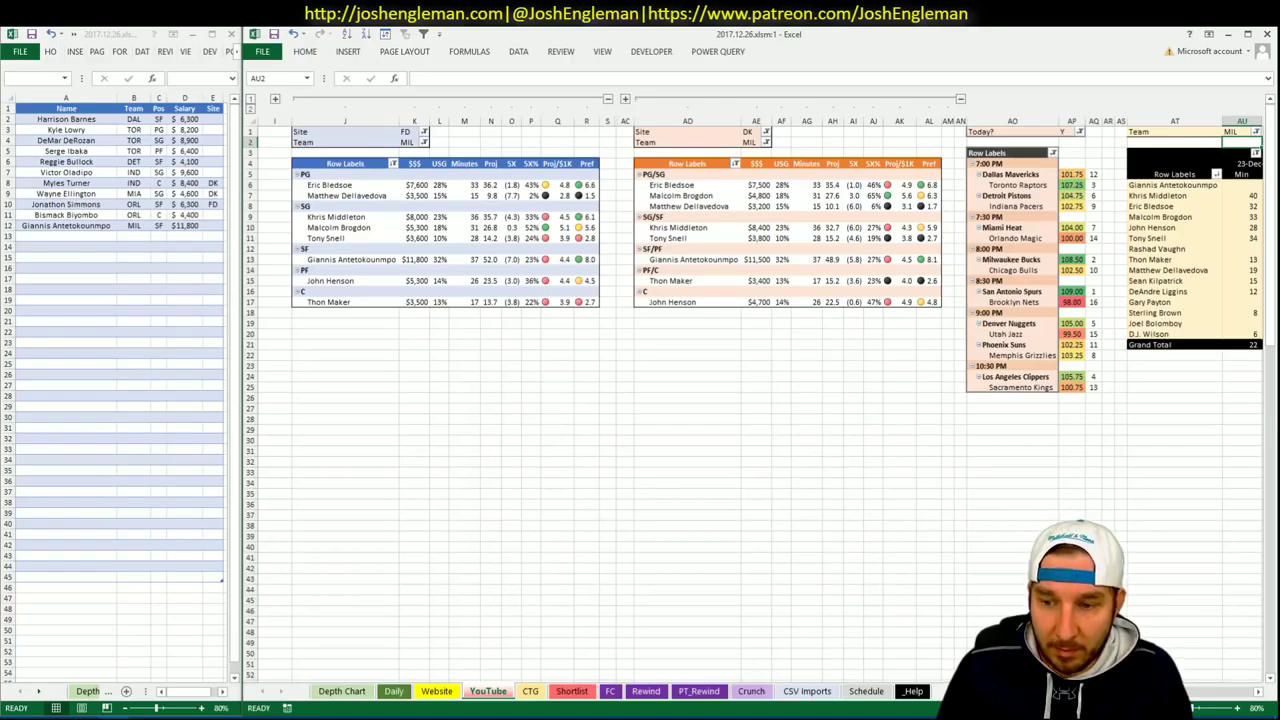
left_click(1217, 689)
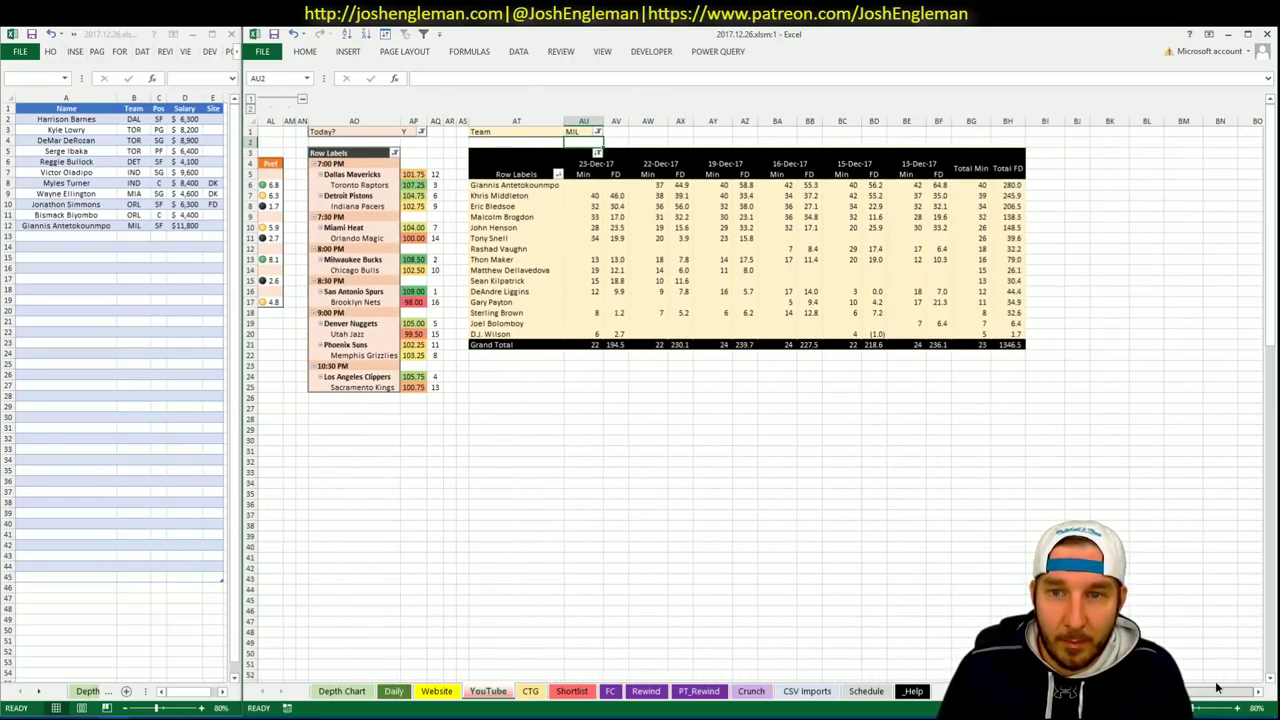
left_click_drag(1217, 689, 1188, 688)
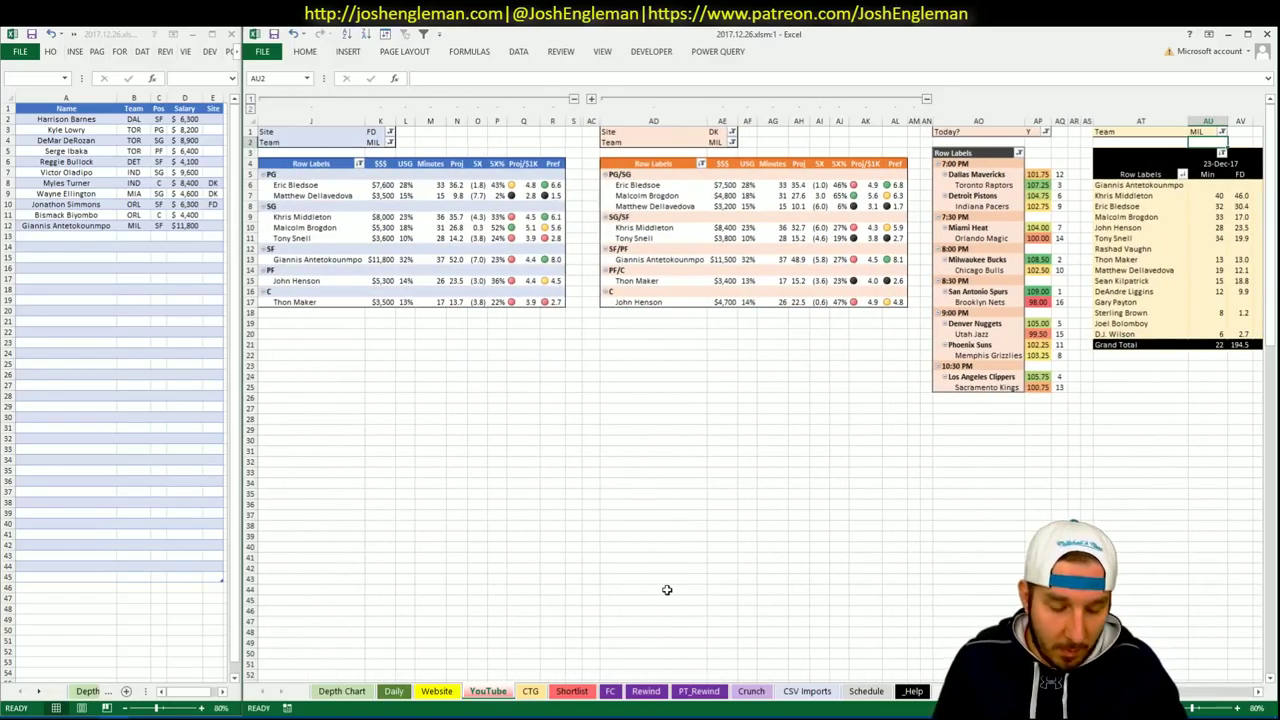
left_click(85, 236)
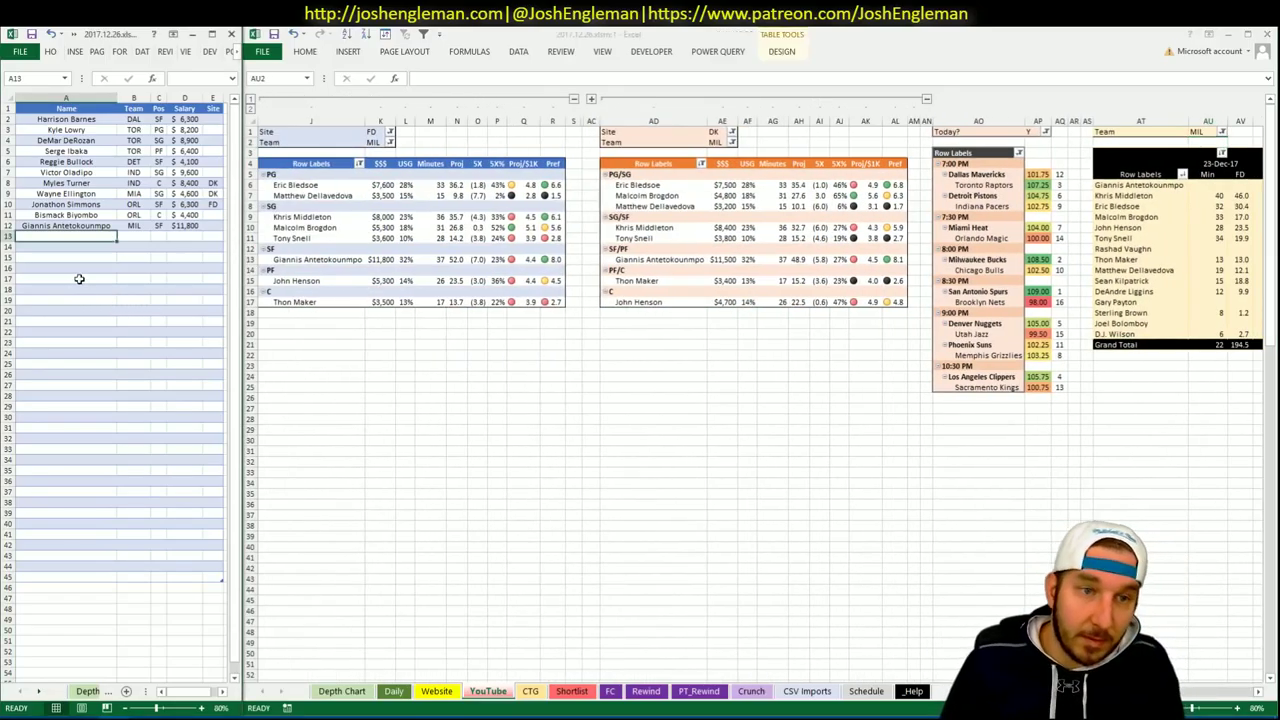
type("Malcolm B")
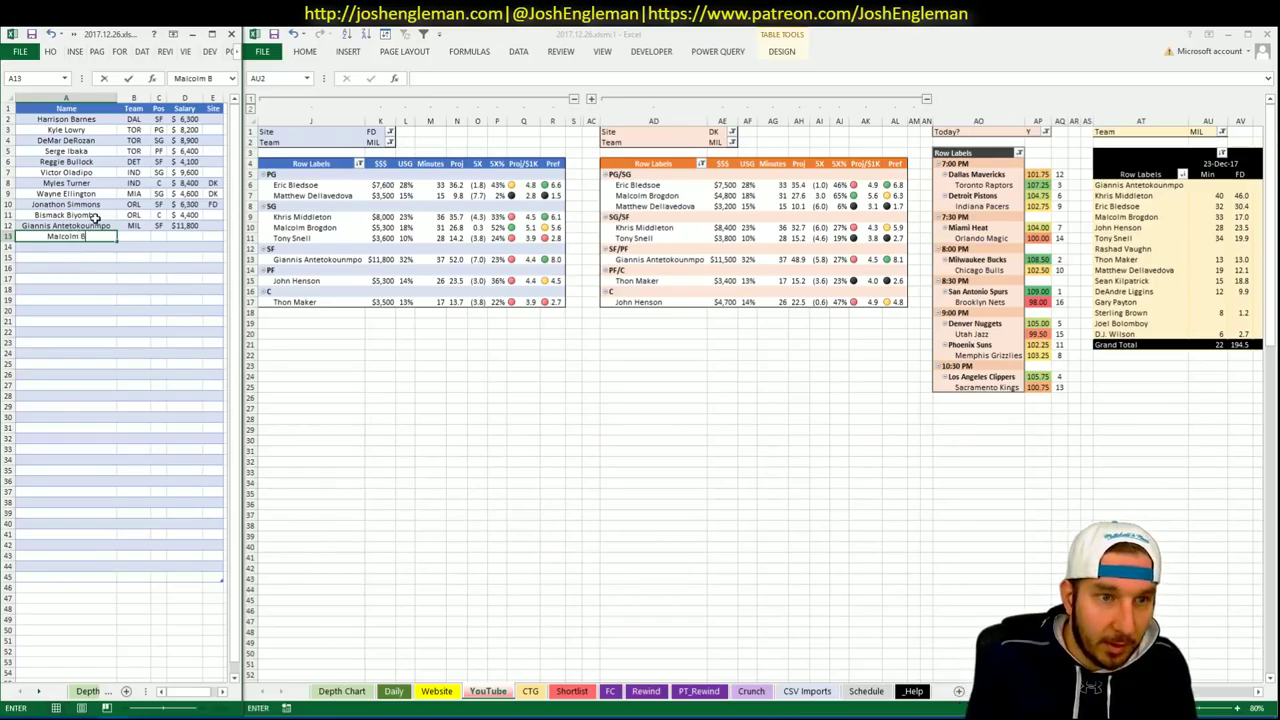
type("rogdon")
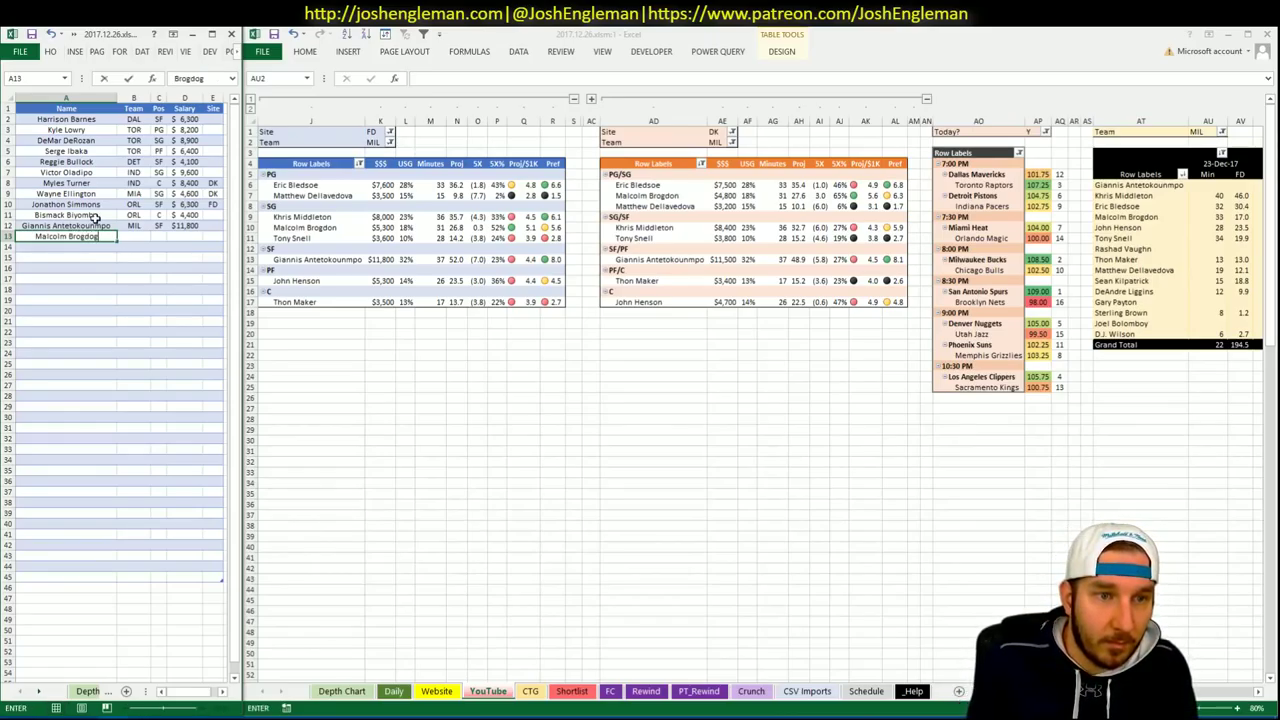
key("Return")
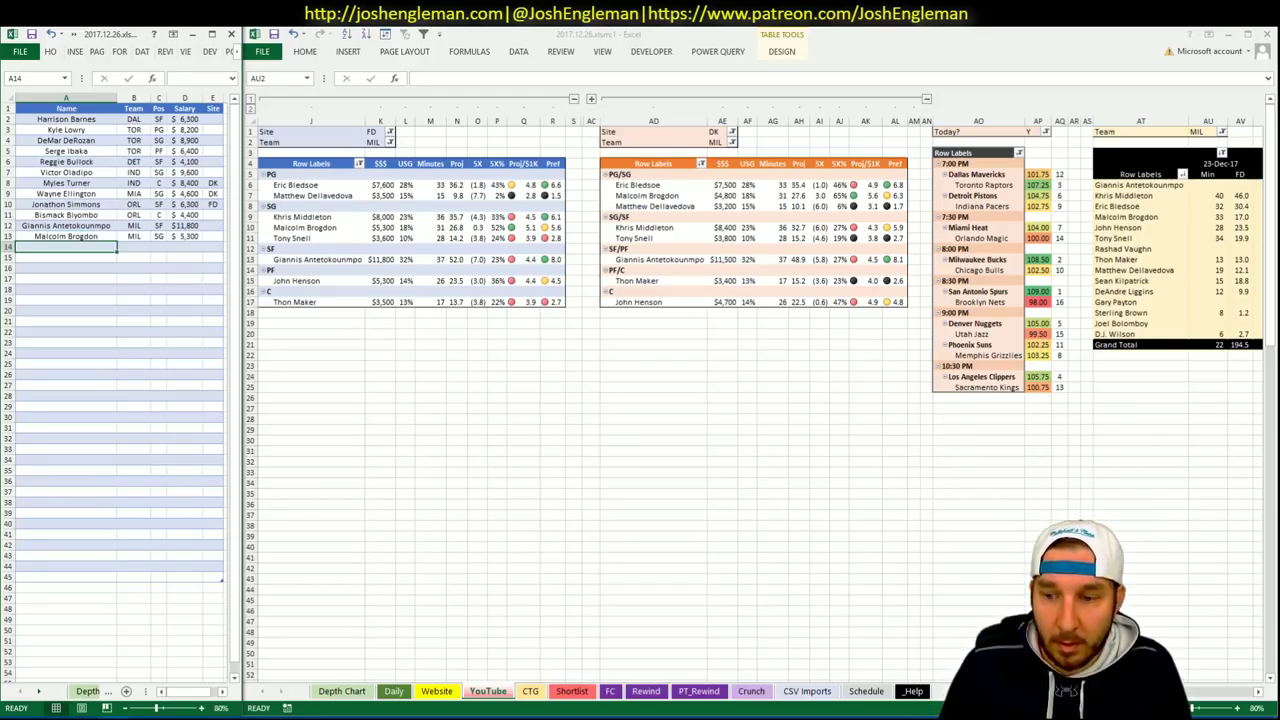
Set the Team filter to CHI in the FD projections, DK projections and recent minutes tables.
scroll(814, 537, "right", 3)
scroll(814, 537, "left", 4)
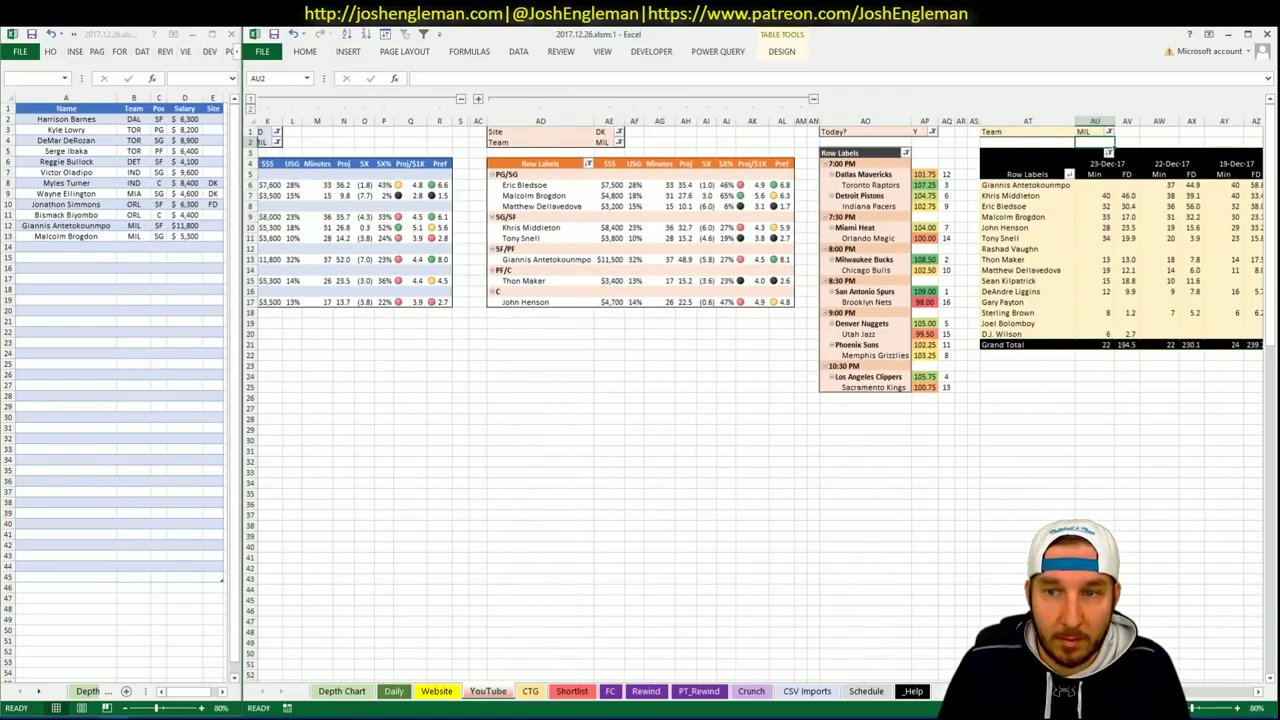
left_click(408, 141)
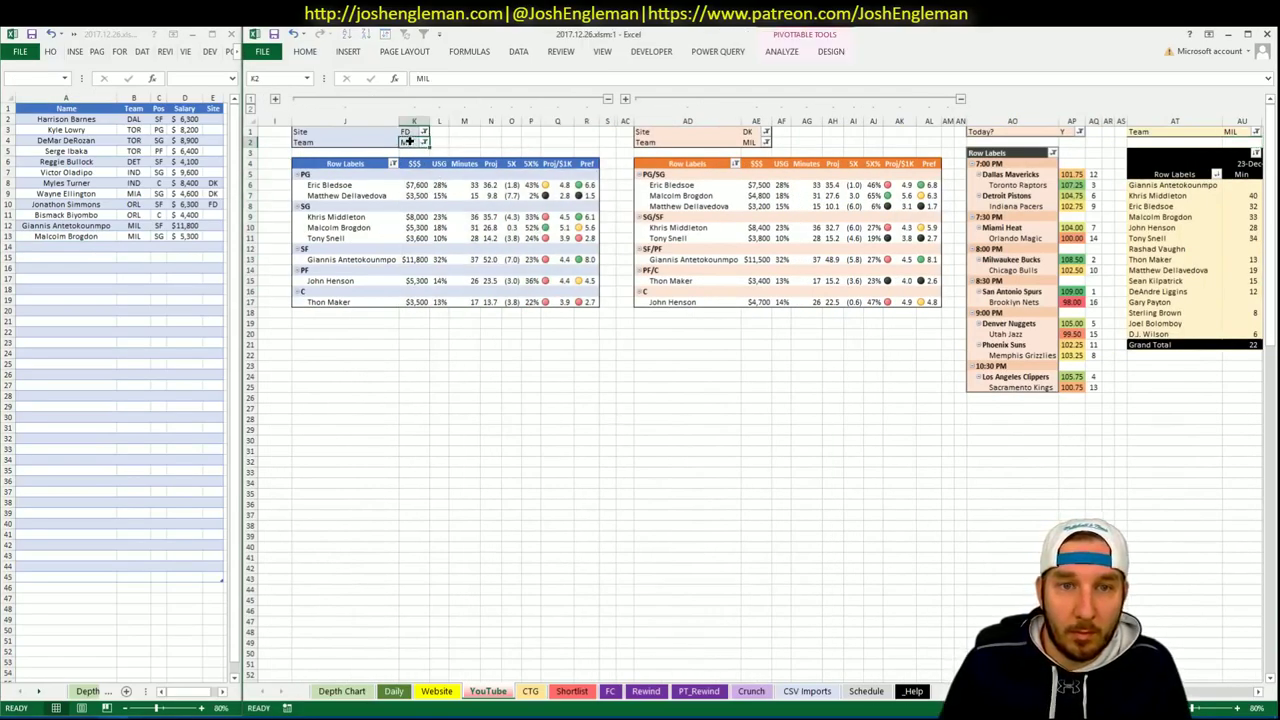
type("CHI")
key("Return")
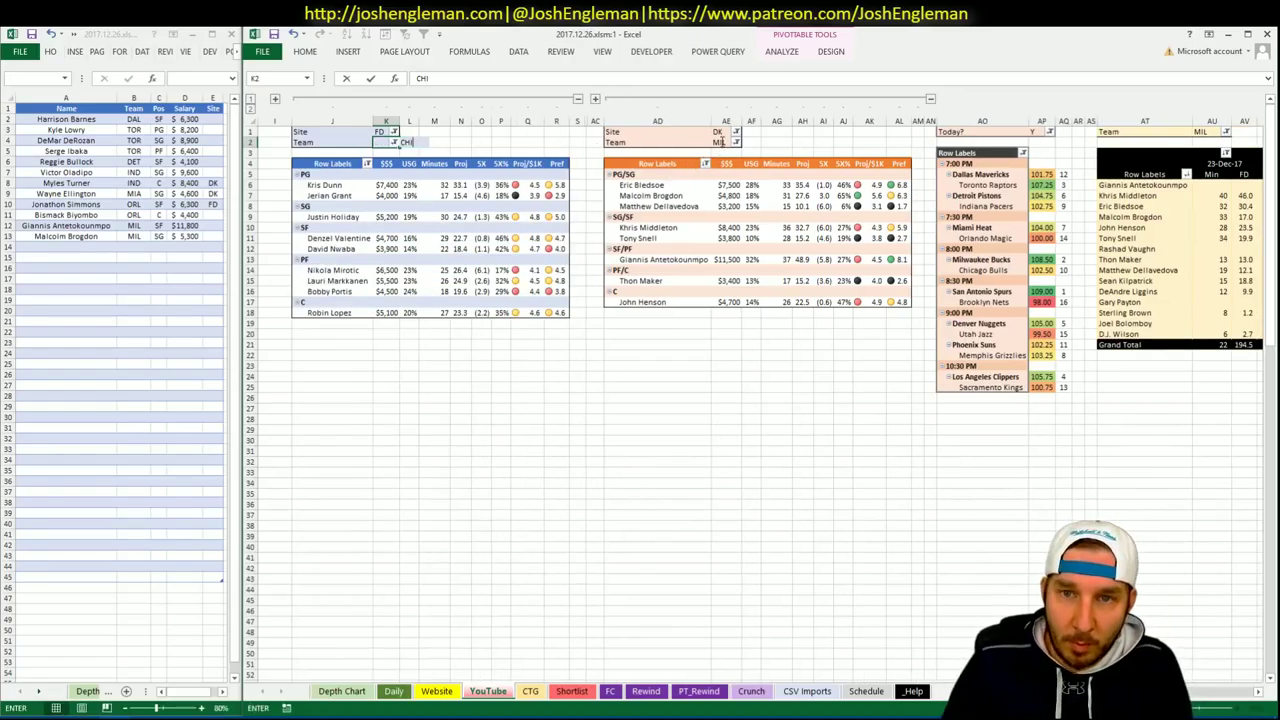
left_click(722, 141)
type("CHI")
key("Return")
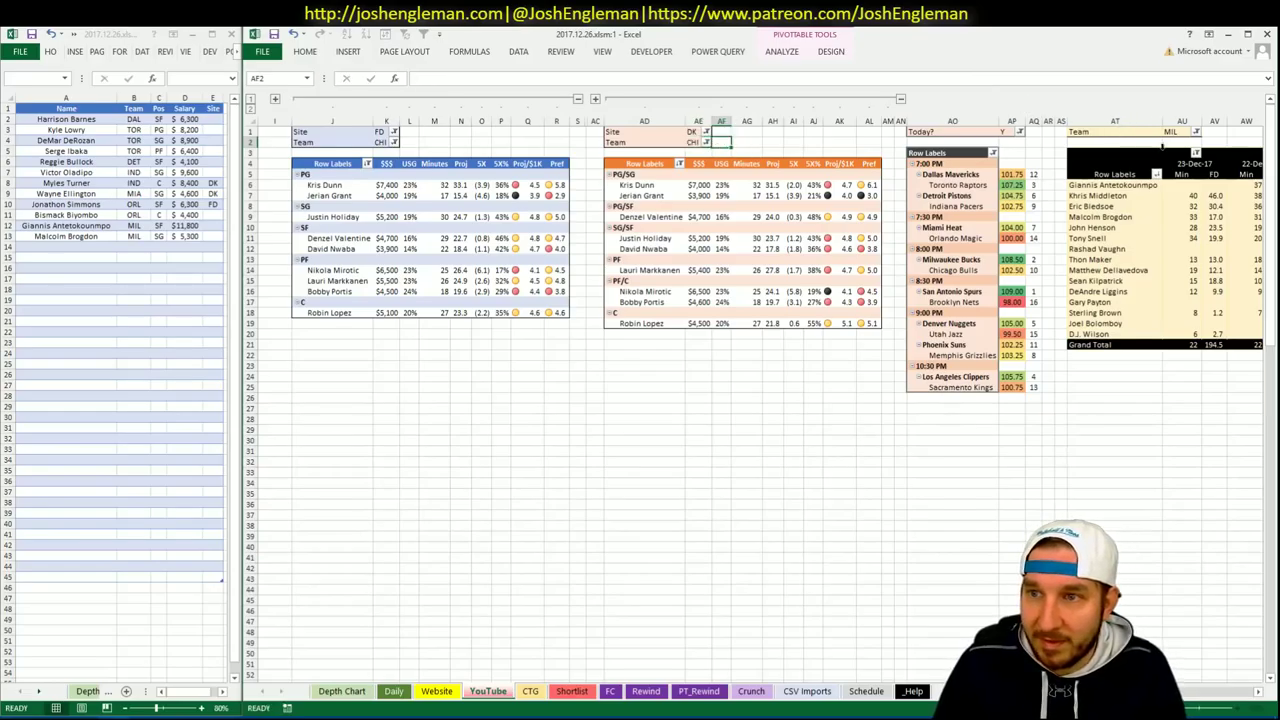
left_click(1172, 132)
type("CHI")
key("Return")
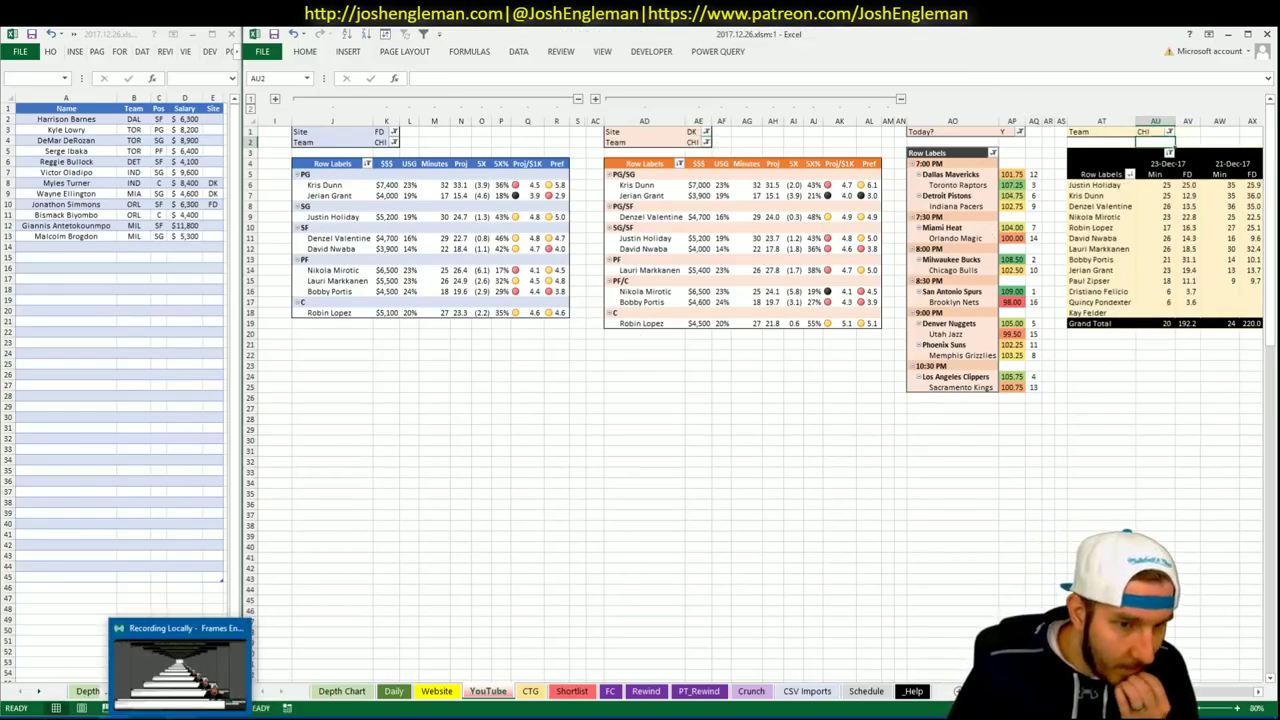
Switch to Cleaning the Glass, search for the Chicago Bulls and open the team's stats page.
key("alt+Tab")
left_click(400, 145)
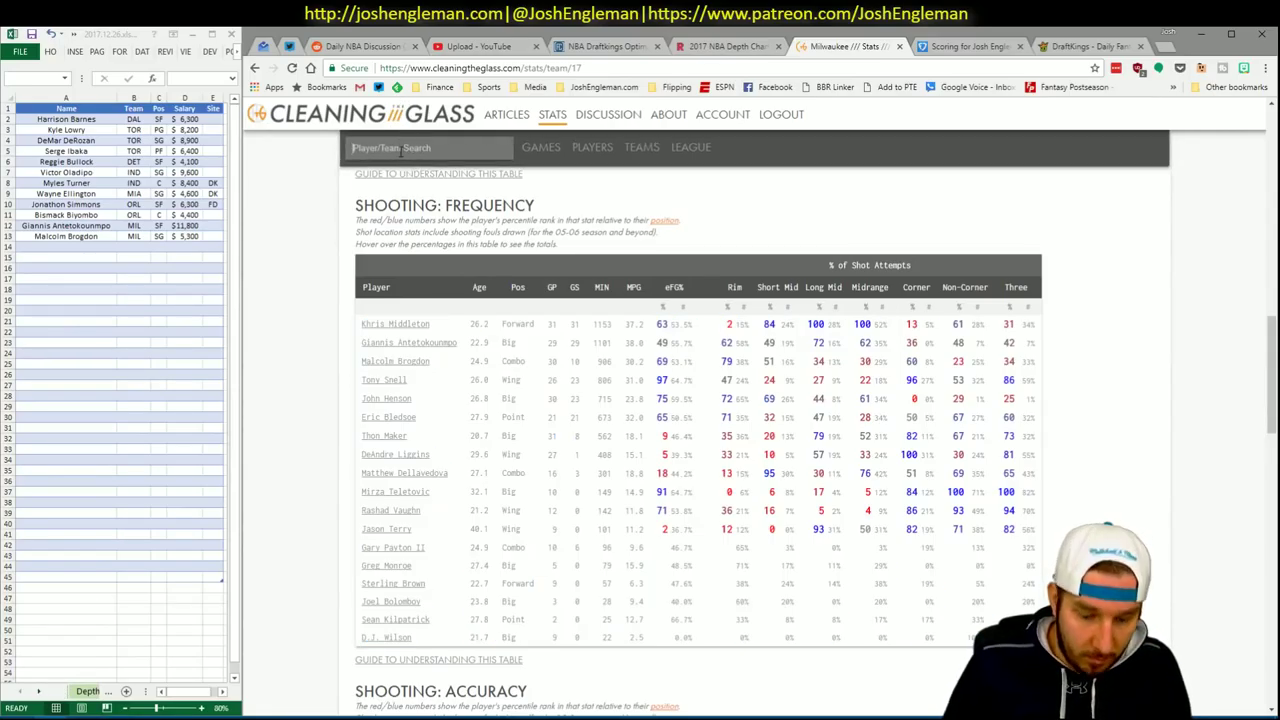
type("chi")
key("Return")
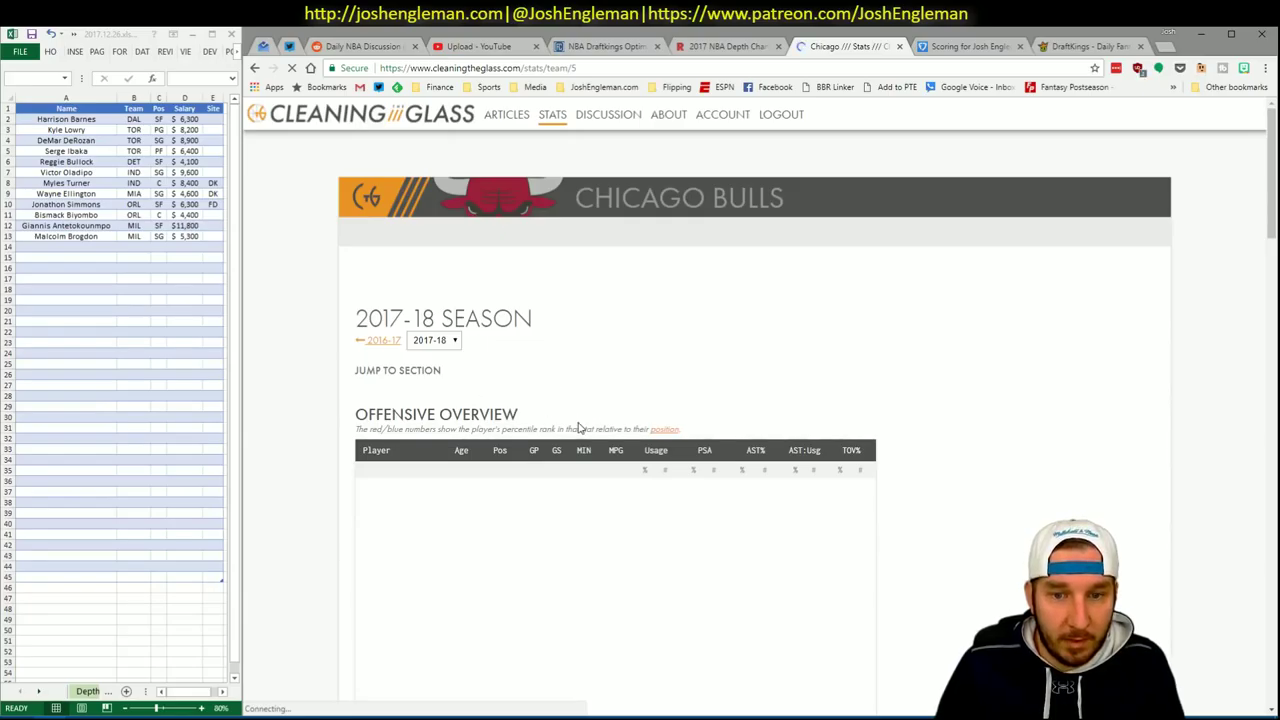
Copy Chicago's player rows from the Shooting: Frequency table and switch back to the Excel workbook.
scroll(537, 385, "down", 2)
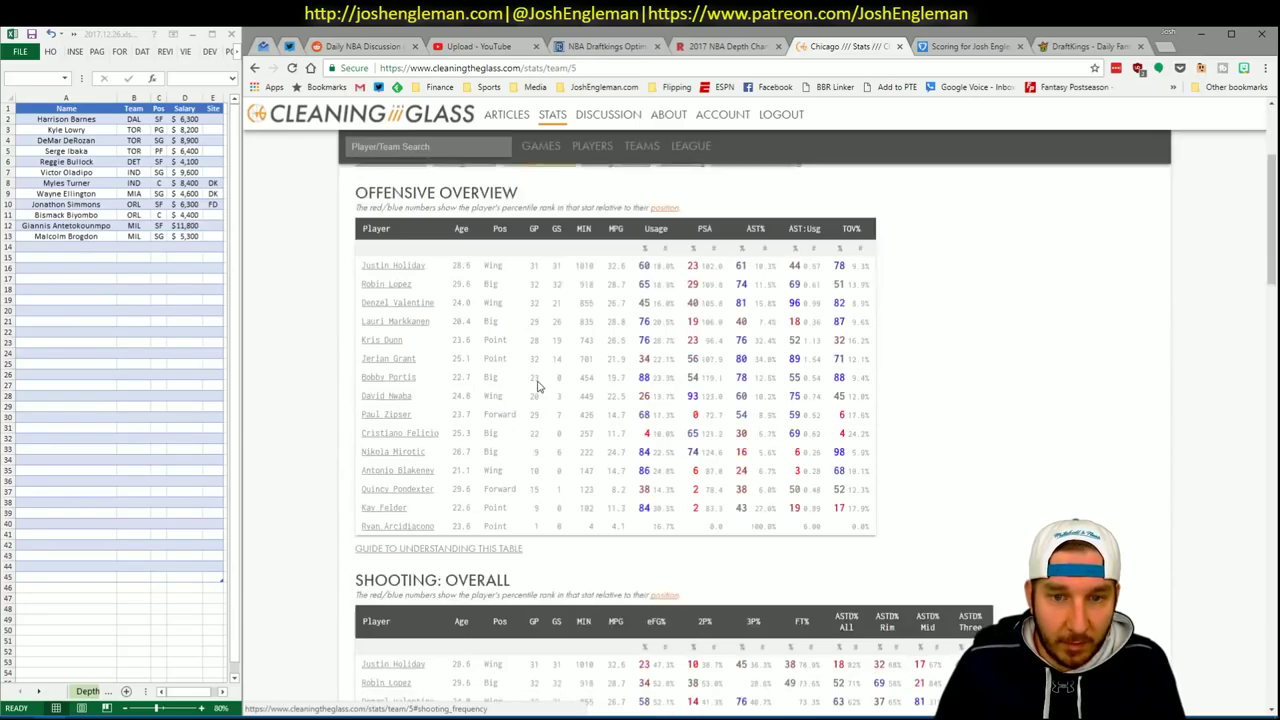
scroll(537, 385, "down", 7)
left_click_drag(985, 592, 363, 322)
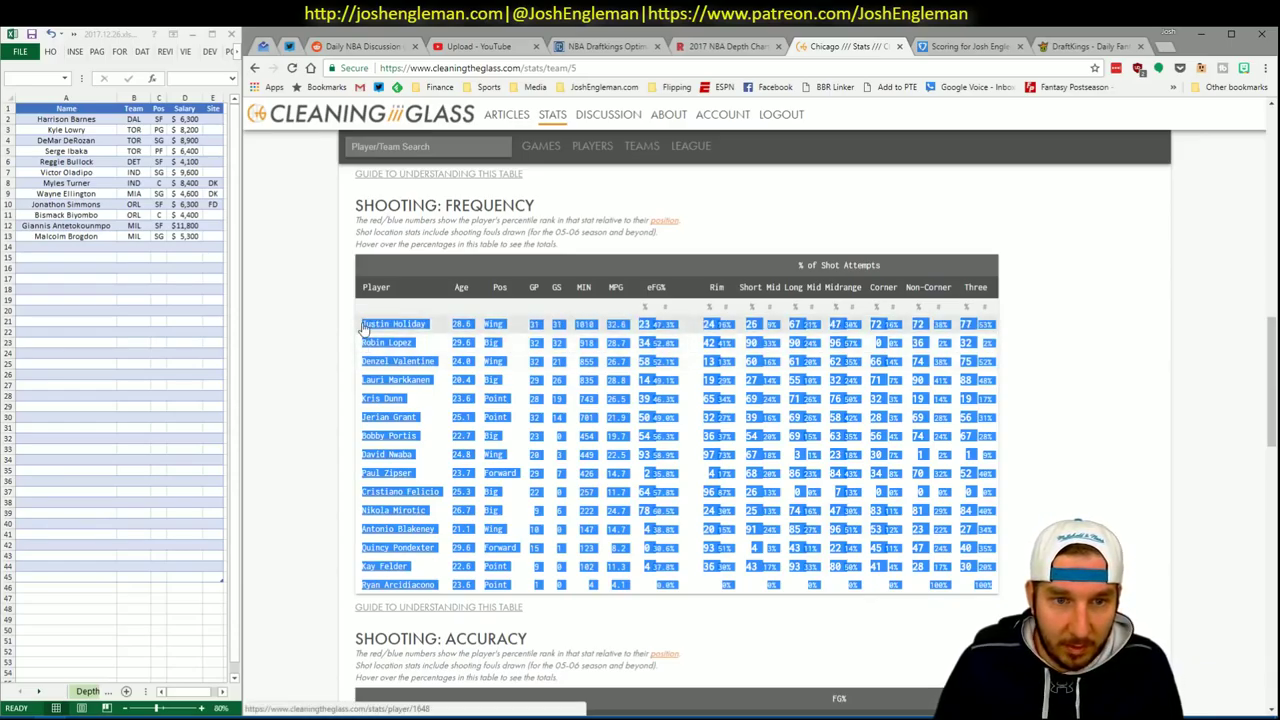
key("alt+Tab")
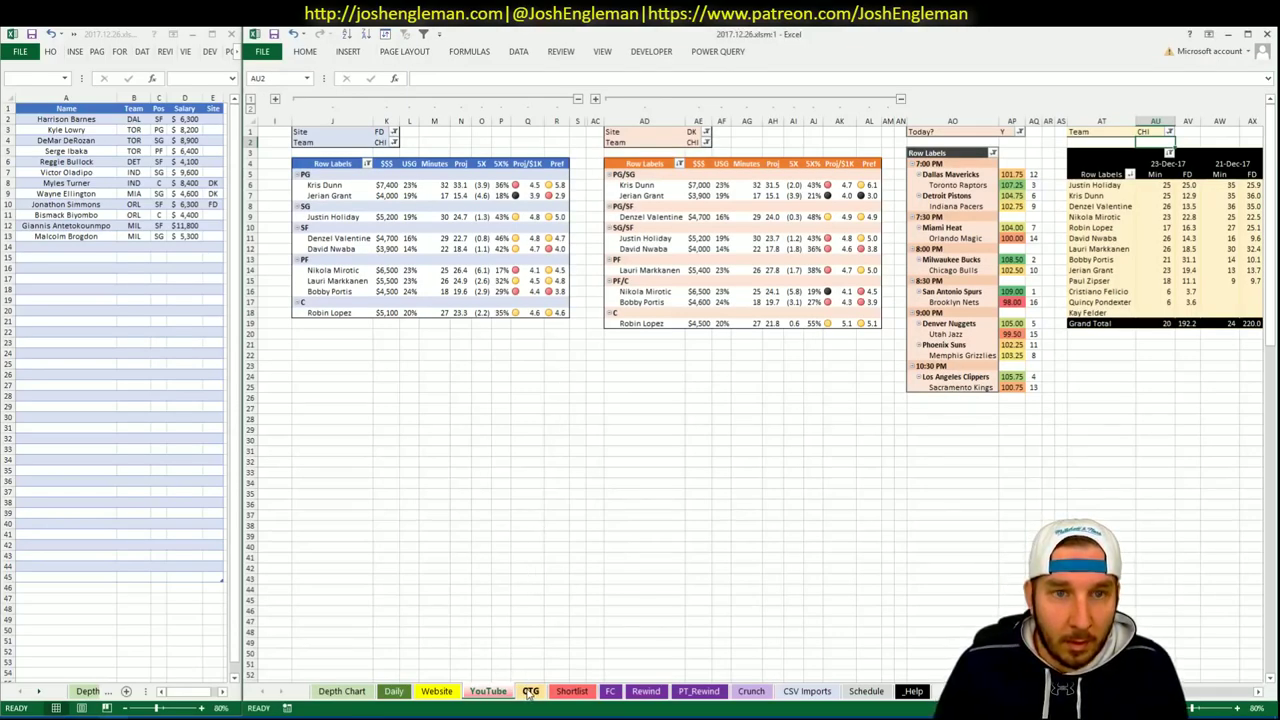
Refresh the CTG sheet with Chicago's shooting data and set the opponent to MIL.
left_click(529, 692)
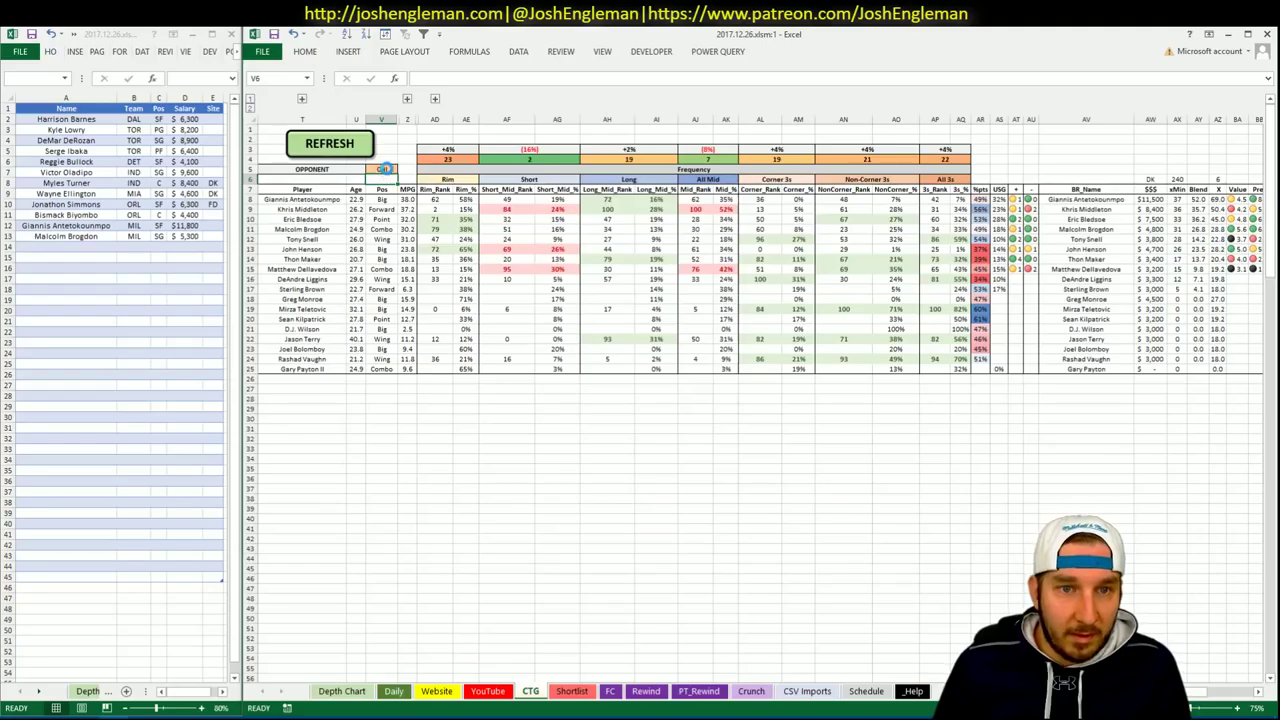
left_click(384, 169)
type("CHI")
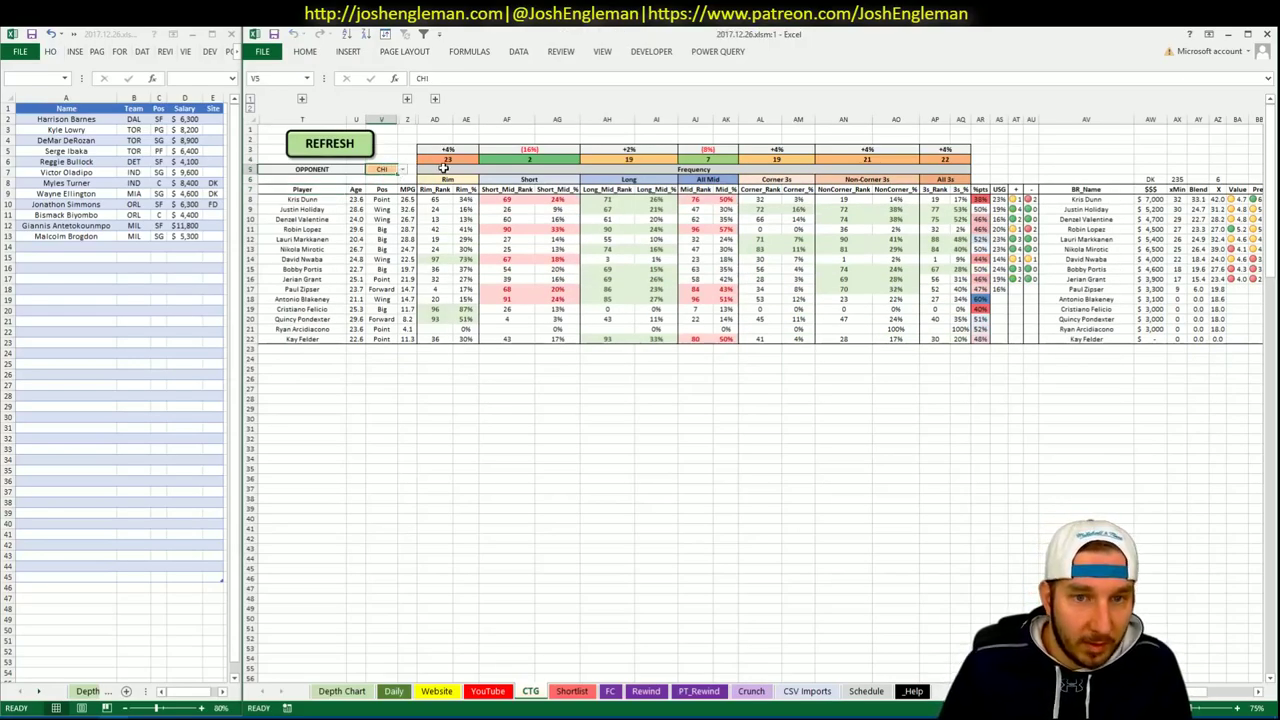
type("MIL")
key("Return")
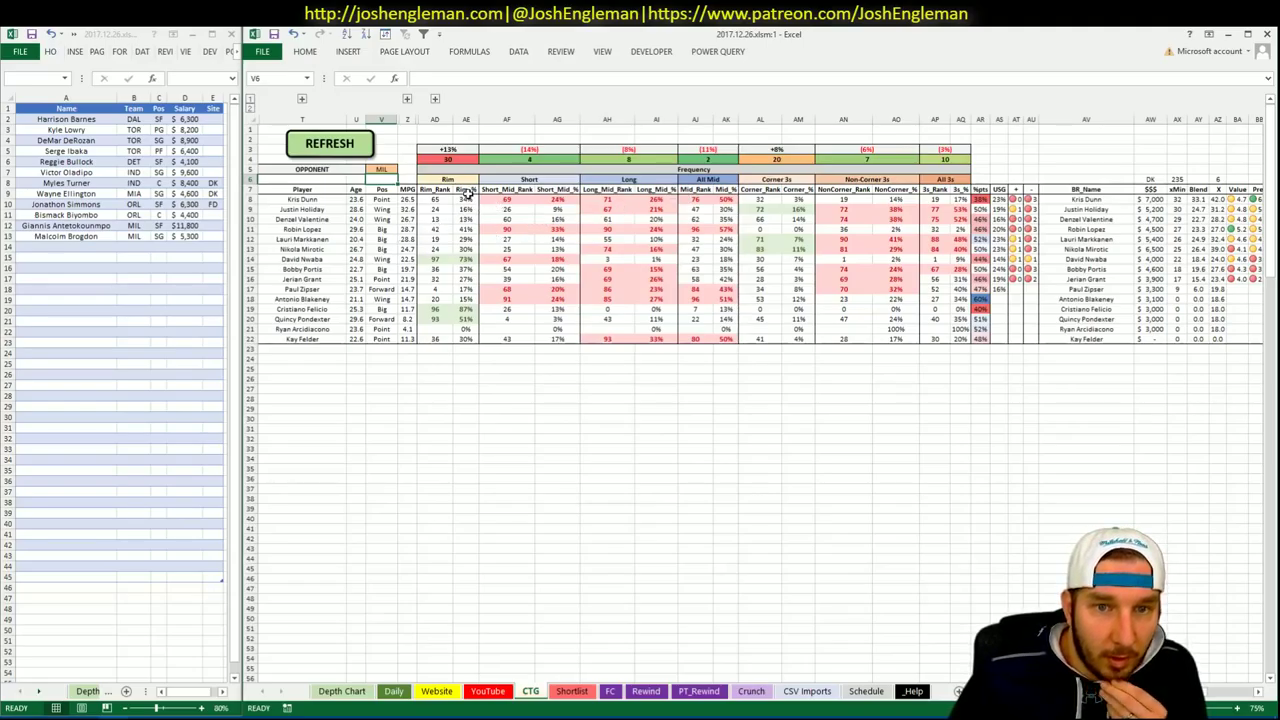
Return to the YouTube sheet and compare Chicago's FD and DK projections with the players' minutes in recent games.
left_click(482, 692)
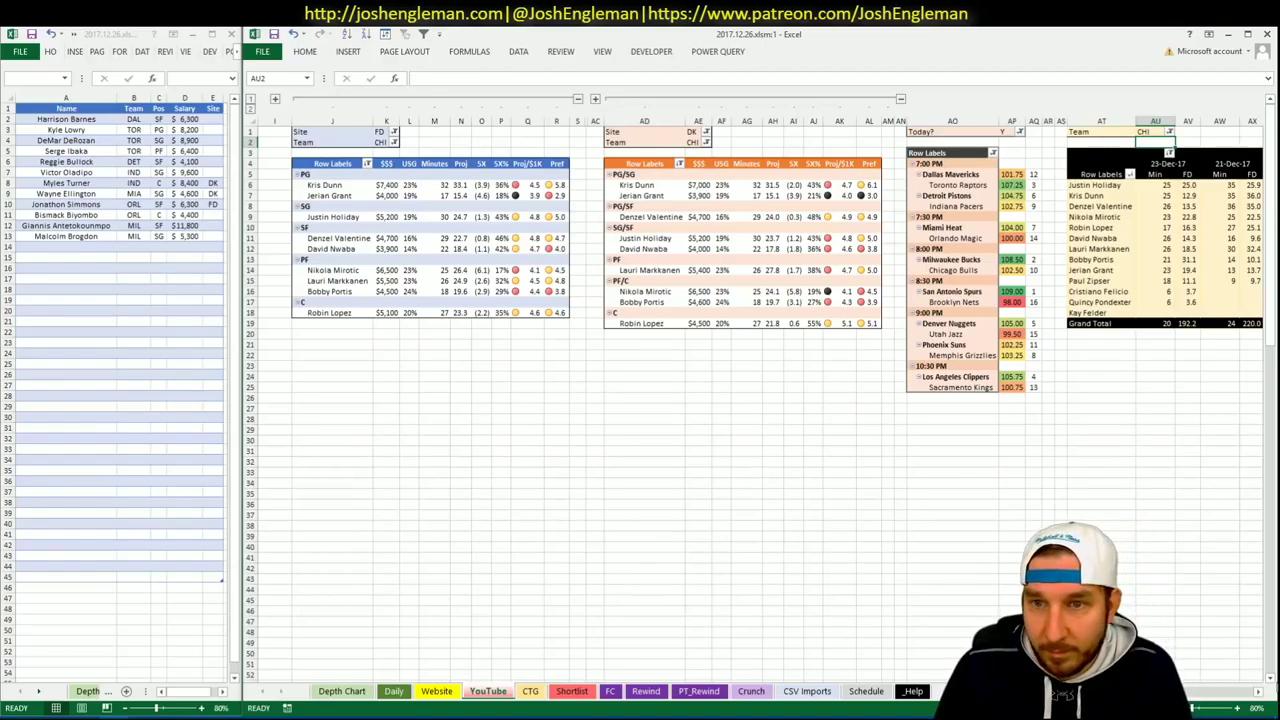
left_click(1258, 691)
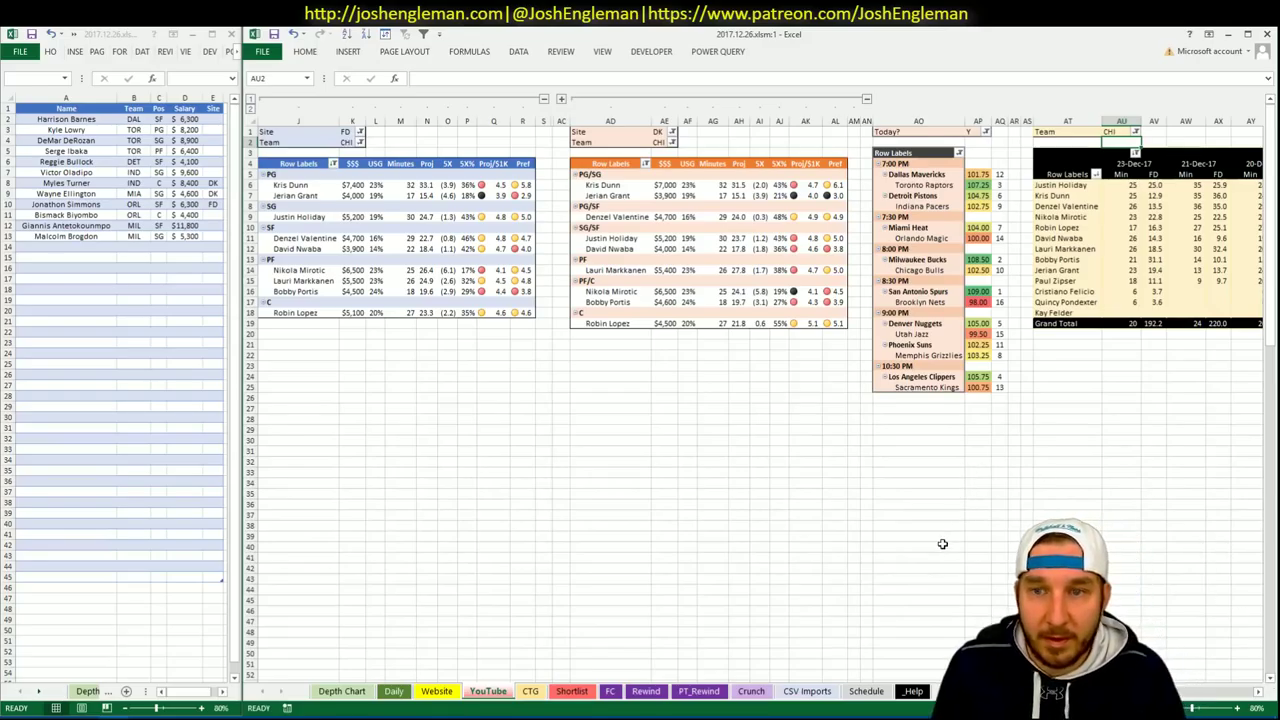
scroll(760, 400, "right", 6)
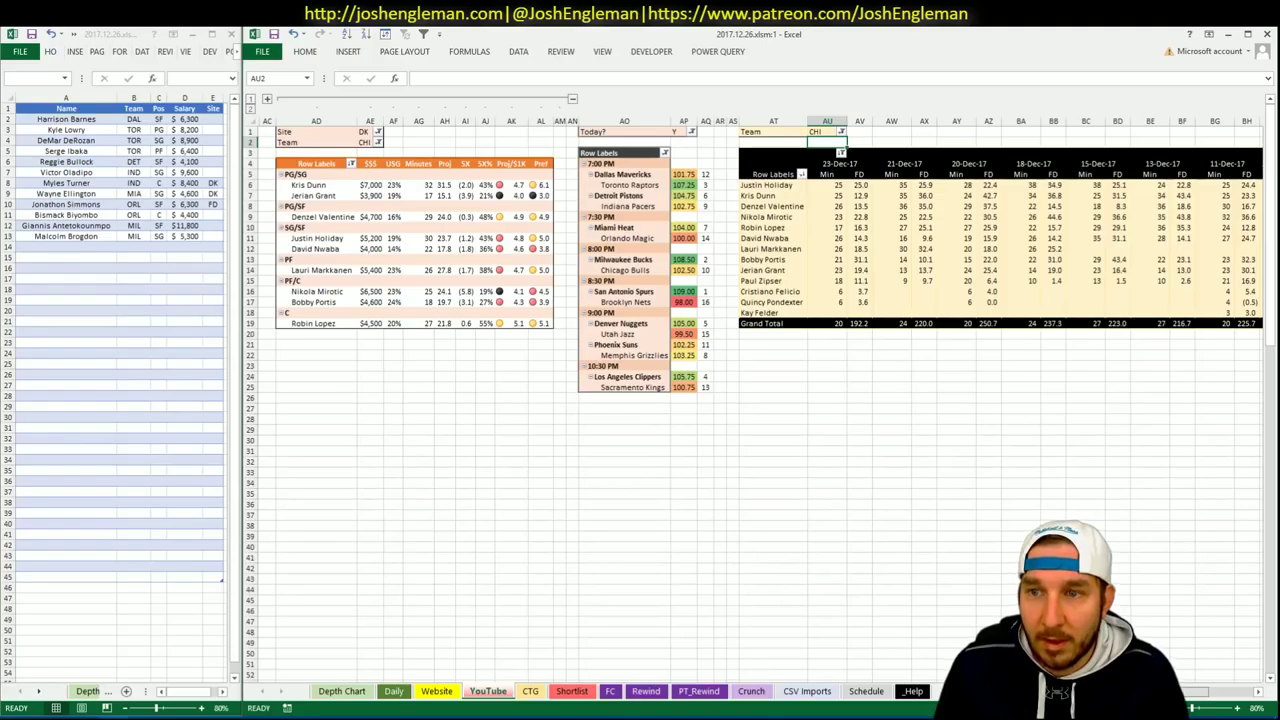
scroll(760, 400, "left", 3)
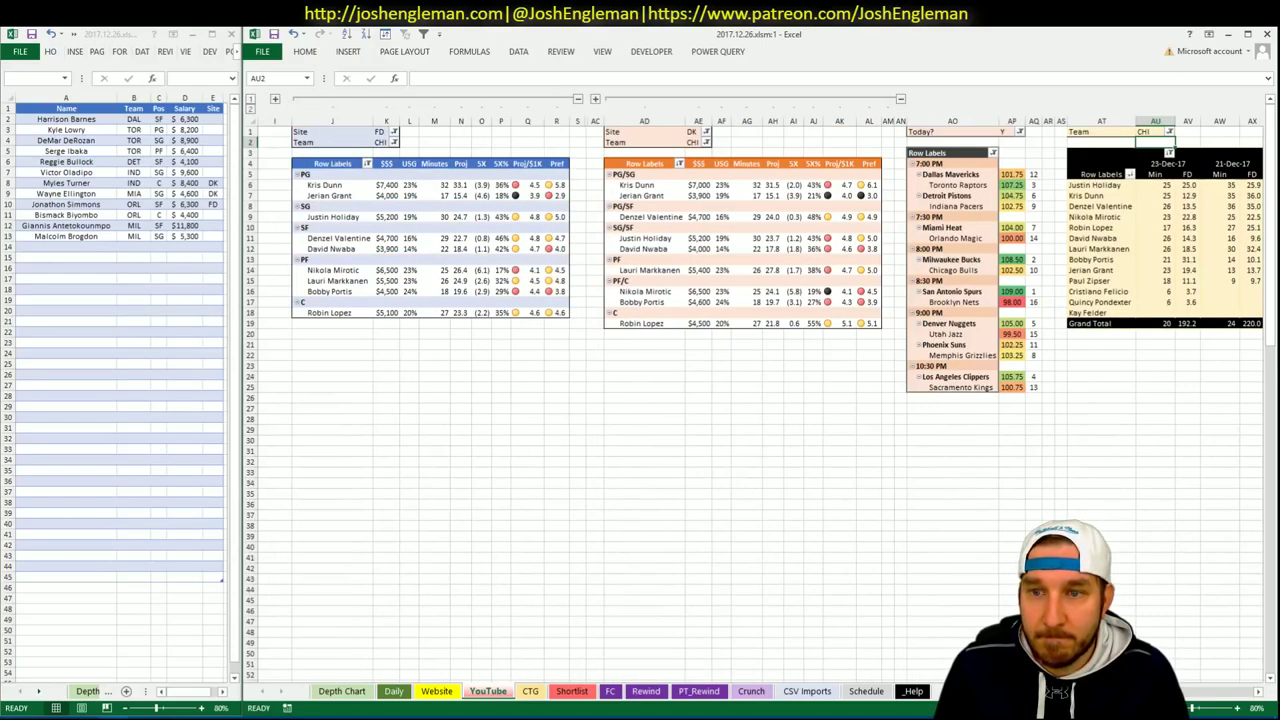
left_click(1260, 693)
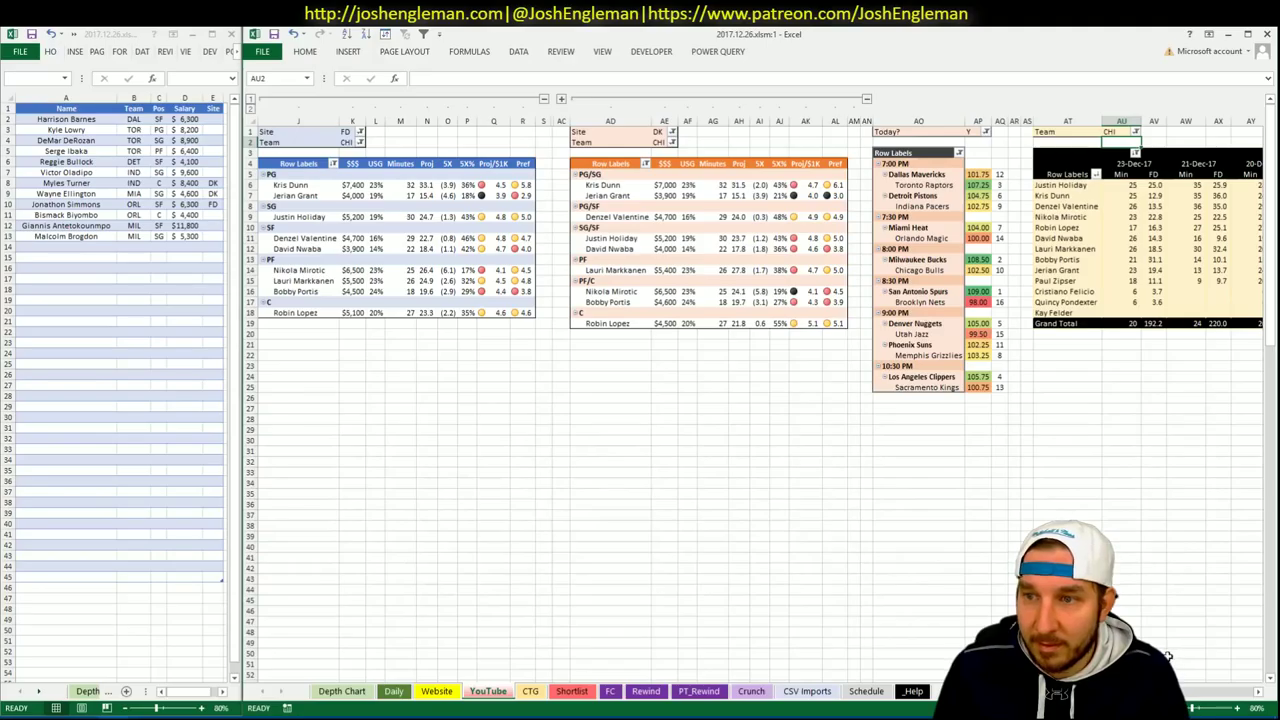
scroll(760, 390, "right", 2)
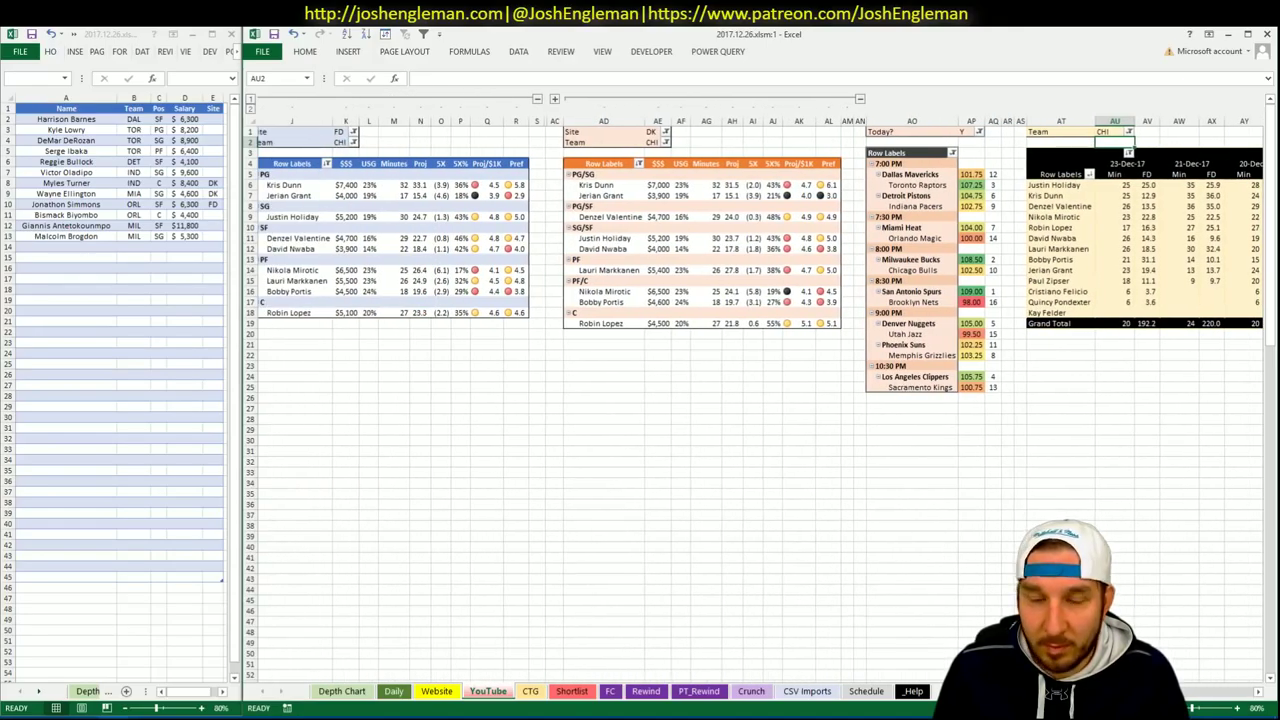
scroll(760, 390, "left", 2)
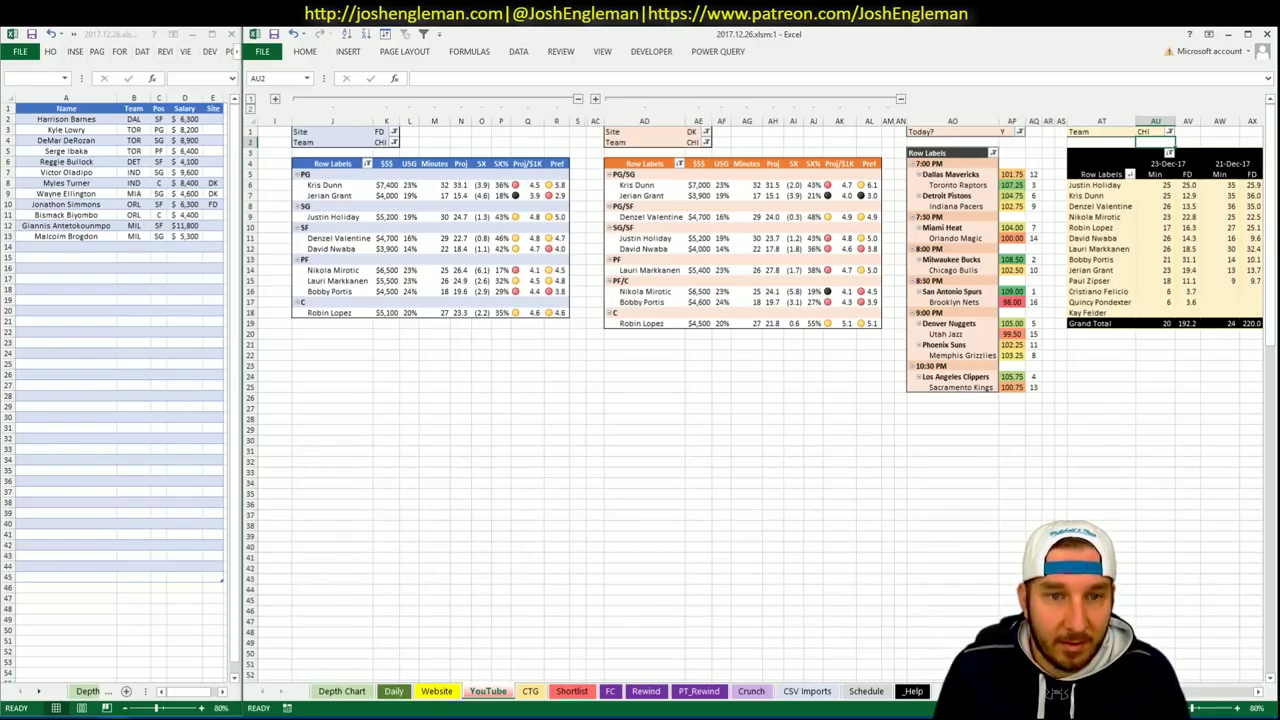
Set the Team filter to SAS in the FD projections, DK projections and recent minutes tables.
left_click(384, 142)
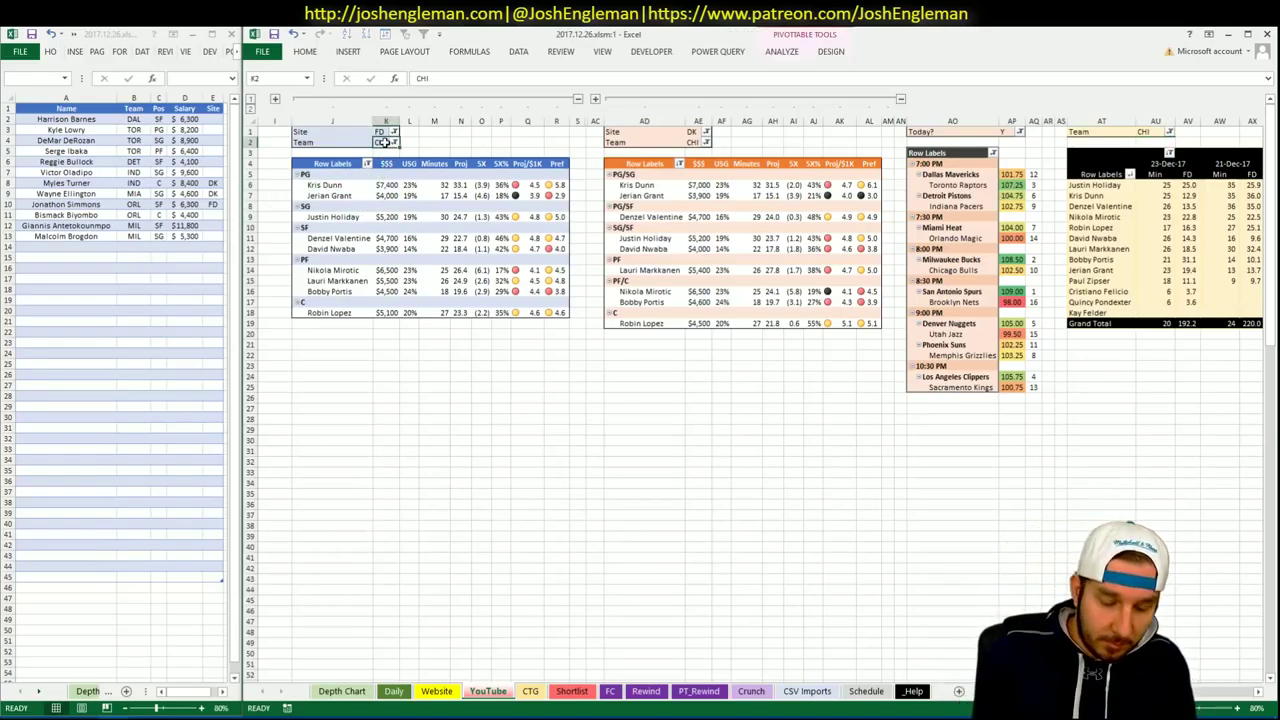
type("SAS")
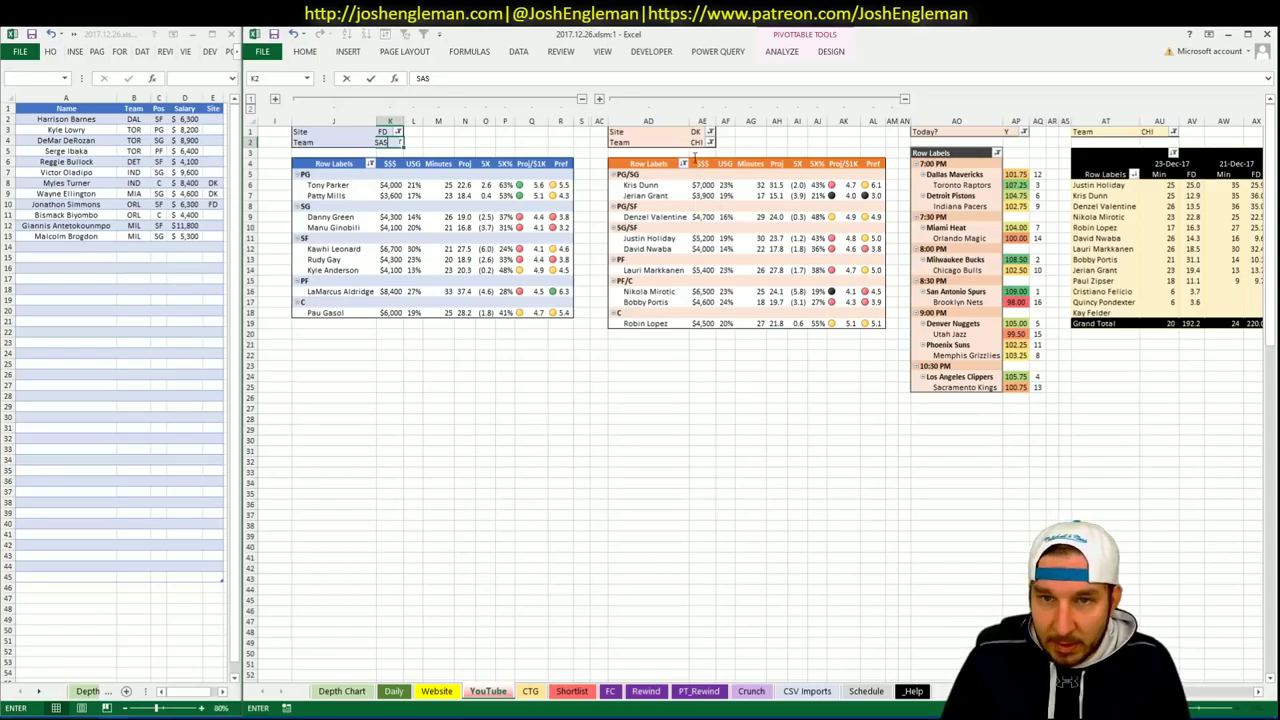
left_click(697, 142)
type("SAS")
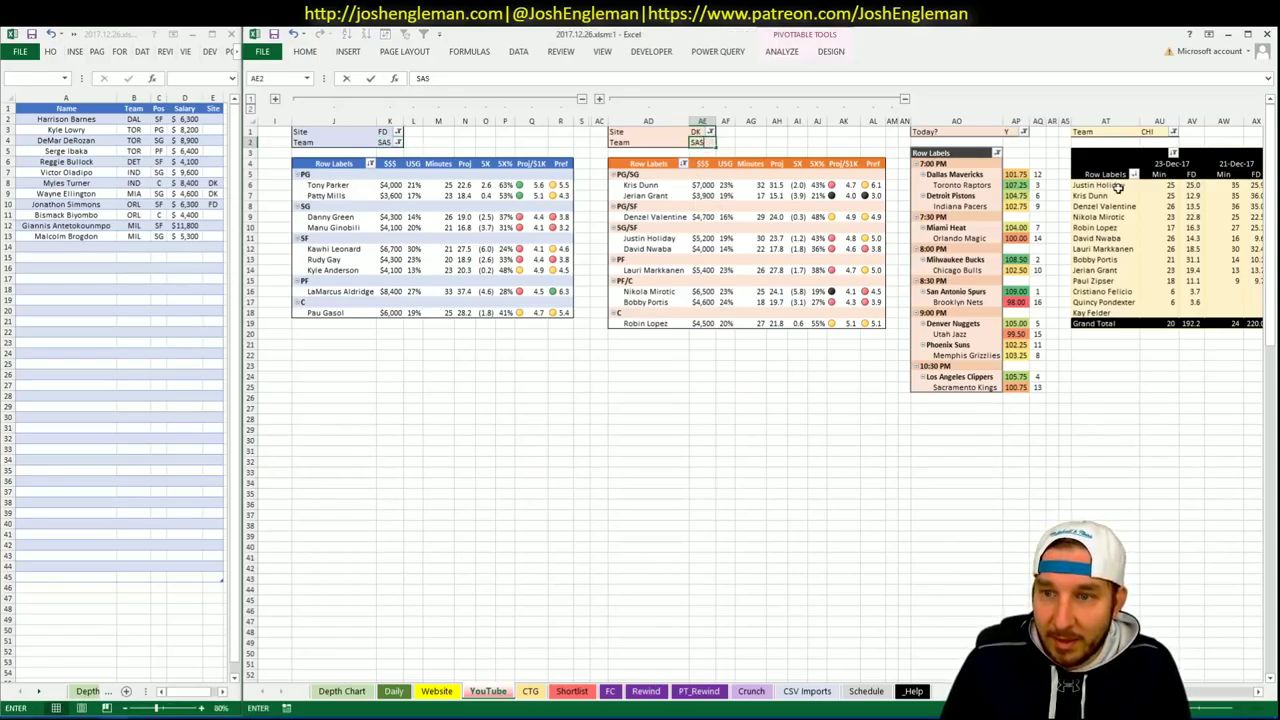
key("Return")
left_click(1160, 132)
type("SAS")
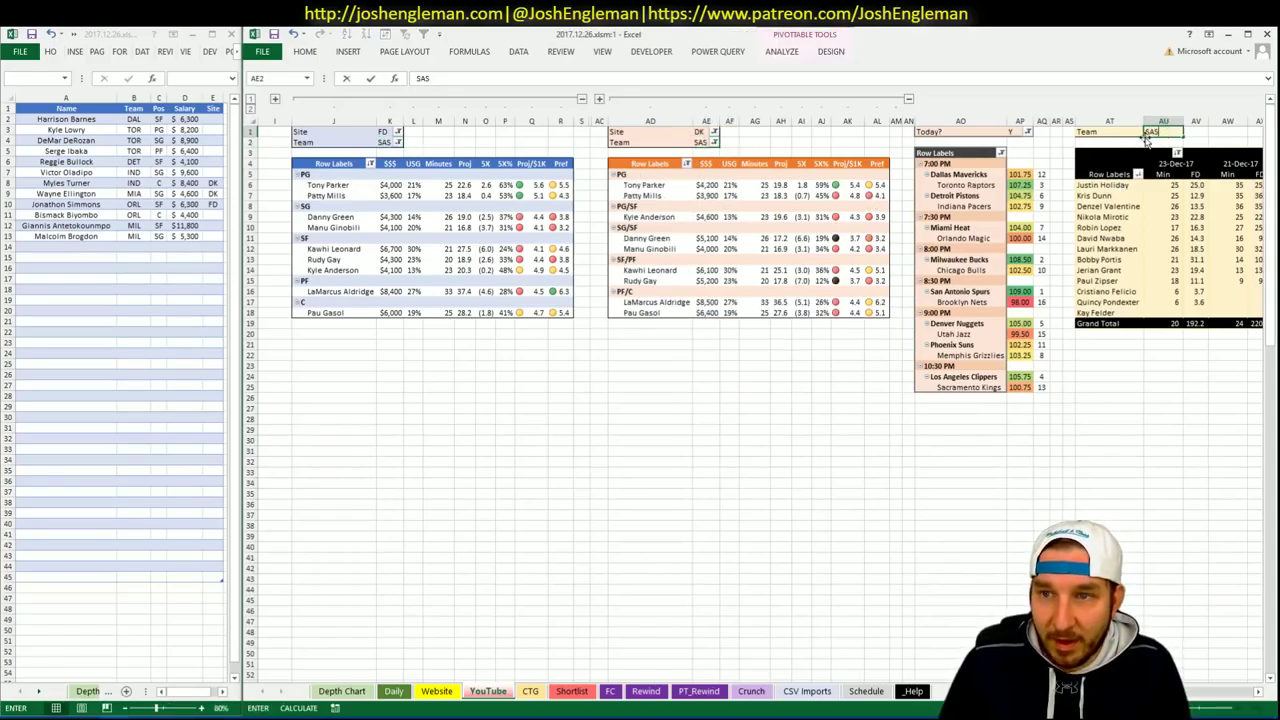
key("Tab")
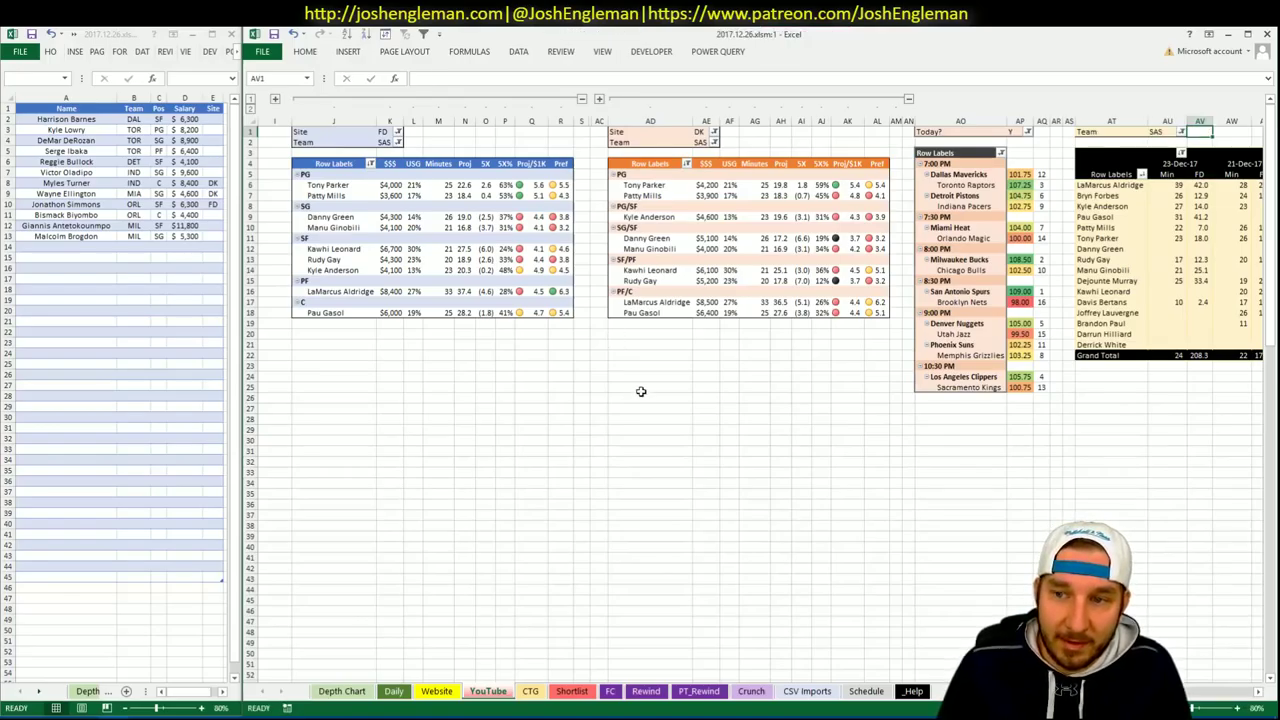
Set the opponent on the CTG sheet to BRK.
left_click(641, 391)
left_click(729, 365)
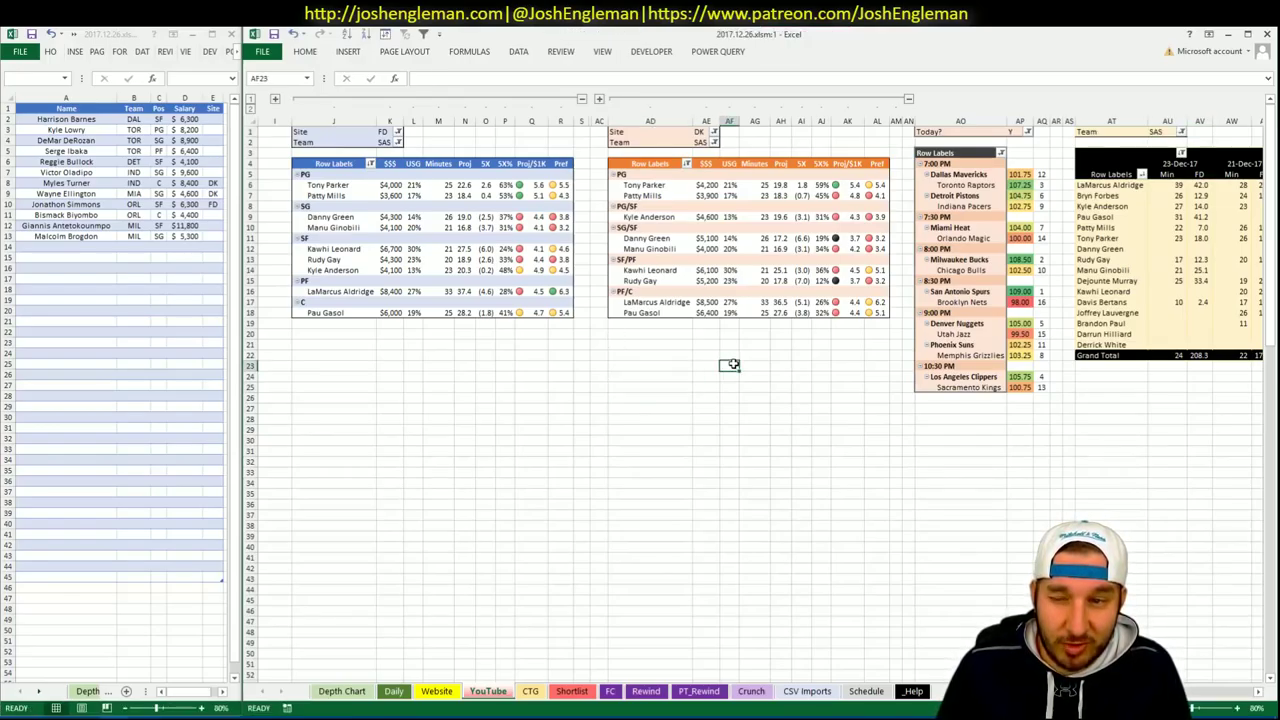
left_click(530, 691)
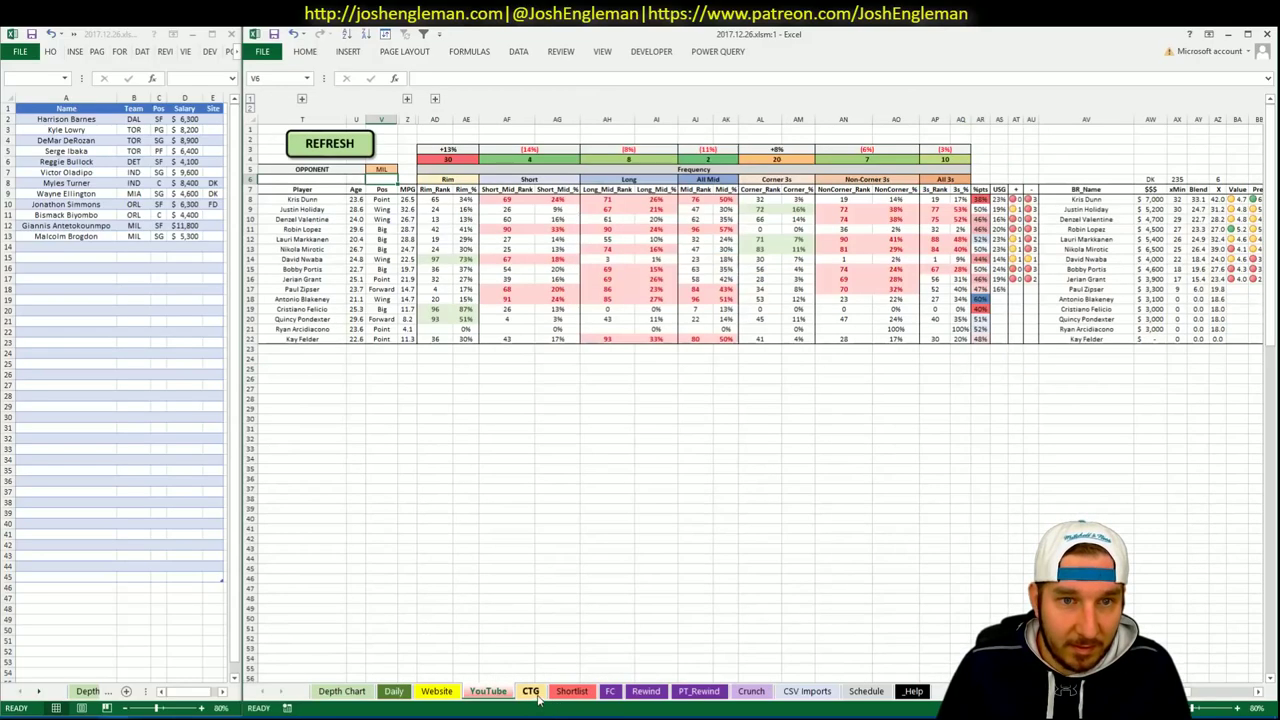
left_click(381, 169)
type("BRK")
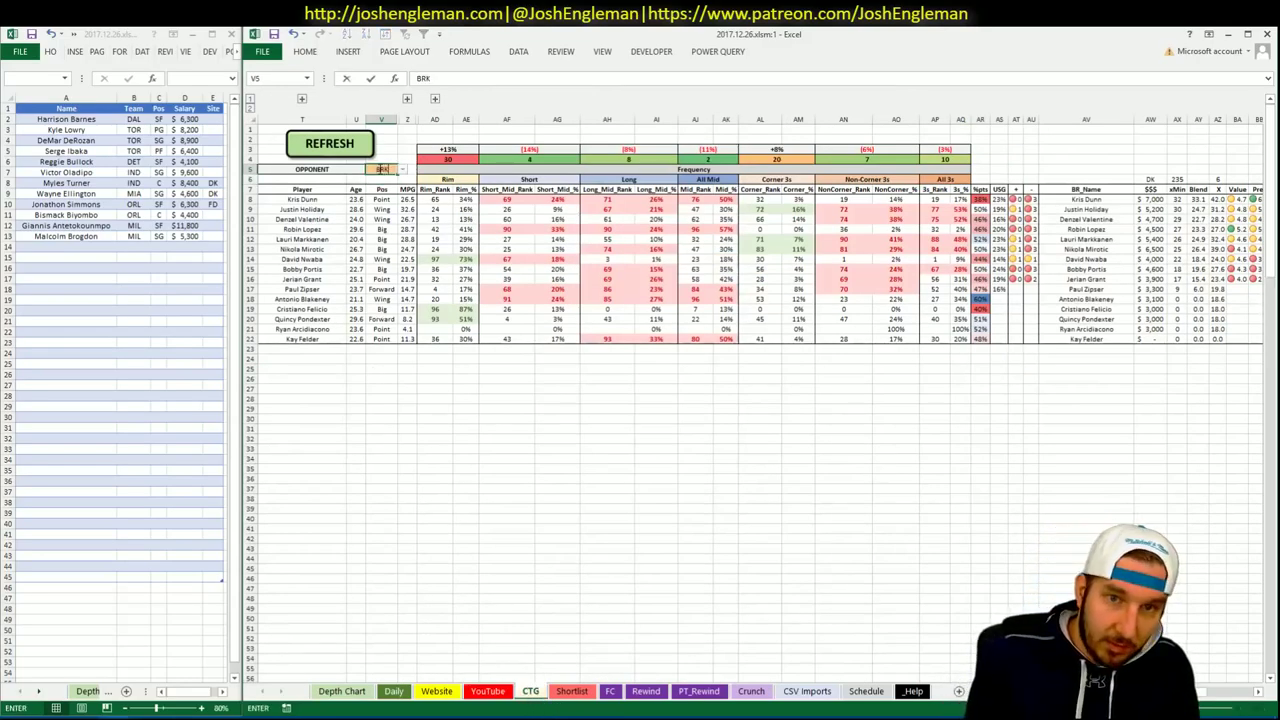
key("Return")
Switch to Cleaning the Glass in the browser and open the San Antonio Spurs' Shooting: Frequency table.
key("alt+Tab")
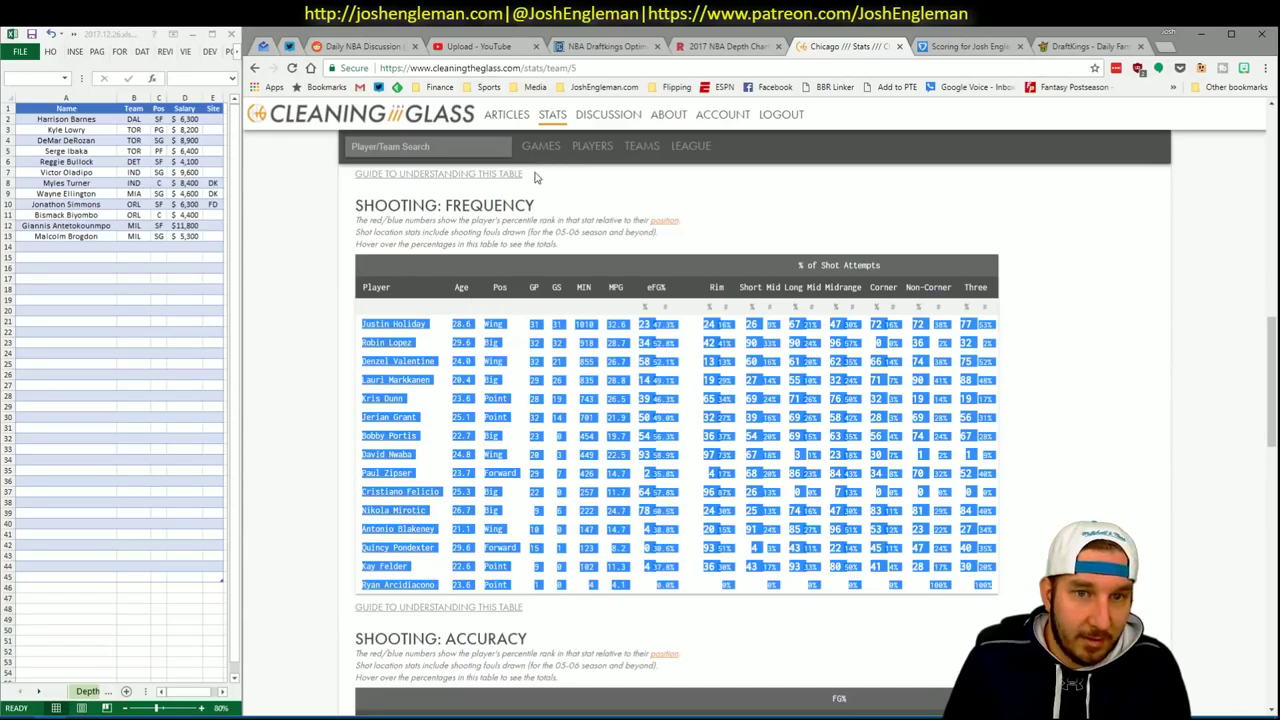
left_click(485, 147)
type("spur")
key("Down")
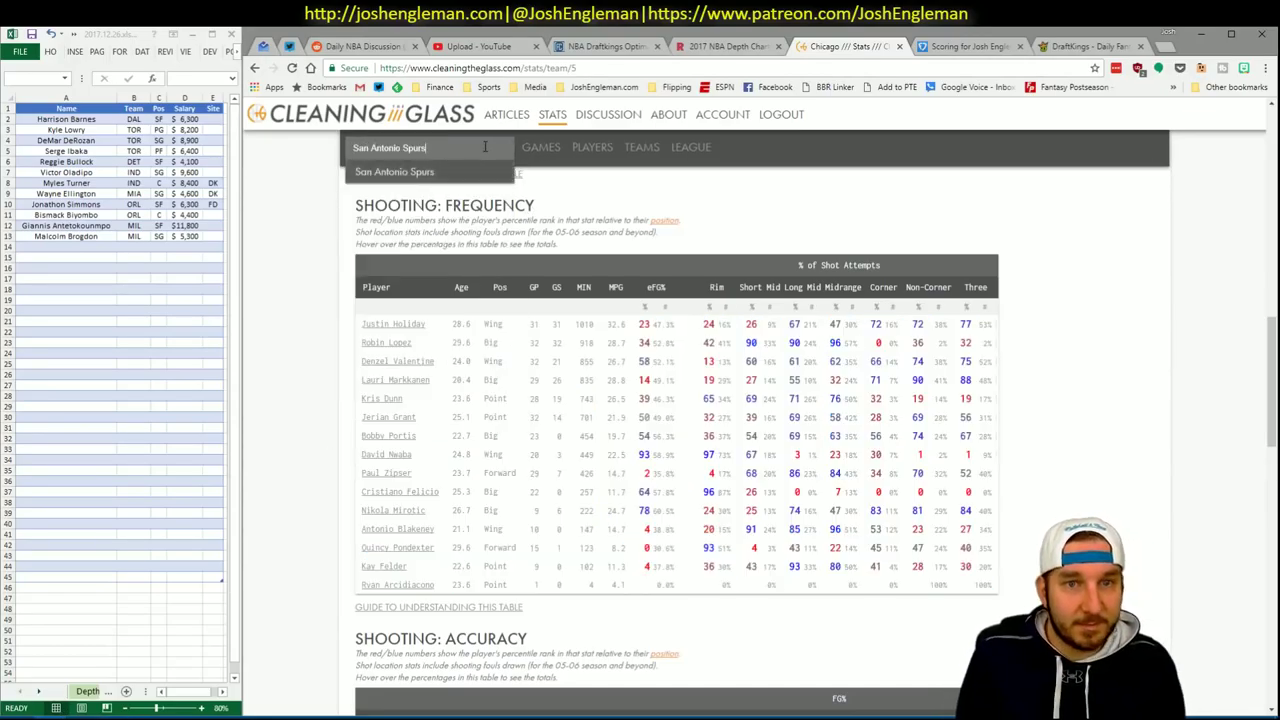
key("Return")
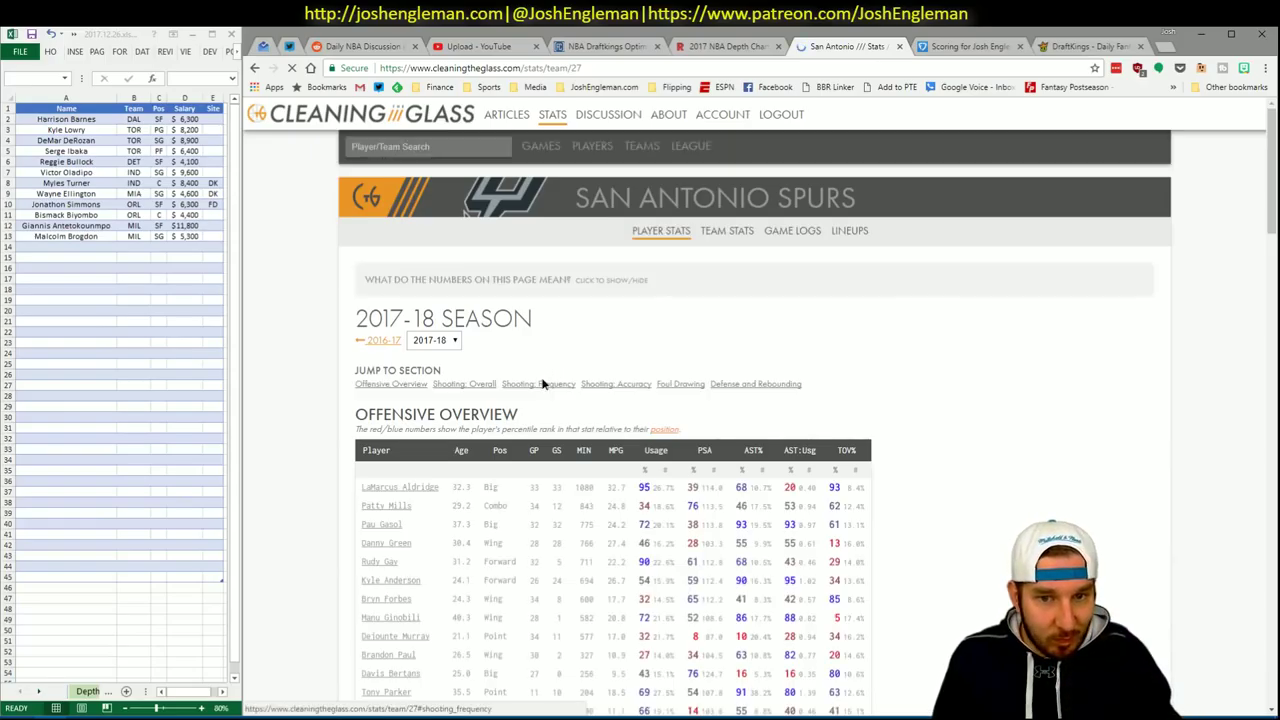
left_click(540, 385)
Copy the Spurs' player rows from the Shooting: Frequency table and refresh the CTG sheet in Excel with them.
left_click_drag(992, 604, 359, 333)
key("ctrl+c")
key("alt+Tab")
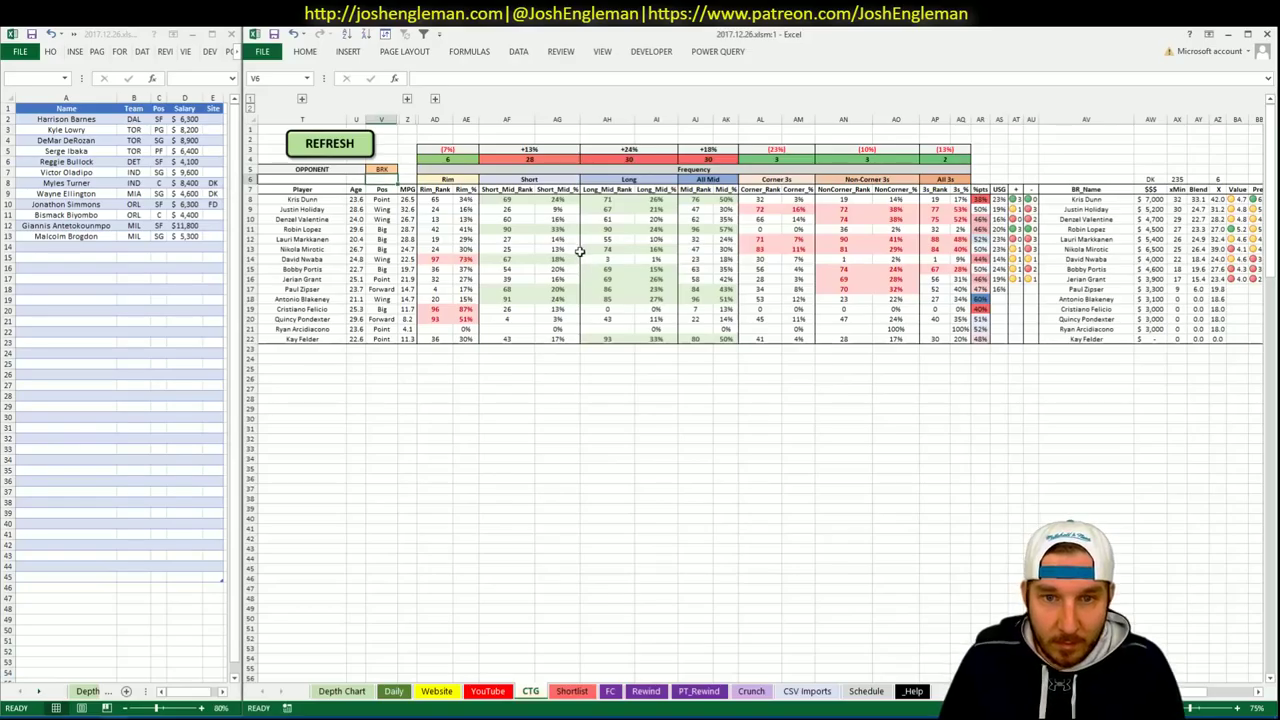
left_click(352, 143)
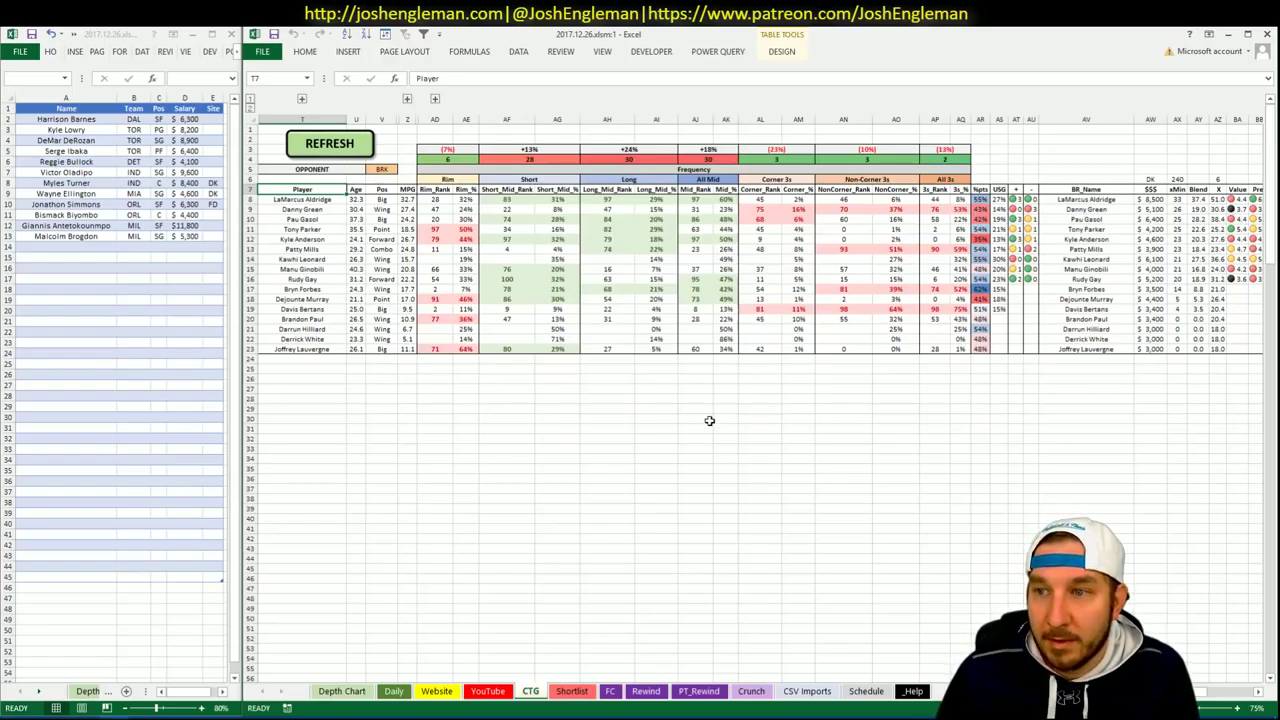
Review the Spurs' recent minutes on the YouTube sheet and add LaMarcus Aldridge to the next free row of the shortlist.
left_click(488, 691)
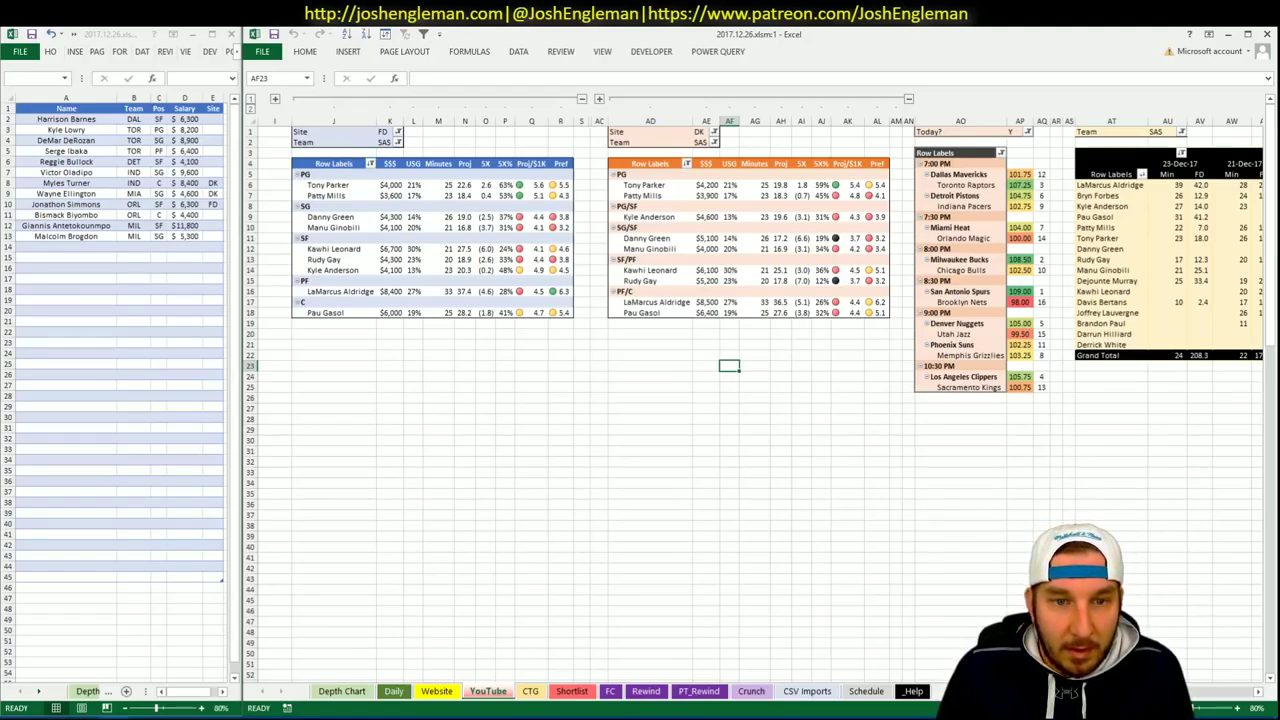
scroll(760, 400, "right", 10)
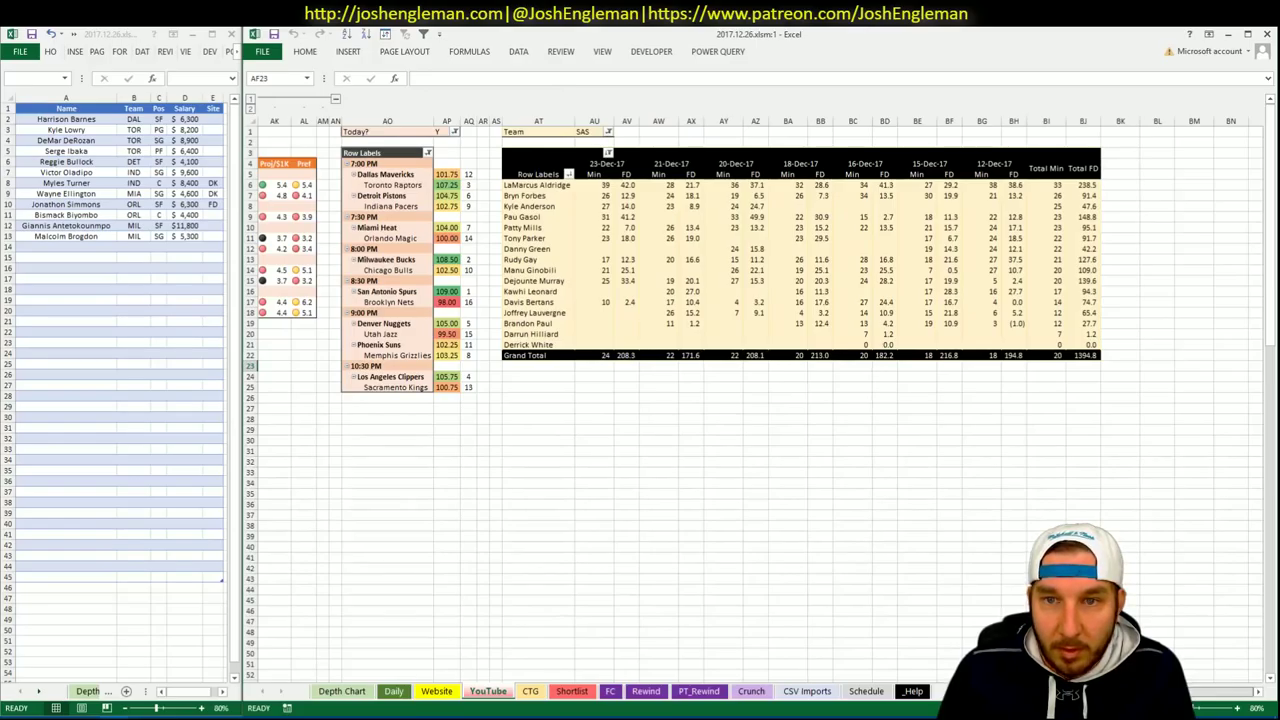
scroll(760, 400, "left", 1)
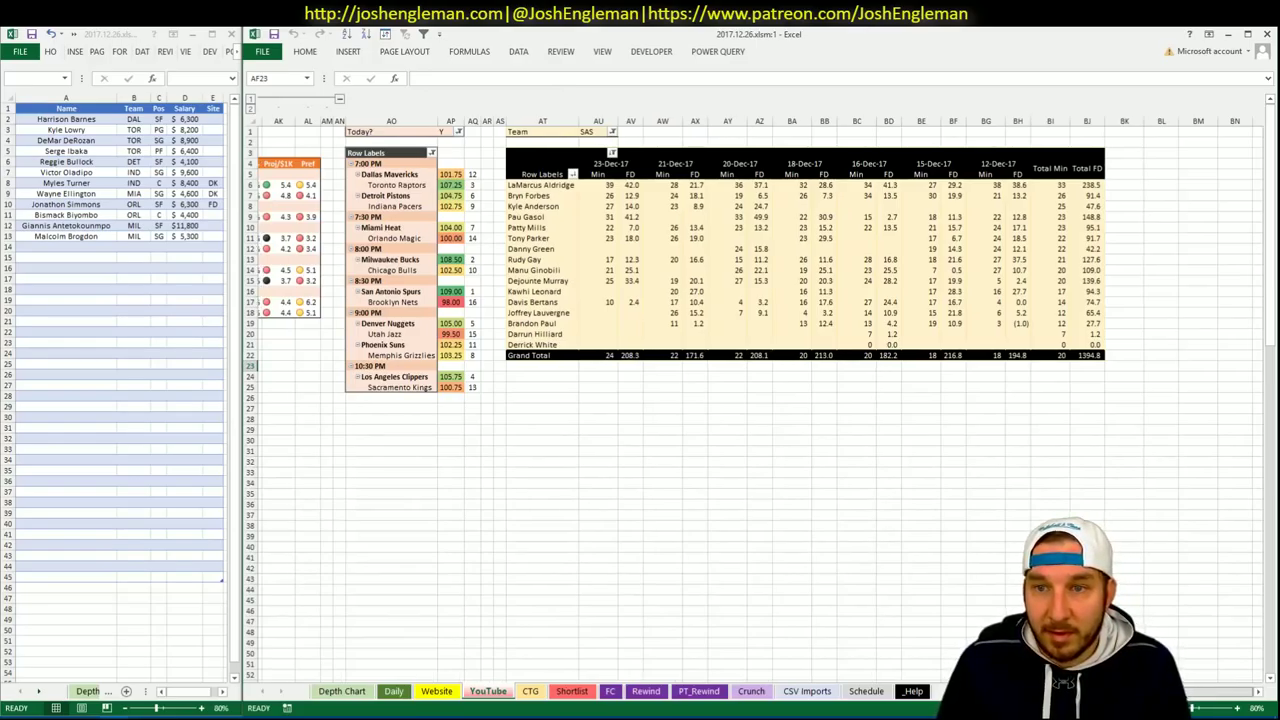
scroll(760, 400, "left", 10)
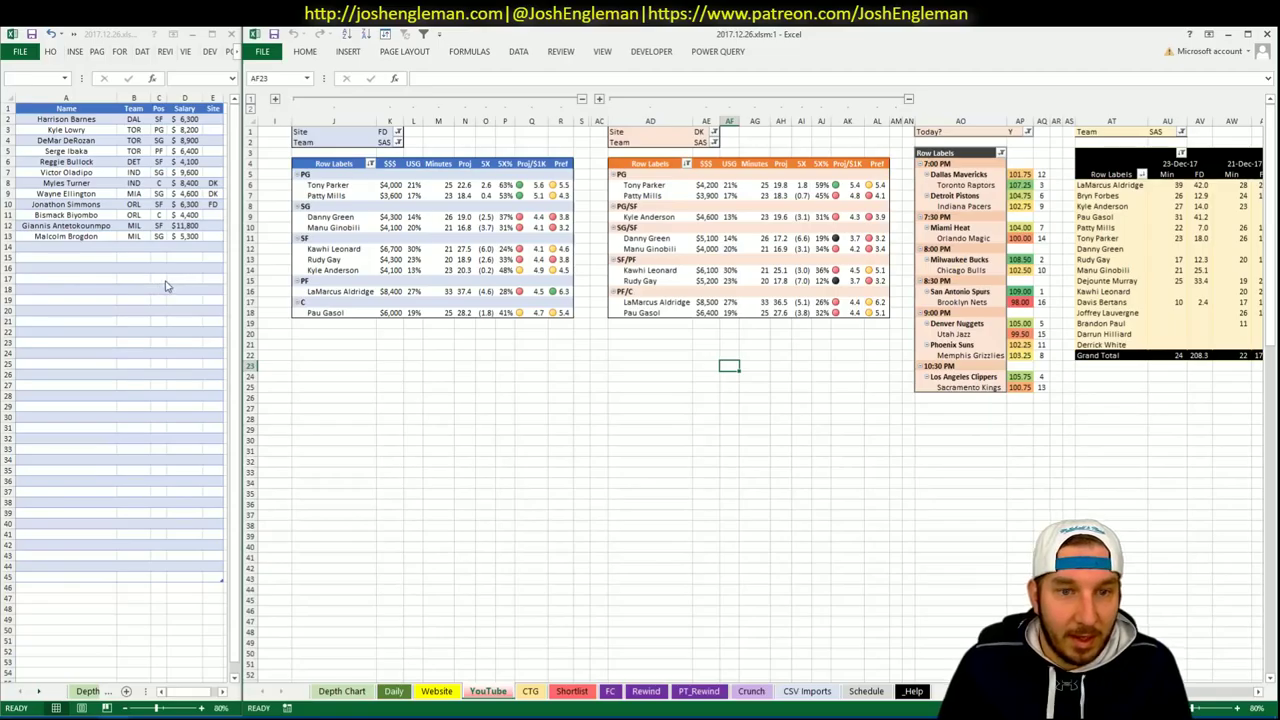
left_click(100, 244)
type("LaM")
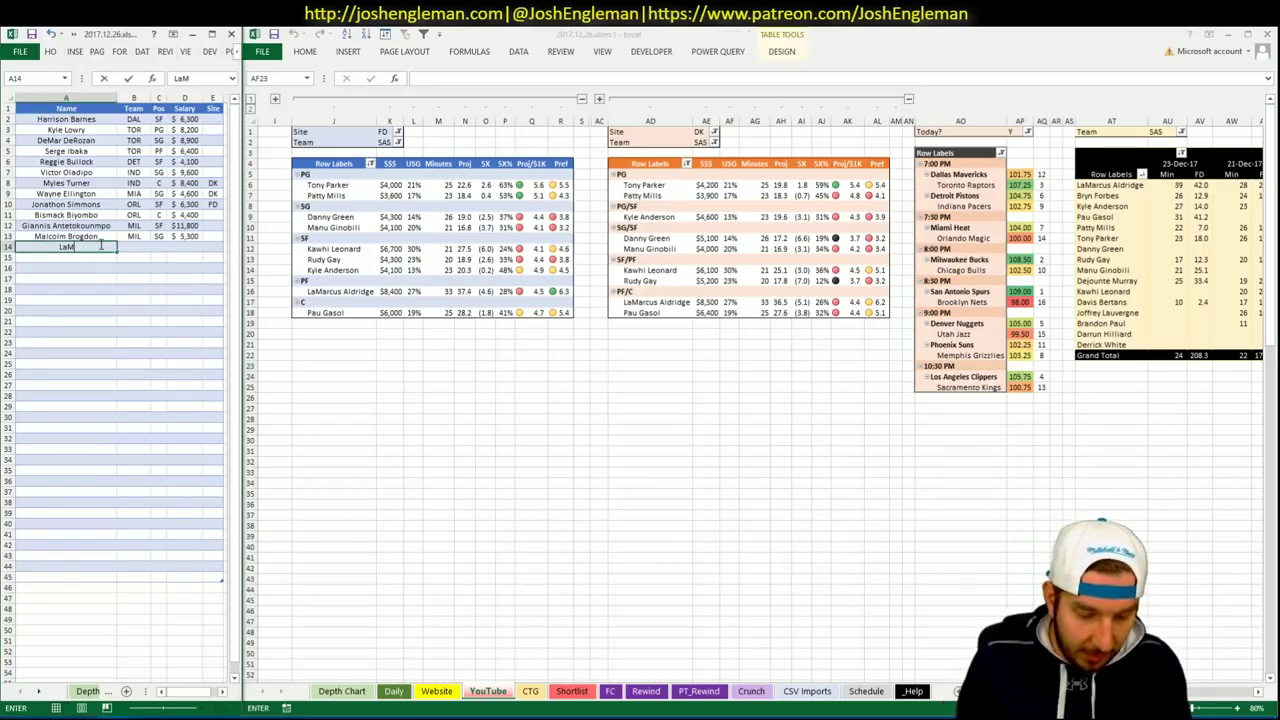
type("arcus Aldridge")
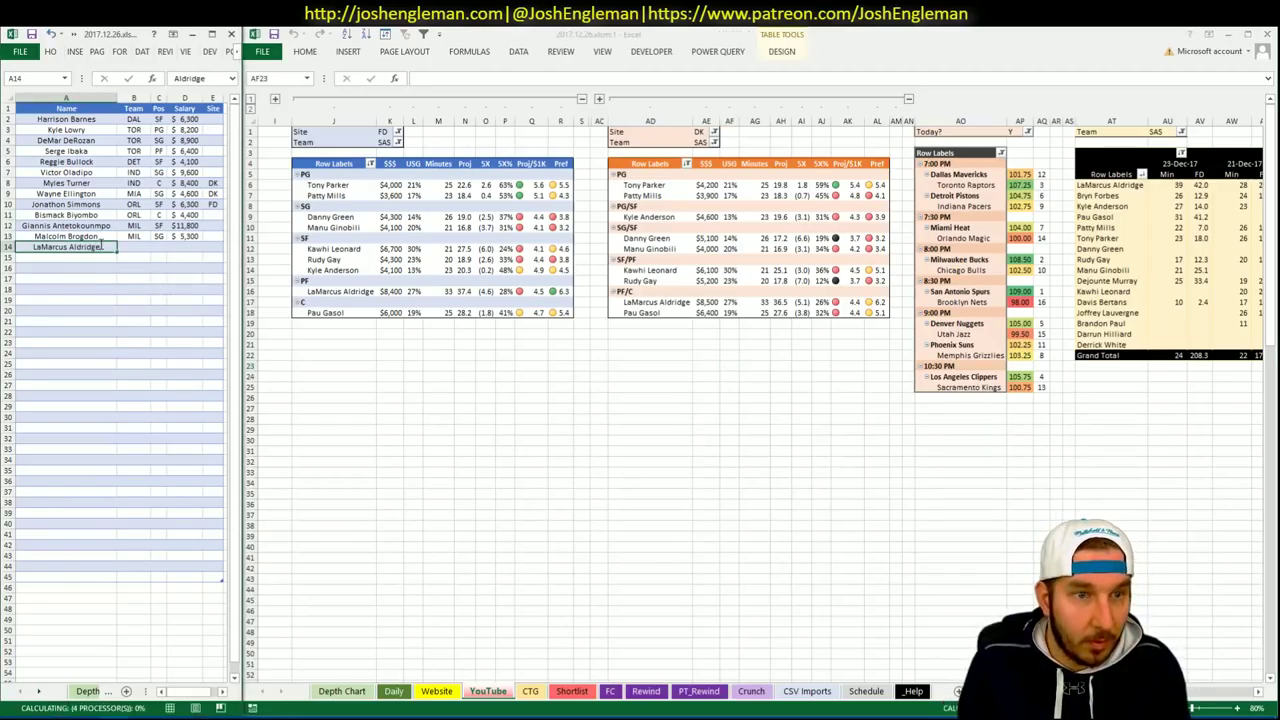
key("Return")
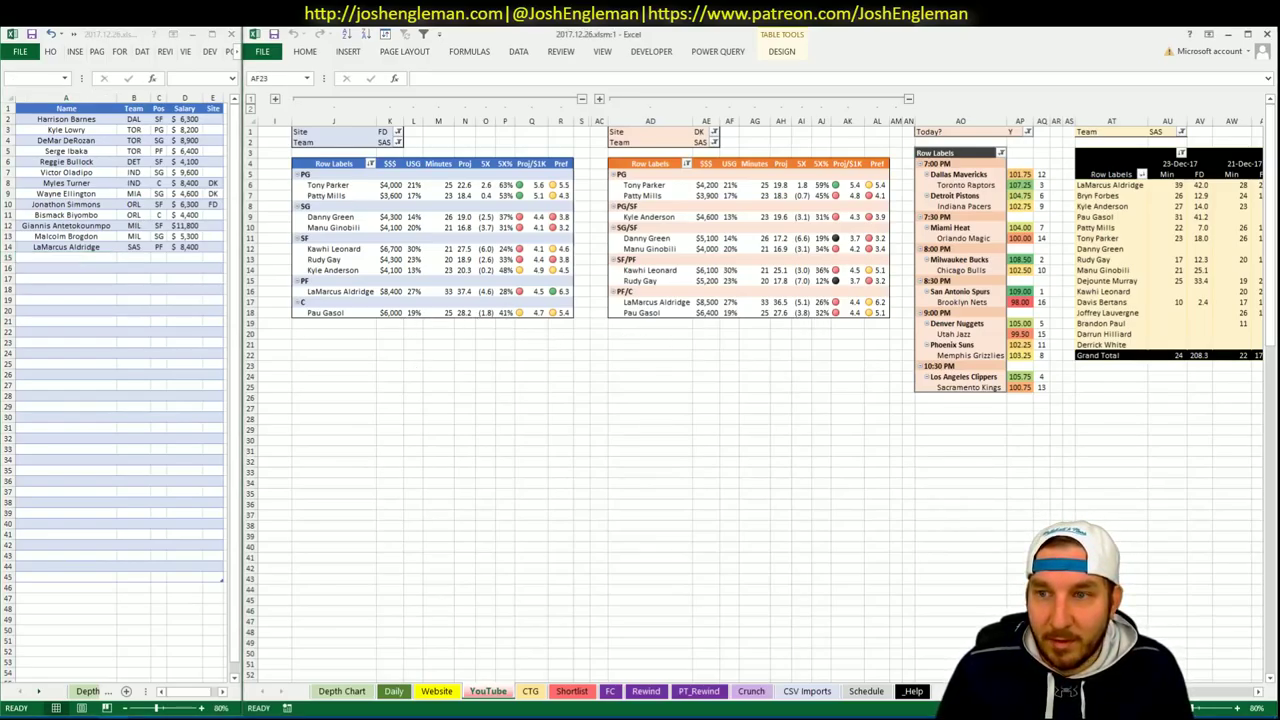
Examine the Spurs' minutes in recent games and their shooting matchup against Brooklyn on the CTG sheet, ending on the YouTube sheet.
left_click(730, 365)
scroll(730, 365, "right", 5)
scroll(730, 365, "right", 3)
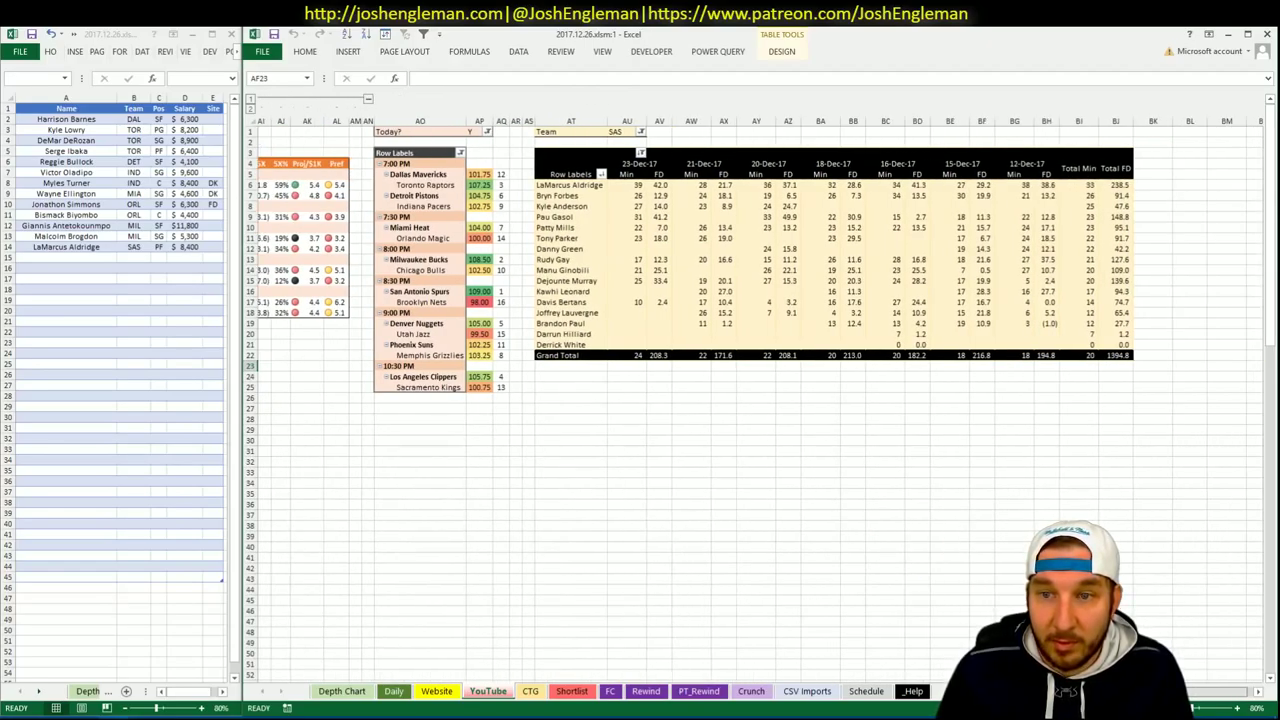
scroll(730, 365, "left", 8)
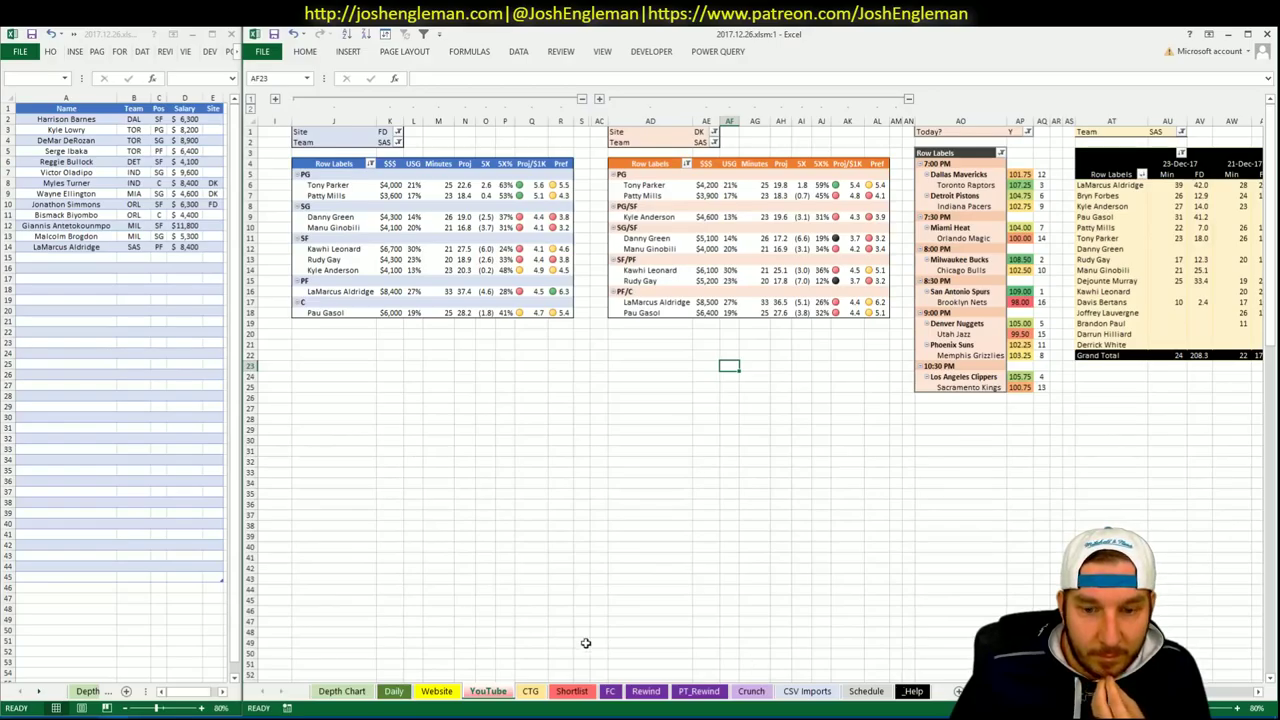
left_click(506, 690)
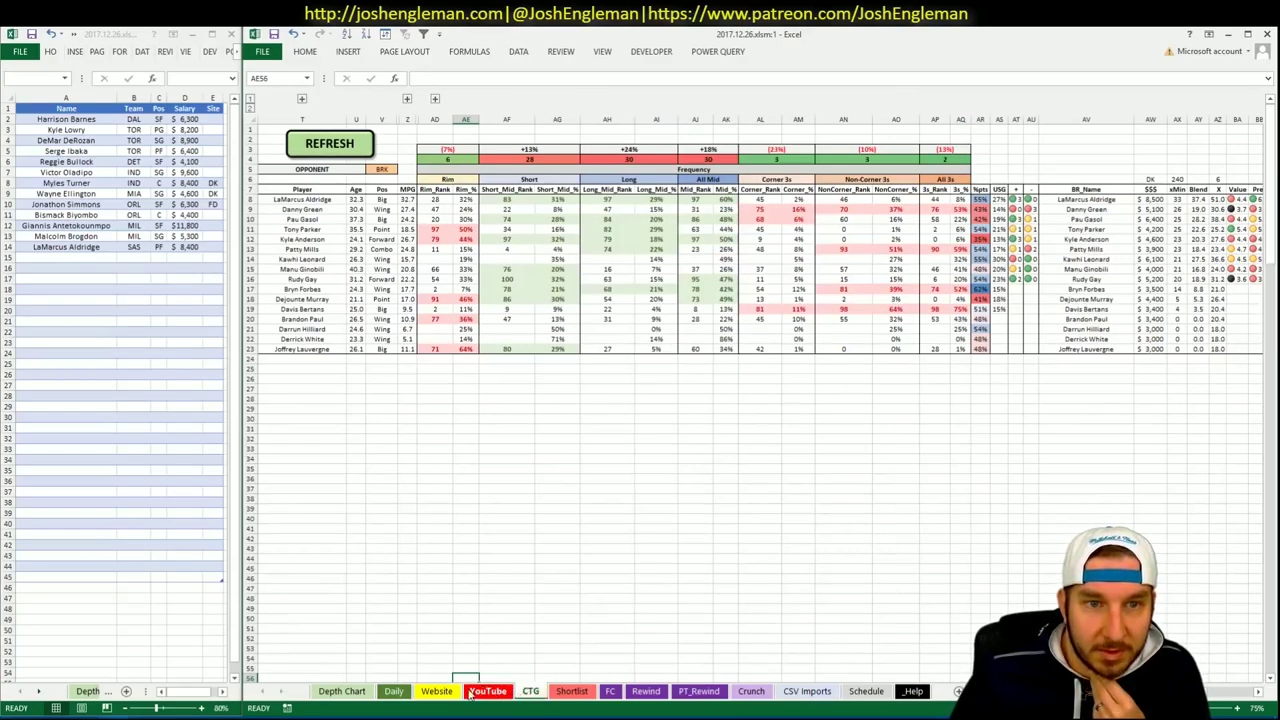
left_click(436, 691)
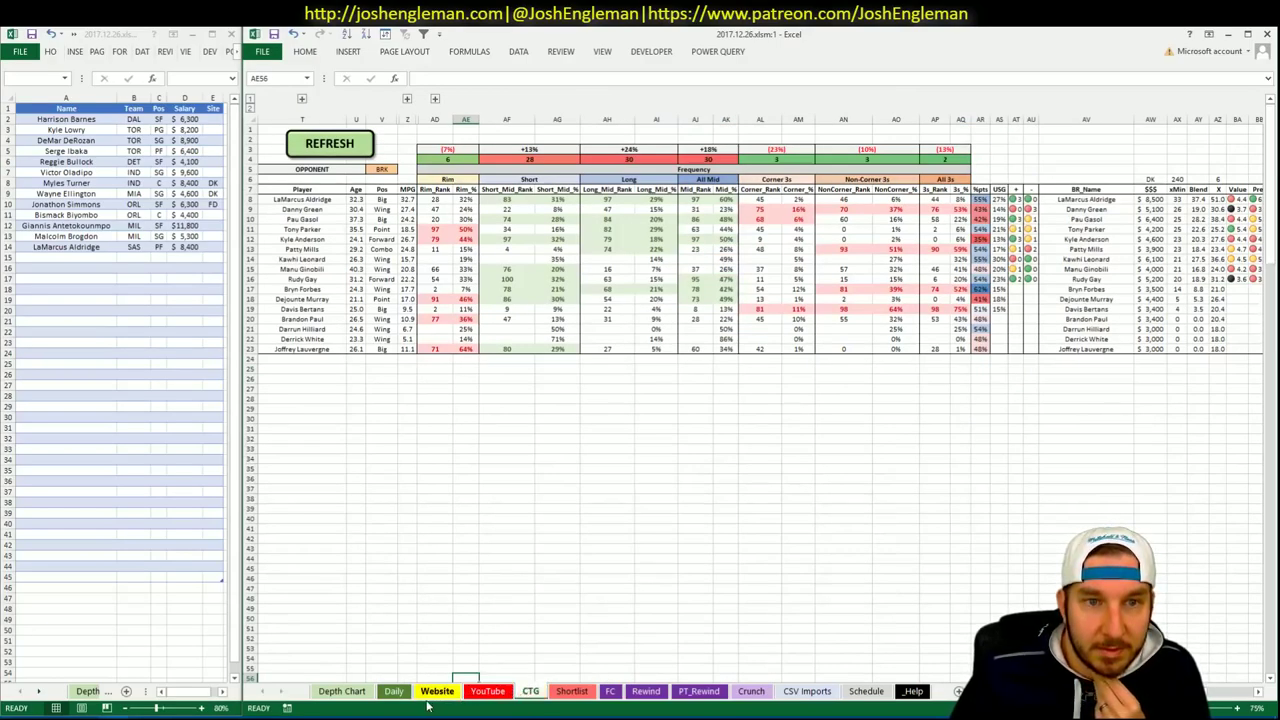
left_click(478, 694)
left_click(482, 692)
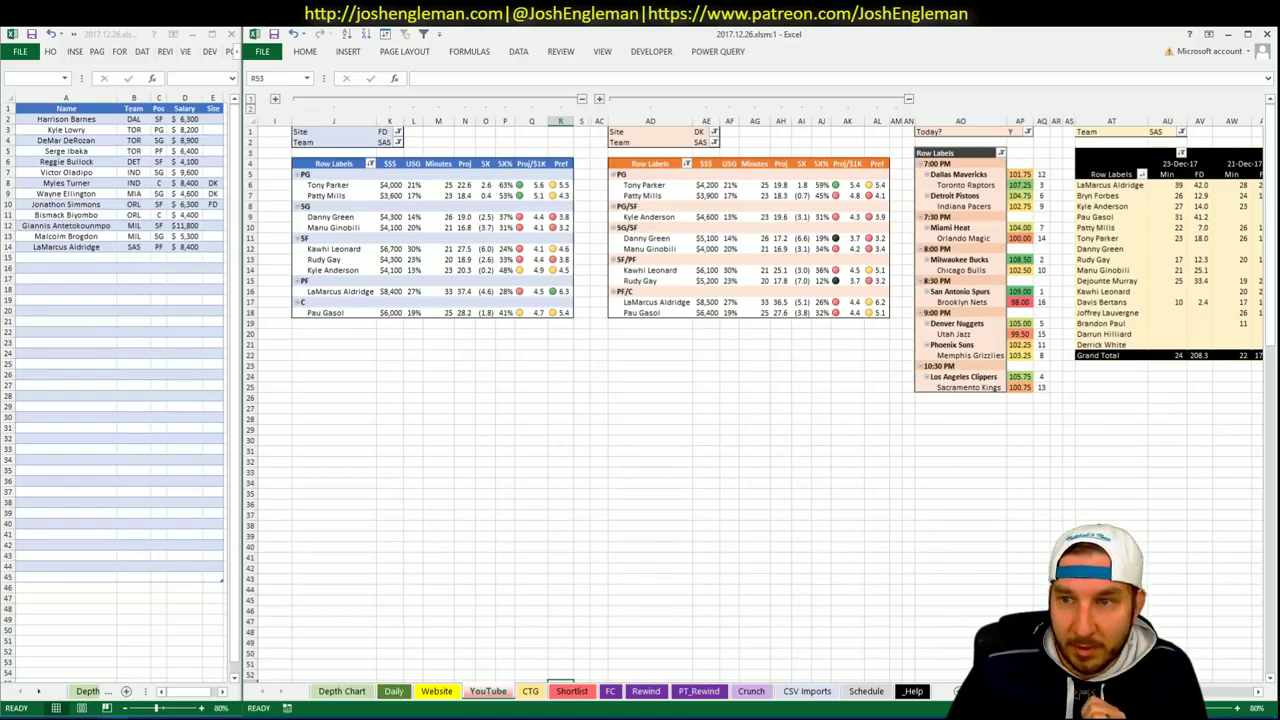
Check Pau Gasol and the other Spurs in the FD and DK projections, and look through the team projections on the Daily sheet.
left_click(338, 313)
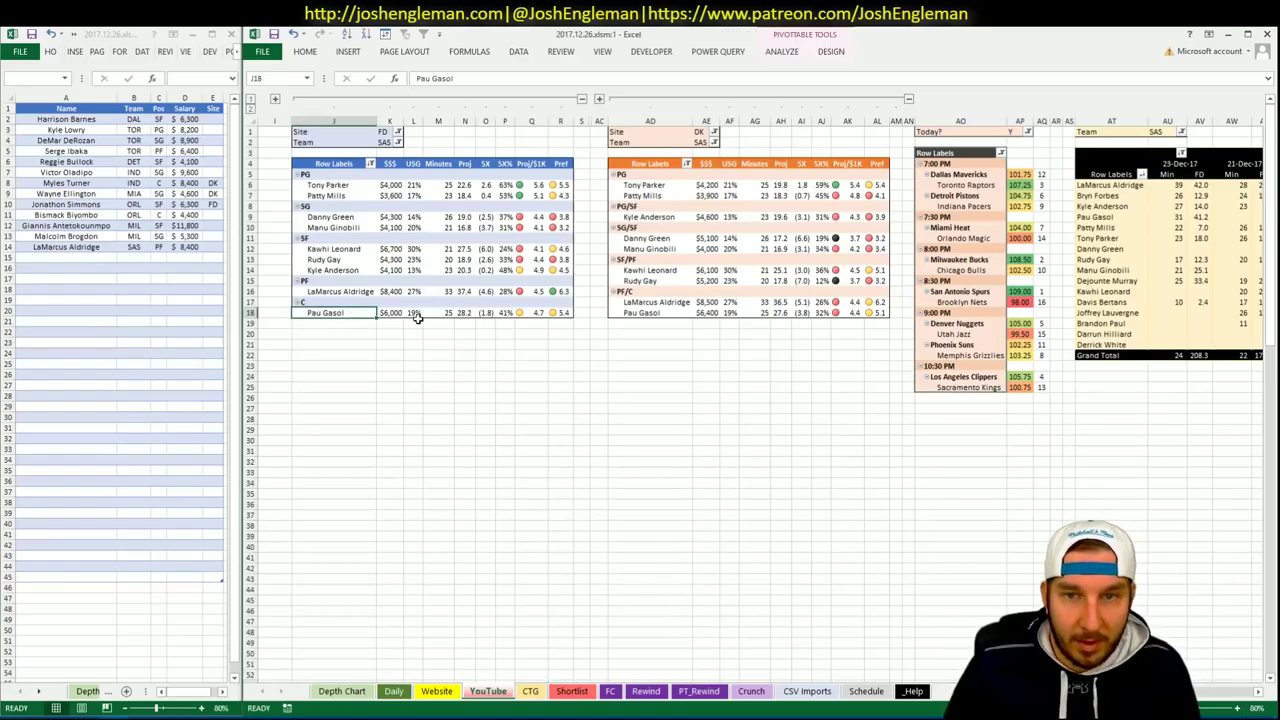
left_click(384, 140)
key("ctrl+a")
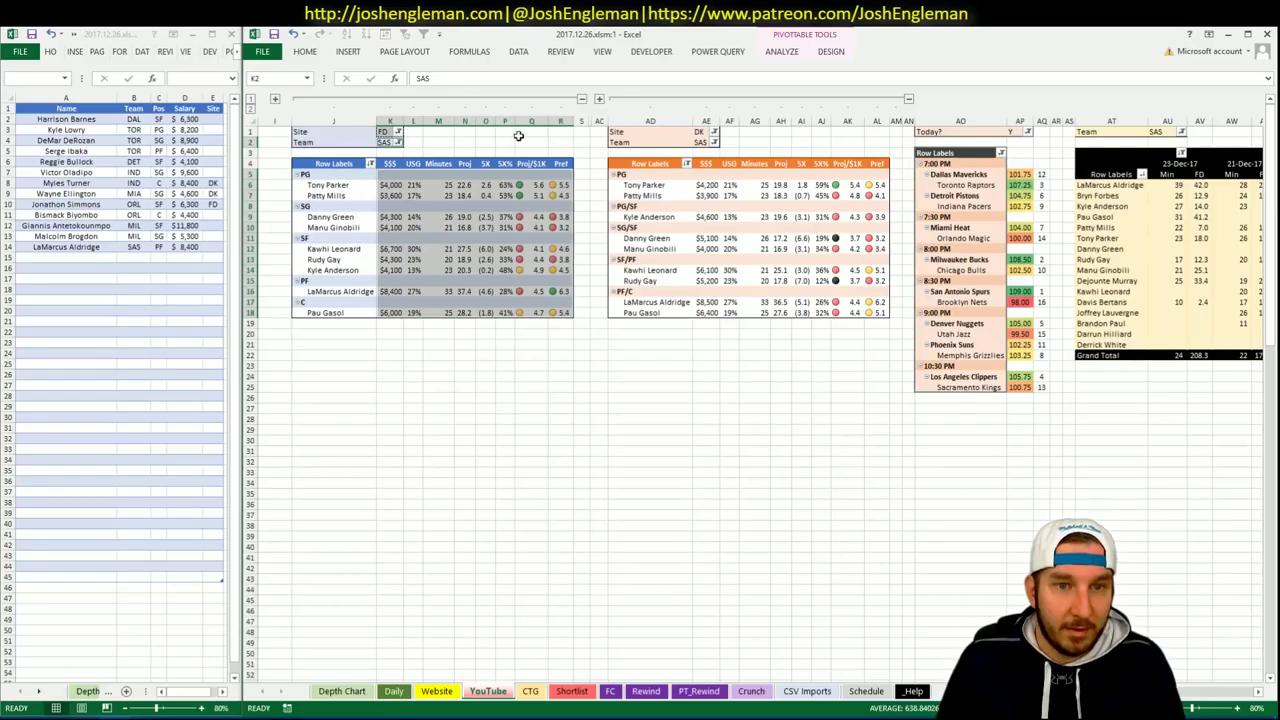
left_click(519, 141)
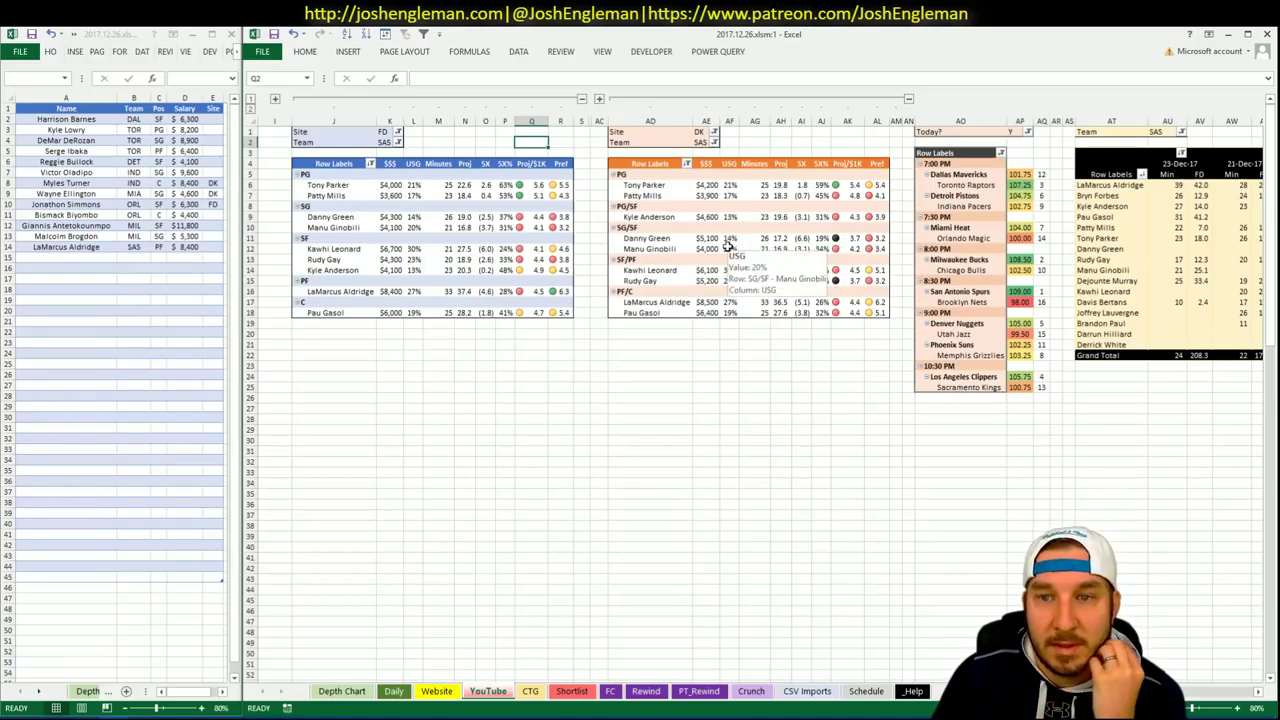
left_click(393, 691)
scroll(555, 393, "down", 5)
scroll(555, 393, "up", 3)
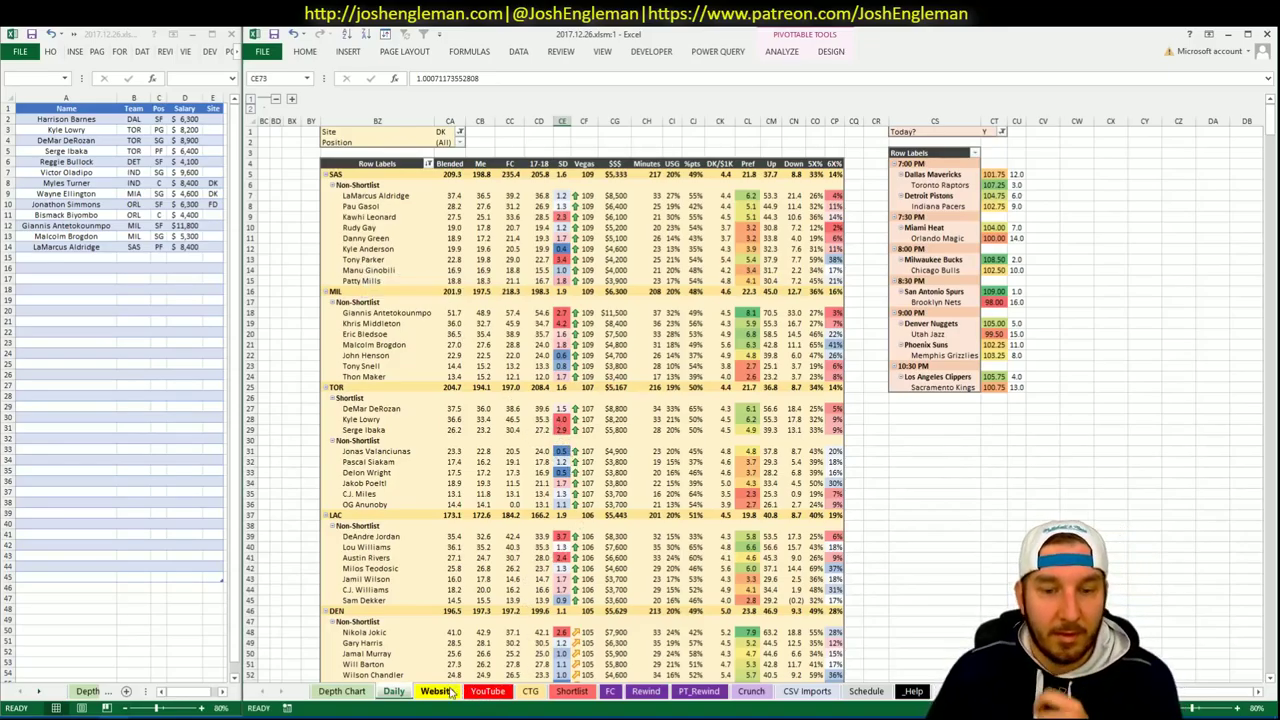
Return to the YouTube sheet and add Tony Parker to the shortlist below LaMarcus Aldridge.
left_click(488, 691)
left_click(70, 257)
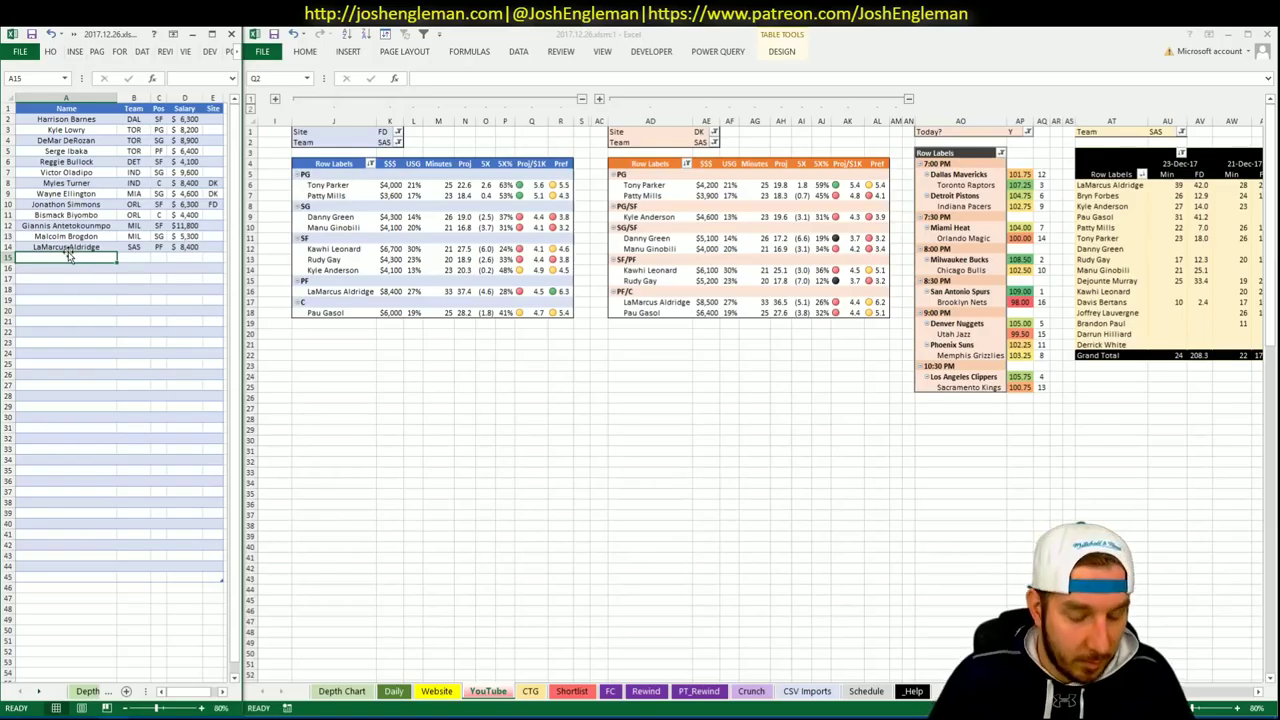
type("Tony Parker")
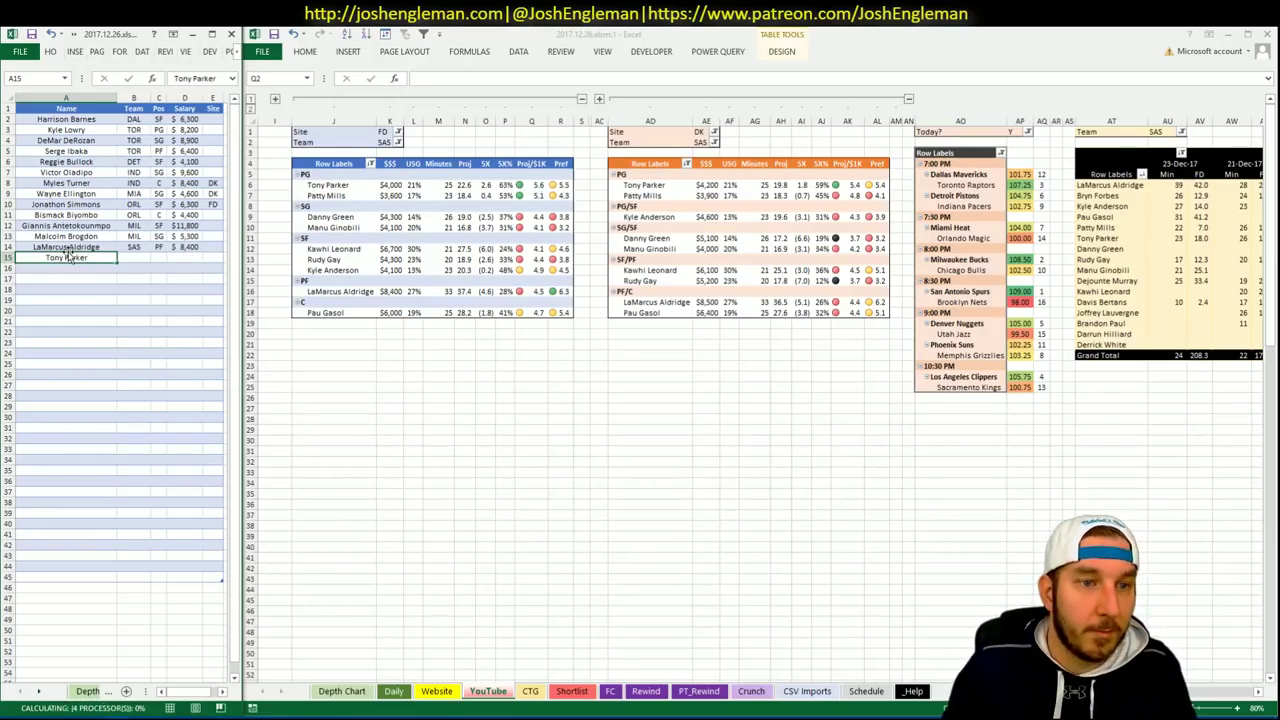
key("Return")
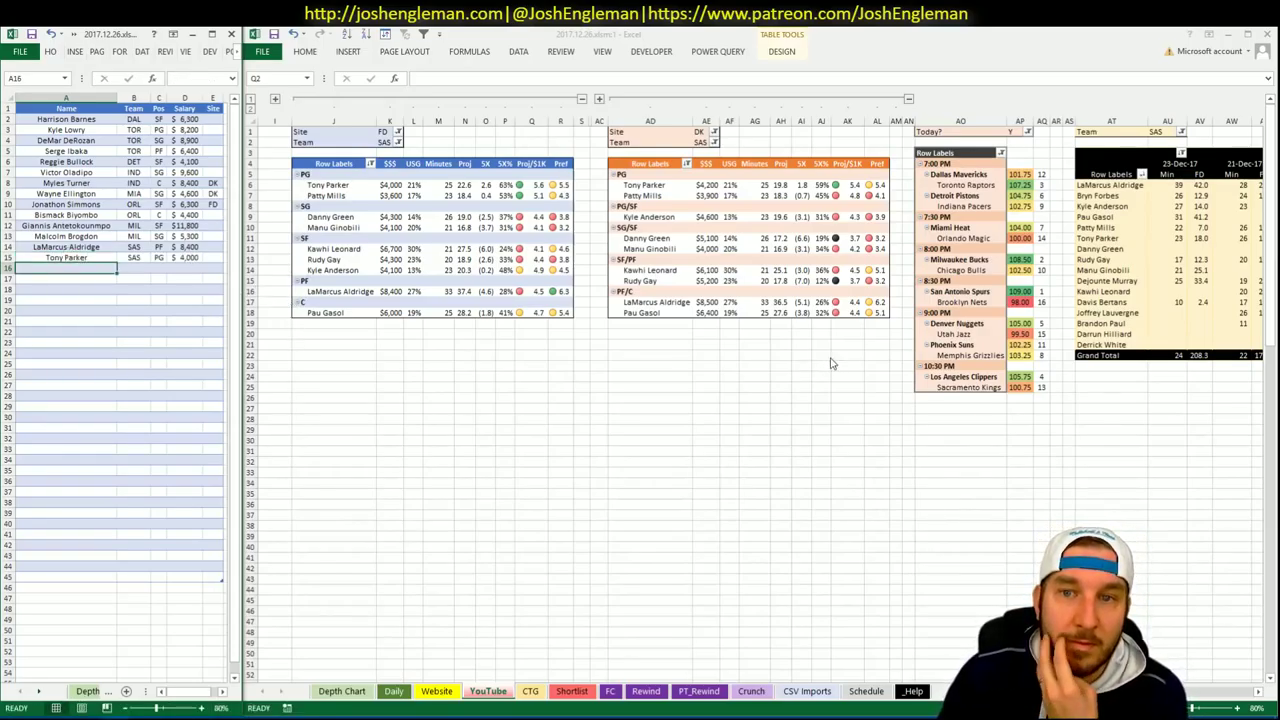
Set the Team filter to BRK in the FD projections, DK projections and recent minutes tables.
left_click(388, 142)
type("d")
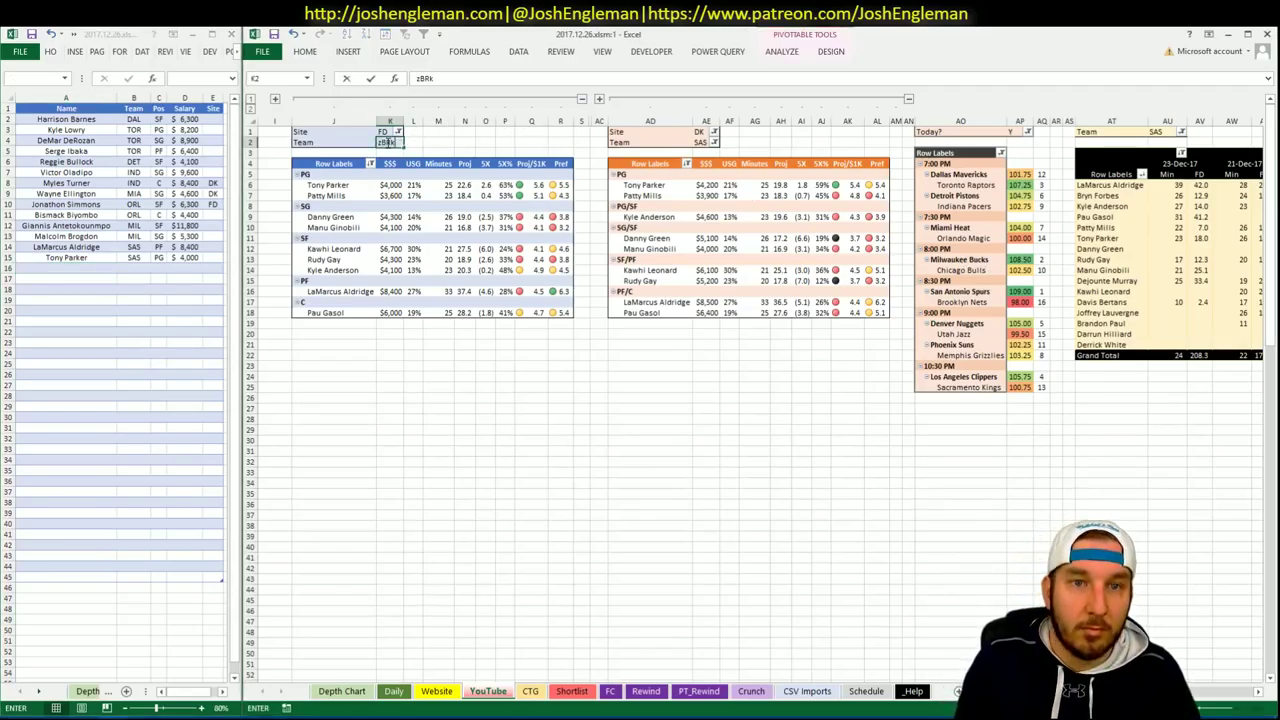
key("Escape")
type("BRK")
key("Return")
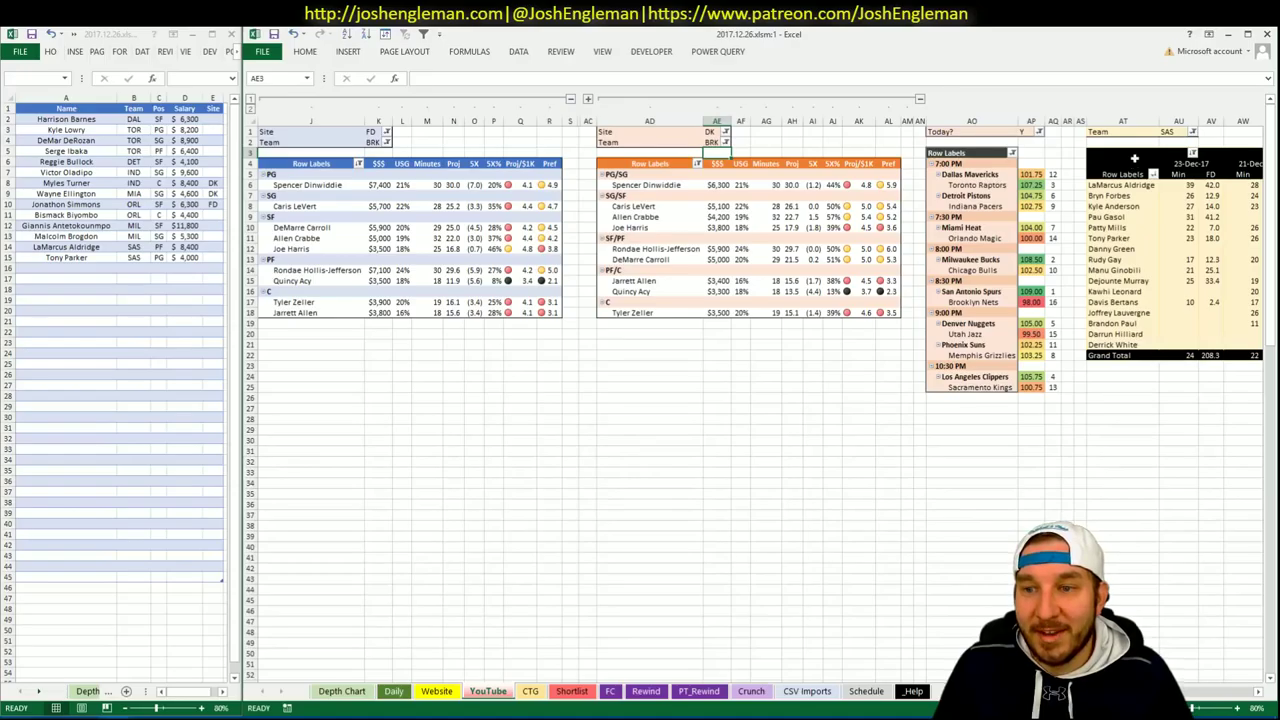
left_click(1171, 132)
type("BRK")
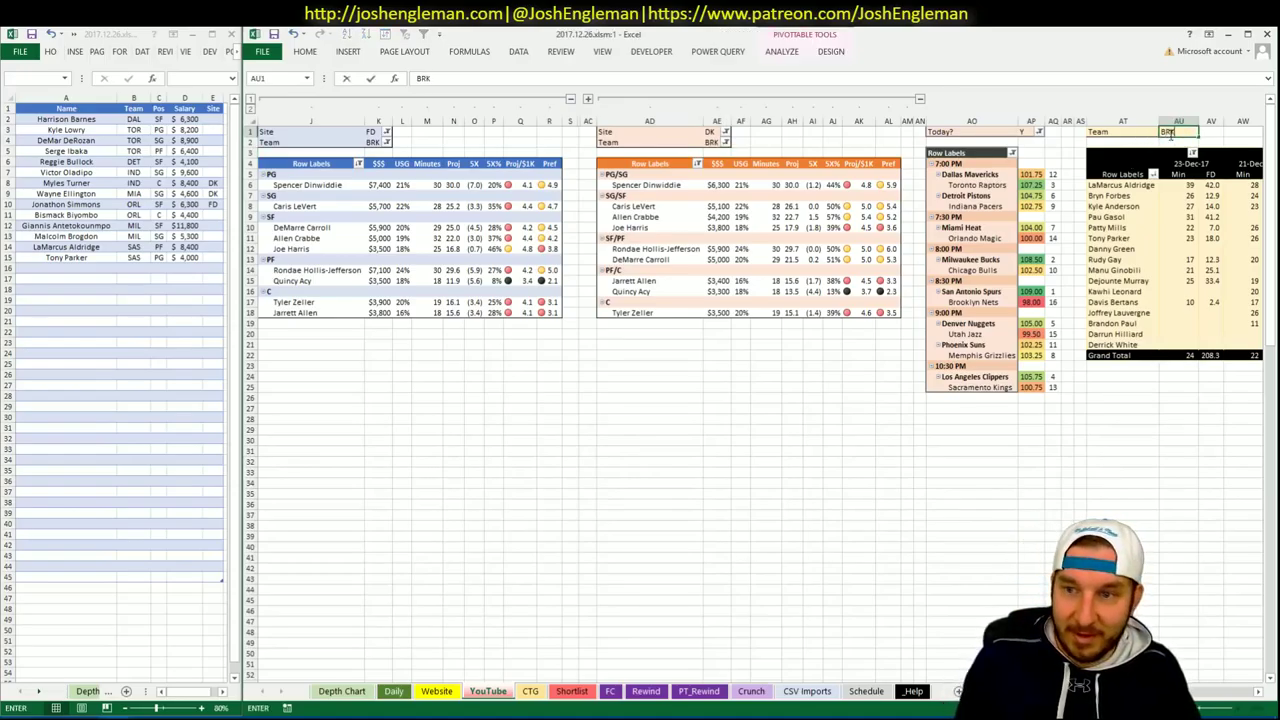
key("Return")
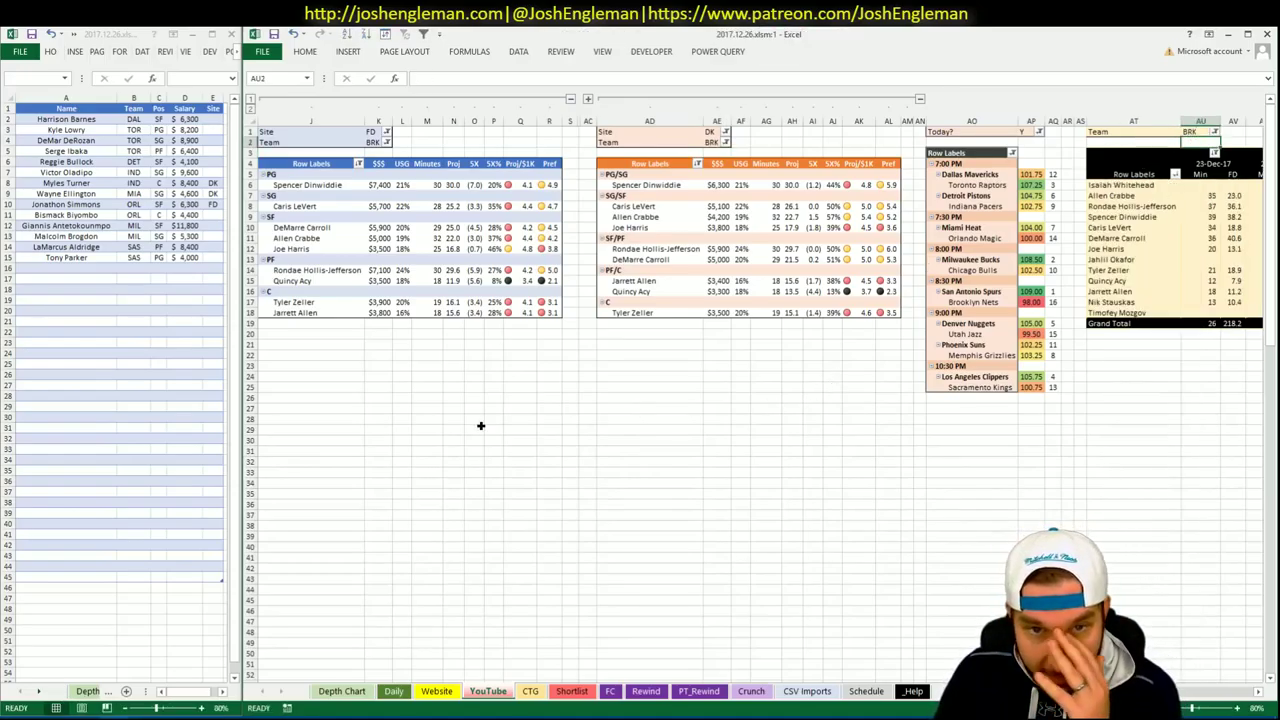
Switch to Cleaning the Glass in the browser and open the Brooklyn Nets' page at the Shooting: Frequency table.
left_click(479, 427)
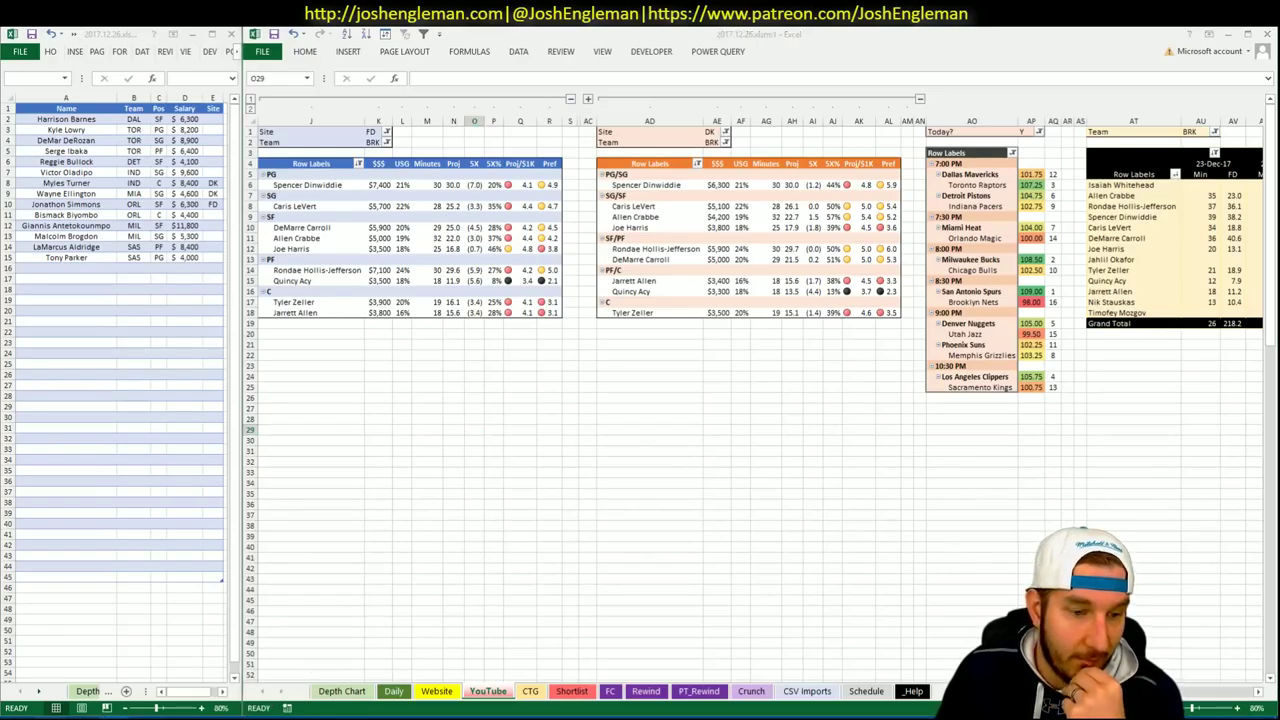
key("alt+Tab")
left_click(449, 147)
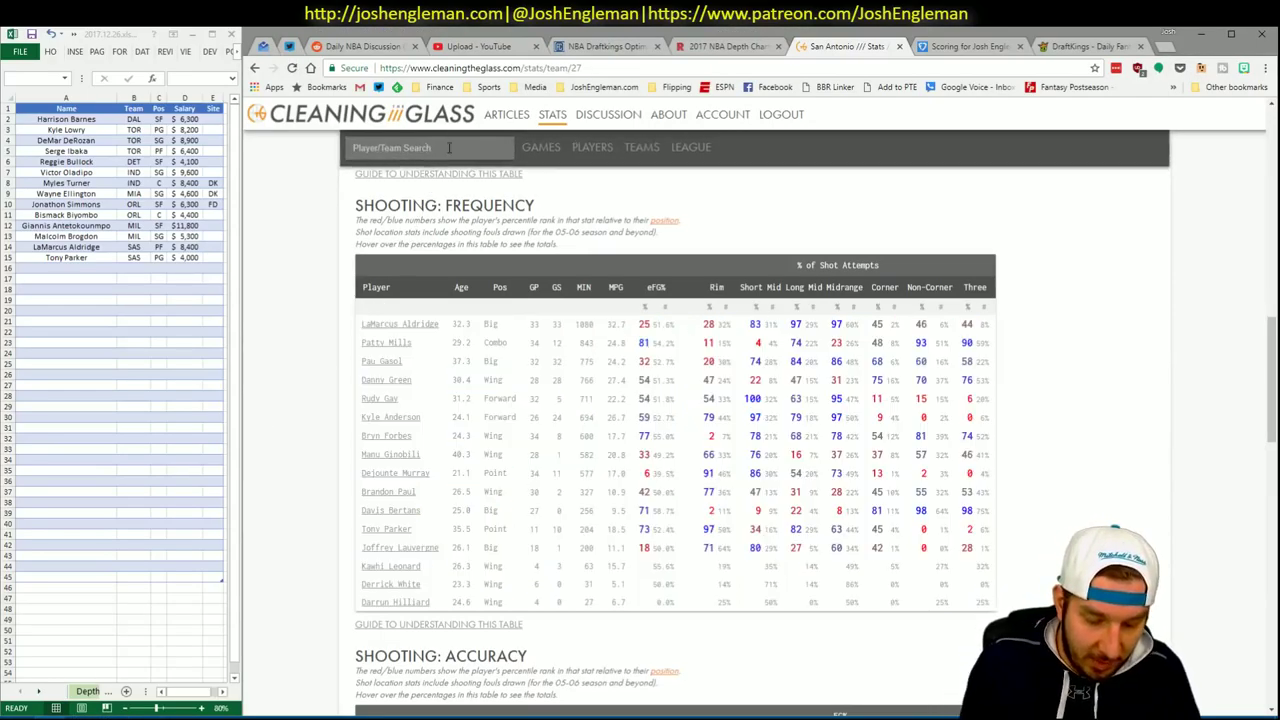
type("brook")
key("Down")
key("Return")
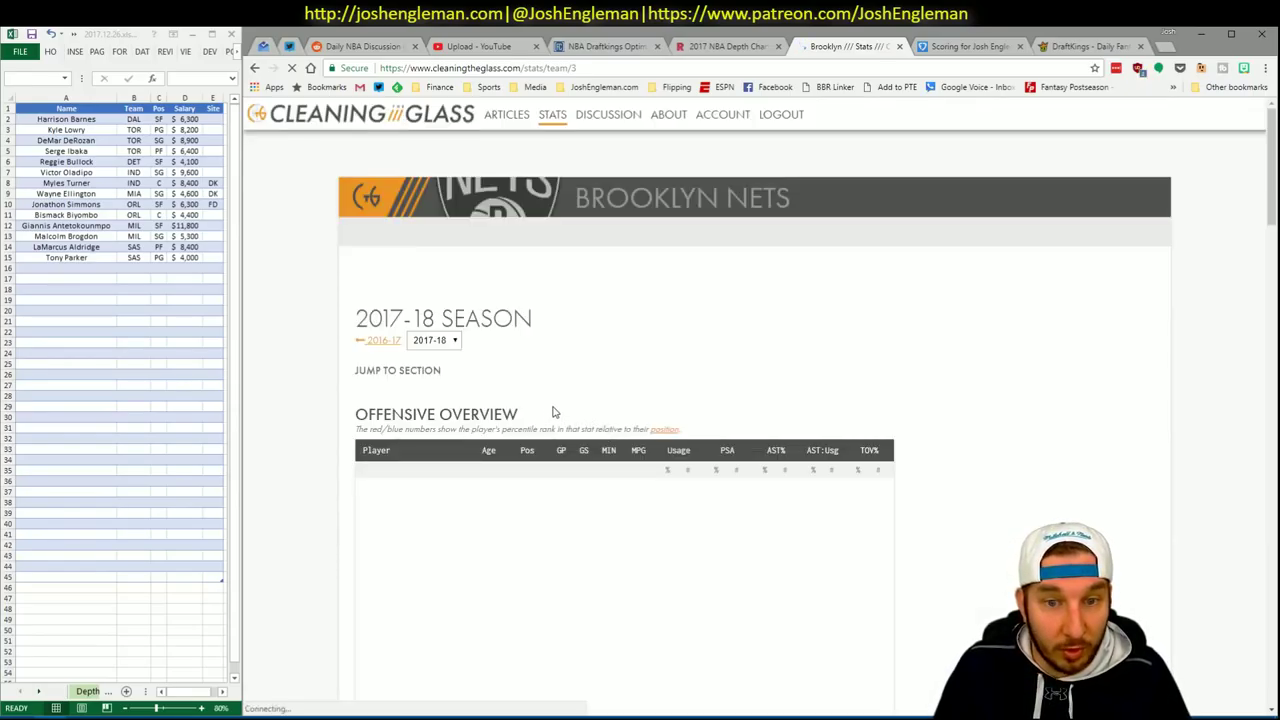
scroll(538, 394, "down", 5)
scroll(540, 394, "down", 5)
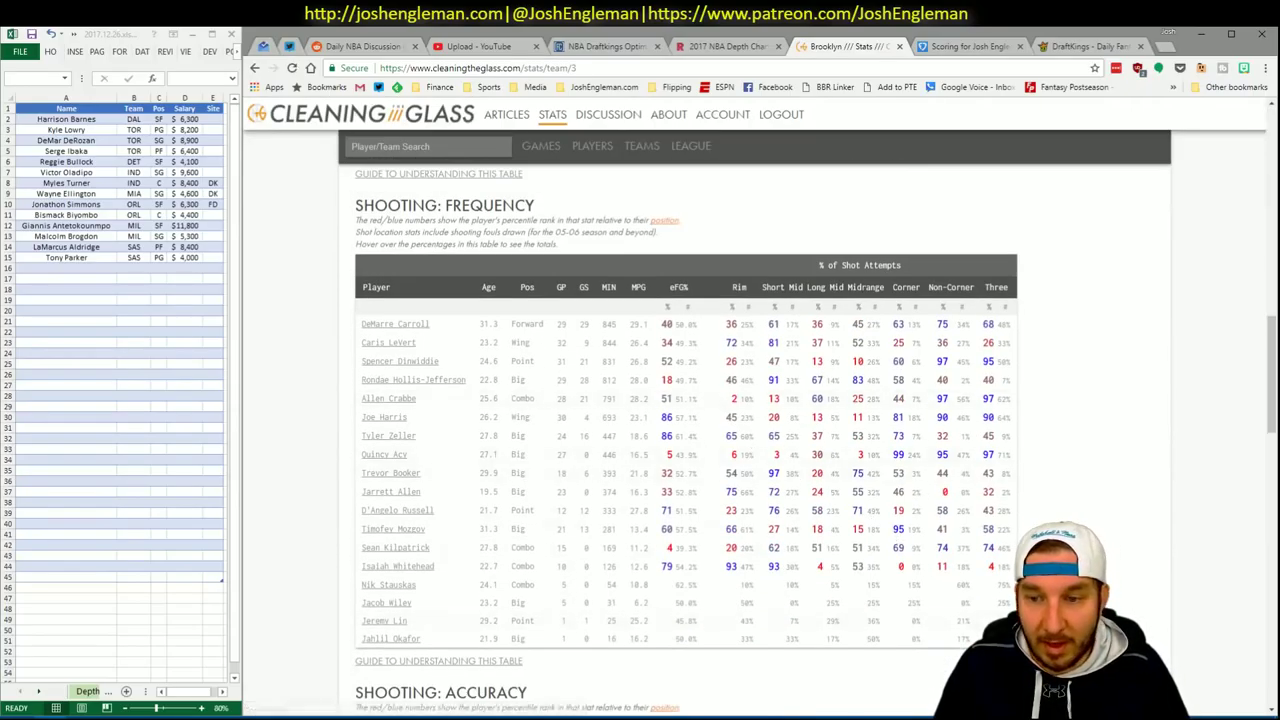
Copy the Nets' Shooting: Frequency player rows into the CTG sheet, refresh the matchup table, and set the opponent to SAS.
left_click_drag(1000, 645, 357, 340)
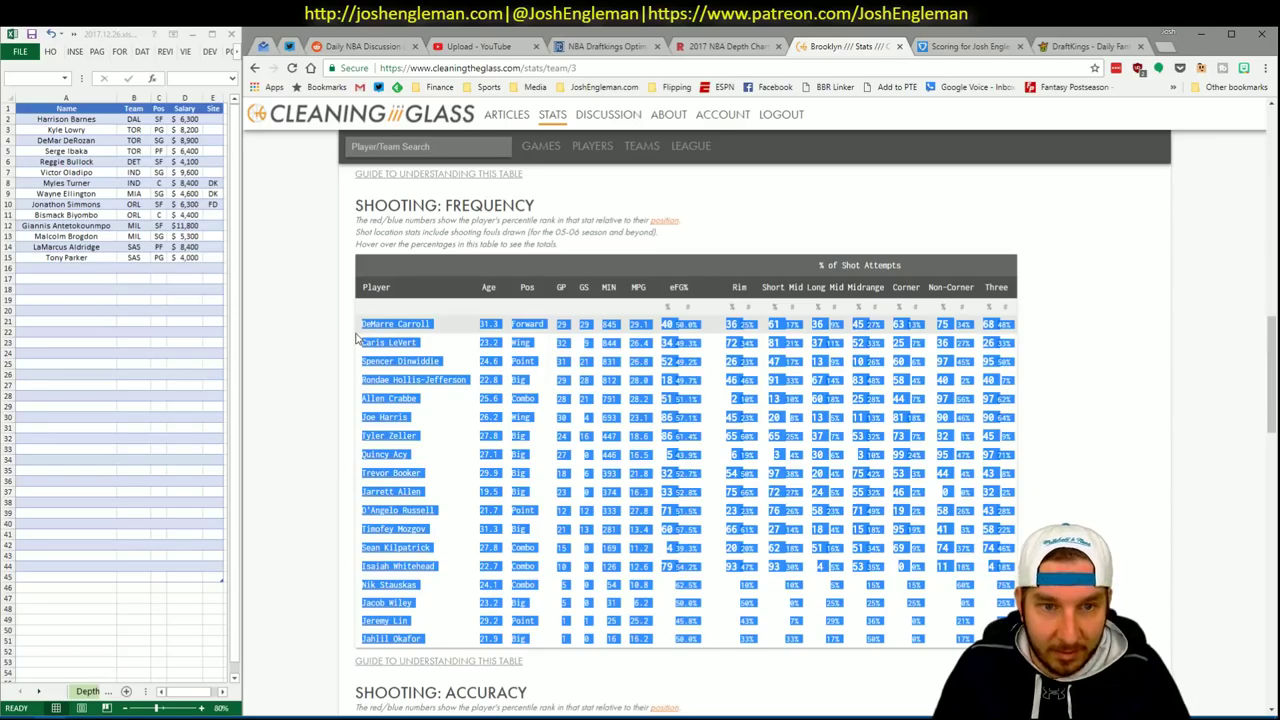
key("alt+Tab")
left_click(530, 691)
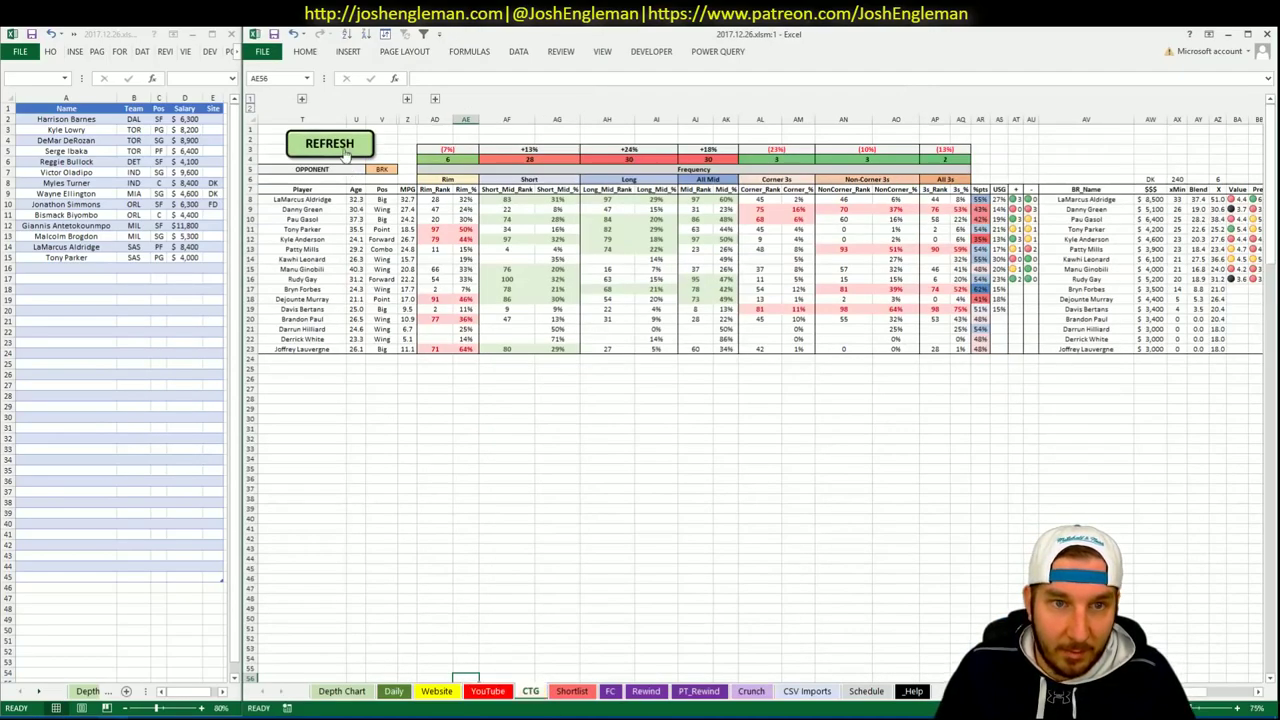
left_click(343, 150)
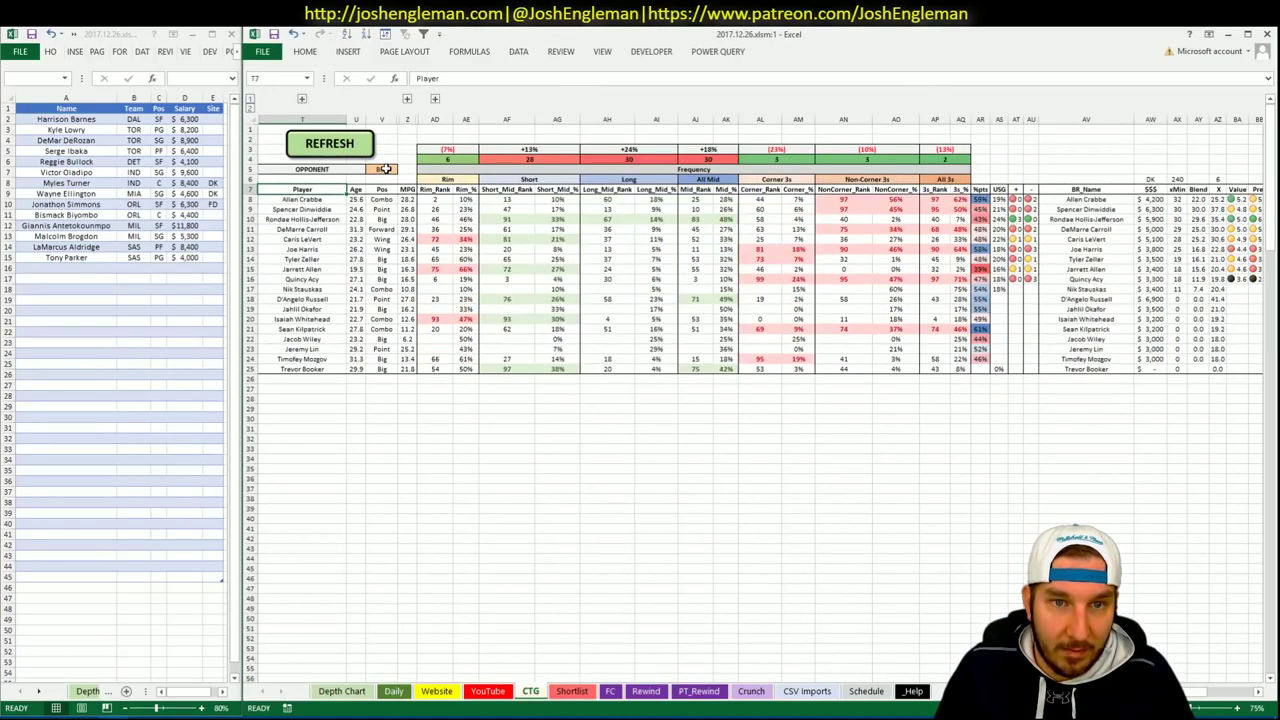
left_click(751, 547)
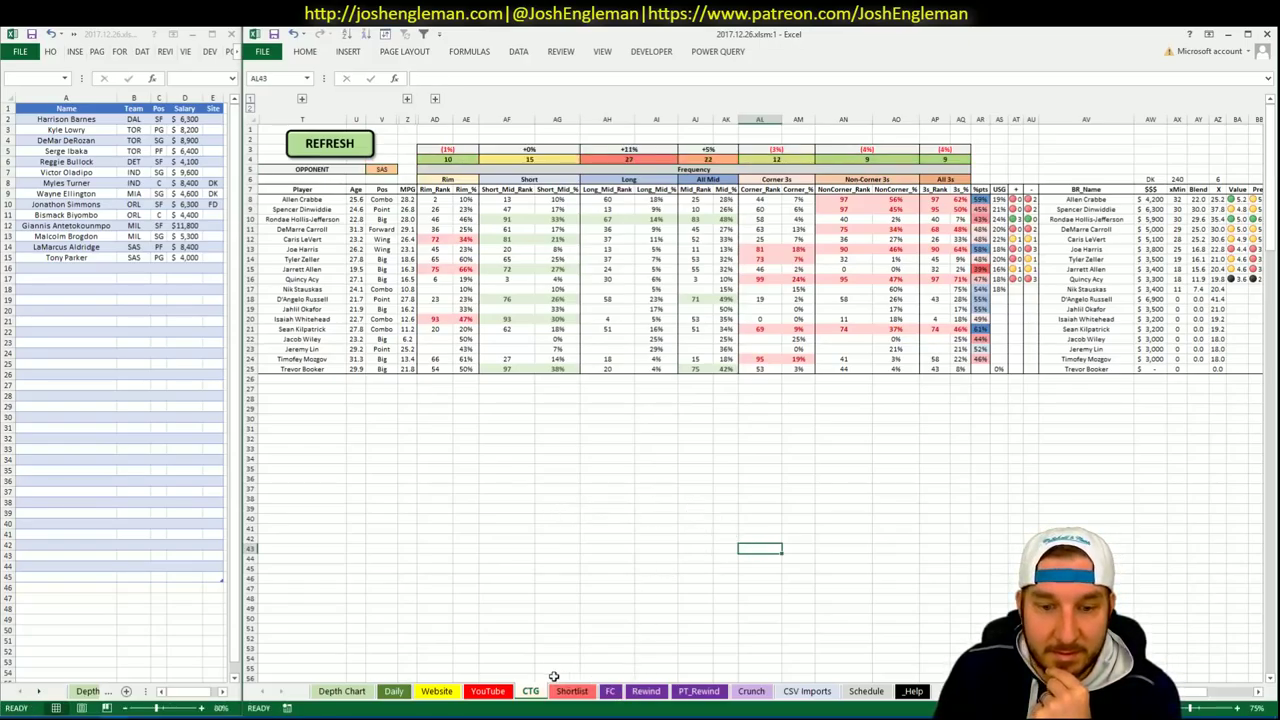
Examine Brooklyn's player projections at the end of the Daily sheet, then compare them with the FD and DK projections on the YouTube sheet.
key("ctrl+Page_Up")
key("ctrl+Page_Up")
key("ctrl+Page_Up")
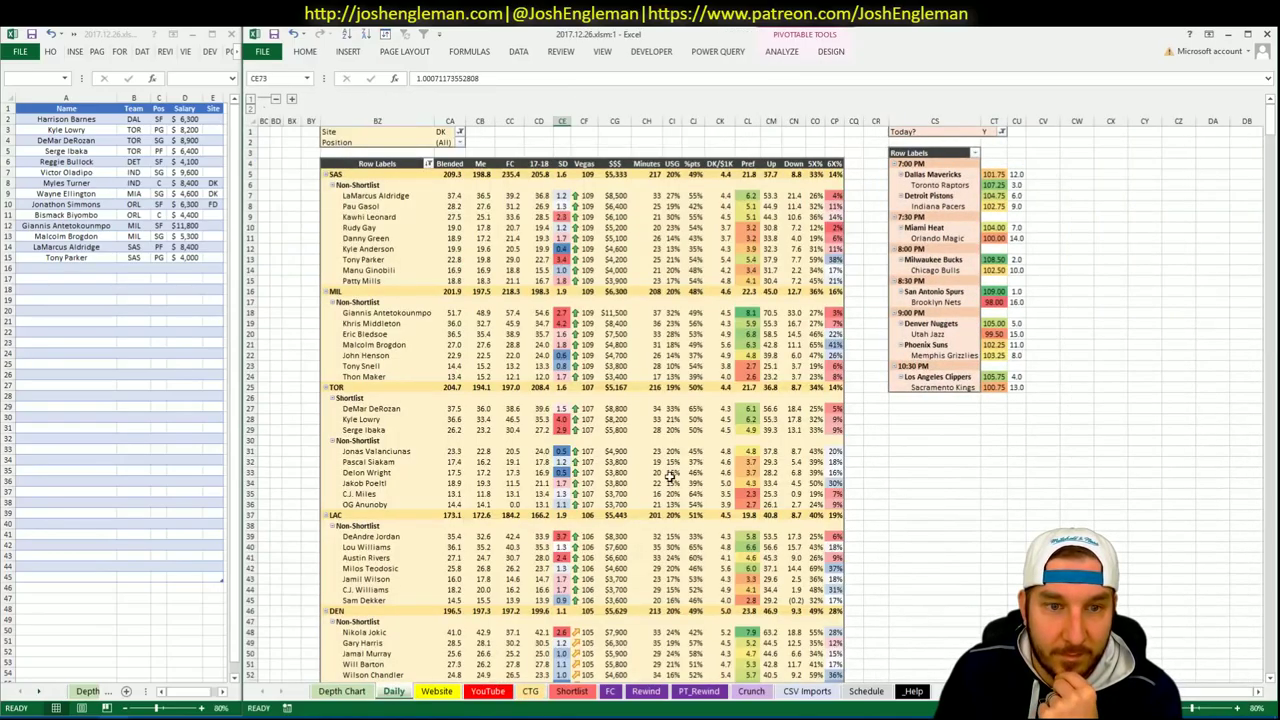
left_click(668, 478)
scroll(665, 500, "down", 20)
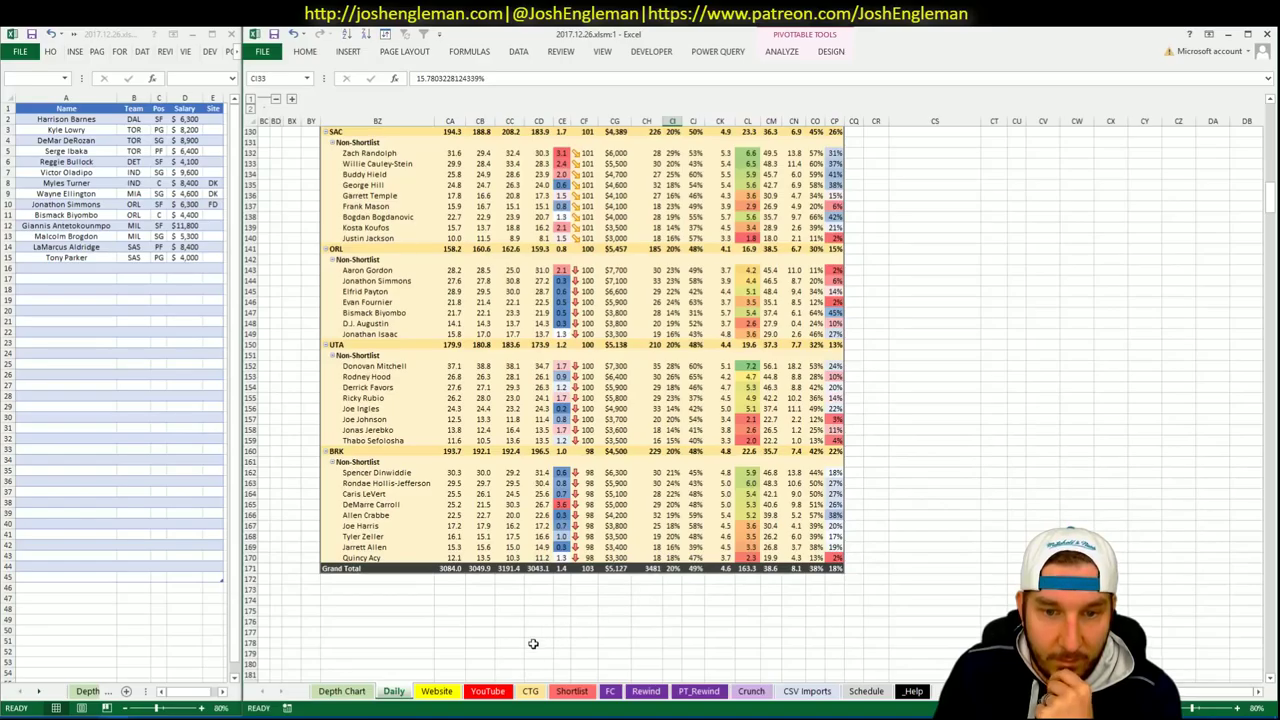
left_click(488, 691)
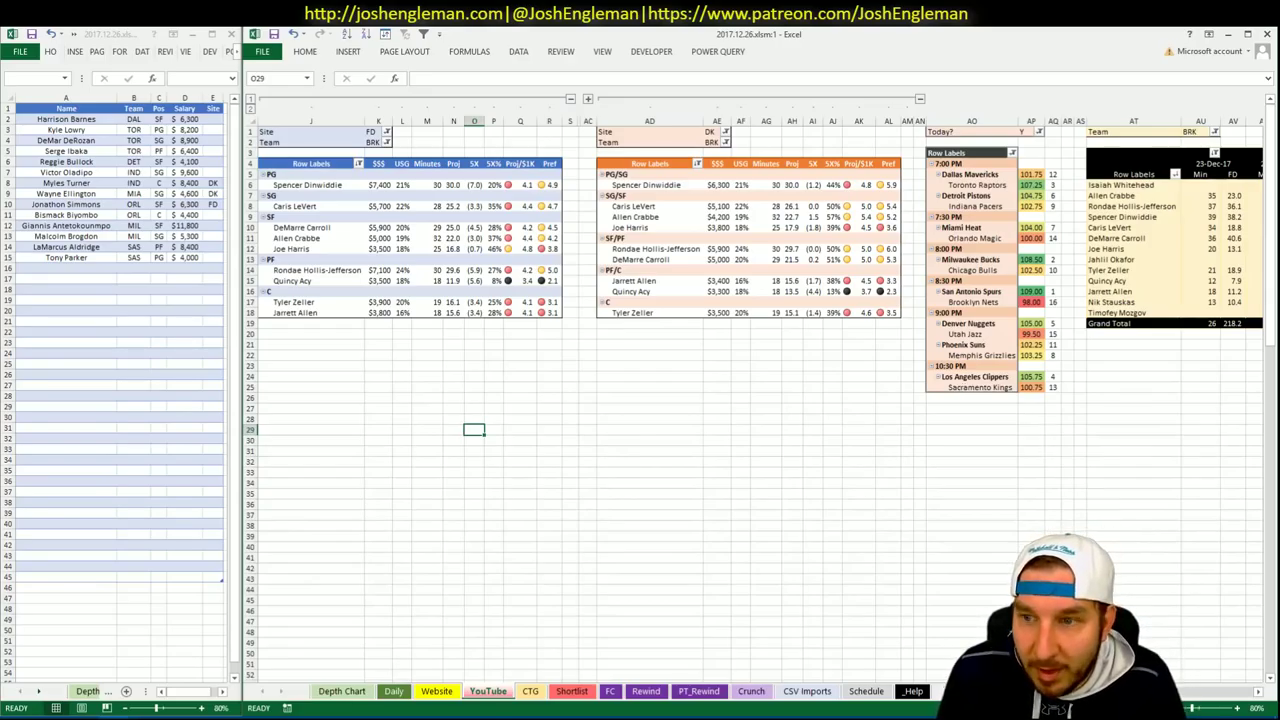
scroll(640, 400, "right", 3)
scroll(640, 400, "left", 4)
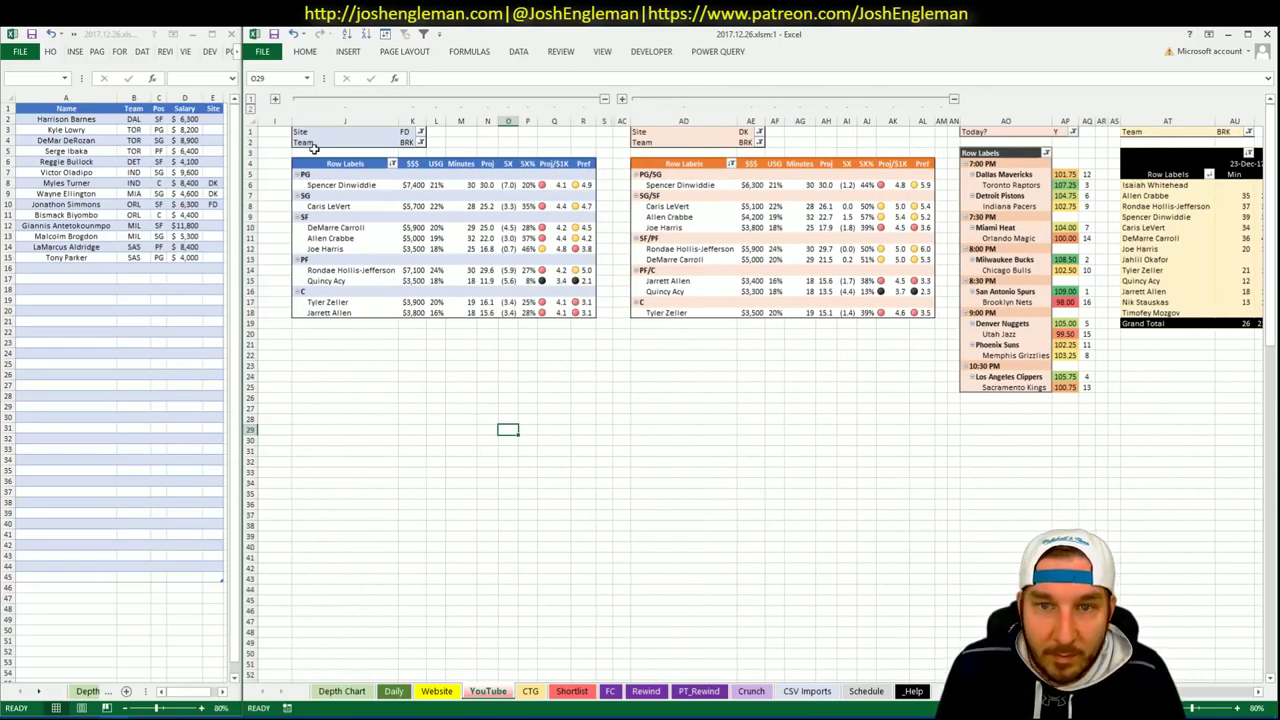
Add Spencer Dinwiddie to the shortlist below Tony Parker, with DK as the site.
left_click(60, 269)
type("Spe")
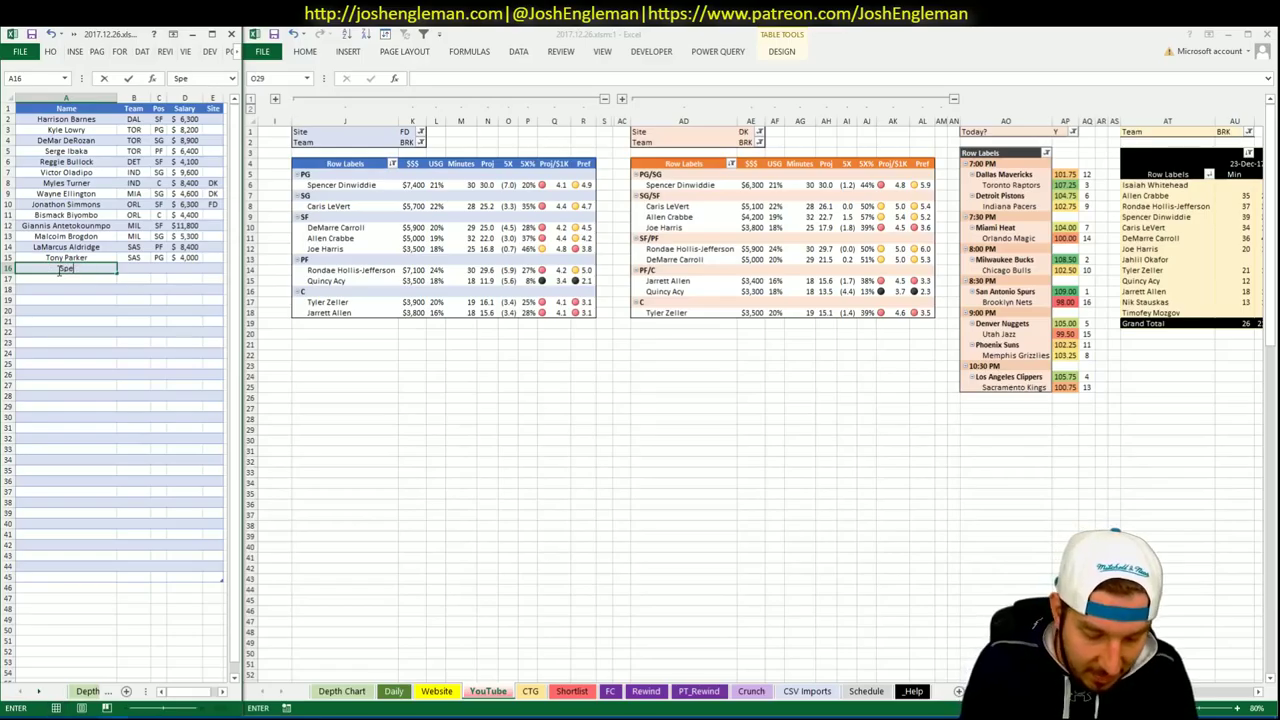
type("ncer Dinwiddie")
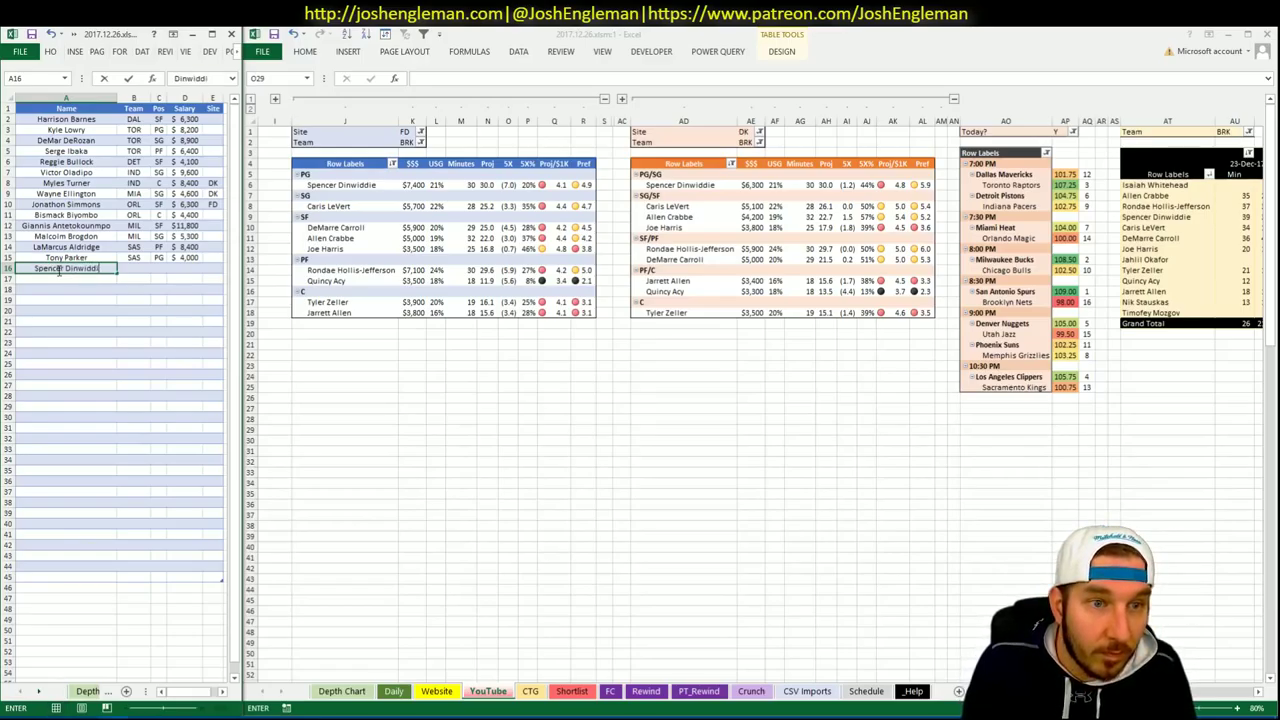
key("Return")
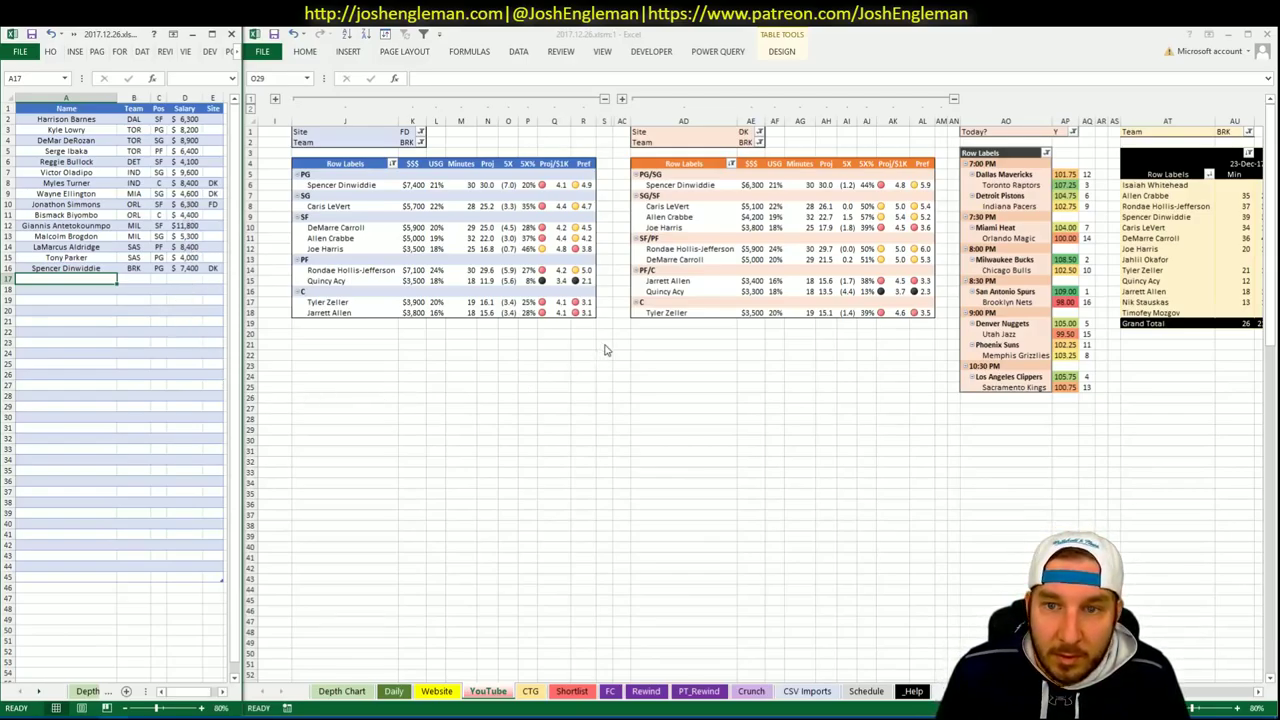
Add Rondae Hollis-Jefferson to the shortlist below Spencer Dinwiddie, with DK as the site.
key("ctrl+Tab")
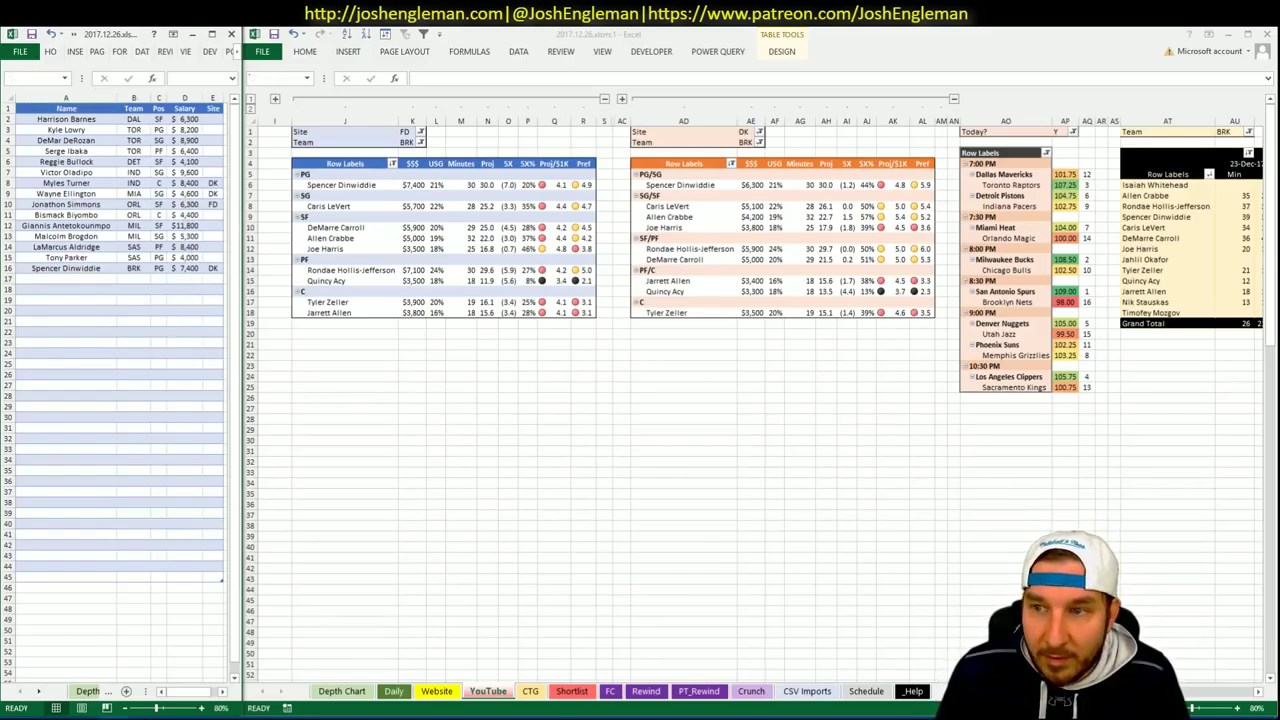
left_click(100, 279)
type("Rondae Hollis")
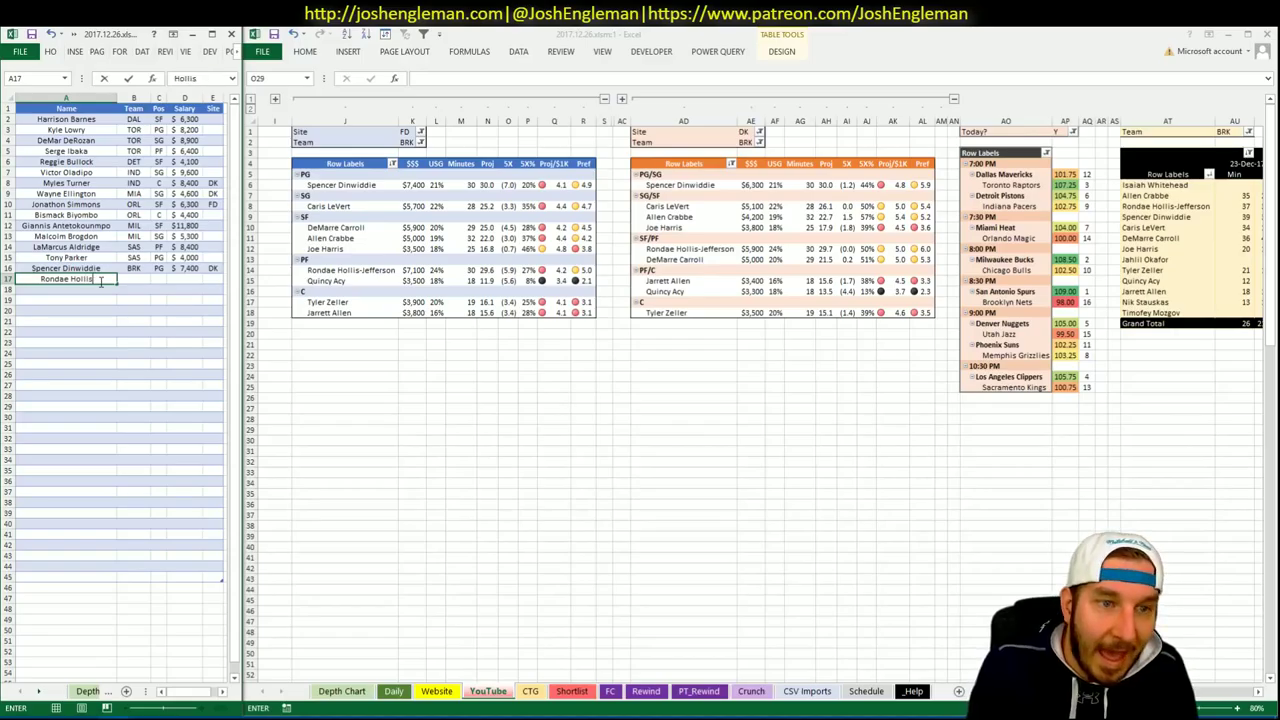
type("-Jefferson")
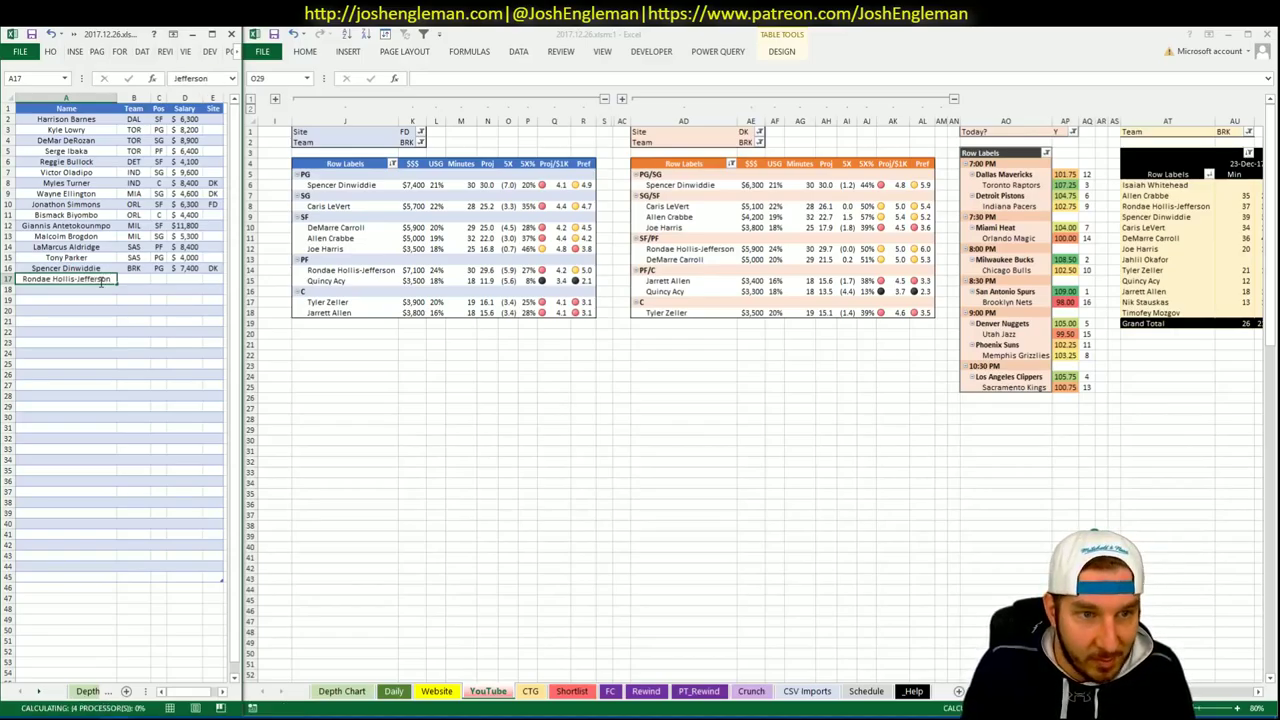
key("Return")
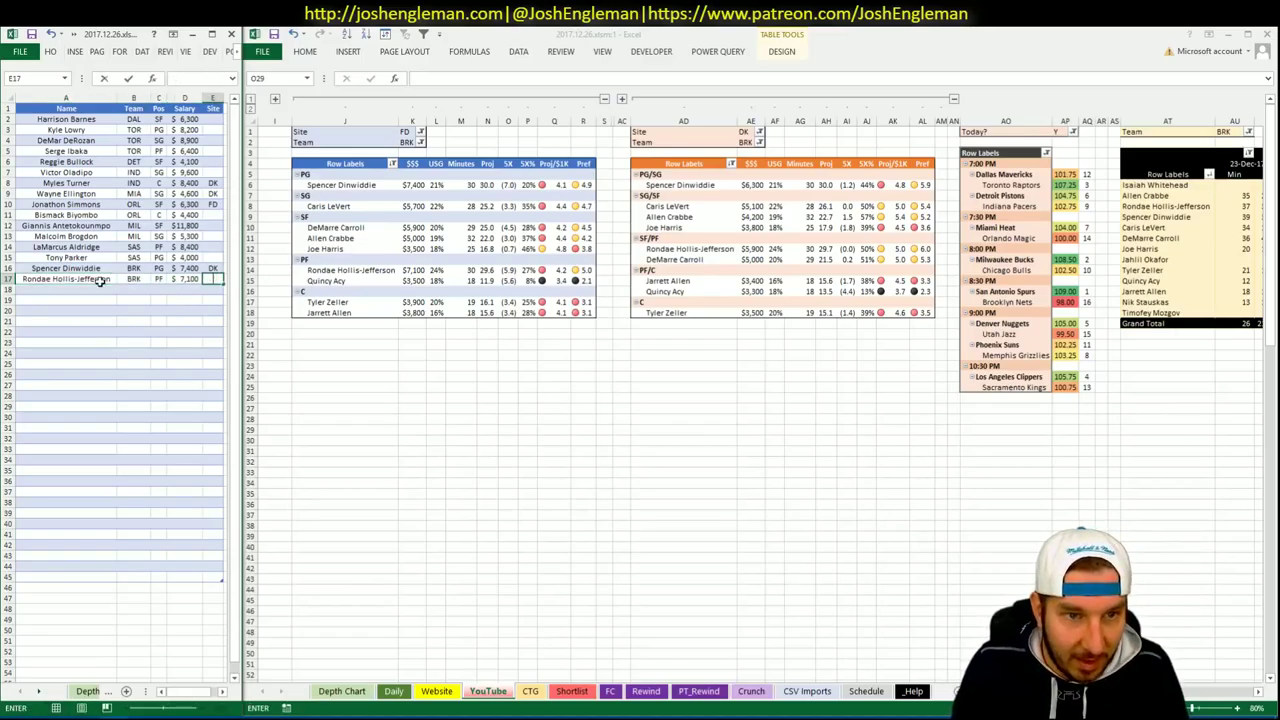
left_click(105, 288)
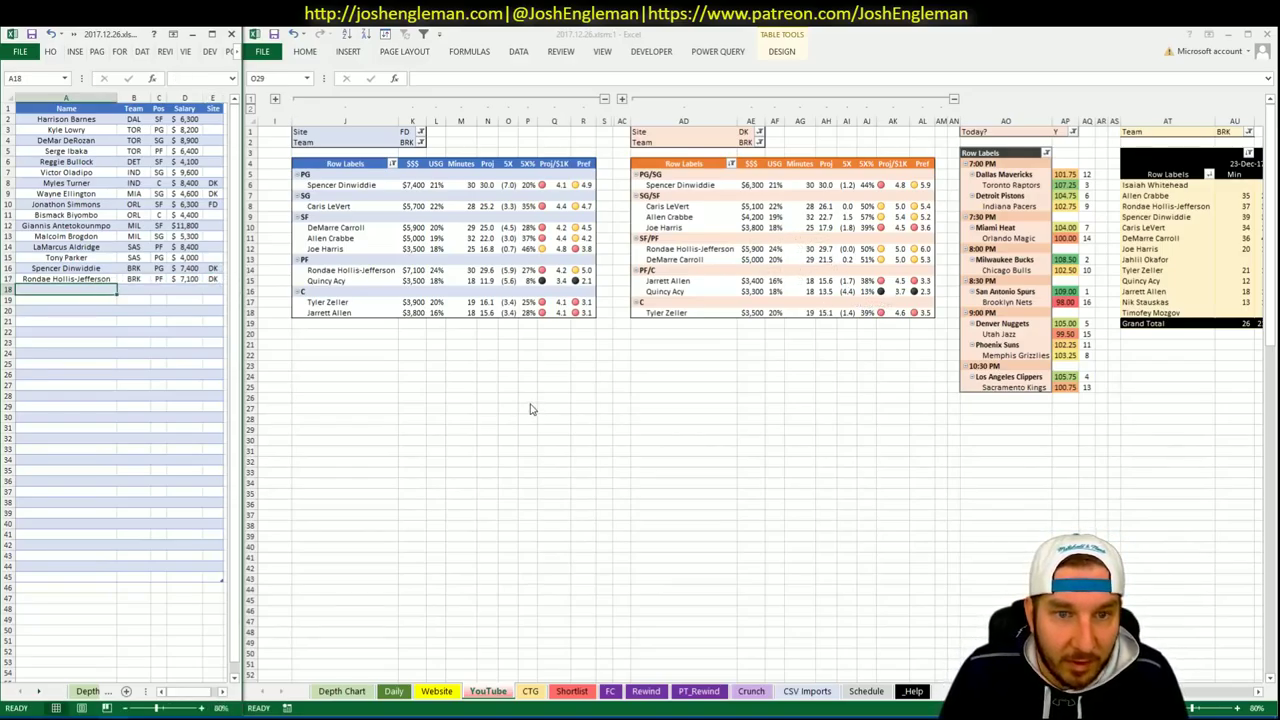
Check the Nets' recent minutes and add DeMarre Carroll to the shortlist below Rondae Hollis-Jefferson, correcting the spelling of his name.
key("ctrl+Tab")
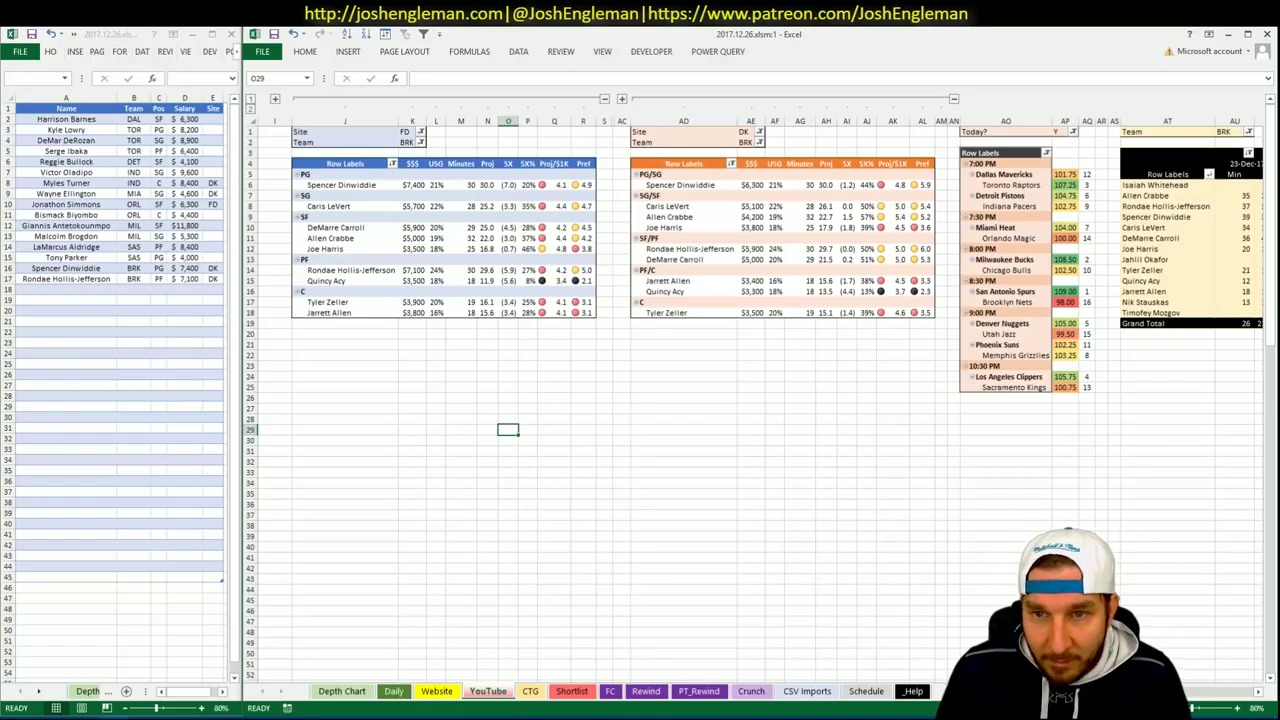
scroll(760, 387, "right", 2)
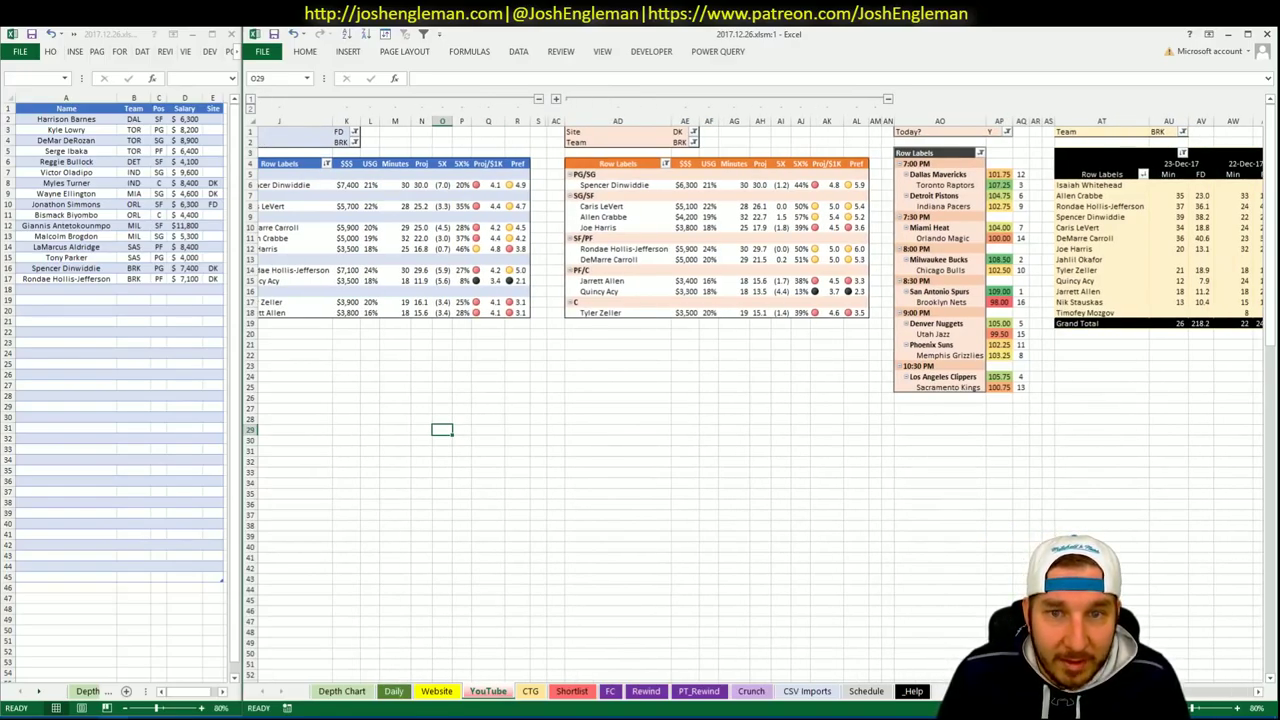
scroll(1206, 694, "right", 10)
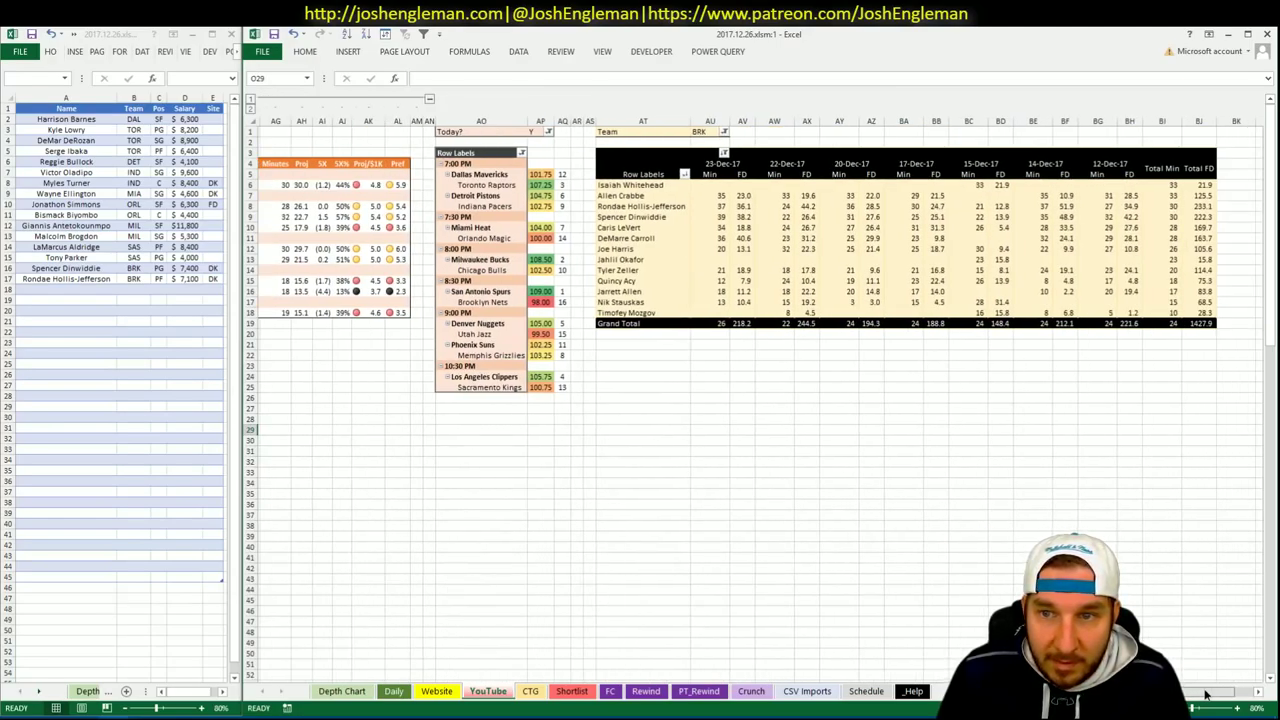
scroll(1206, 694, "left", 15)
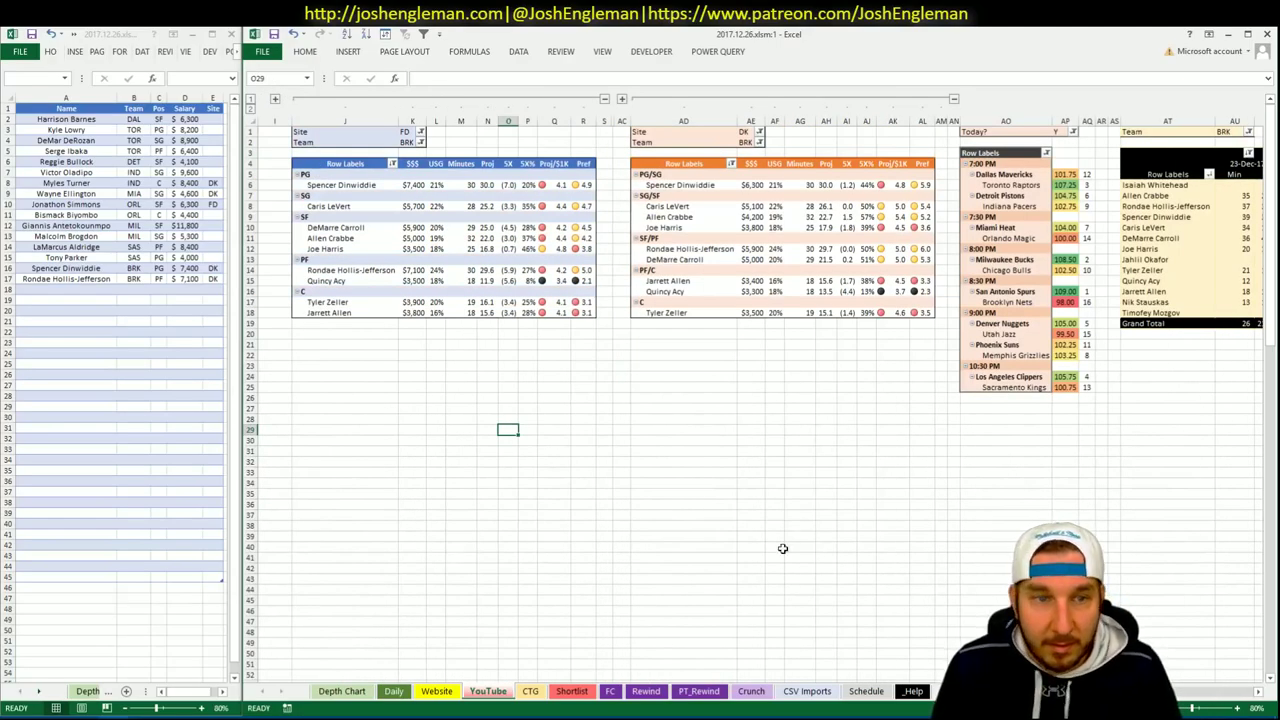
left_click(98, 290)
type("DeMar")
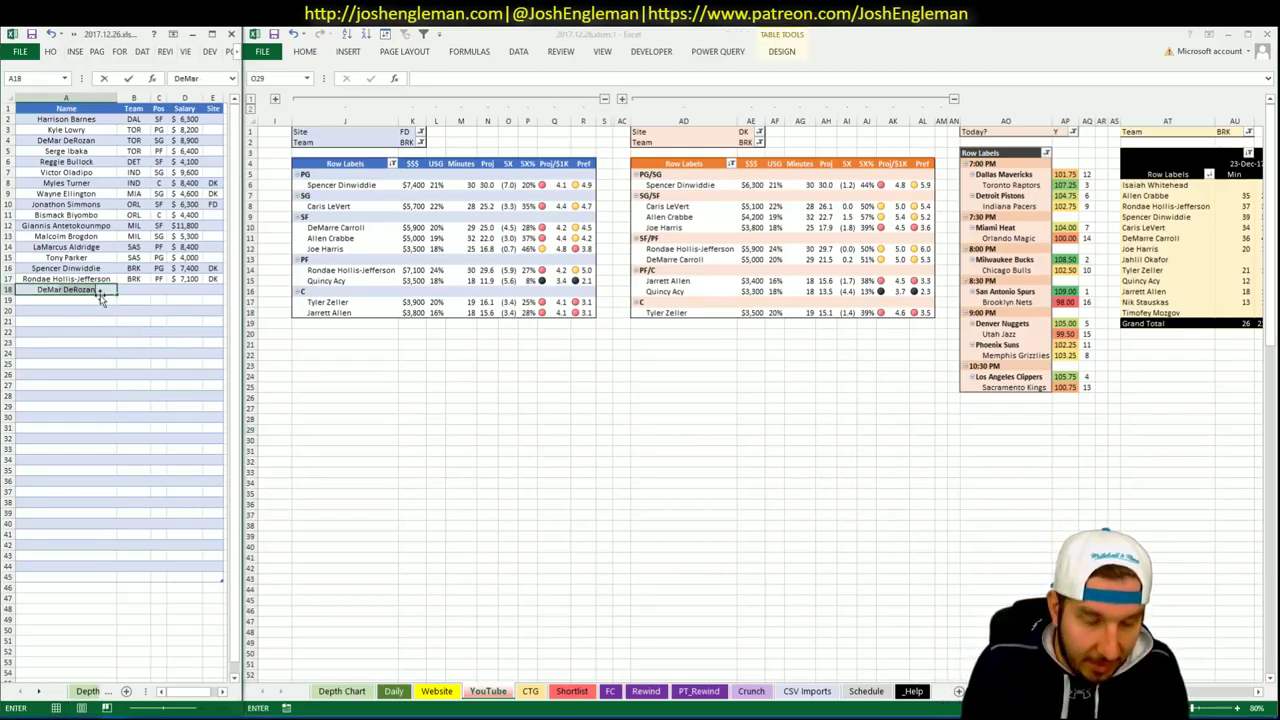
type("re Carroll")
key("Return")
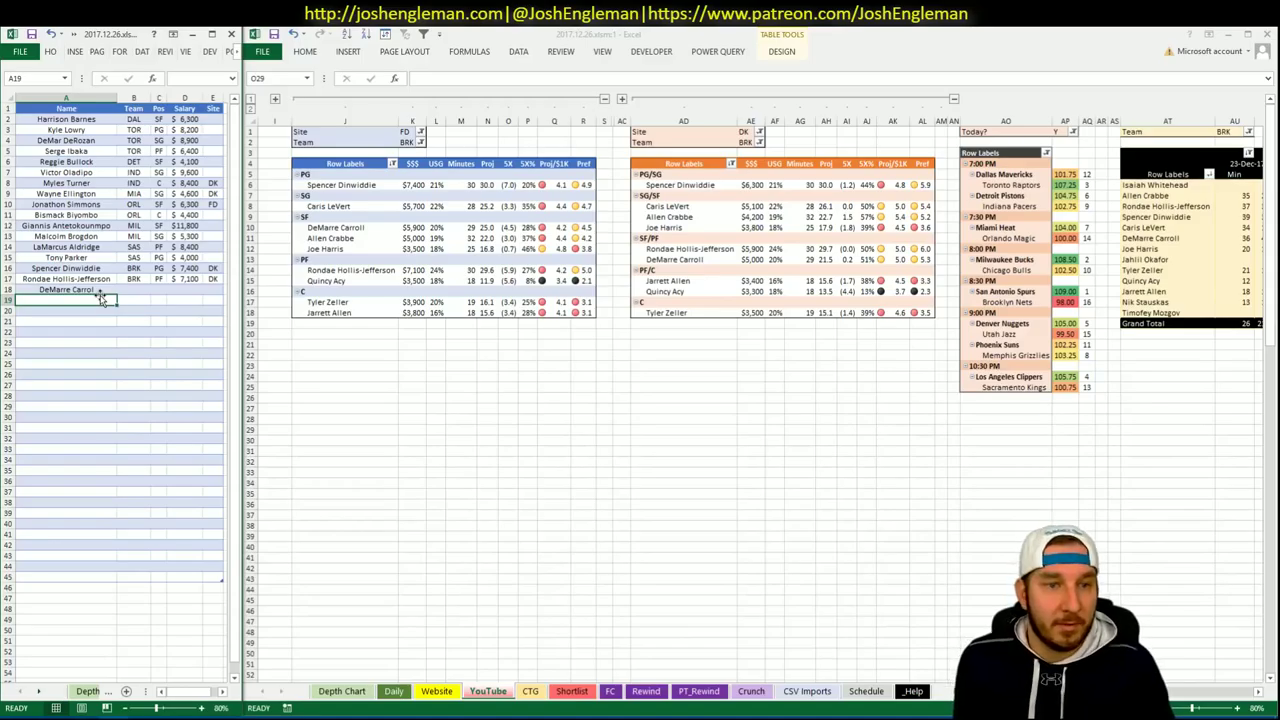
double_click(99, 292)
key("Return")
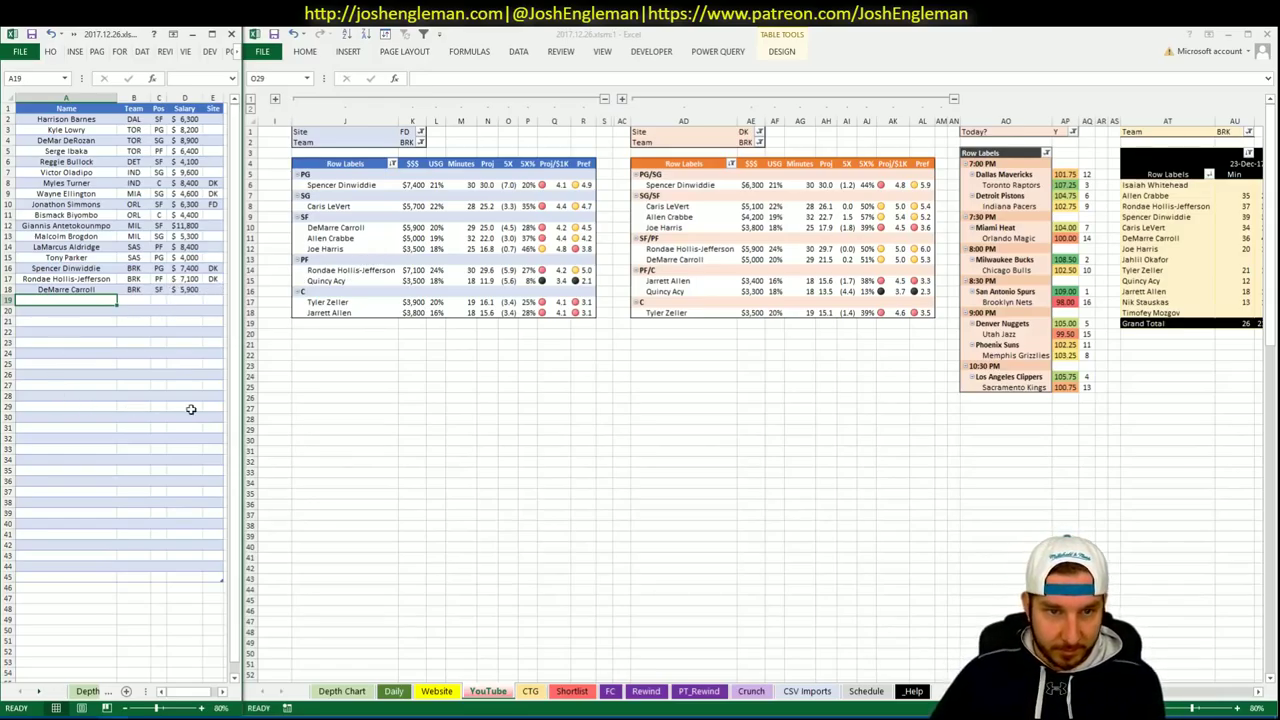
Review Brooklyn's DK projections alongside the game list and the recent minutes table.
key("alt+Tab")
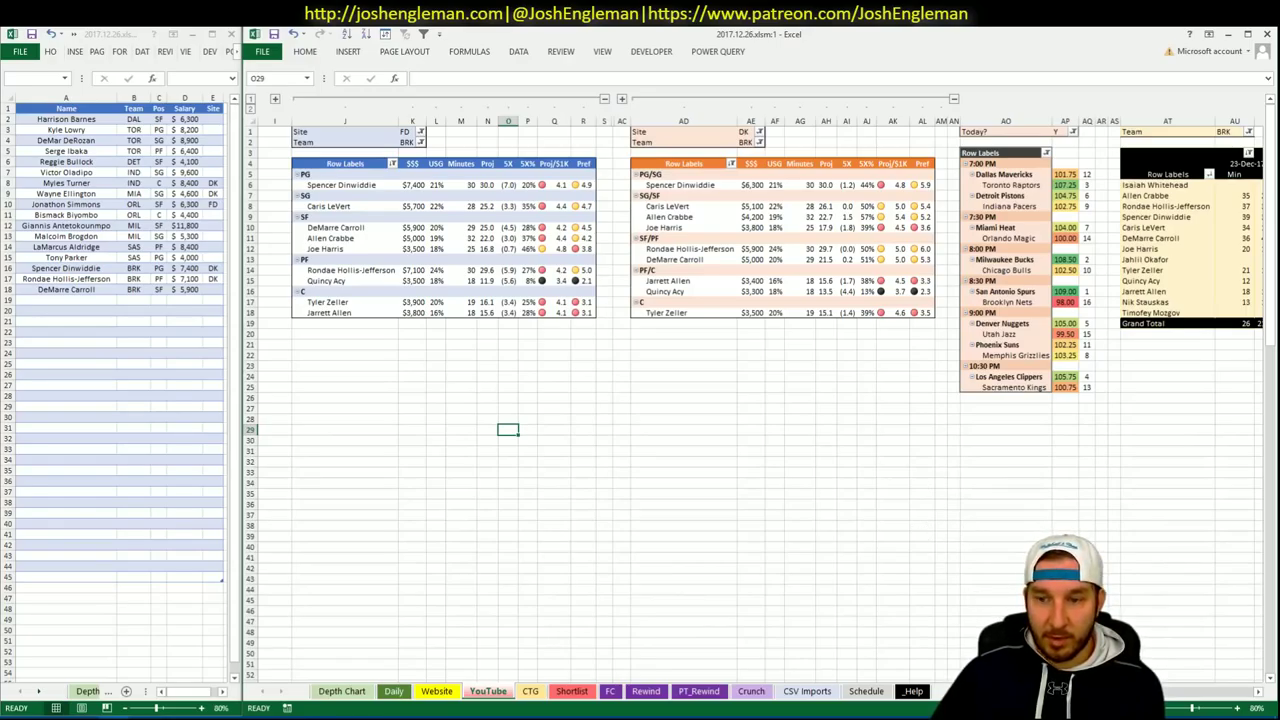
scroll(750, 380, "right", 3)
scroll(750, 380, "right", 2)
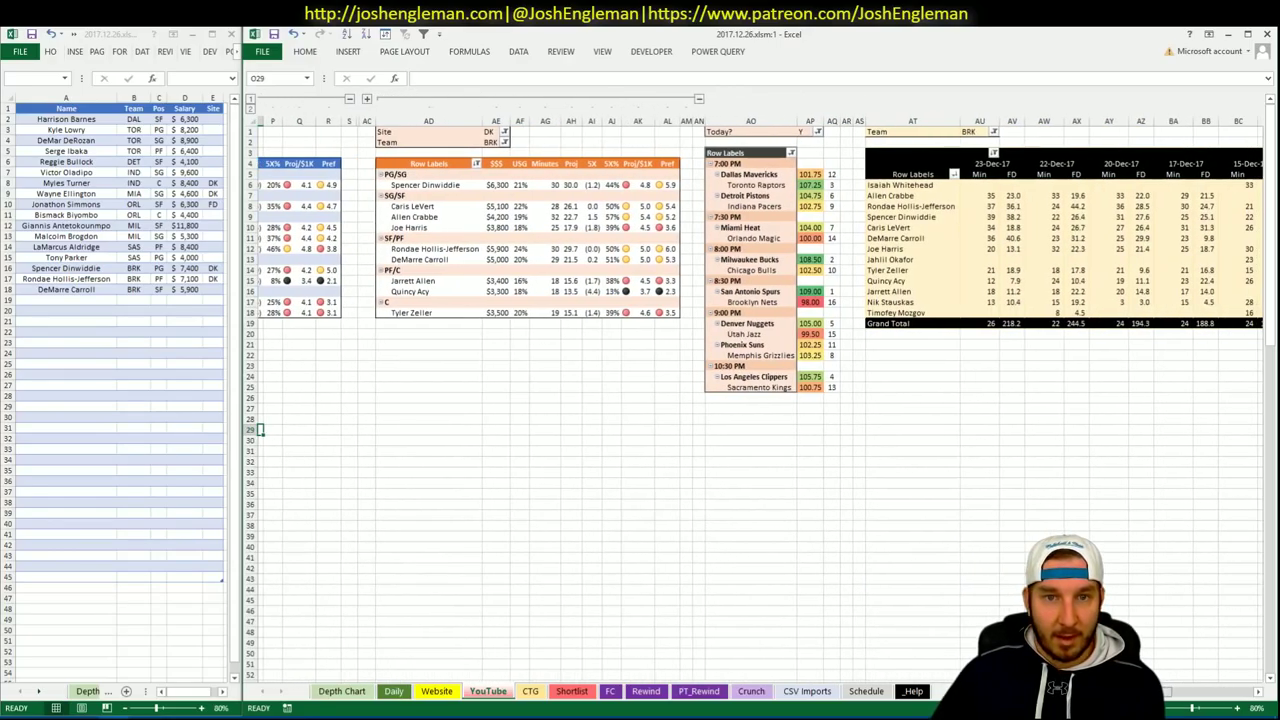
scroll(750, 380, "right", 2)
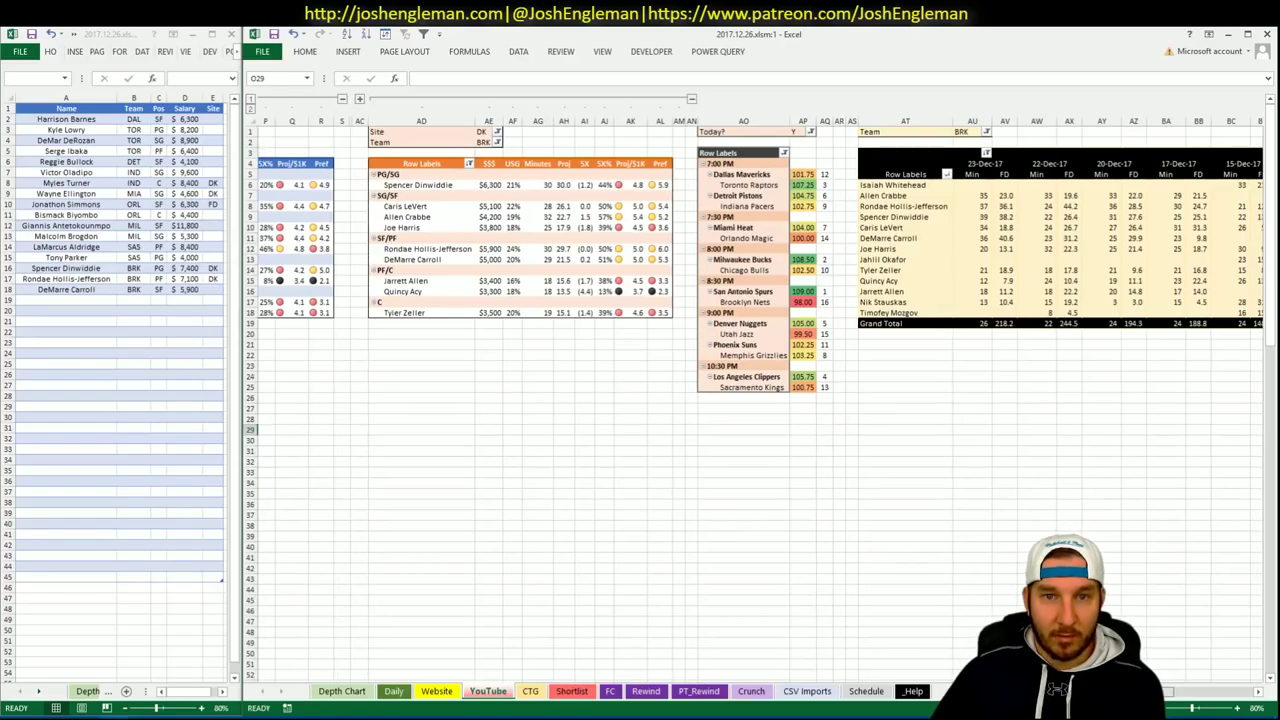
Set the Team filter to DEN in both the FD and DK projection pivot tables on the YouTube sheet.
scroll(750, 380, "right", 1)
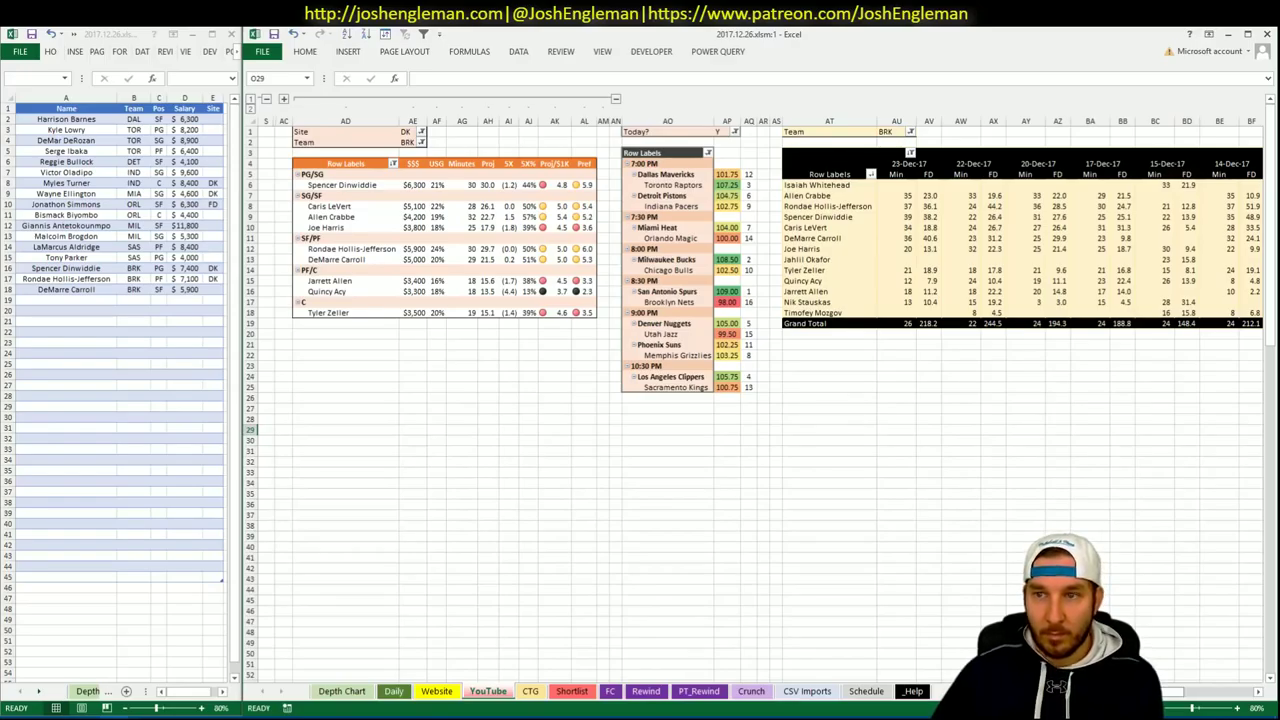
scroll(750, 380, "left", 6)
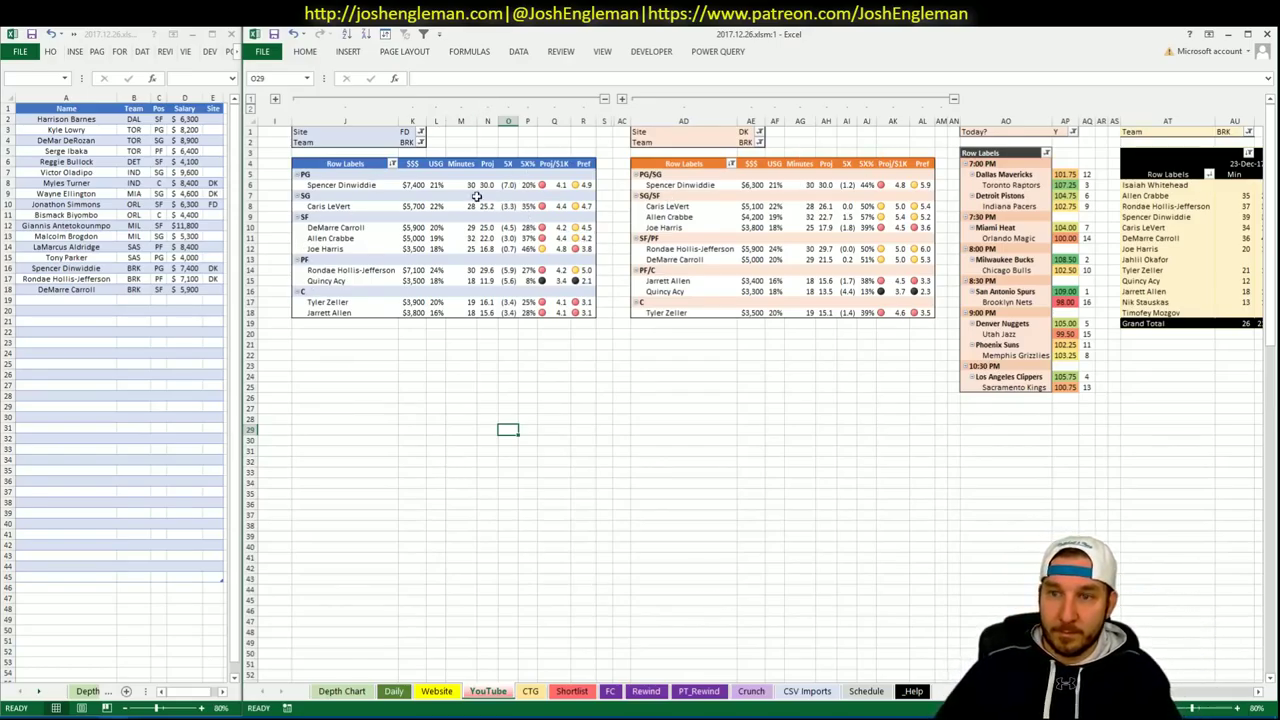
left_click(385, 165)
left_click(405, 143)
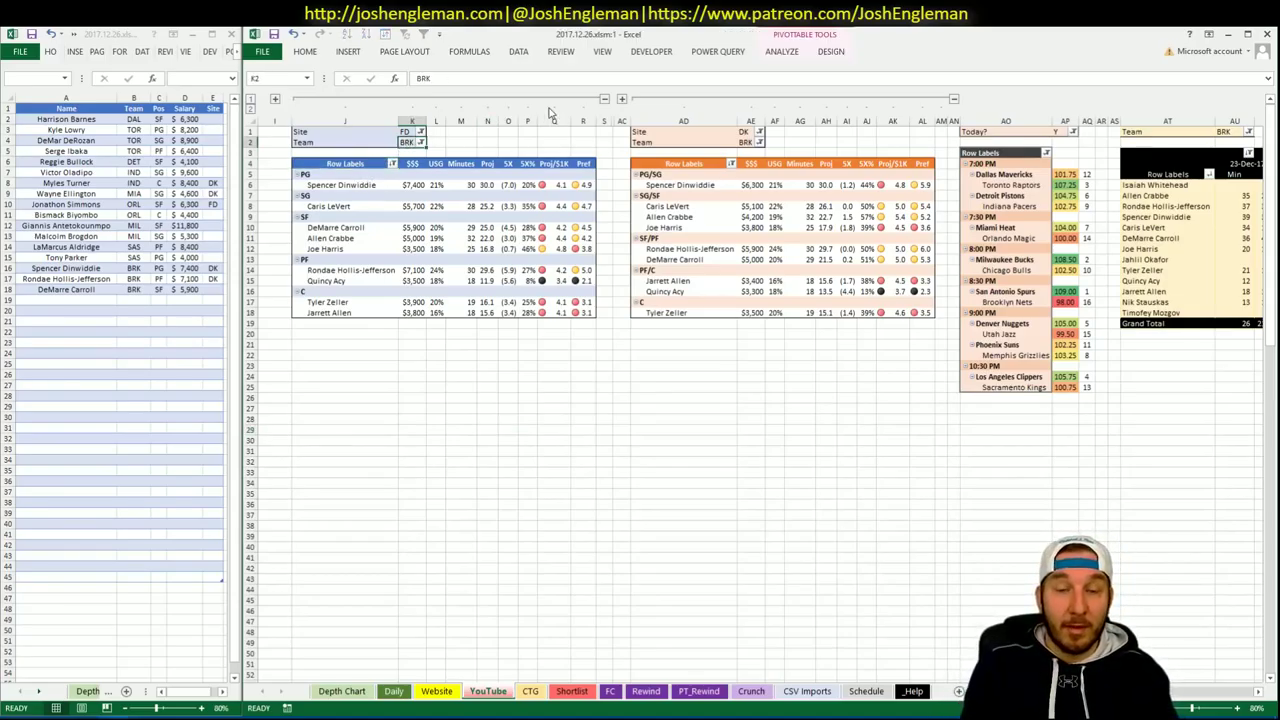
type("DEN")
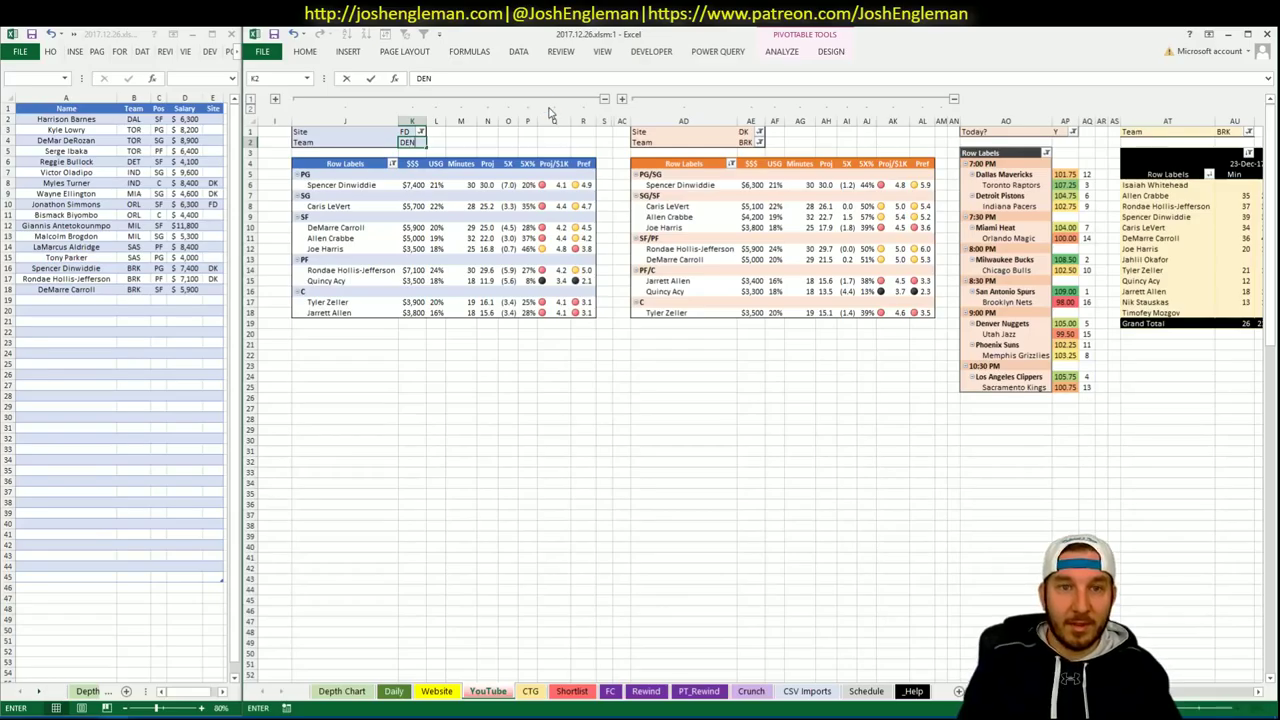
key("Tab")
left_click(719, 143)
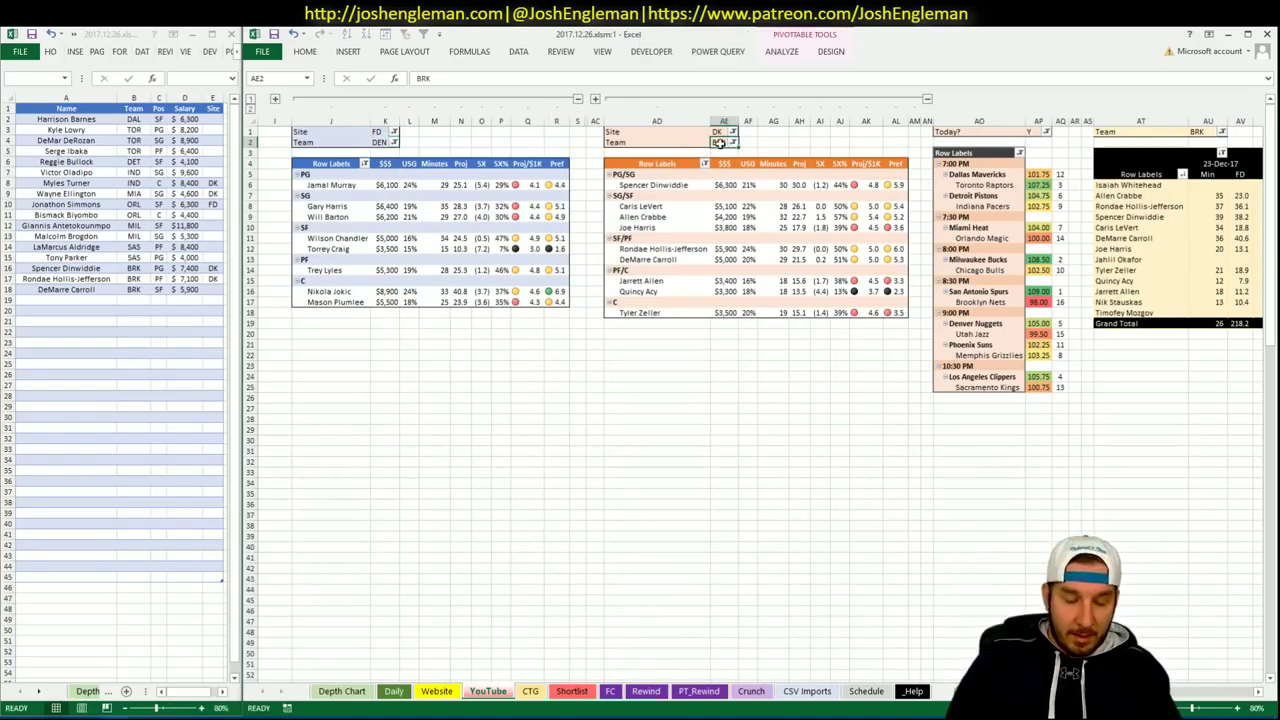
type("DEN")
key("Return")
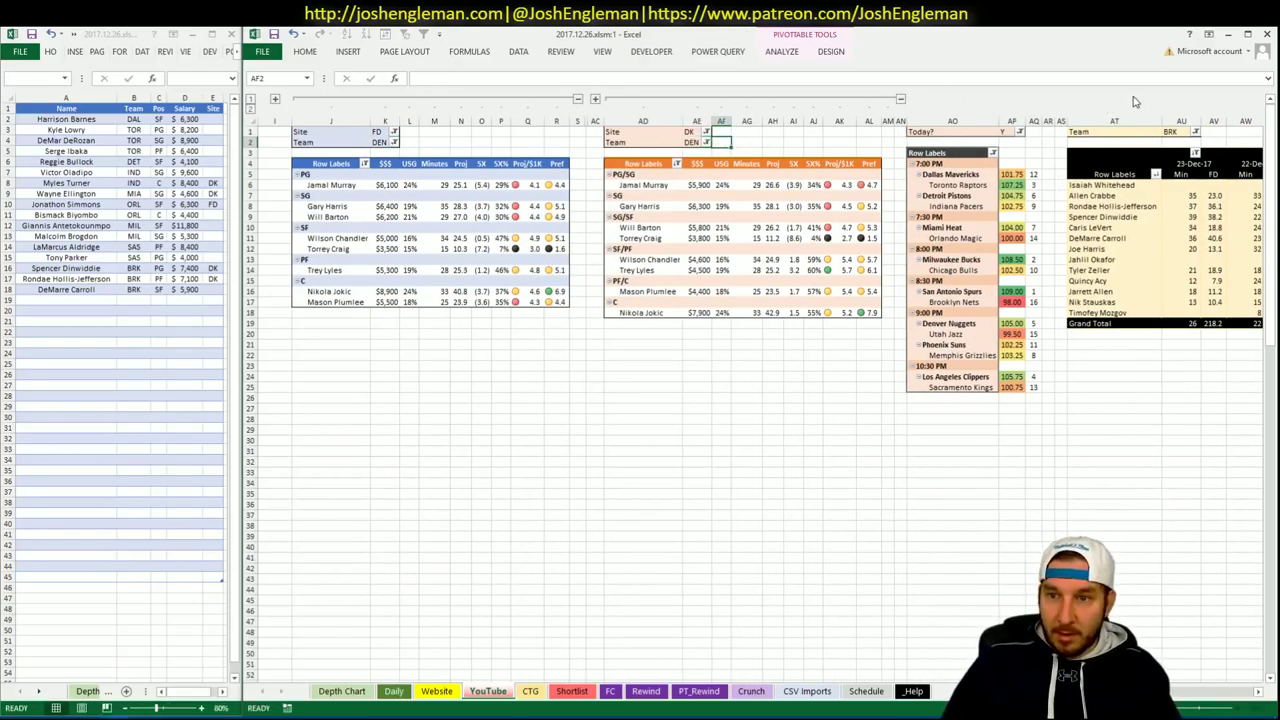
Set the Team filter of the recent game log pivot table to DEN.
left_click(1178, 133)
type("DEN")
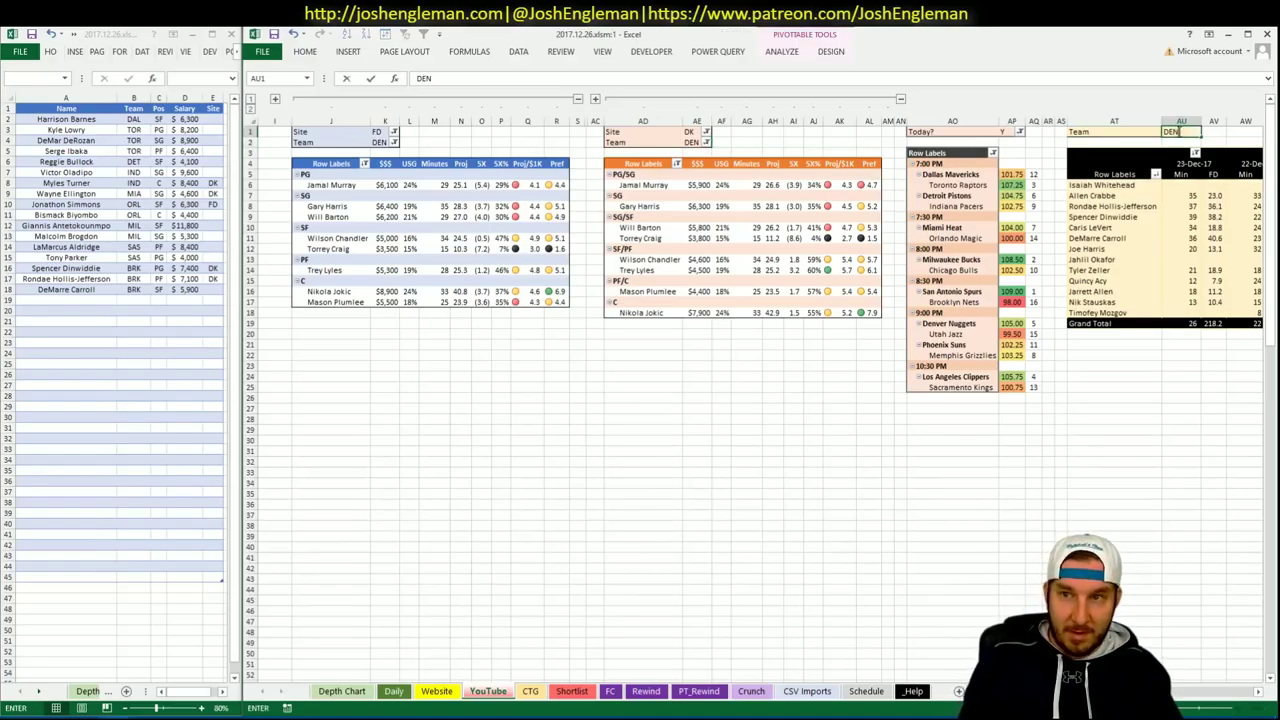
key("Return")
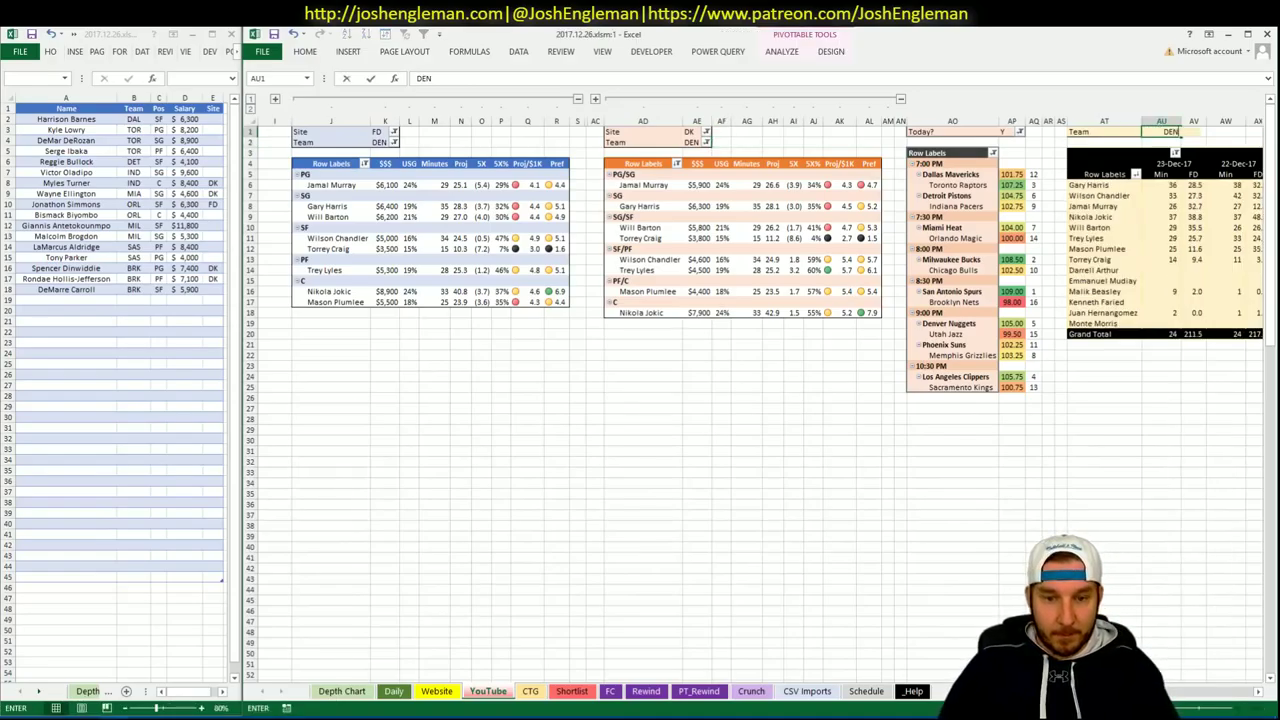
key("Return")
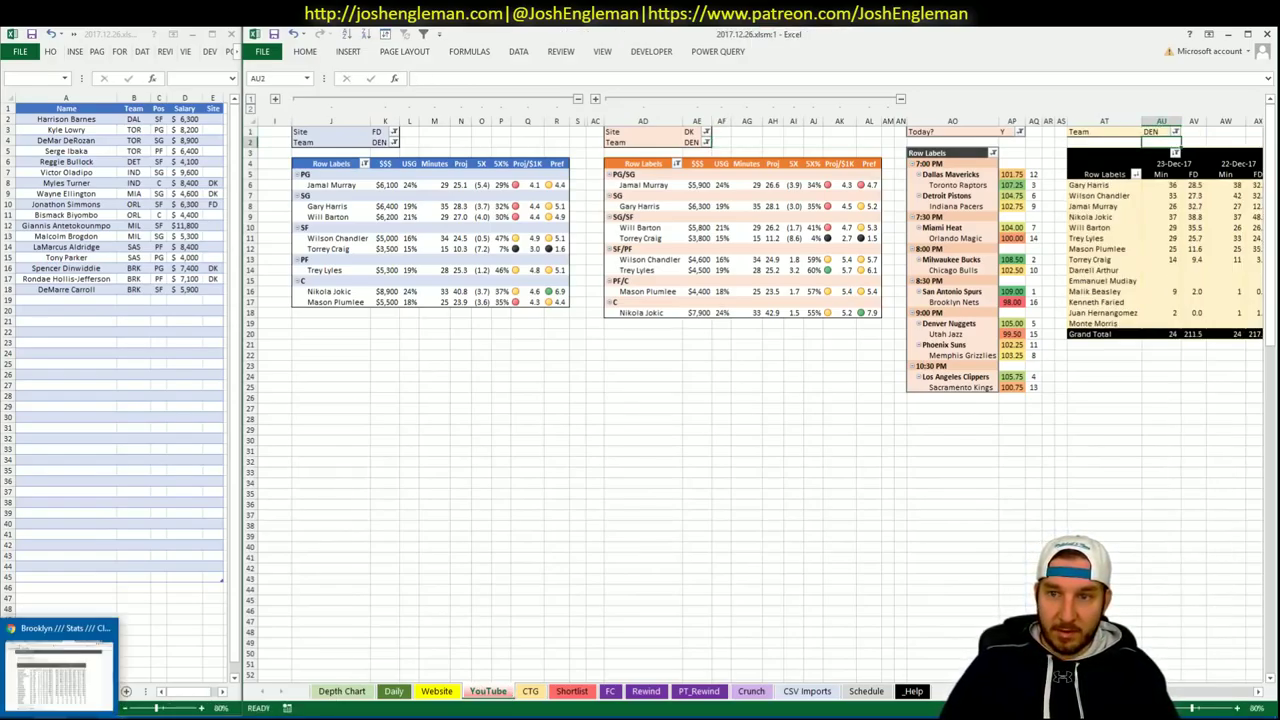
Switch to Cleaning the Glass in the browser, search for "den" and copy all player rows of Denver's Shooting: Frequency table.
left_click(56, 708)
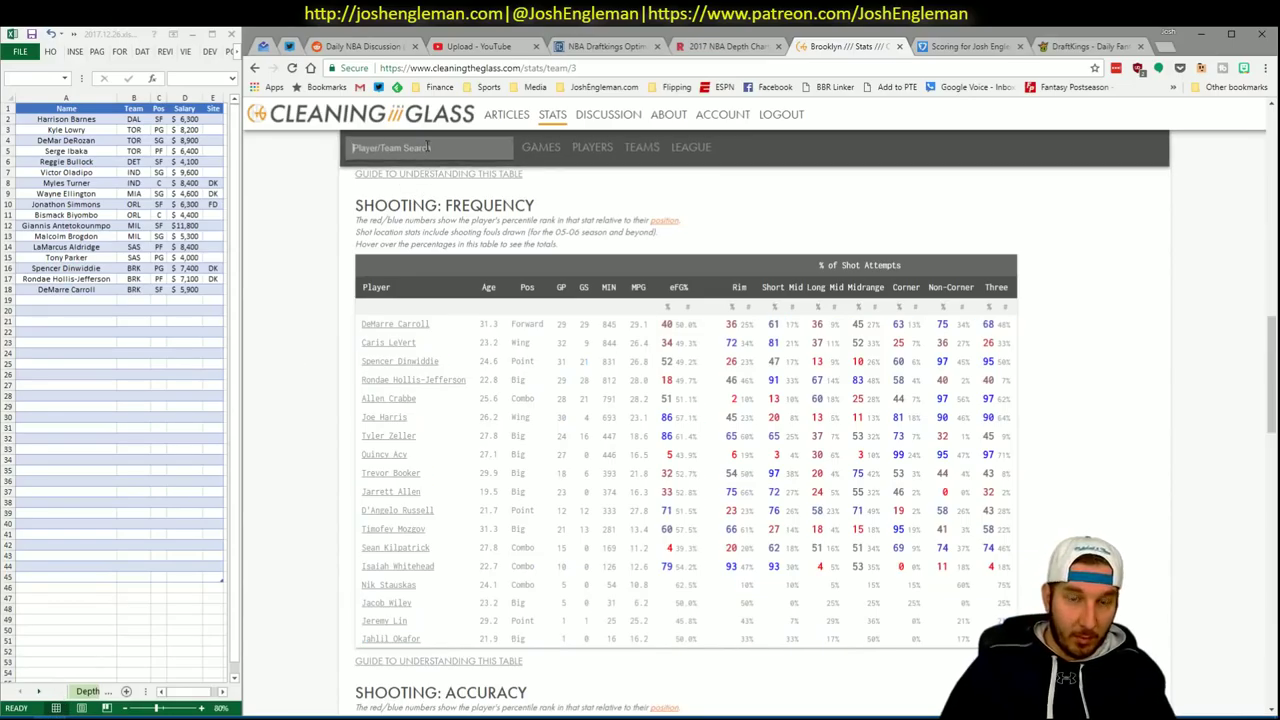
type("den")
key("Return")
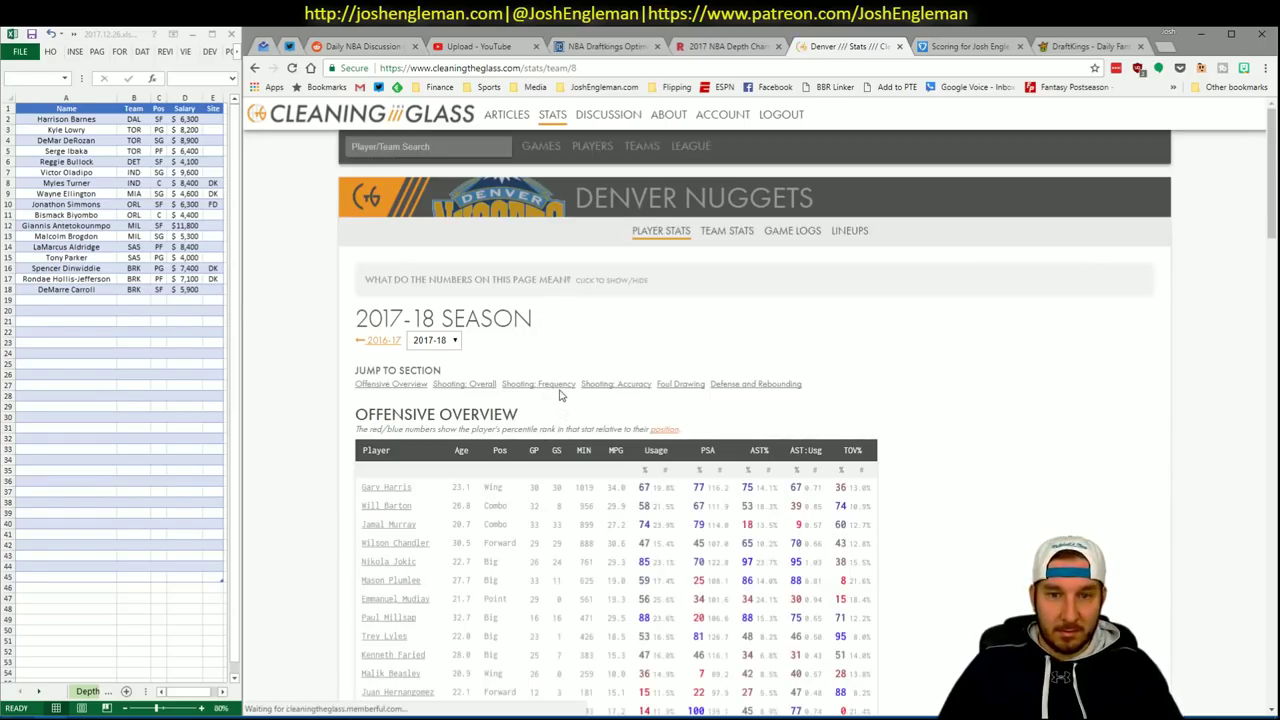
left_click(561, 388)
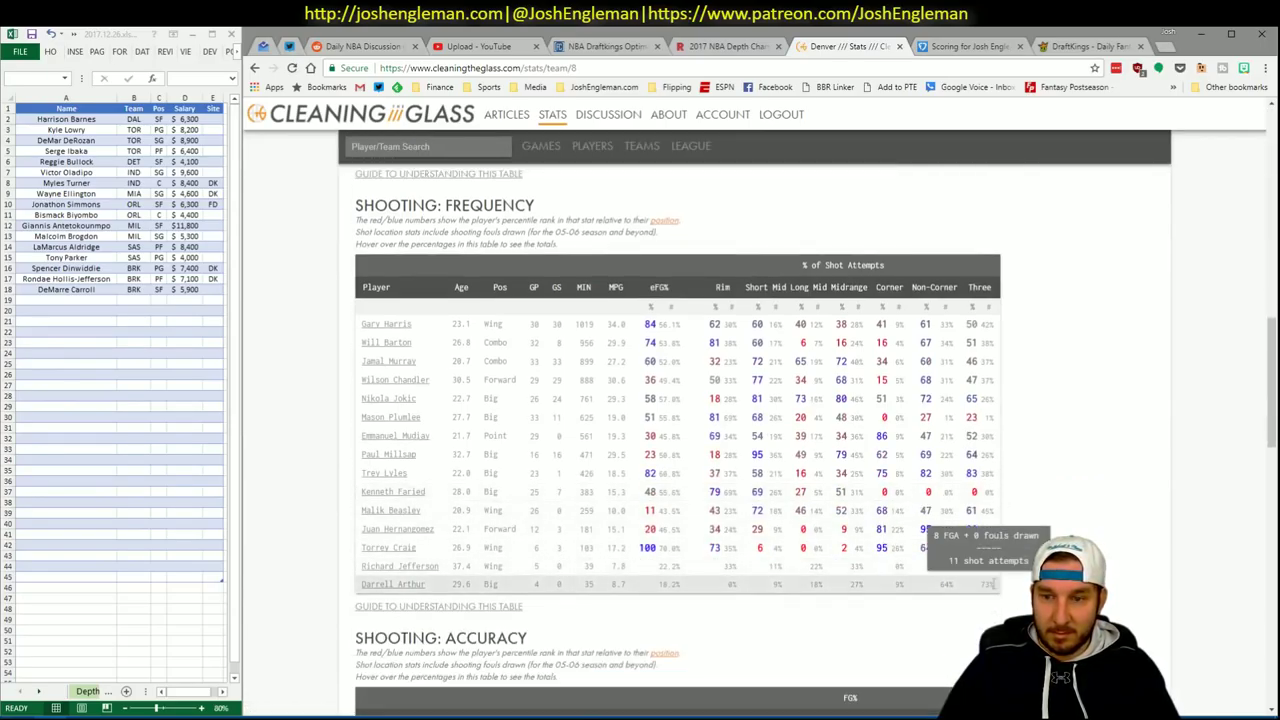
left_click_drag(995, 592, 366, 324)
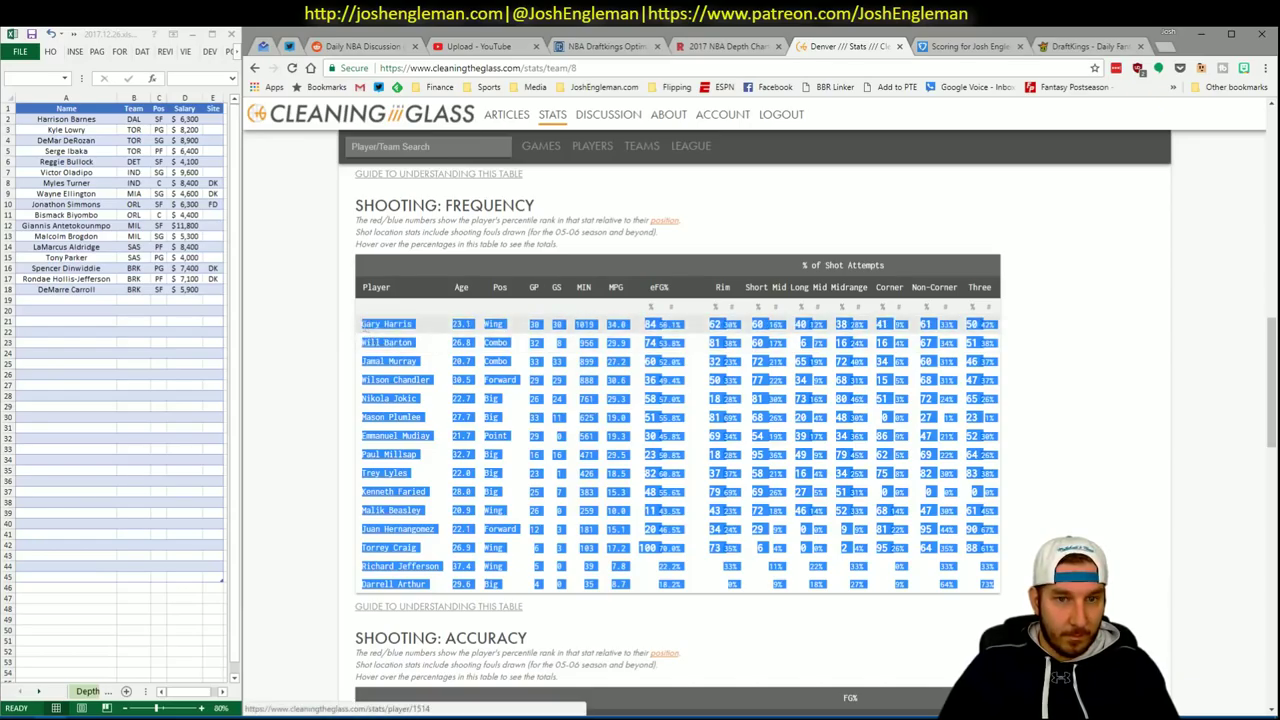
Return to Excel, load the copied Denver shooting data into the CTG sheet and set the opponent to UTA.
key("alt+Tab")
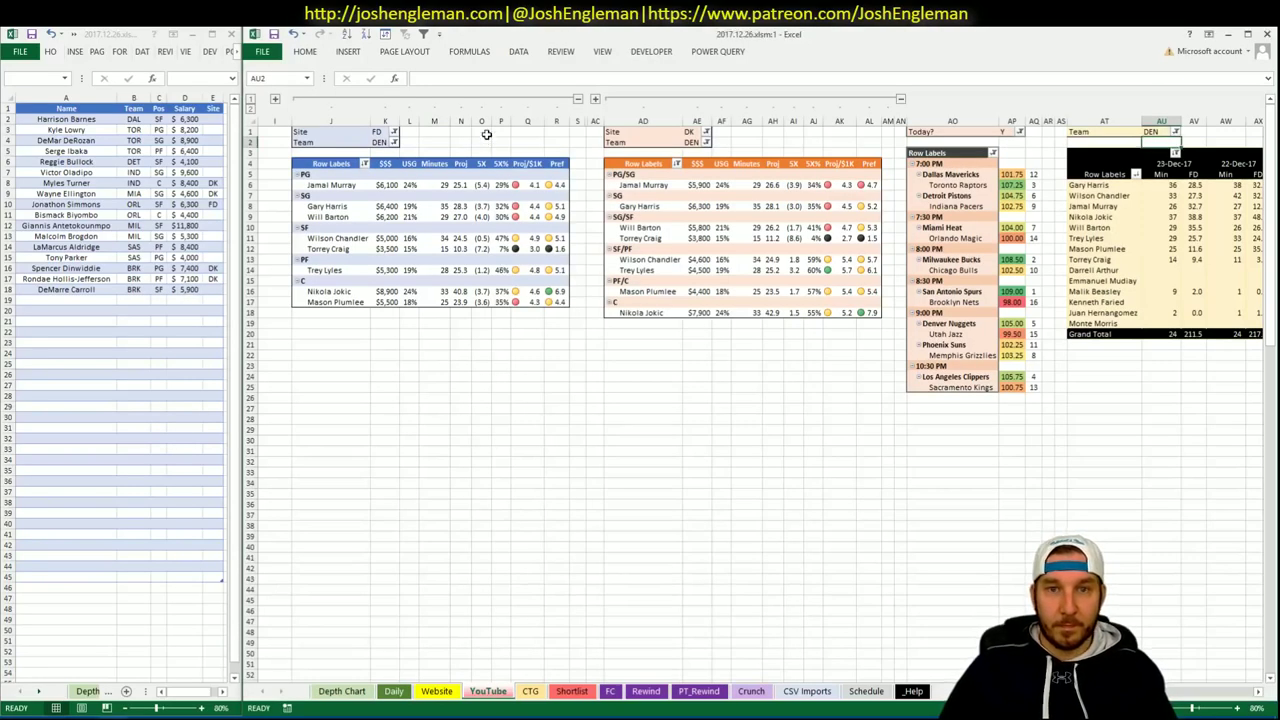
left_click(530, 691)
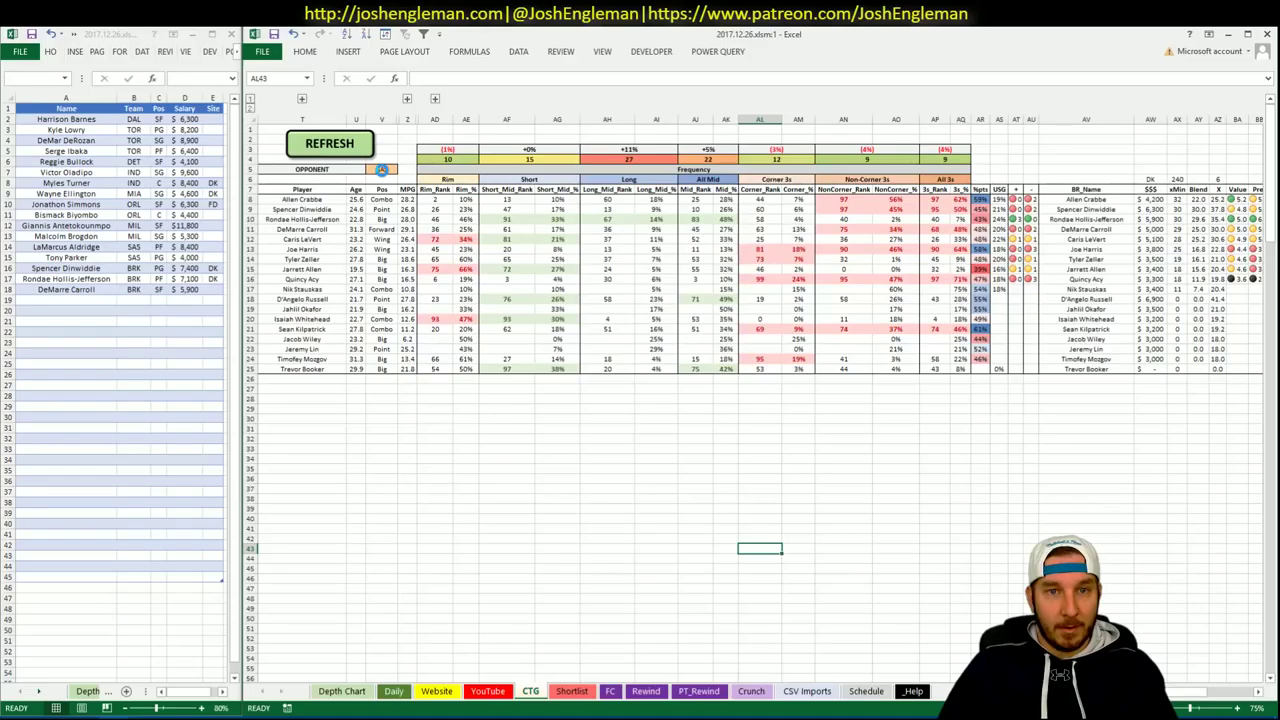
left_click(381, 169)
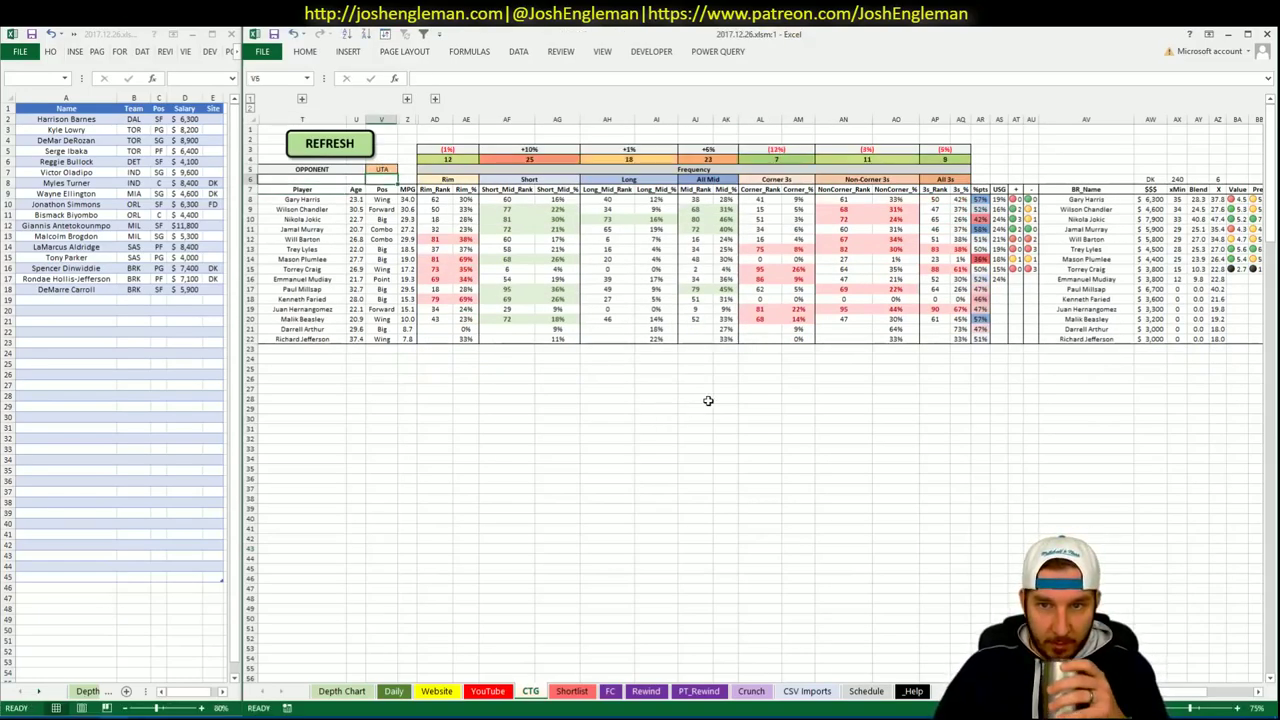
key("Return")
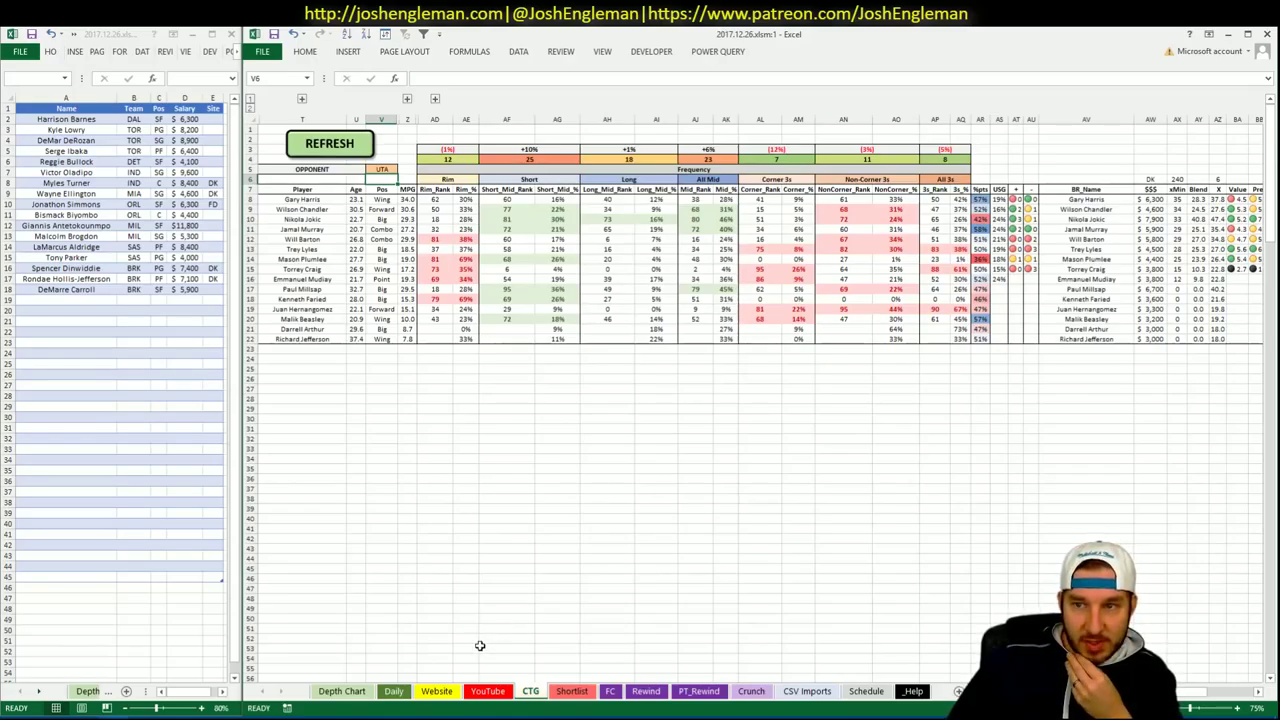
Examine Denver's FD and DK projections, the game list and the players' recent game logs on the YouTube sheet.
left_click(486, 690)
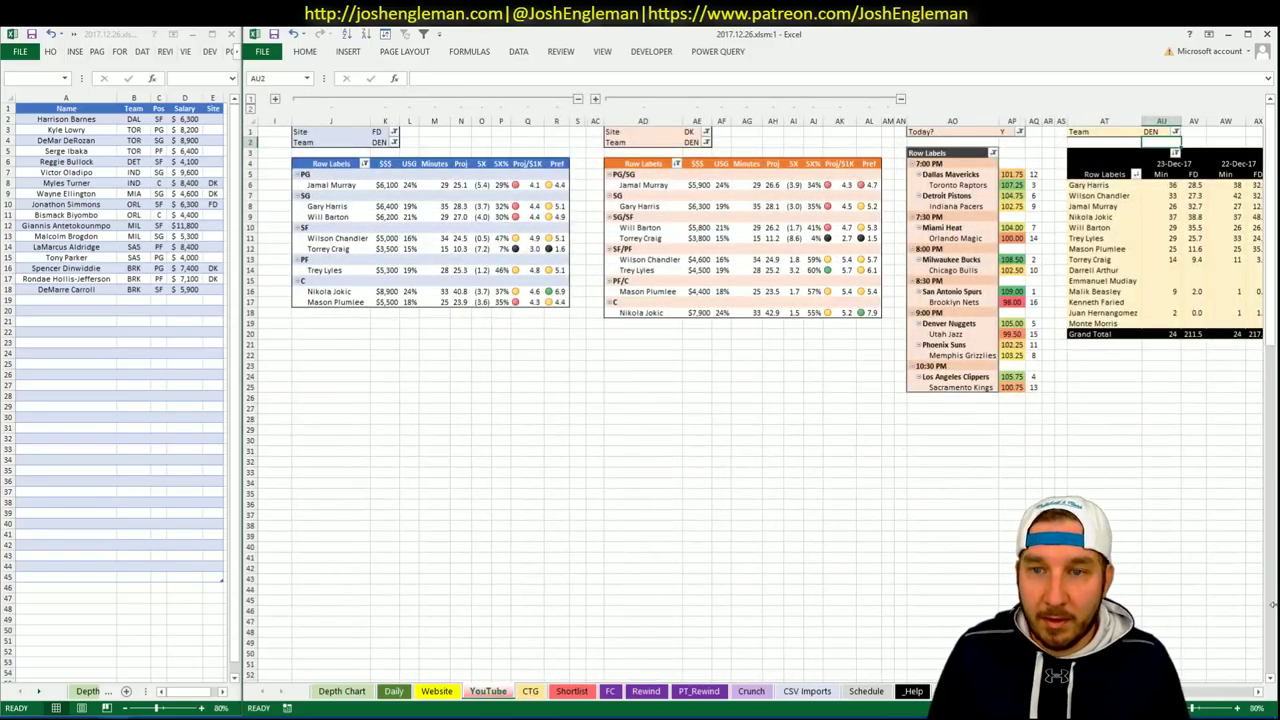
left_click(1258, 691)
left_click(1258, 691)
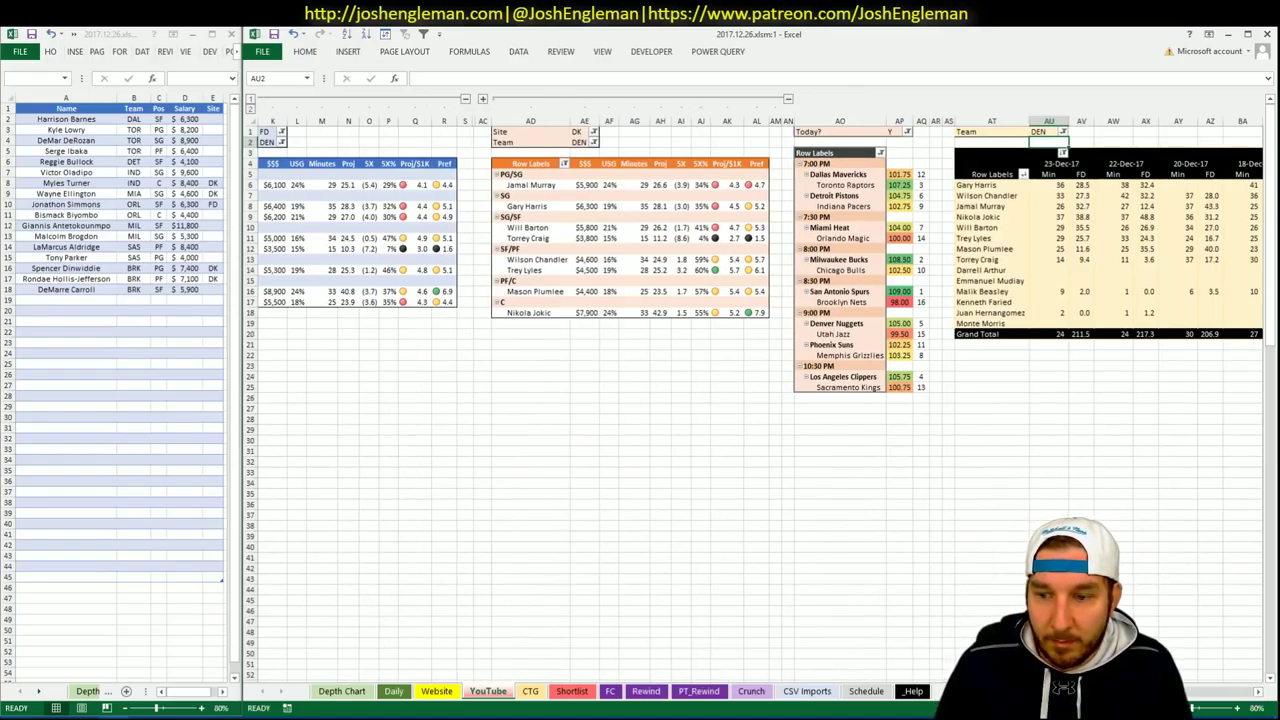
left_click(1258, 691)
scroll(750, 400, "left", 5)
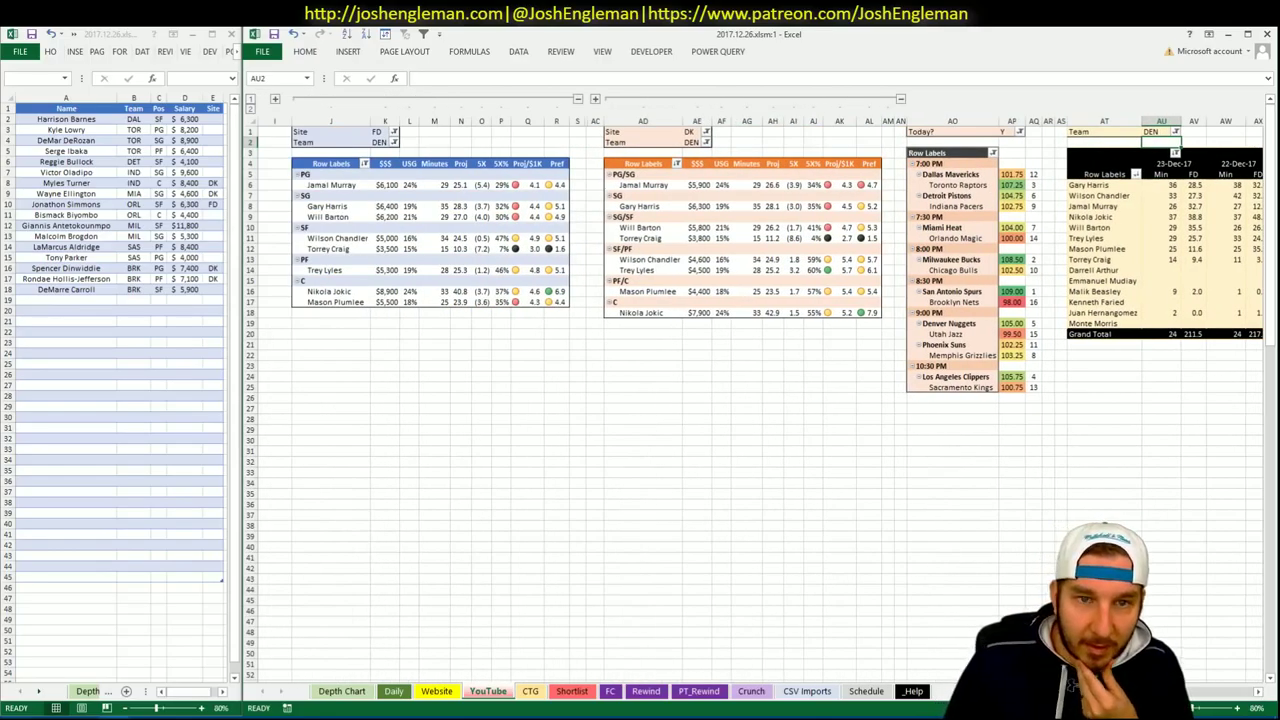
scroll(750, 400, "right", 1)
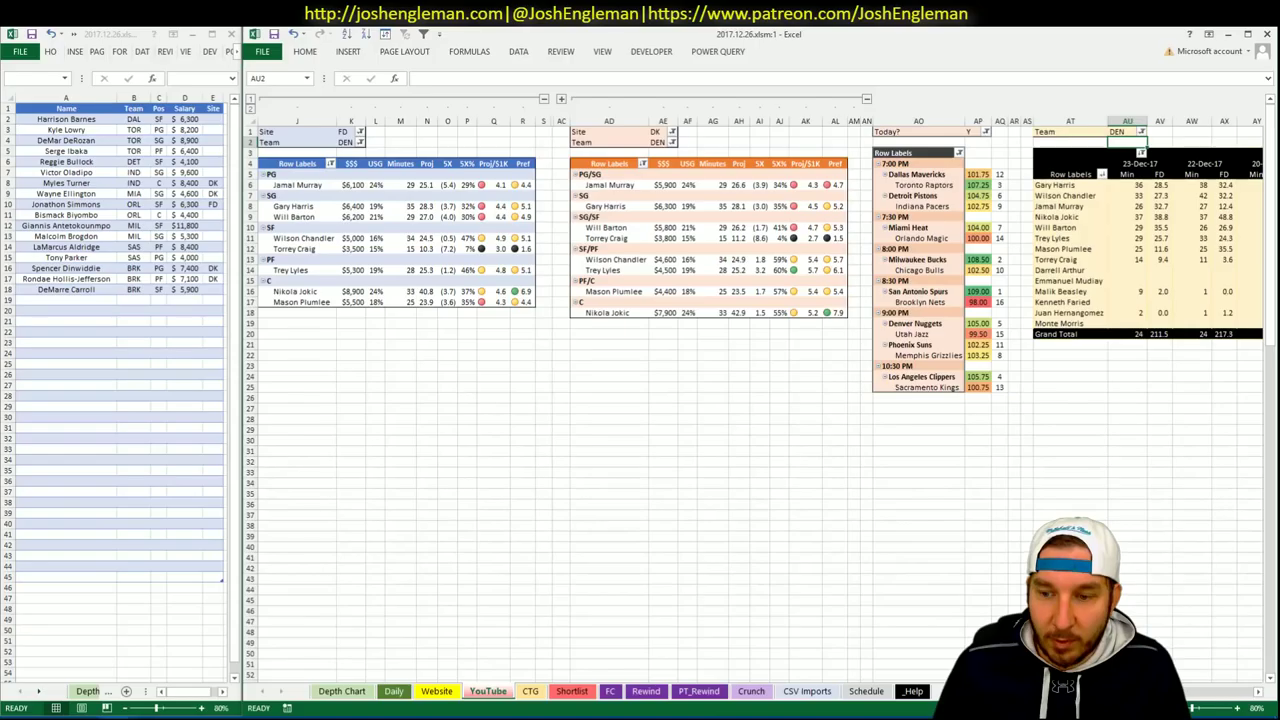
scroll(750, 400, "right", 1)
scroll(1190, 696, "right", 8)
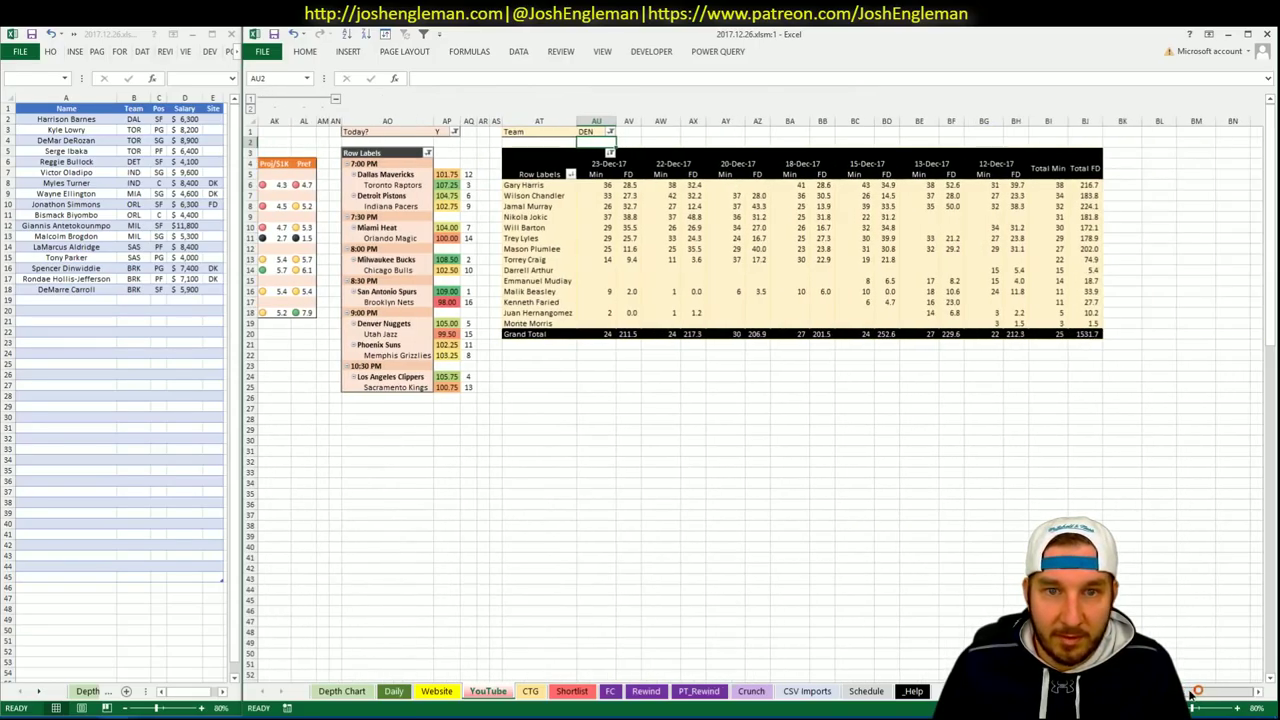
scroll(1186, 683, "left", 3)
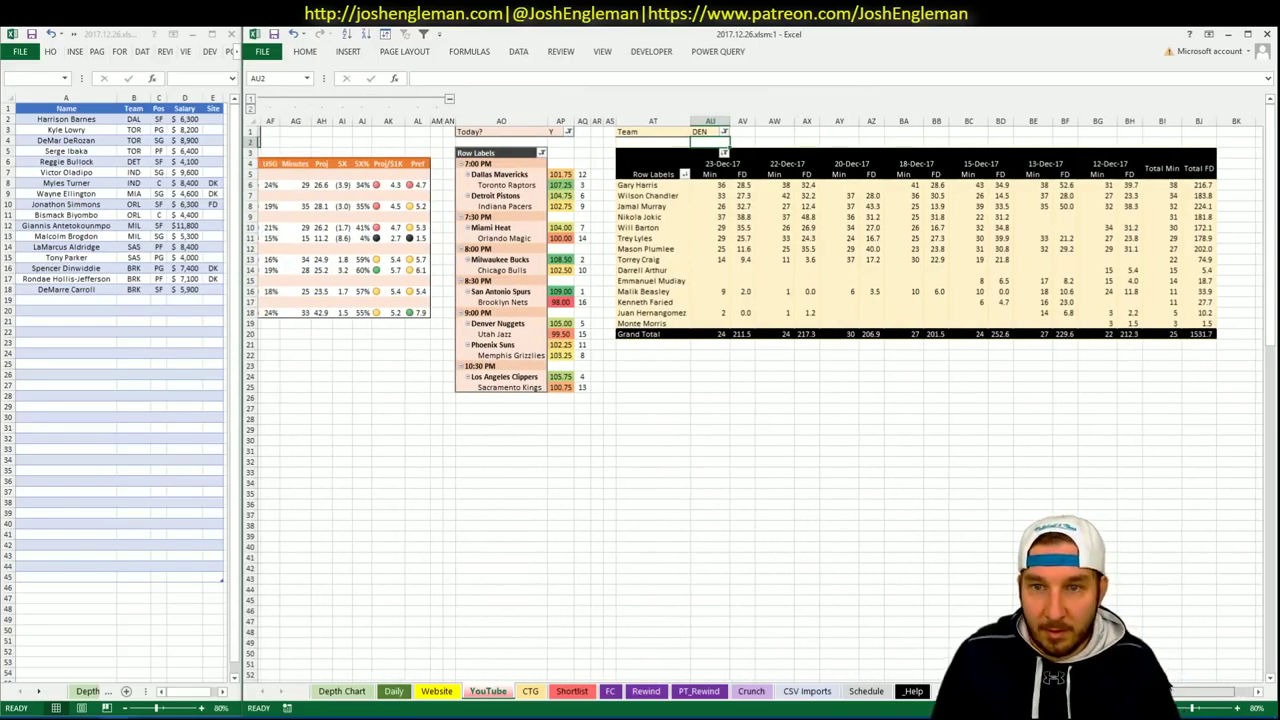
scroll(756, 400, "left", 10)
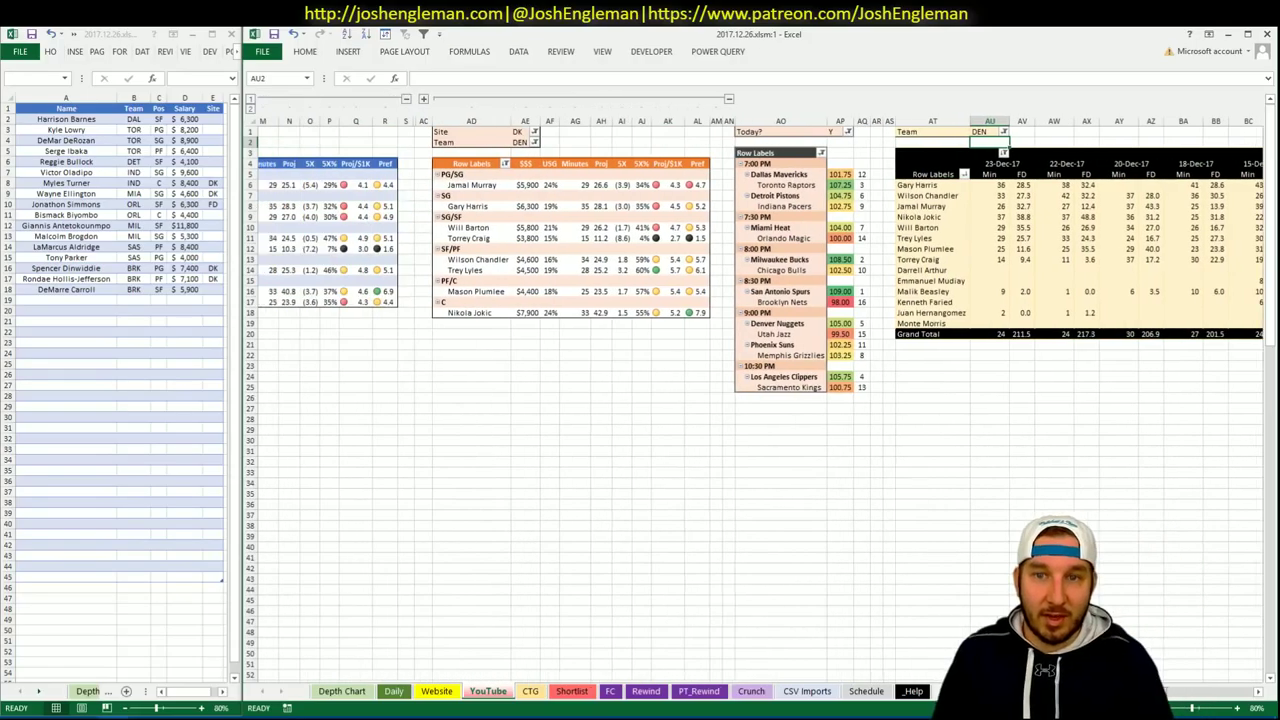
scroll(756, 400, "left", 4)
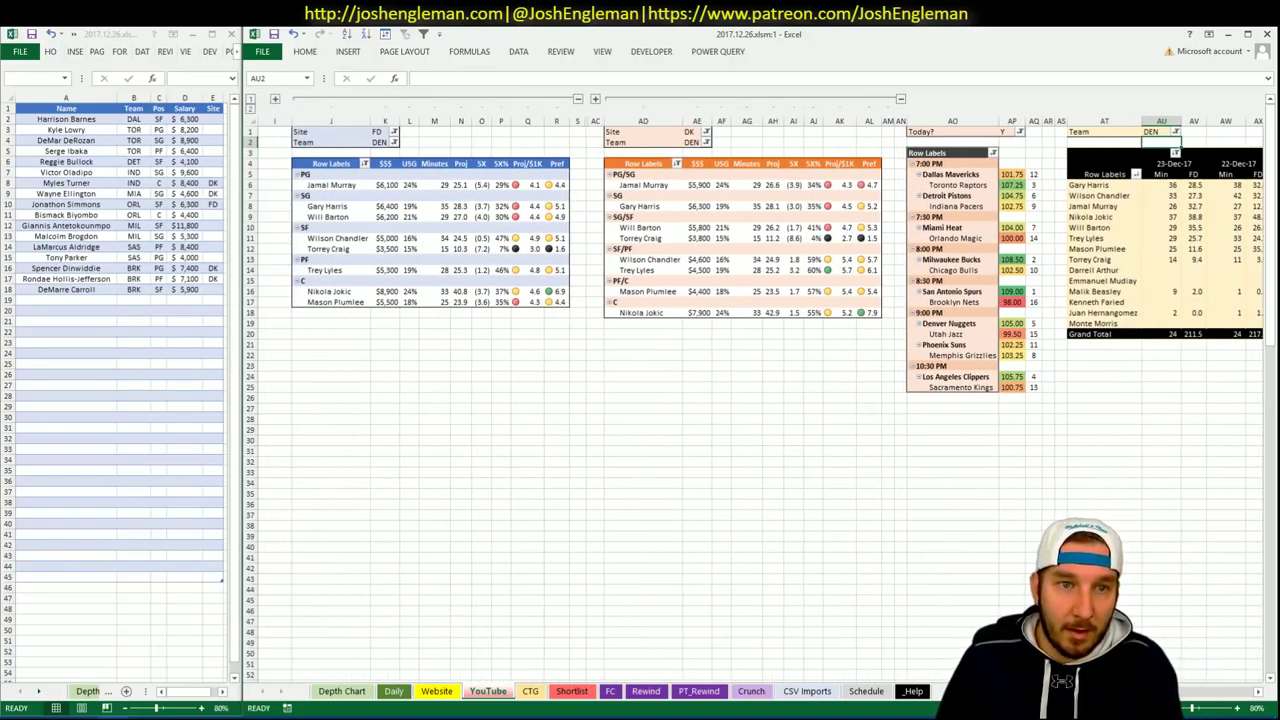
left_click(1259, 692)
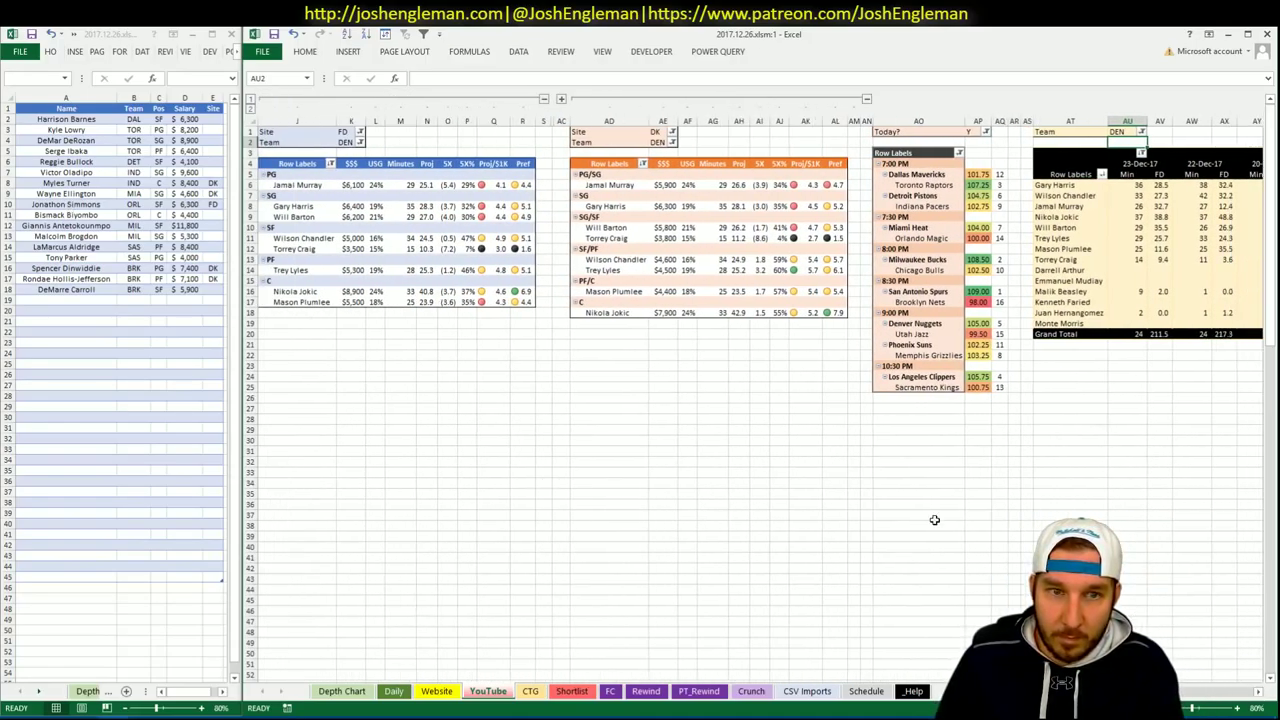
Add Gary Harris to the player shortlist in the first empty row below DeMarre Carroll.
left_click(161, 281)
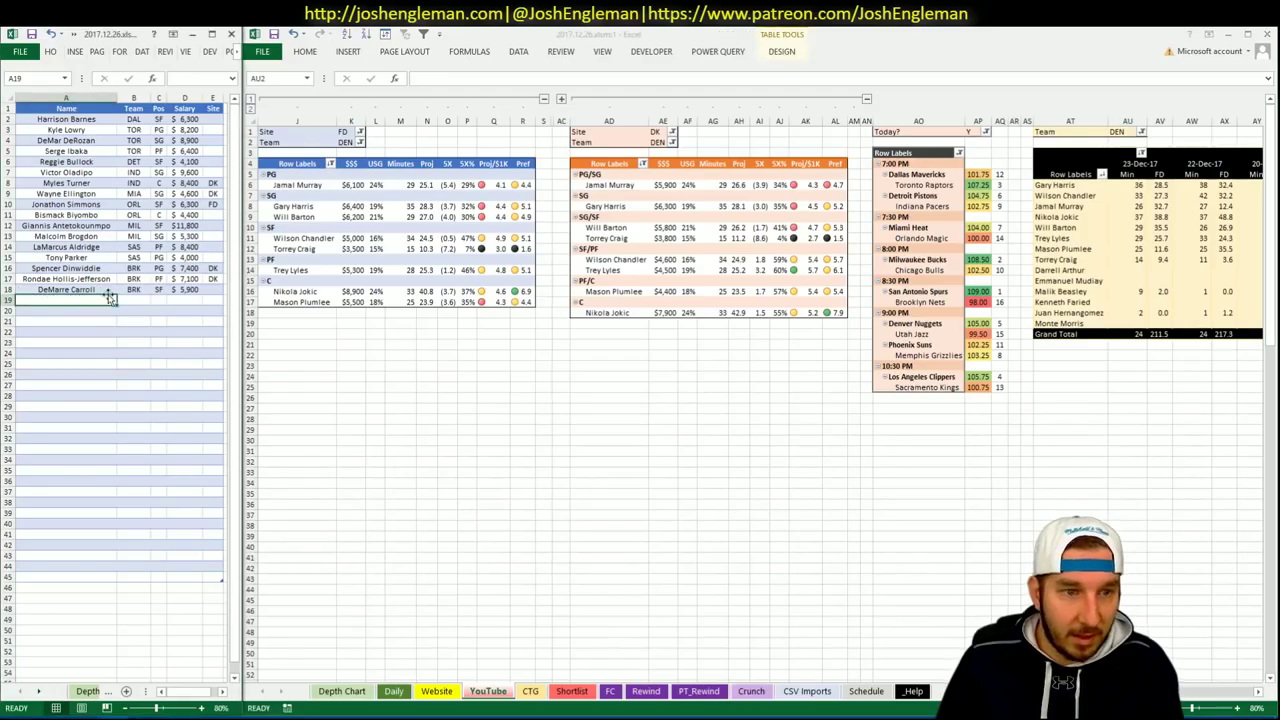
type("Gary Harris")
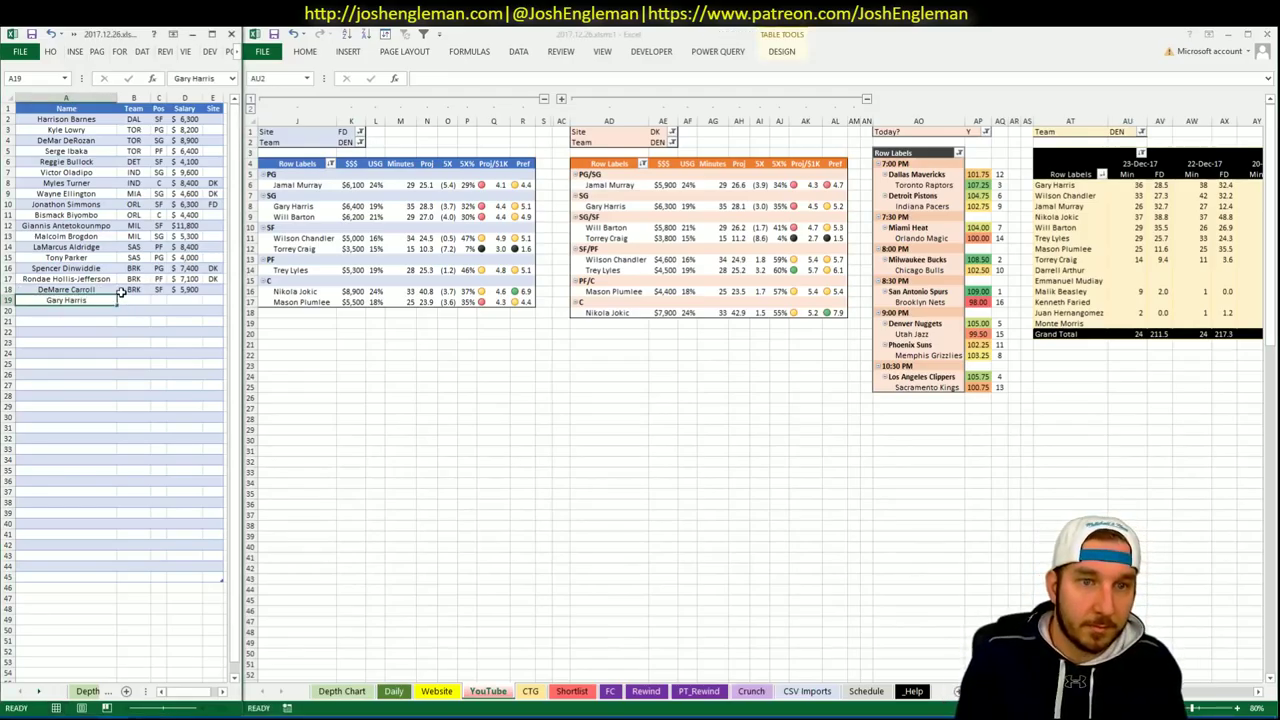
key("Return")
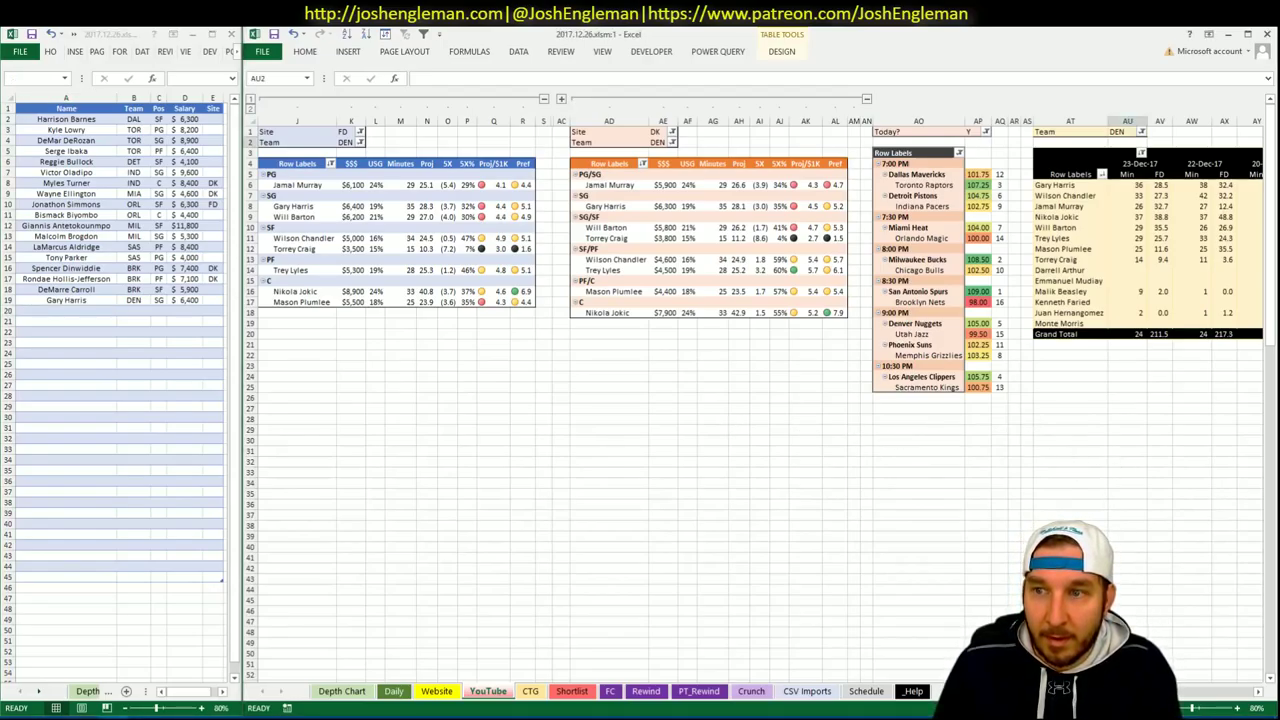
Check the DK projections and game logs, and add Wilson Chandler to the shortlist below Gary Harris.
scroll(760, 400, "right", 6)
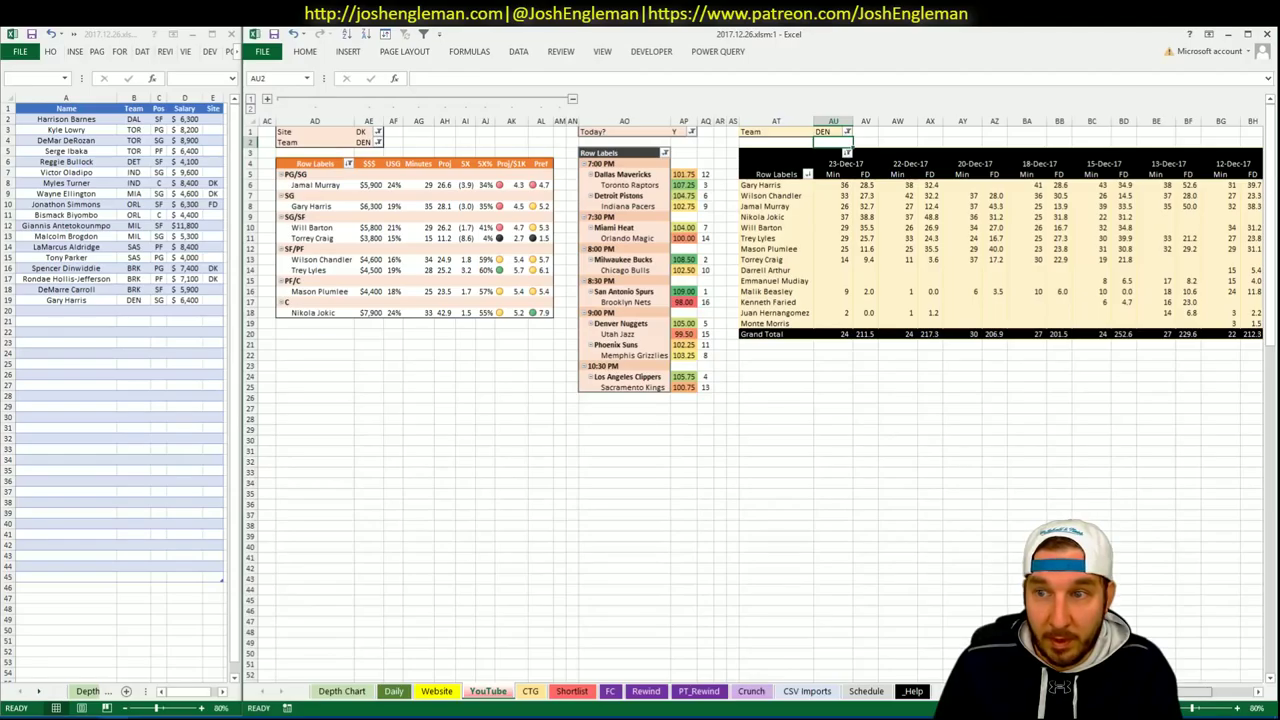
scroll(760, 400, "left", 6)
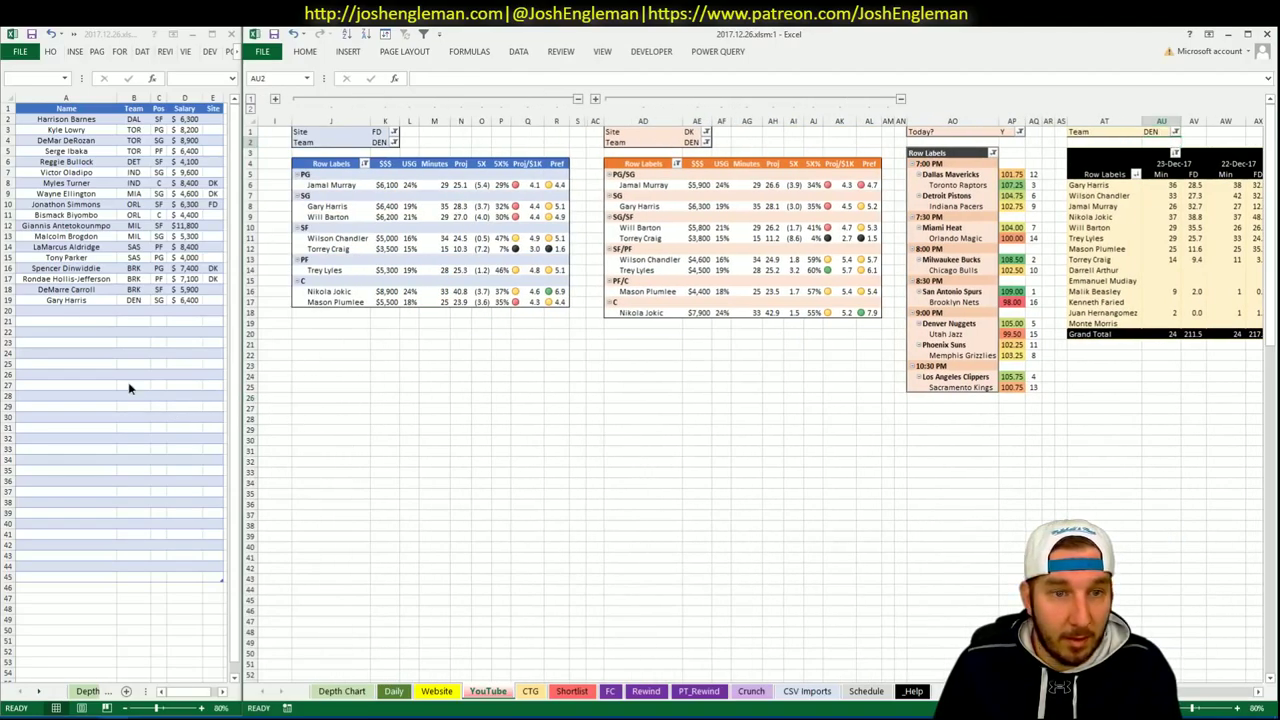
left_click(99, 313)
type("W")
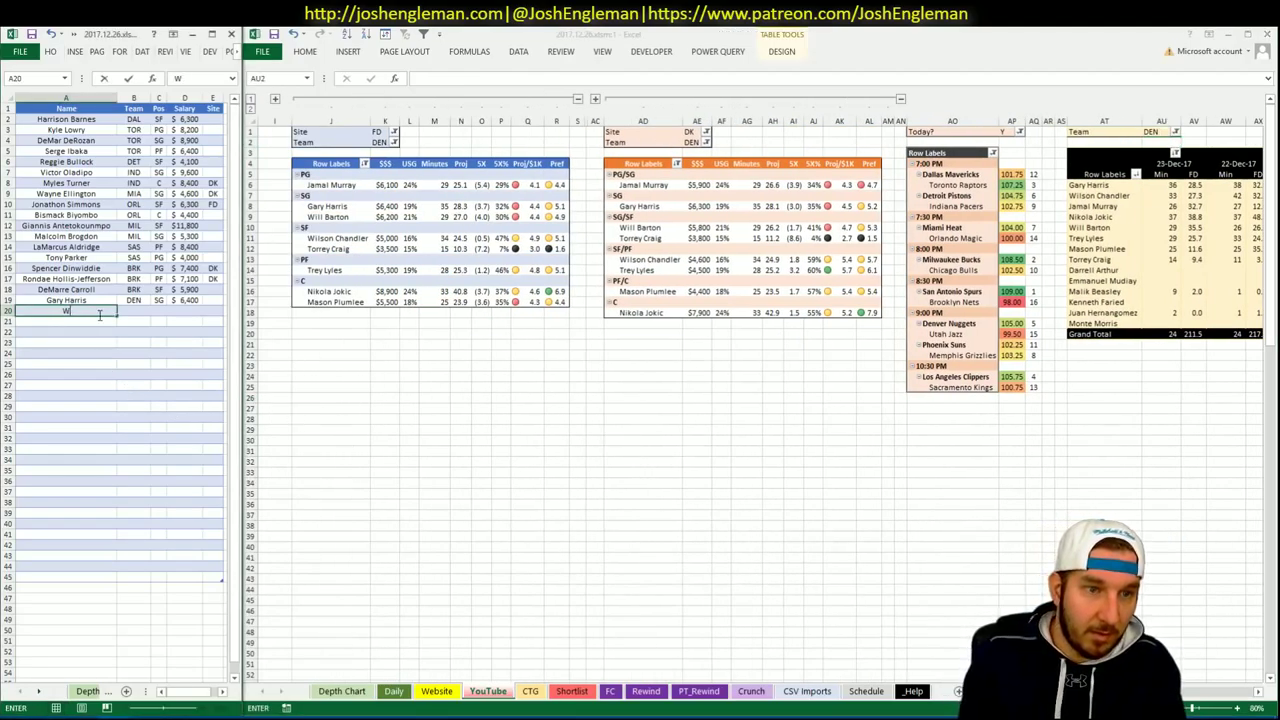
type("ililson Chandler")
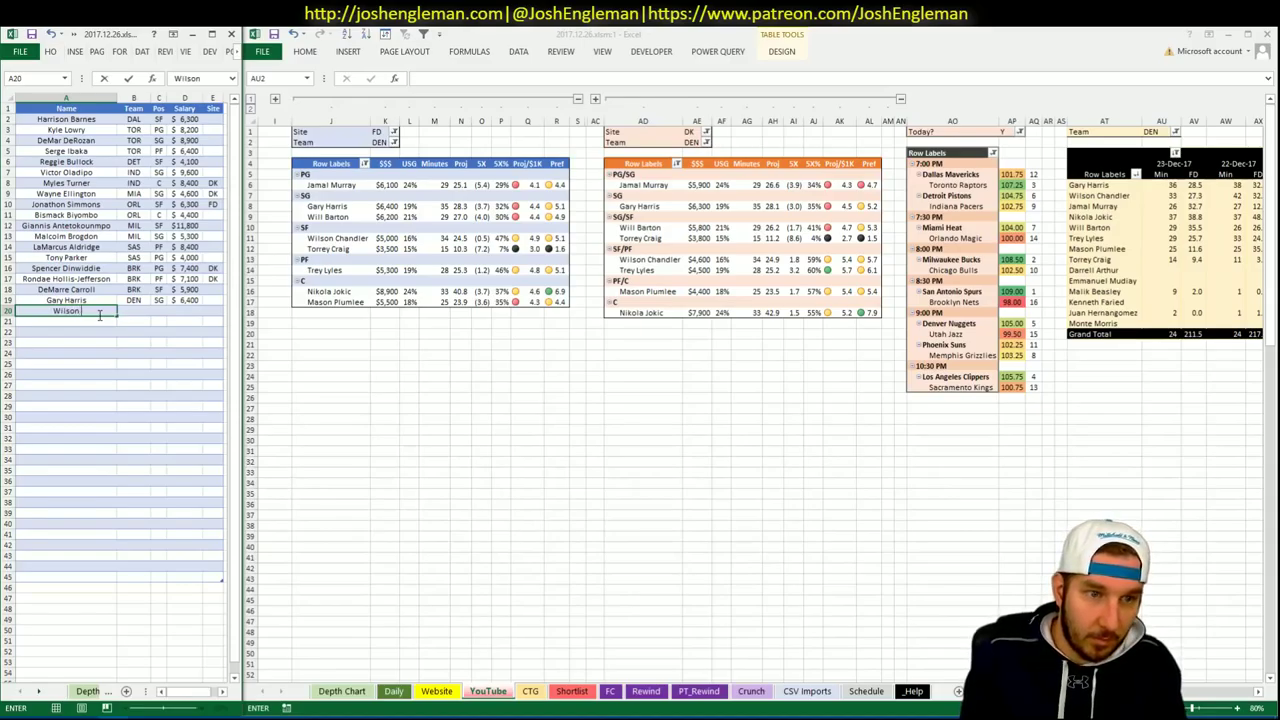
key("Return")
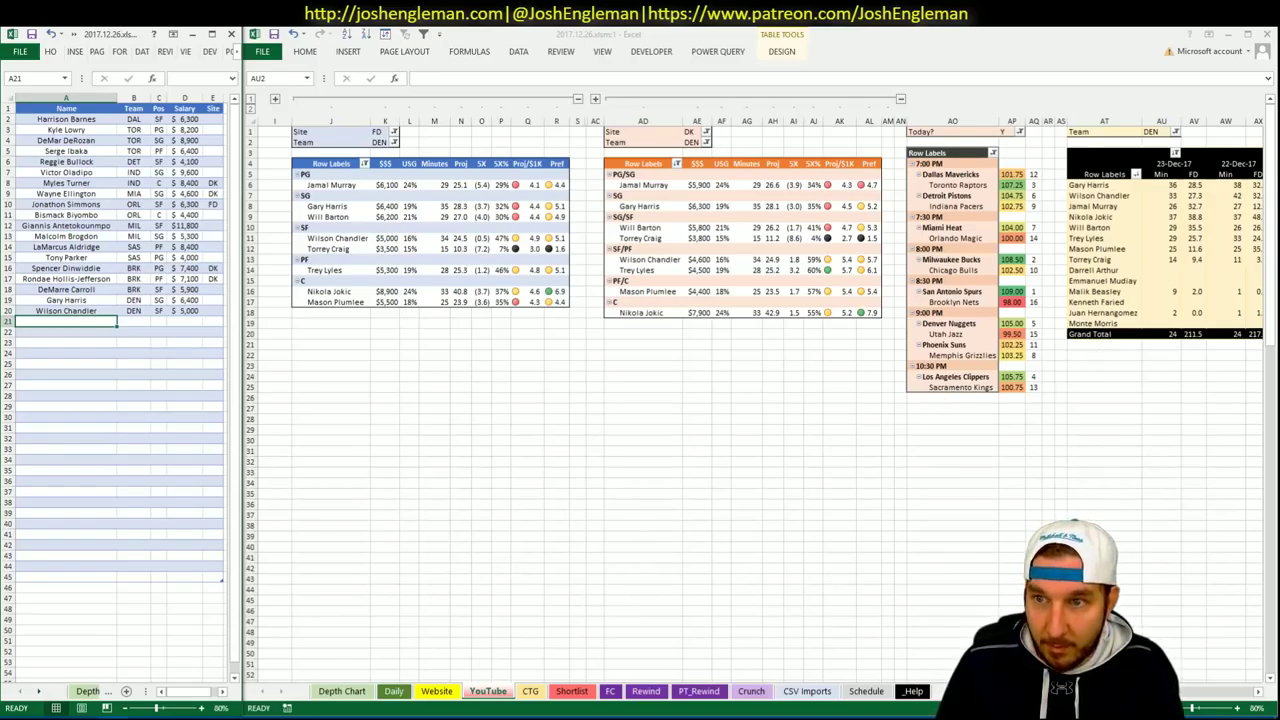
Examine Denver's player rows on the Daily sheet and the players' recent game logs on the YouTube sheet.
left_click(394, 691)
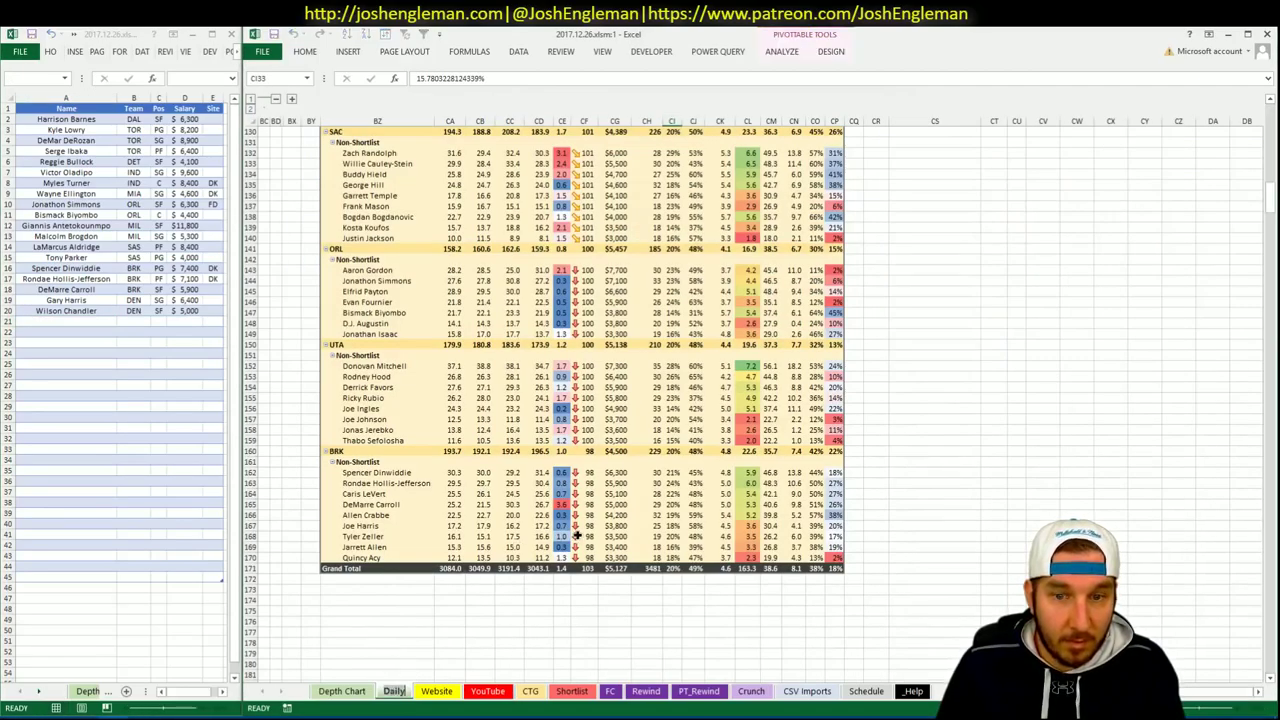
left_click(577, 536)
scroll(577, 536, "up", 20)
scroll(577, 536, "down", 3)
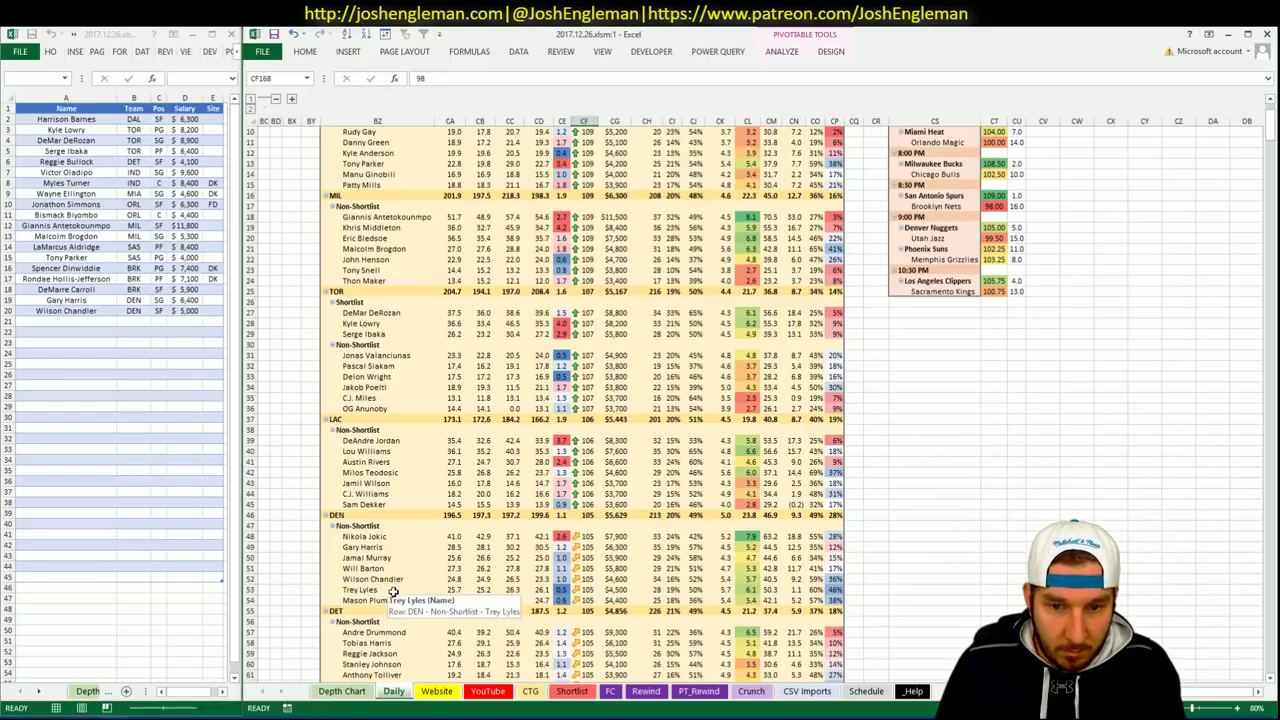
left_click(489, 691)
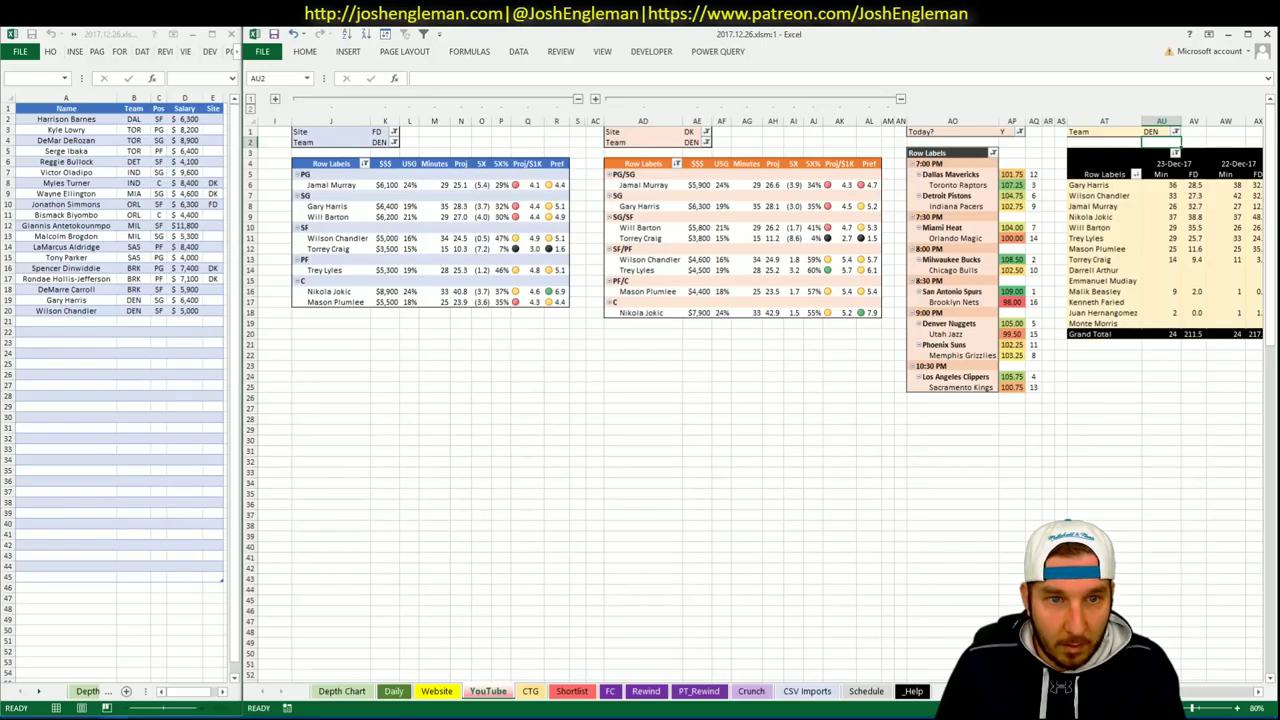
scroll(1235, 700, "right", 10)
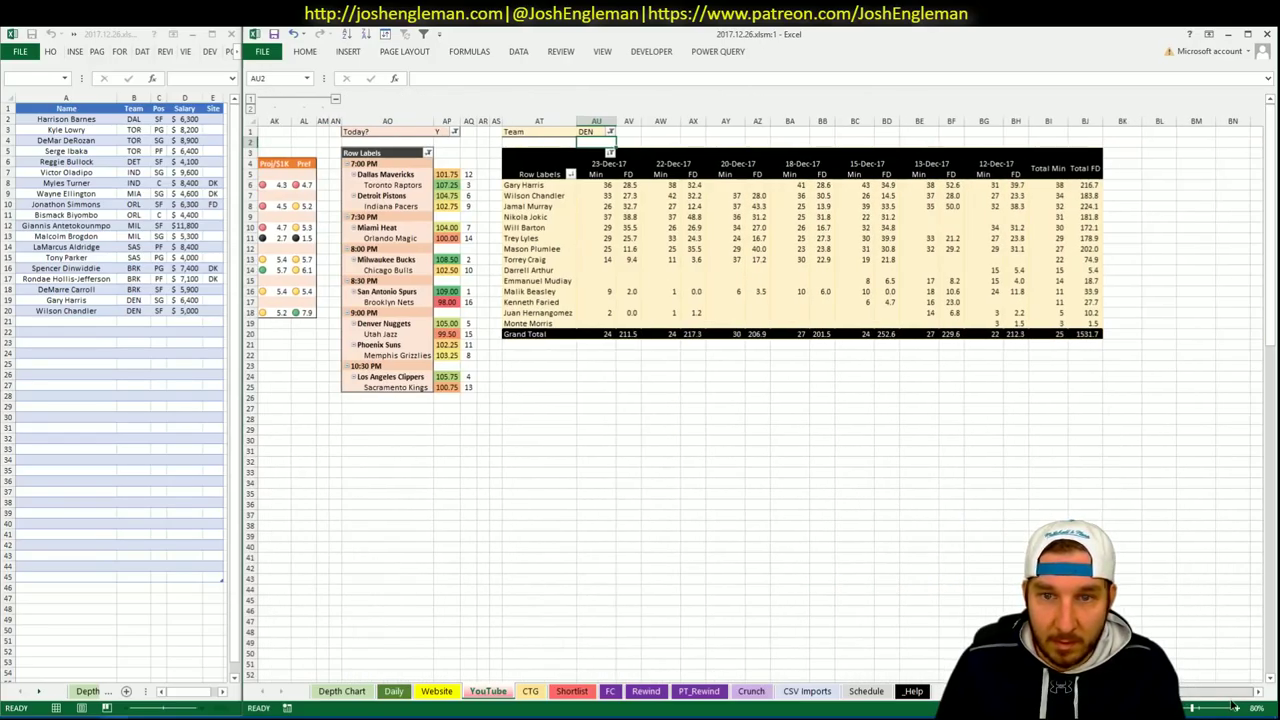
scroll(1235, 700, "left", 10)
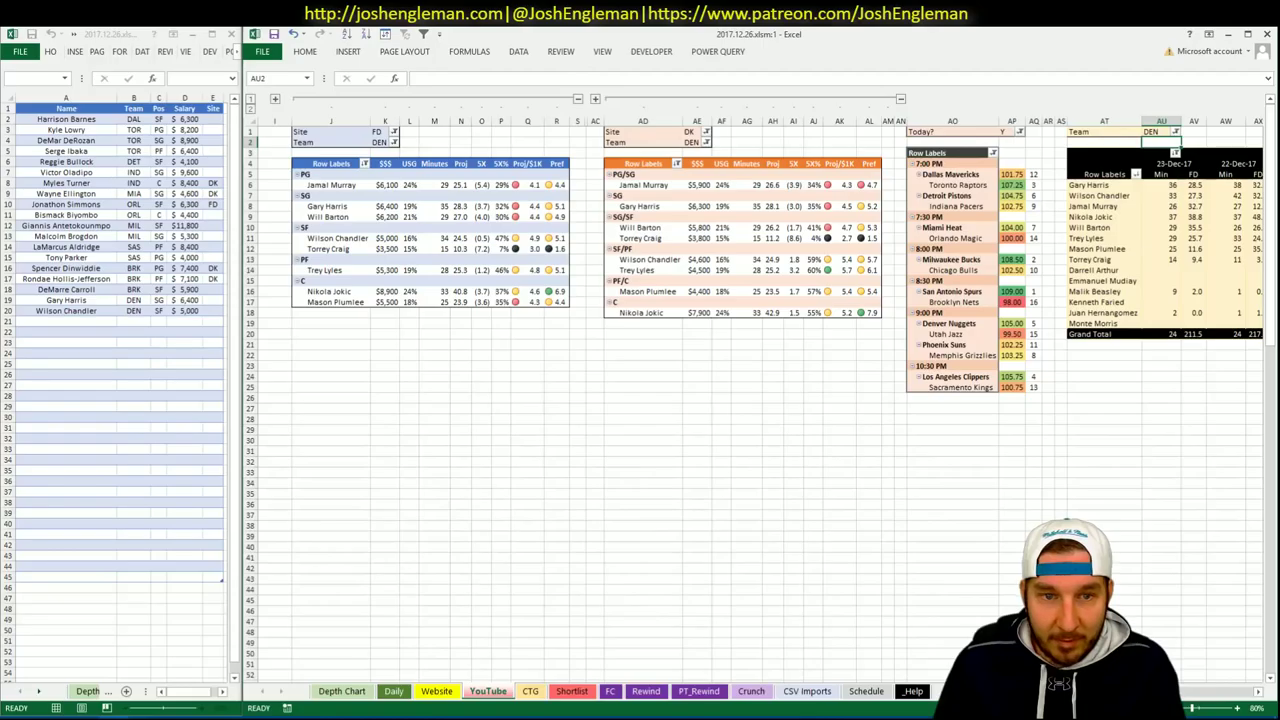
scroll(1220, 685, "right", 6)
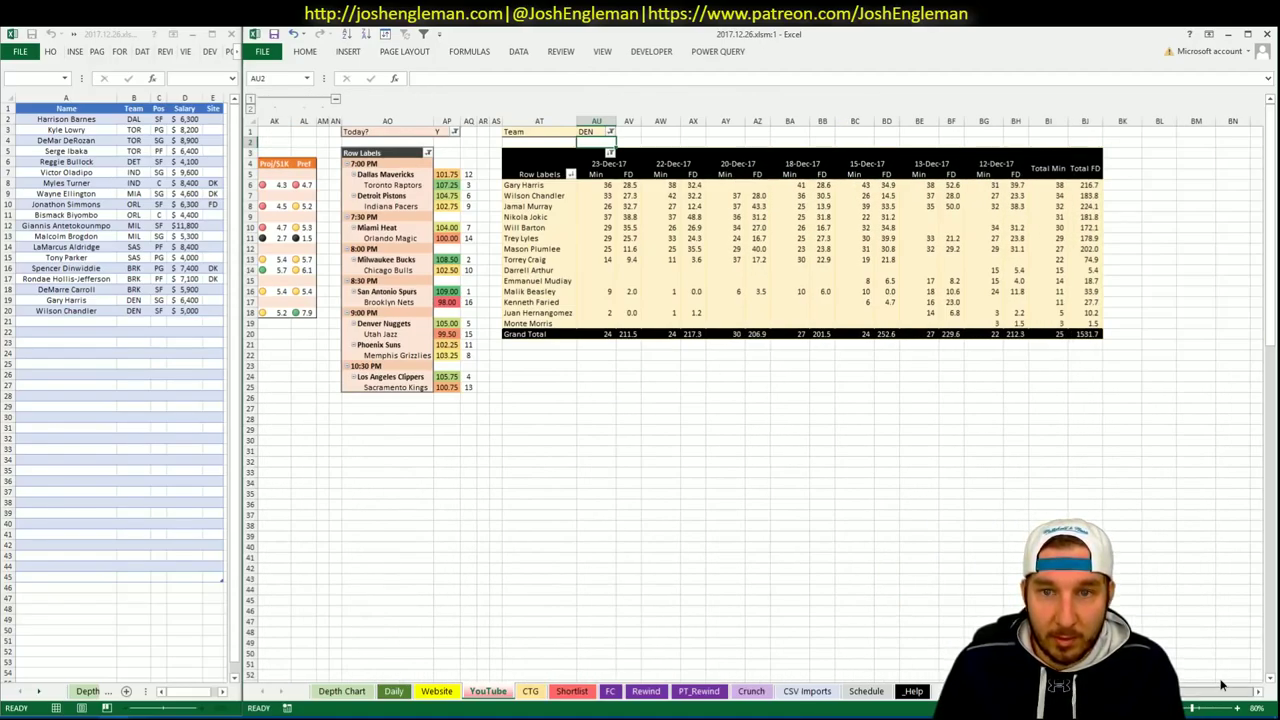
scroll(1220, 685, "left", 6)
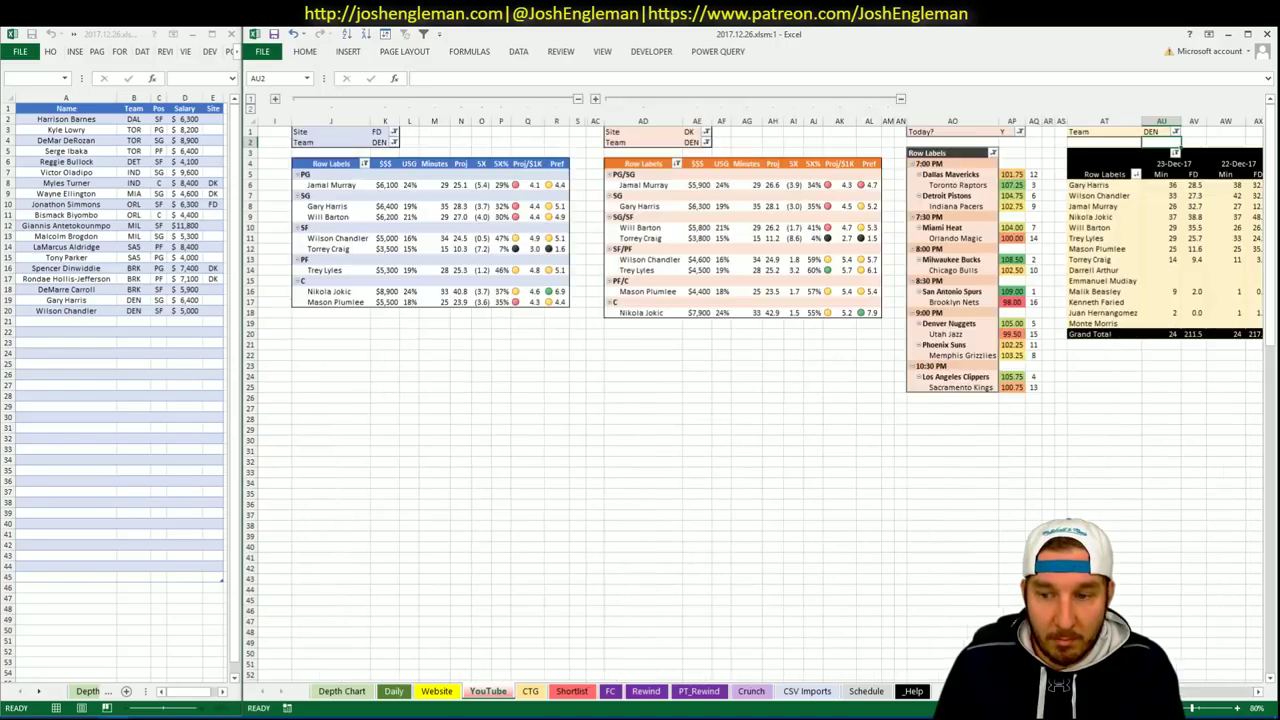
Add Nikola Jokic to the player shortlist in the first empty row below Wilson Chandler.
left_click(91, 320)
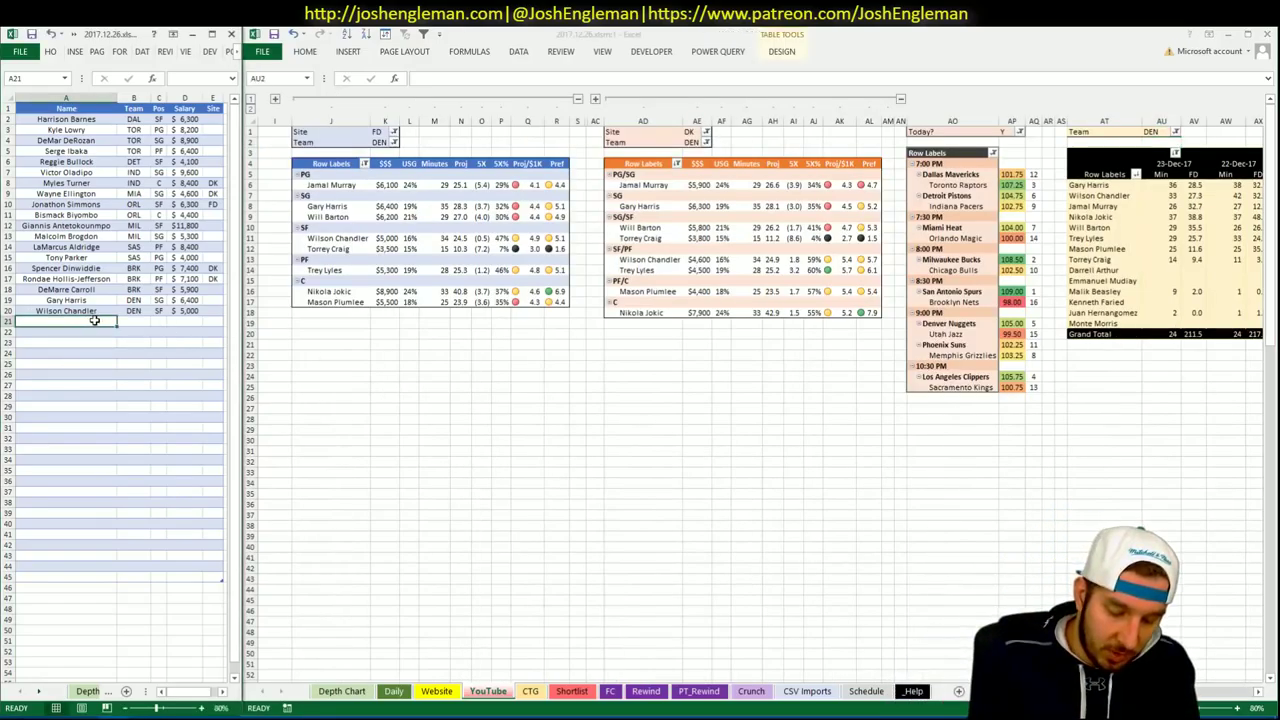
type("Nikola")
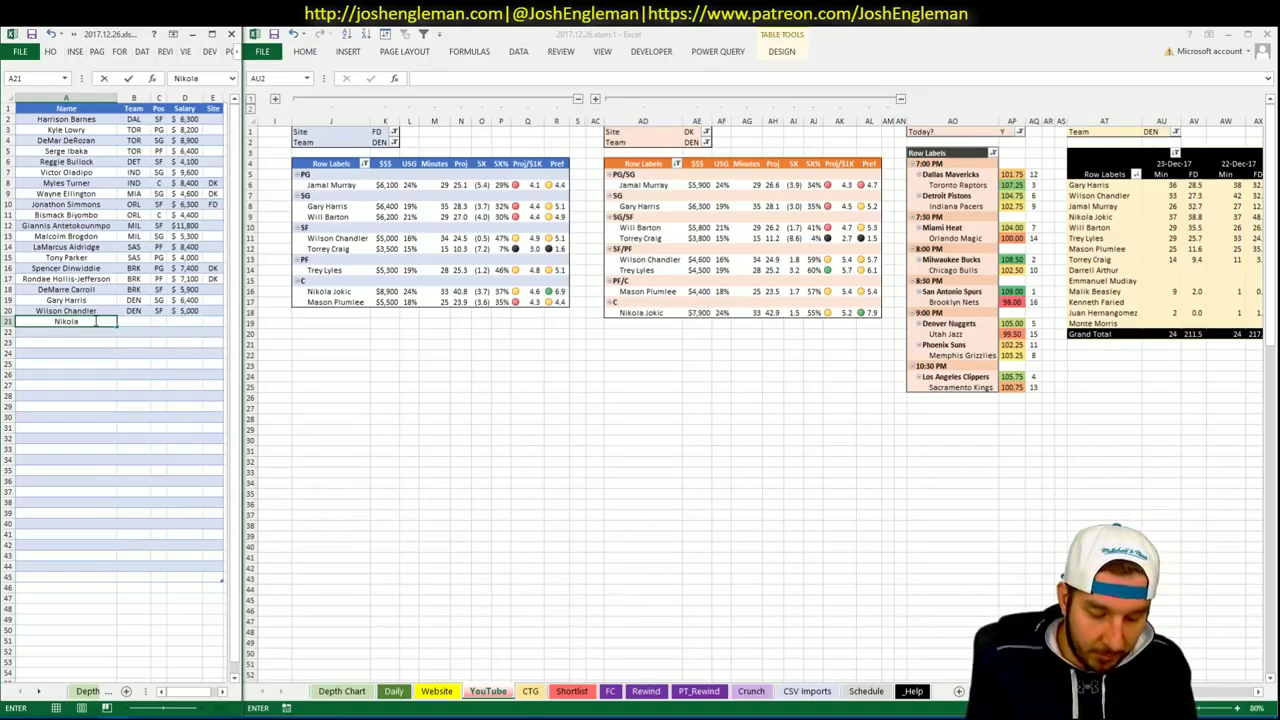
type(" Jokic")
key("Return")
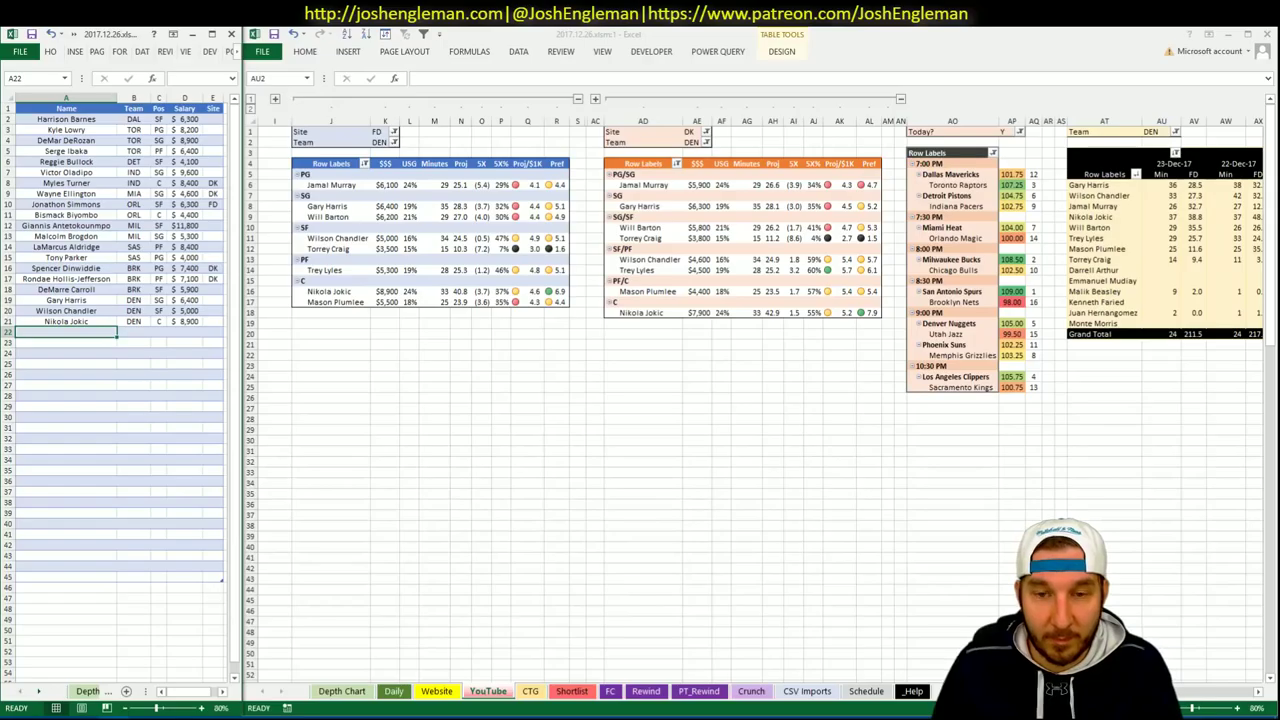
Set the team filter to UTA for the FD projections, the DK projections and the game logs on the YouTube sheet.
left_click(513, 190)
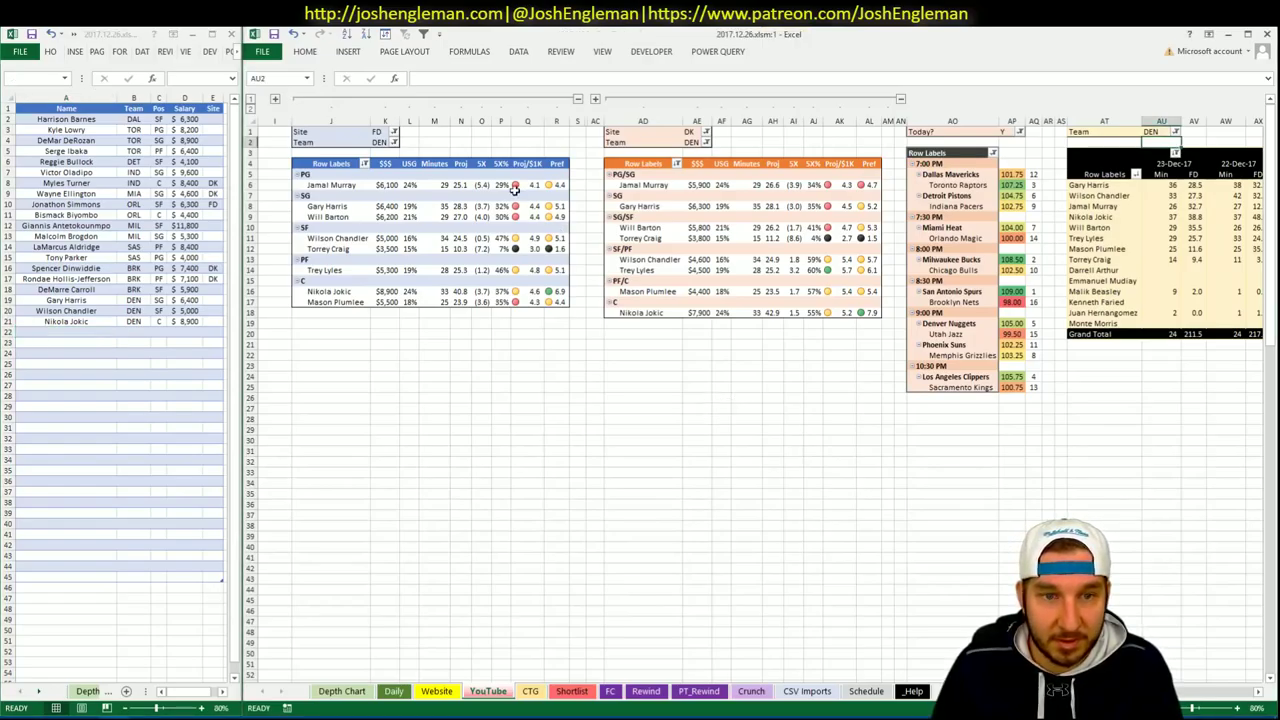
left_click(381, 145)
type("UTA")
key("Tab")
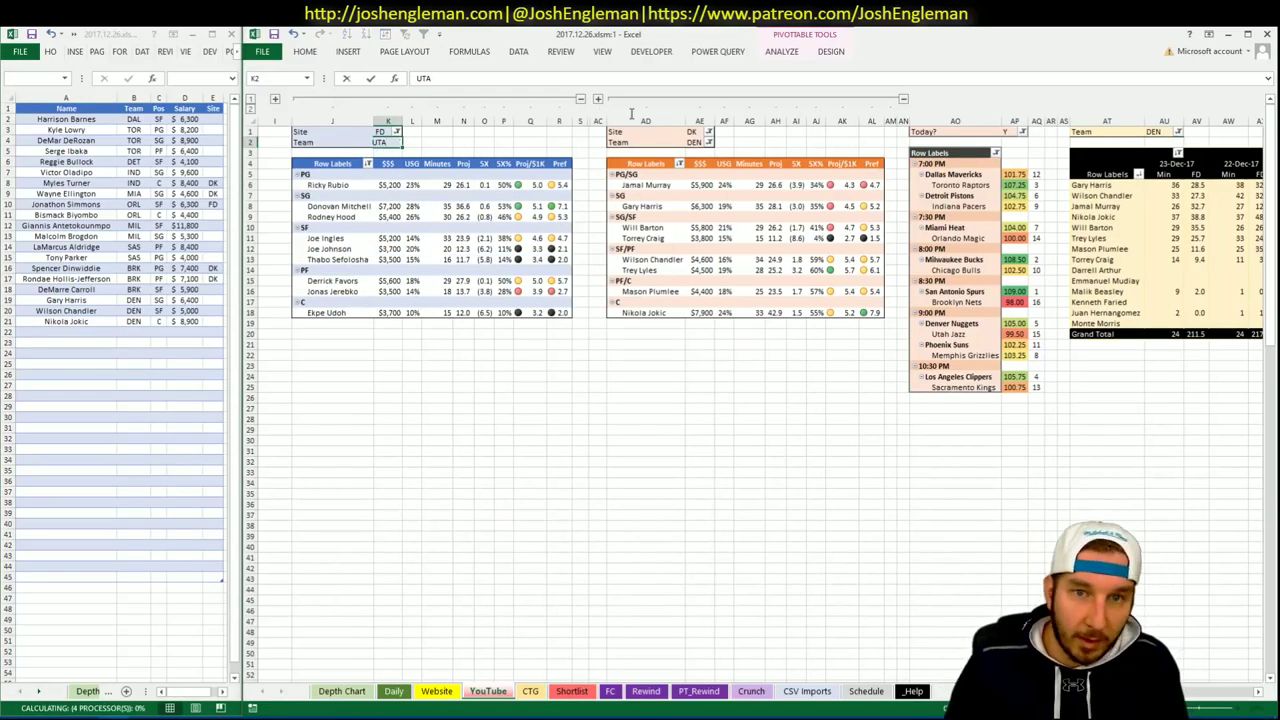
left_click(693, 142)
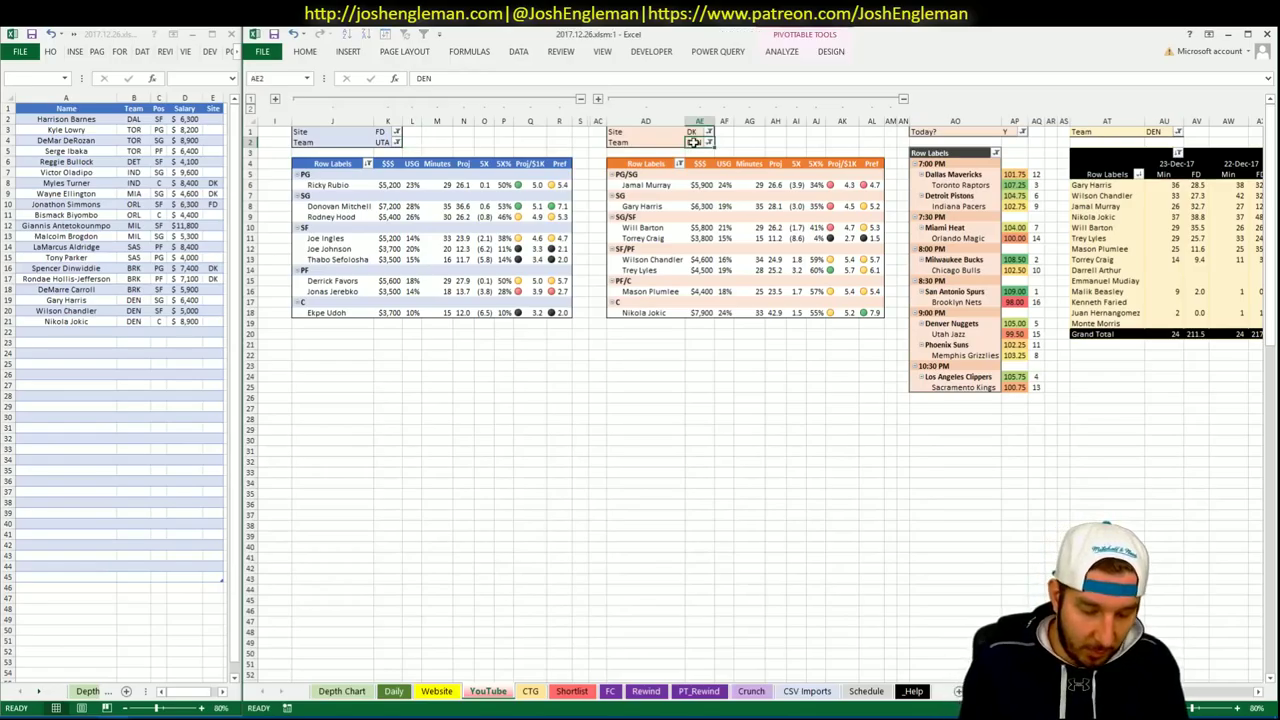
type("U")
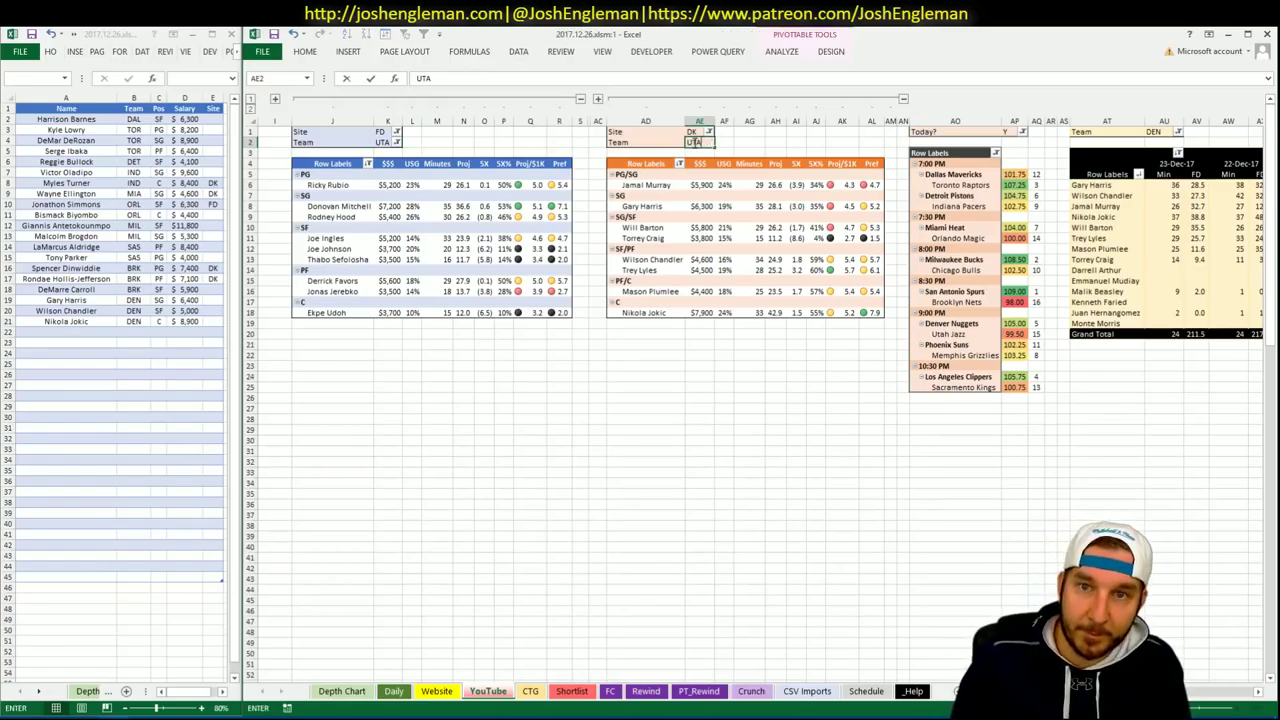
type("TA")
key("Tab")
left_click(1157, 133)
type("UTA")
key("Return")
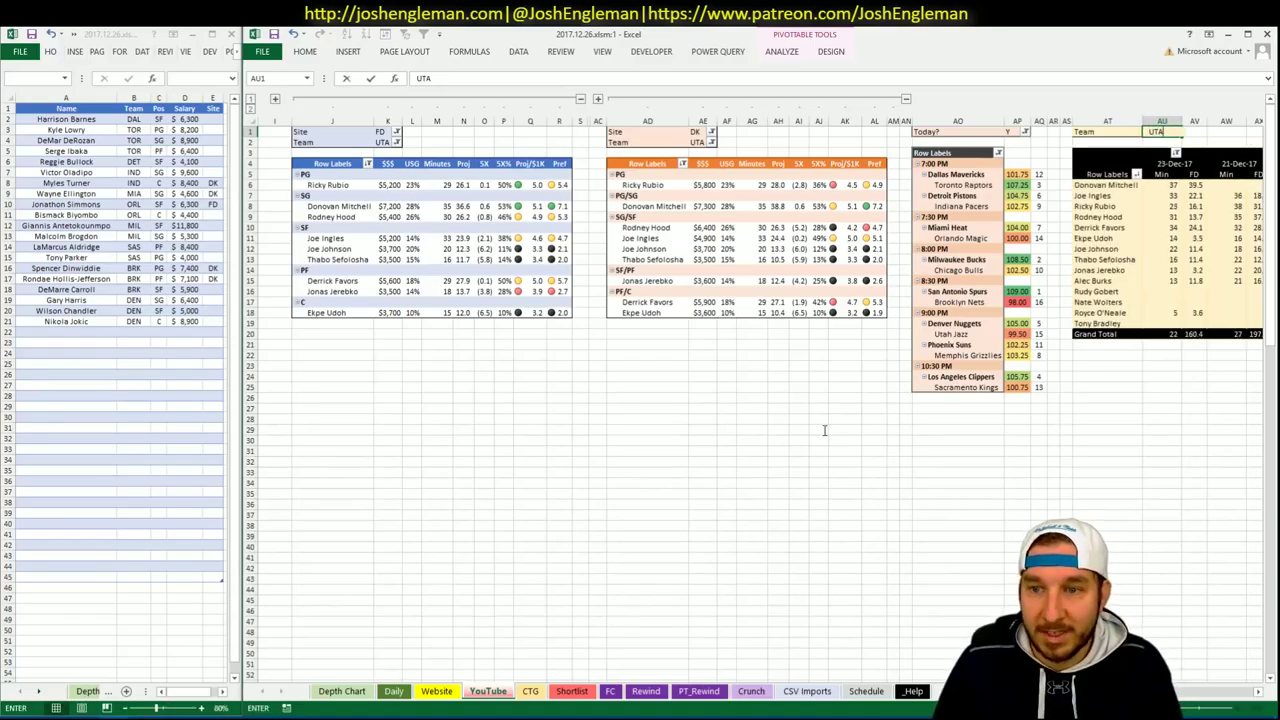
Switch to Cleaning the Glass in the browser and go to the Shooting: Frequency section of the Utah Jazz page.
left_click(530, 691)
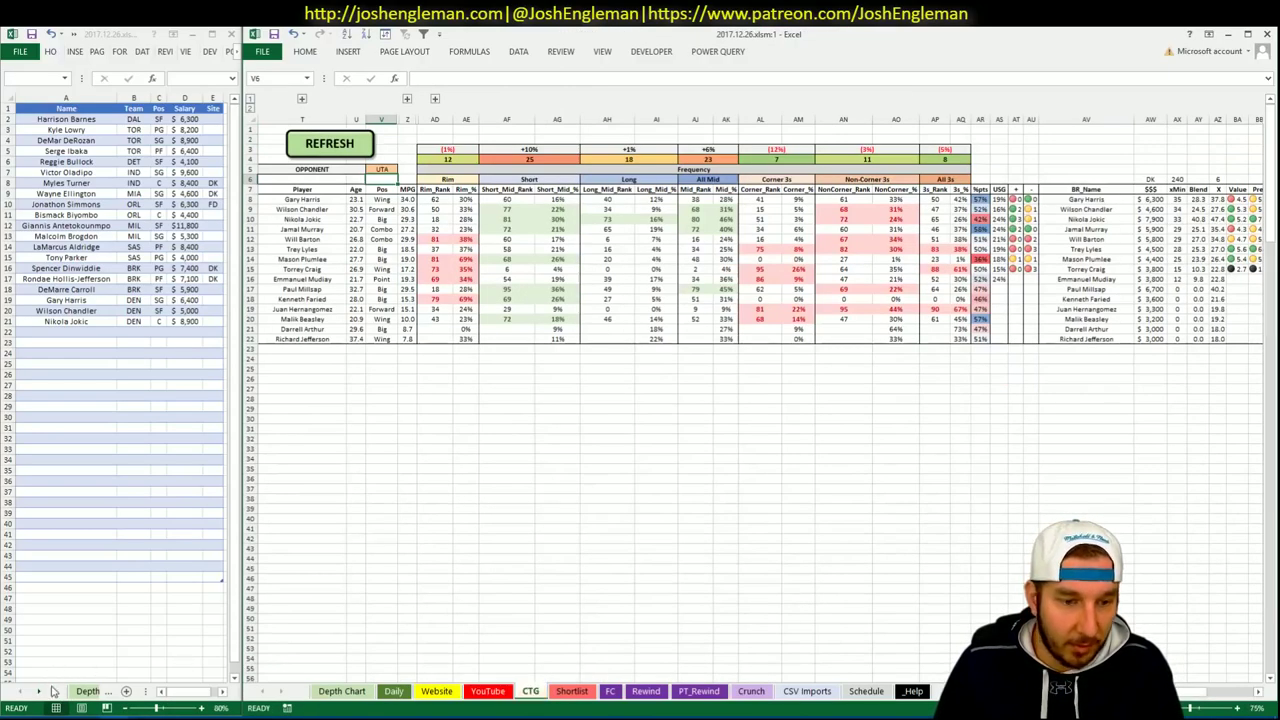
key("alt+Tab")
left_click(448, 148)
type("Utah Jazz")
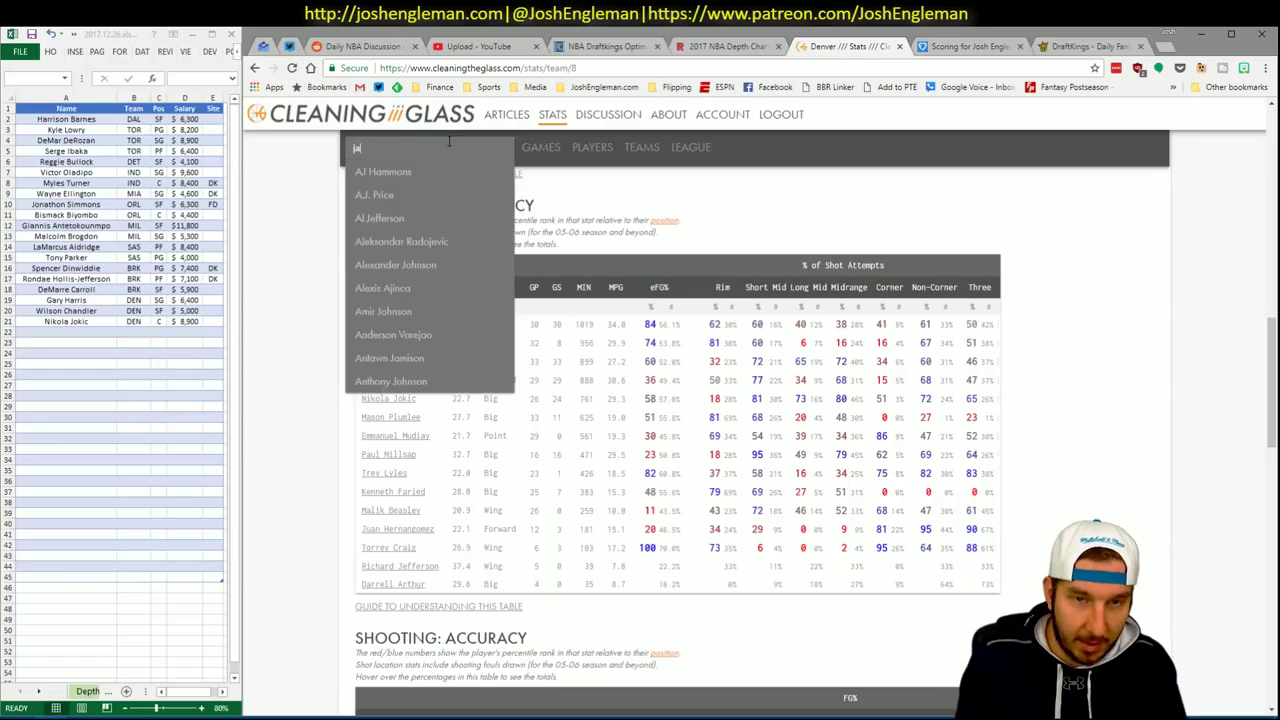
key("Return")
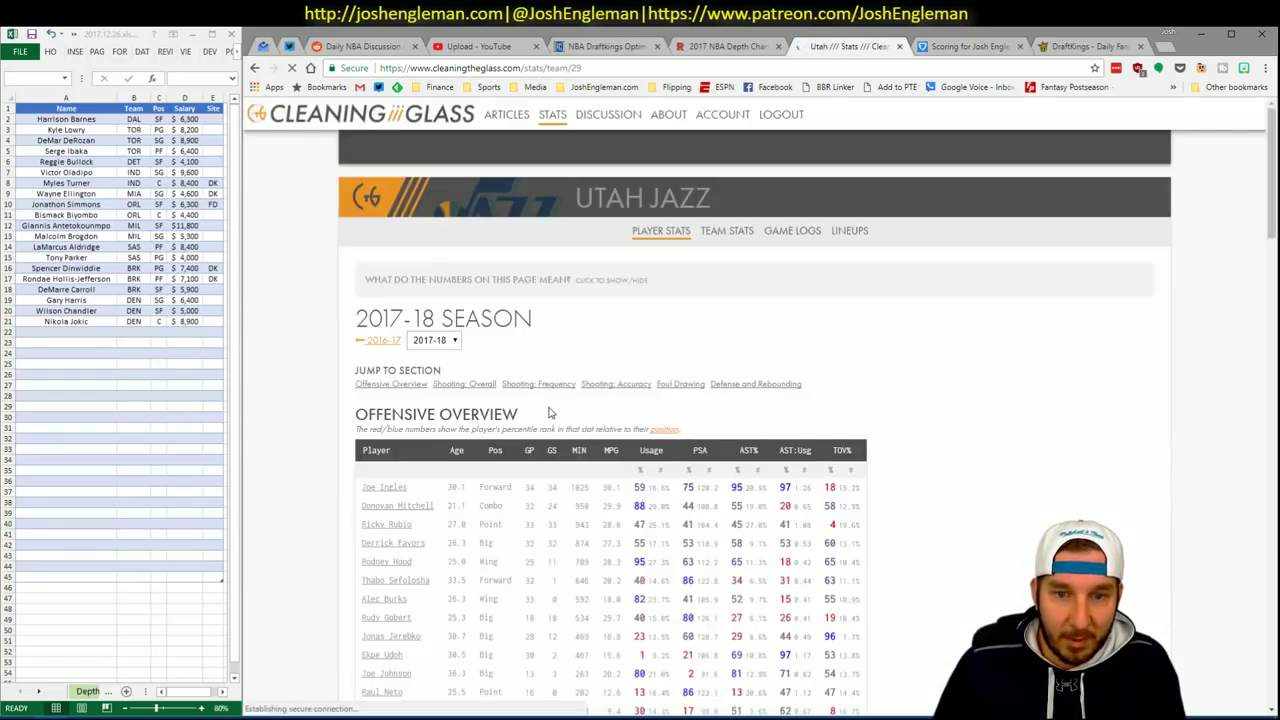
left_click(550, 381)
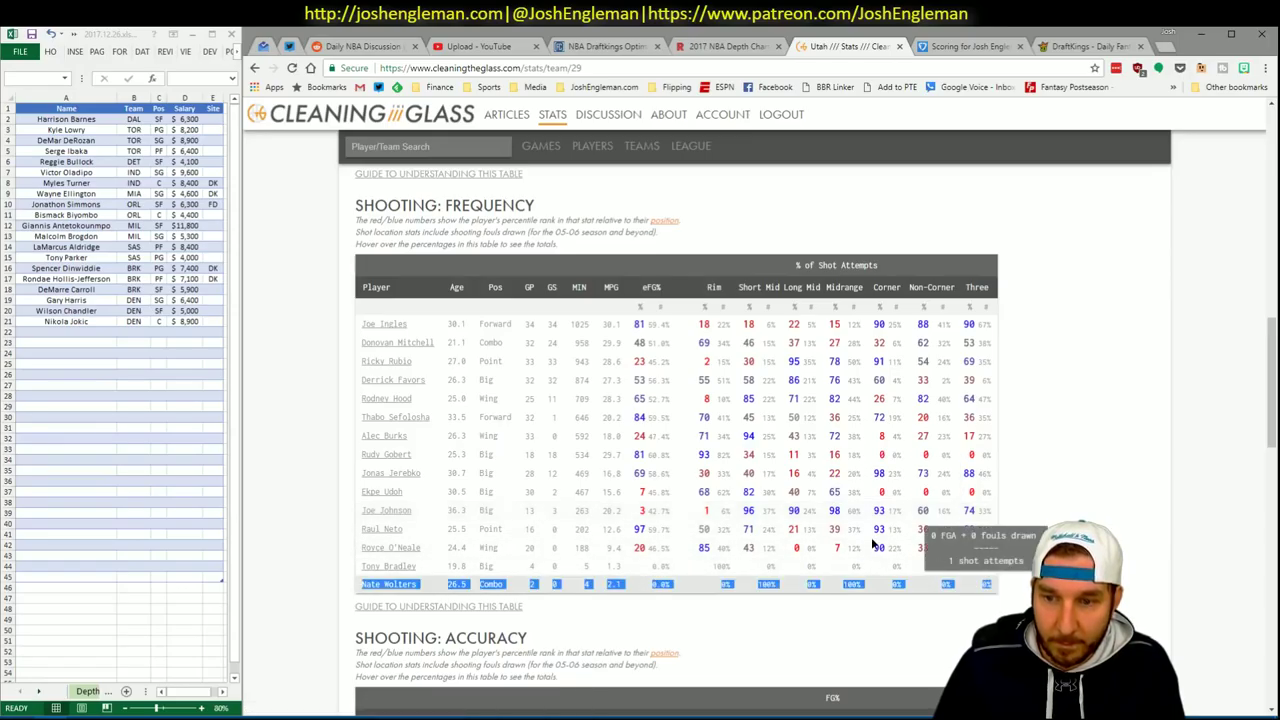
Try to copy the Utah shooting frequency rows and refresh the CTG sheet in Excel with them.
left_click_drag(995, 590, 352, 335)
key("alt+Tab")
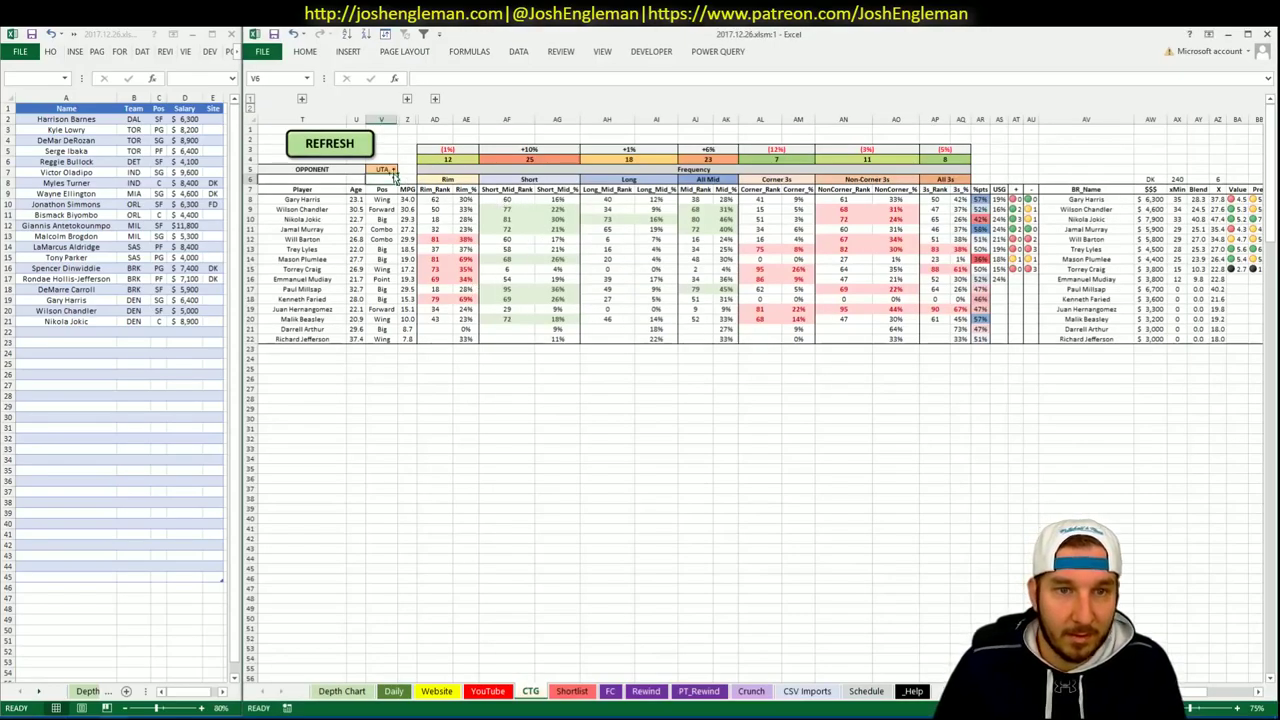
left_click(354, 142)
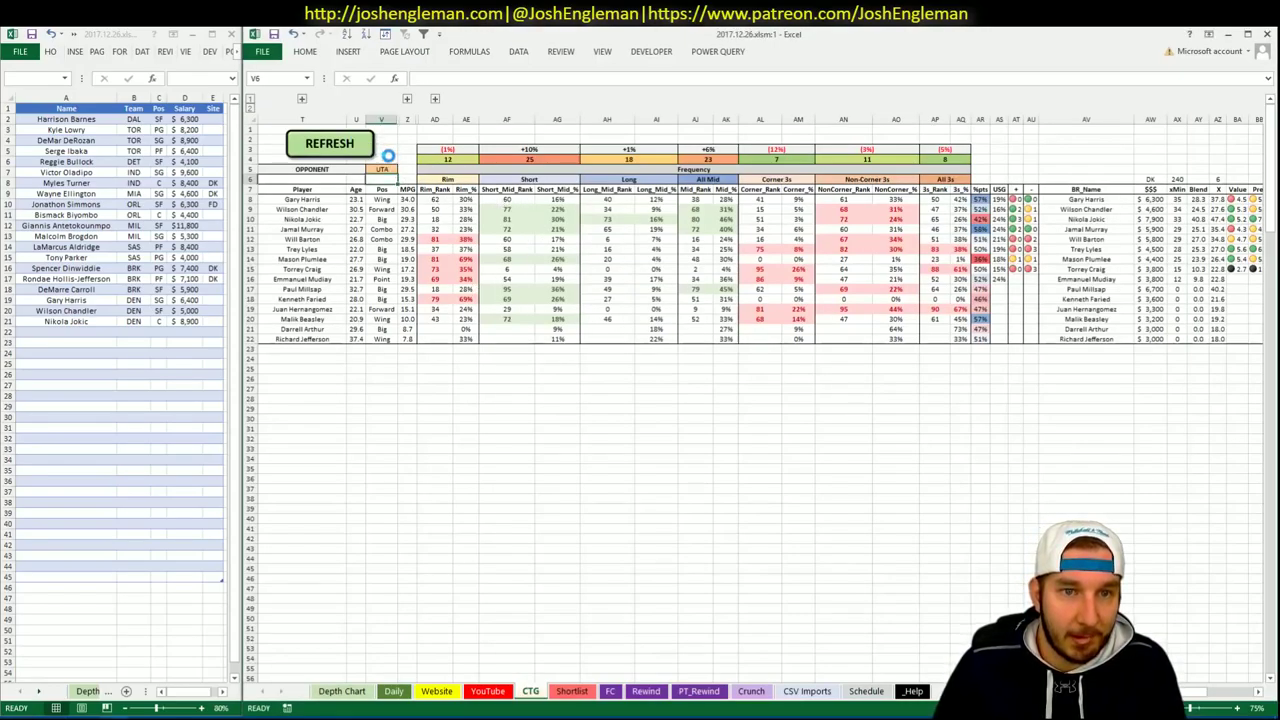
Copy all Utah player rows from Joe Ingles to Nate Wolters, load them into Excel's CTG sheet and set the opponent to DEN.
key("alt+Tab")
left_click(1000, 545)
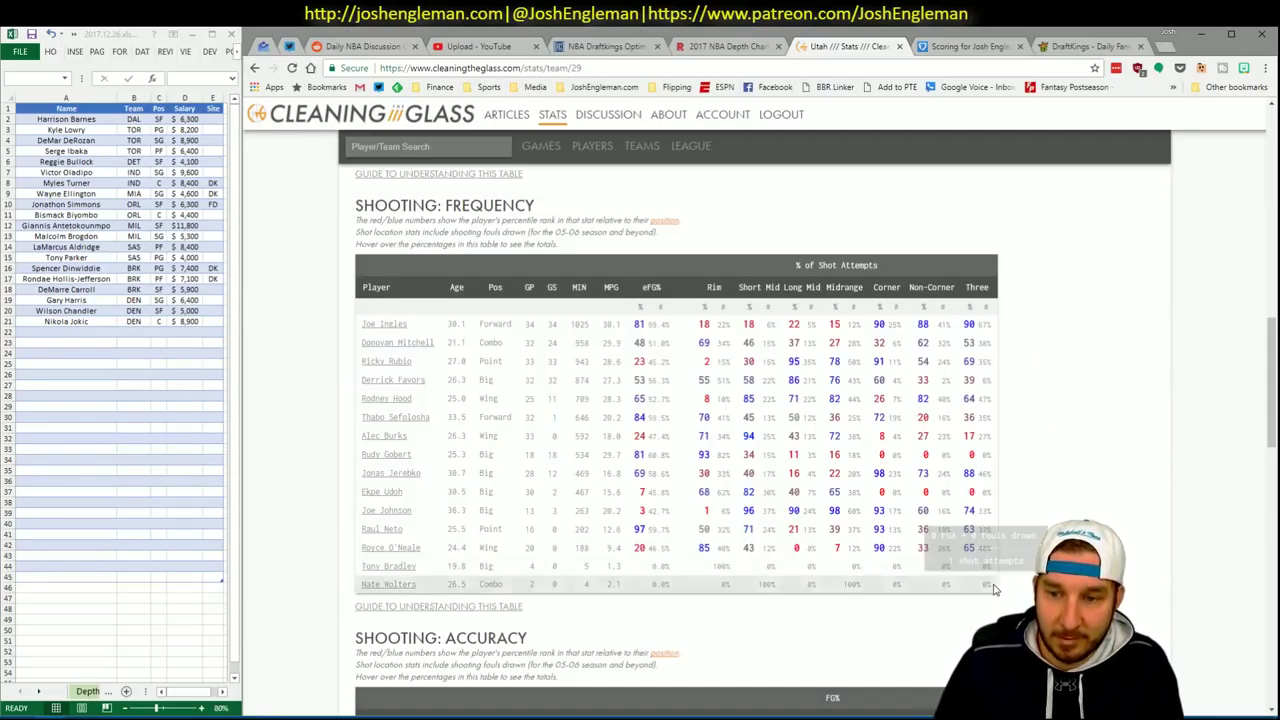
left_click_drag(995, 590, 364, 323)
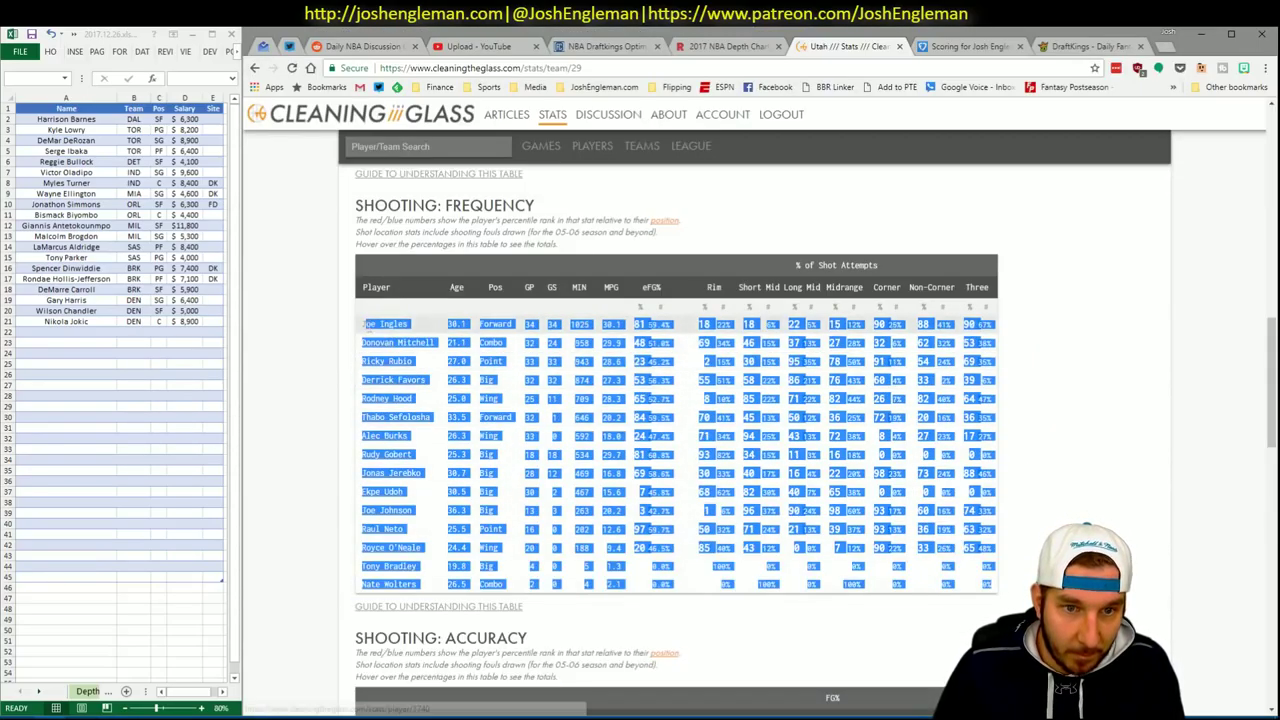
key("alt+Tab")
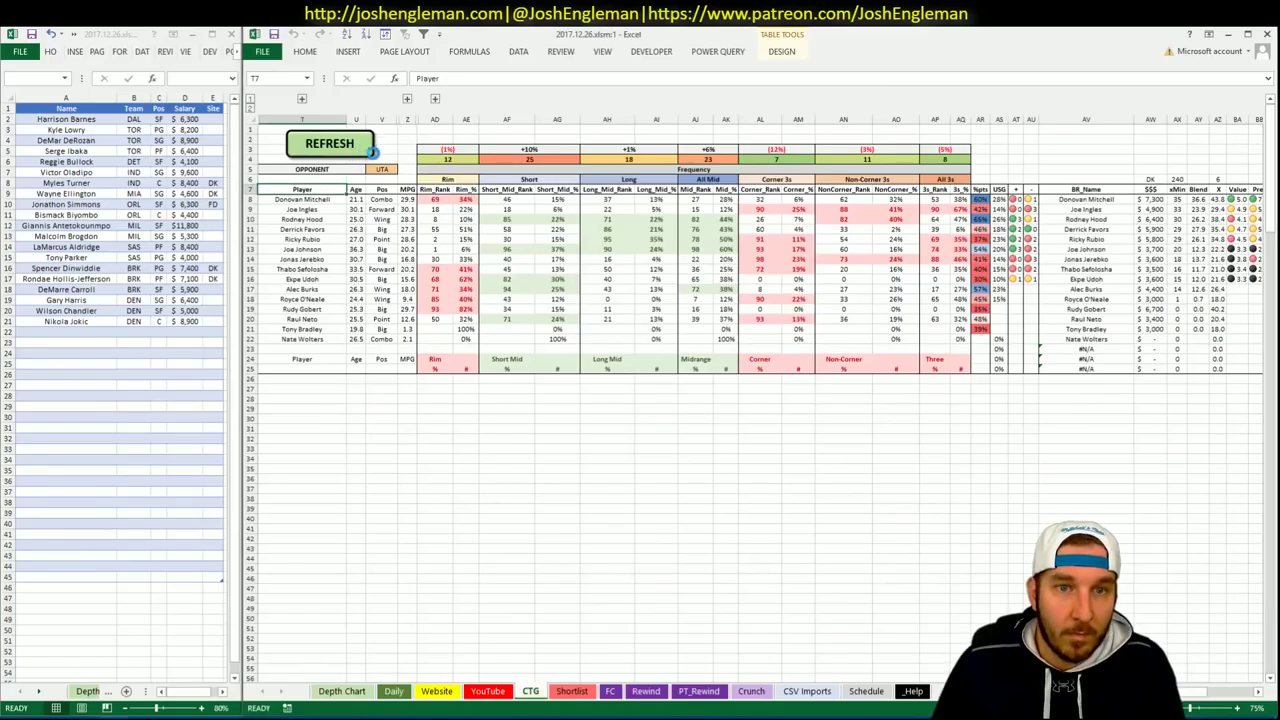
left_click(385, 168)
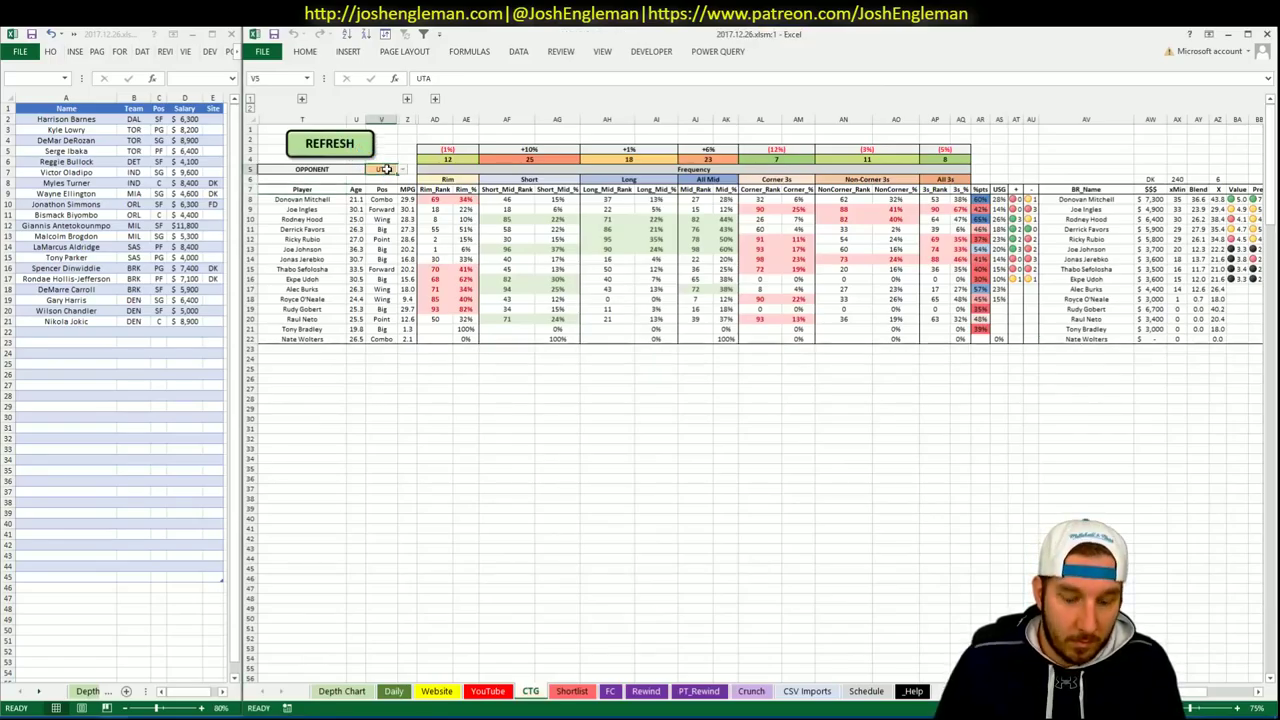
key("Return")
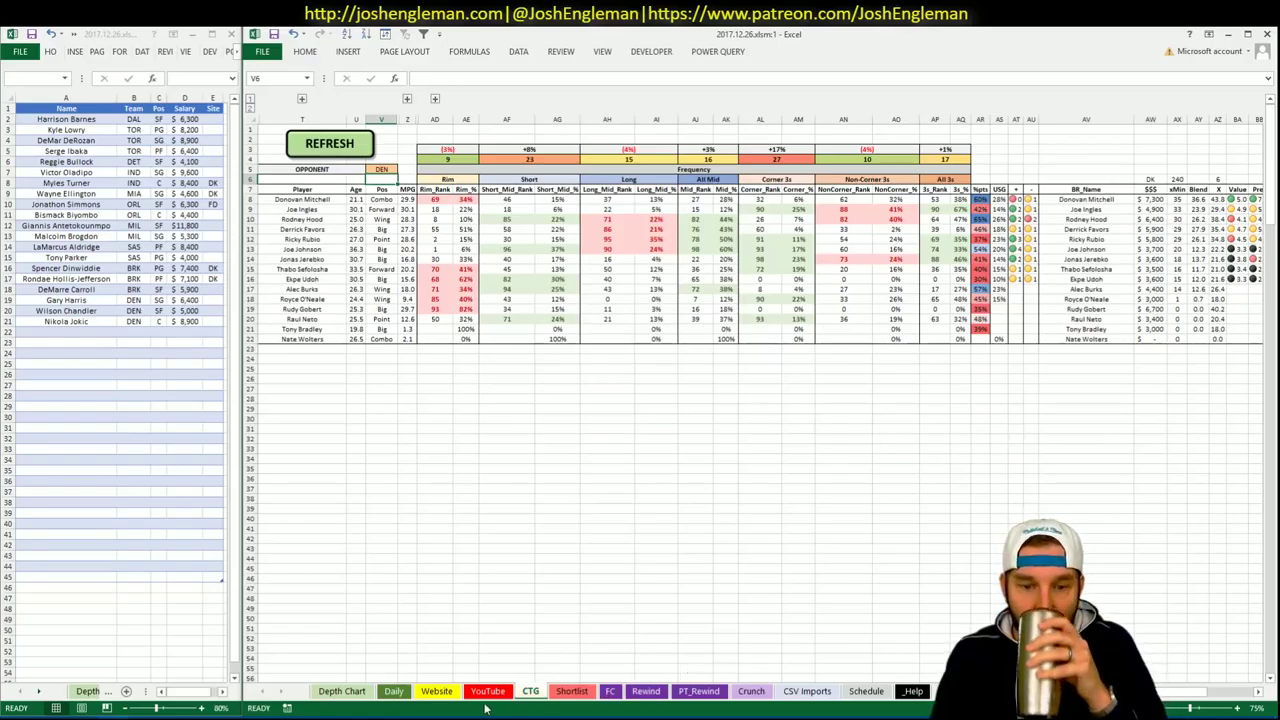
Examine Utah's rows on the Daily sheet, the shooting data on the CTG sheet, and the projections and game logs on the YouTube sheet.
left_click(395, 691)
left_click(710, 438)
scroll(718, 455, "down", 20)
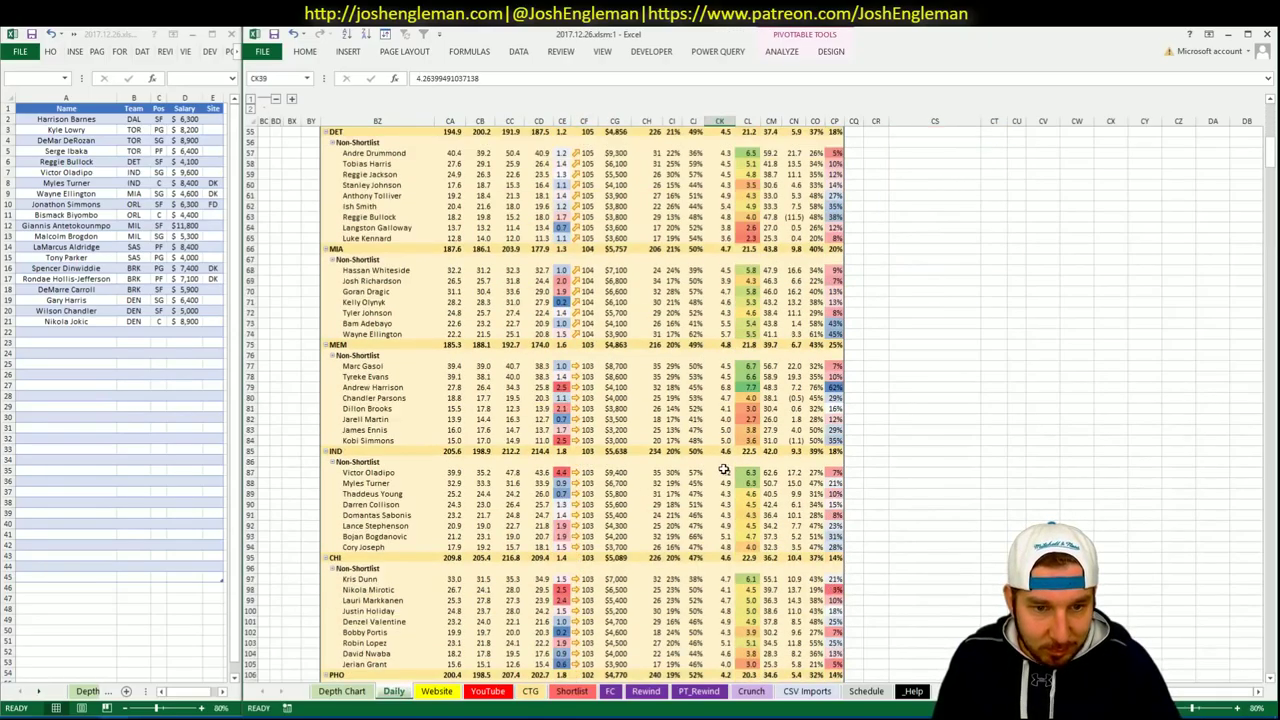
scroll(718, 460, "down", 15)
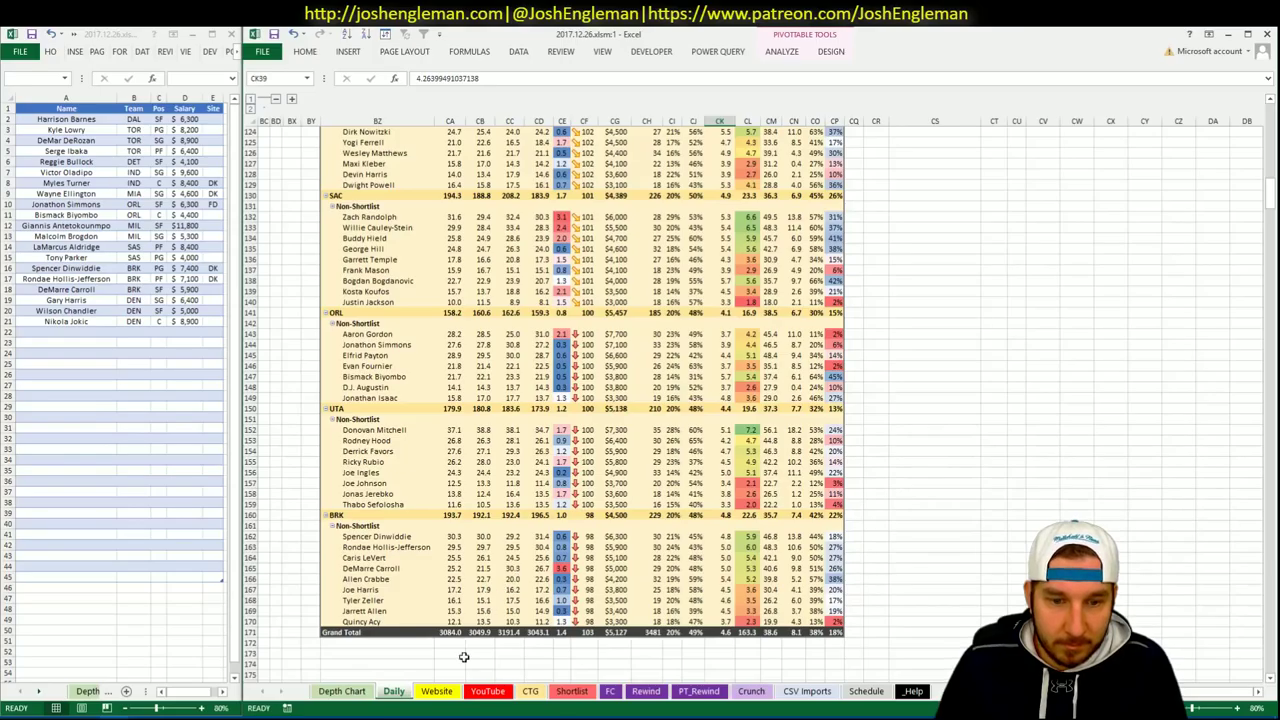
left_click(490, 696)
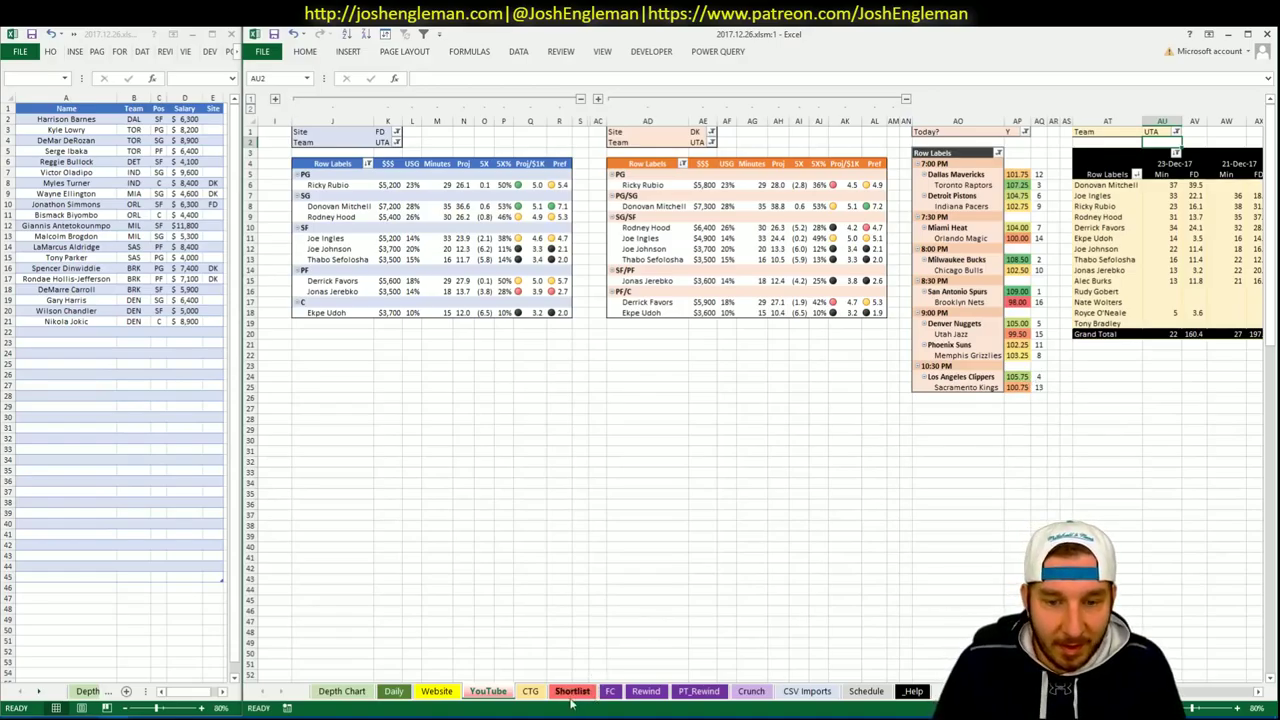
left_click(532, 692)
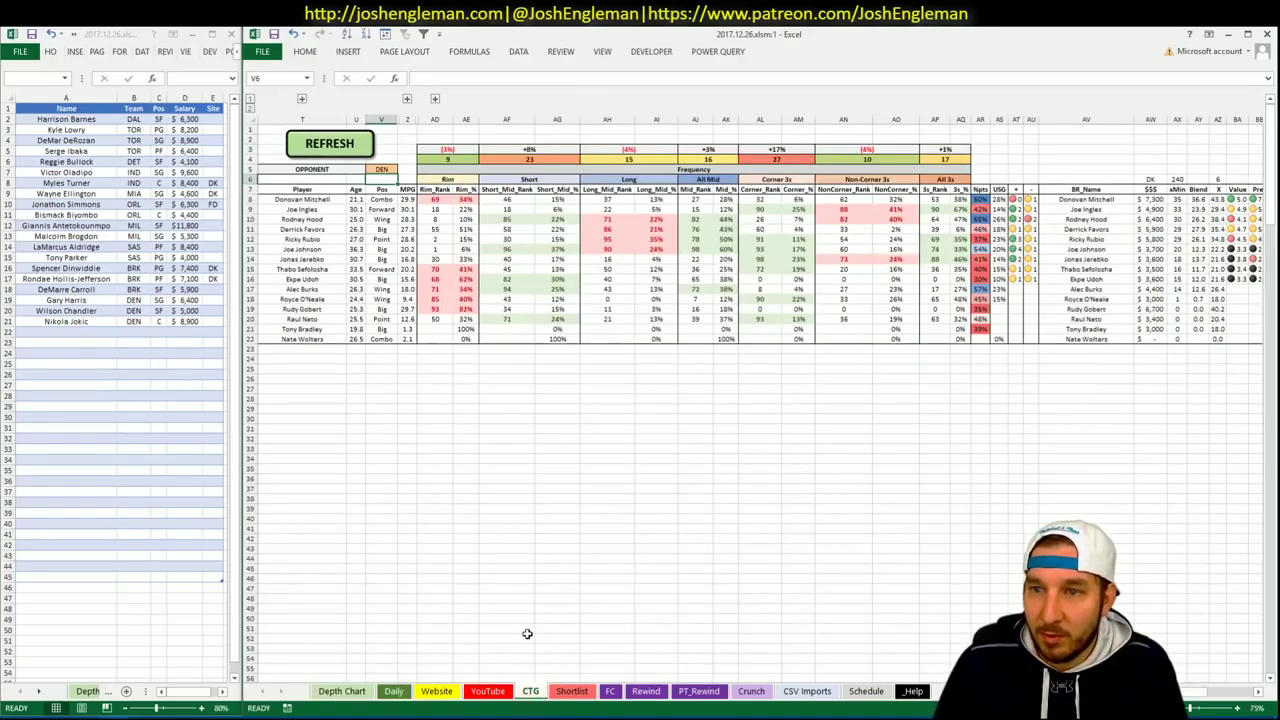
left_click(476, 698)
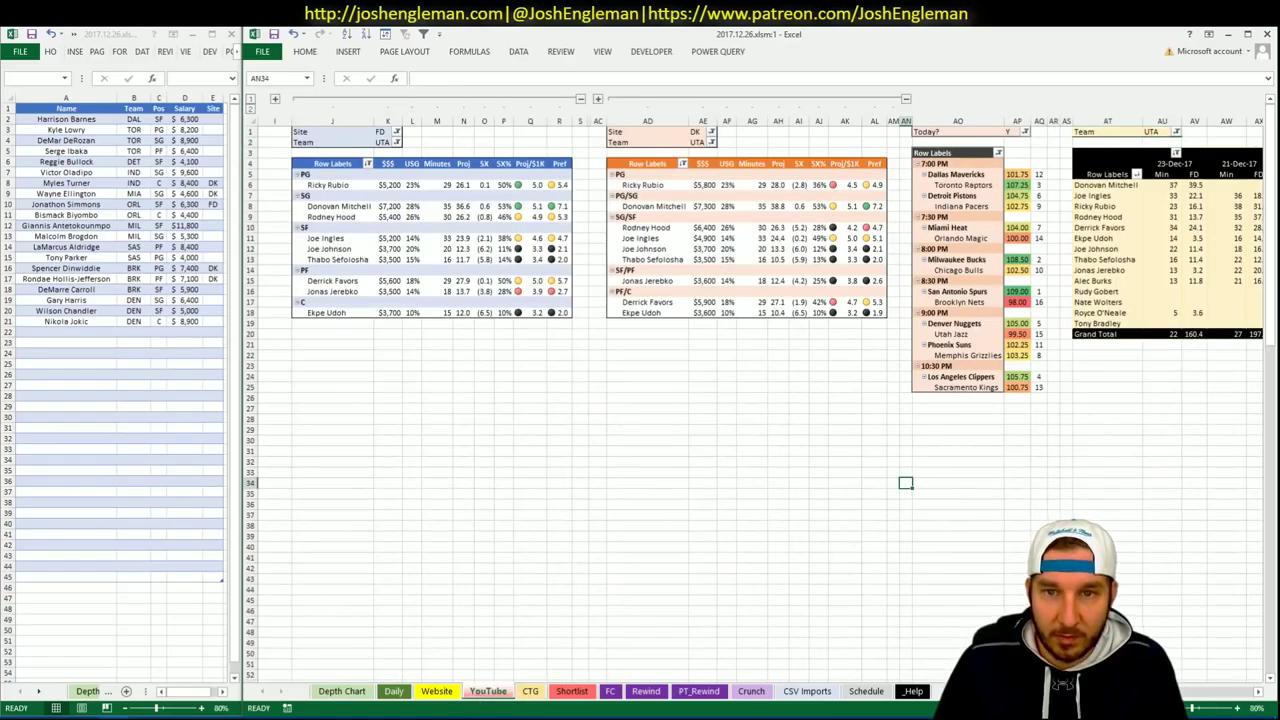
left_click(1258, 693)
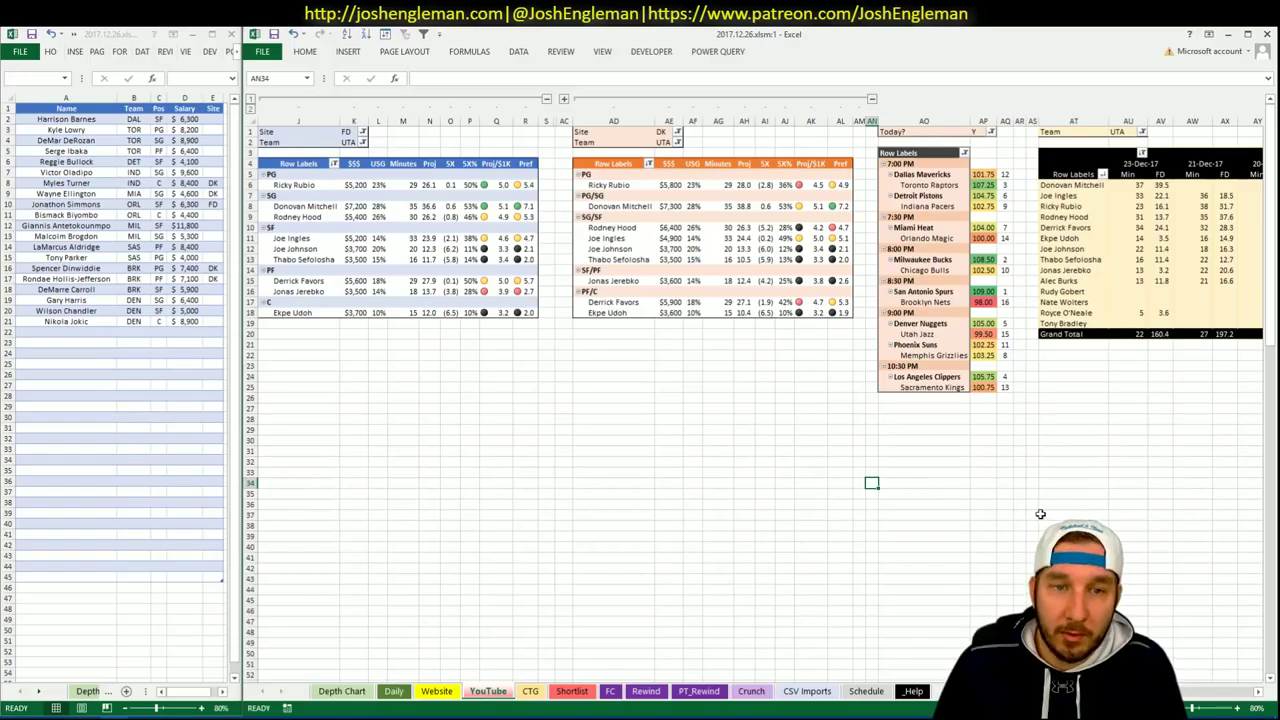
scroll(1192, 698, "right", 5)
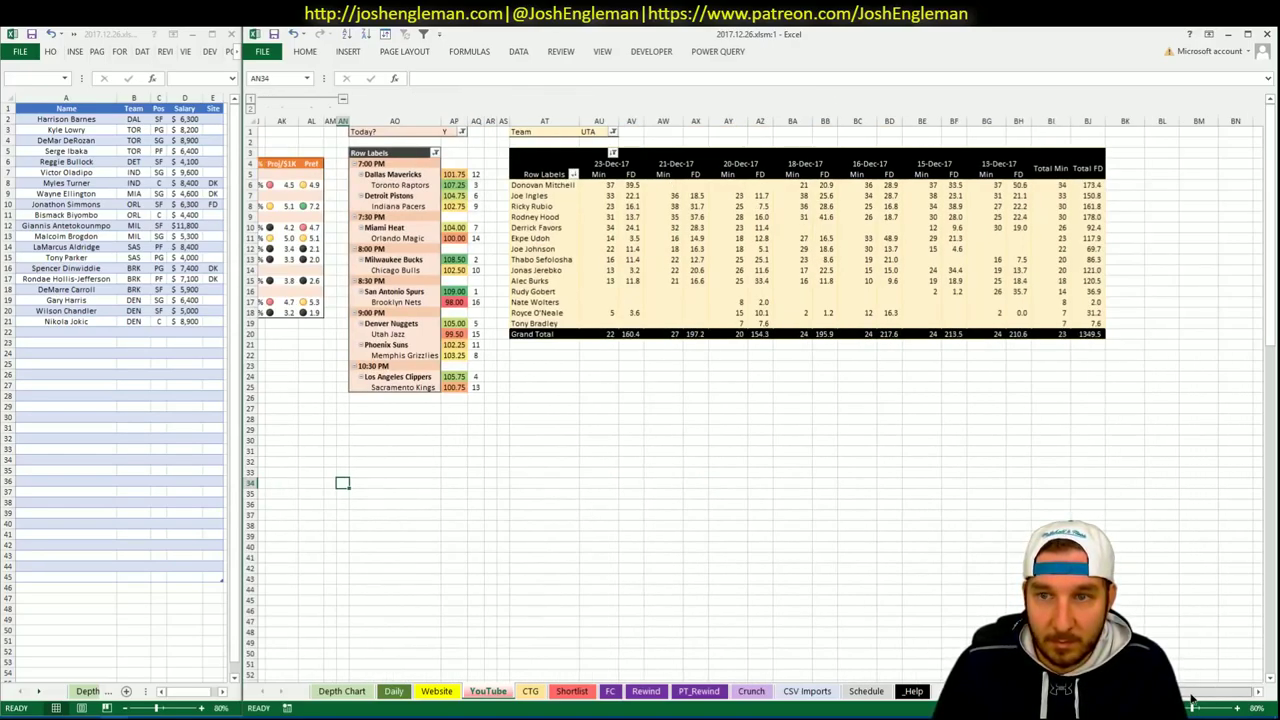
scroll(1192, 698, "left", 5)
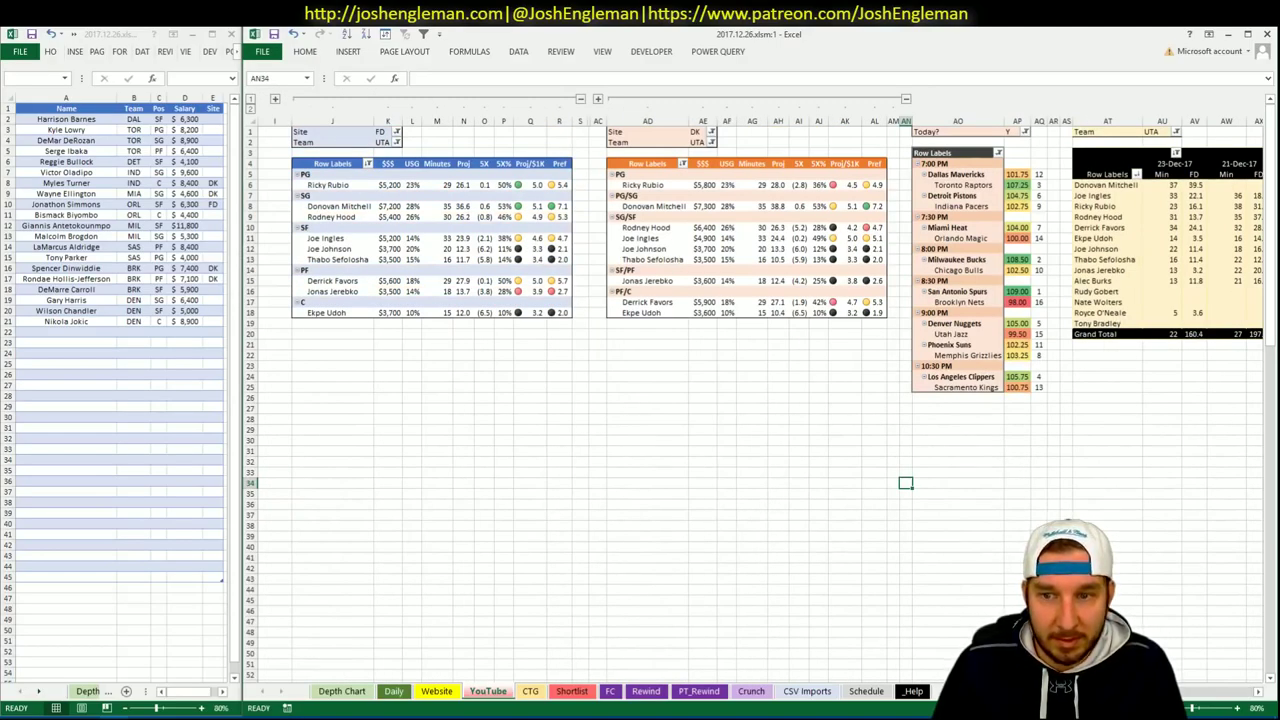
Add Ricky Rubio to the shortlist in row 22 and set his site to FD.
left_click(65, 332)
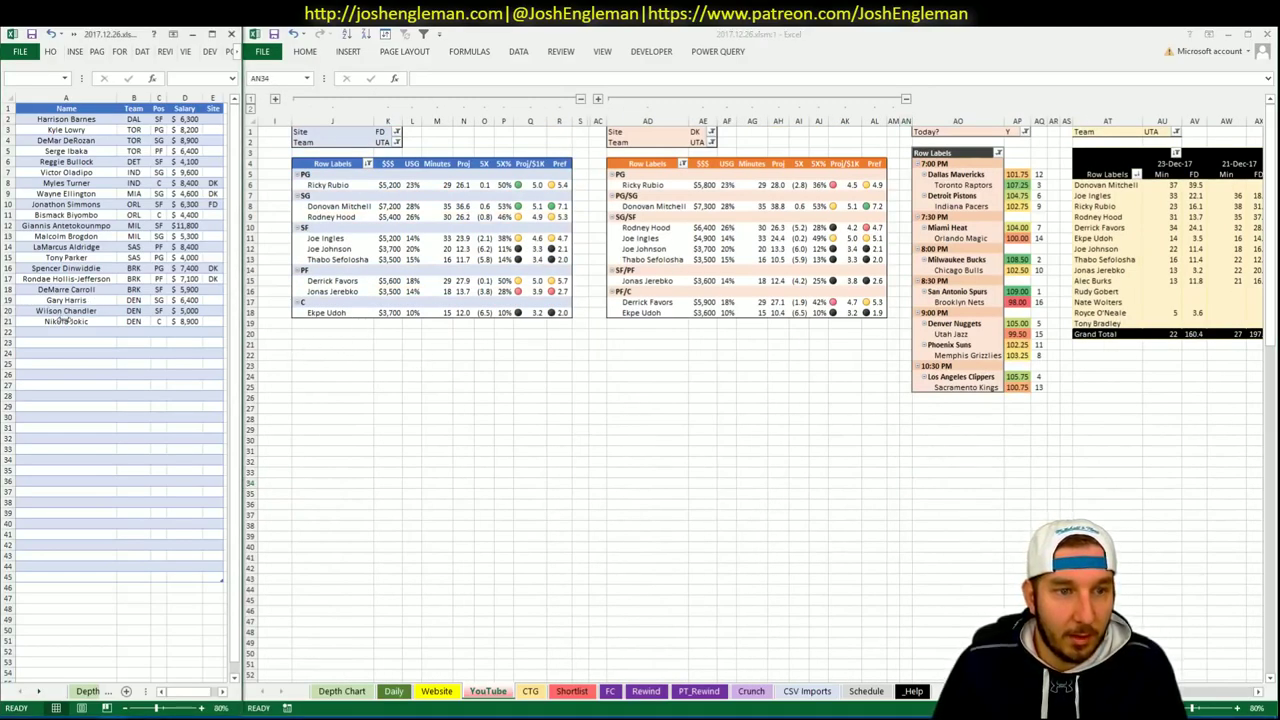
type("Ricky")
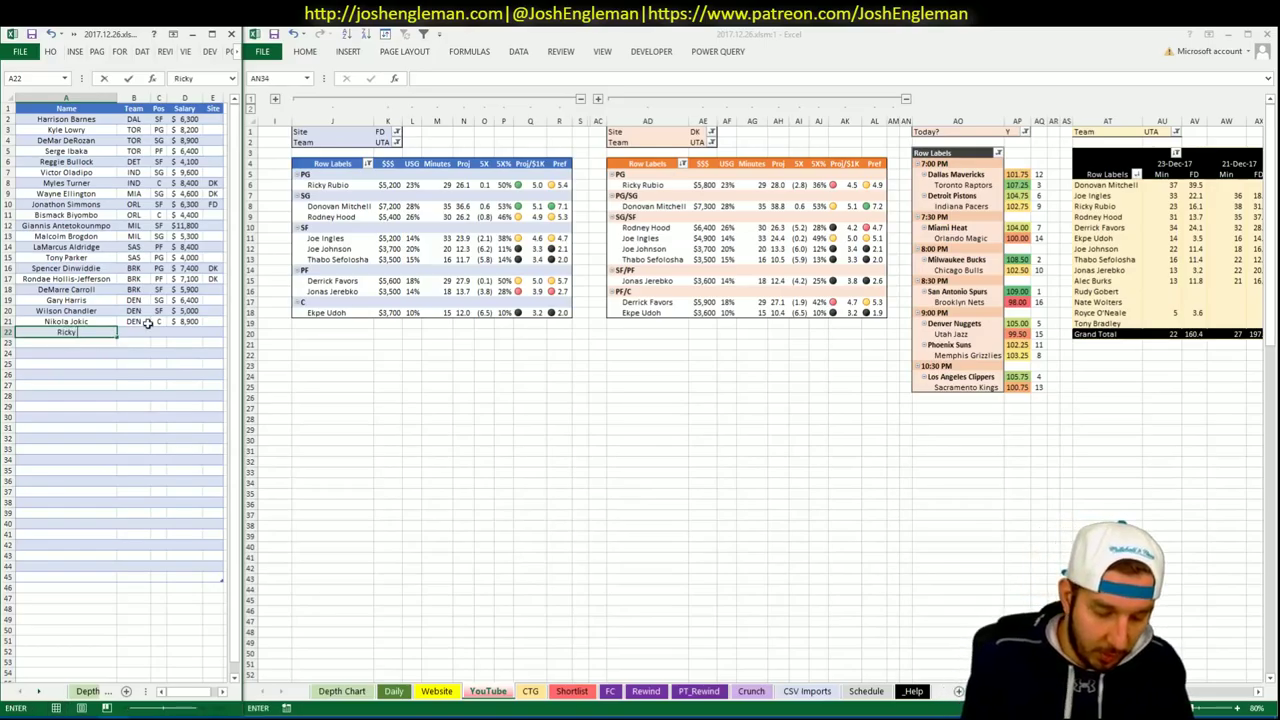
type("Rubio")
key("Return")
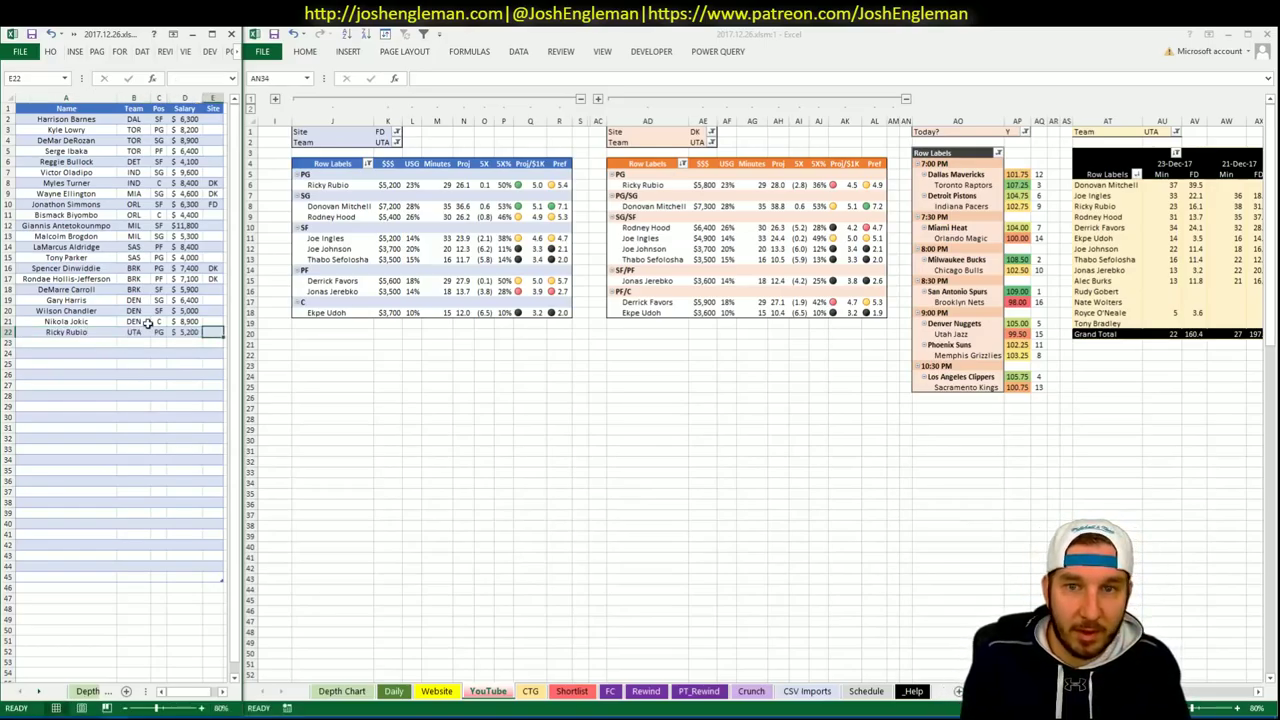
type("DDS")
key("BackSpace")
type("FD")
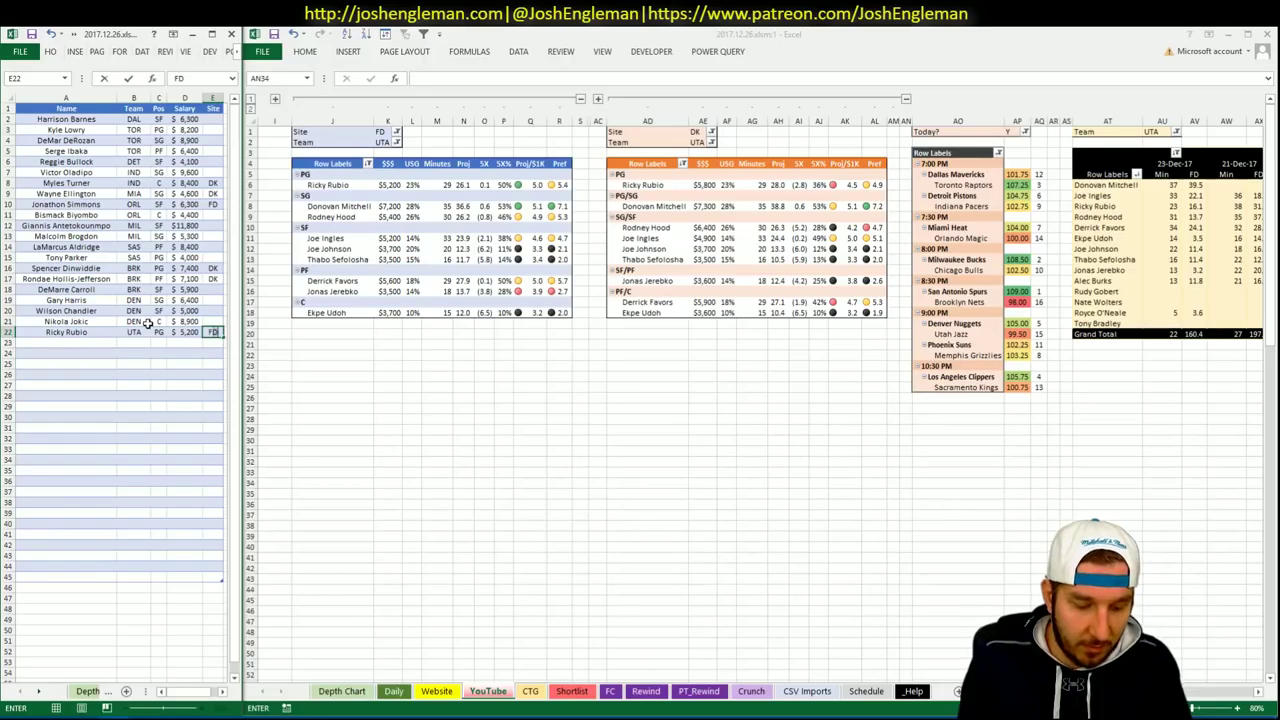
key("Return")
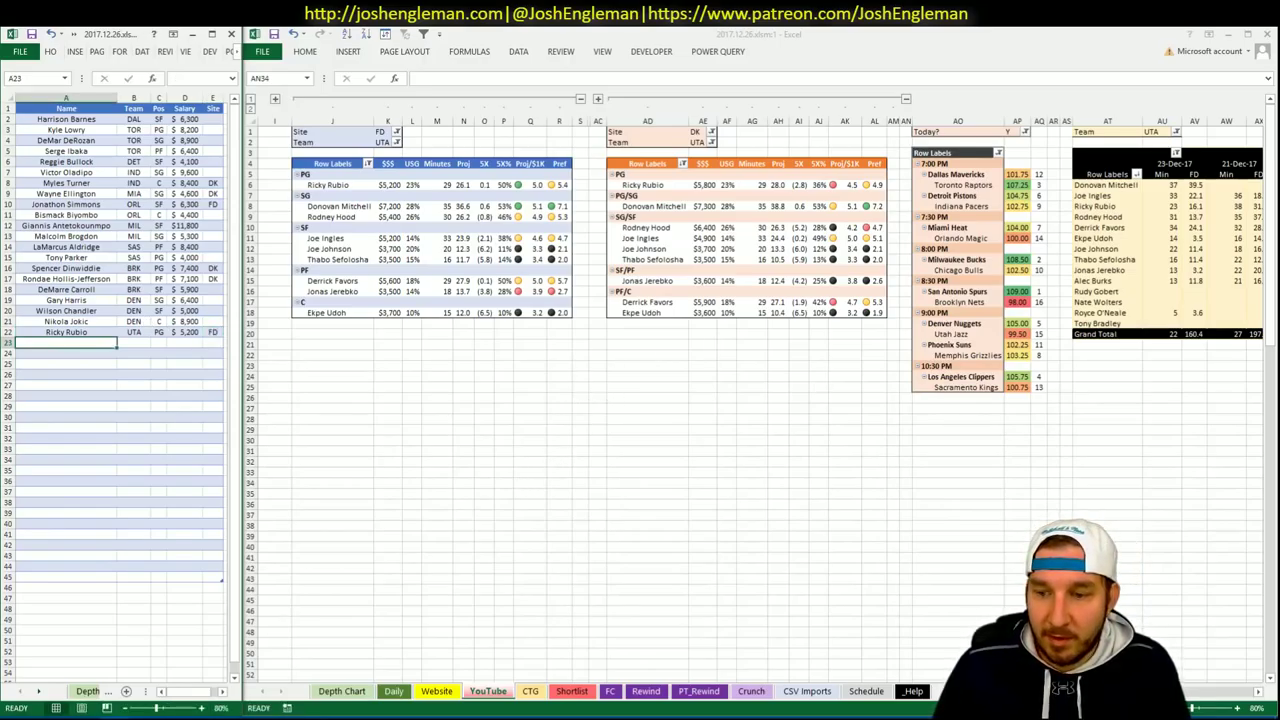
Check Utah's game logs and add Donovan Mitchell to the shortlist in row 23, leaving the site blank.
left_click(905, 483)
scroll(1205, 698, "right", 5)
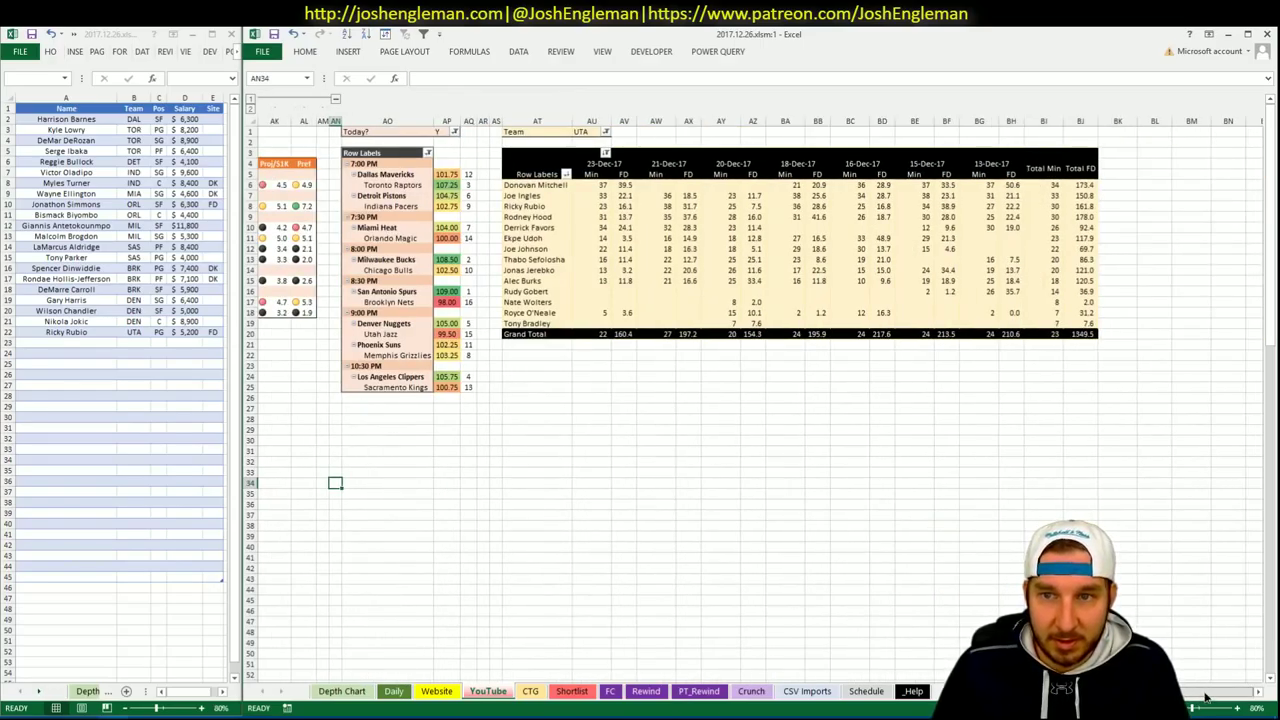
scroll(1205, 697, "left", 5)
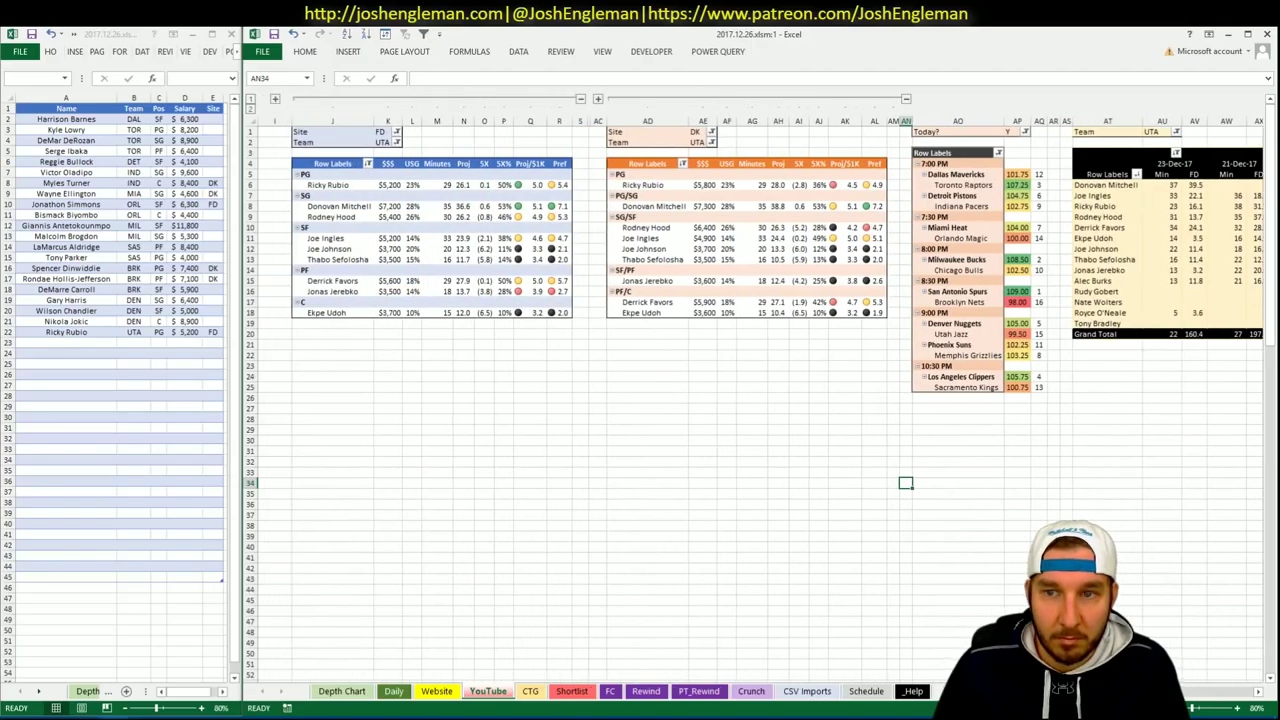
left_click(617, 408)
left_click(85, 341)
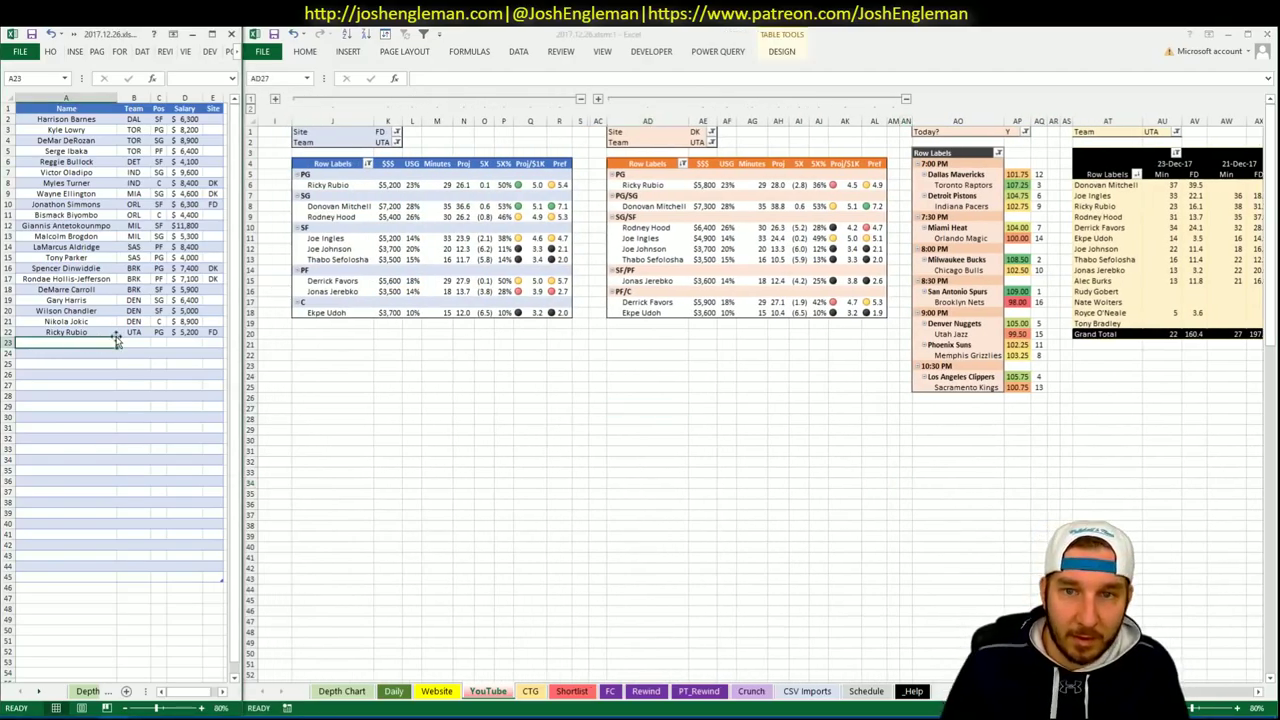
type("Donovan")
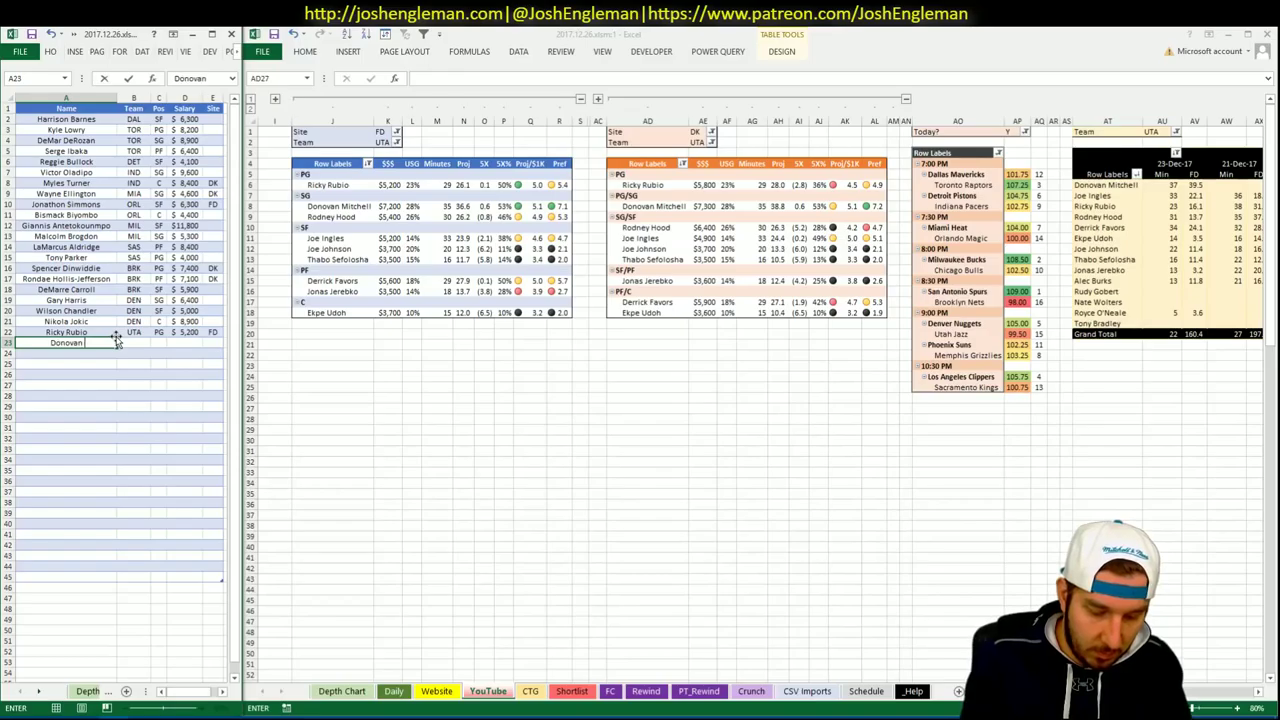
type(" Mitchell")
key("Return")
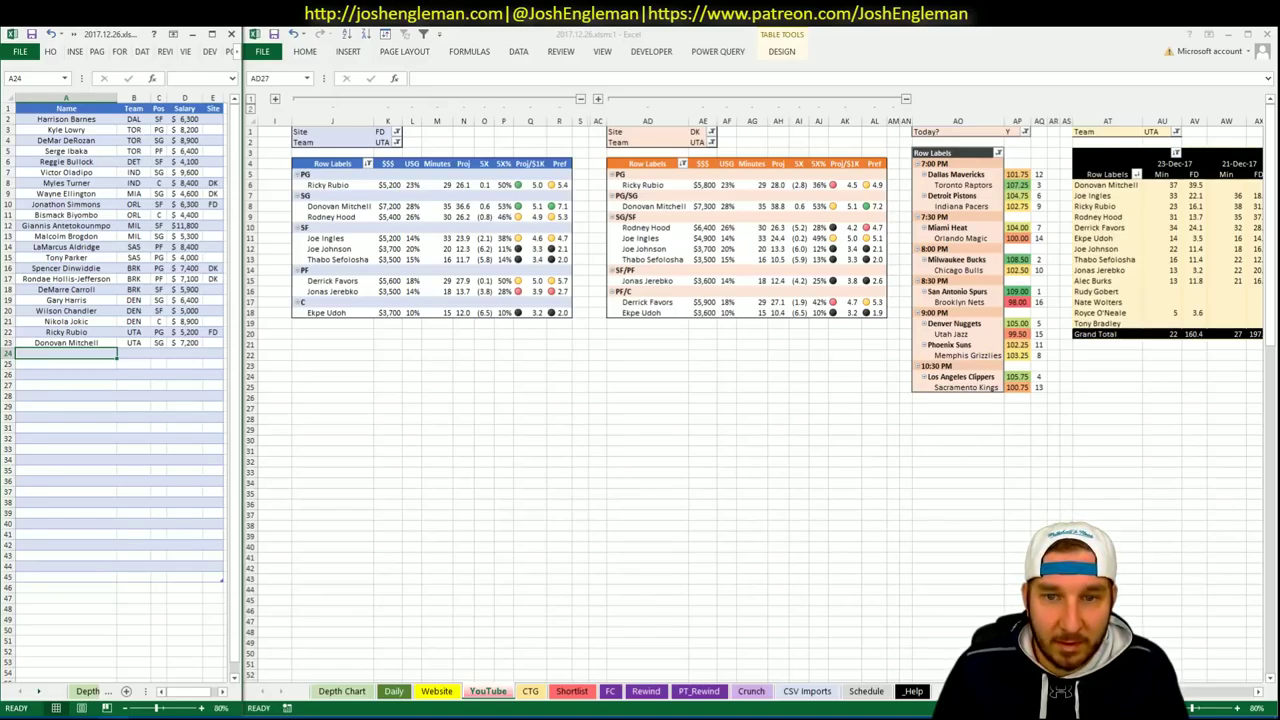
Set the team filter to PHO on the FanDuel projections, DraftKings projections and game log tables.
scroll(760, 400, "right", 10)
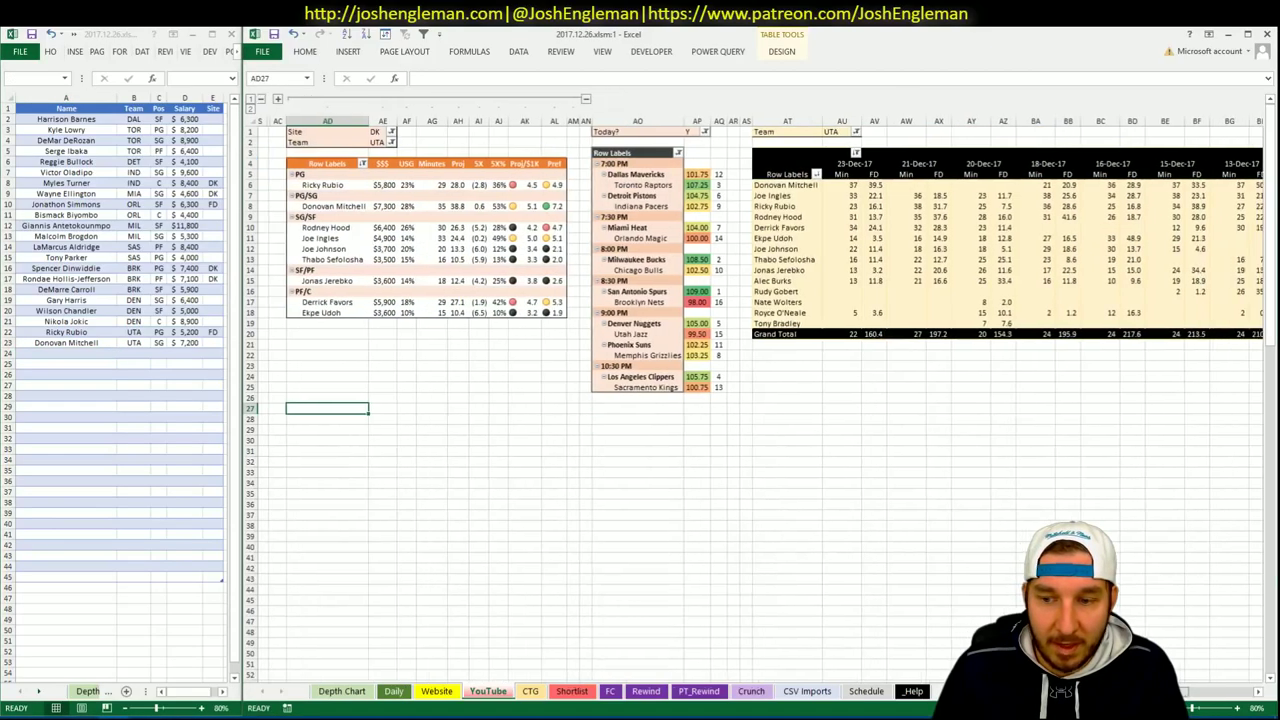
scroll(1190, 700, "right", 3)
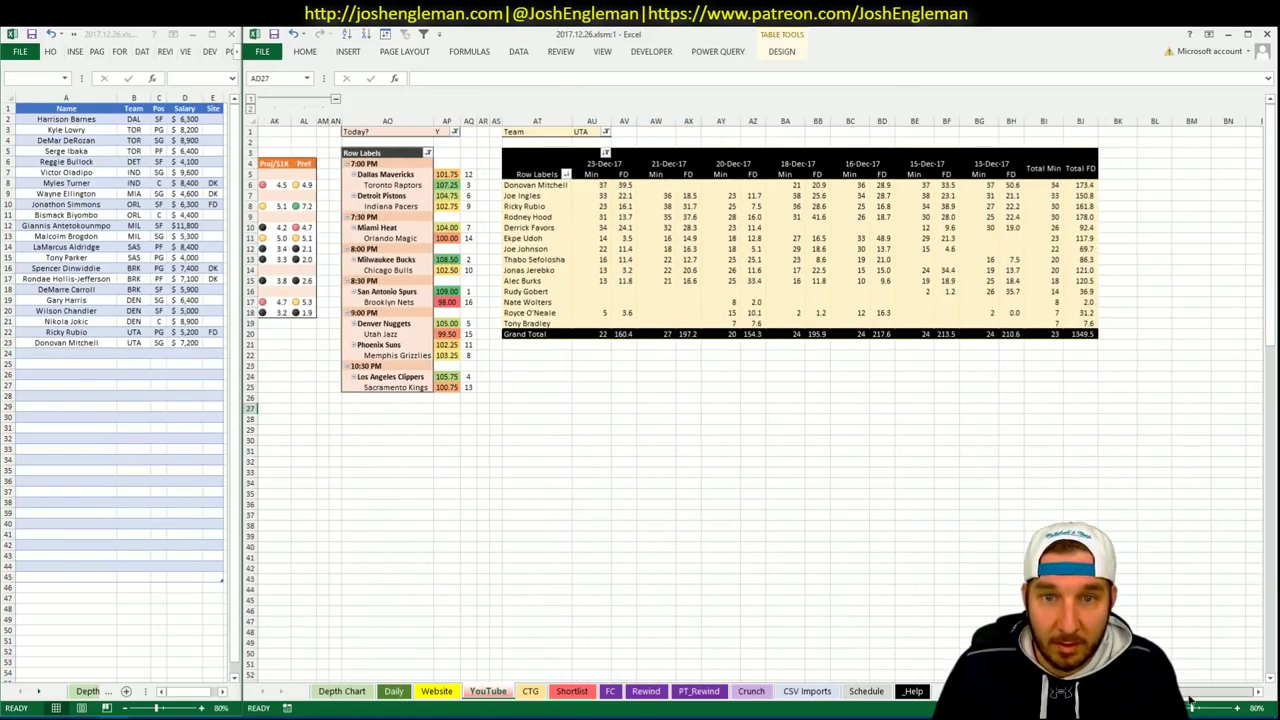
scroll(1190, 700, "left", 15)
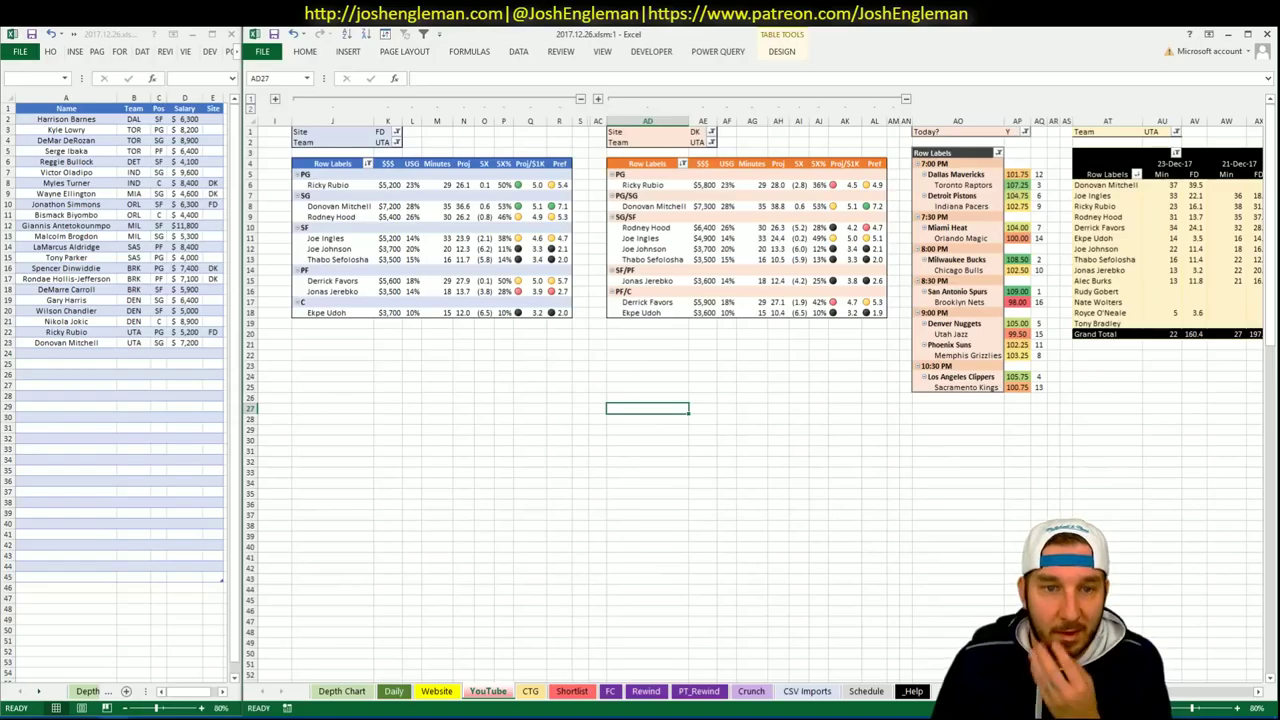
left_click(383, 142)
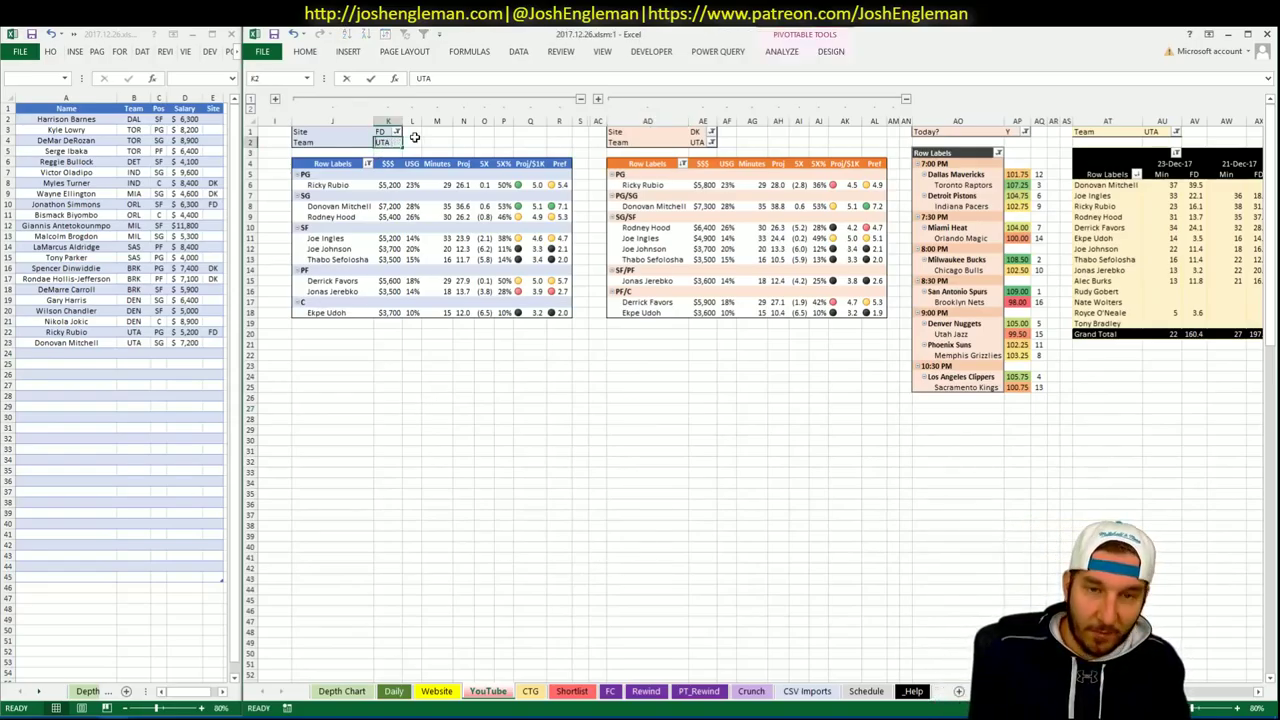
type("PHO")
key("Tab")
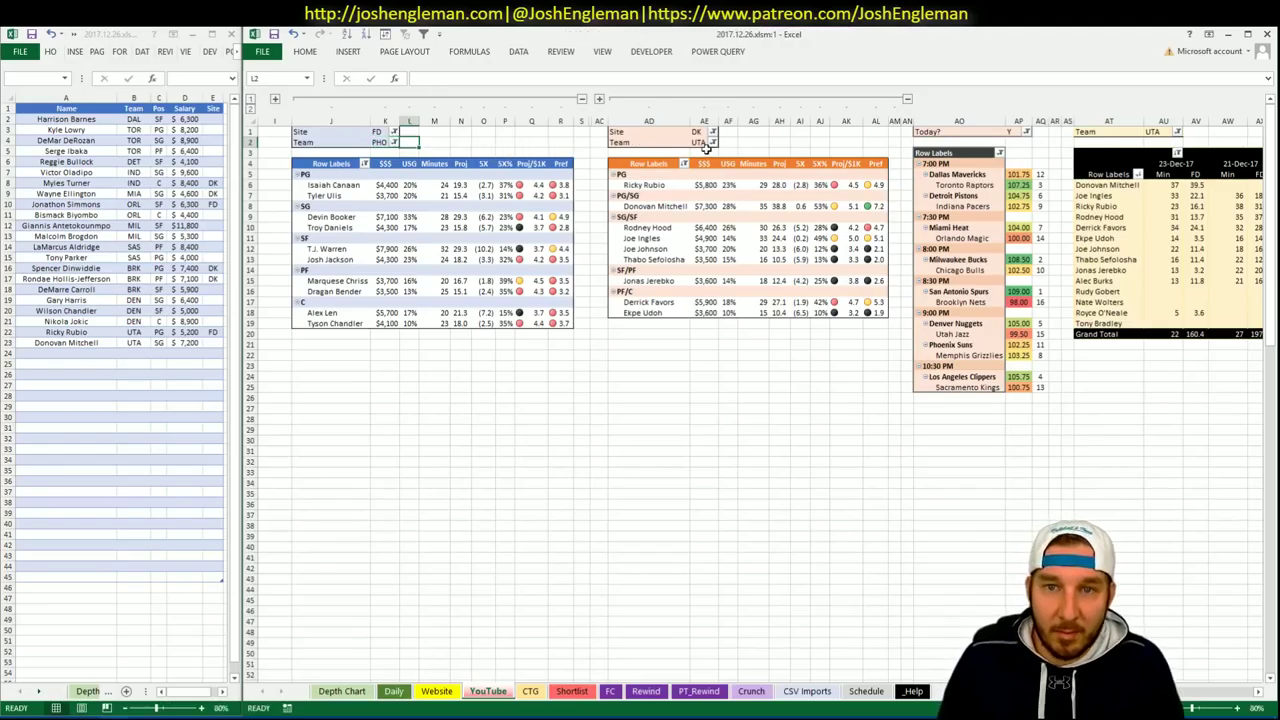
left_click(702, 143)
type("PHO")
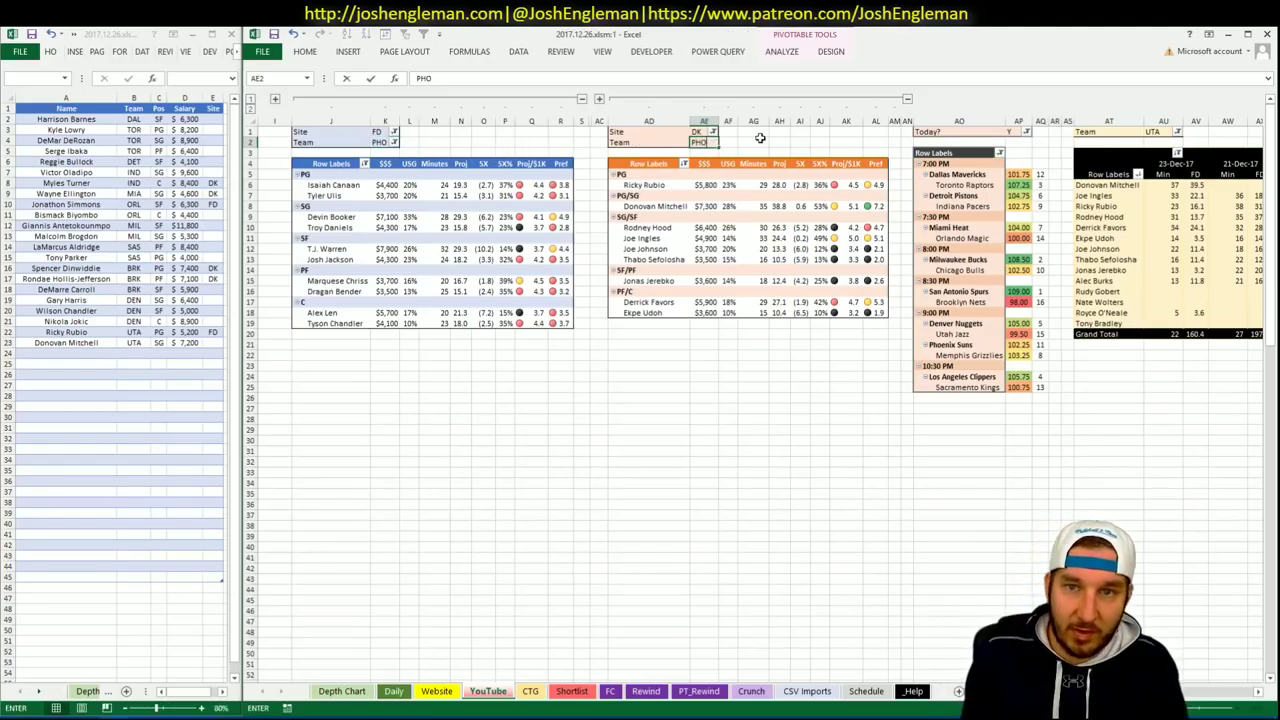
key("Return")
key("Return")
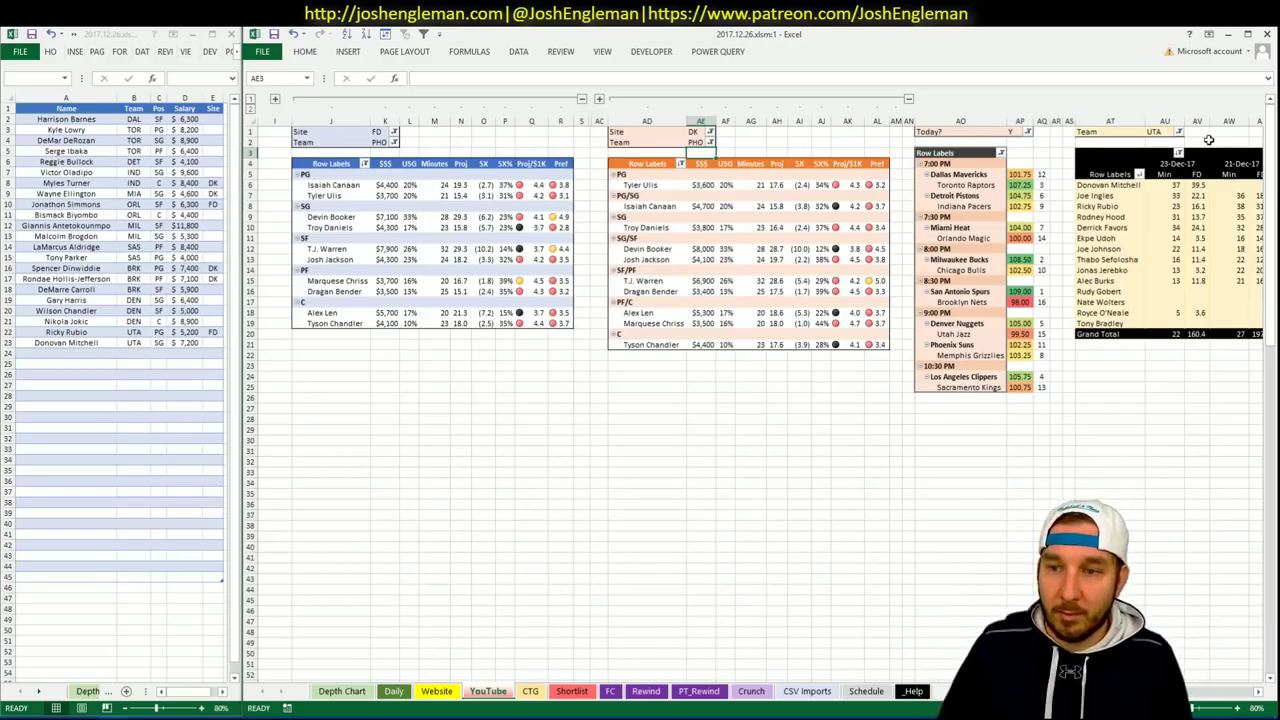
left_click(1160, 131)
type("PHO")
key("Return")
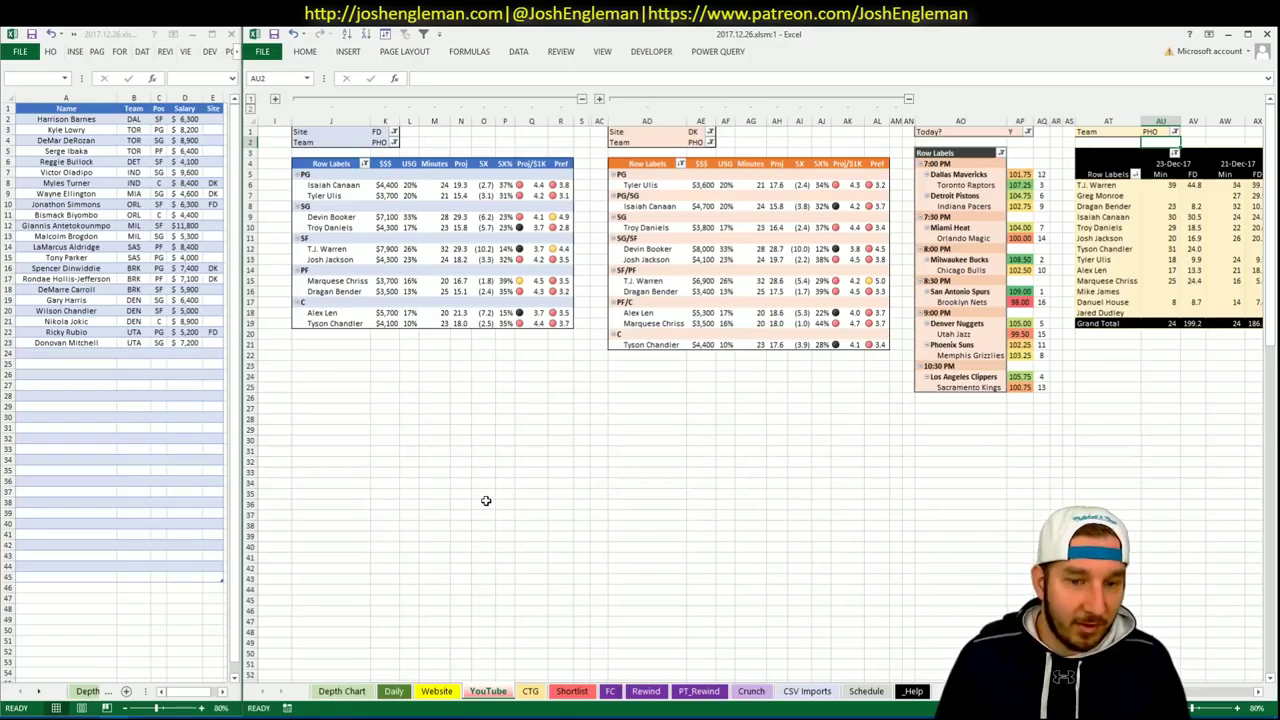
Show the CTG sheet, switch to Cleaning the Glass in the browser and open the Phoenix Suns page.
left_click(530, 691)
key("alt+Tab")
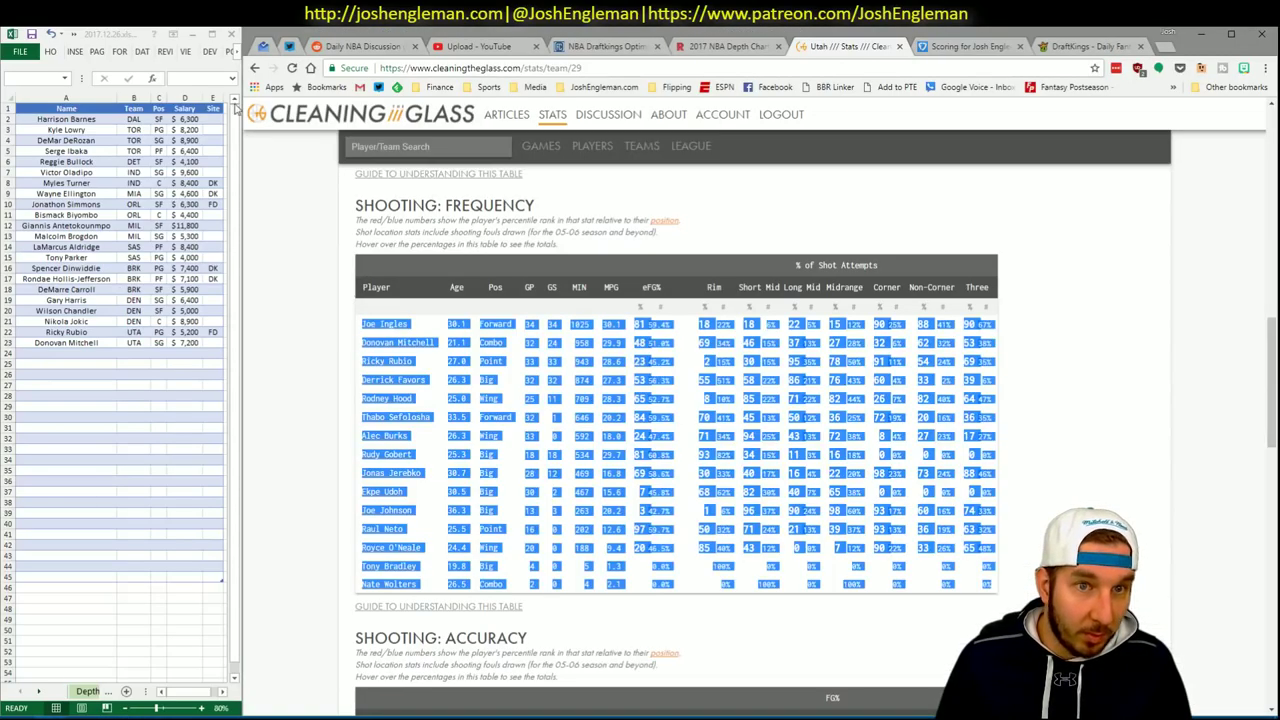
left_click(390, 145)
type("suns")
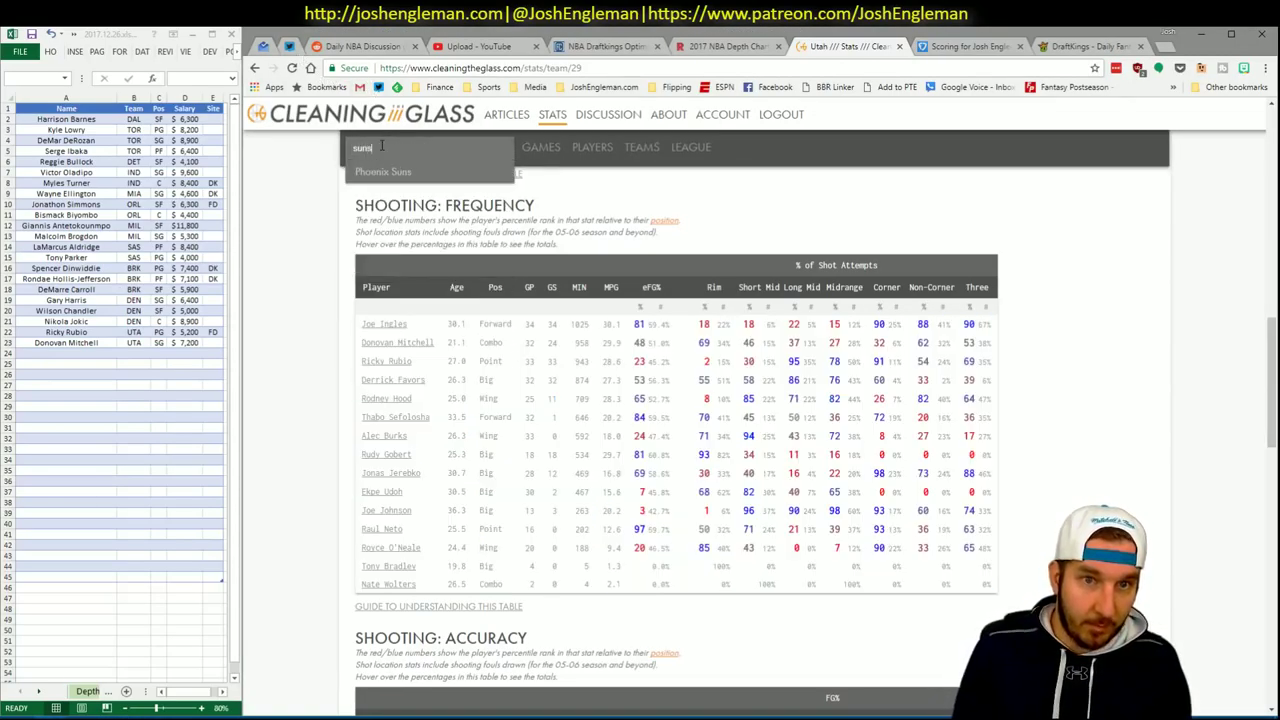
key("Return")
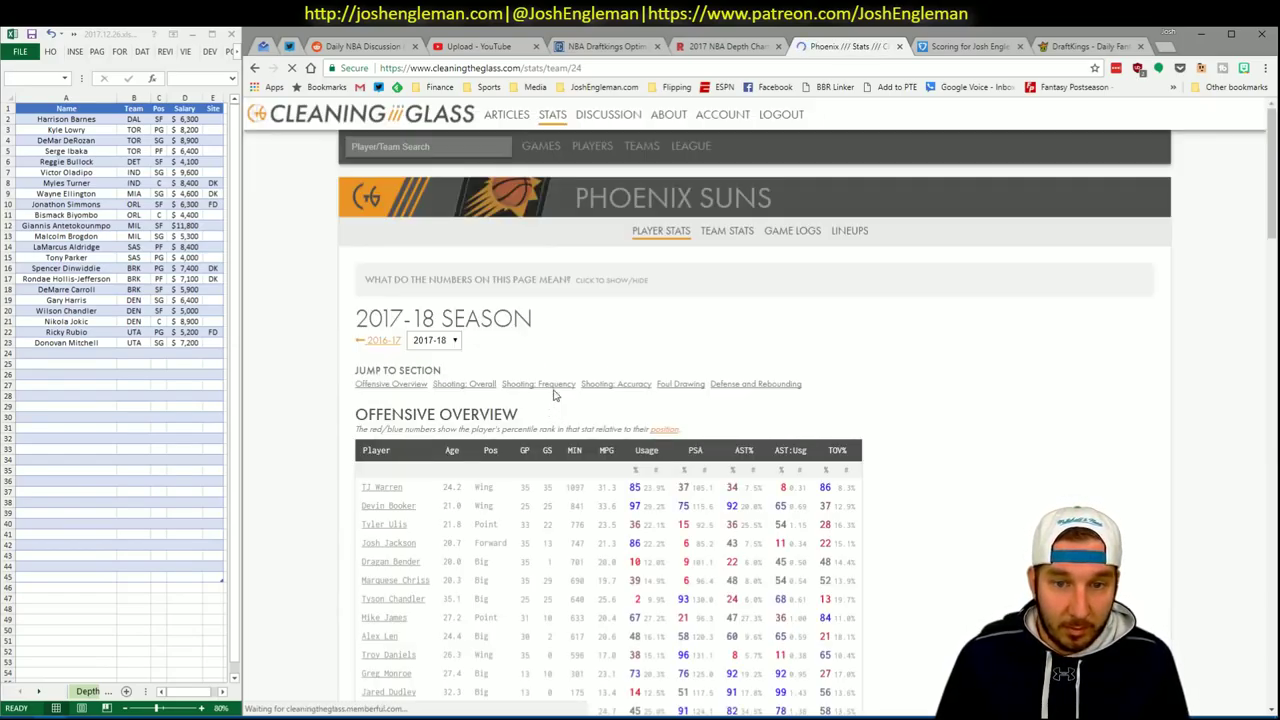
Copy the Phoenix player rows under Shooting: Frequency, refresh Excel's CTG sheet with them and set the opponent to MEM.
scroll(628, 410, "down", 9)
left_click_drag(985, 587, 490, 340)
key("alt+Tab")
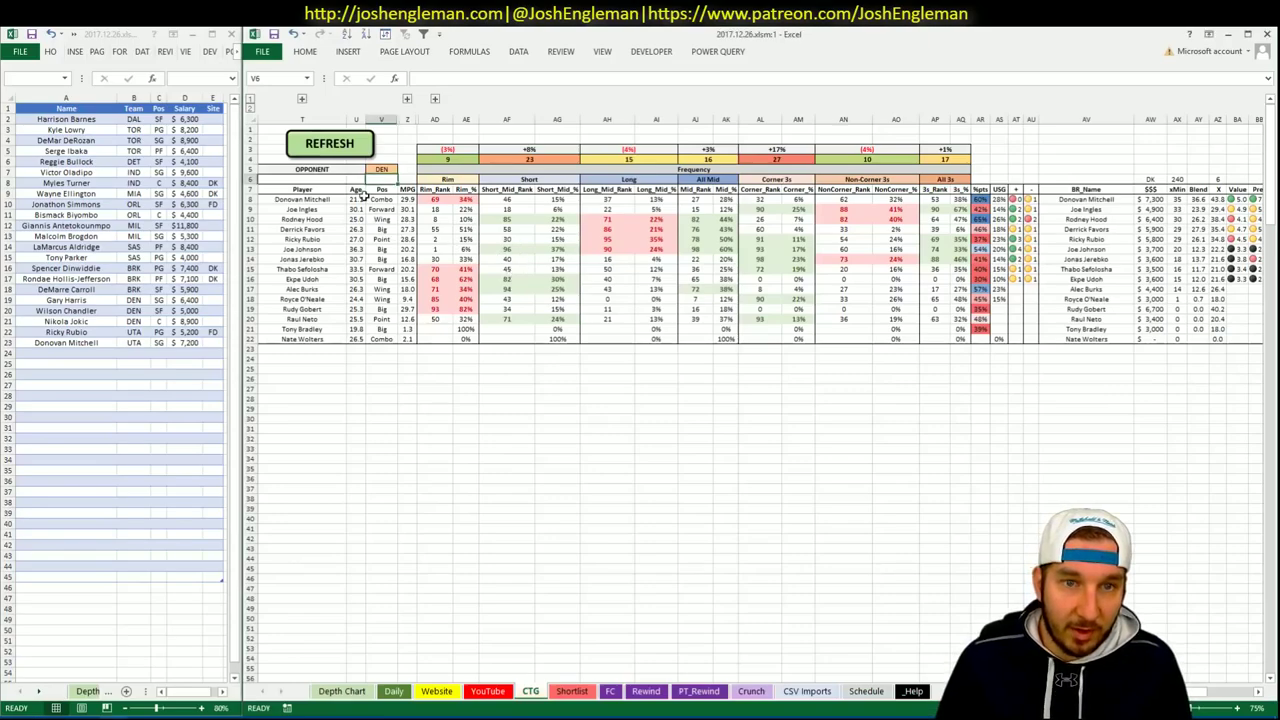
left_click(343, 144)
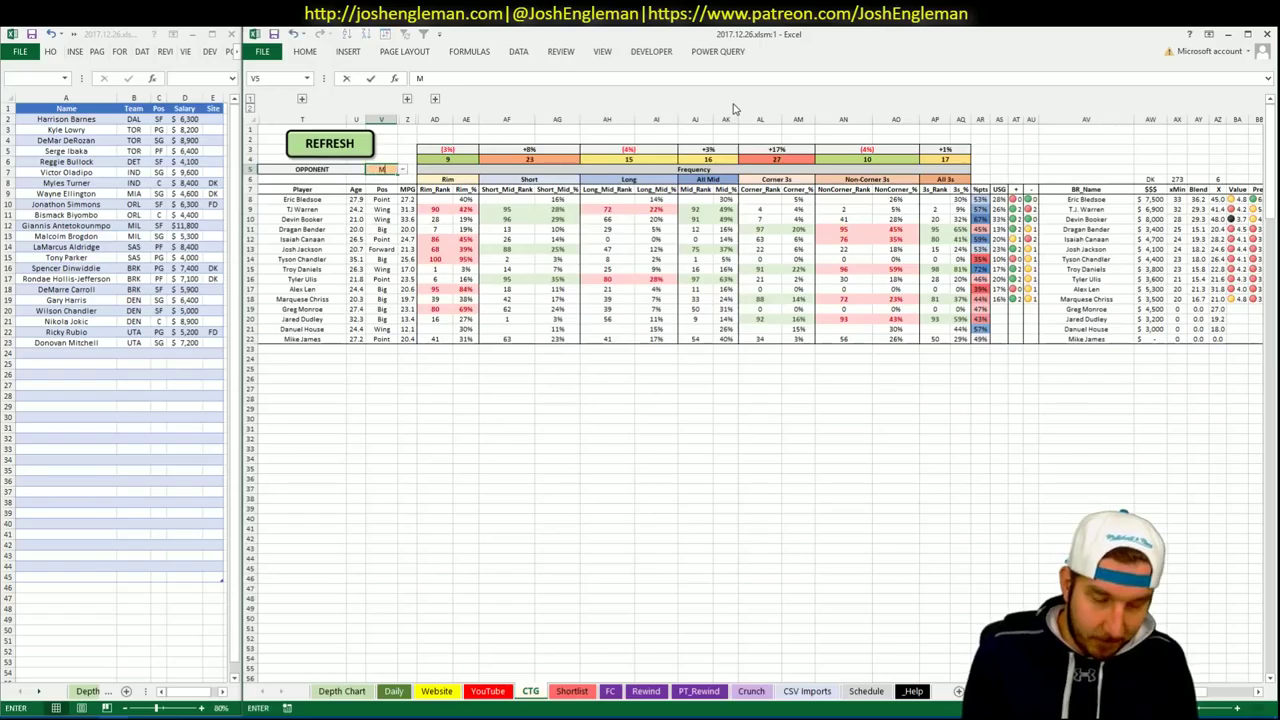
left_click(517, 455)
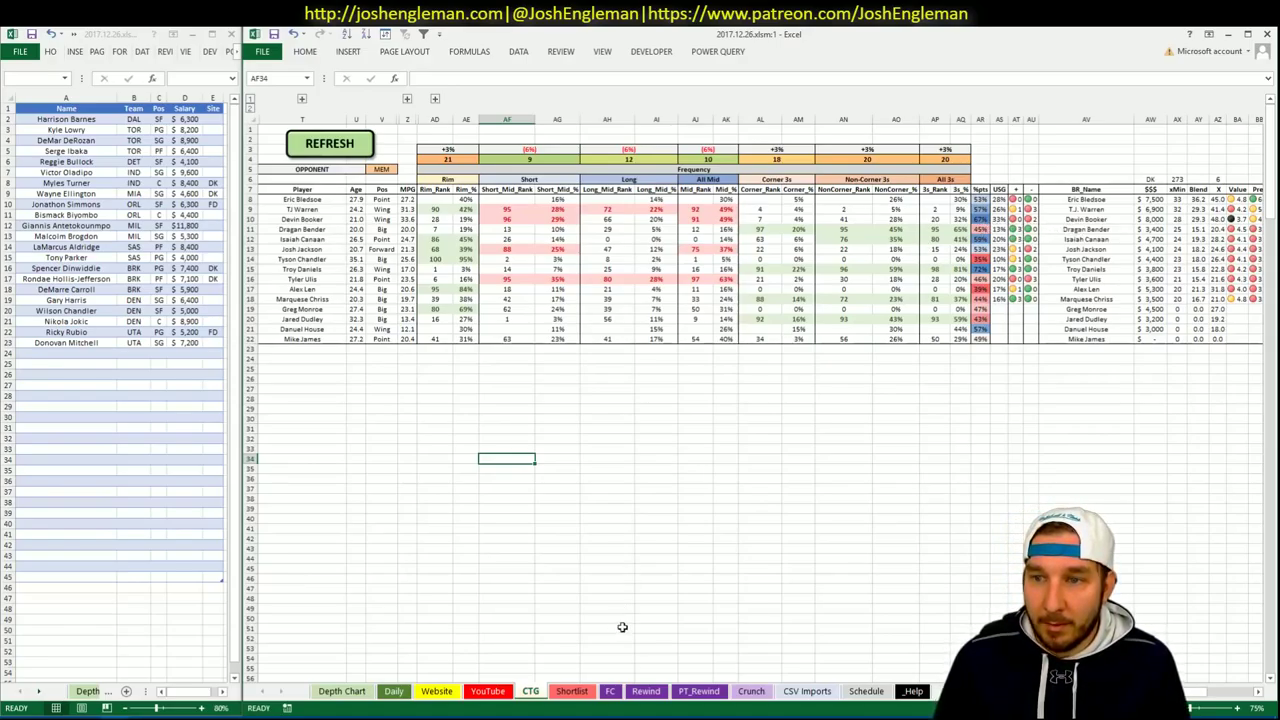
Check Phoenix's game logs on the YouTube sheet and add T.J. Warren to the shortlist in row 24 with site DK.
left_click(482, 693)
left_click(1257, 692)
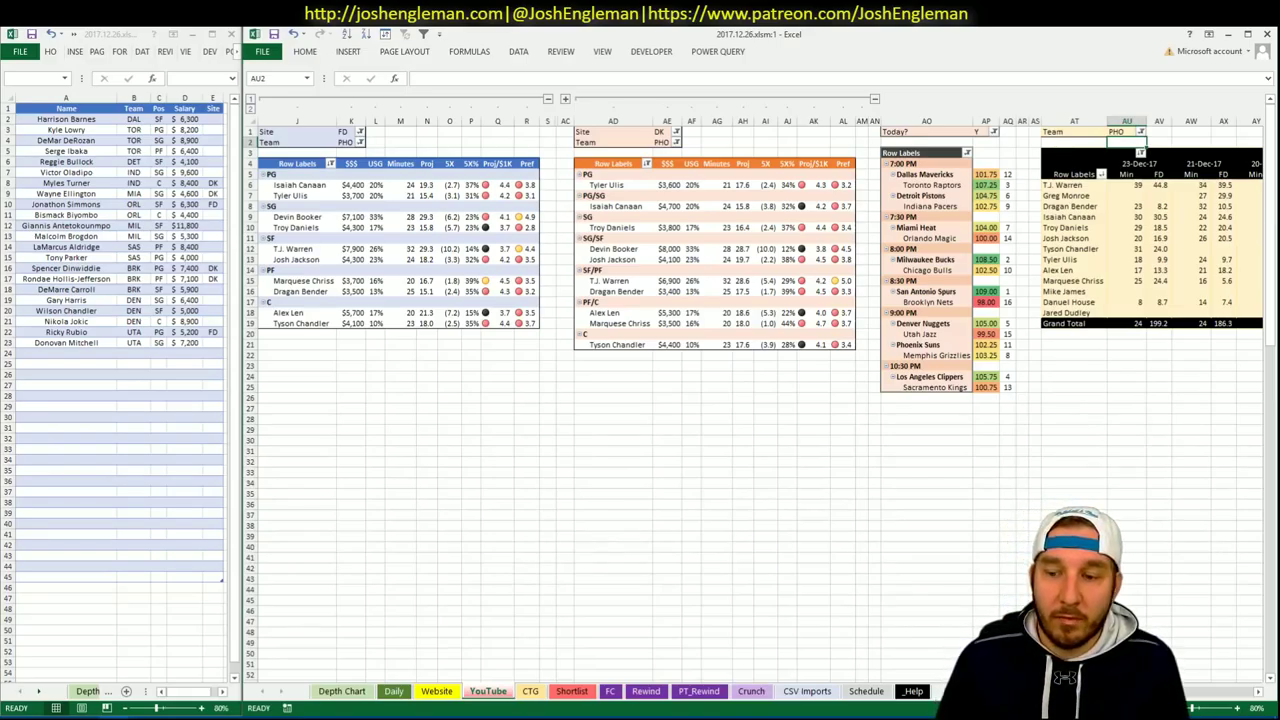
scroll(1226, 703, "right", 10)
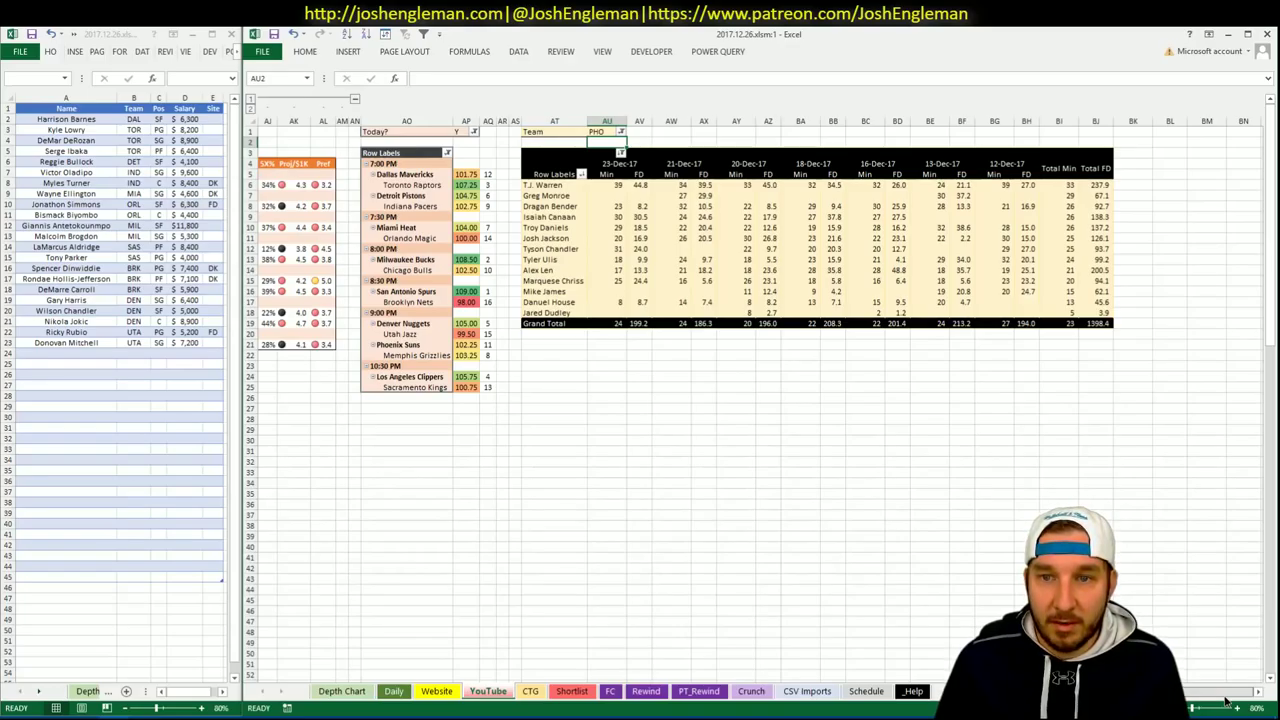
scroll(1226, 703, "left", 1)
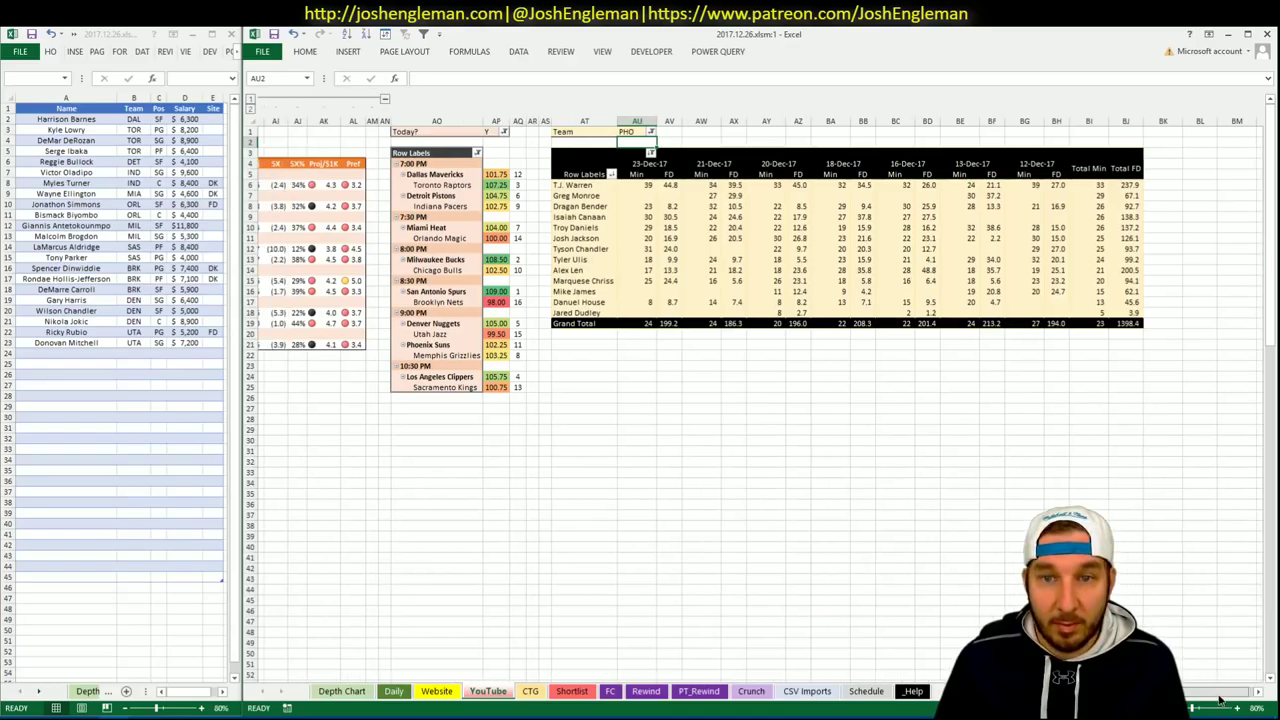
scroll(1220, 700, "left", 12)
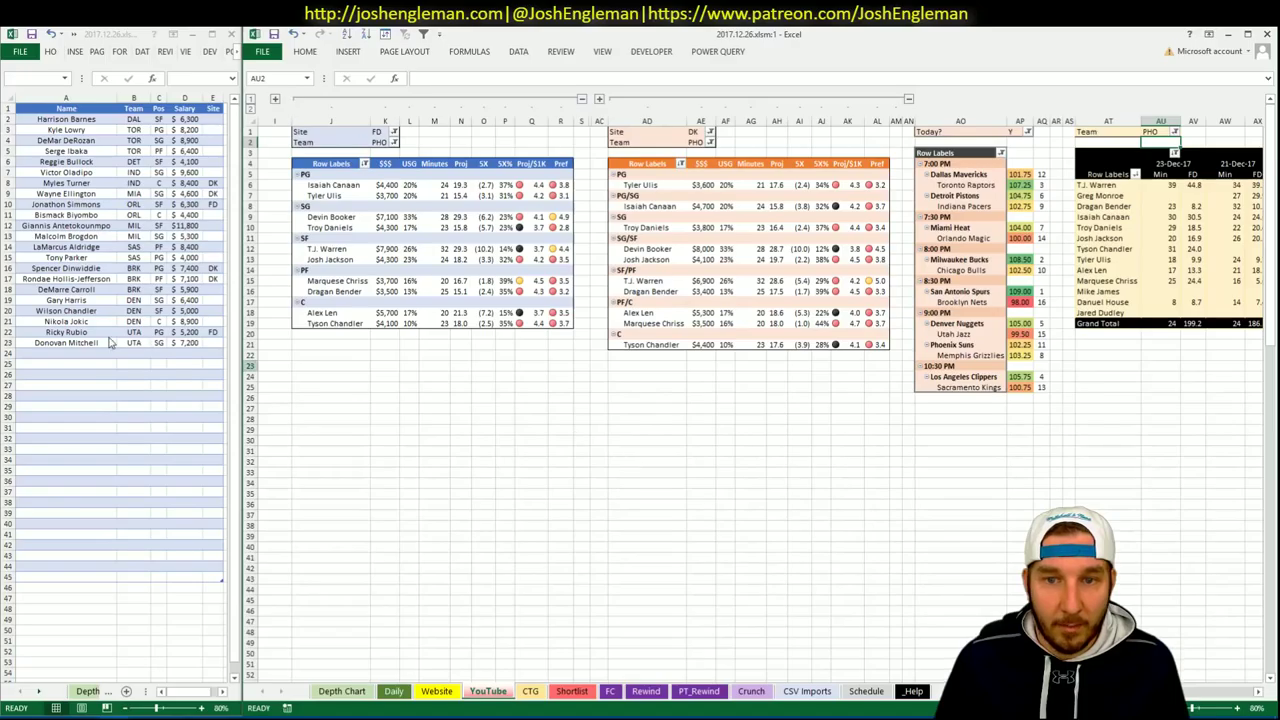
left_click(64, 354)
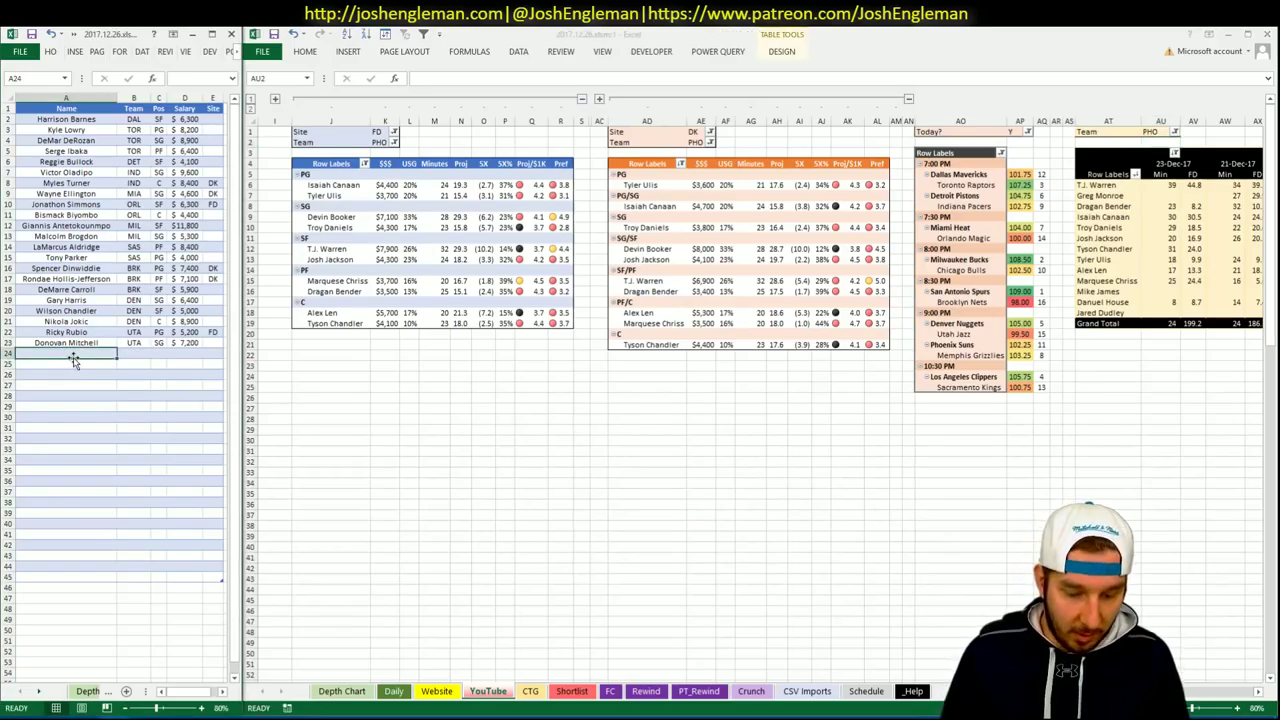
type("T.J. Warren")
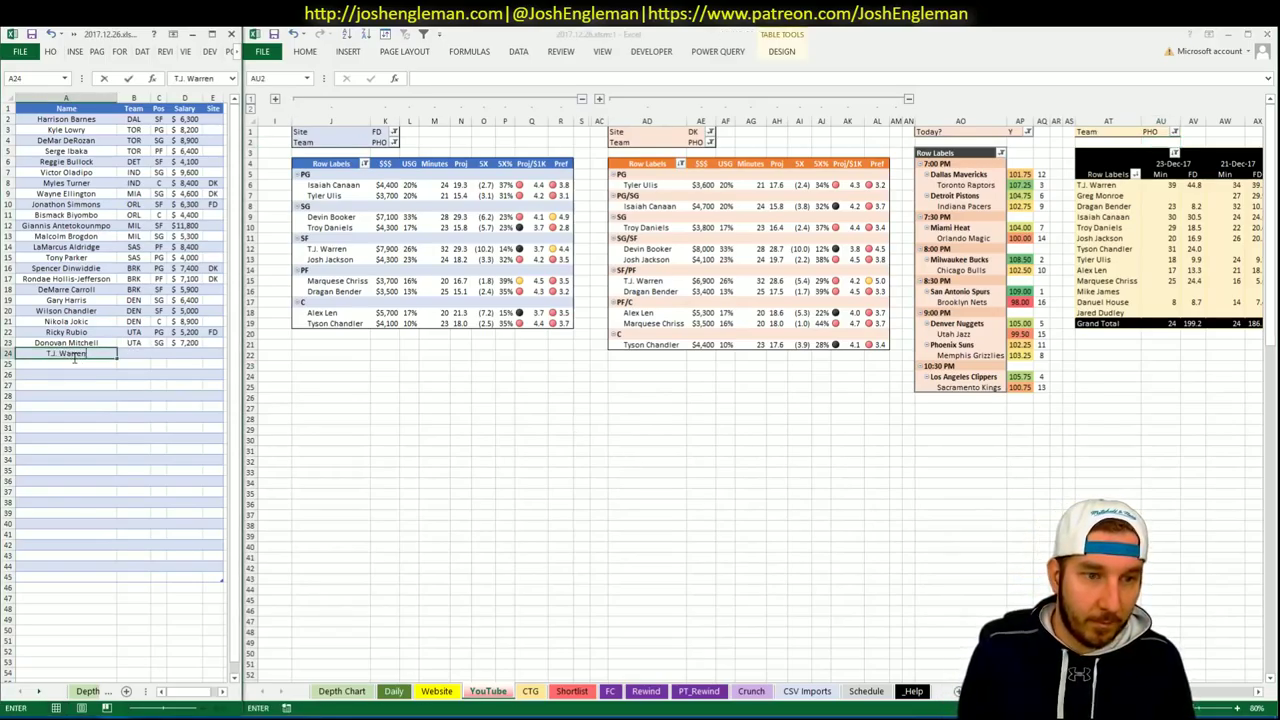
key("Tab")
key("Tab")
key("Tab")
key("Tab")
type("DK")
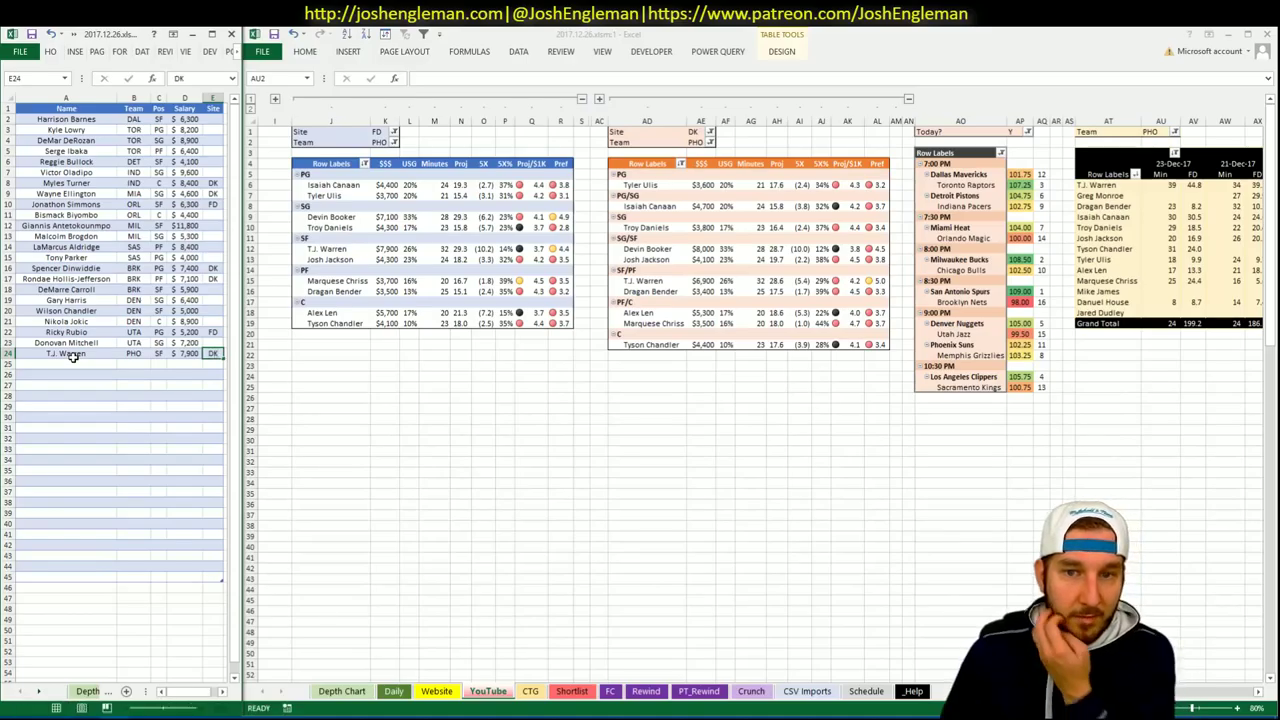
key("Return")
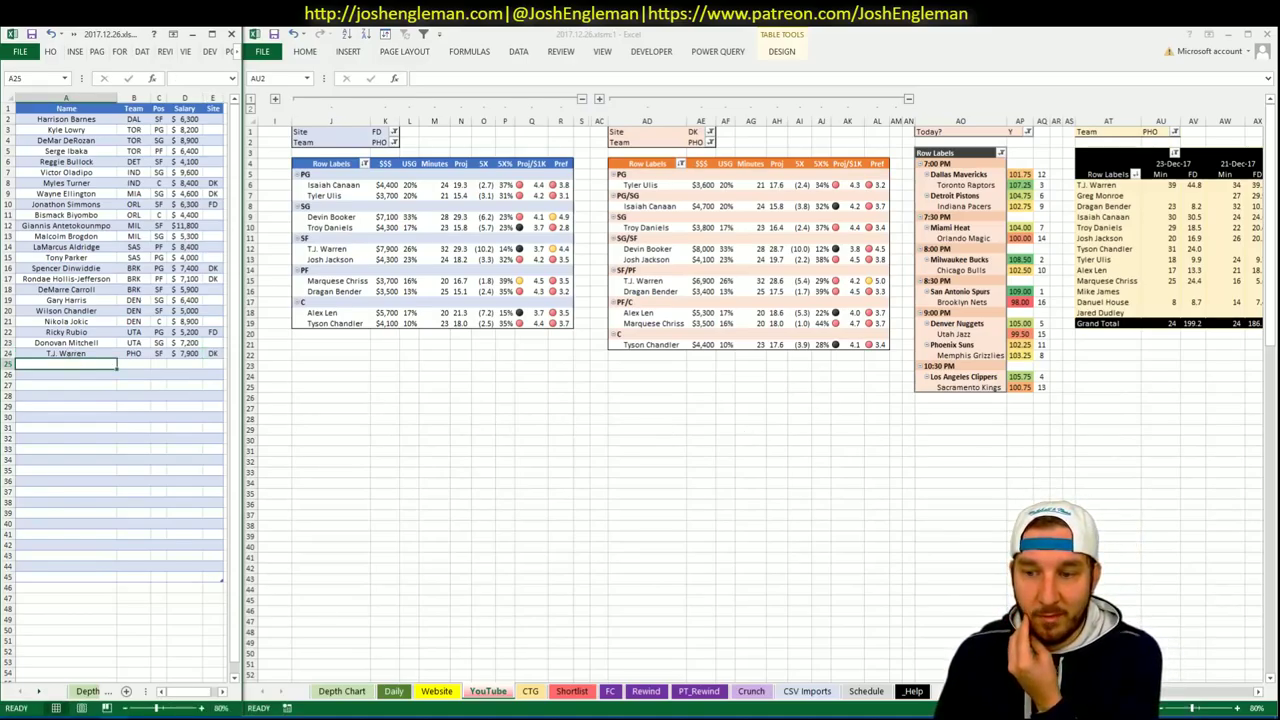
Set the team filter to MEM on the FanDuel projections, DraftKings projections and game log tables.
scroll(720, 400, "right", 6)
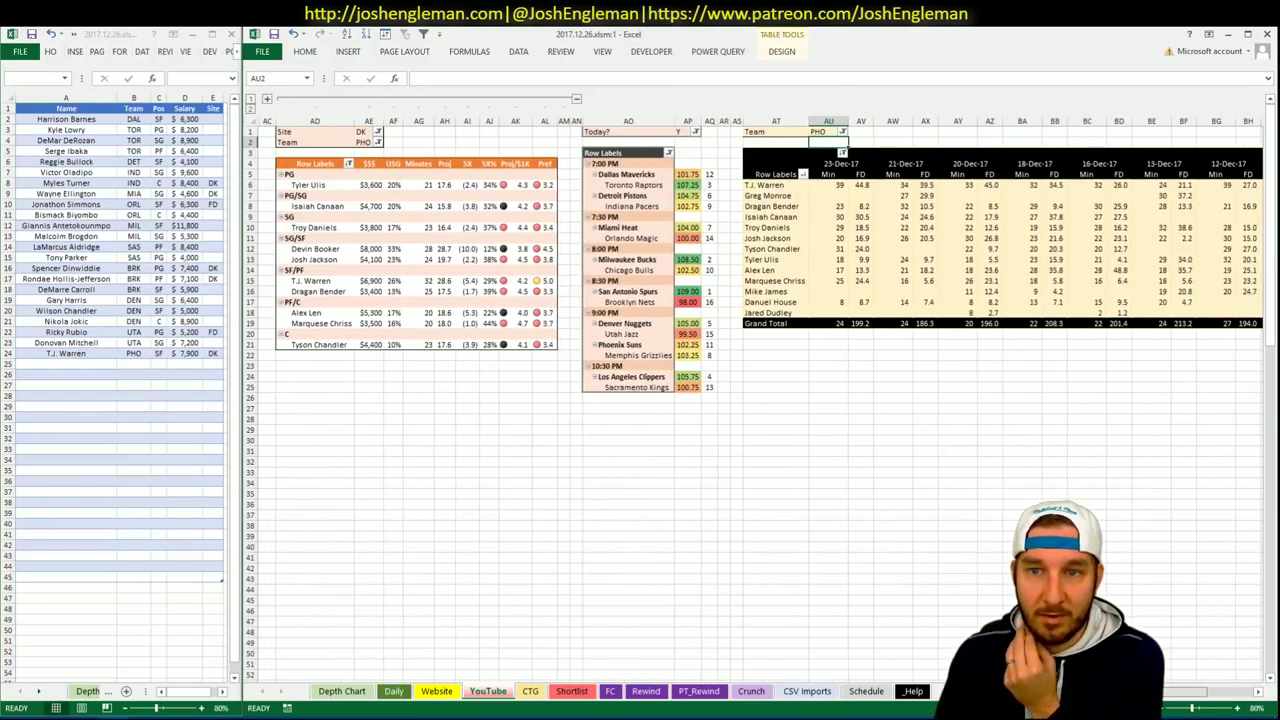
scroll(760, 400, "left", 6)
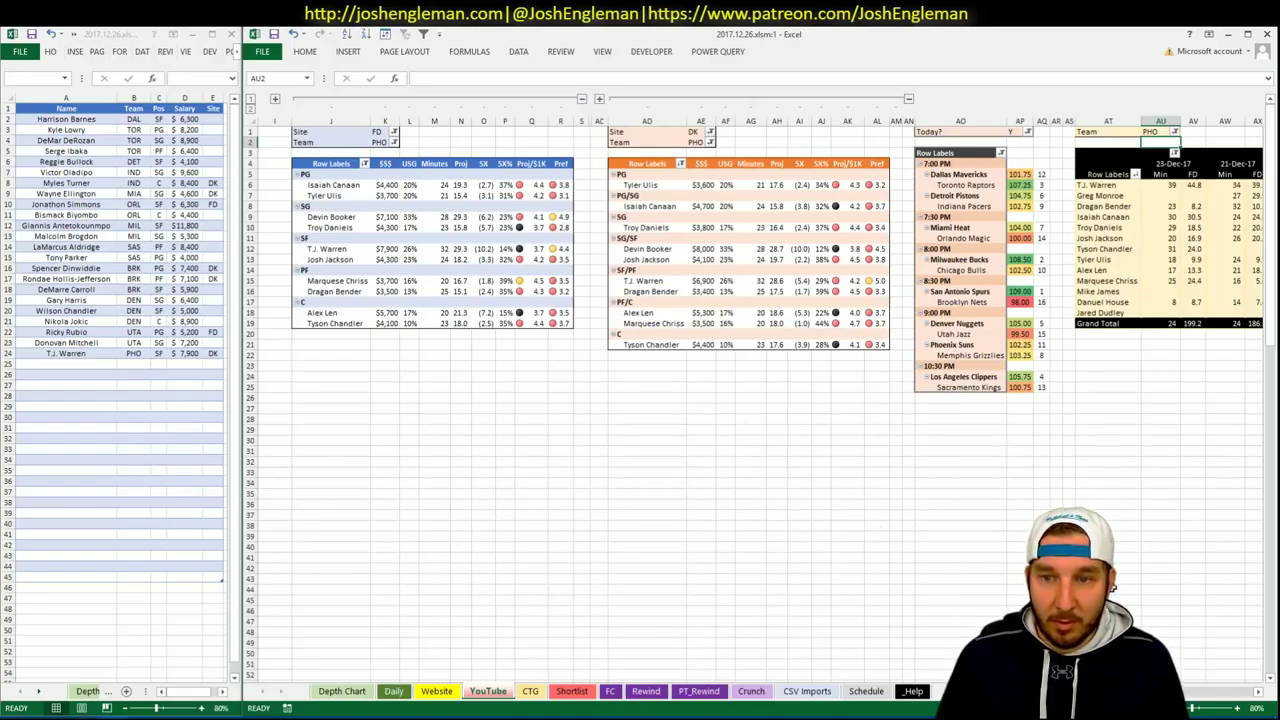
left_click(381, 142)
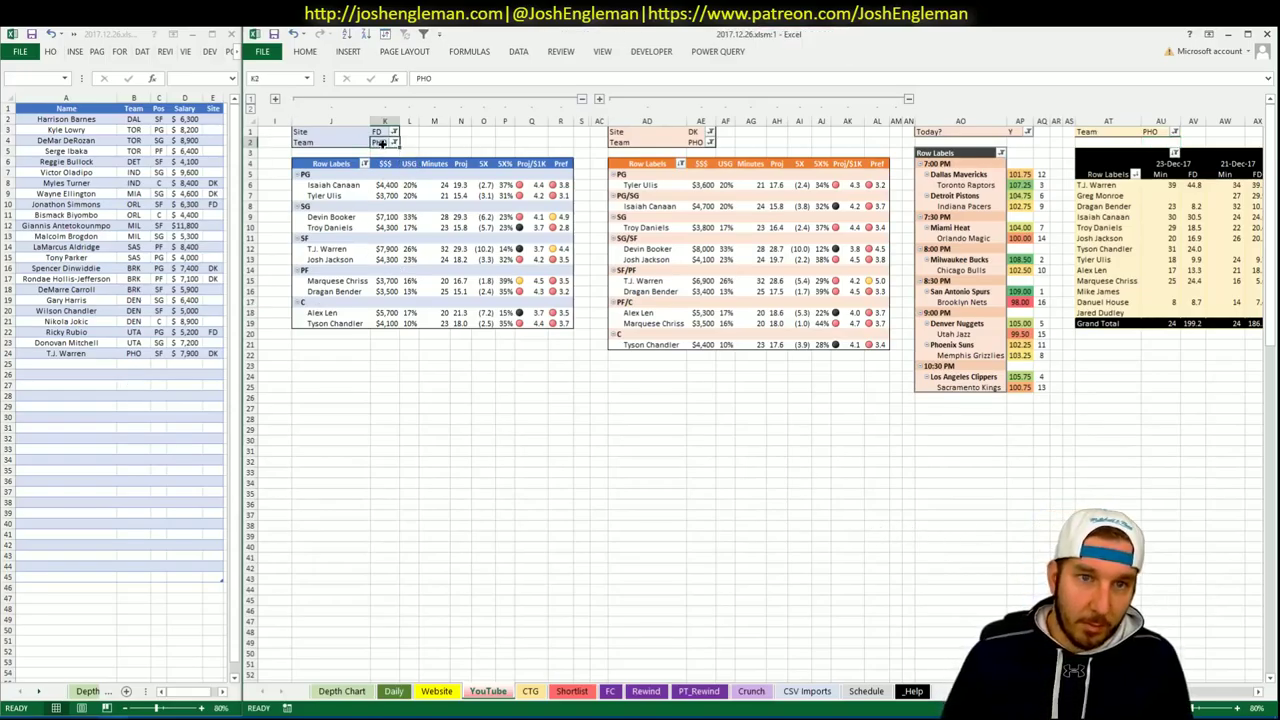
type("MEM")
key("Return")
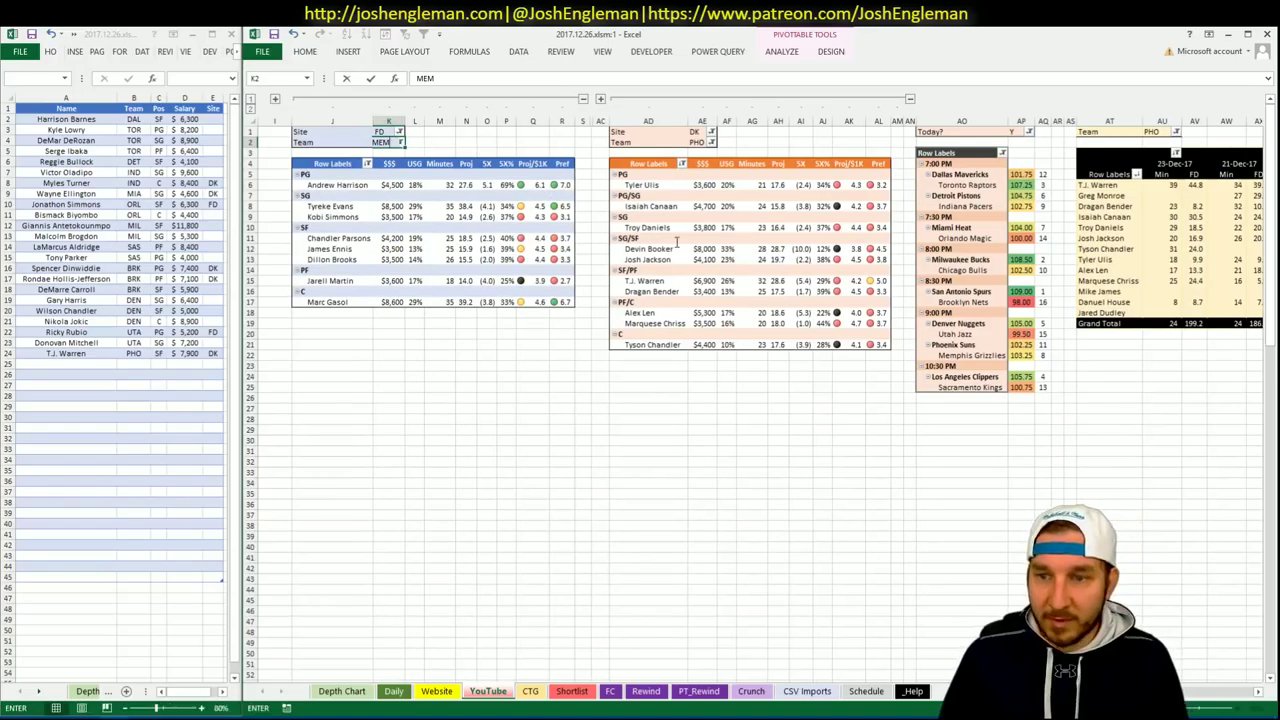
left_click(697, 142)
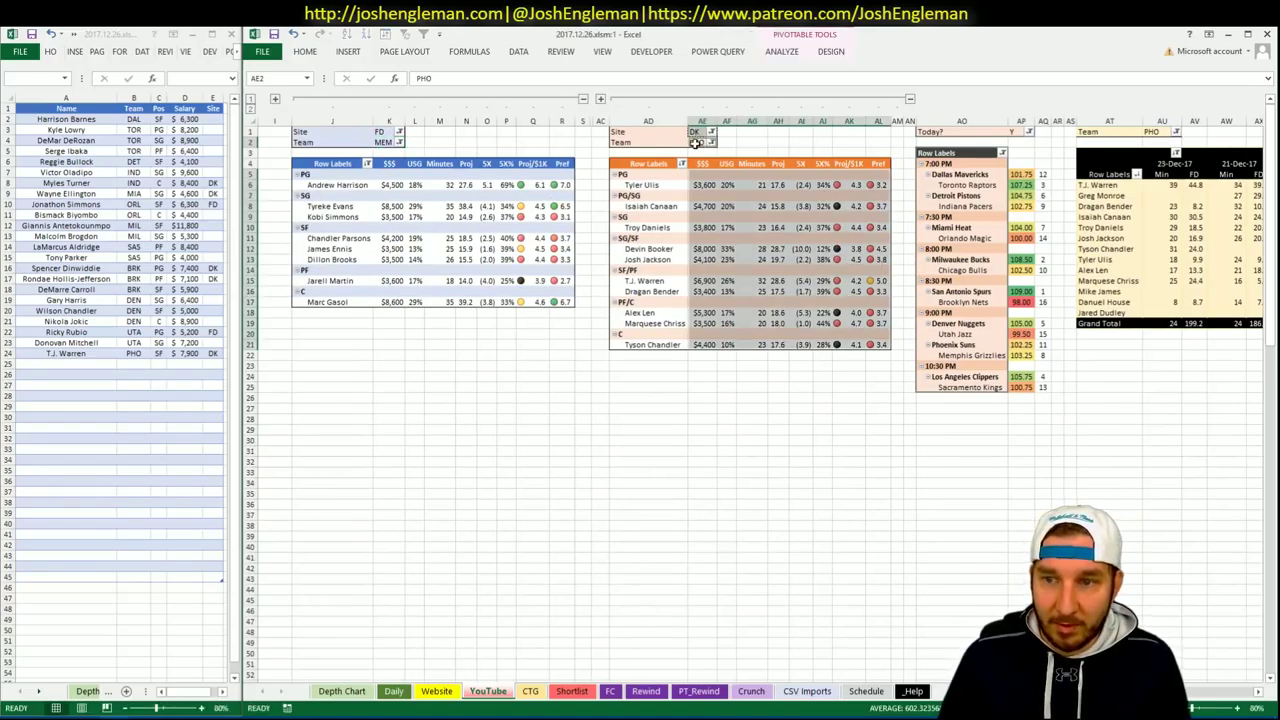
type("MEM")
key("Return")
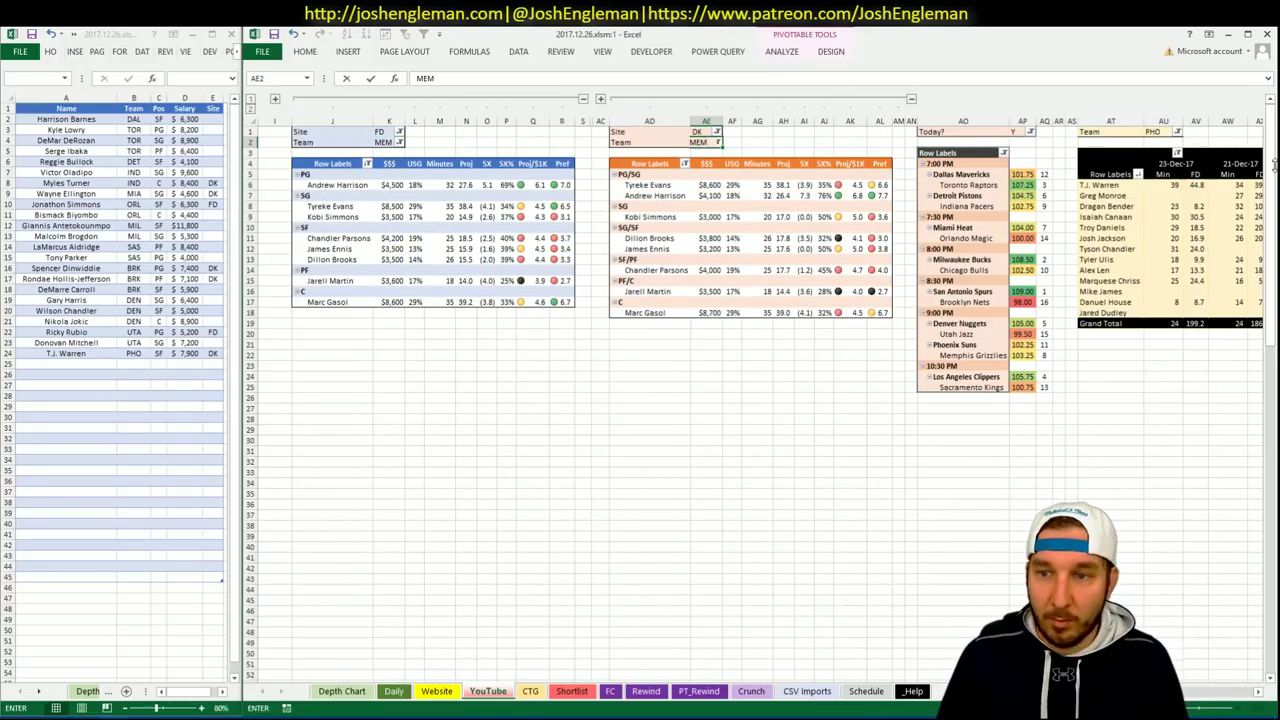
left_click(1160, 131)
type("MEM")
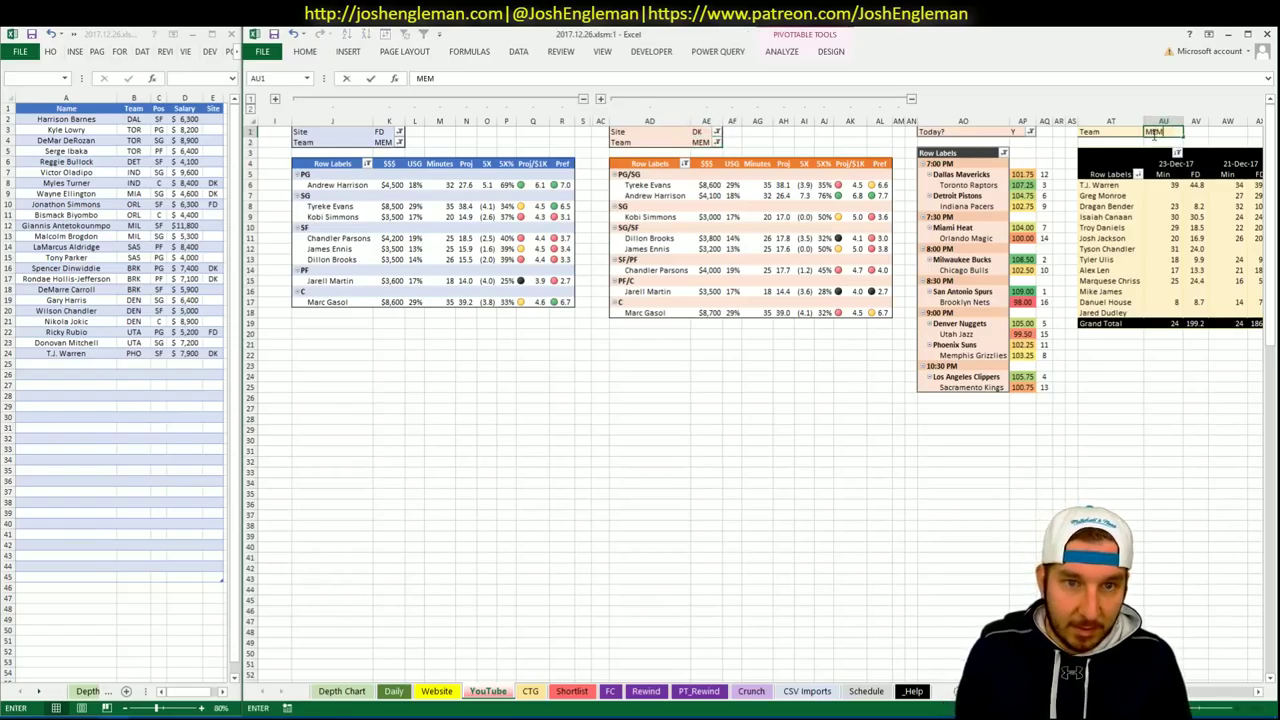
key("Return")
Switch to Cleaning the Glass in the browser and open the Memphis Grizzlies page at the Shooting: Frequency section.
key("alt+Tab")
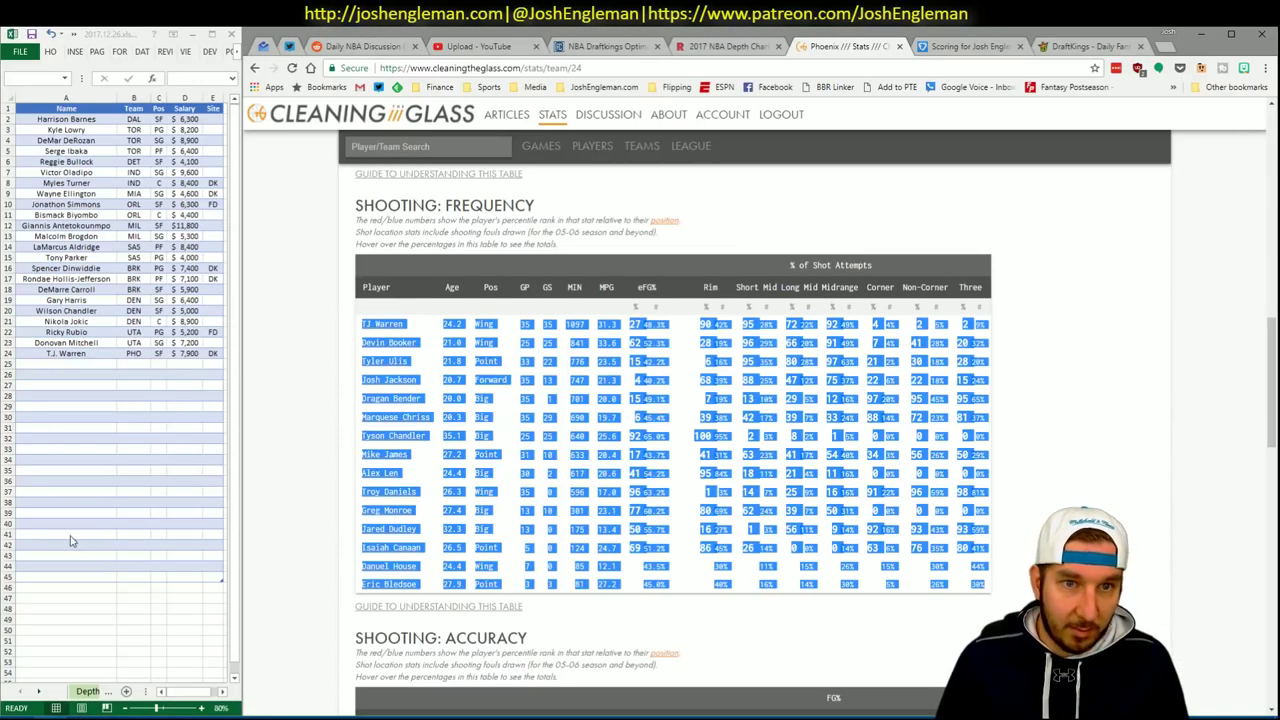
left_click(388, 146)
type("mem")
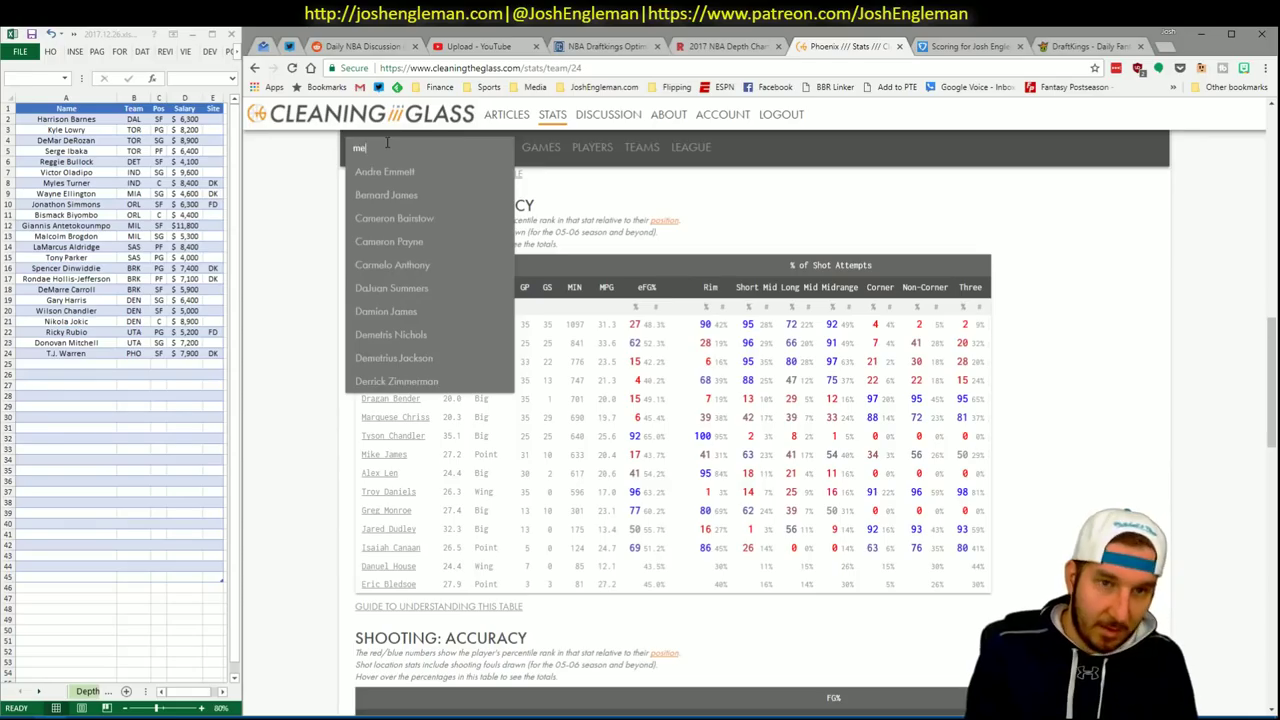
key("Return")
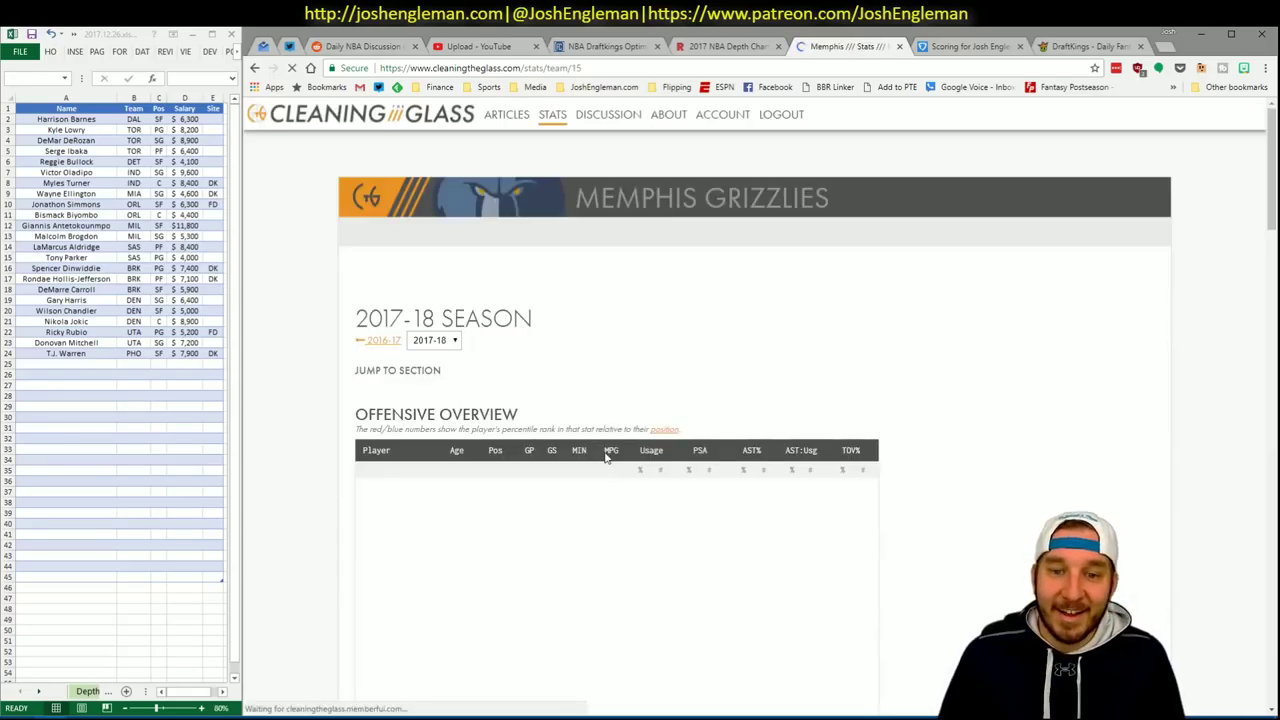
left_click(557, 387)
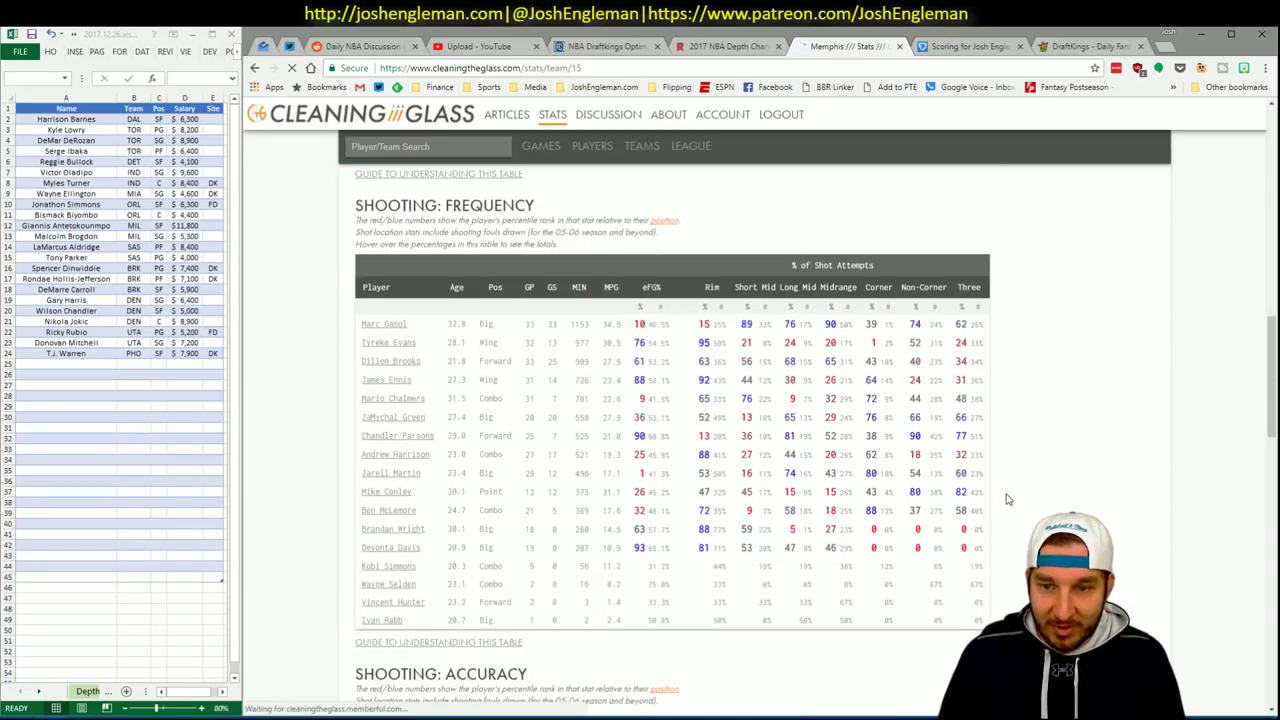
Copy the Memphis player rows under Shooting: Frequency, refresh Excel's CTG sheet with them and set the opponent to PHO.
left_click_drag(985, 625, 363, 324)
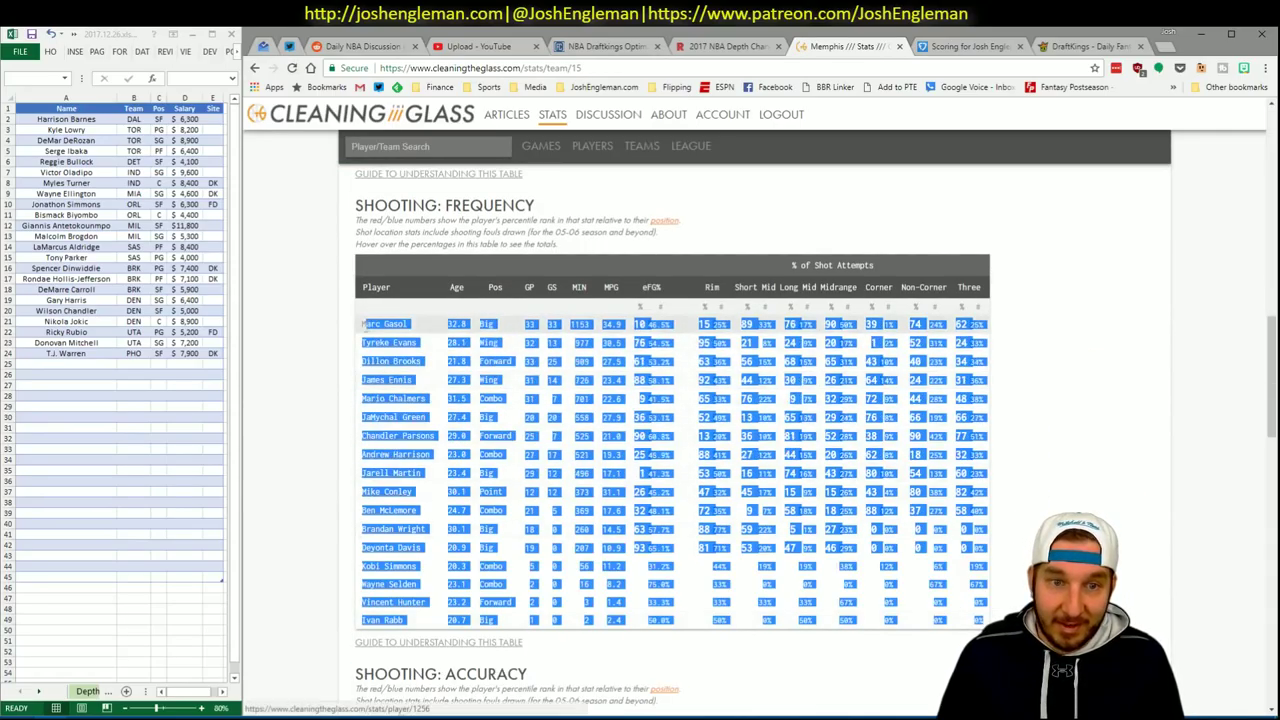
key("alt+Tab")
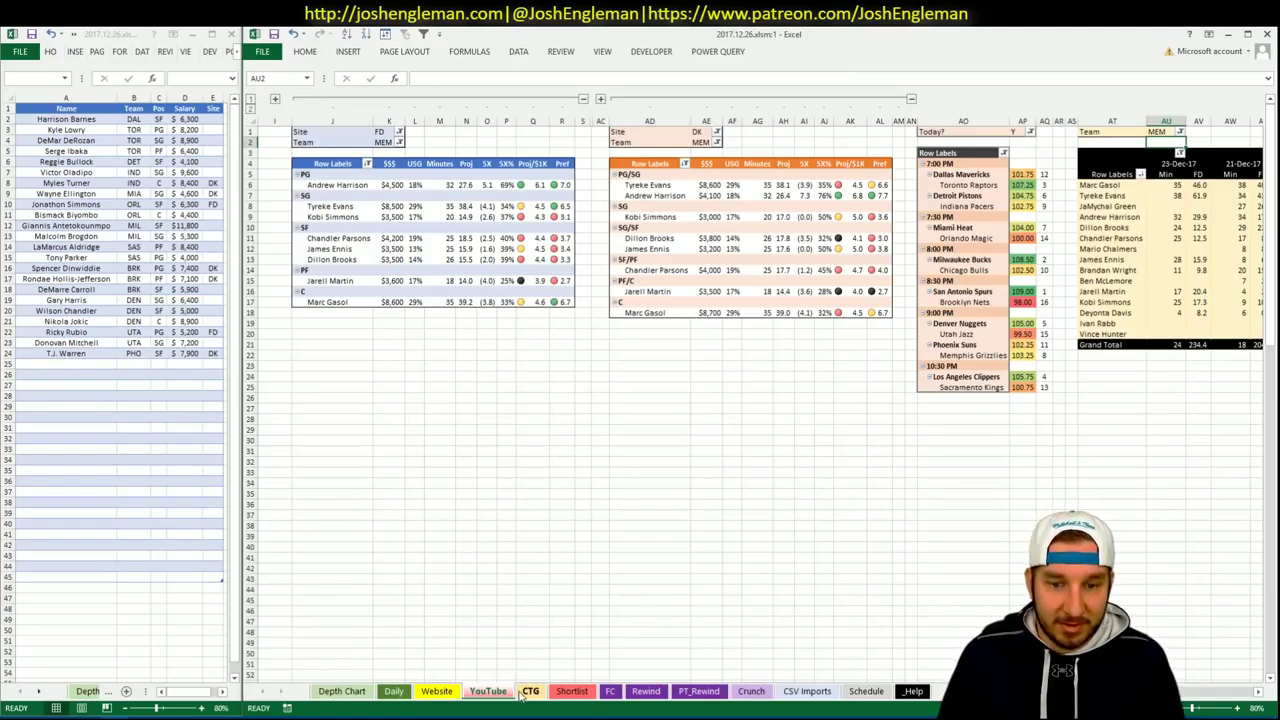
left_click(529, 691)
left_click(340, 144)
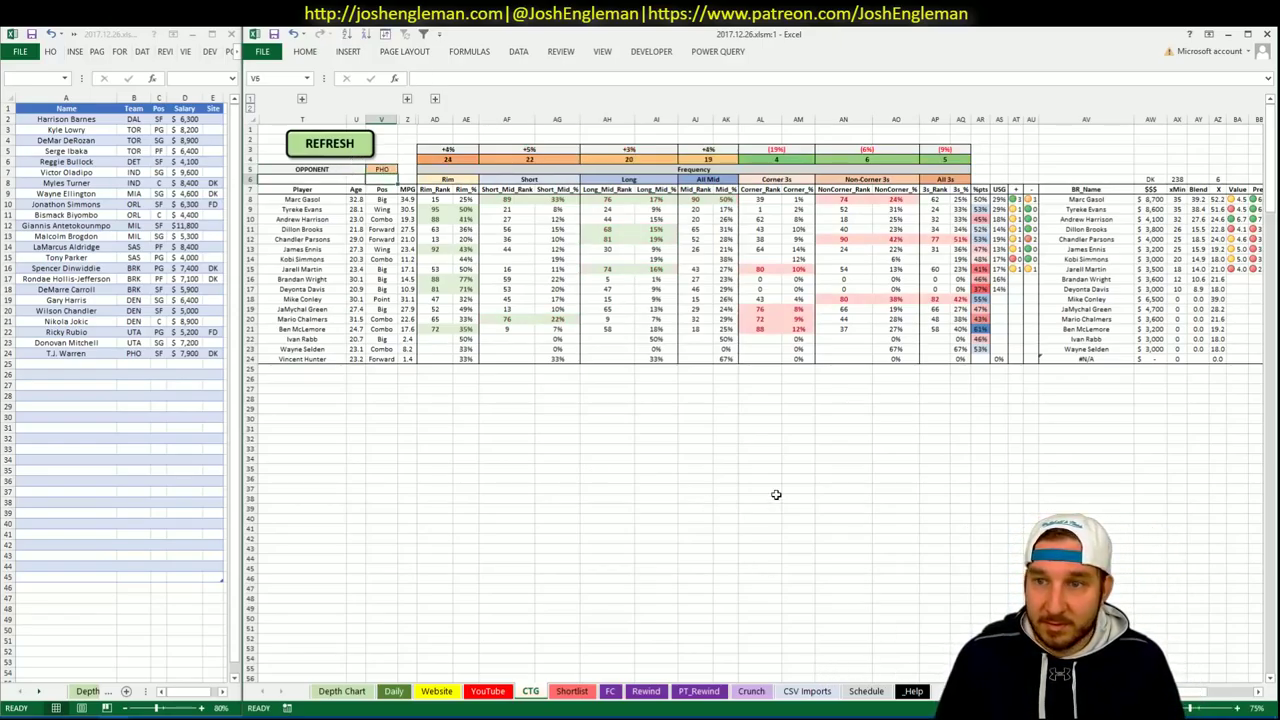
Return to the YouTube sheet and check Memphis's recent minutes and fantasy points in the game log table.
left_click(498, 691)
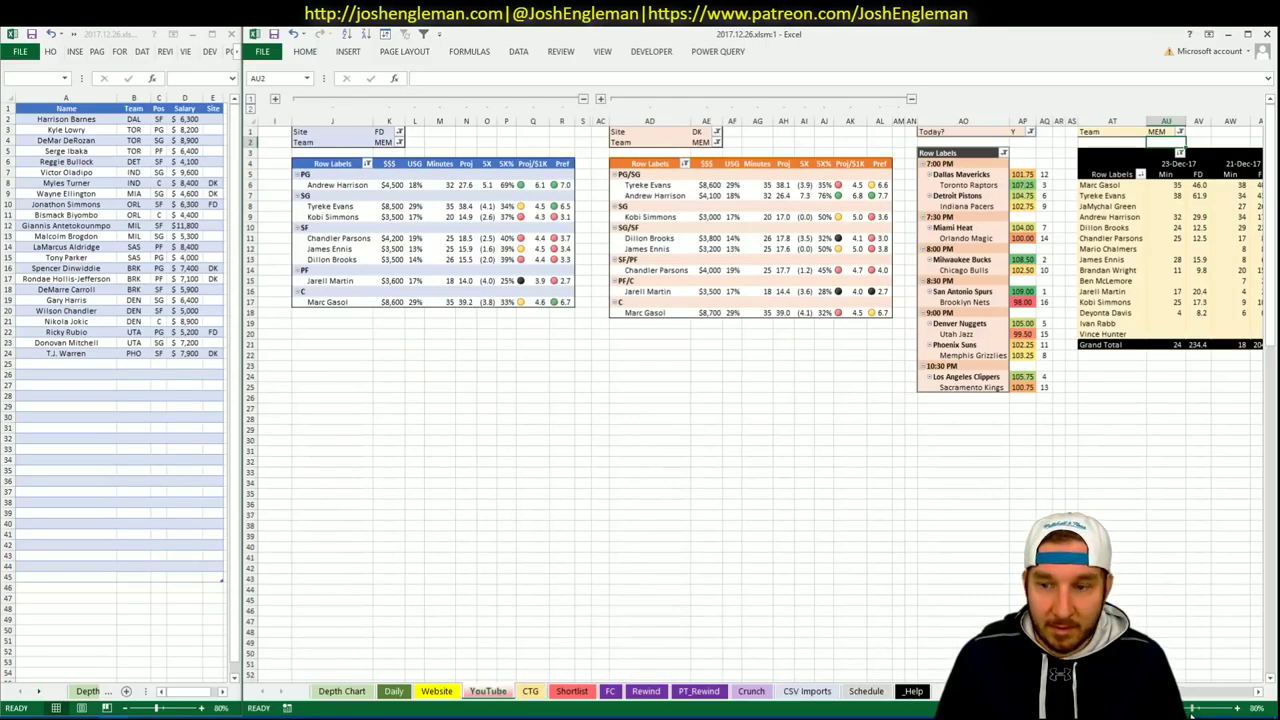
left_click(1258, 692)
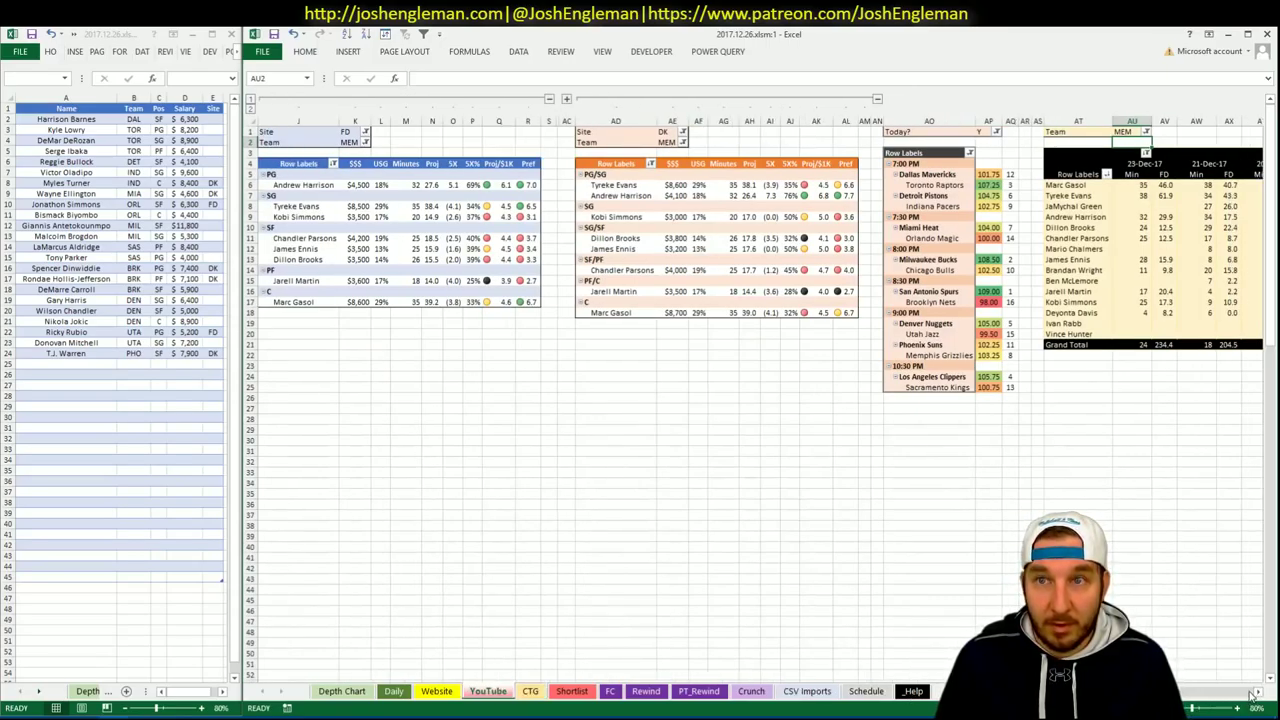
scroll(1238, 703, "right", 15)
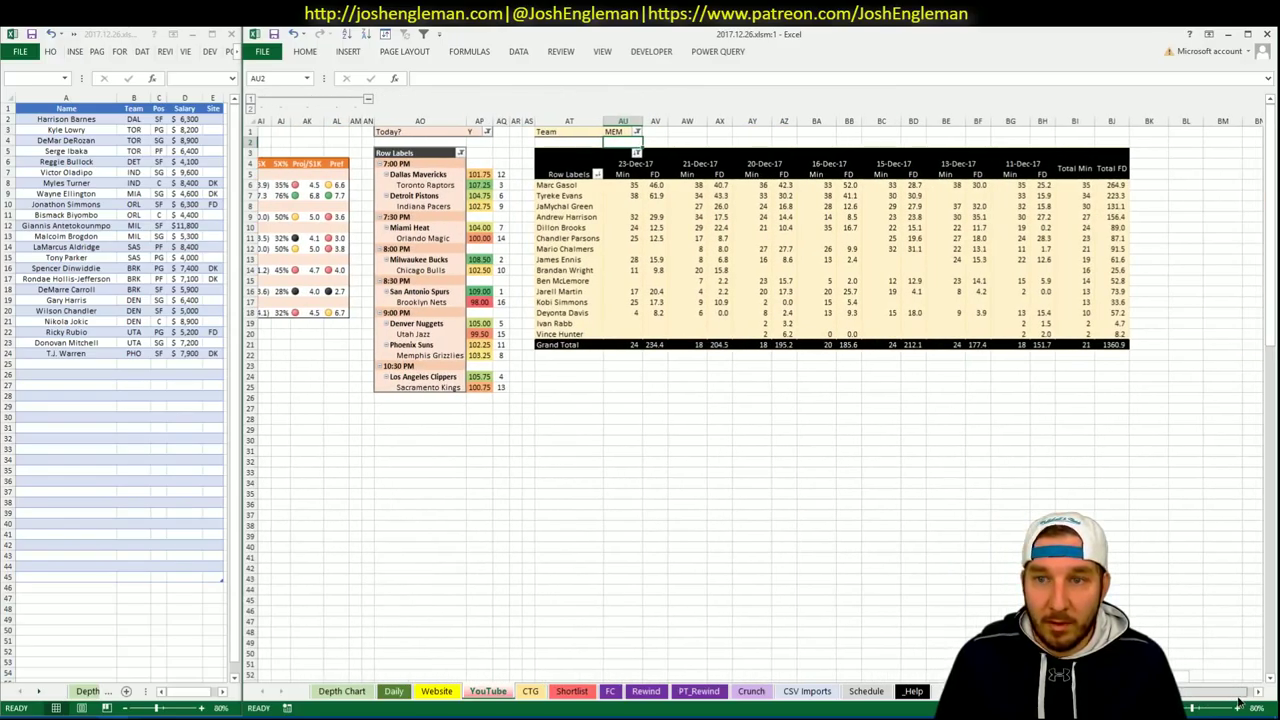
scroll(1238, 703, "left", 16)
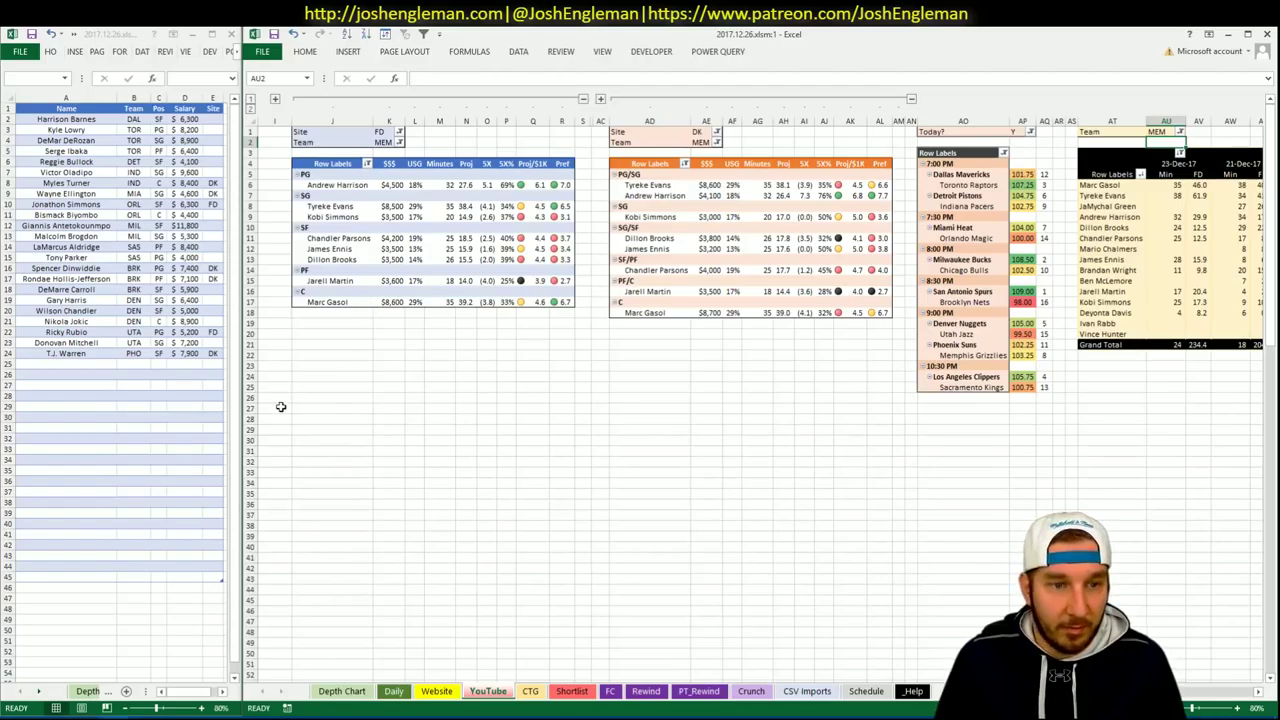
Switch to the FantasyCruncher DraftKings page in the browser, clear the player search and list only centers.
key("alt+Tab")
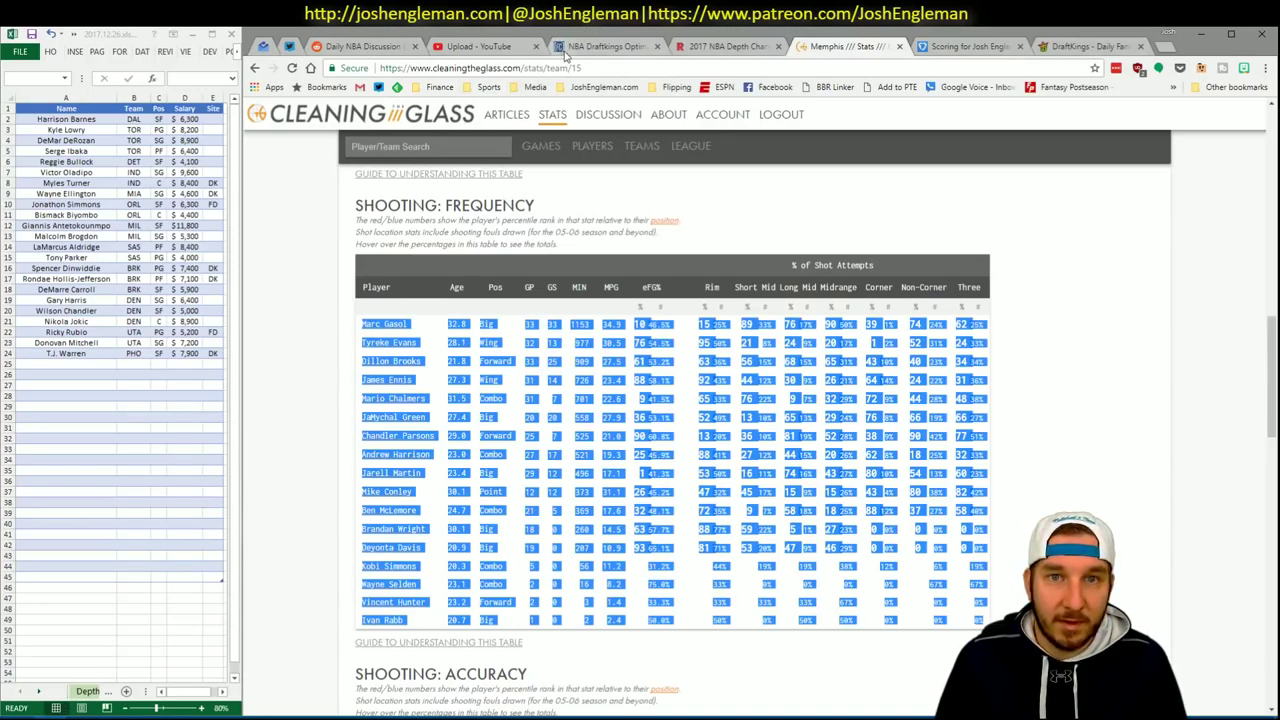
left_click(585, 46)
left_click(580, 168)
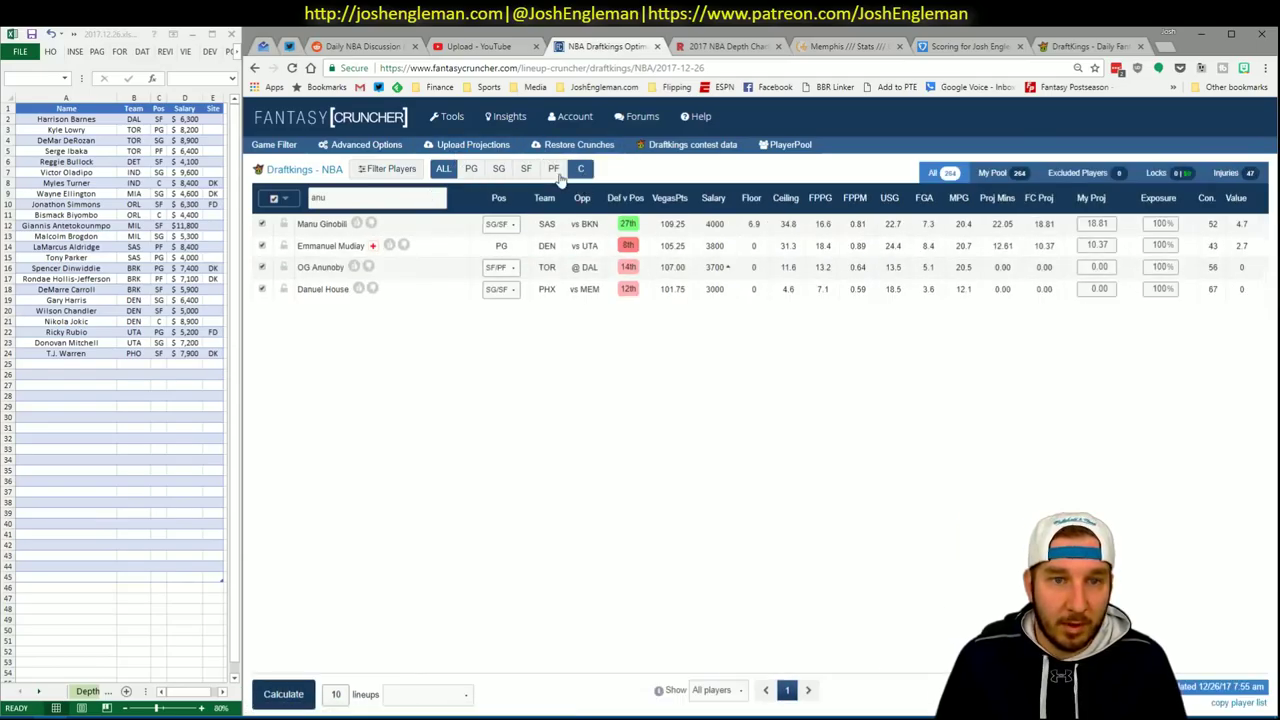
left_click_drag(305, 190, 350, 199)
key("BackSpace")
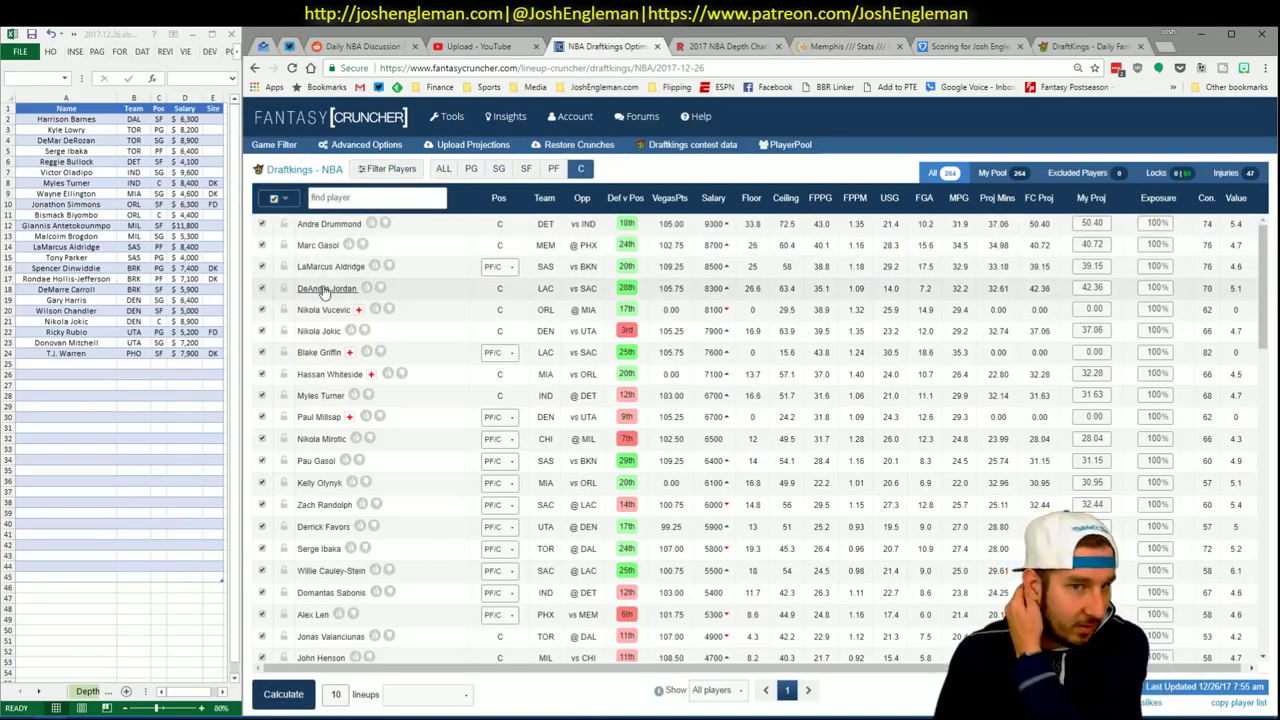
Open Marc Gasol's game log, filter it to games against PHX and close it.
left_click(318, 246)
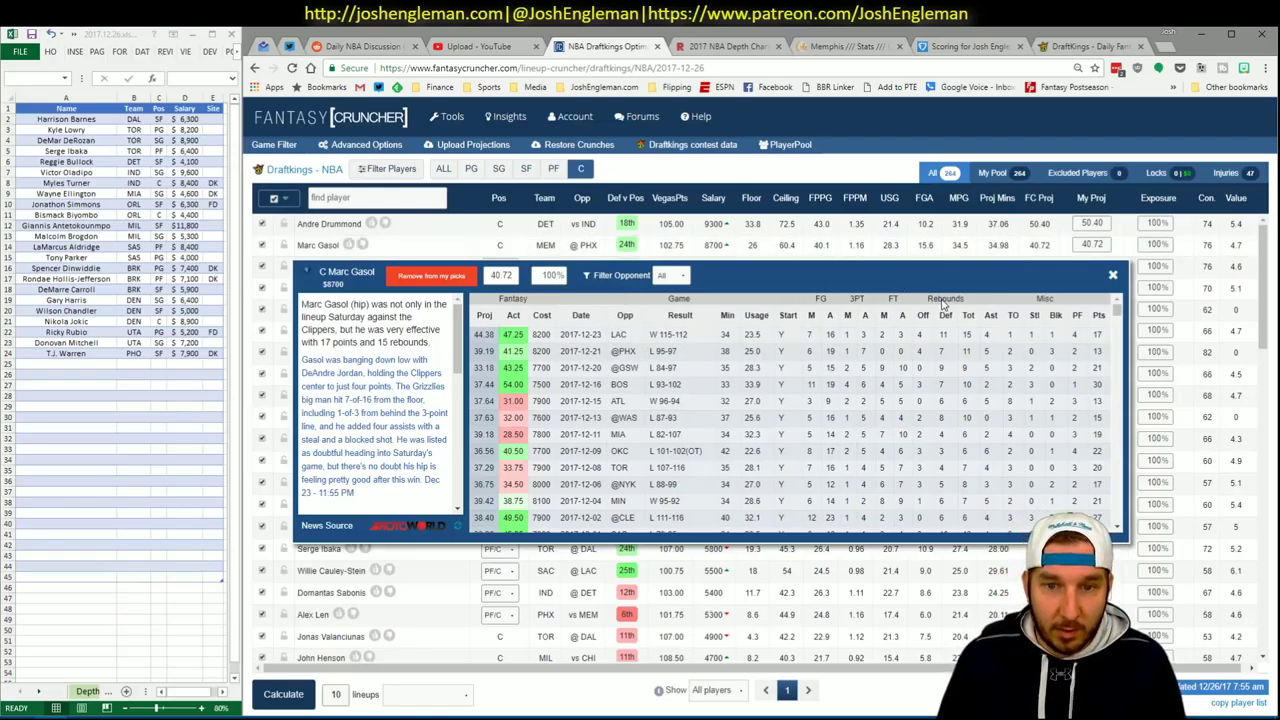
left_click(672, 275)
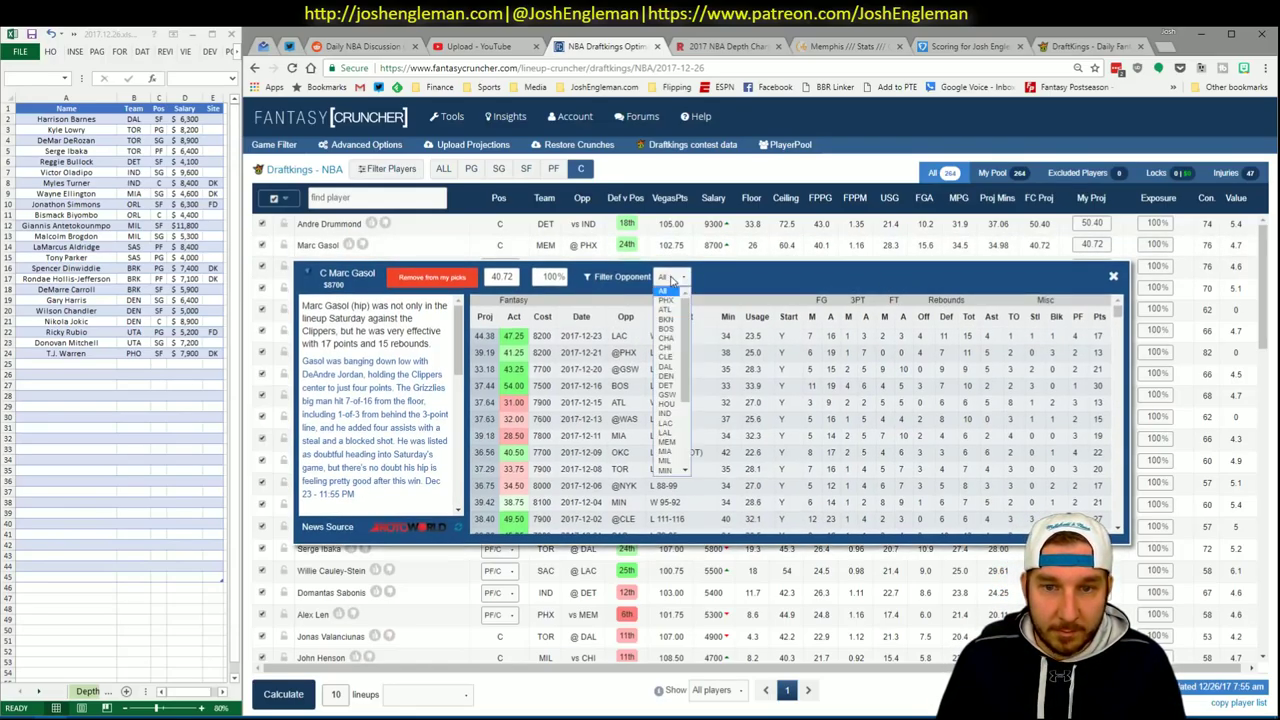
left_click(678, 303)
left_click(1078, 276)
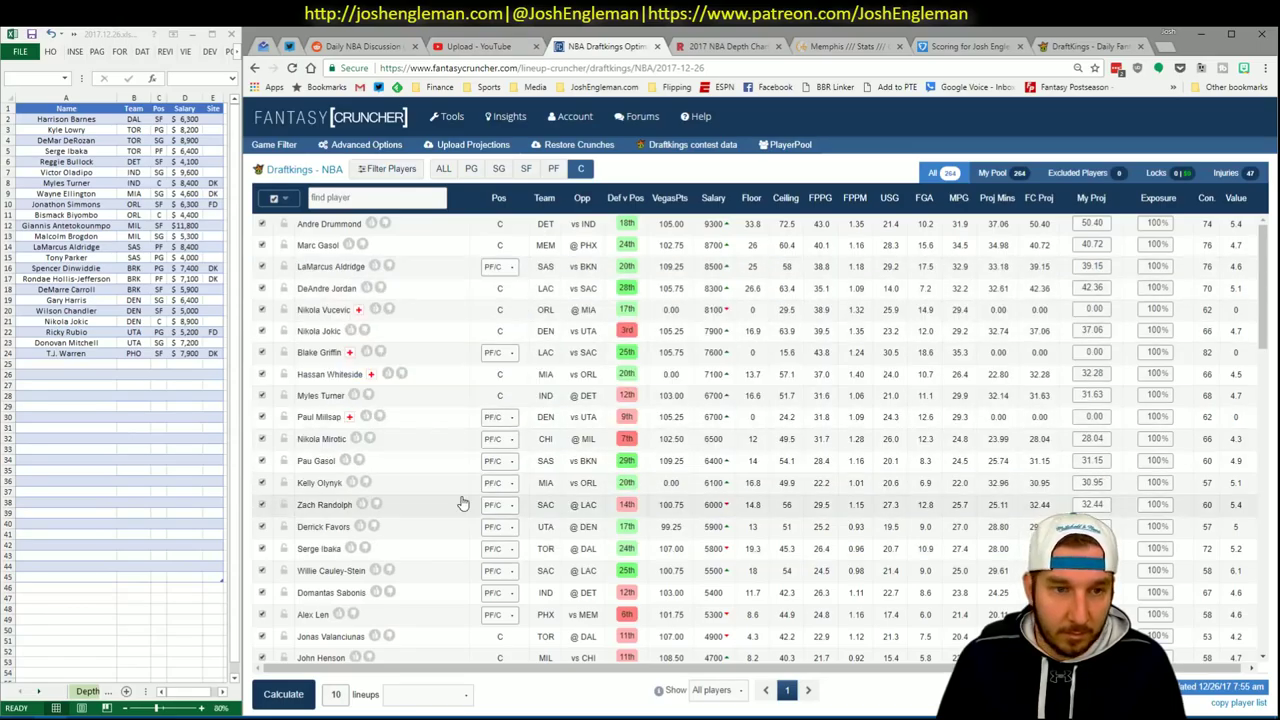
Switch back to Excel and add Marc Gasol to the shortlist in row 25.
key("alt+Tab")
left_click(110, 365)
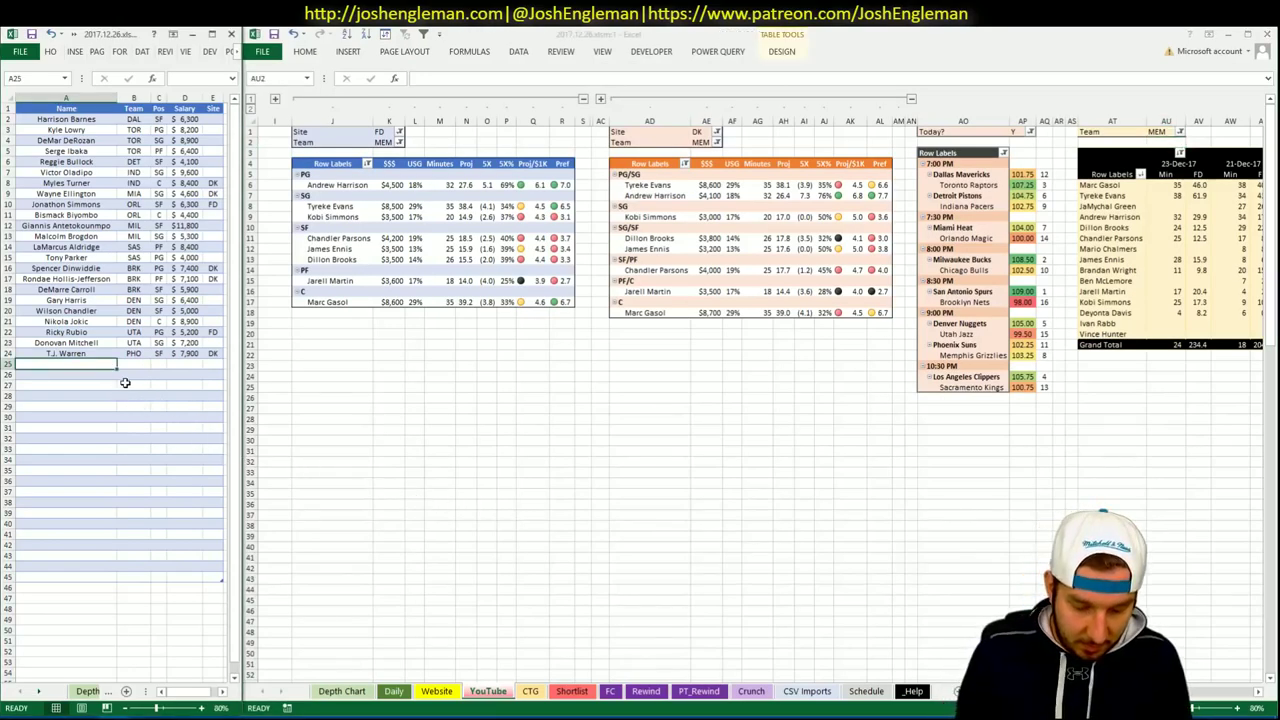
type("Marc Gasol")
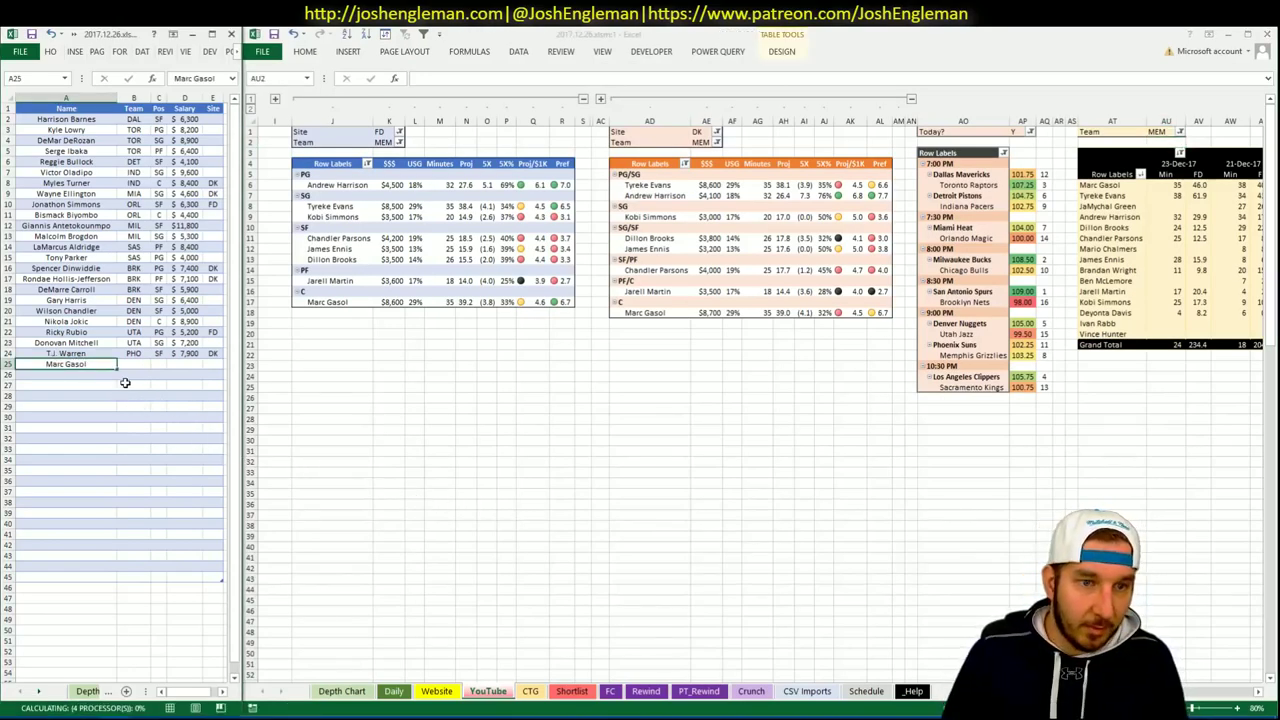
key("Return")
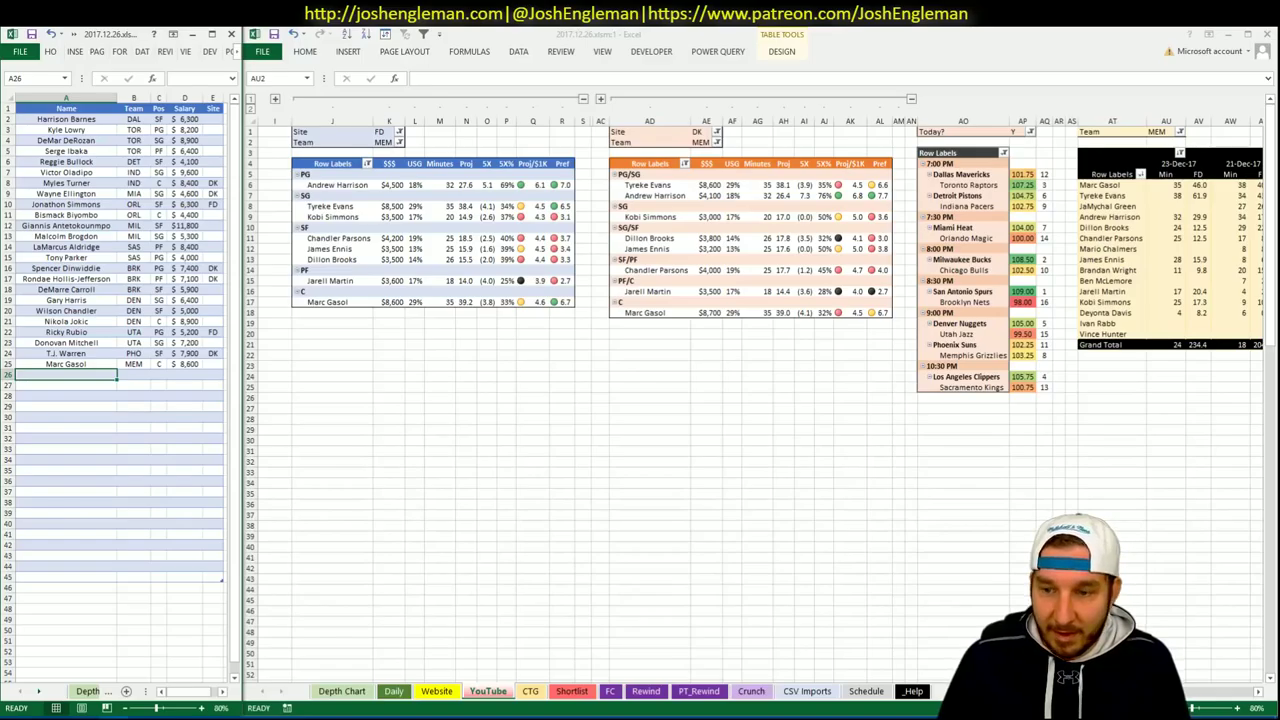
Compare the Memphis players' recent minutes and fantasy points in the game logs with their FanDuel and DraftKings projections.
left_click(1166, 142)
scroll(1166, 142, "right", 5)
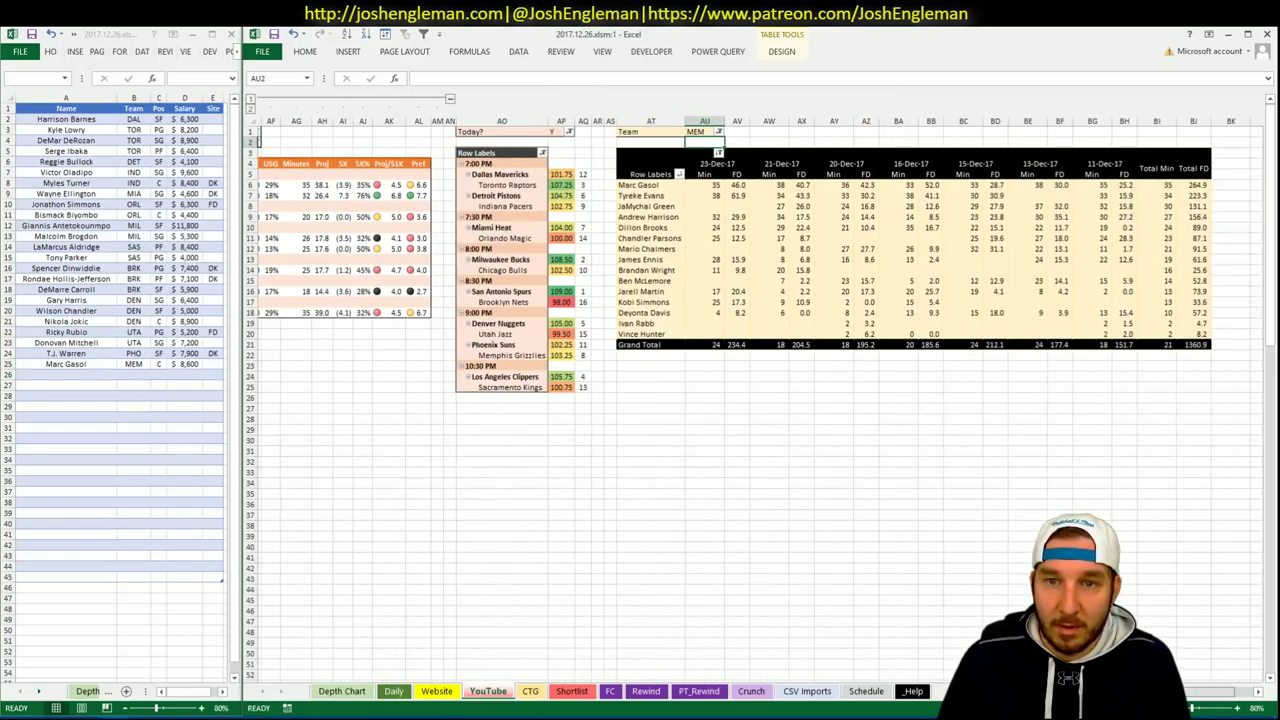
scroll(760, 400, "left", 3)
scroll(760, 400, "left", 5)
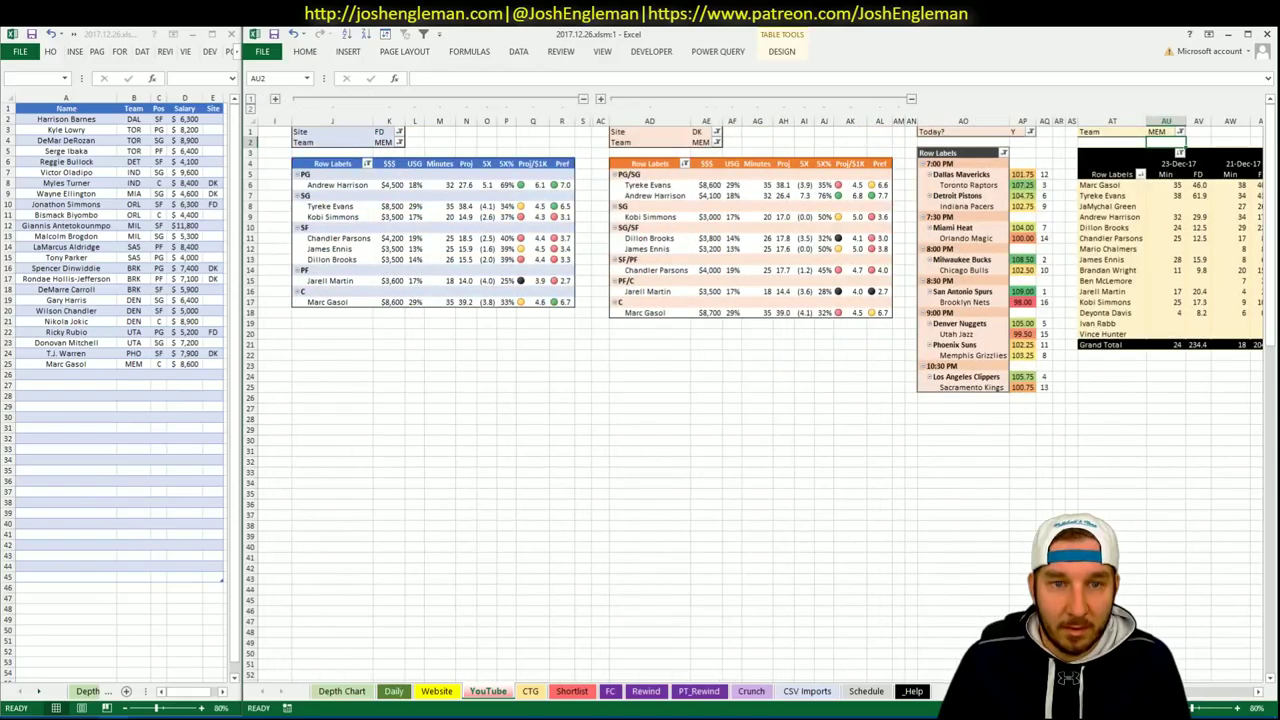
scroll(760, 400, "right", 5)
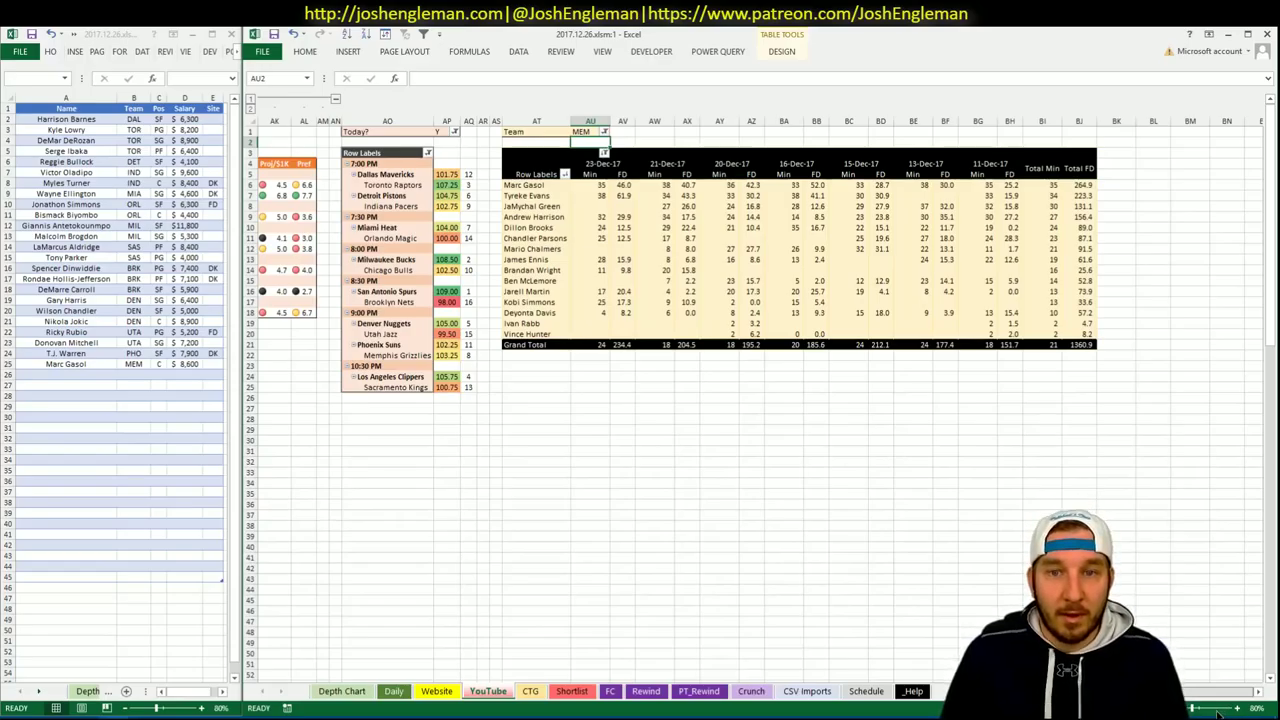
scroll(1218, 712, "left", 10)
scroll(760, 400, "left", 3)
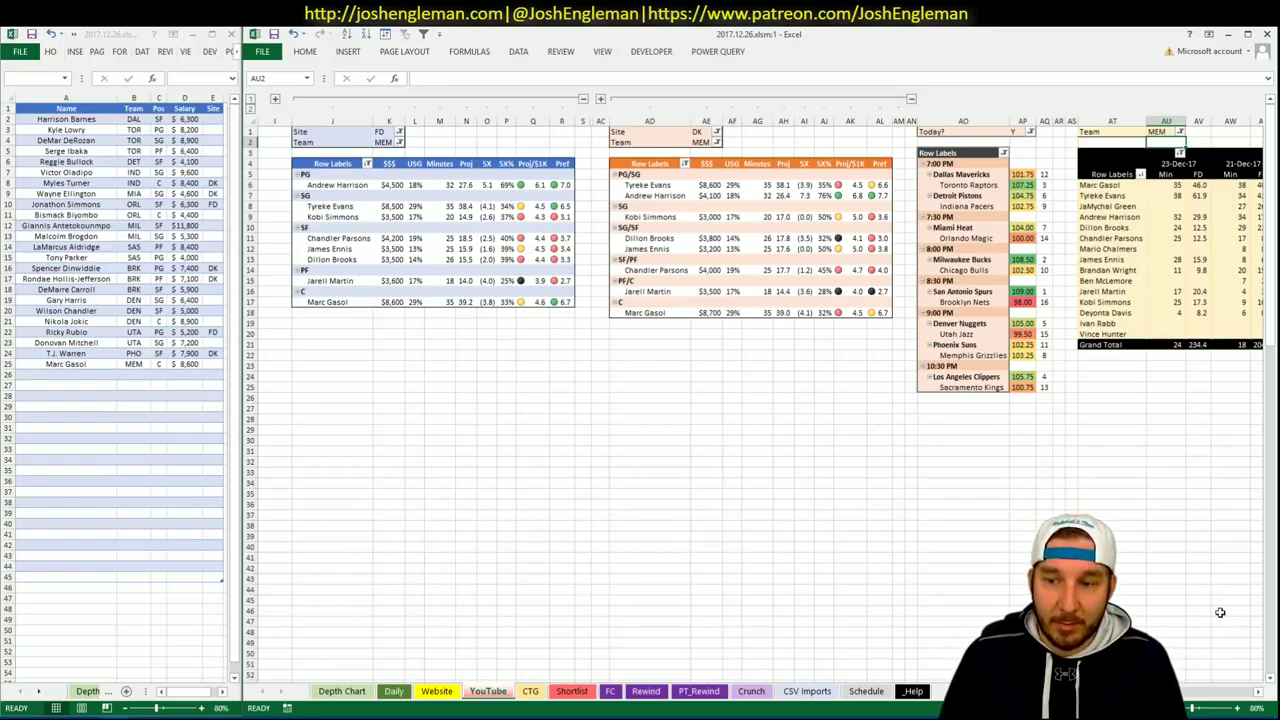
left_click(1258, 692)
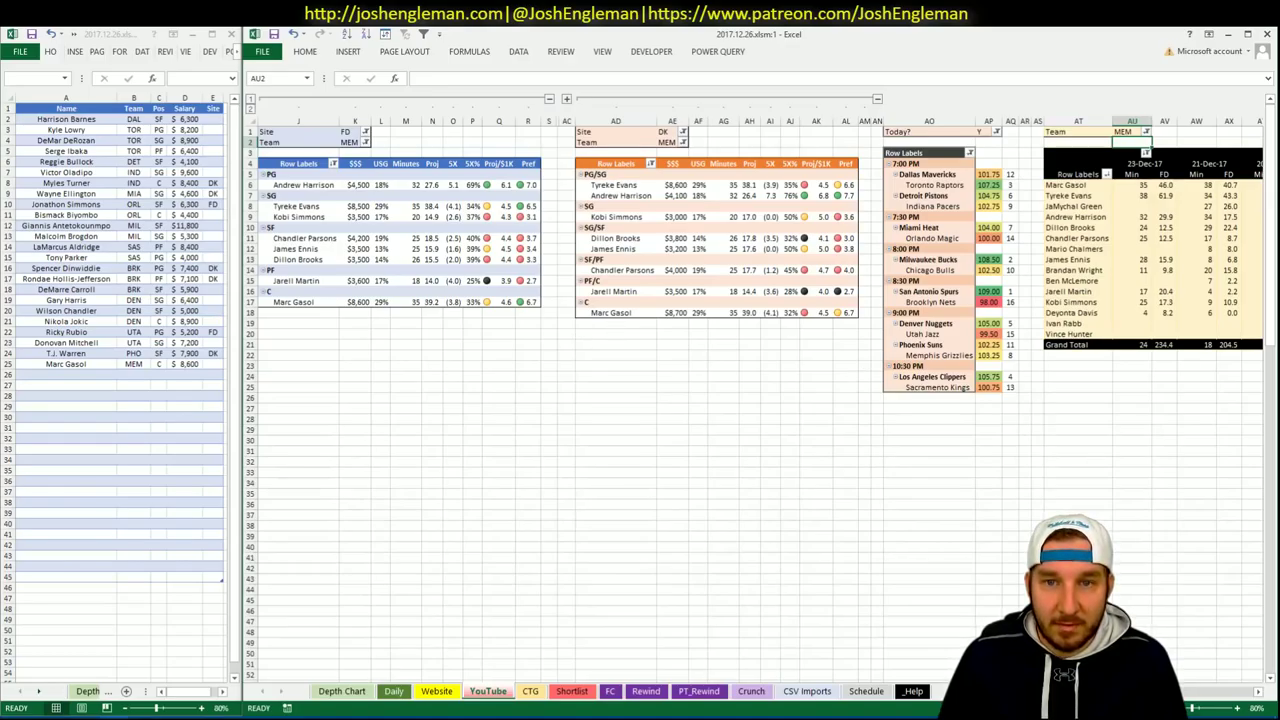
scroll(760, 400, "right", 5)
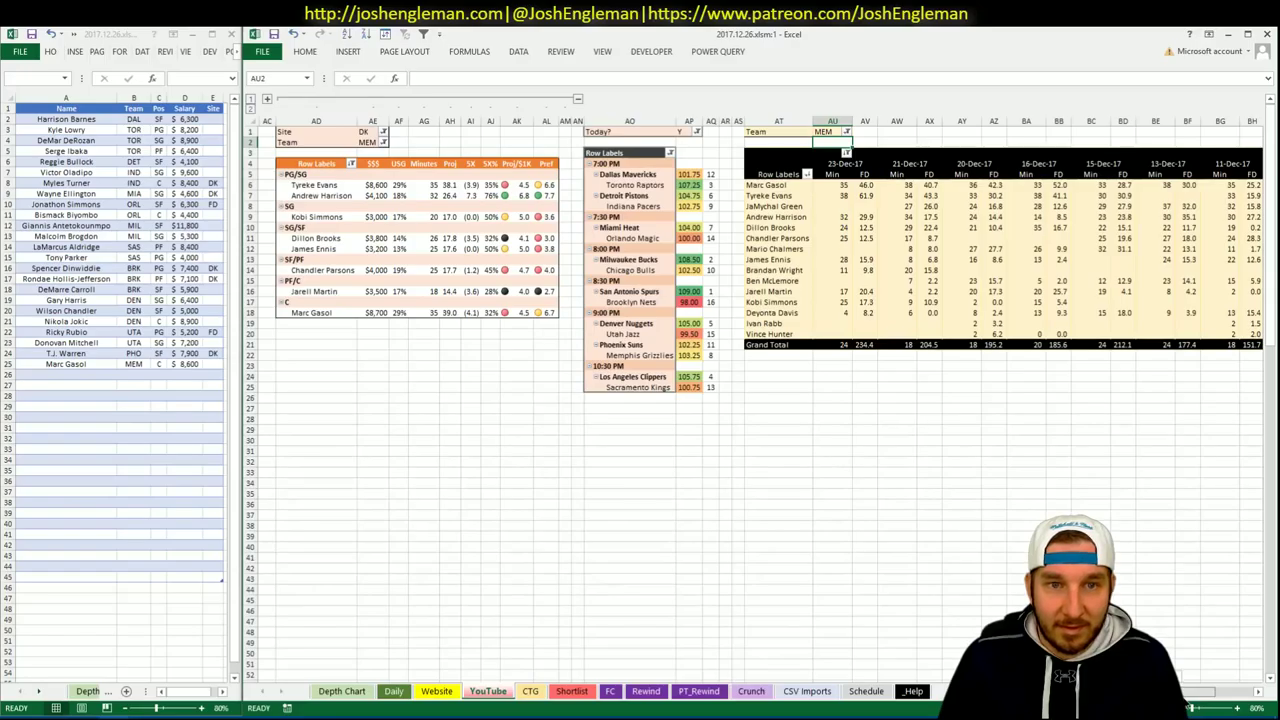
left_click_drag(1190, 708, 1196, 702)
scroll(1196, 702, "left", 5)
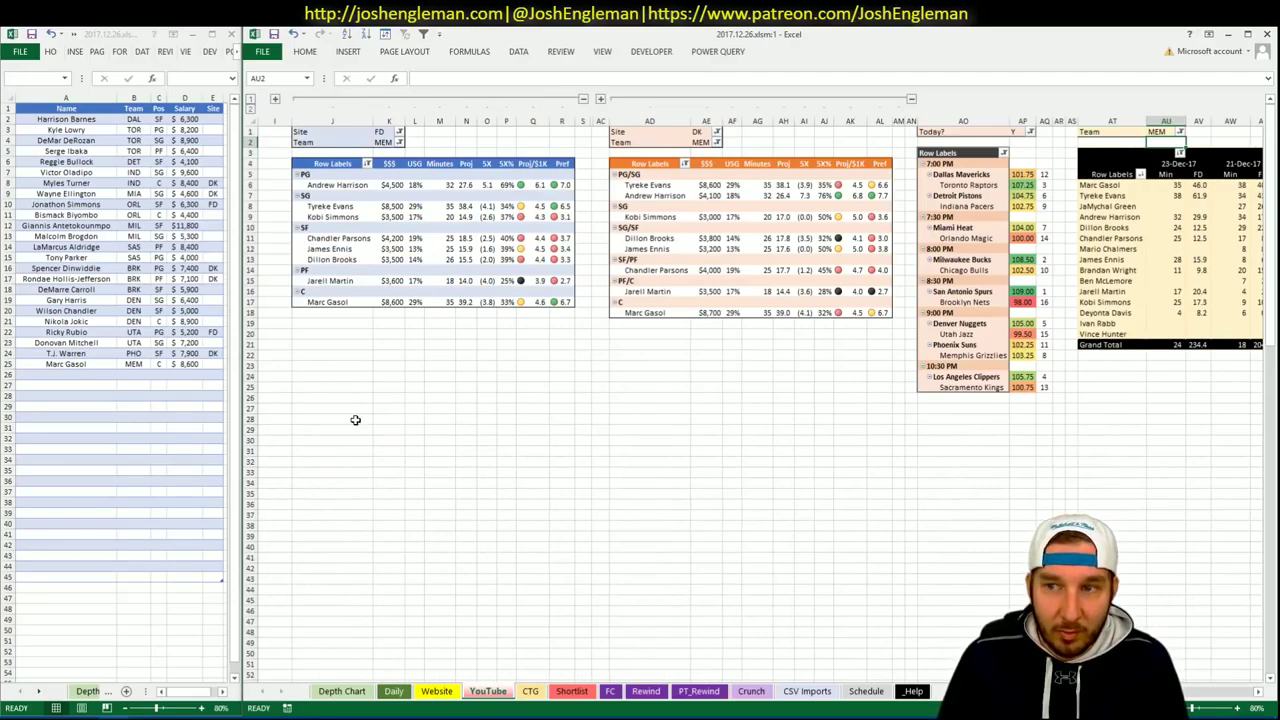
left_click(1209, 260)
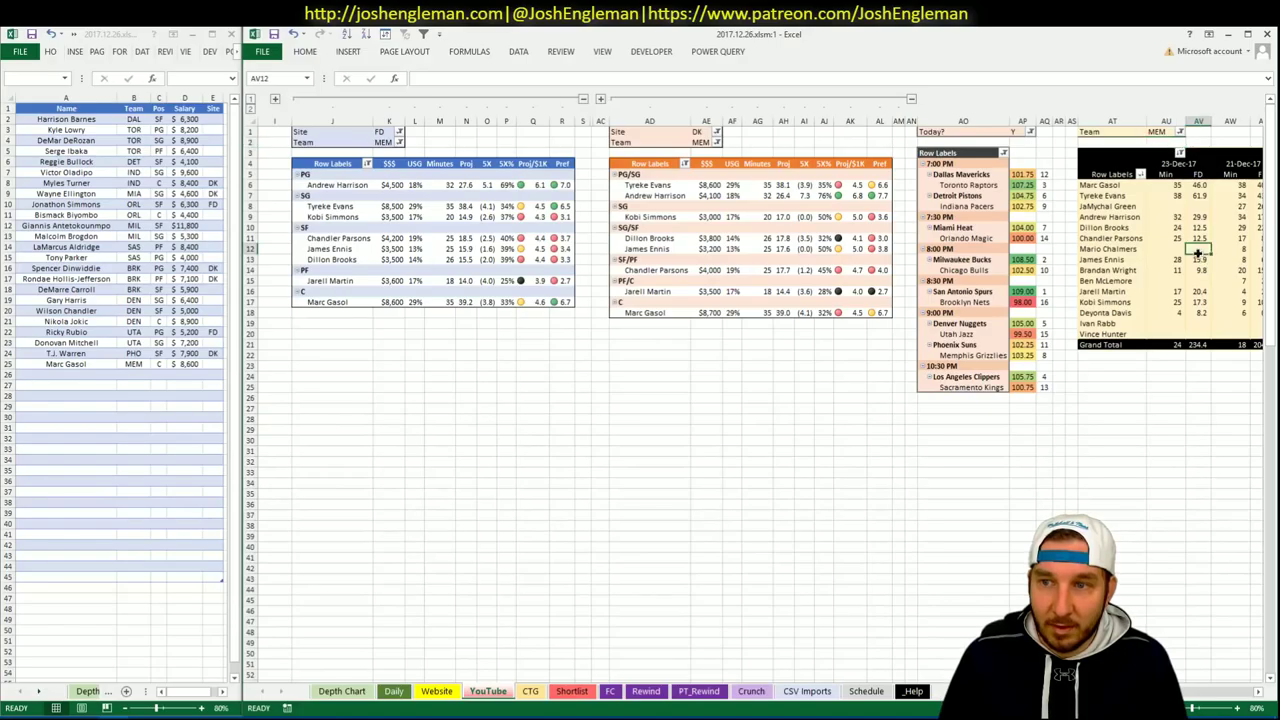
Filter the FanDuel projections, the DraftKings projections and the game logs to team LAC.
left_click(1166, 249)
left_click(561, 365)
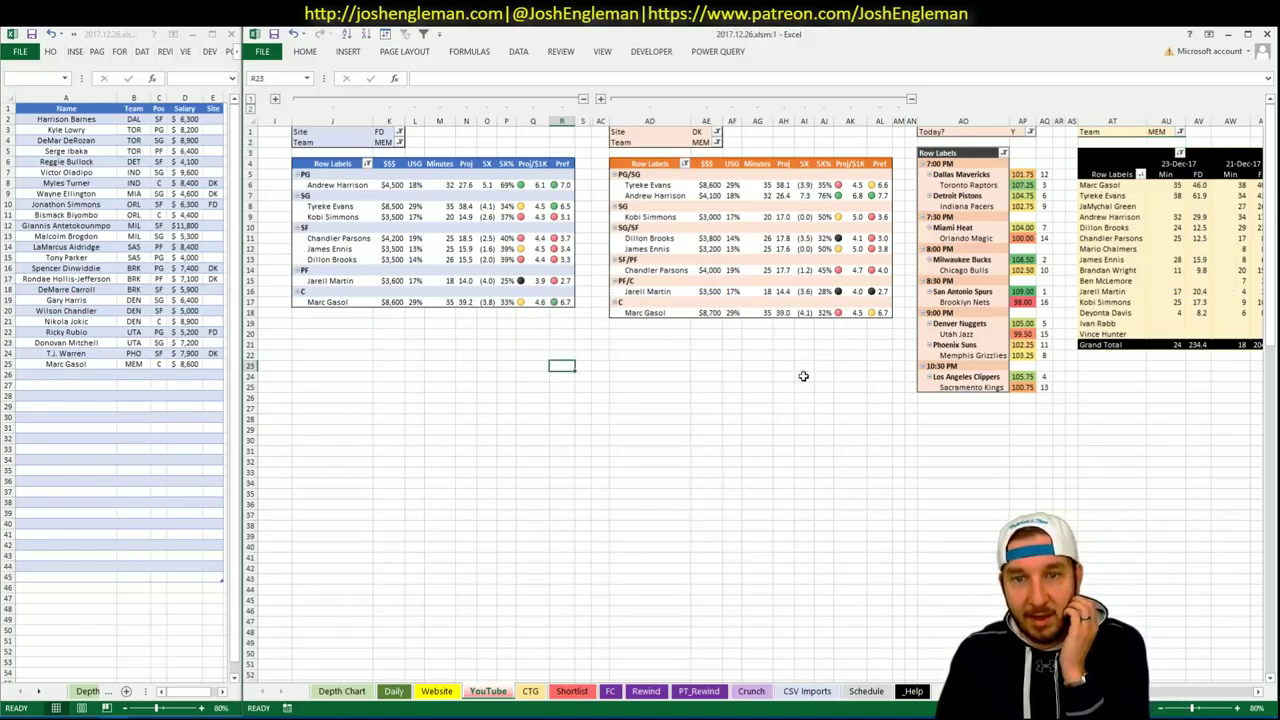
left_click(385, 142)
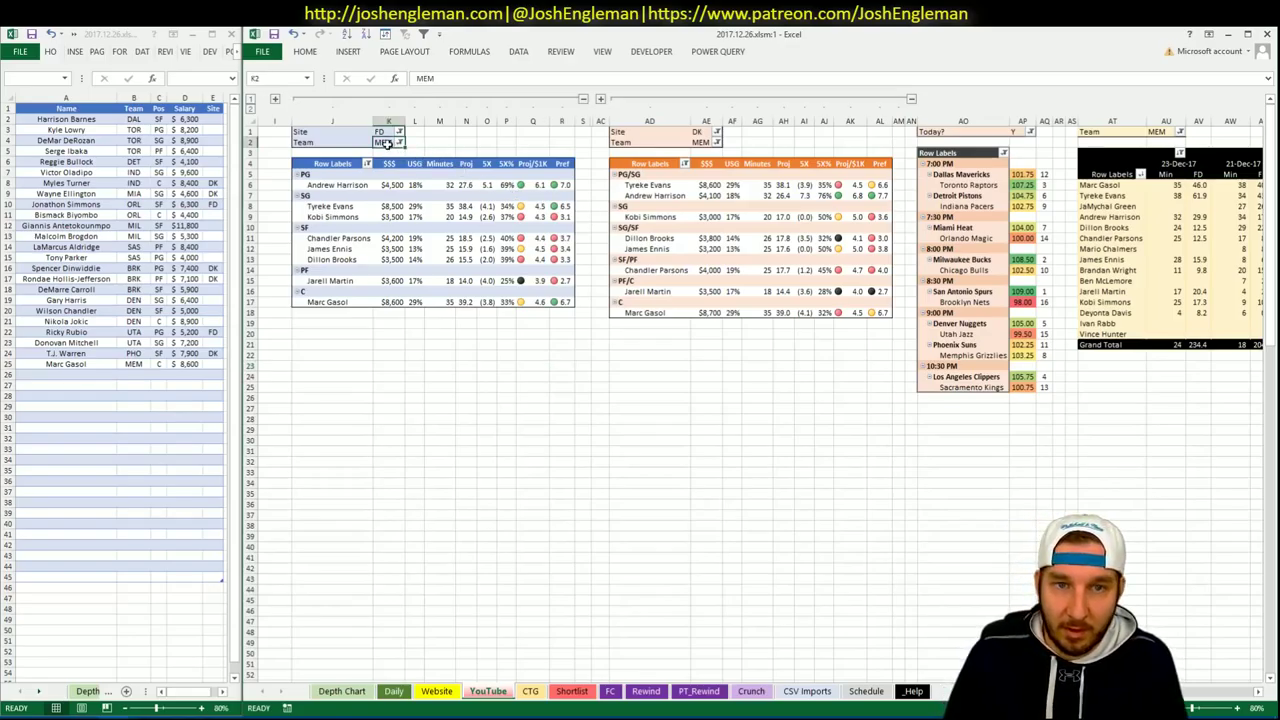
type("LAC")
key("Tab")
left_click(684, 142)
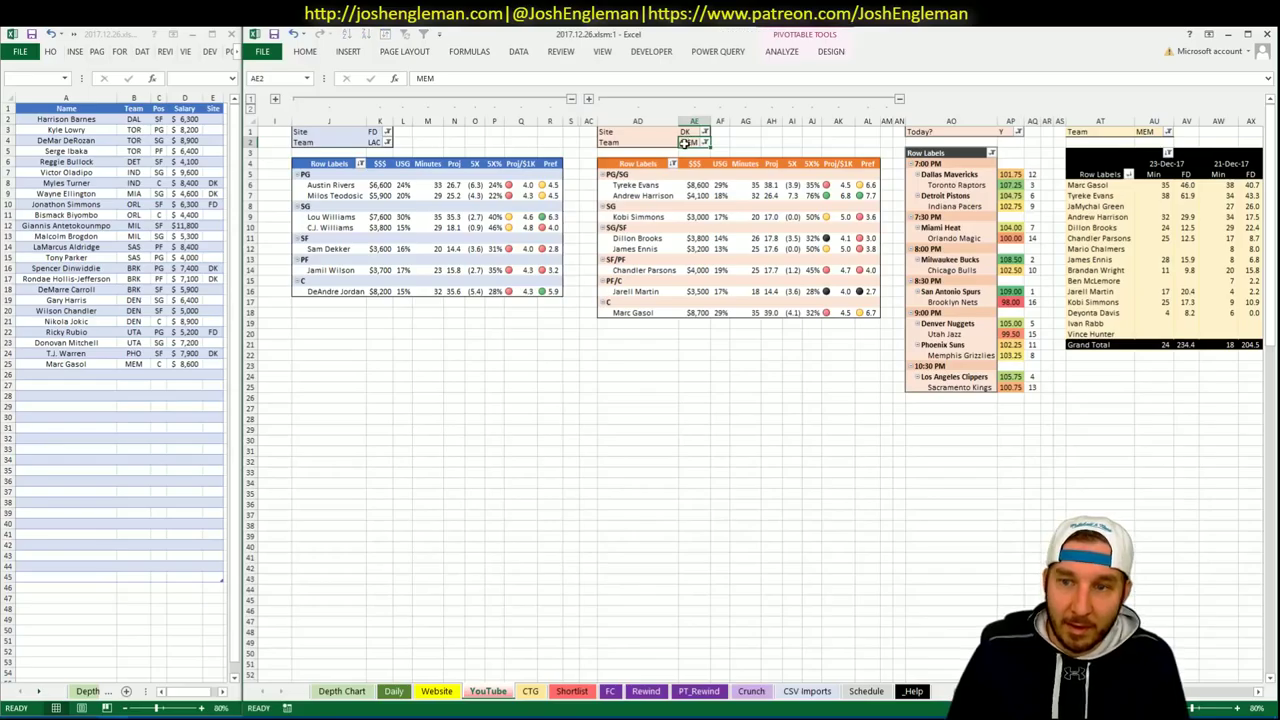
type("LAC")
key("Tab")
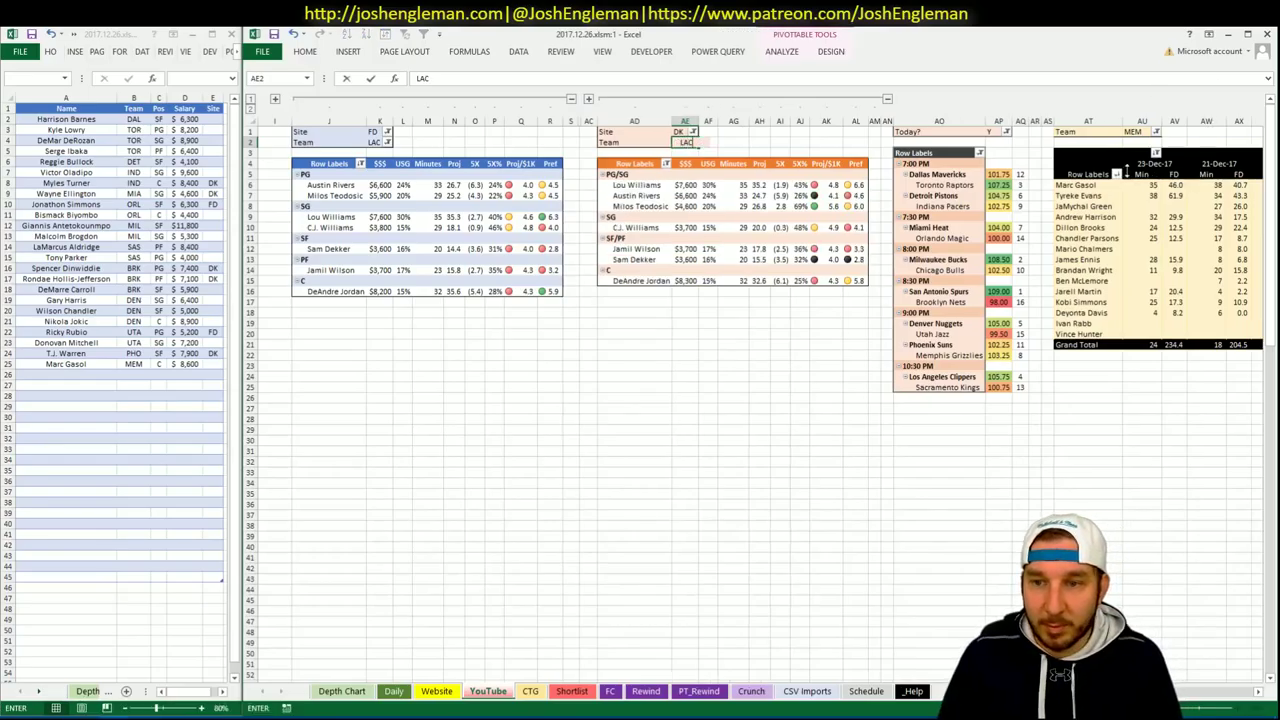
left_click(1138, 131)
type("LAC")
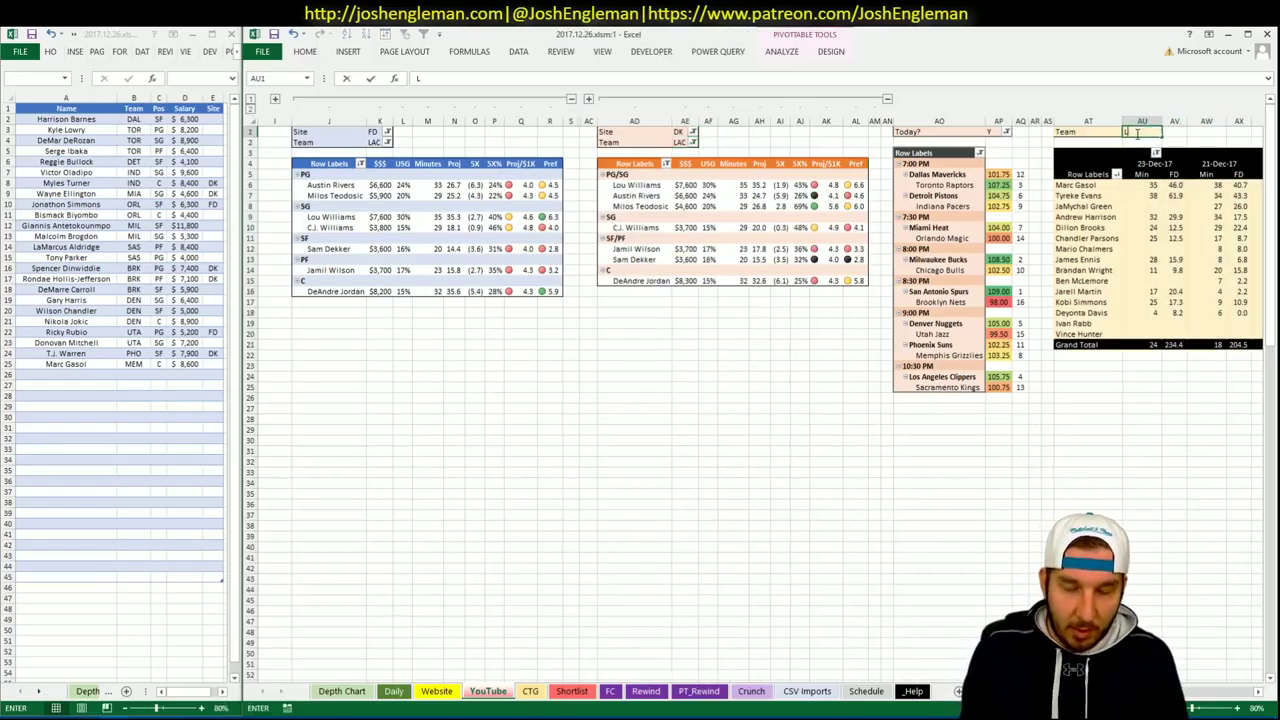
key("Tab")
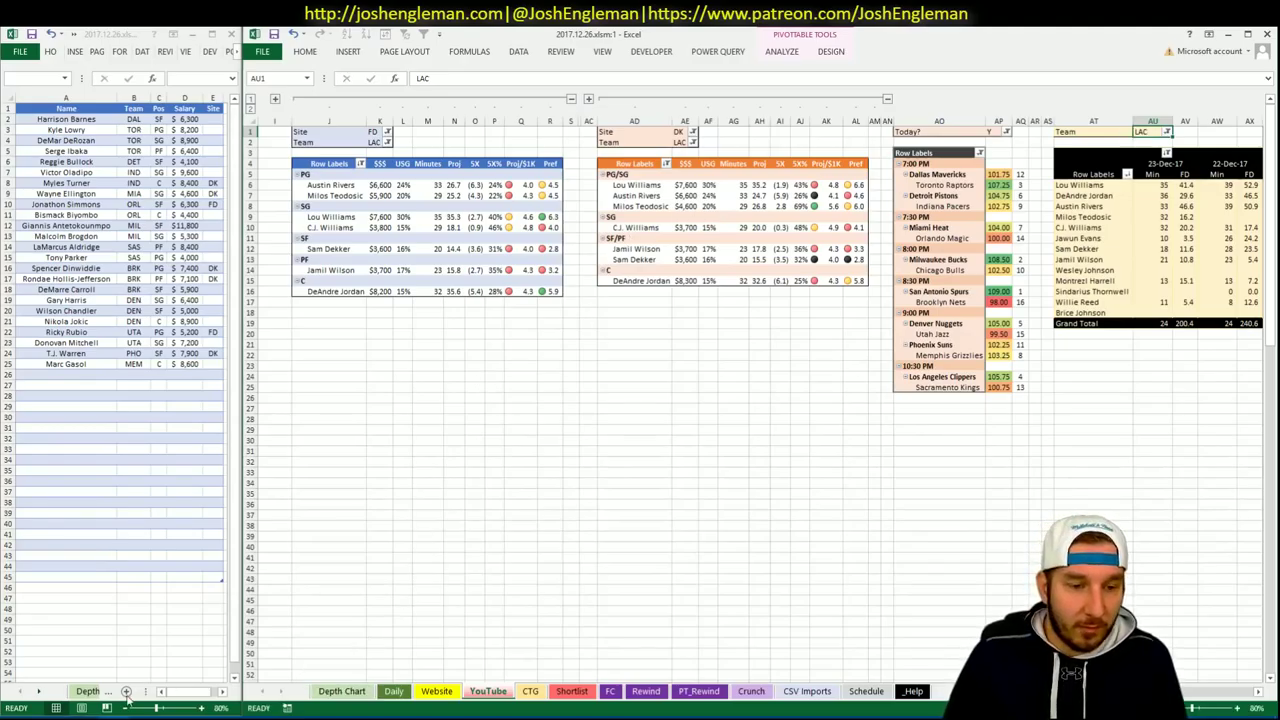
Switch to Cleaning the Glass in the browser and open the Los Angeles Clippers' stats page.
key("alt+Tab")
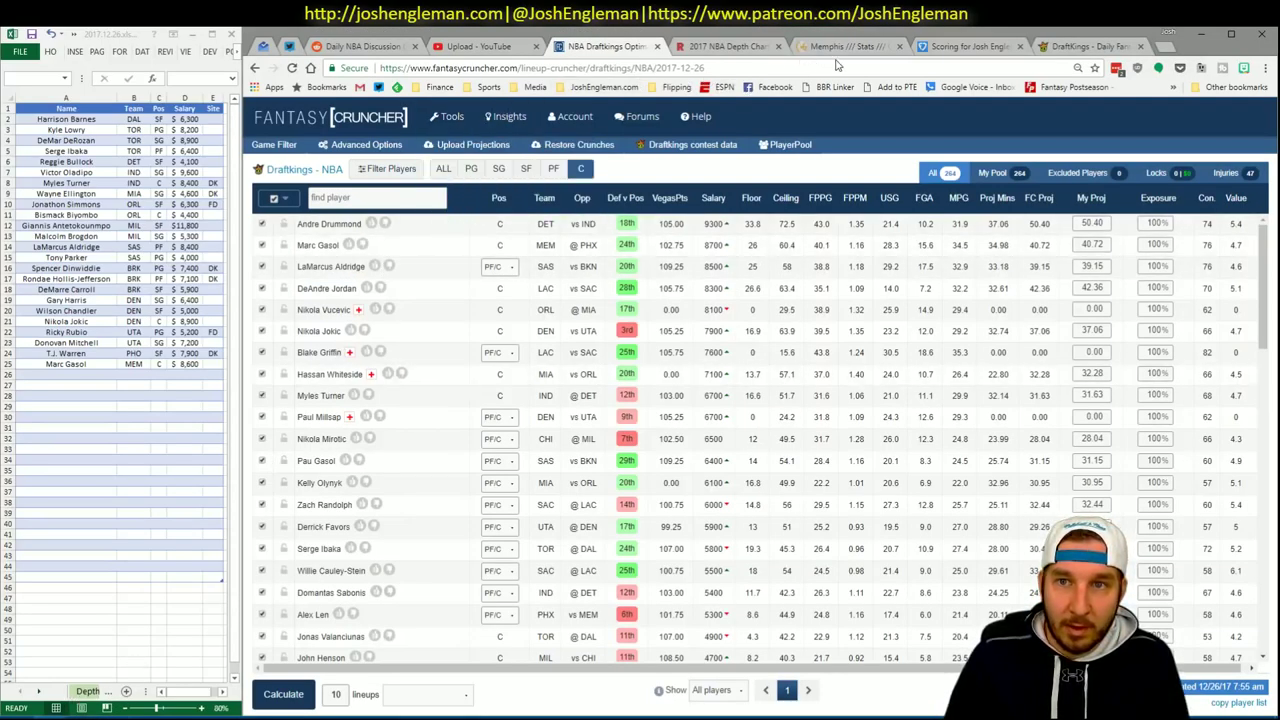
left_click(840, 50)
left_click(416, 147)
type("clipp")
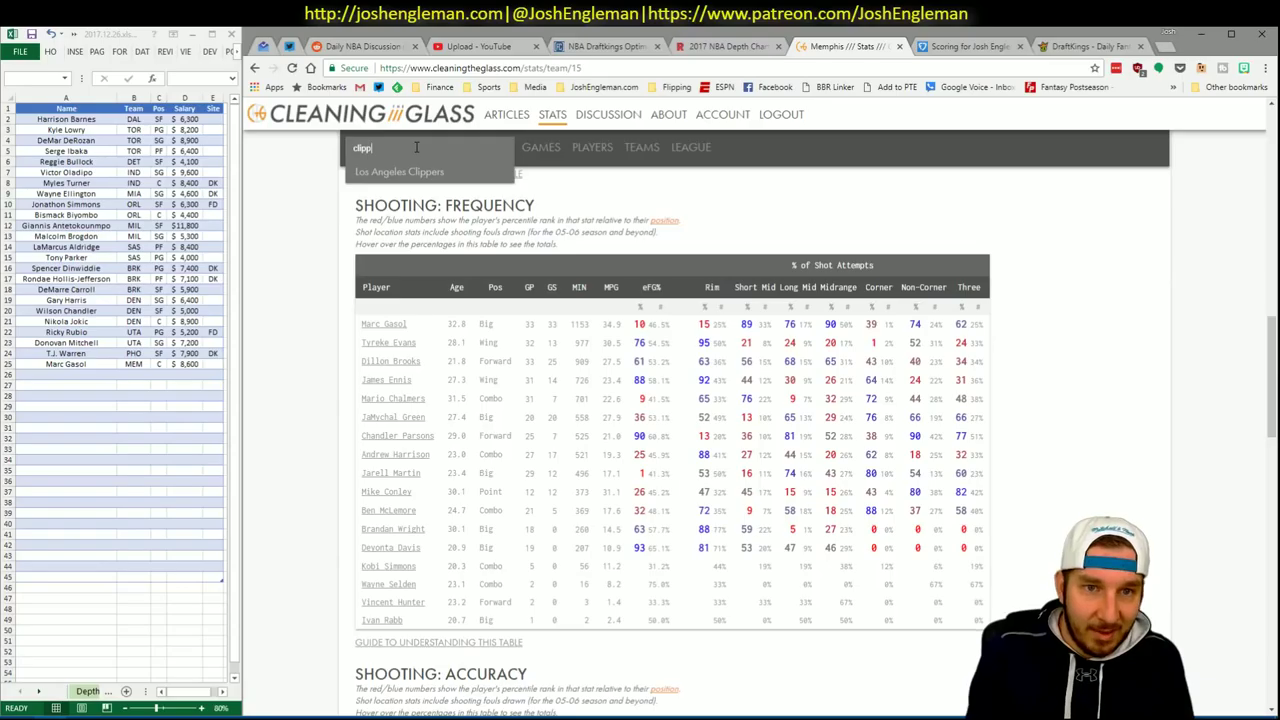
key("Down")
key("Return")
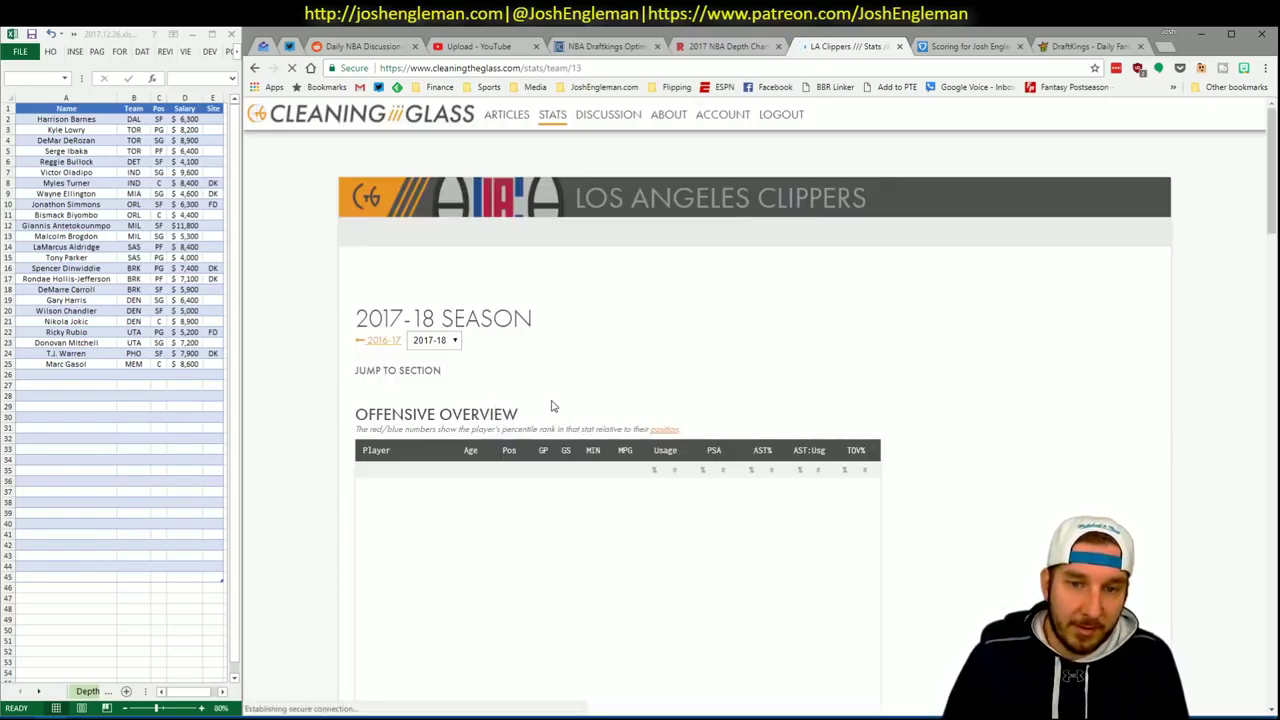
Copy the Clippers' shooting frequency table from the web page into Excel's CTG sheet and set the opponent to SAC.
left_click(538, 384)
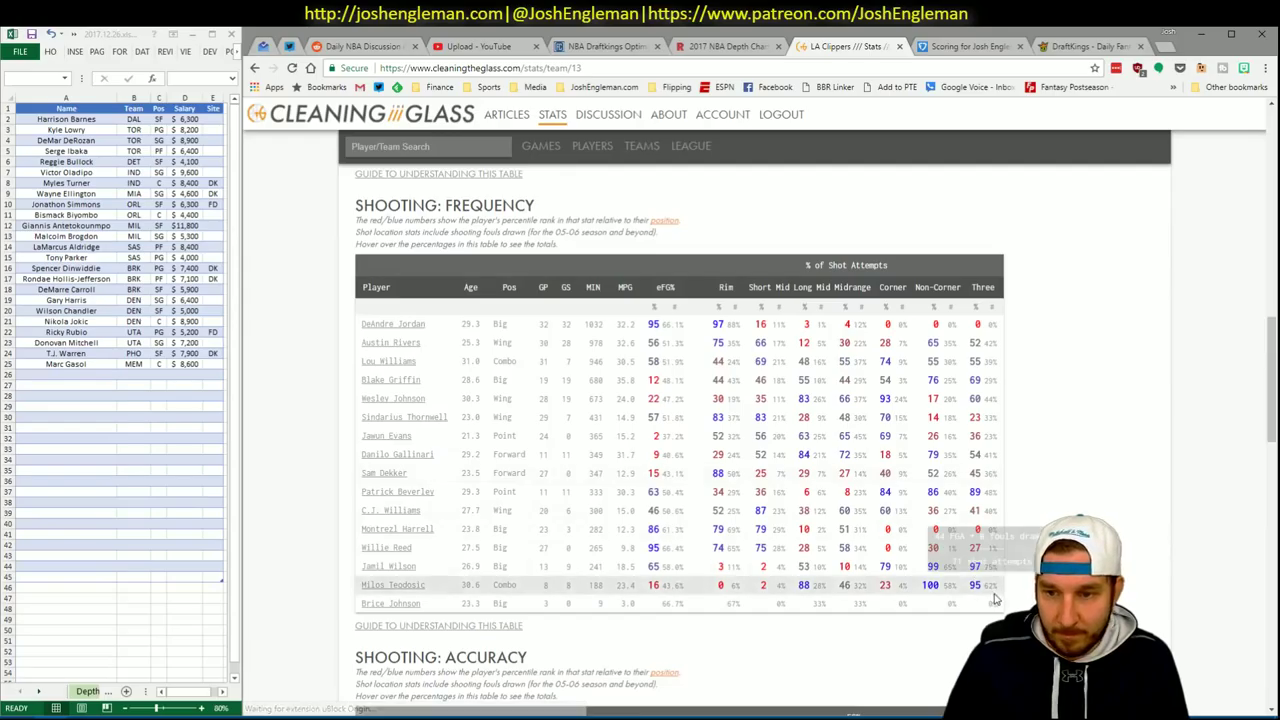
left_click_drag(992, 603, 383, 341)
key("alt+Tab")
left_click(530, 691)
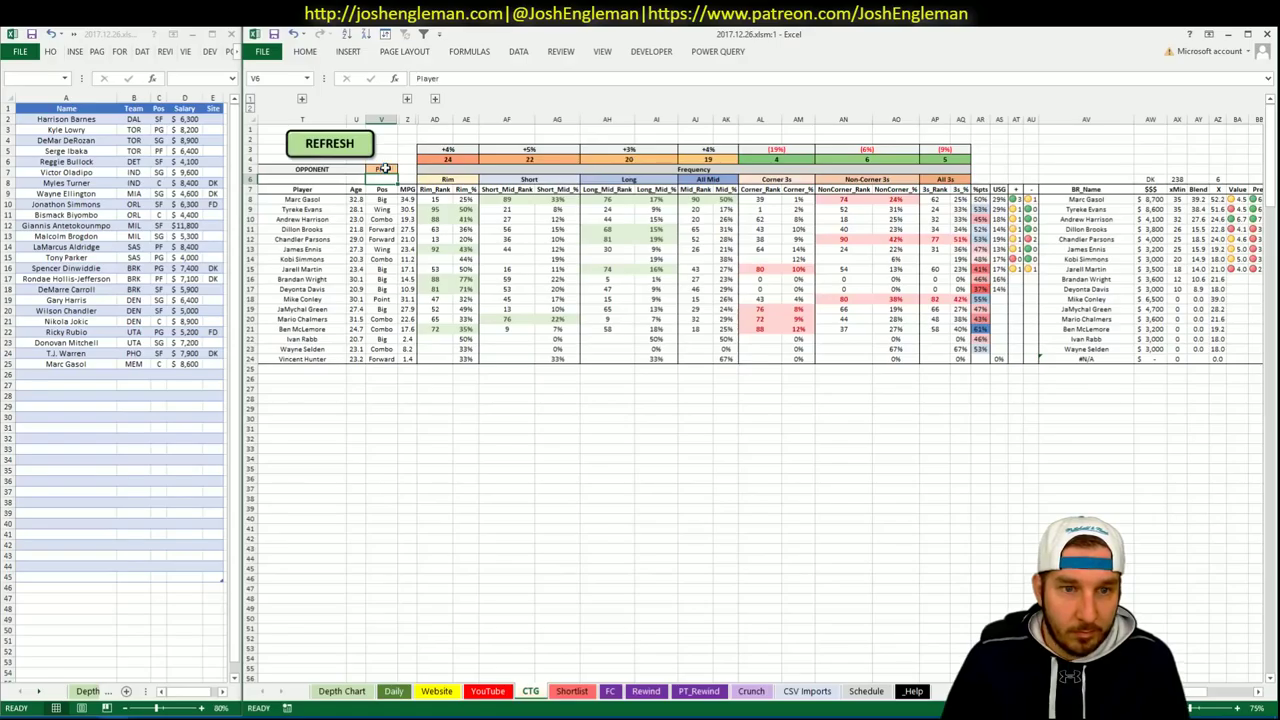
left_click(505, 478)
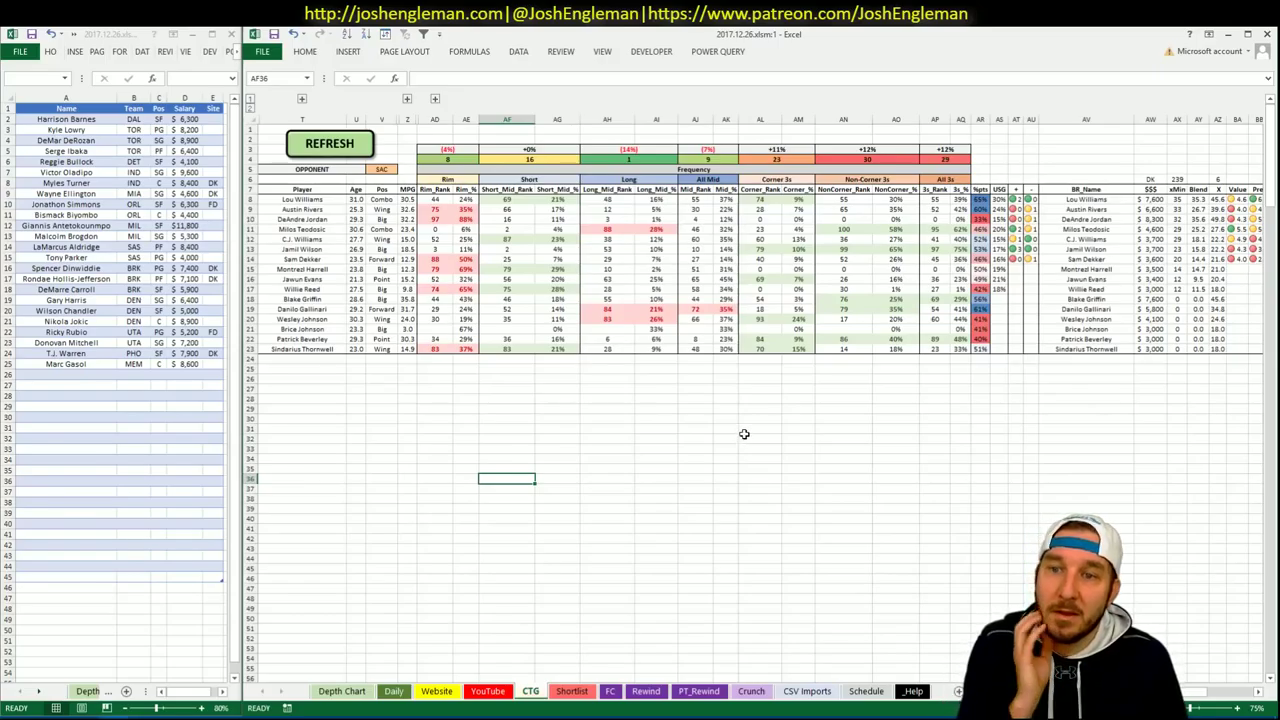
Return to the YouTube sheet and examine the Clippers players' recent minutes and fantasy points in the game logs.
left_click(488, 691)
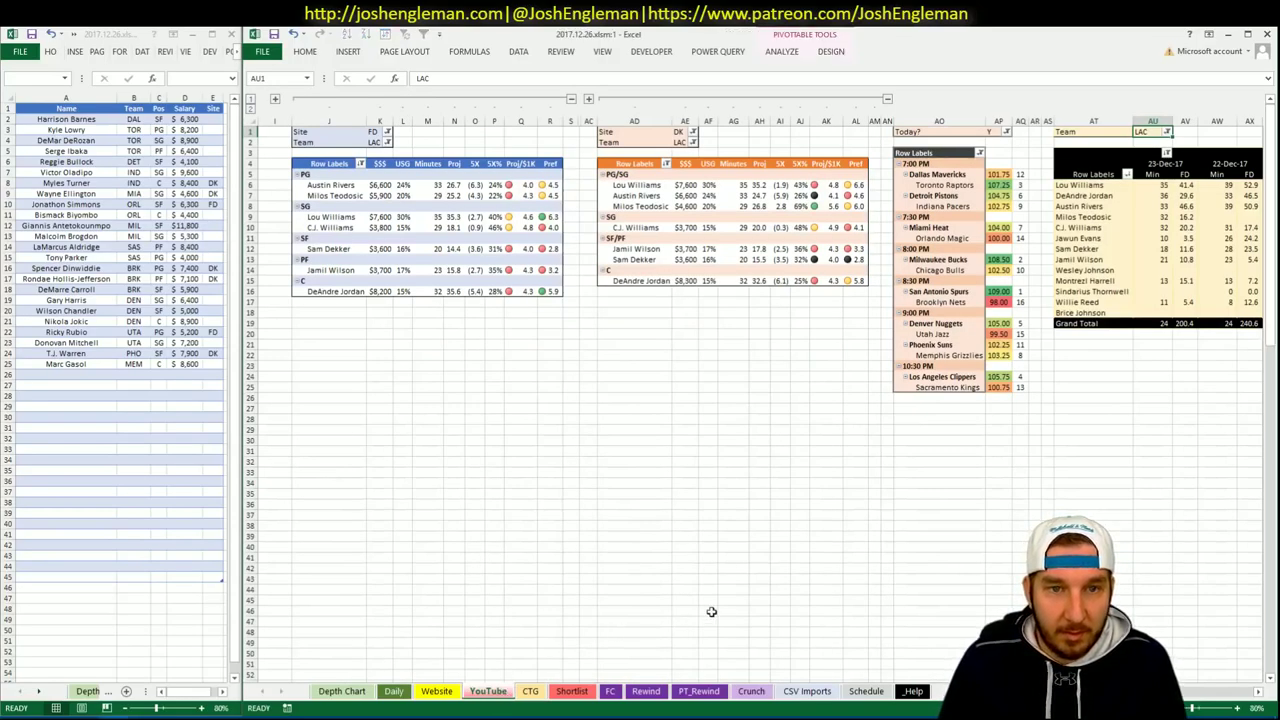
left_click(1257, 692)
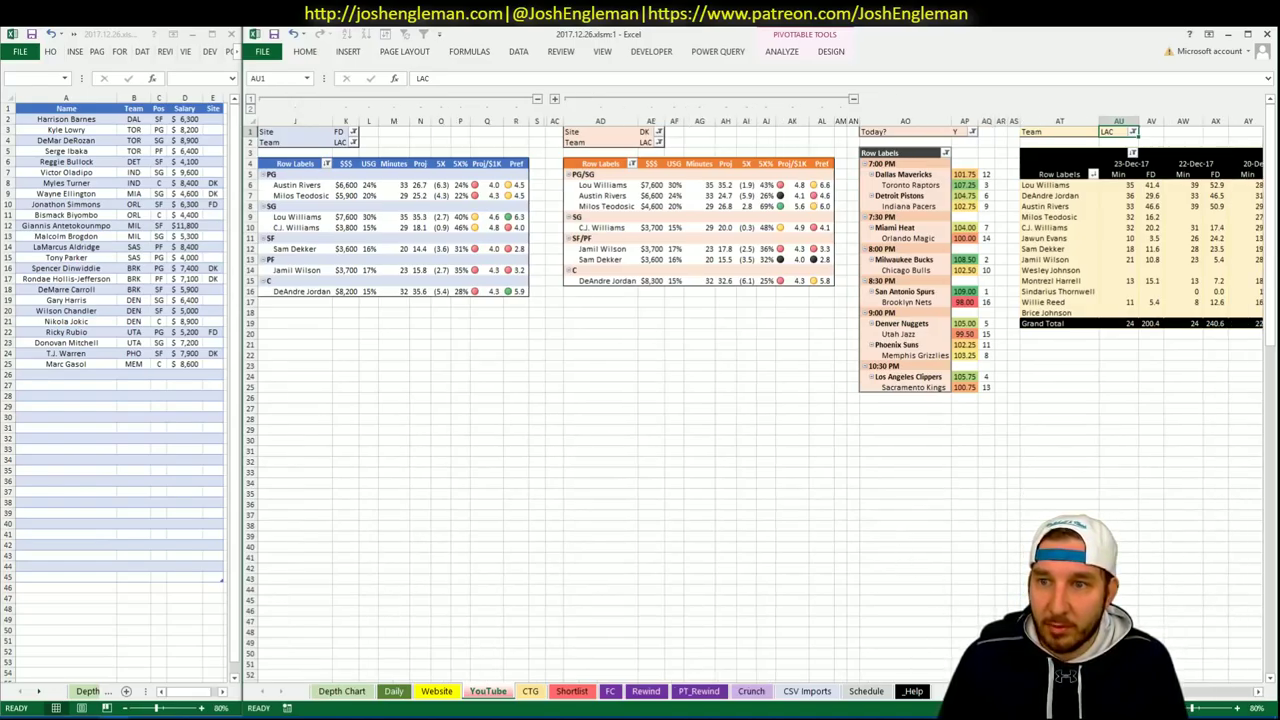
scroll(760, 400, "right", 3)
scroll(760, 400, "right", 1)
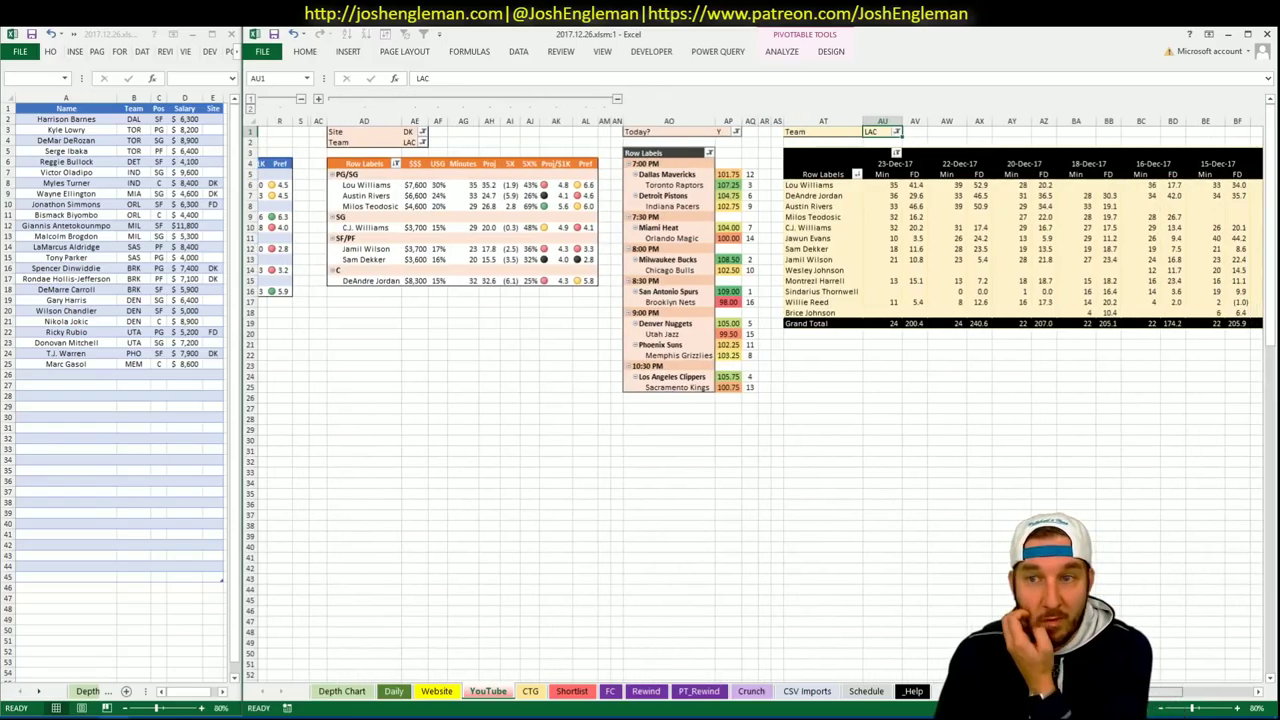
scroll(760, 400, "left", 1)
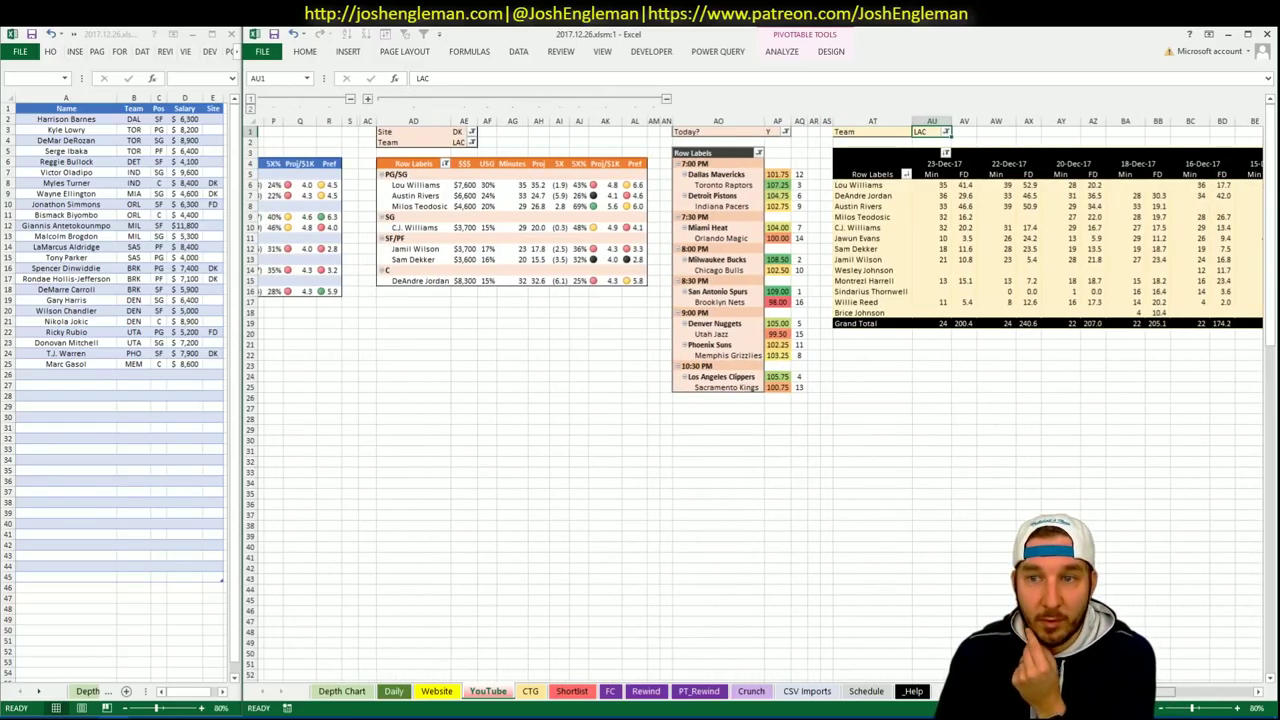
scroll(760, 400, "left", 2)
scroll(760, 400, "left", 1)
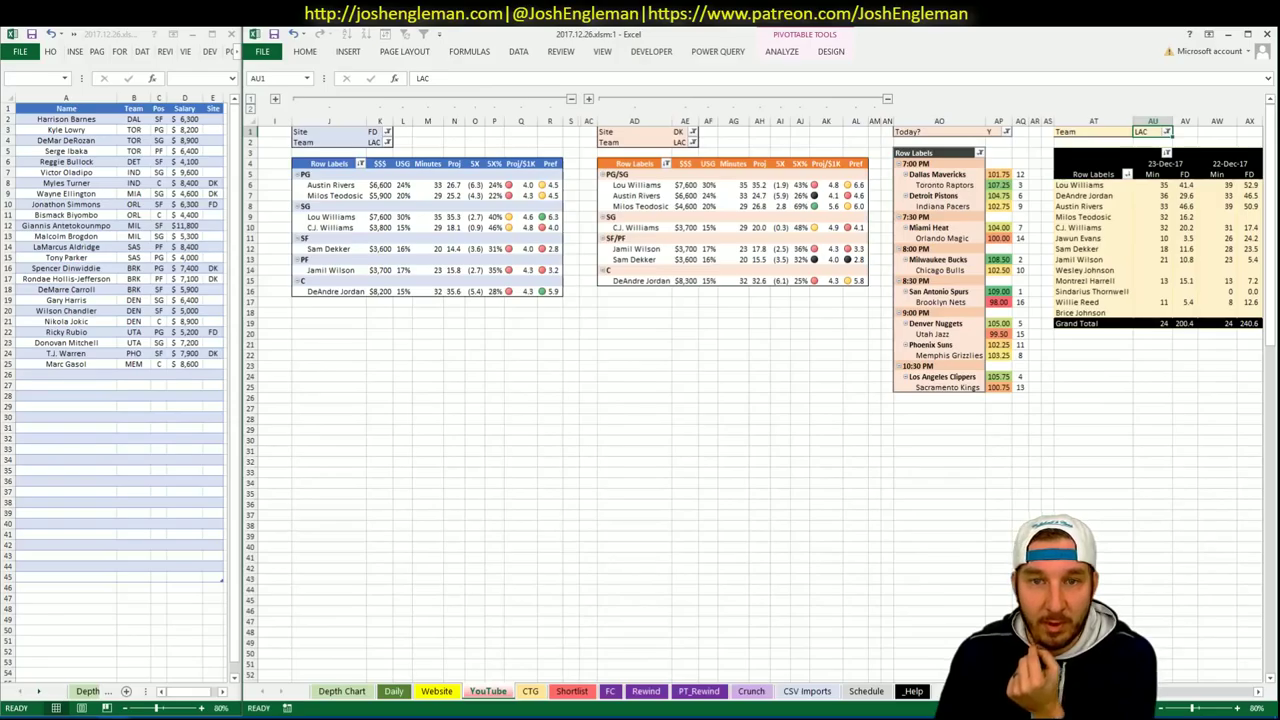
Add Austin Rivers and Lou Williams to the shortlist in rows 26 and 27.
left_click(78, 373)
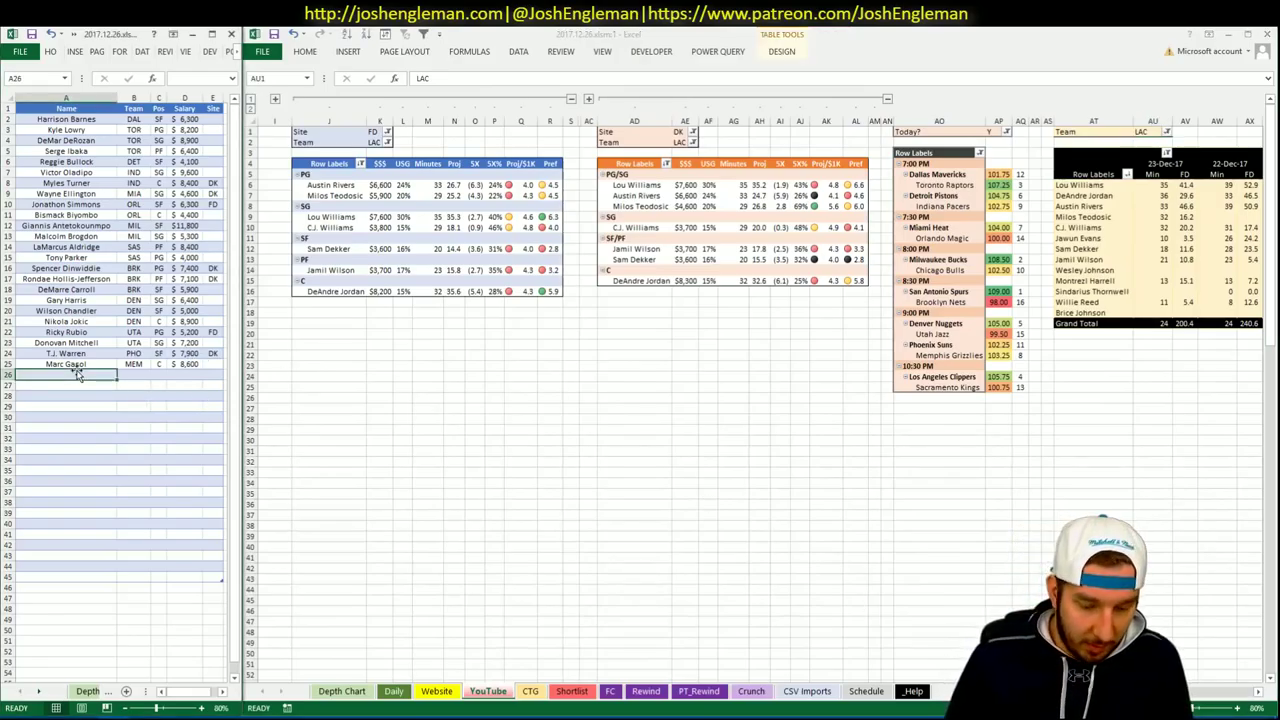
type("Ausyin")
type("in R")
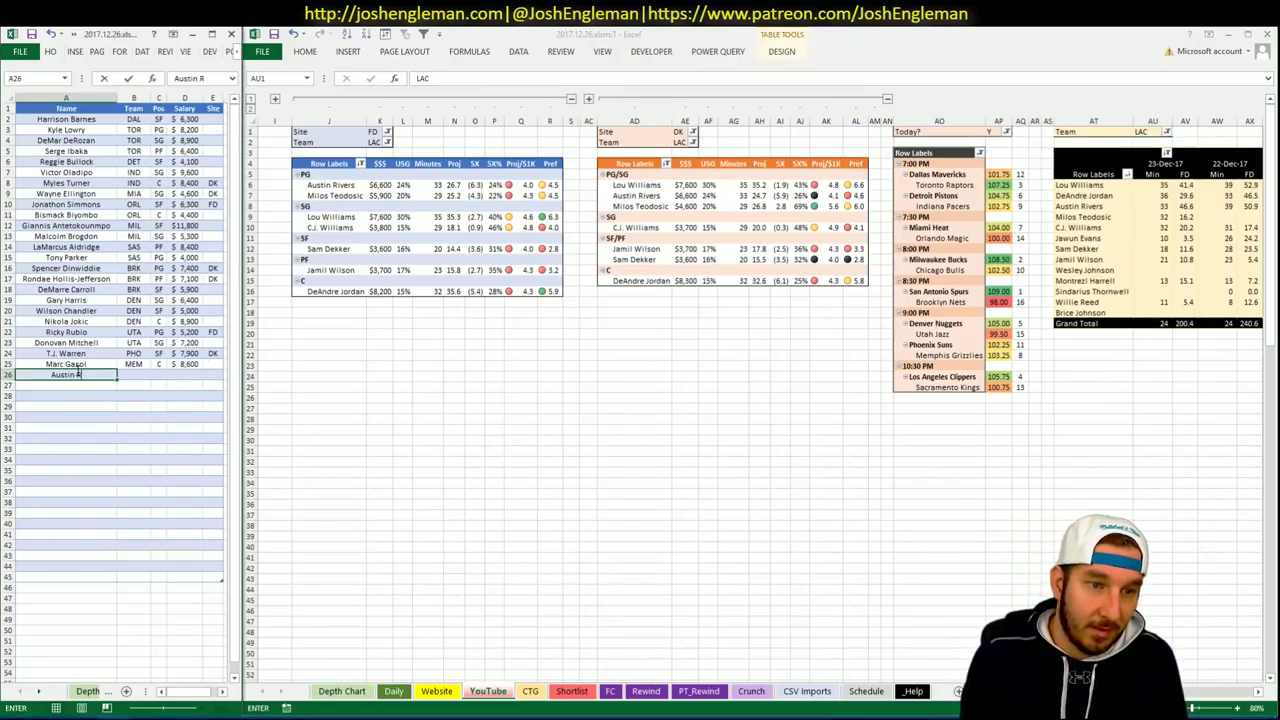
type("ivers")
key("Return")
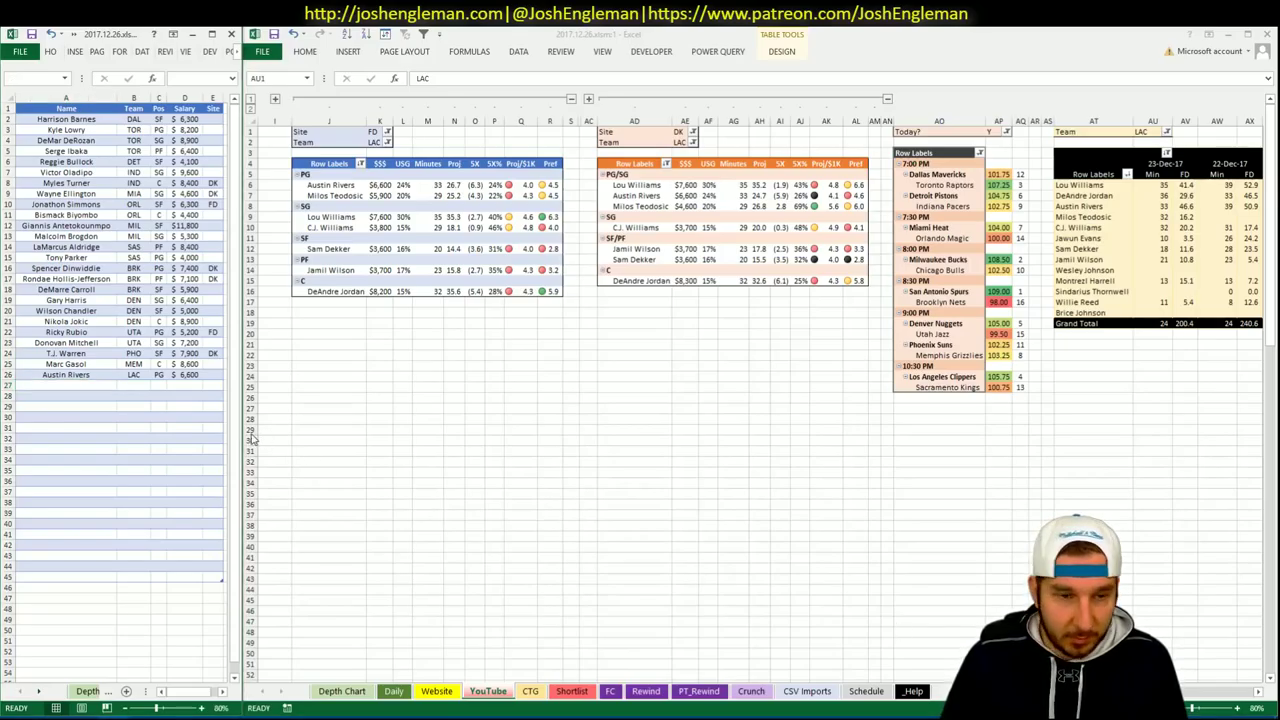
left_click(71, 385)
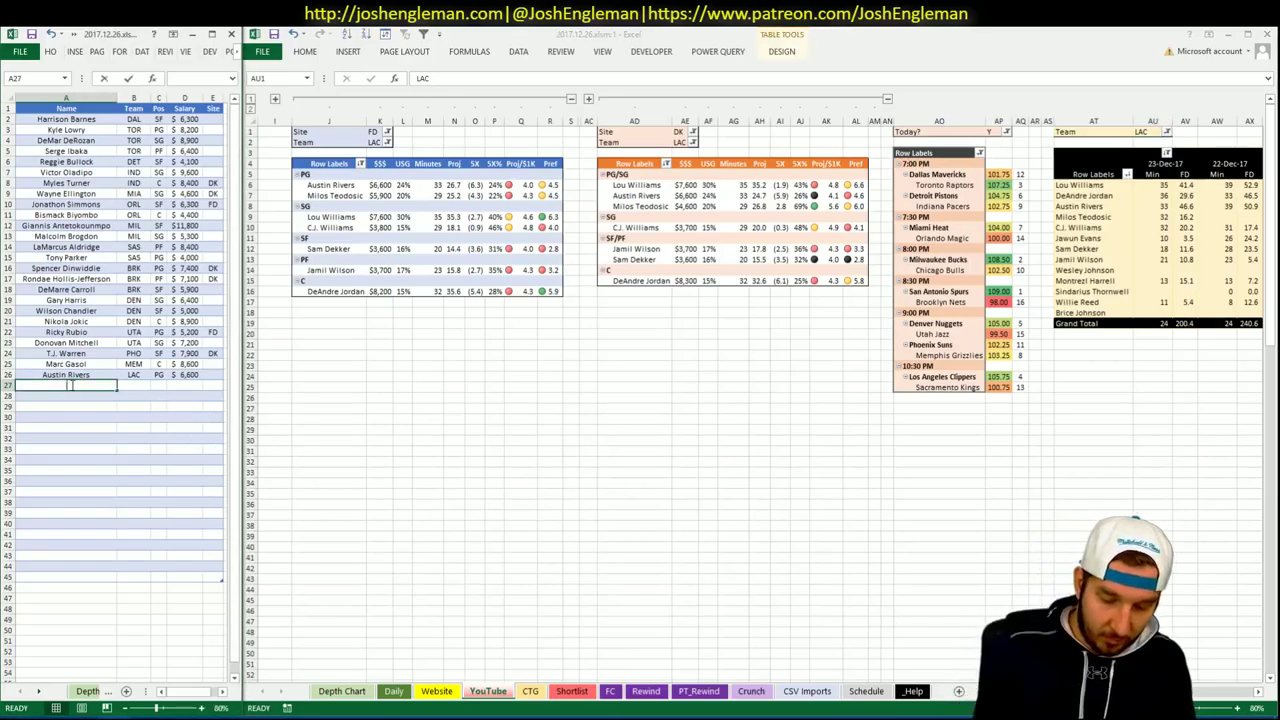
type("Lou Williams")
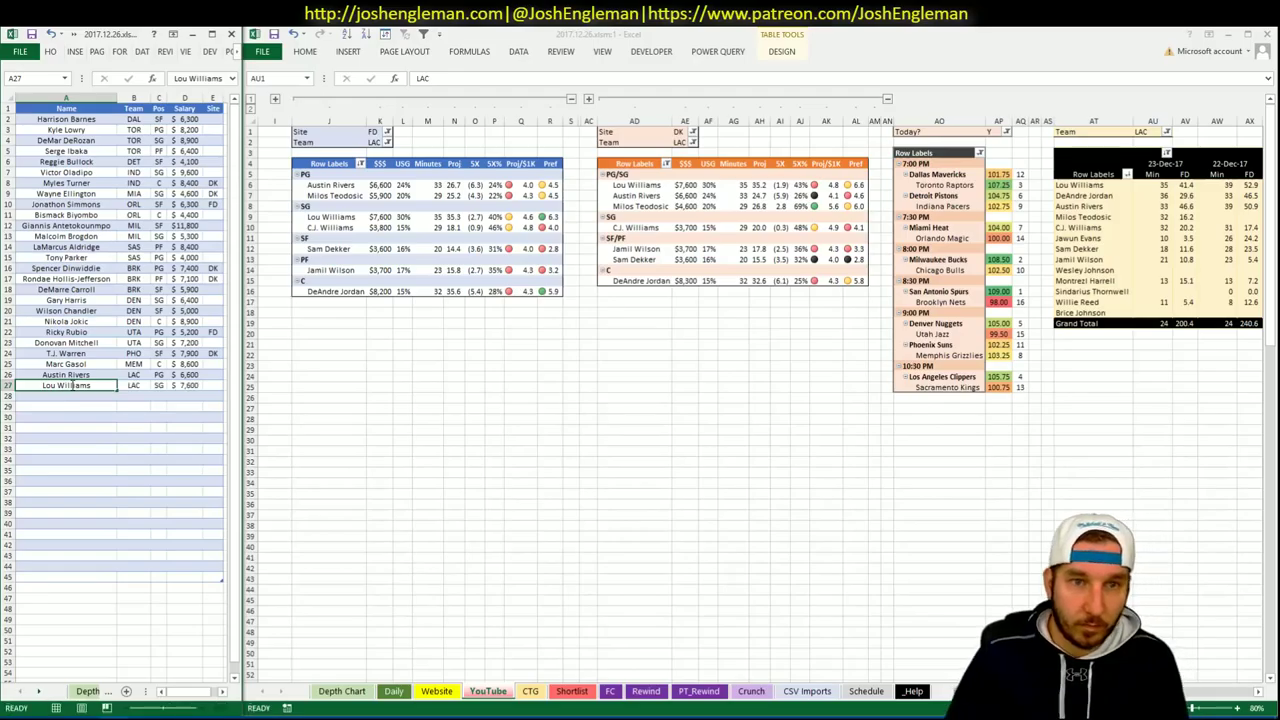
key("Return")
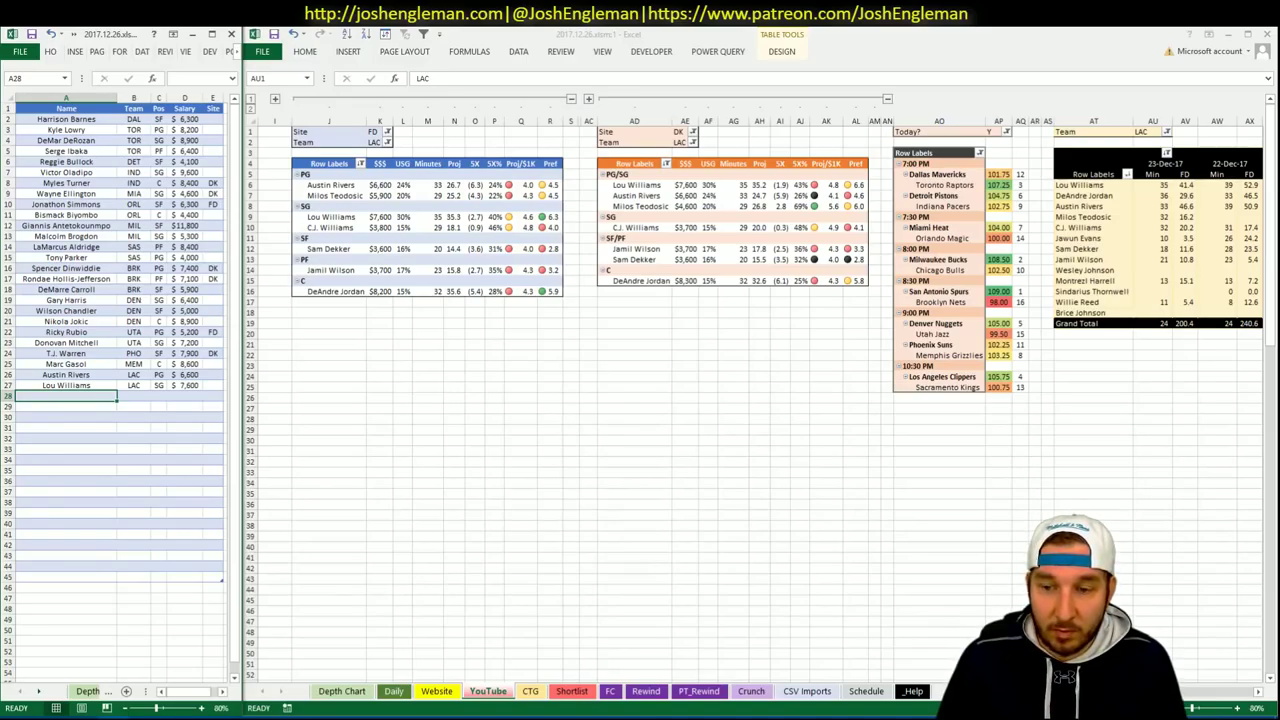
Check the Clippers' game logs again and add Milos Teodosic to the shortlist in row 28.
scroll(760, 400, "right", 4)
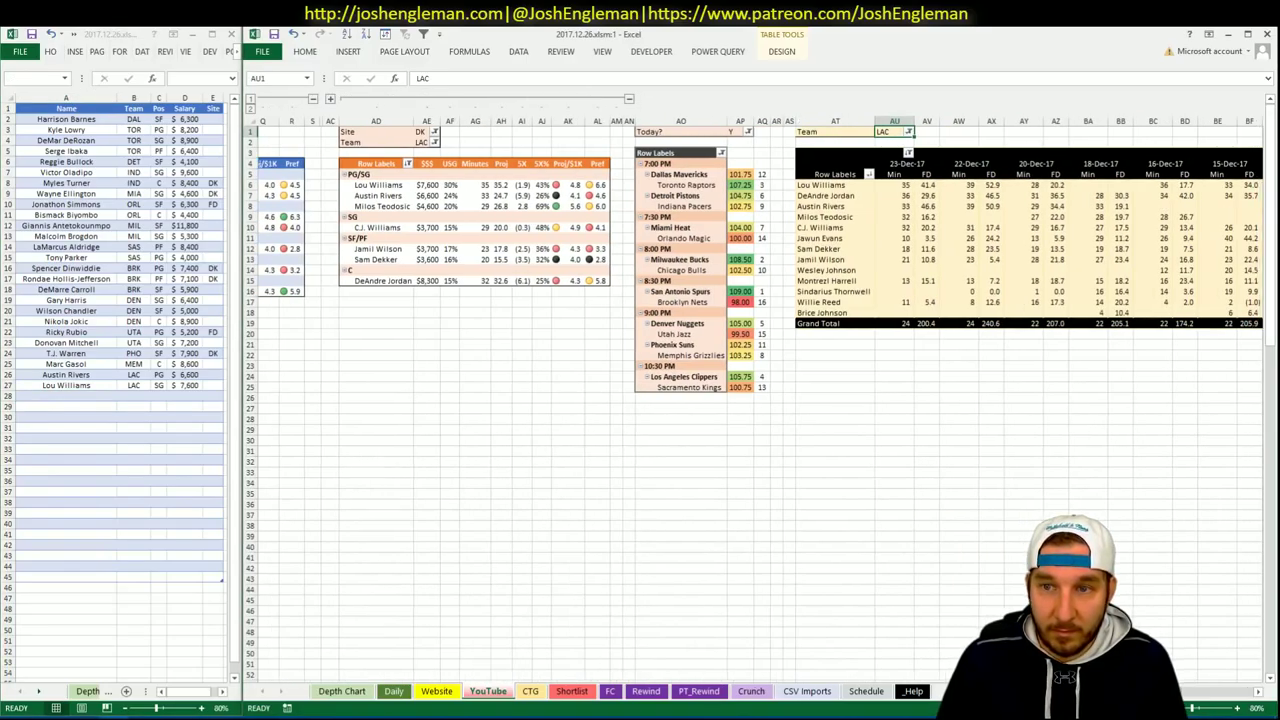
scroll(760, 400, "left", 1)
scroll(418, 288, "left", 4)
left_click(100, 396)
type("Mil")
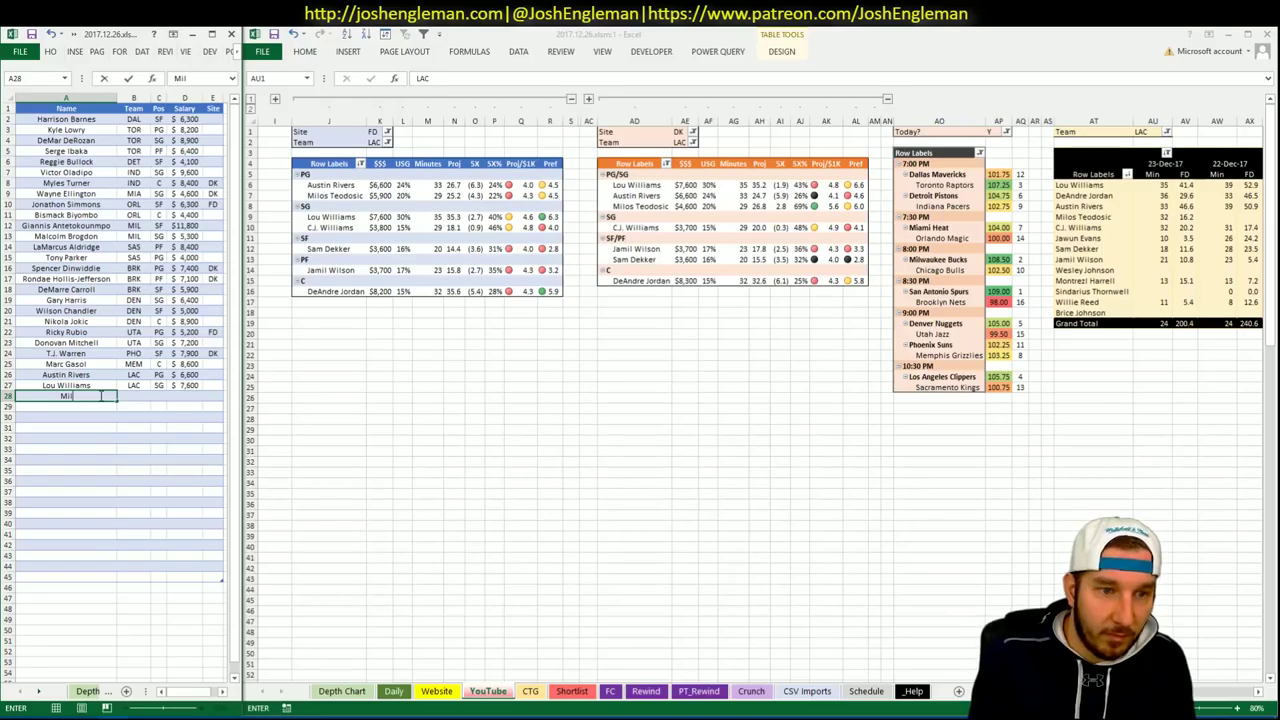
type("os Teodosic")
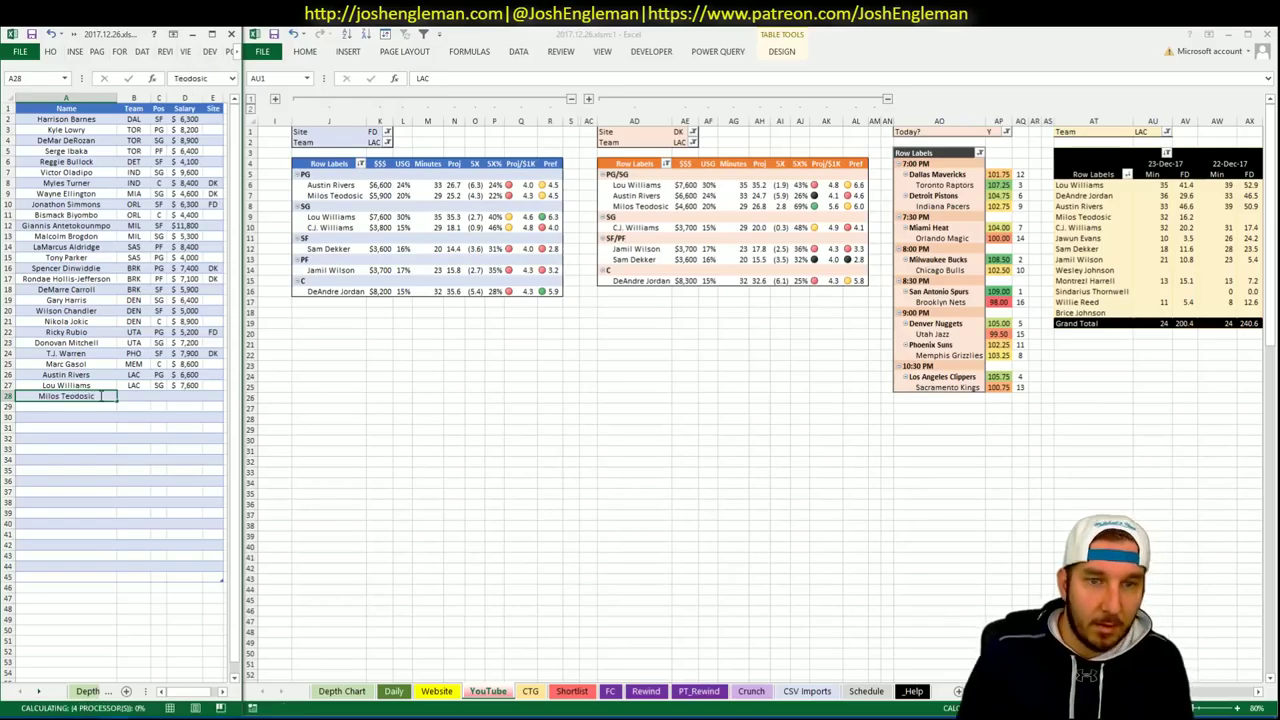
key("Return")
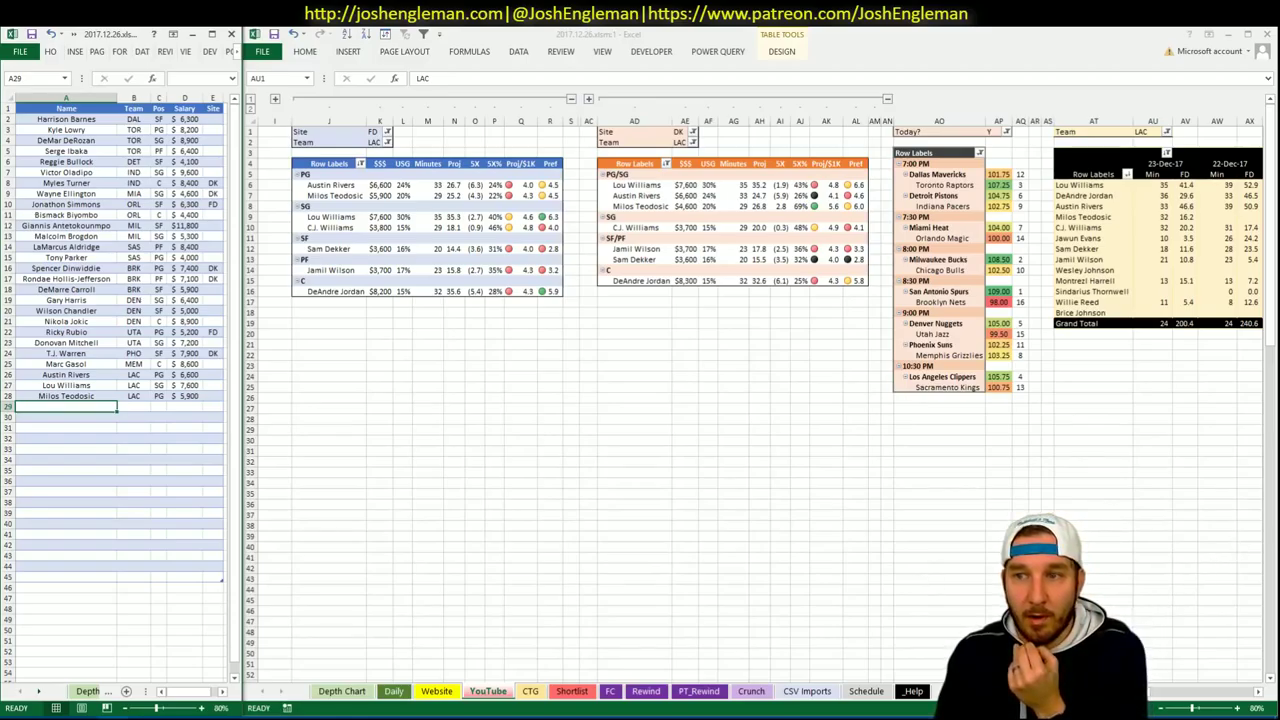
Compare the Clippers players' game-by-game and total minutes and fantasy points with their FanDuel and DraftKings projections.
scroll(760, 400, "right", 6)
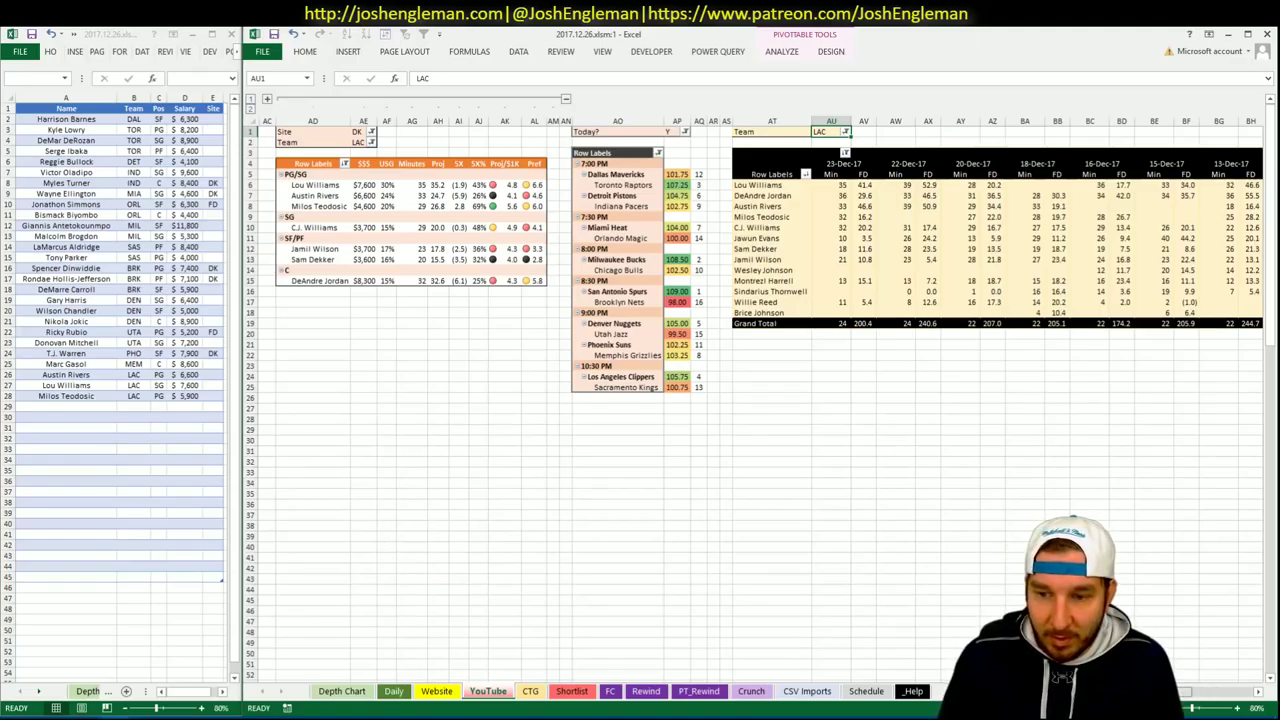
scroll(760, 400, "left", 6)
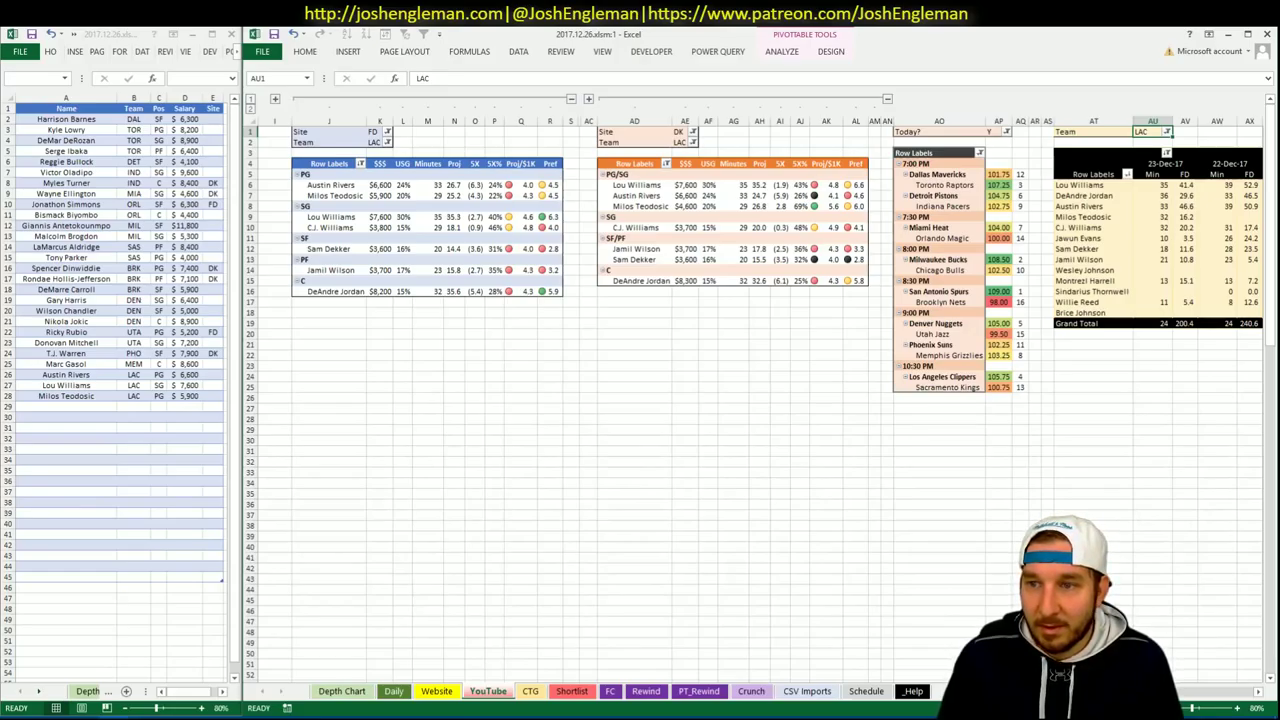
left_click(938, 589)
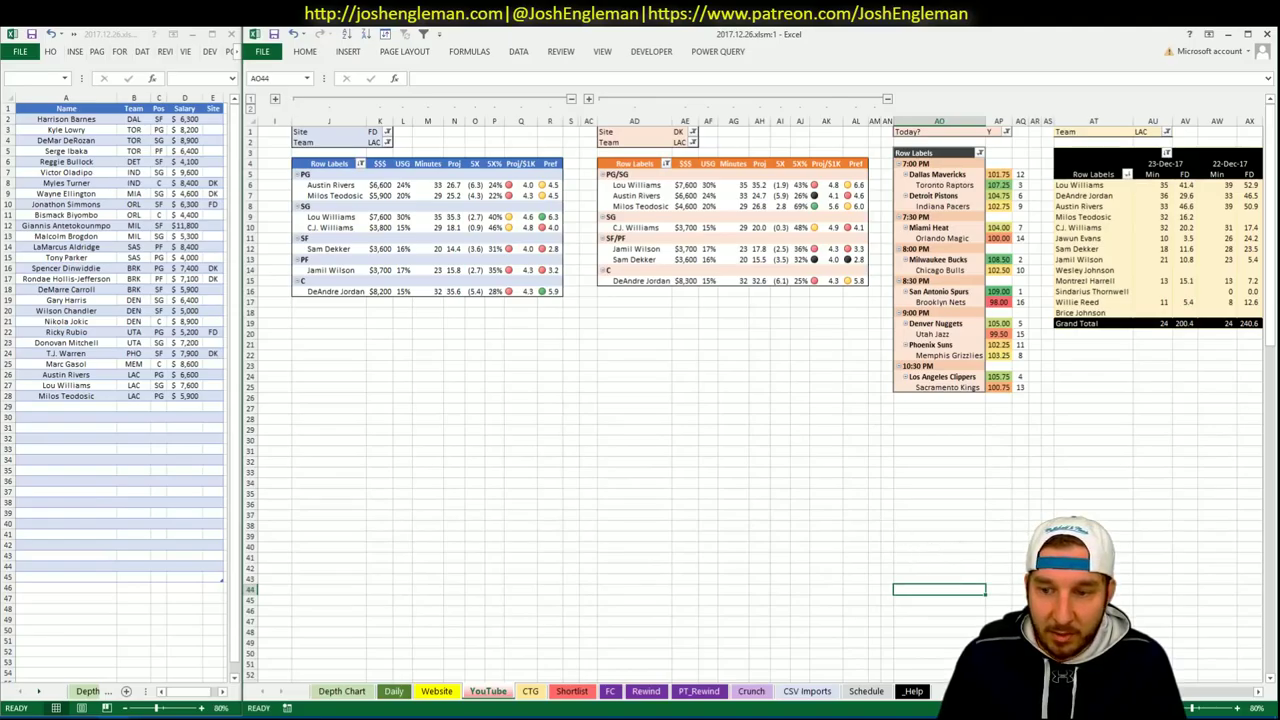
scroll(1192, 706, "right", 9)
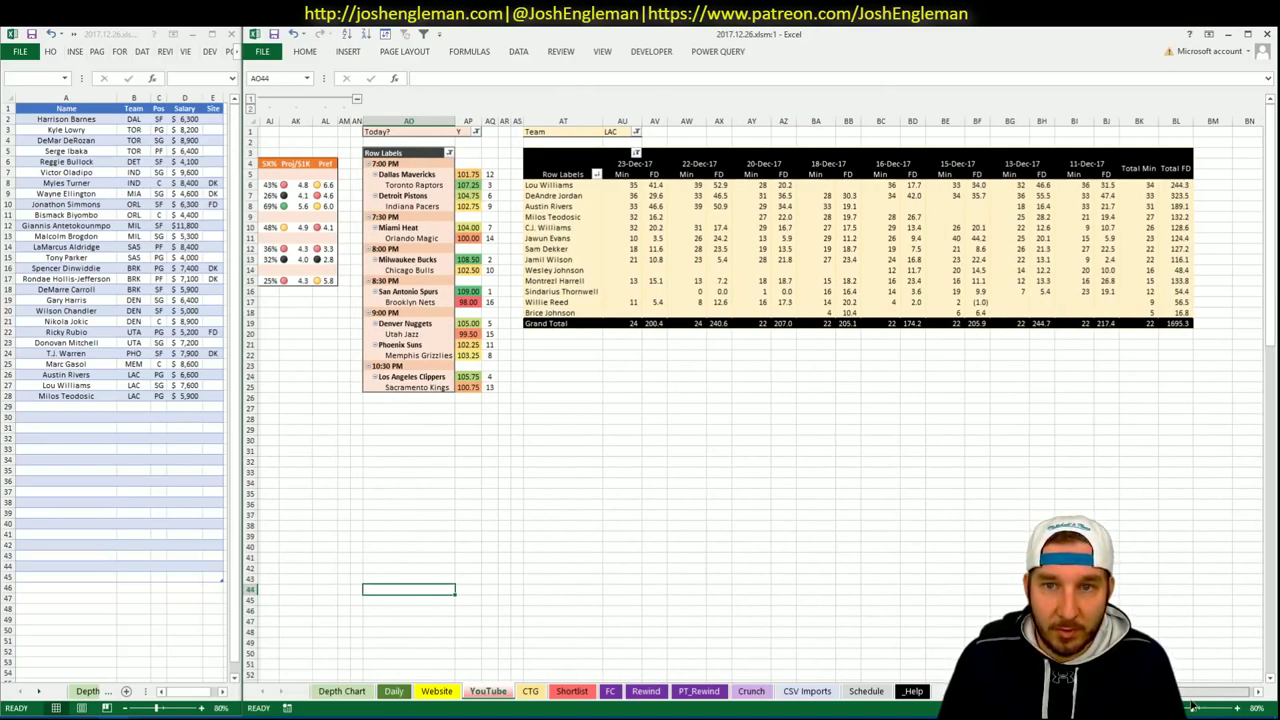
scroll(1192, 706, "left", 9)
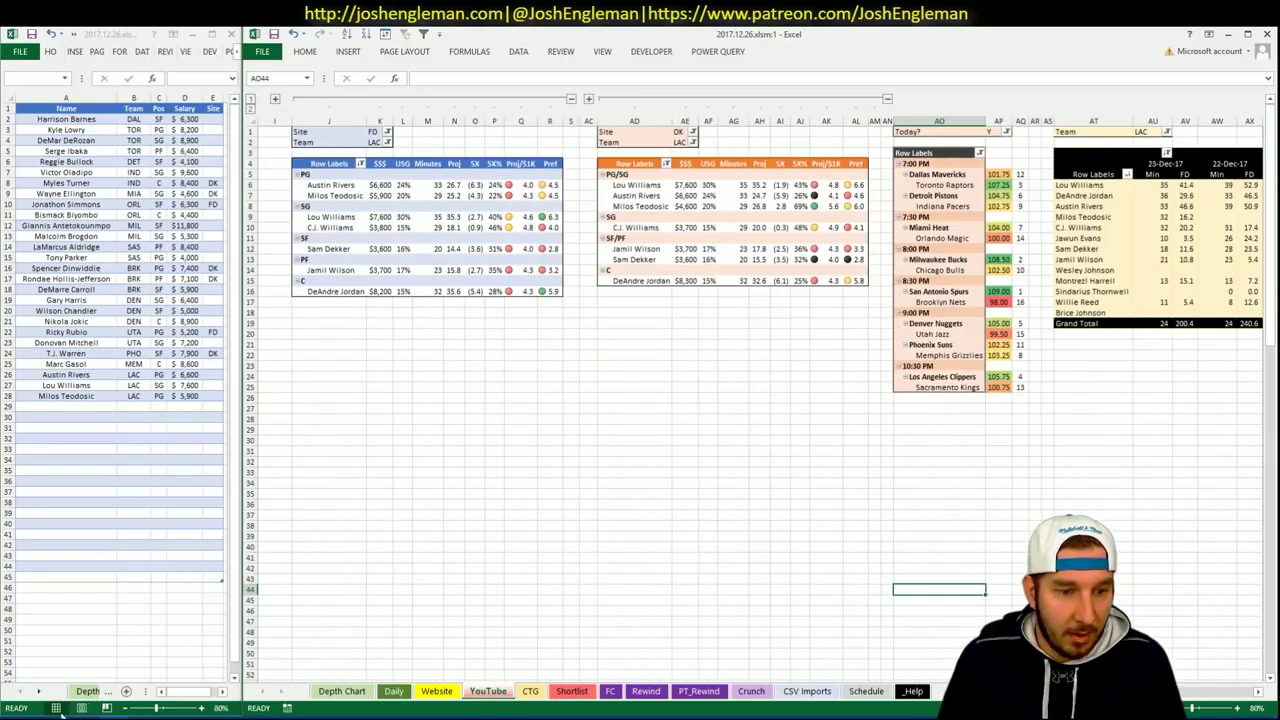
Switch back to Cleaning the Glass in the browser and open the league's Four Factors summary.
key("alt+Tab")
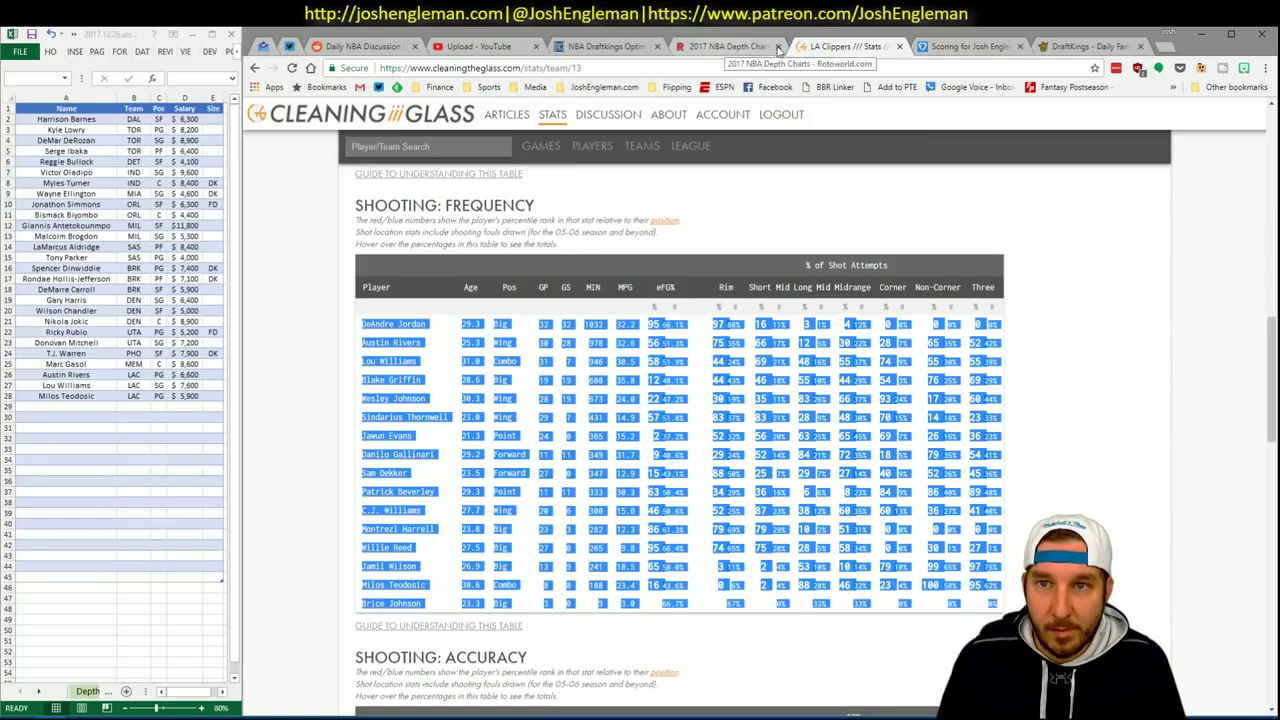
mouse_move(691, 150)
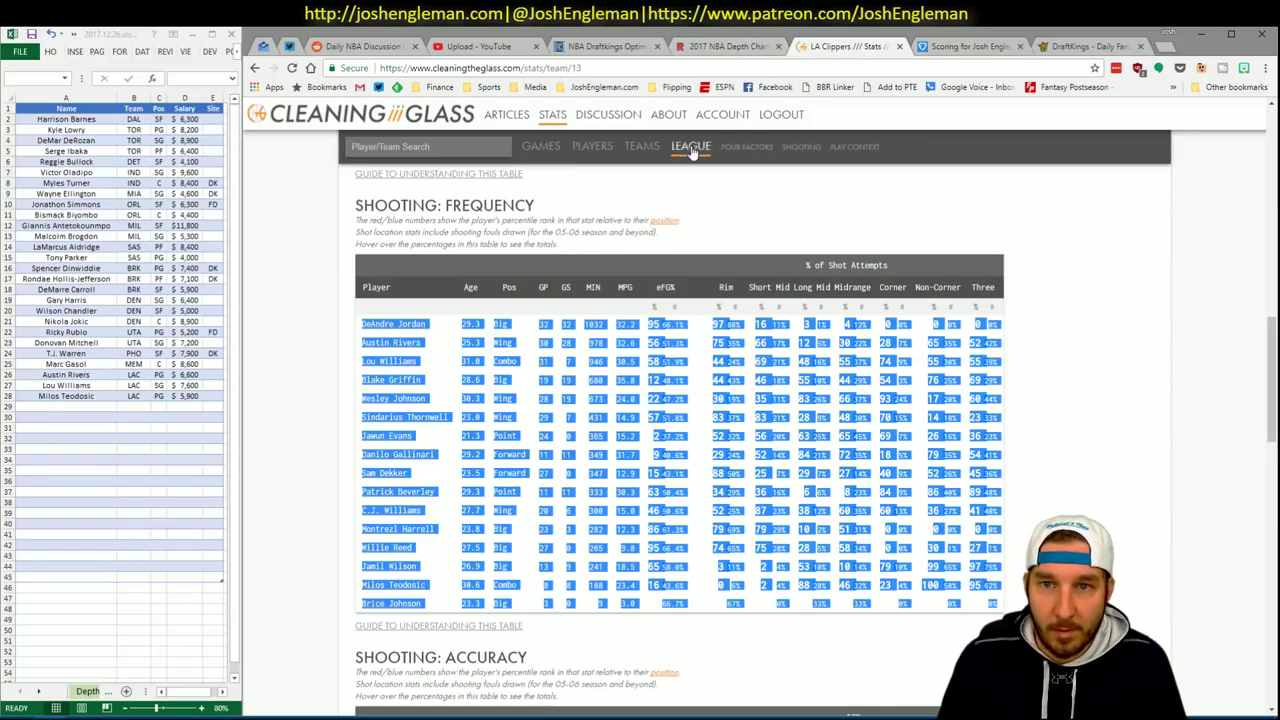
left_click(750, 150)
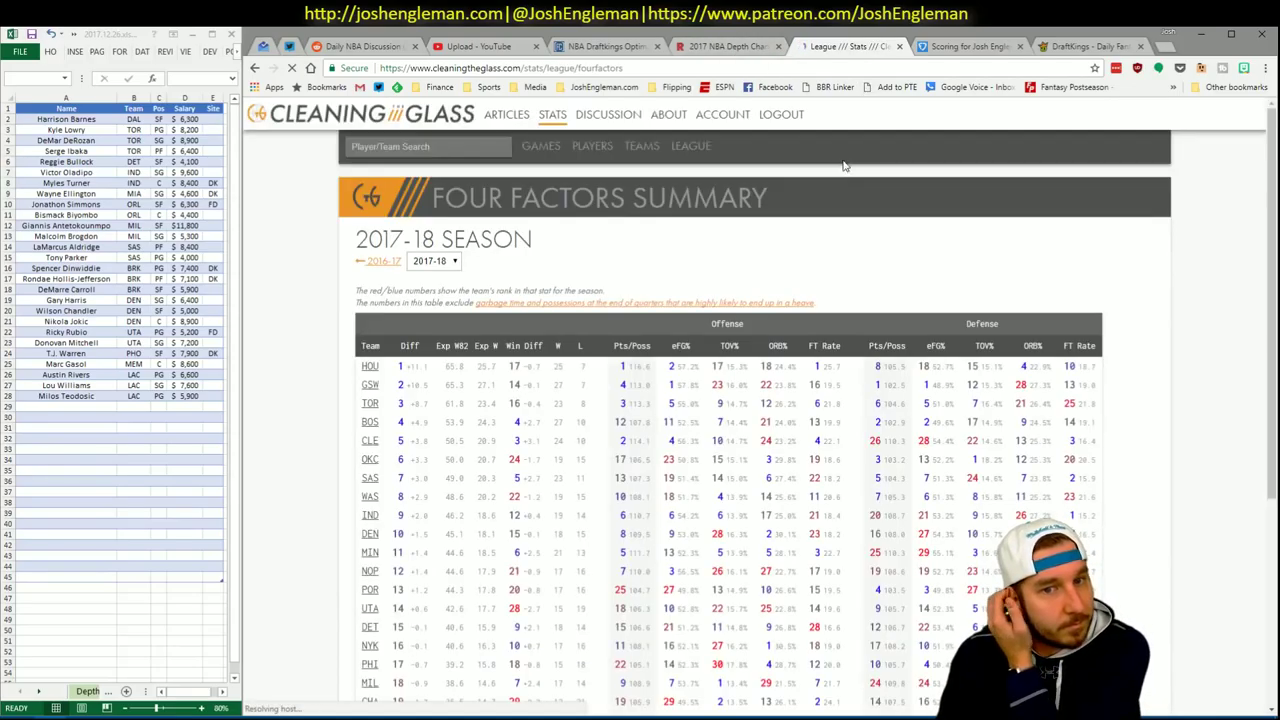
Review the team rankings in the league's 2017-18 Four Factors summary, from the best team to the worst.
scroll(708, 243, "down", 2)
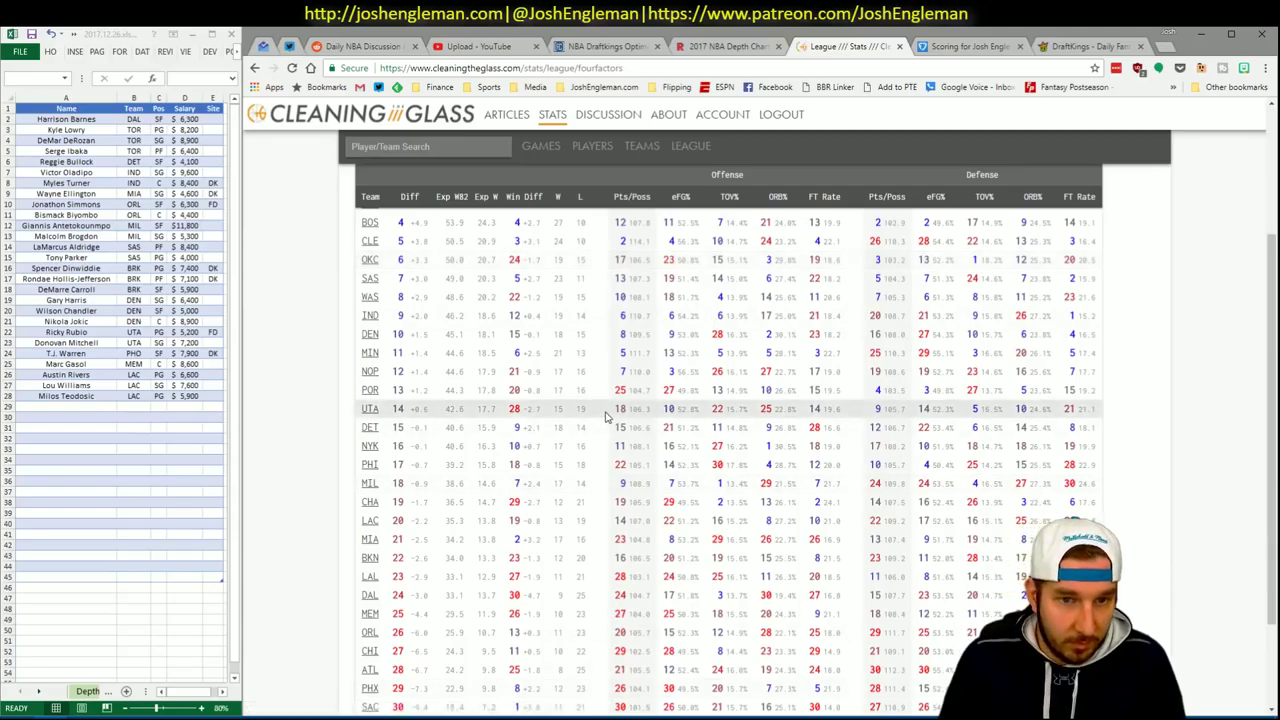
scroll(605, 416, "down", 2)
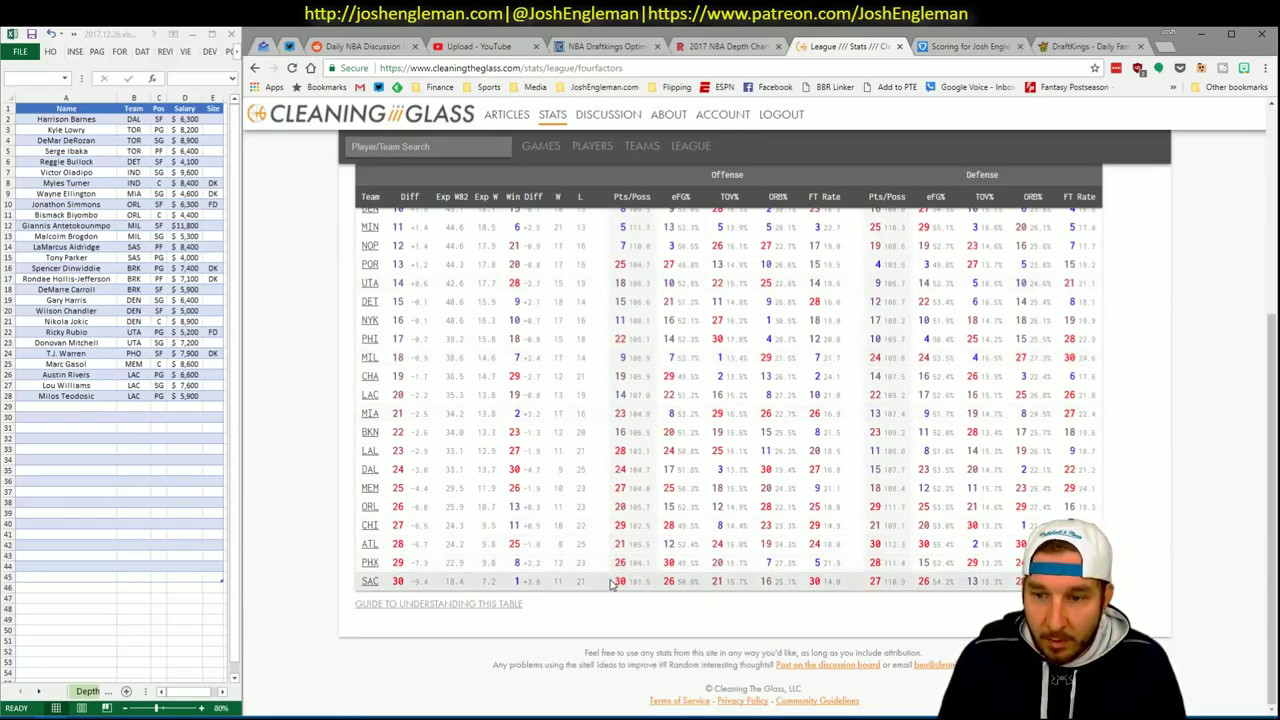
scroll(603, 300, "up", 4)
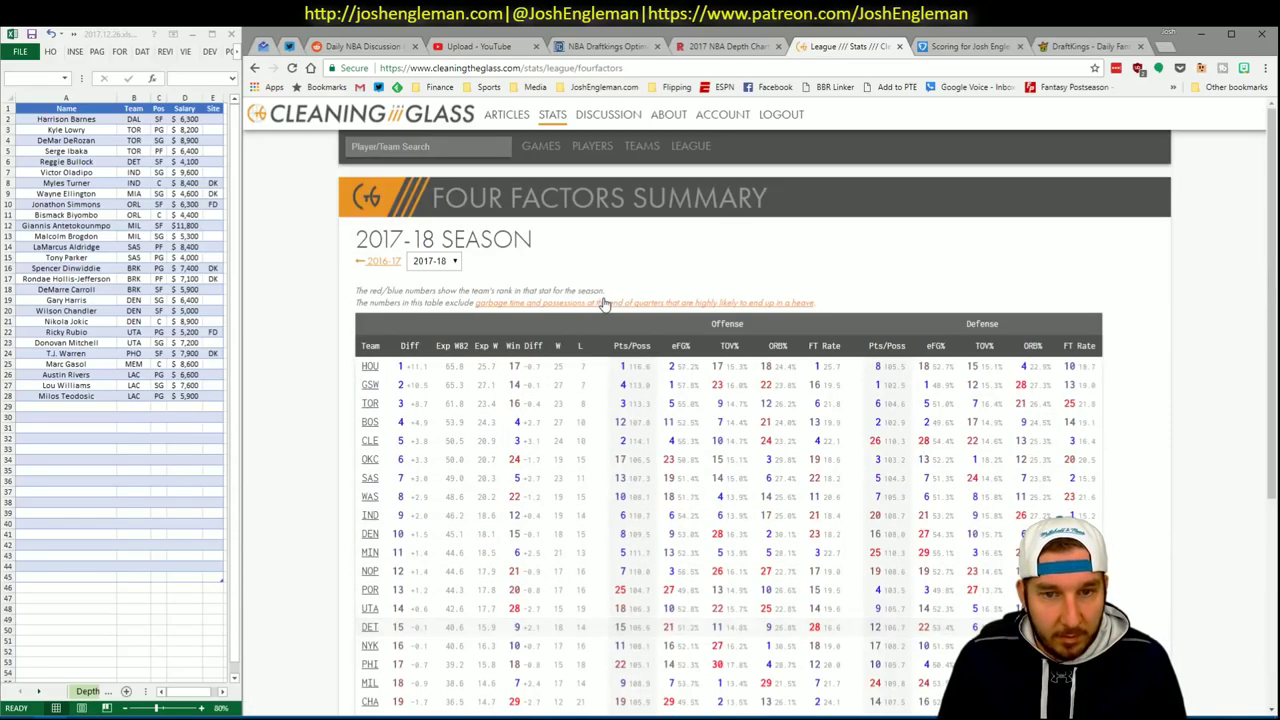
Switch back to the Excel workbook and filter both the FanDuel and DraftKings projection tables to team SAC.
key("alt+Tab")
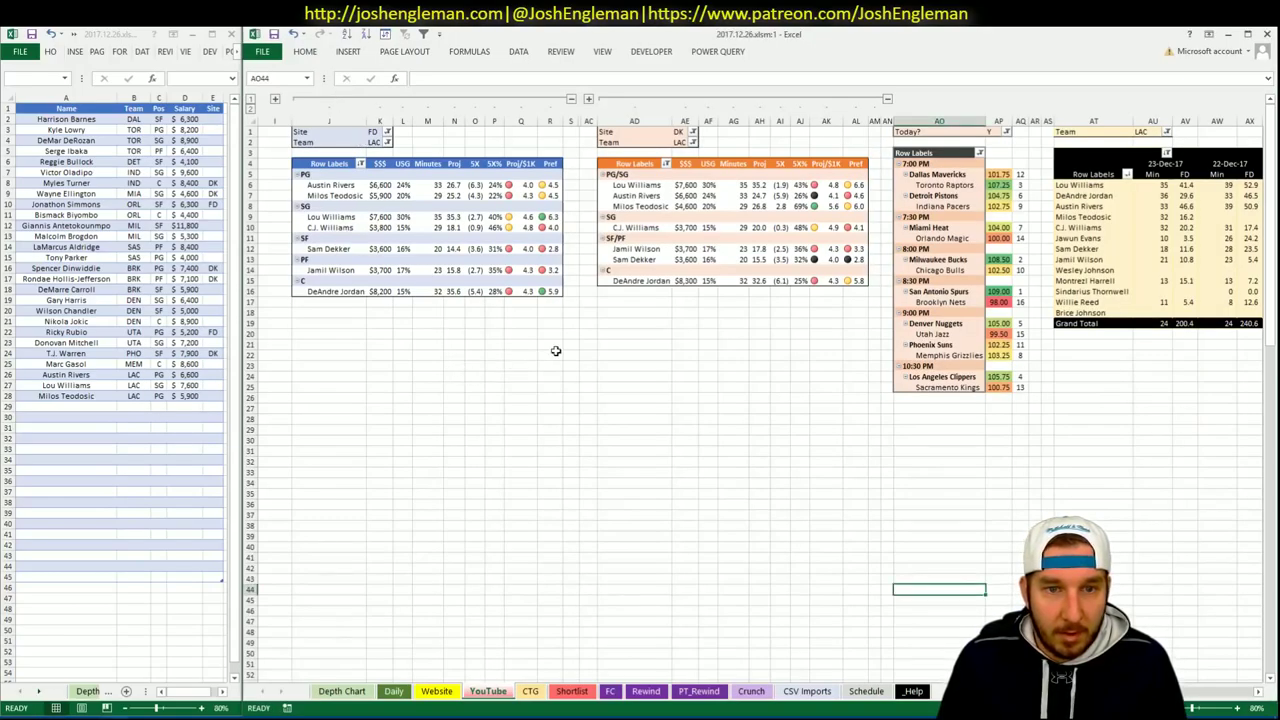
left_click(752, 325)
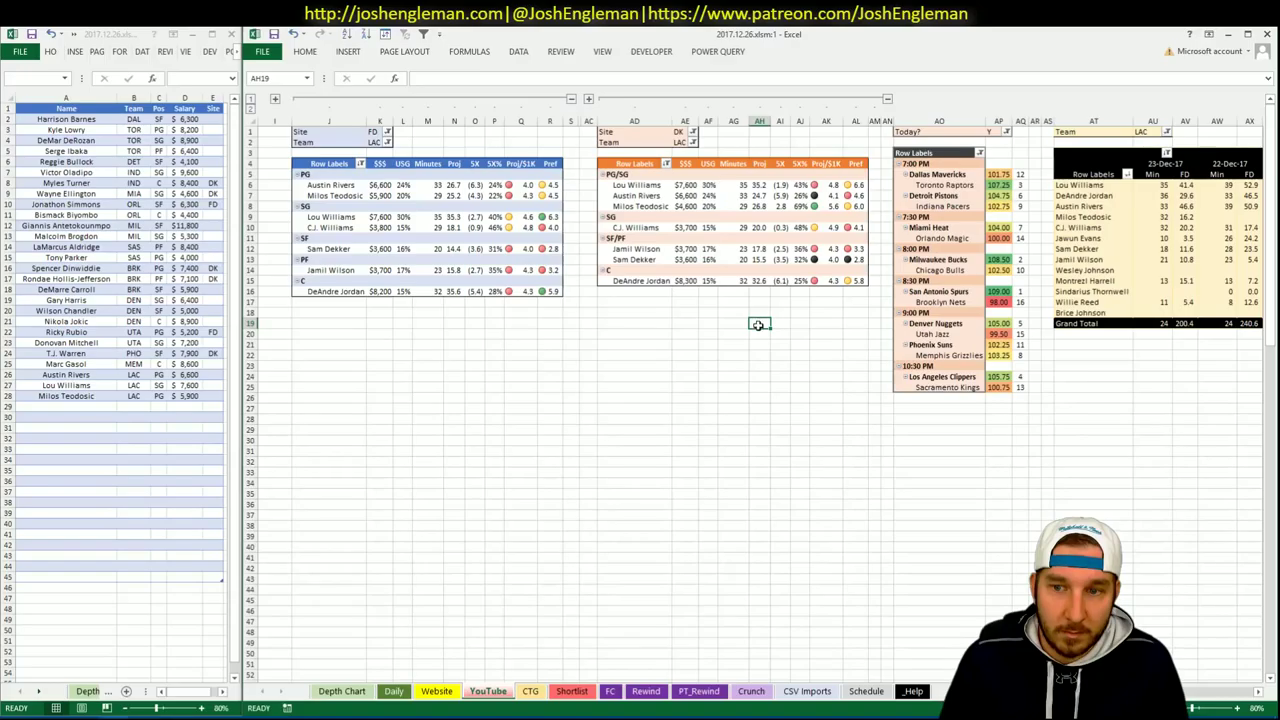
left_click(370, 142)
type("SA")
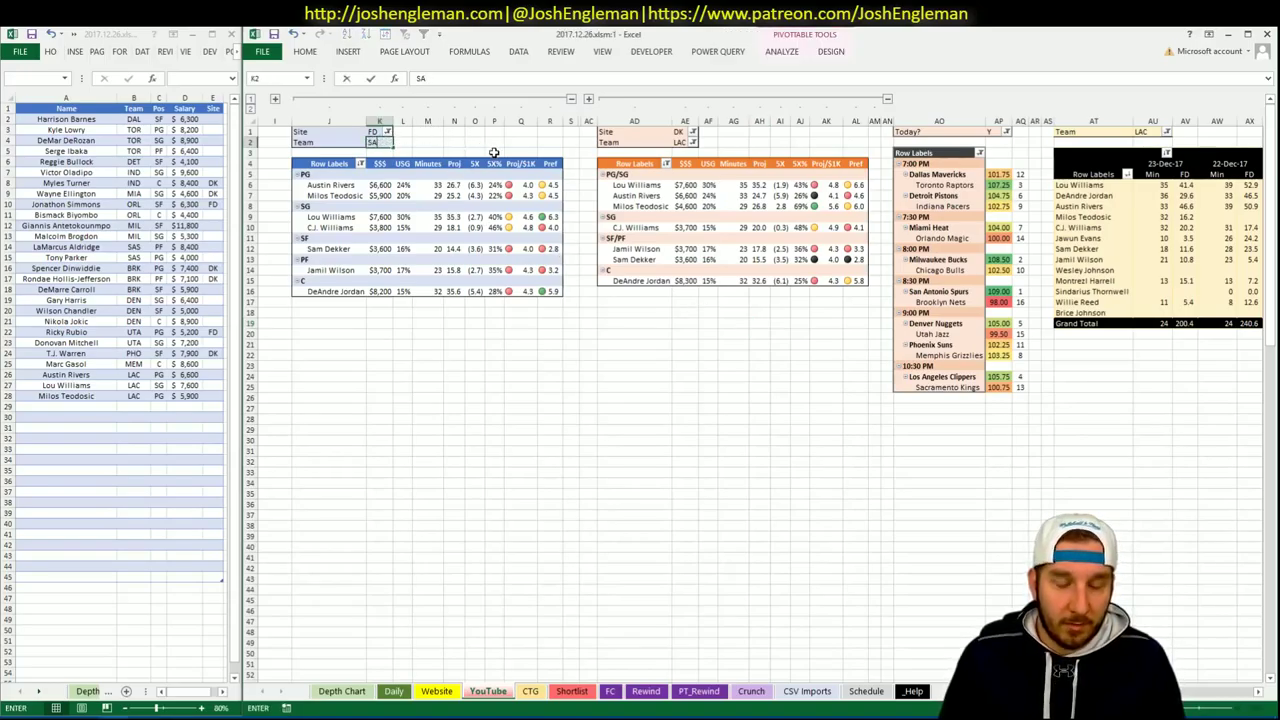
type("C")
key("Tab")
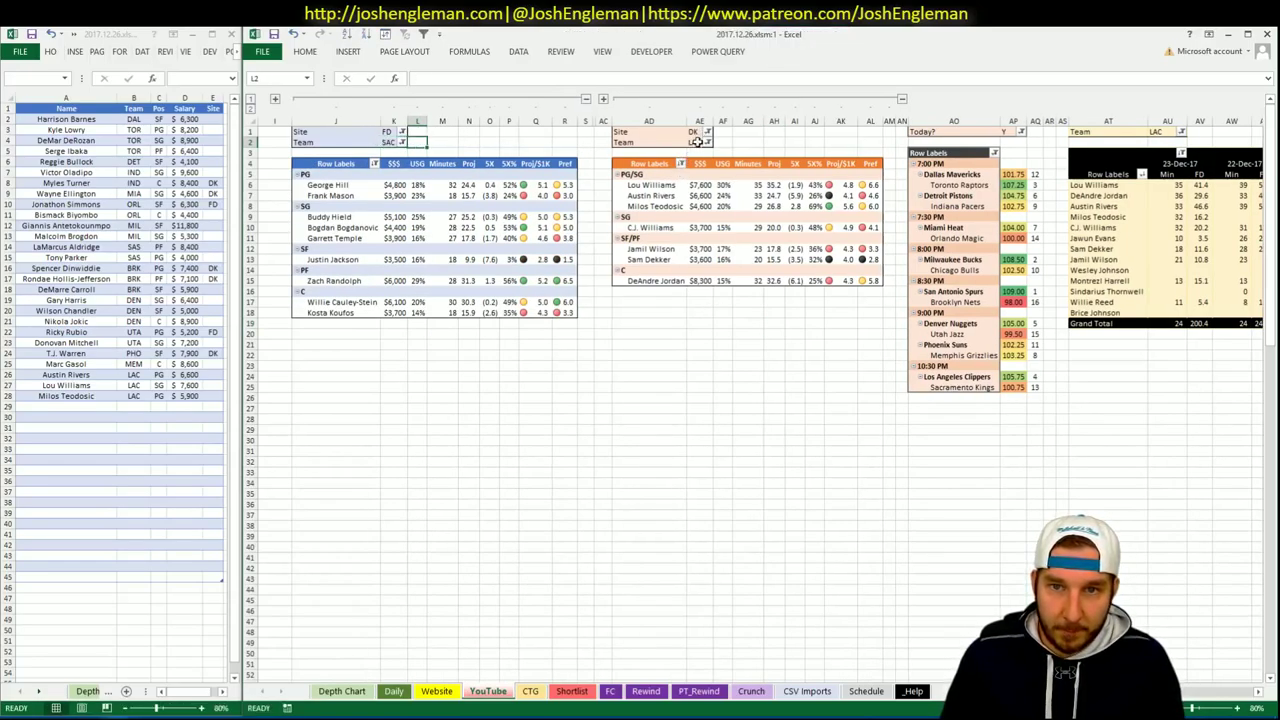
left_click(696, 142)
type("SAC")
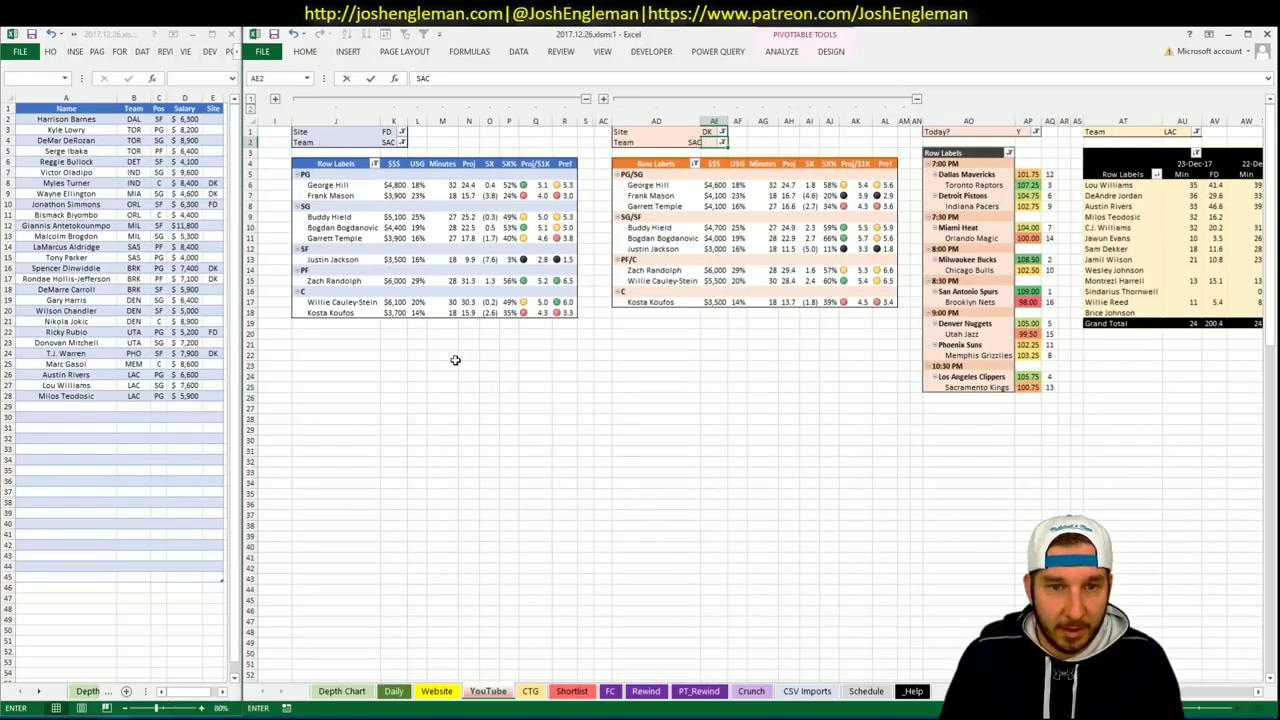
key("Tab")
Switch to Cleaning the Glass, open the Sacramento Kings team page and select all player rows of the Shooting: Frequency table.
key("alt+Tab")
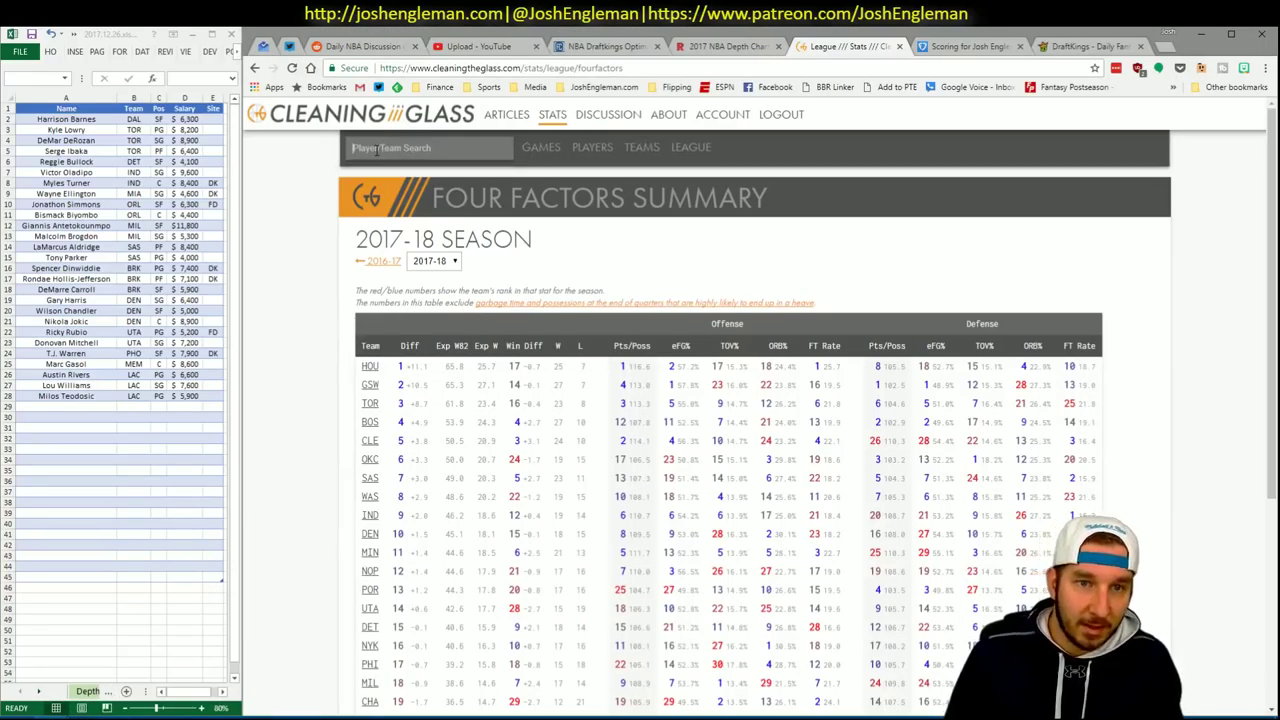
left_click(376, 148)
type("sac")
left_click(460, 172)
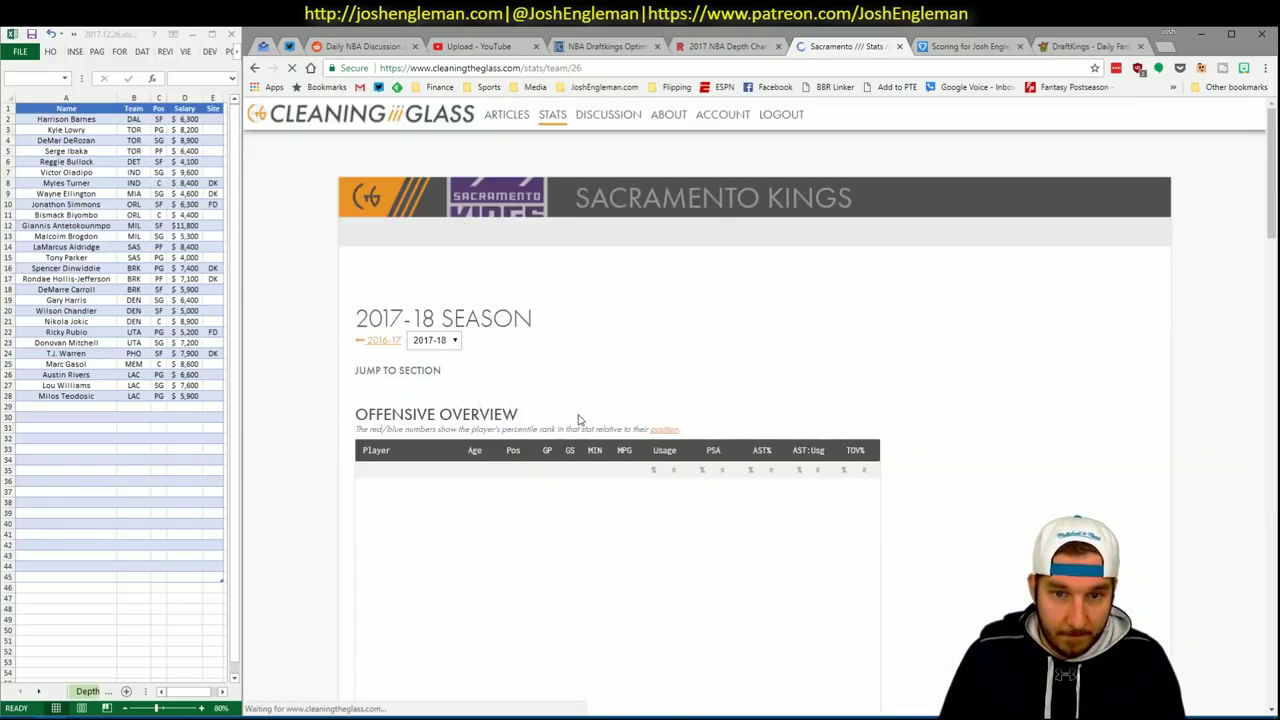
scroll(590, 400, "down", 10)
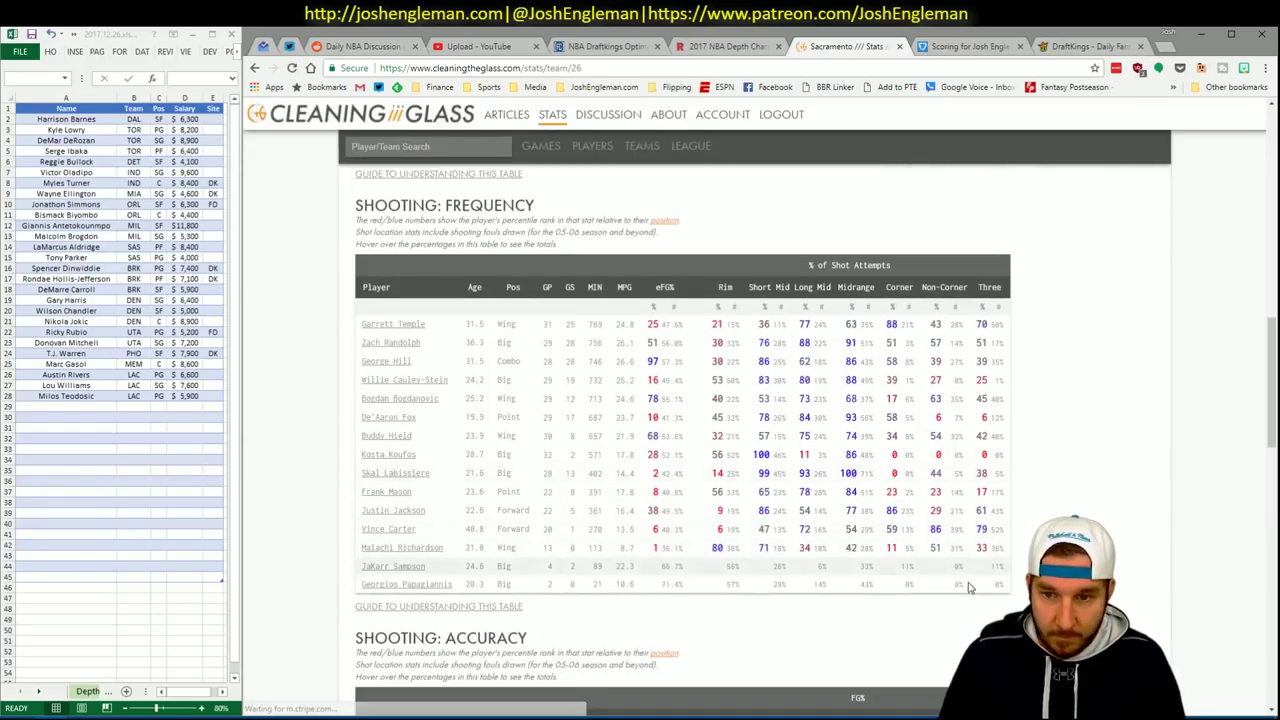
left_click_drag(975, 587, 361, 324)
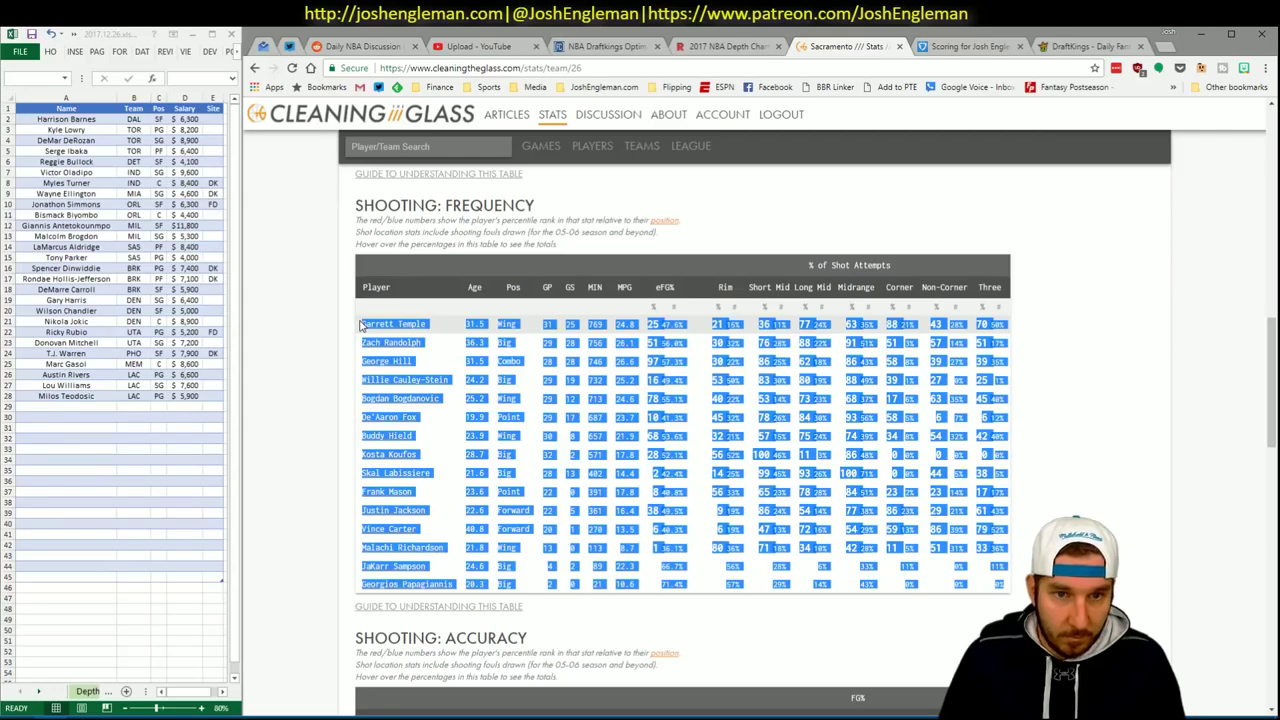
Load the Kings' shooting data into the workbook's CTG sheet and set the opponent to LAC.
key("alt+Tab")
left_click(530, 691)
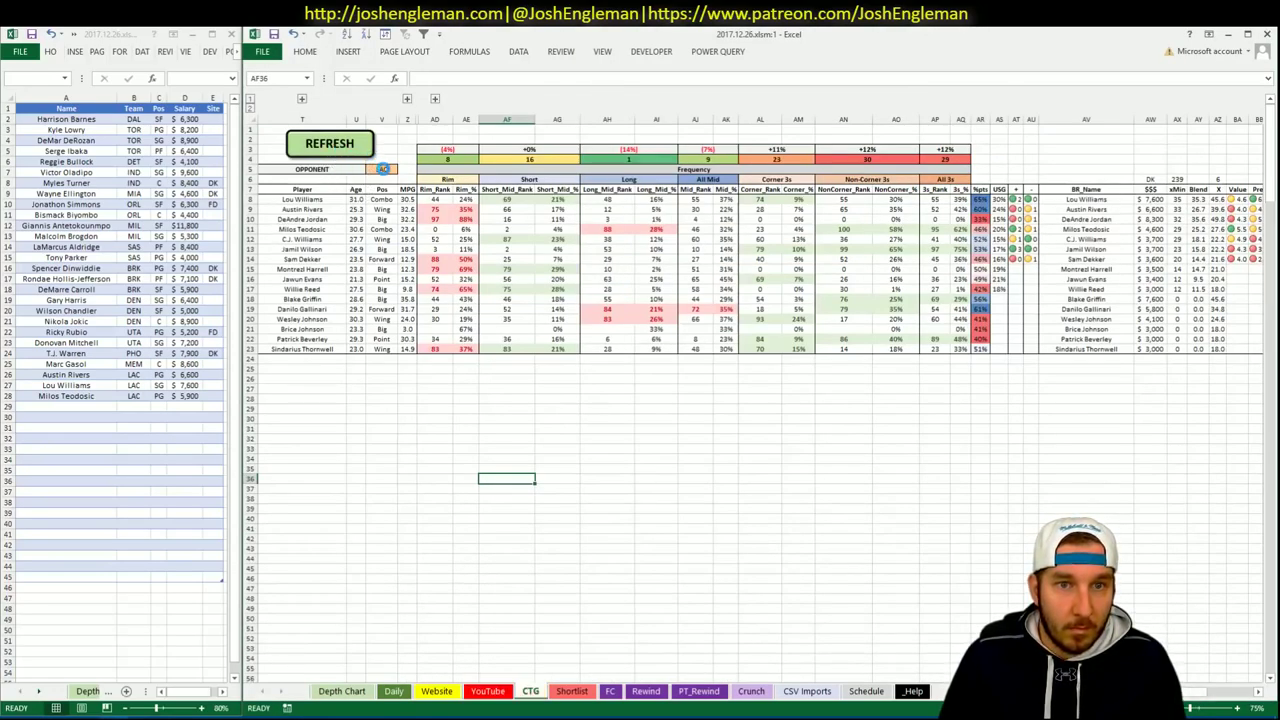
left_click(383, 169)
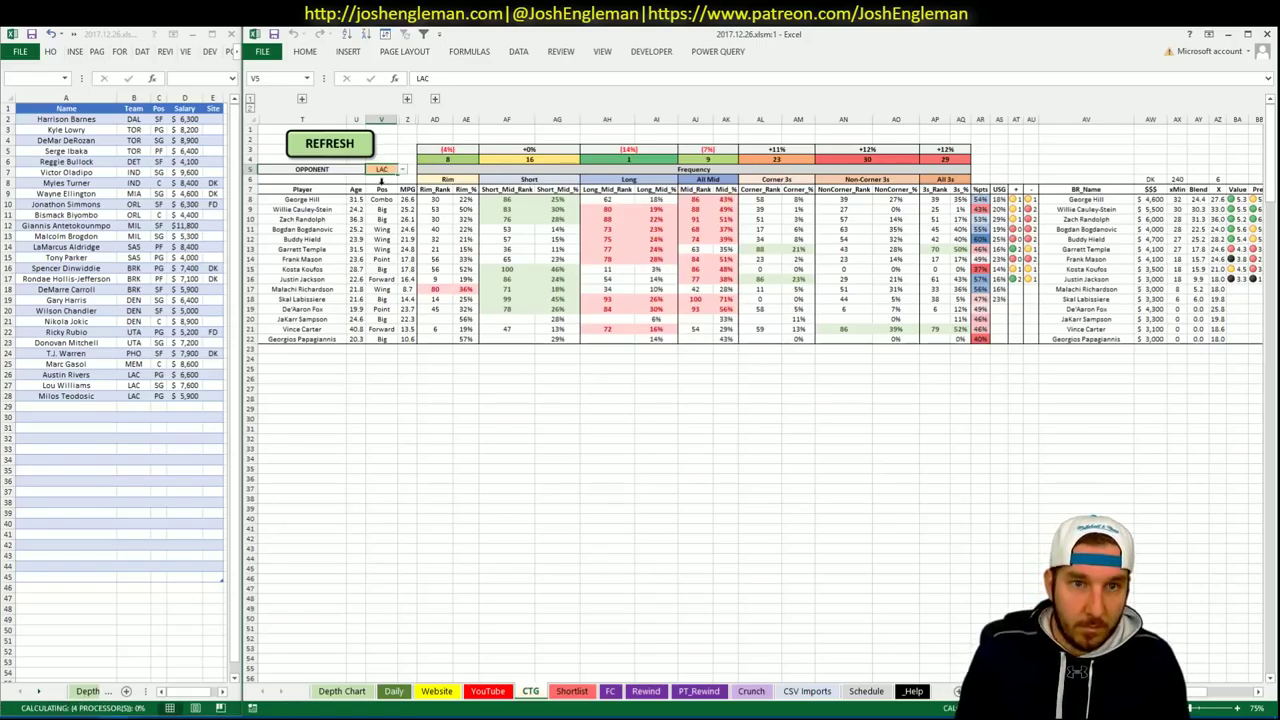
key("Return")
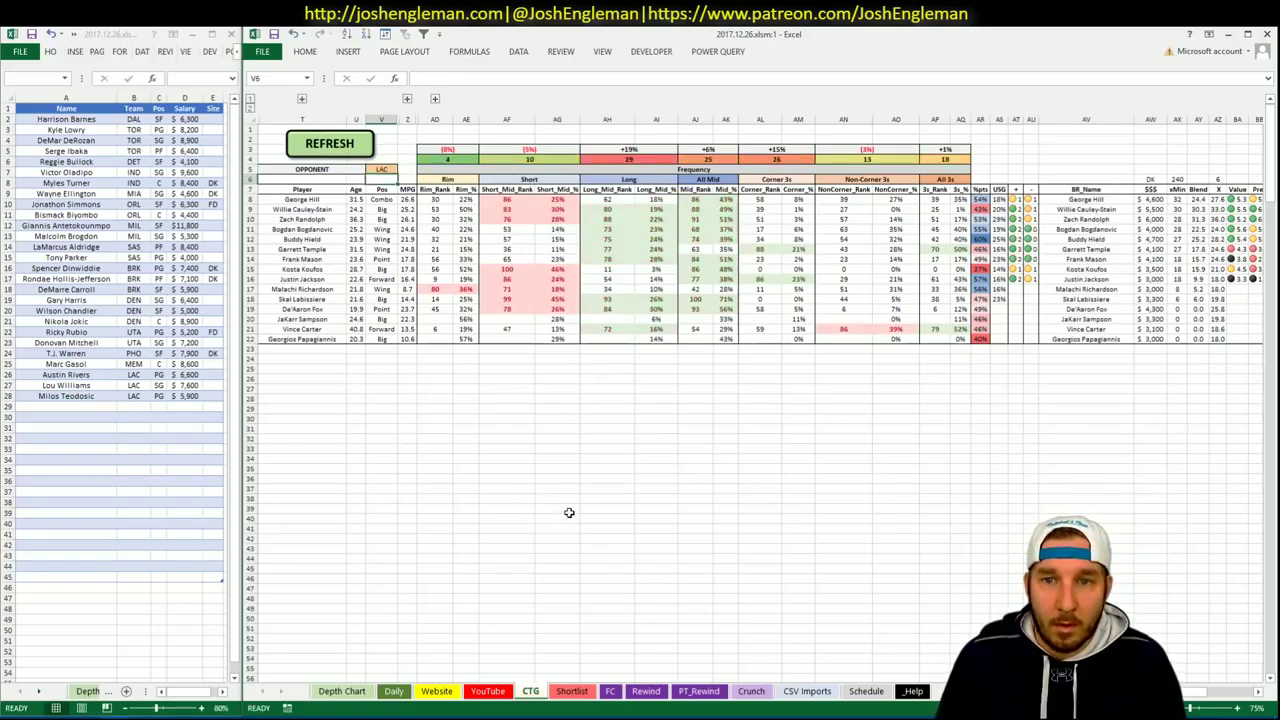
Return to the YouTube sheet and filter the game log table to team SAC.
left_click(490, 691)
left_click(1259, 692)
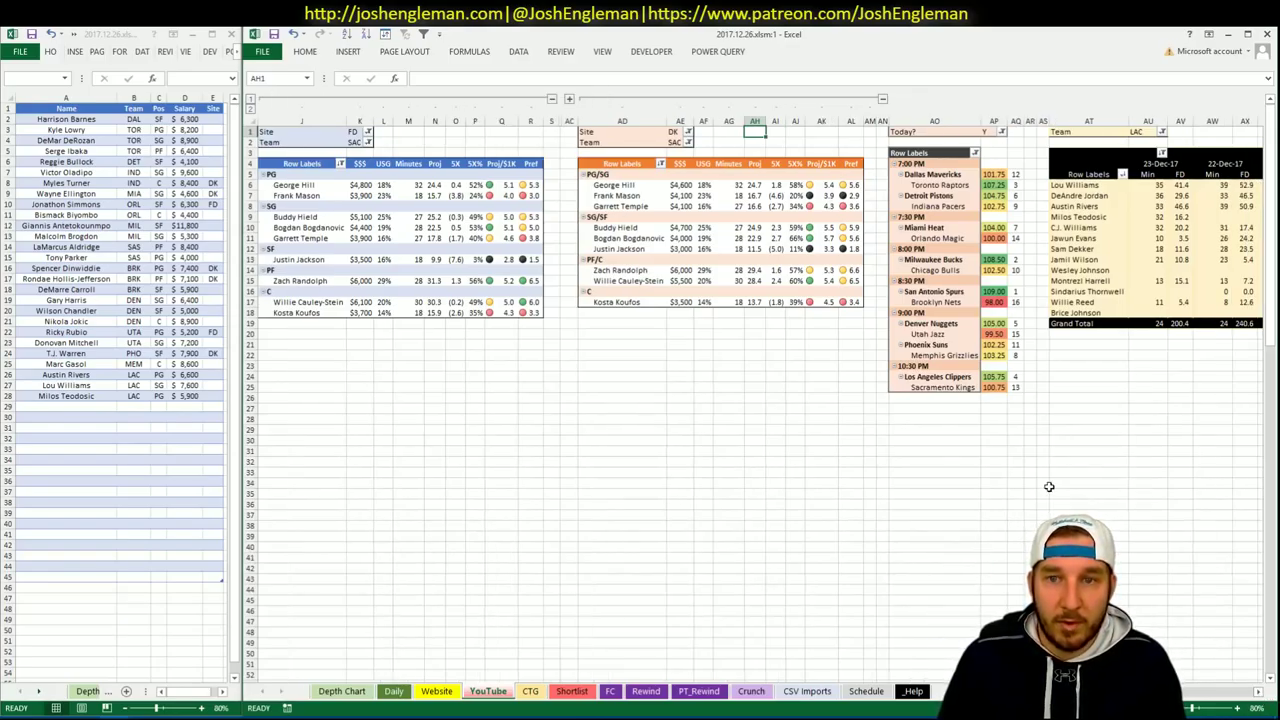
left_click(1147, 131)
type("SAC")
key("Return")
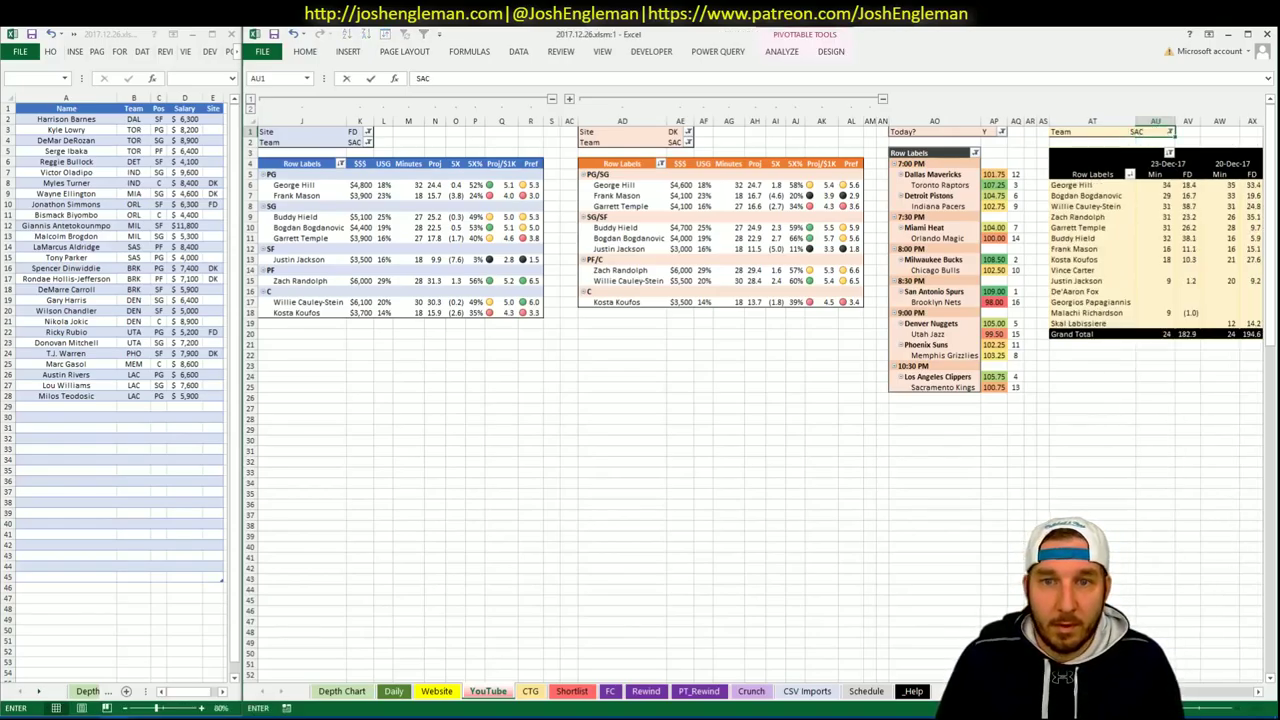
key("Return")
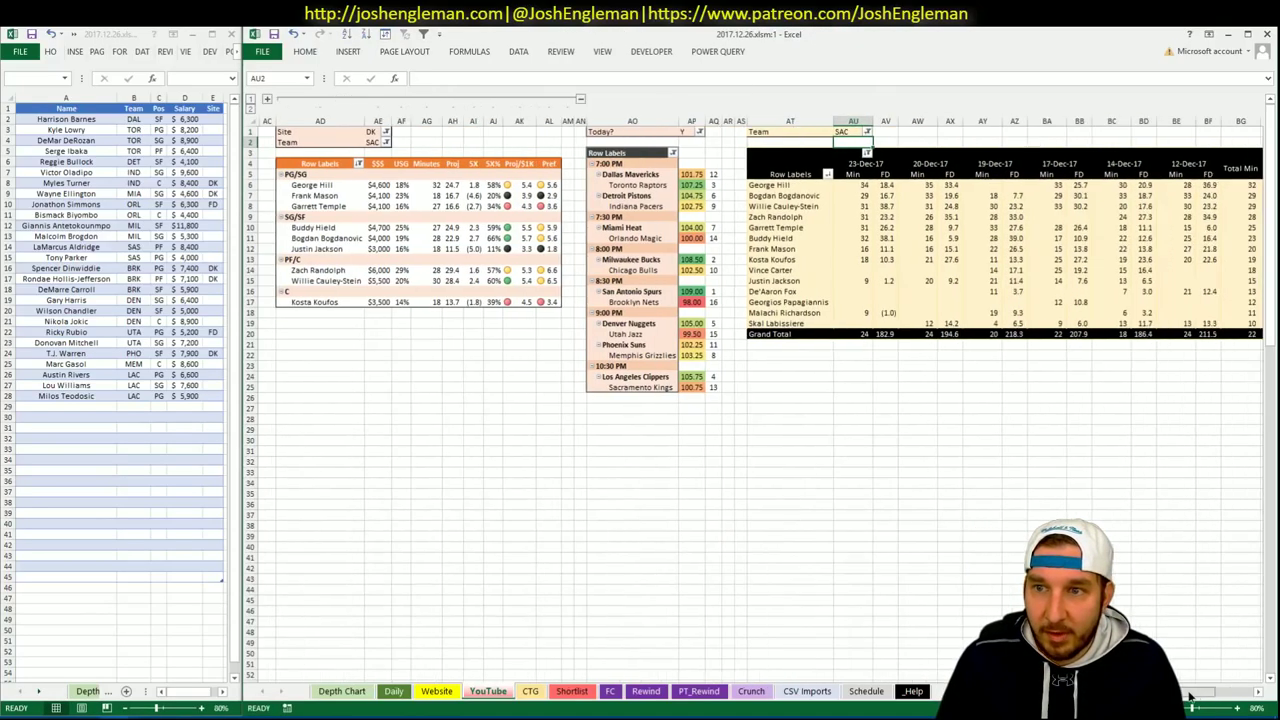
Check the Kings' game logs and total minutes, and add George Hill to the shortlist in row 29.
left_click_drag(1190, 696, 1255, 696)
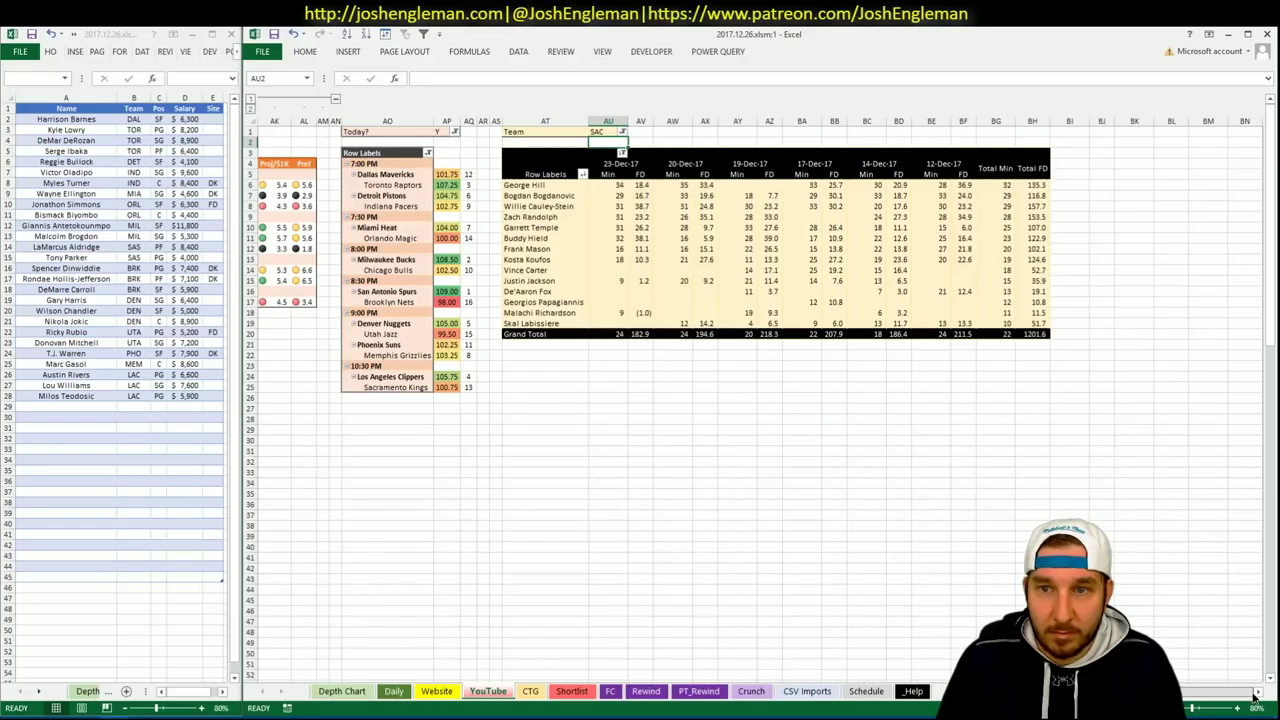
left_click_drag(1255, 696, 1200, 696)
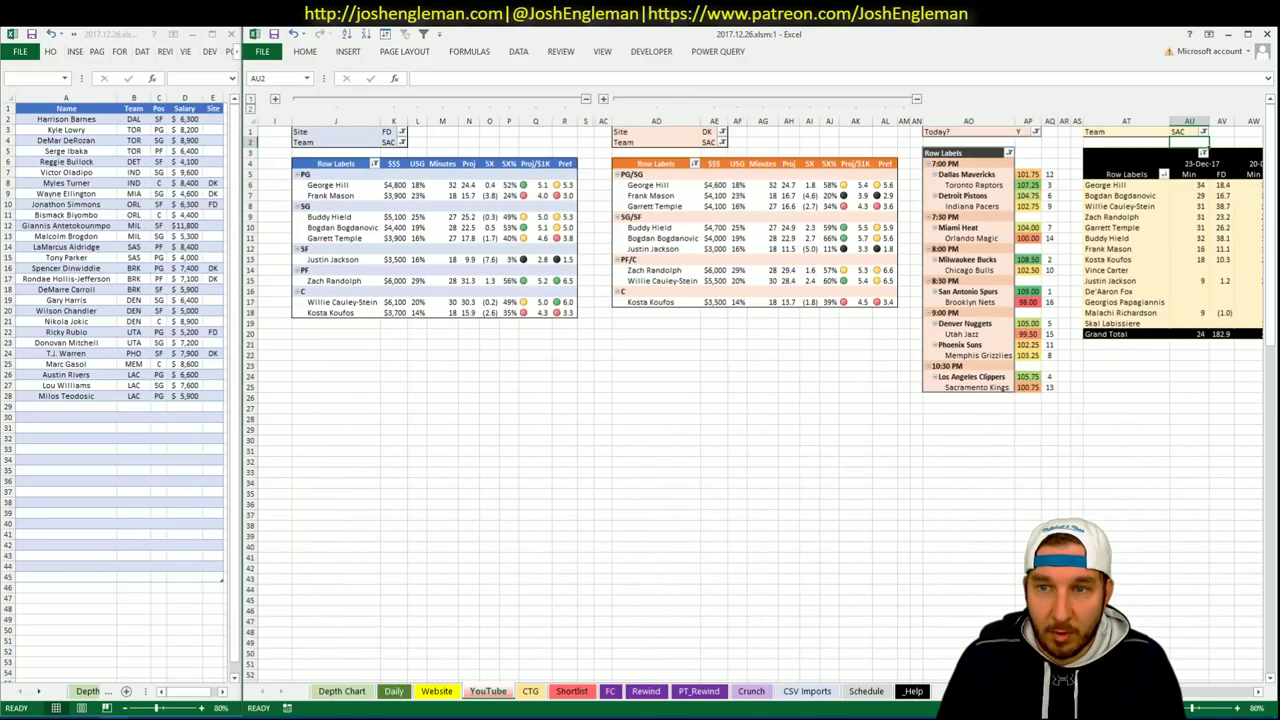
left_click(74, 406)
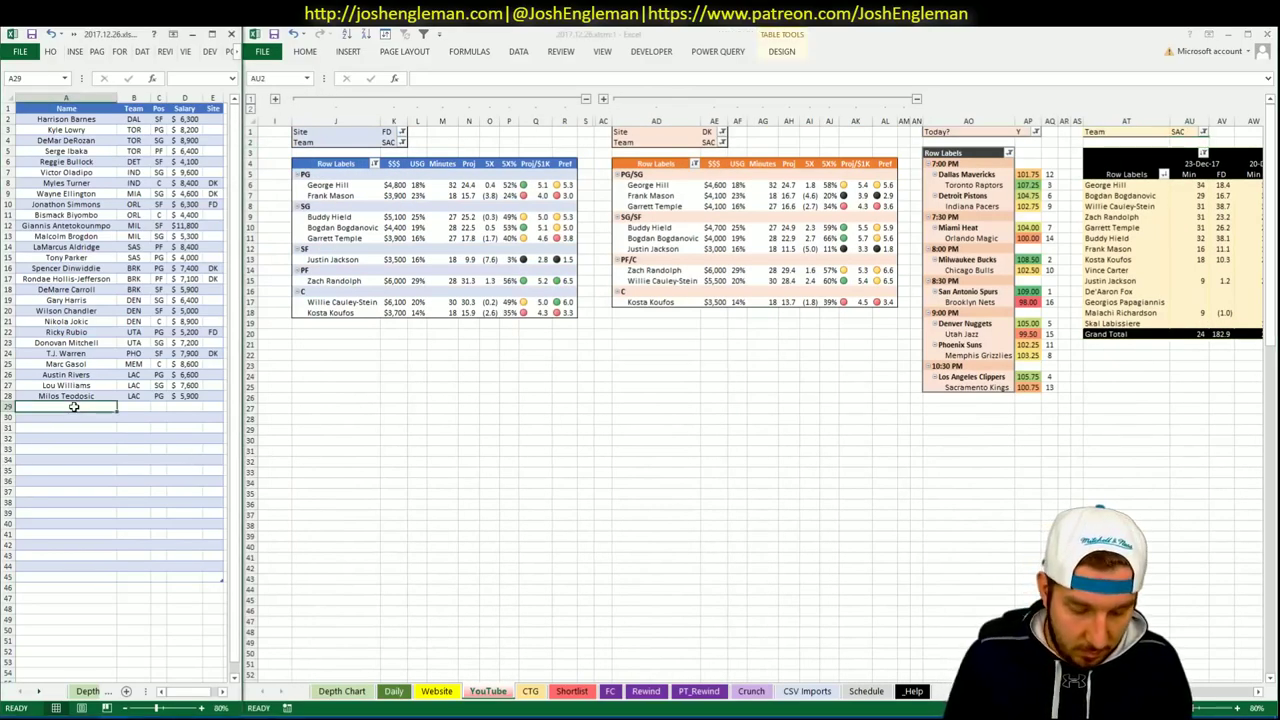
type("George Hill")
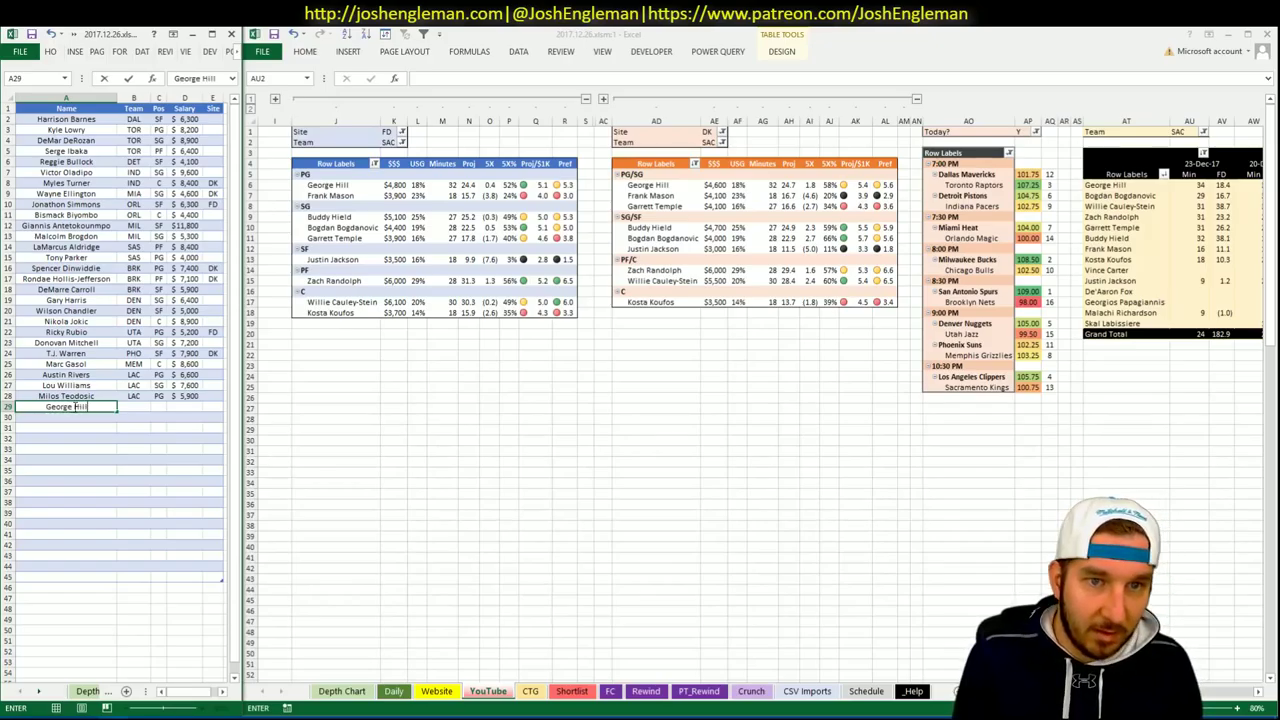
key("Return")
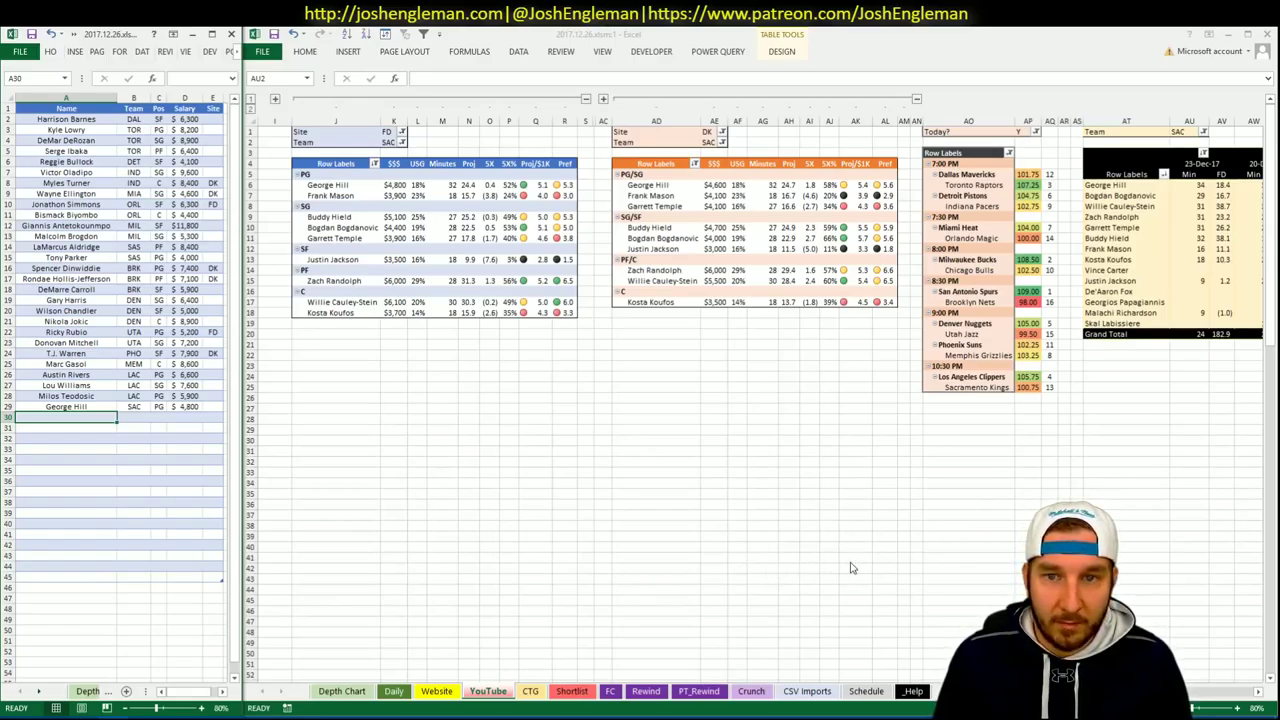
Add Garrett Temple to the shortlist in row 30.
mouse_move(1205, 692)
left_mouse_down()
mouse_move(1230, 697)
mouse_move(1195, 694)
left_mouse_up()
left_click(103, 420)
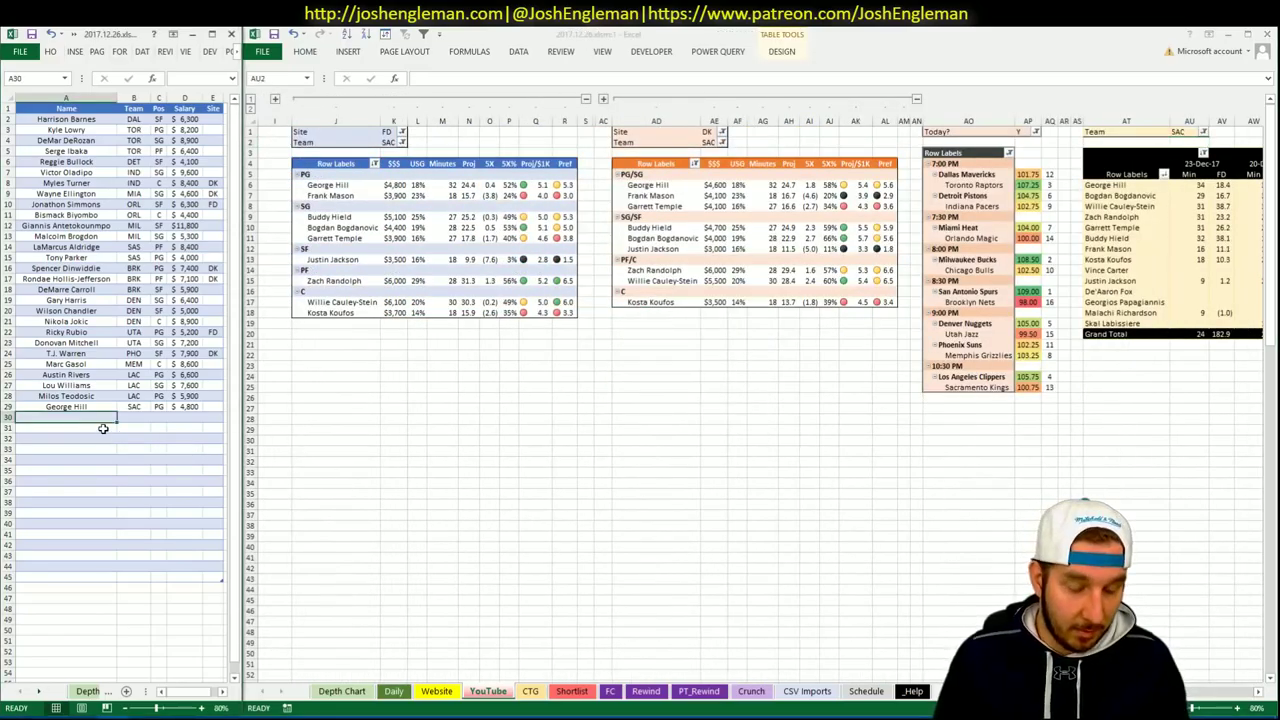
type("Garrett Temple")
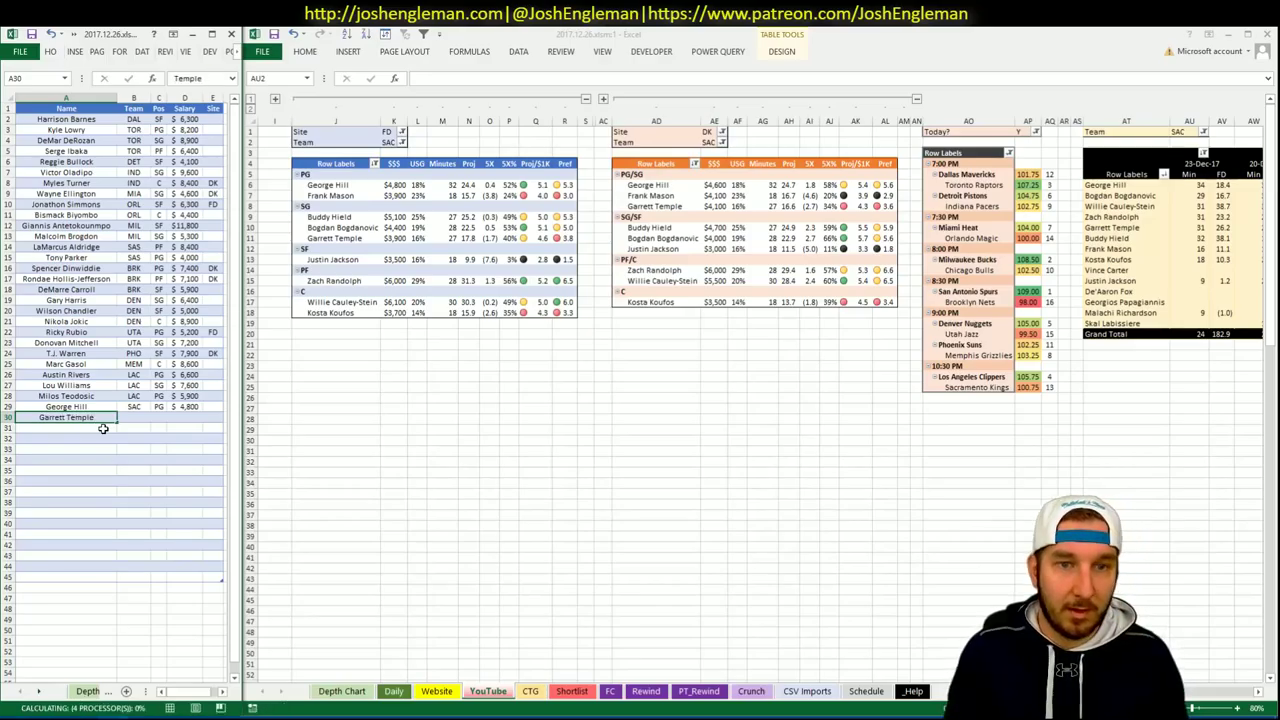
key("Return")
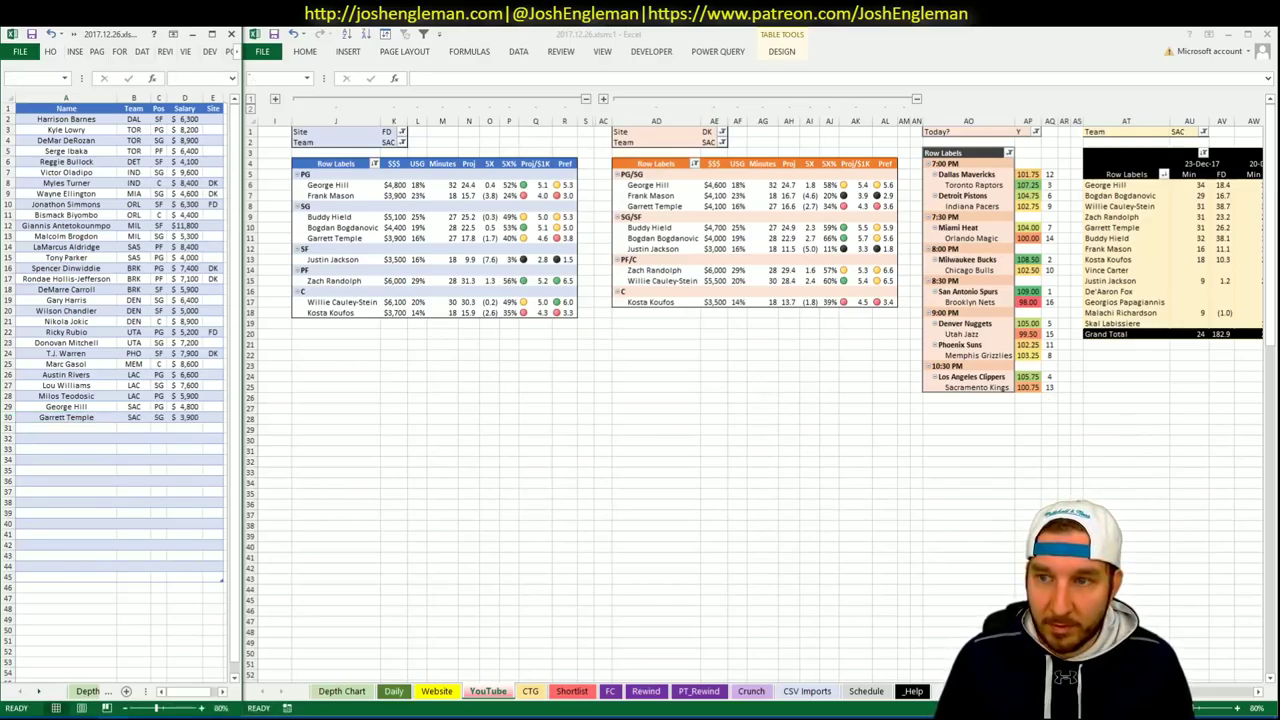
Check the Kings' game logs again and add Zach Randolph to the shortlist in row 31.
left_click_drag(1195, 694, 1215, 695)
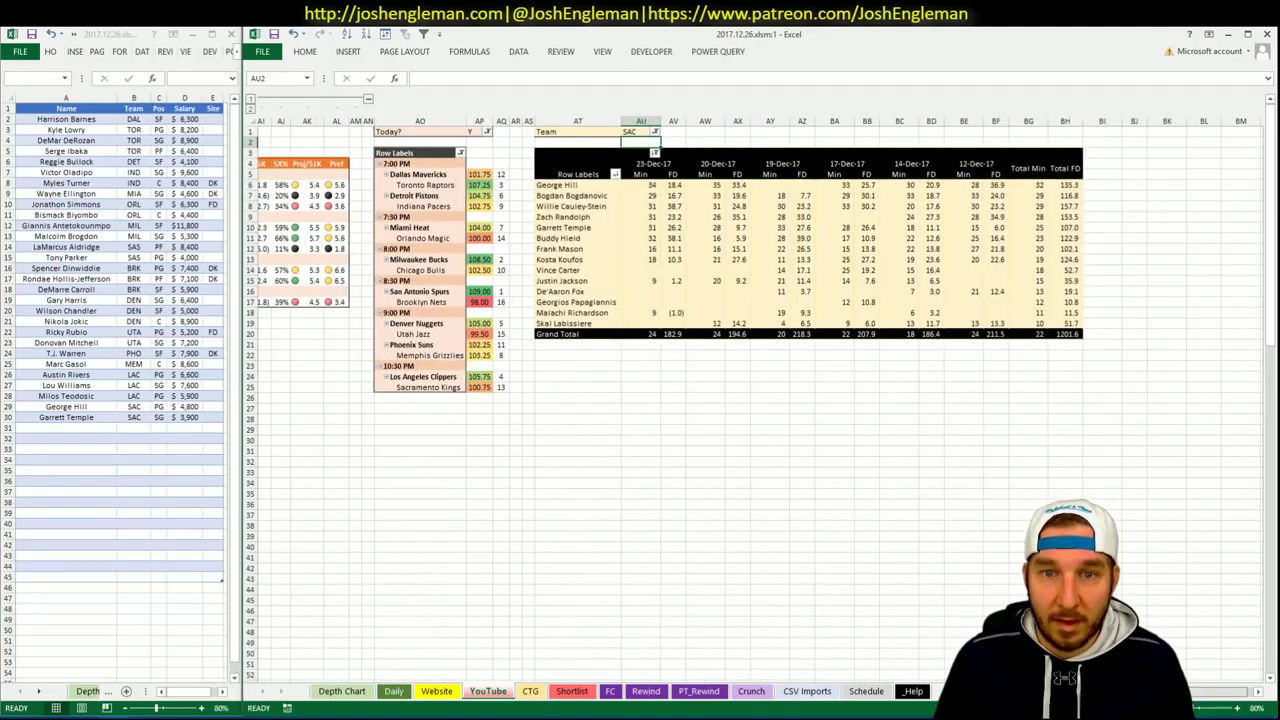
left_click_drag(1215, 695, 937, 693)
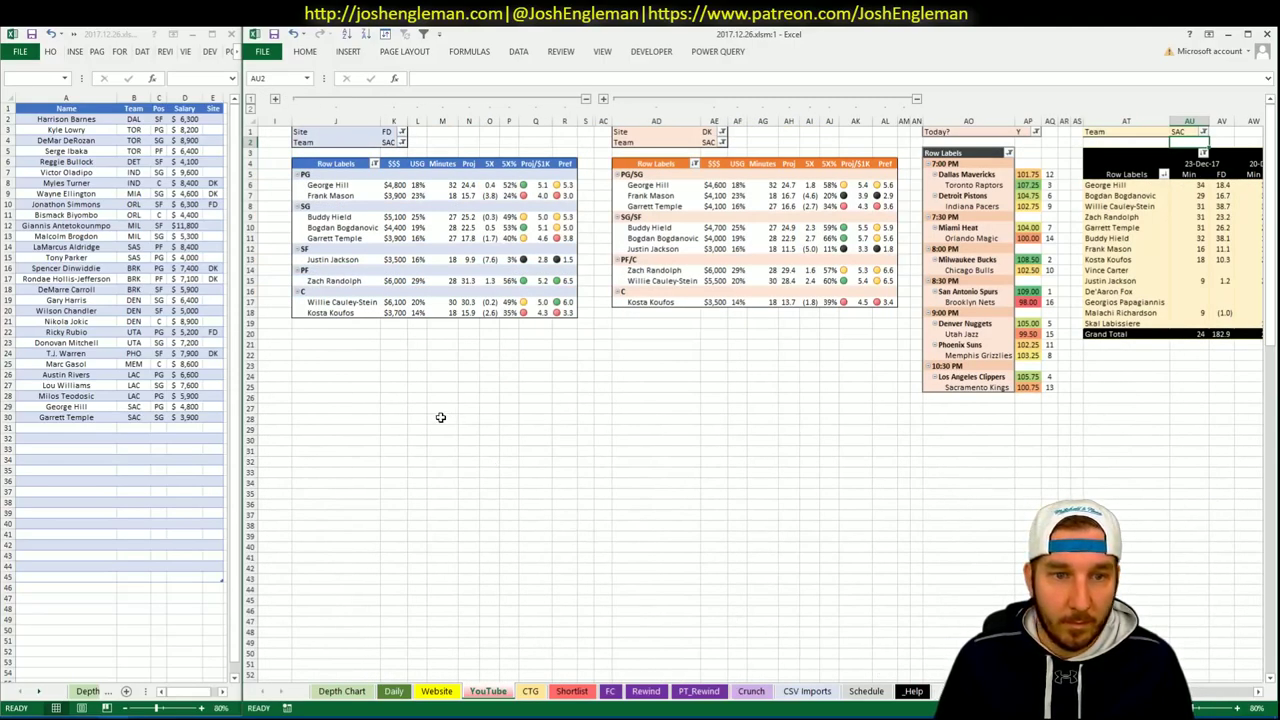
left_click(112, 429)
type("Zach ")
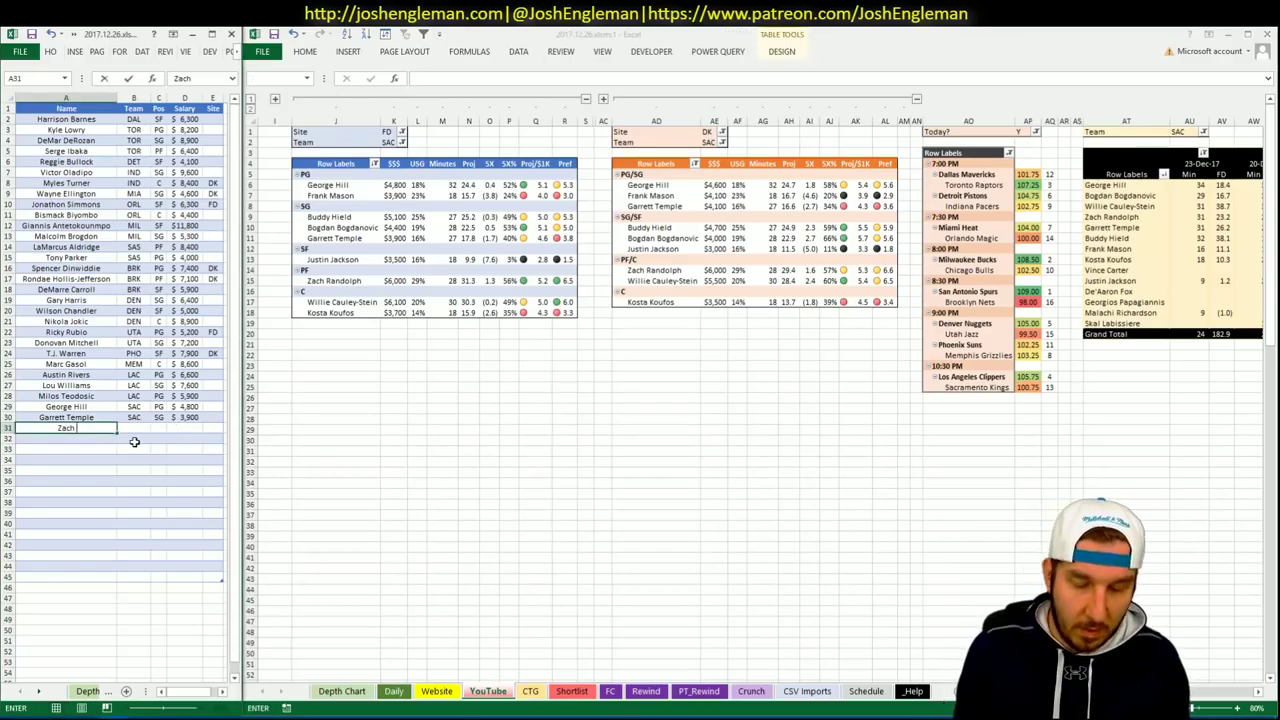
type("Randolph")
key("Return")
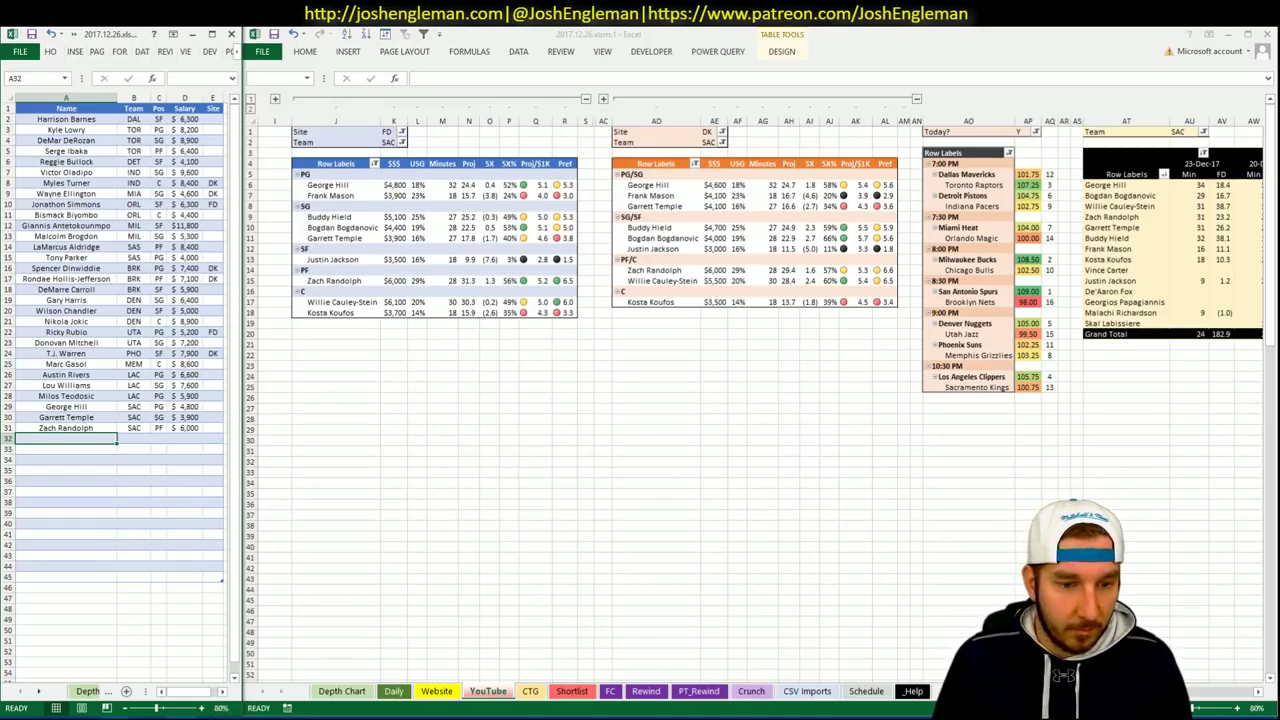
Switch to the screen recording program and pause the local recording.
left_click(181, 719)
left_click(90, 50)
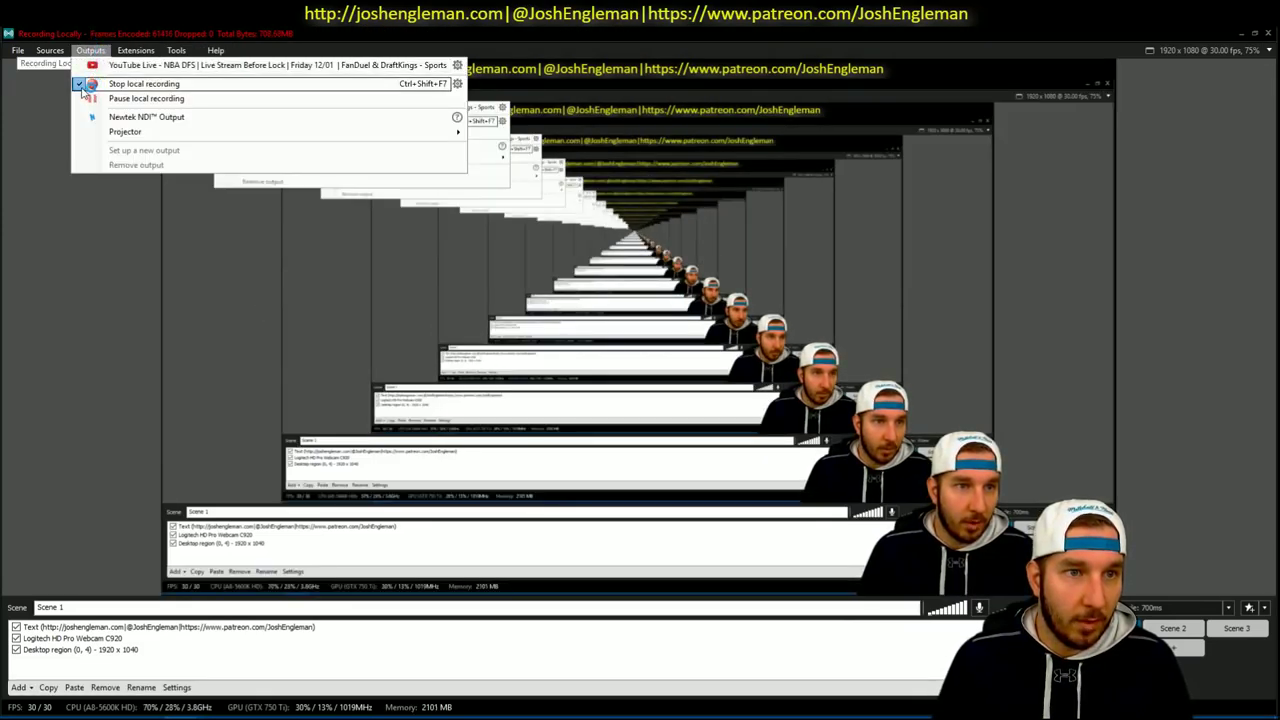
left_click(93, 98)
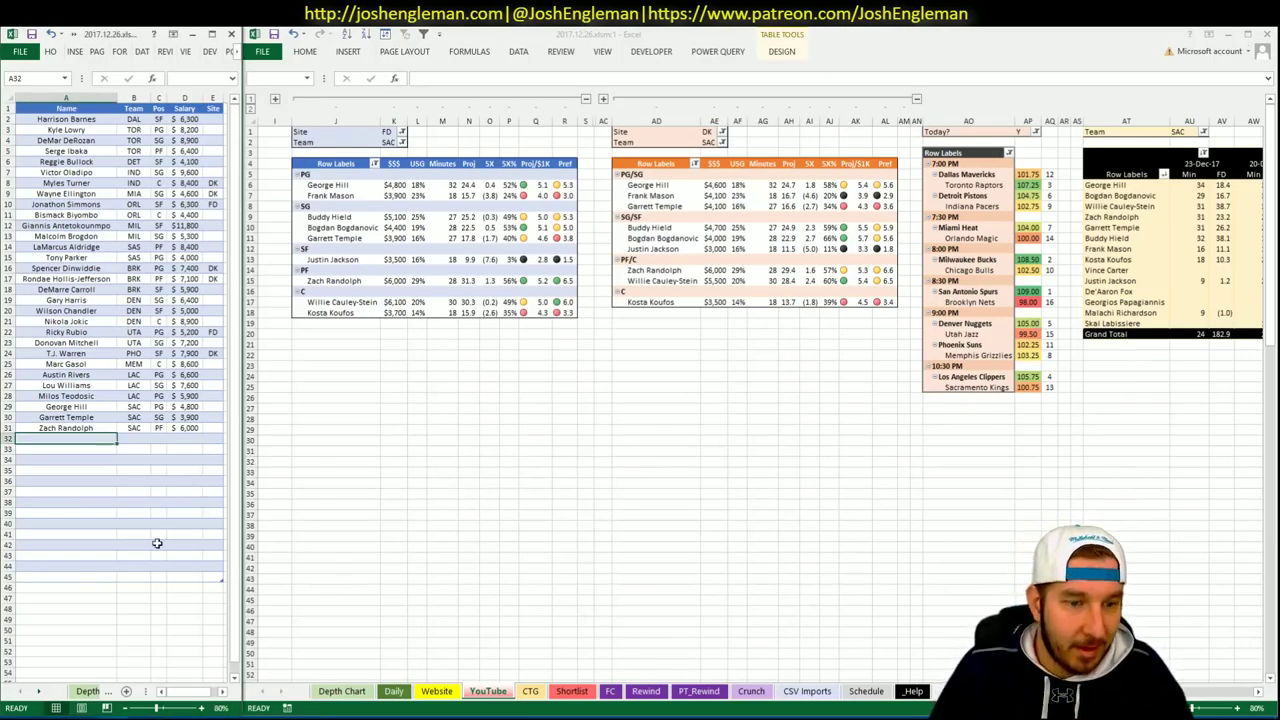
Switch to the browser, open FantasyCruncher's DraftKings NBA player list and compare its centers with the shortlisted players.
key("alt+Tab")
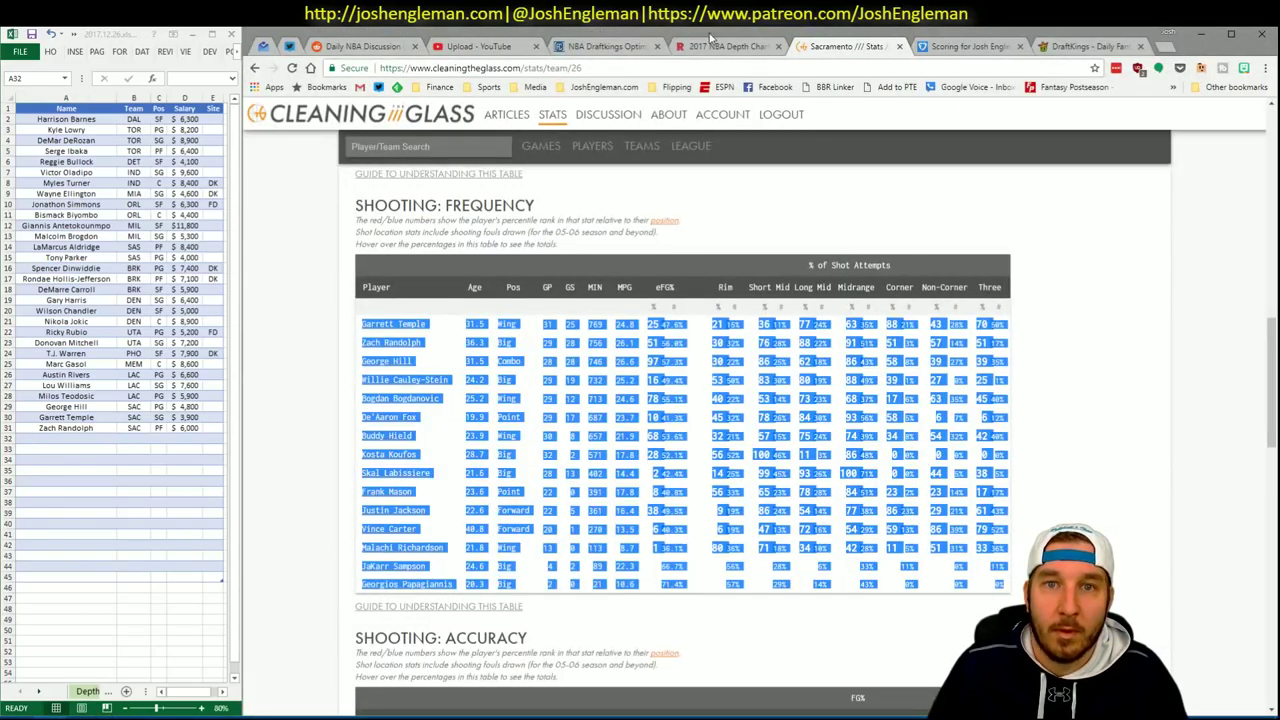
left_click(605, 46)
left_click(155, 427)
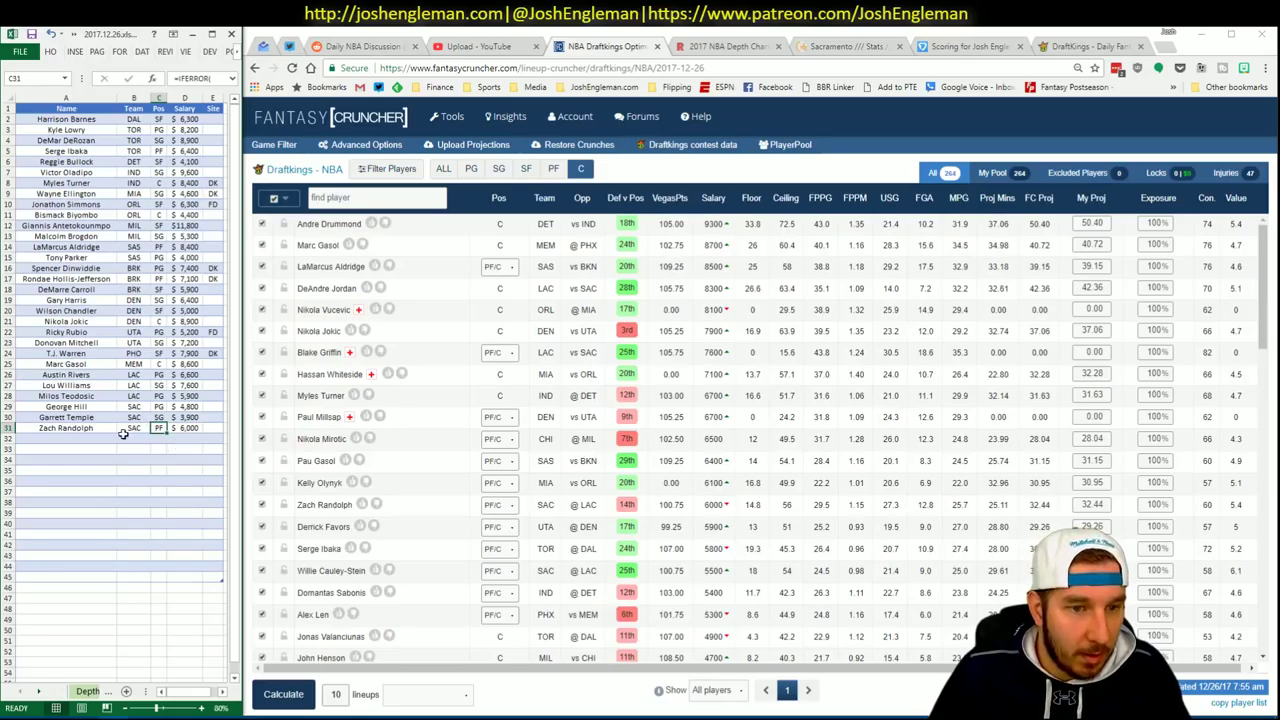
left_click(68, 265)
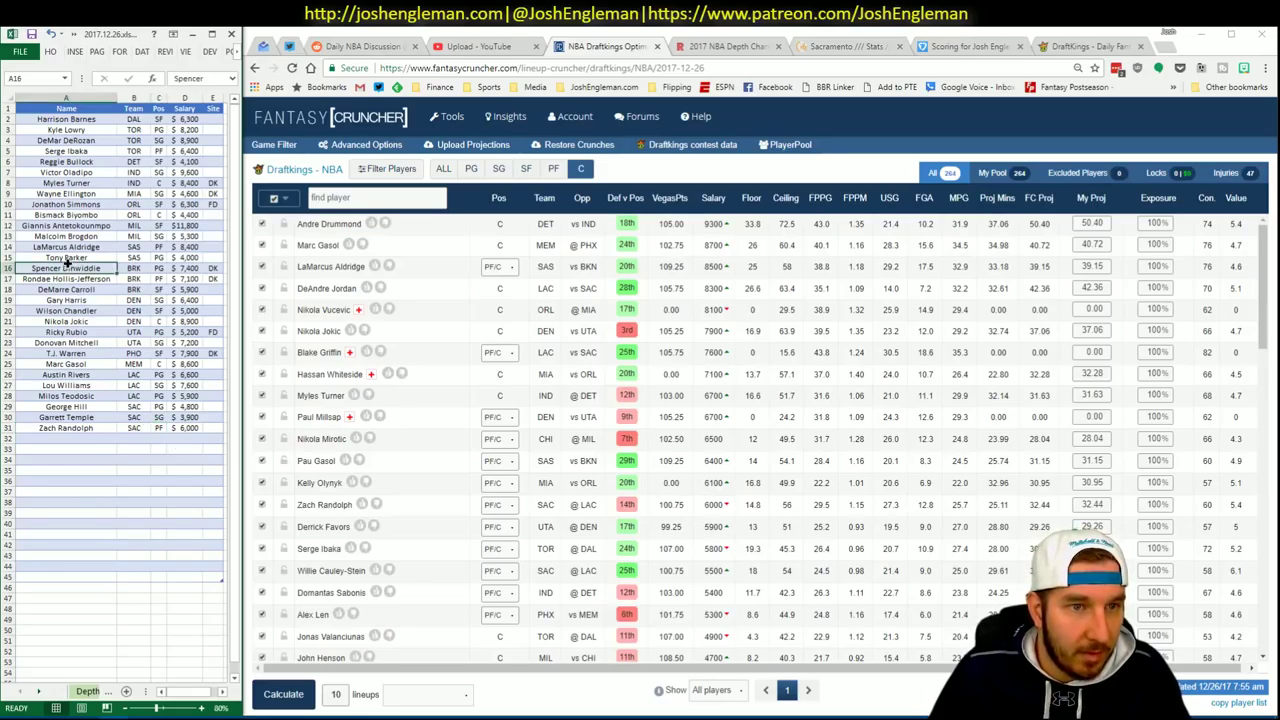
Sort the shortlist by position in the order PG, SG, SF, PF, C and by descending salary within each position.
left_click(141, 52)
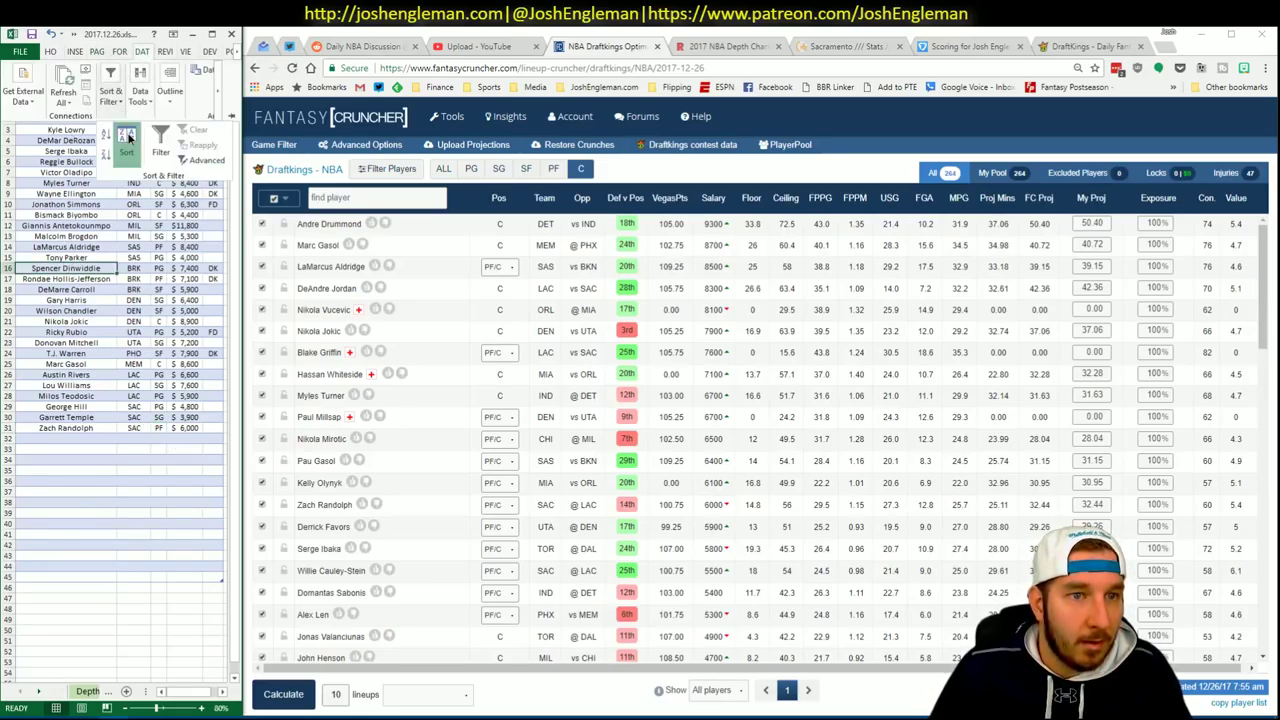
left_click(128, 138)
left_click(544, 509)
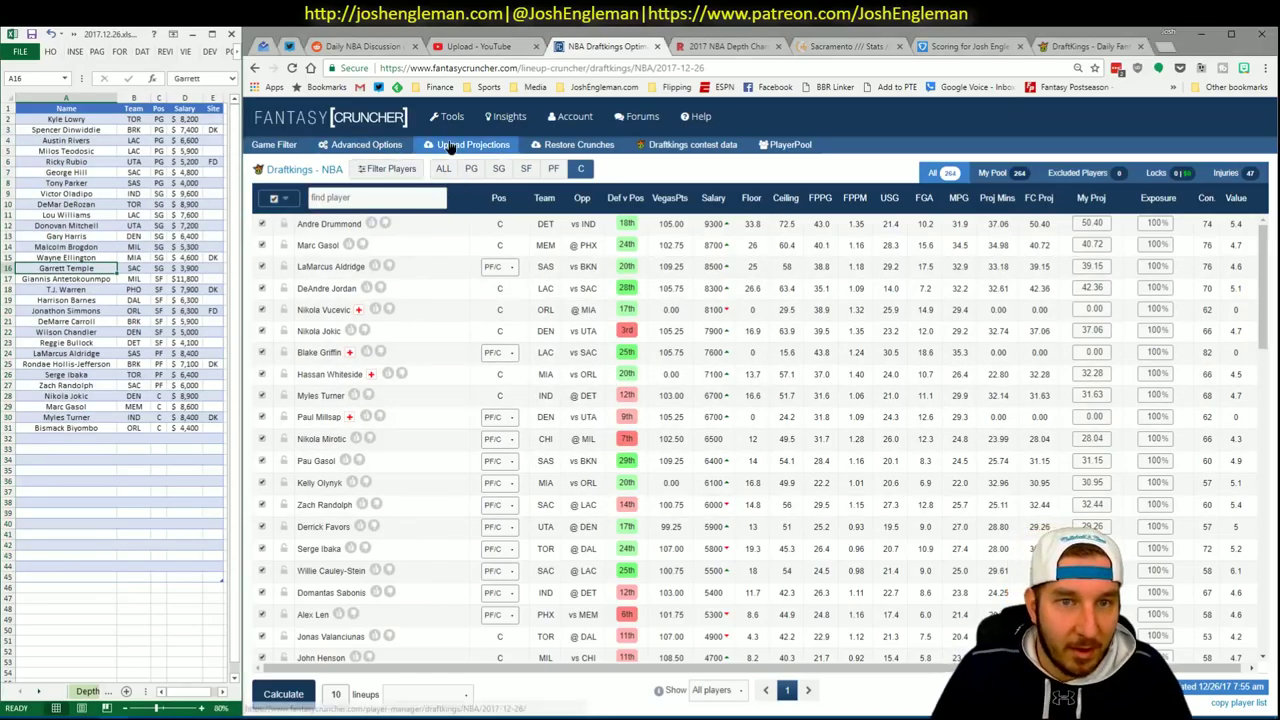
Open FantasyCruncher's DraftKings projection upload page and copy the blended DK player projections from the workbook's Daily sheet.
left_click(451, 147)
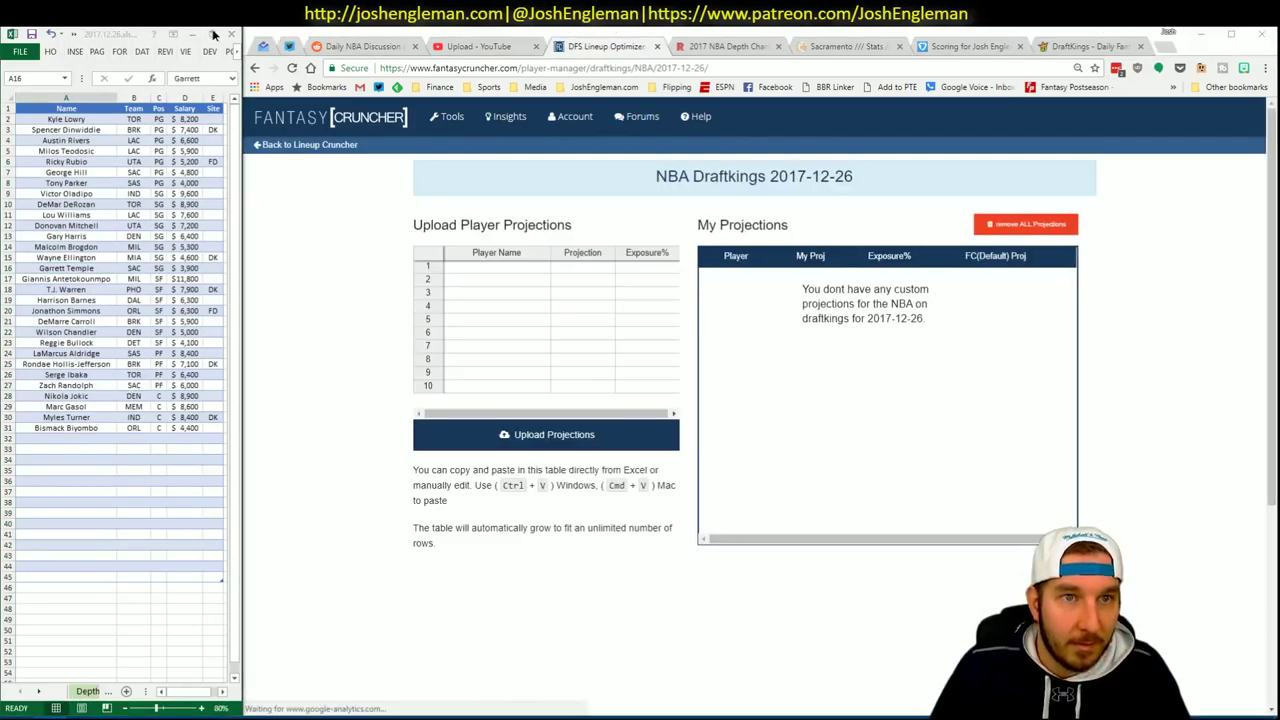
left_click(213, 35)
left_click(150, 692)
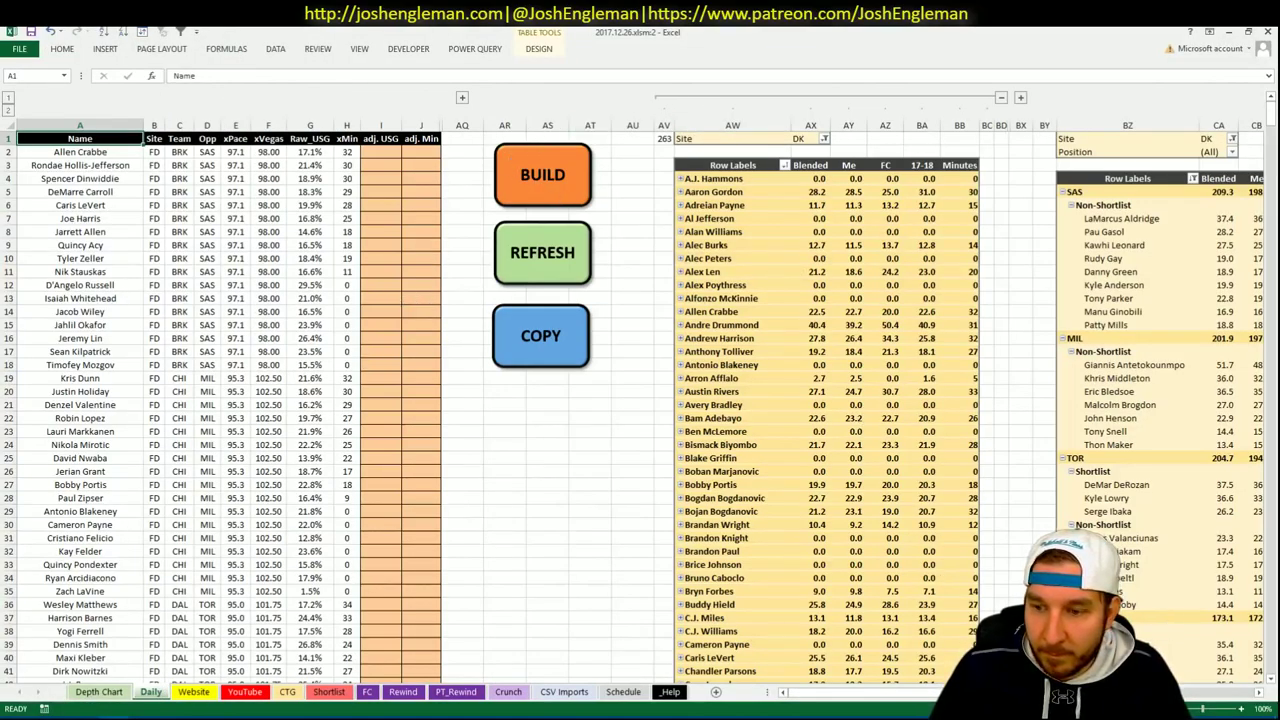
scroll(640, 400, "down", 2)
left_click(433, 293)
Paste the copied player projections into the upload table and upload them, dismissing the player name errors.
key("alt+Tab")
left_click(473, 274)
key("ctrl+v")
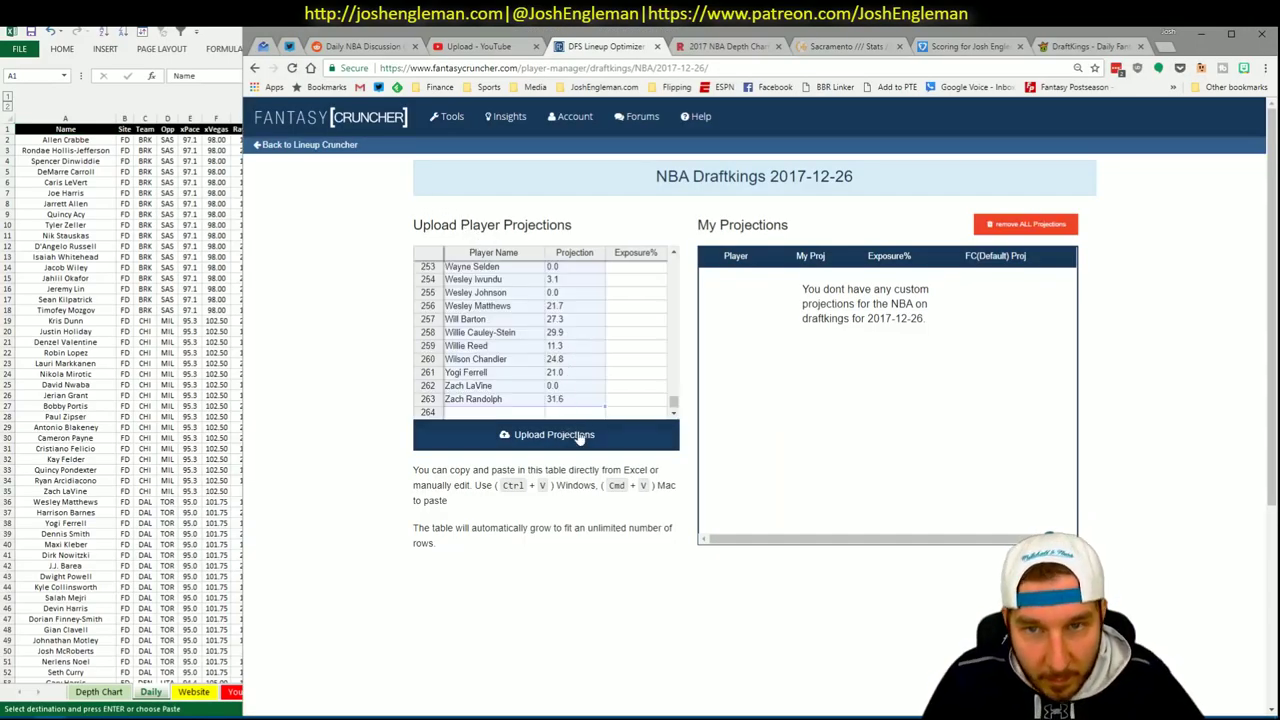
left_click(566, 435)
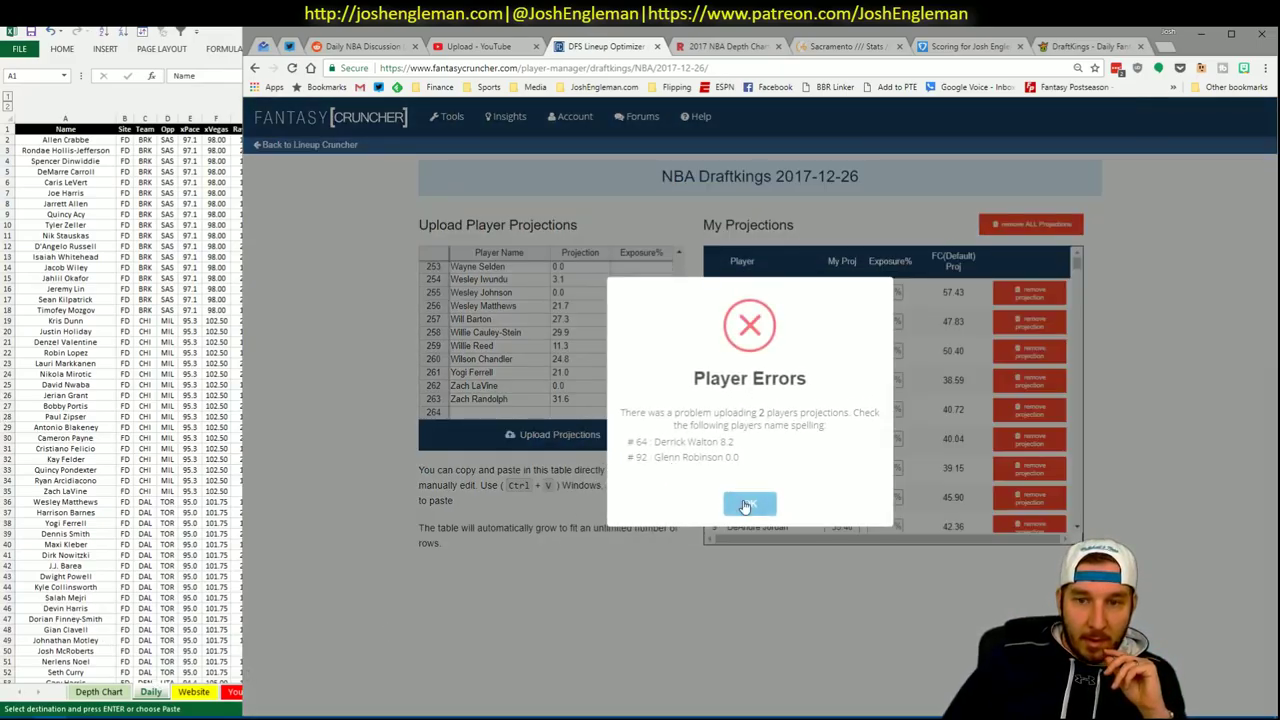
left_click(749, 504)
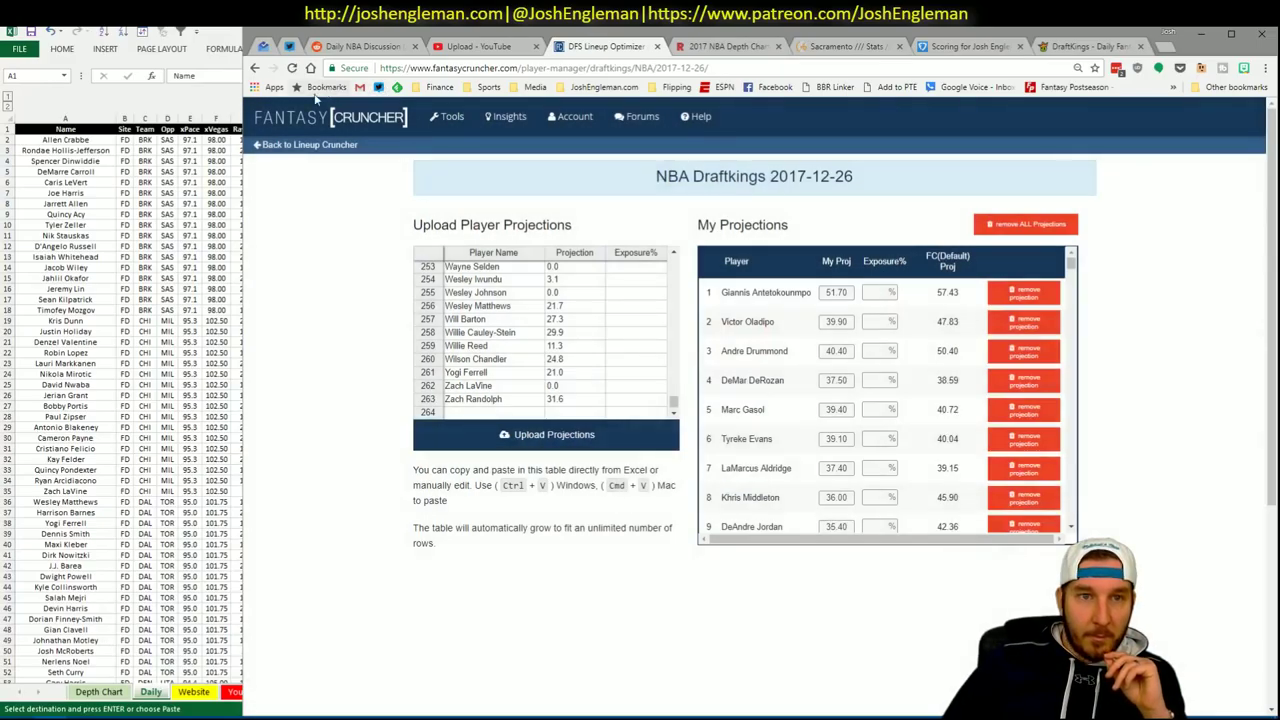
Switch the Excel workbook back to the Shortlist sheet and minimize its window to return to the lineup optimizer.
key("alt+Tab")
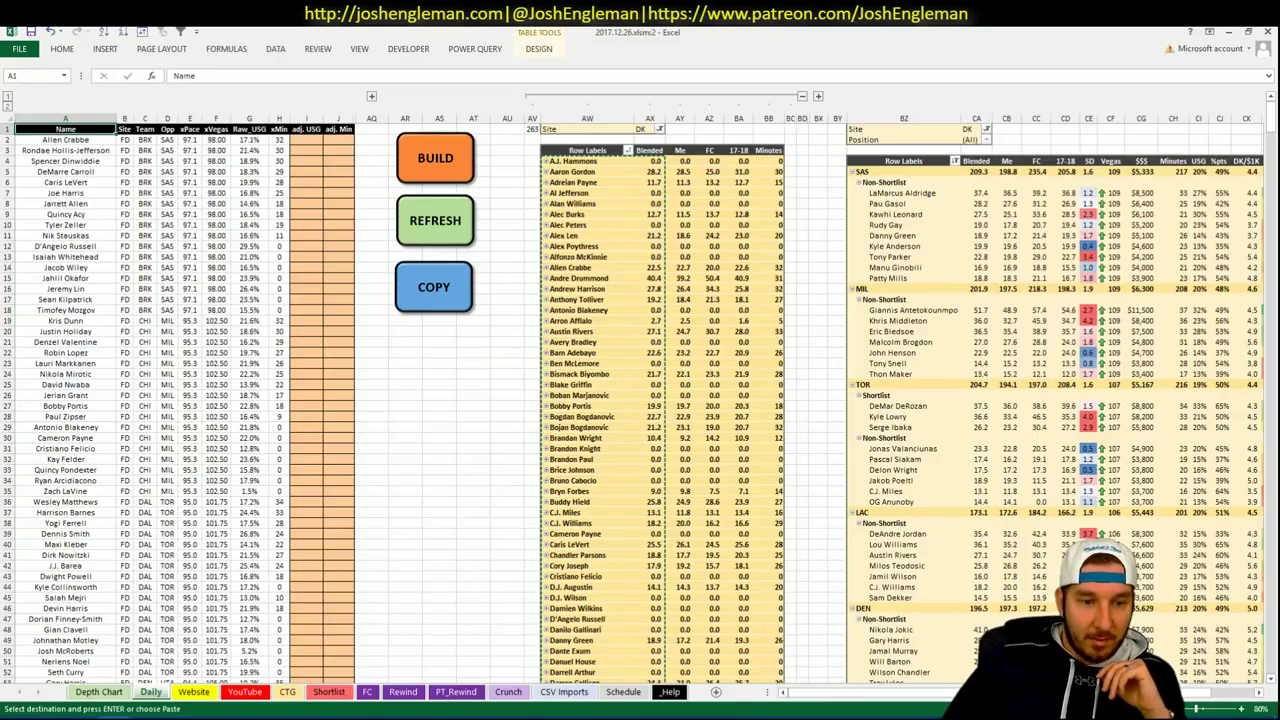
left_click(329, 691)
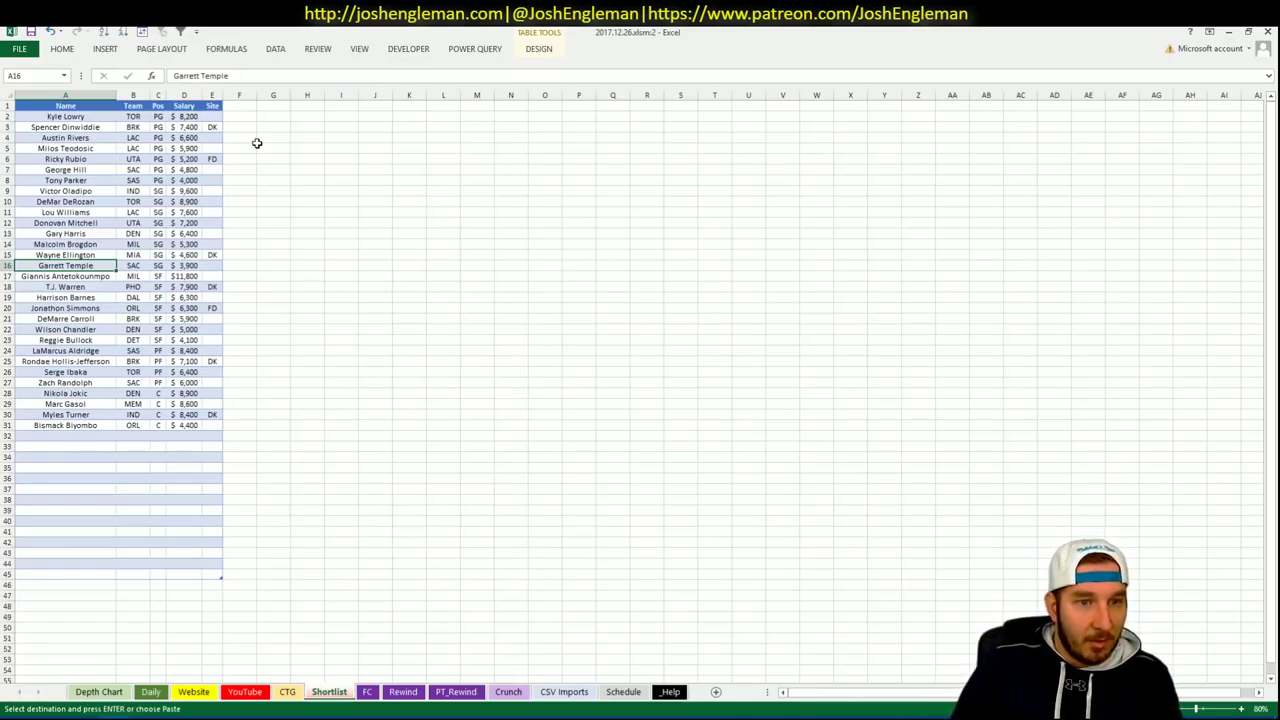
left_click(1211, 31)
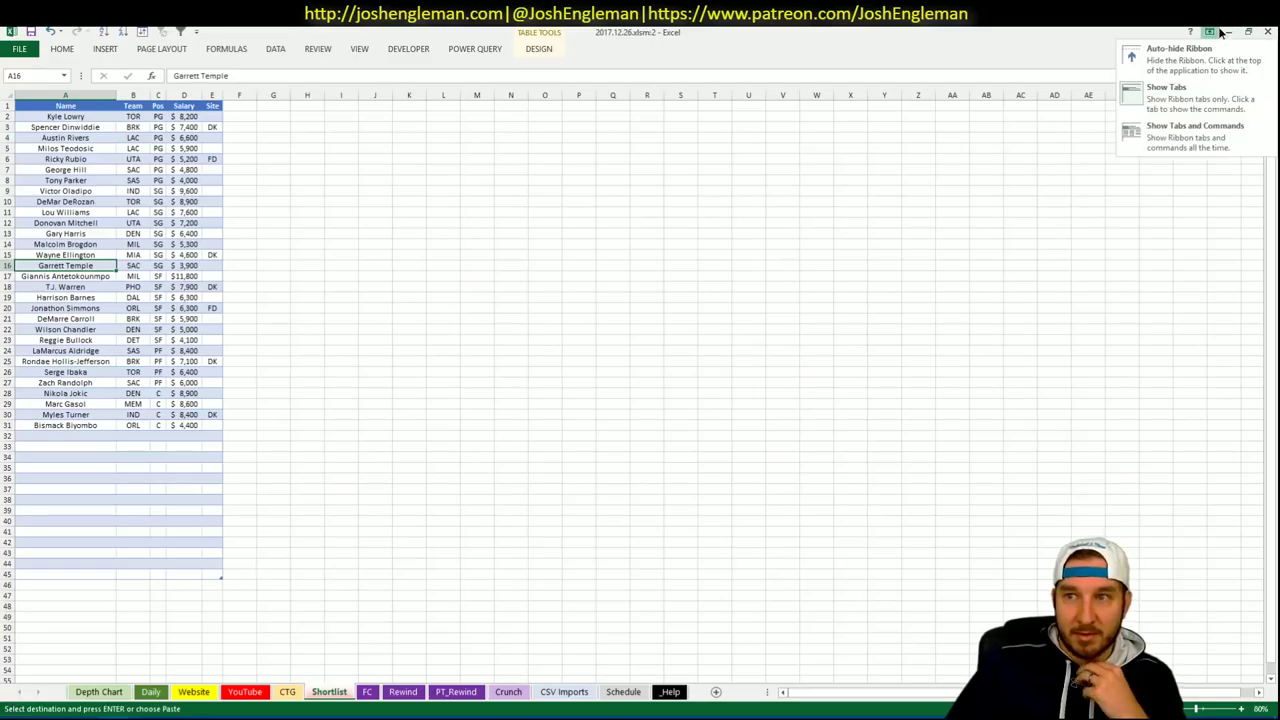
left_click(1231, 32)
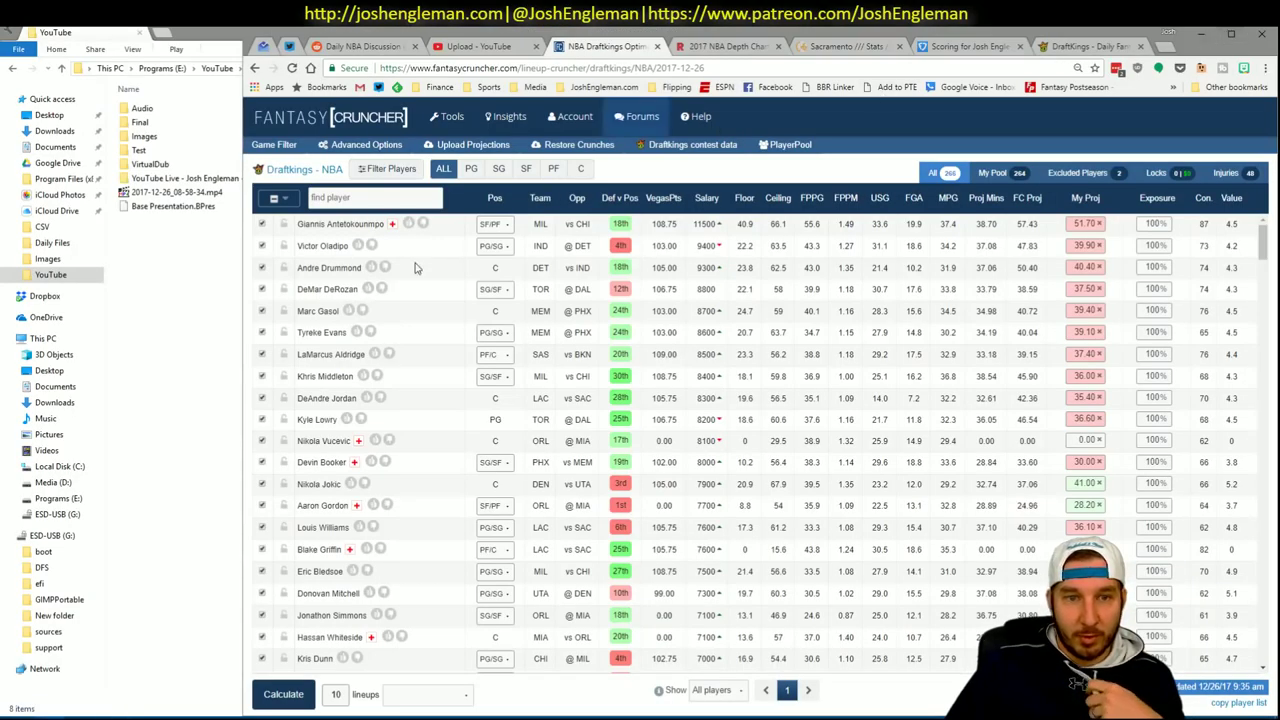
Set the optimizer to use My Projections, maximize the browser and calculate 10 DraftKings lineups.
left_click(424, 700)
left_click(415, 634)
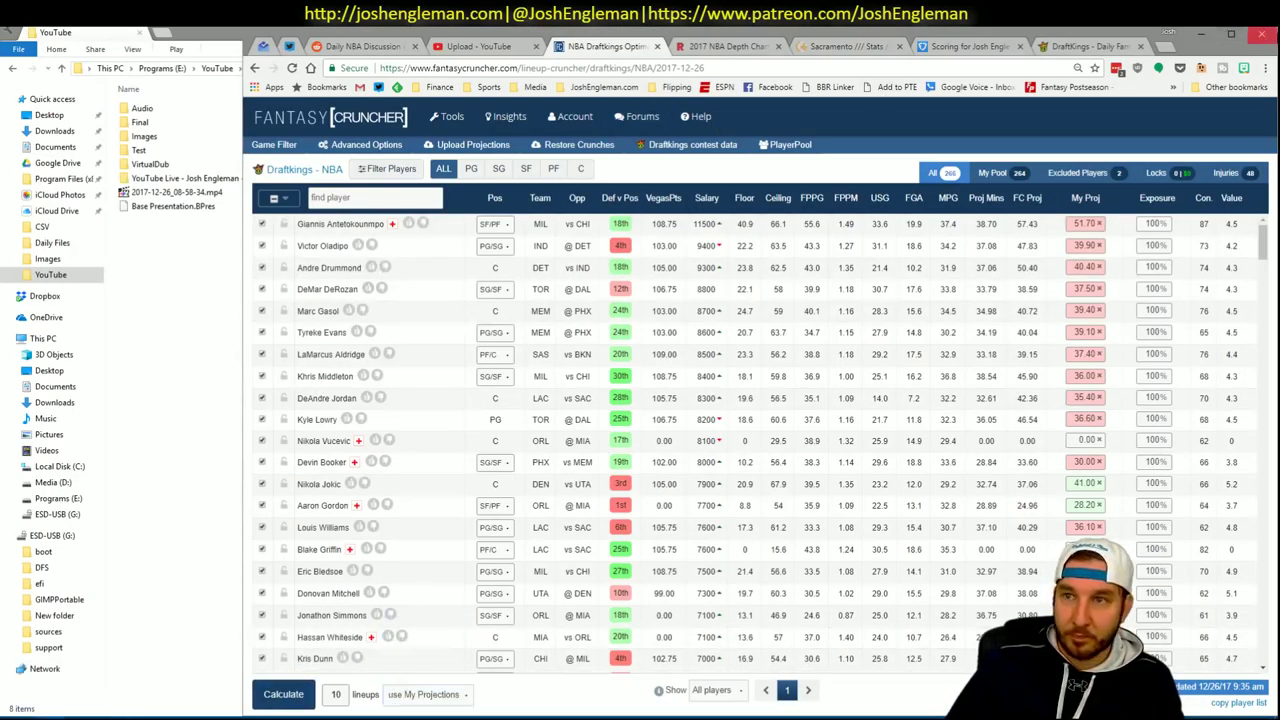
left_click(1231, 33)
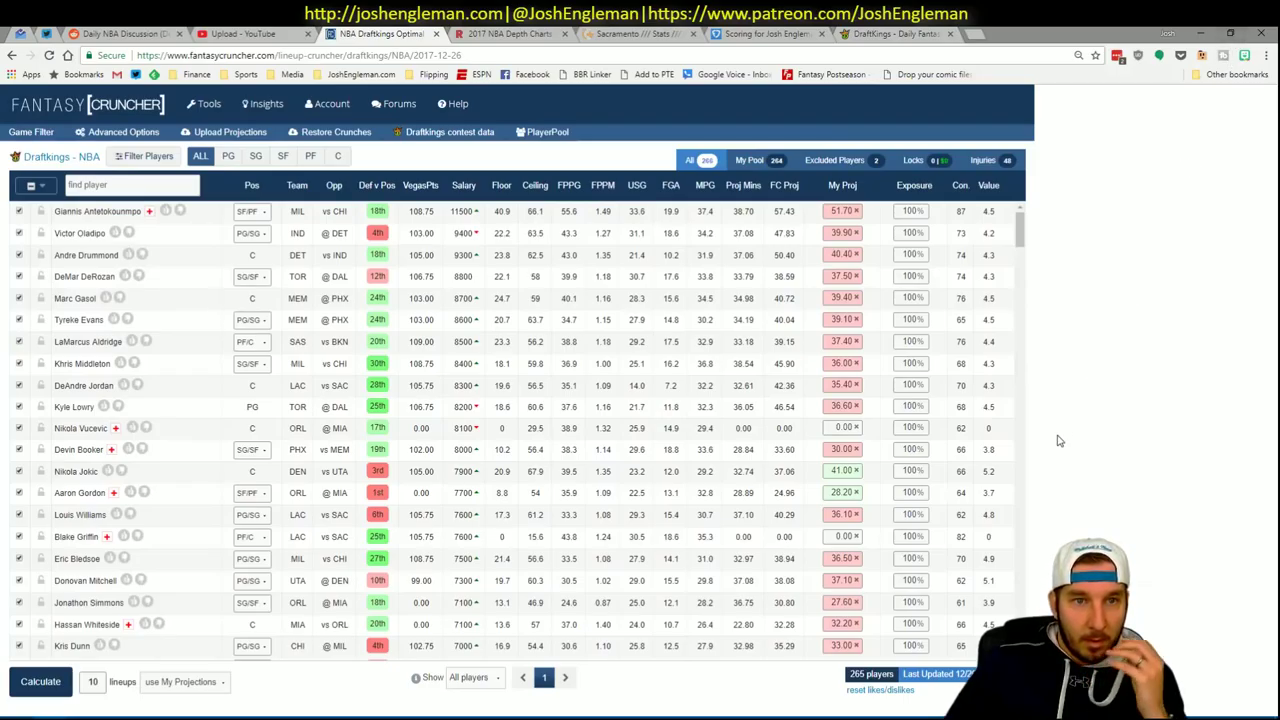
left_click(40, 681)
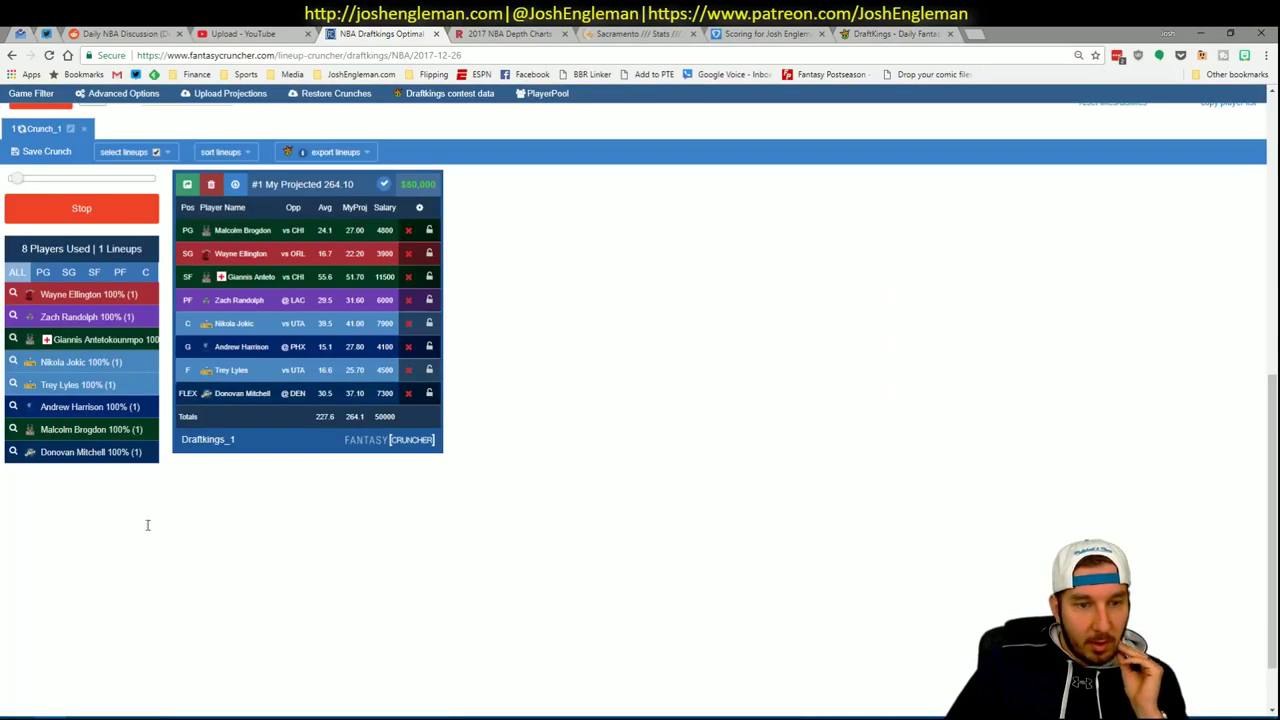
scroll(171, 223, "up", 2)
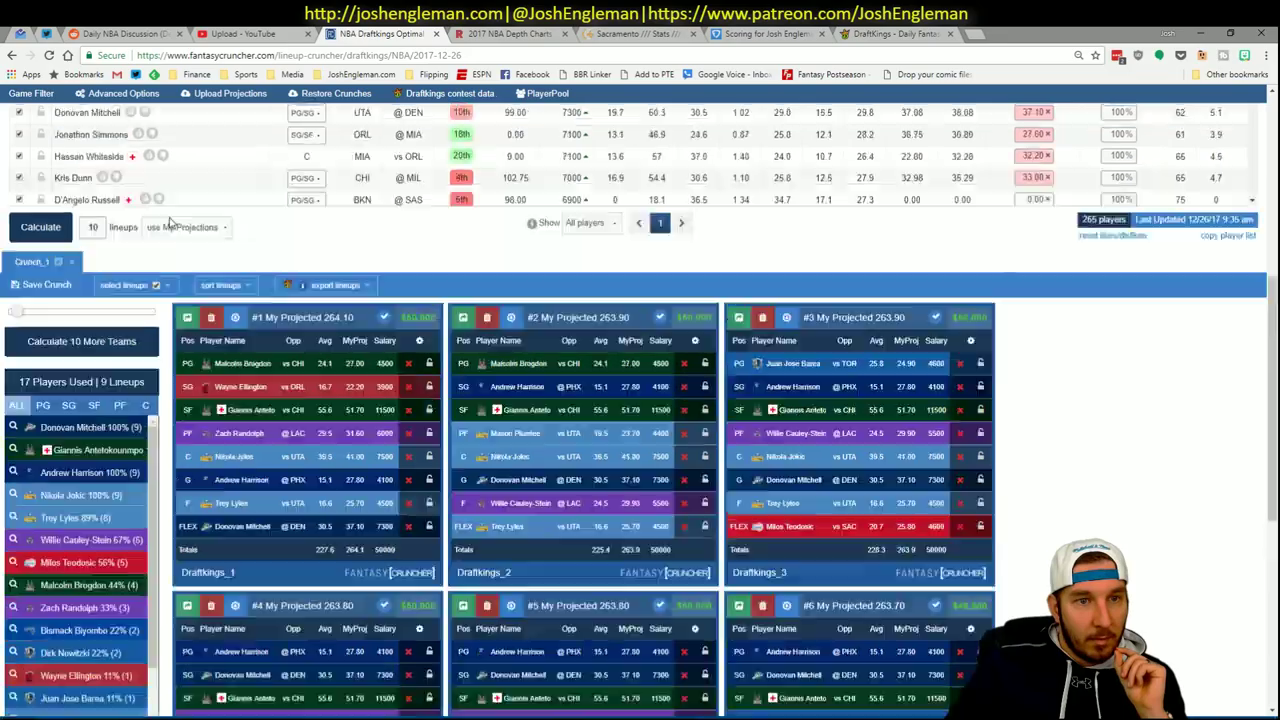
scroll(334, 274, "up", 4)
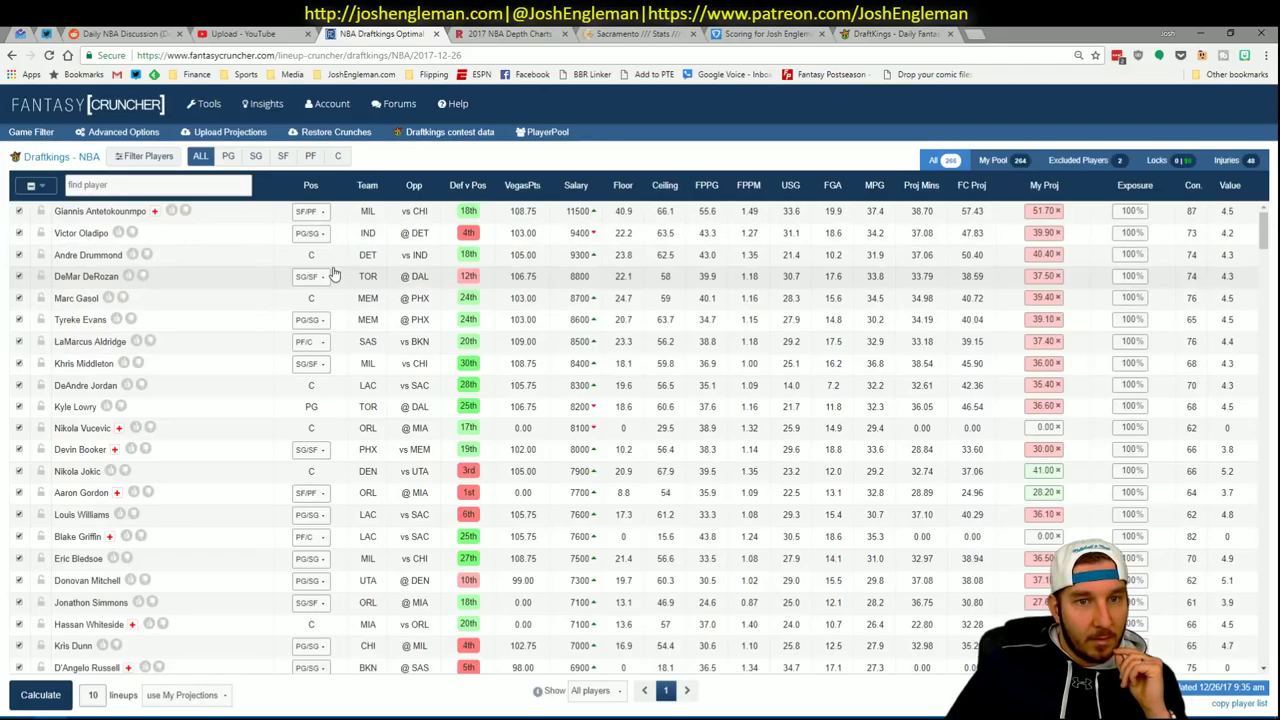
Set the randomness setting to 5%, recalculate the 10 lineups and review their players and exposures.
left_click(130, 131)
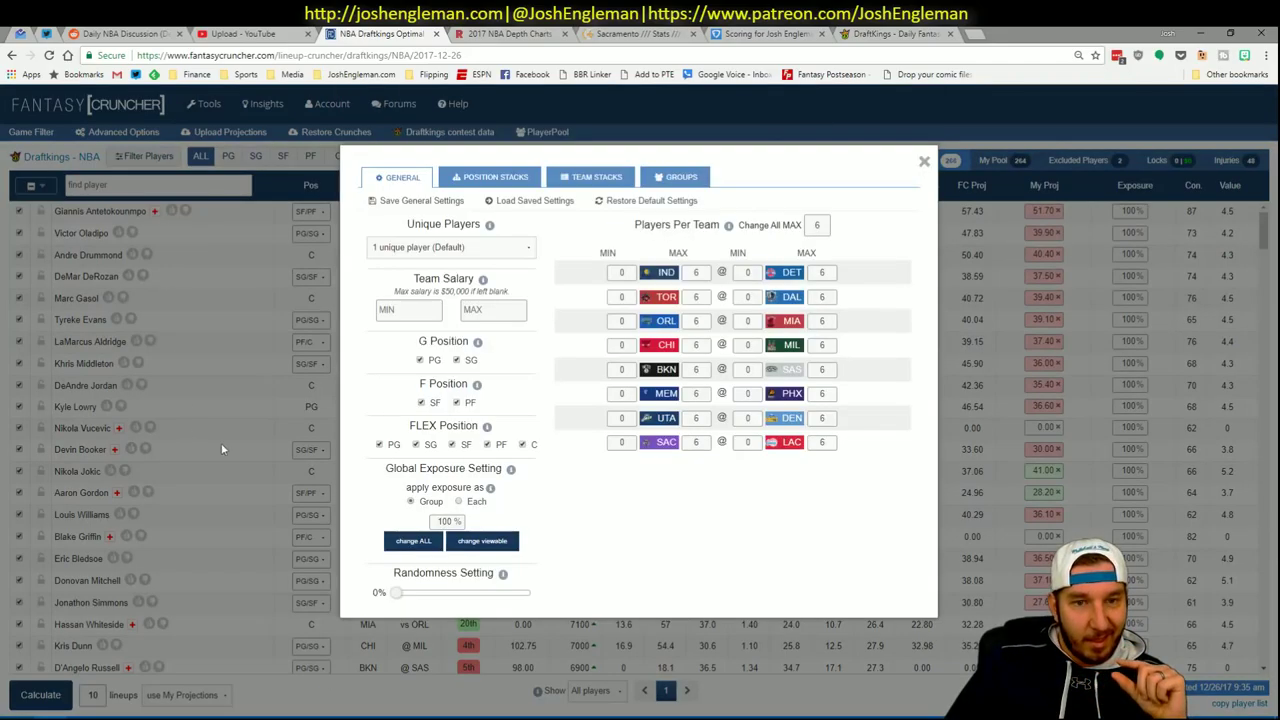
left_click_drag(398, 594, 410, 597)
left_click(924, 161)
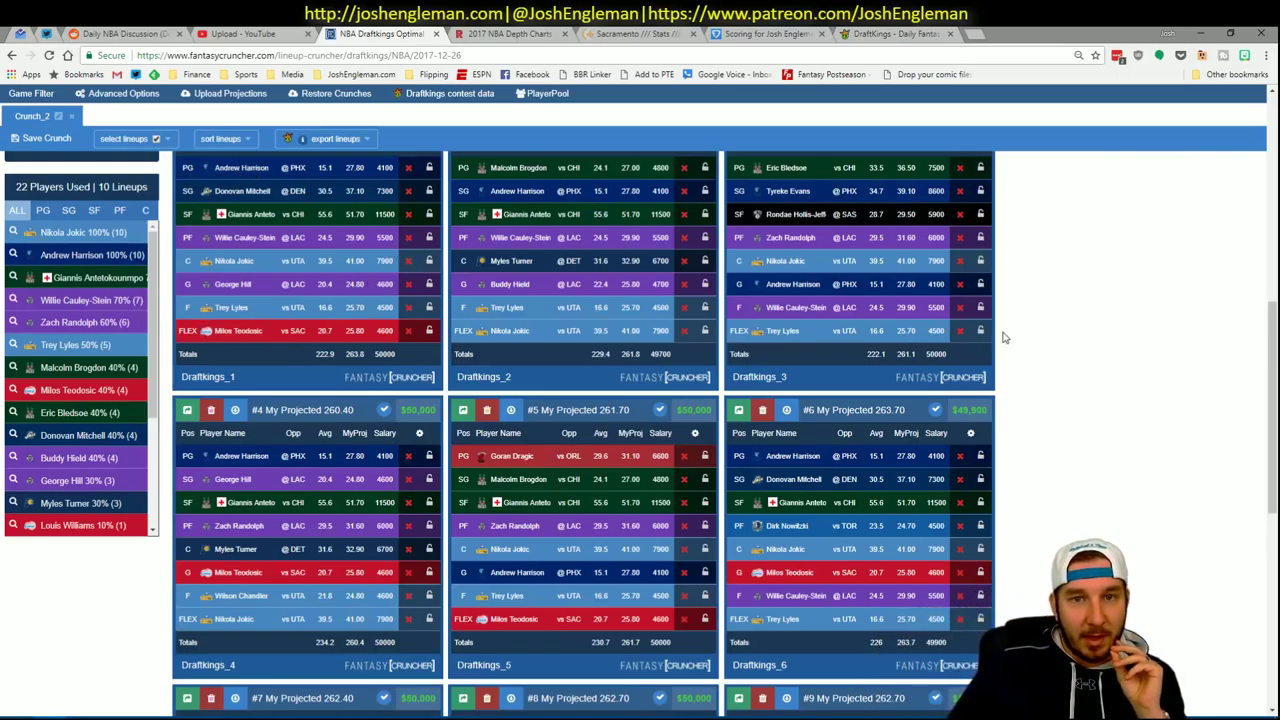
scroll(1005, 335, "up", 3)
scroll(1068, 373, "down", 3)
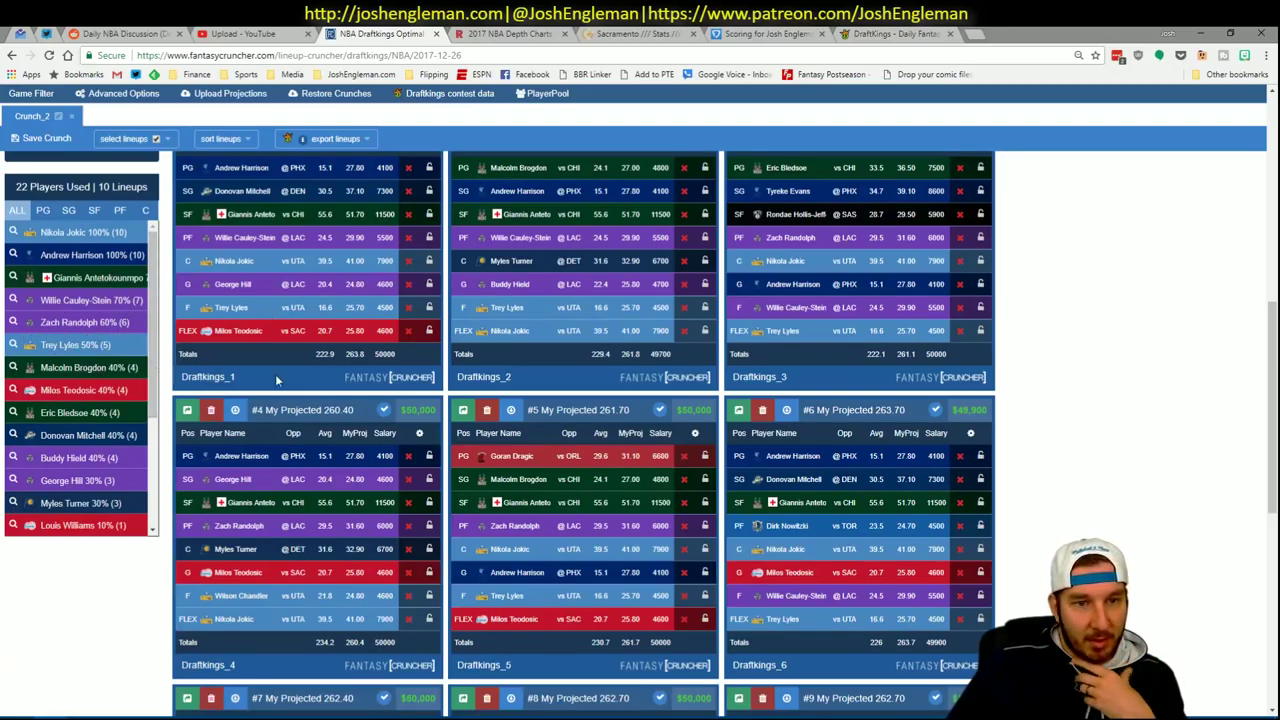
scroll(1078, 385, "up", 1)
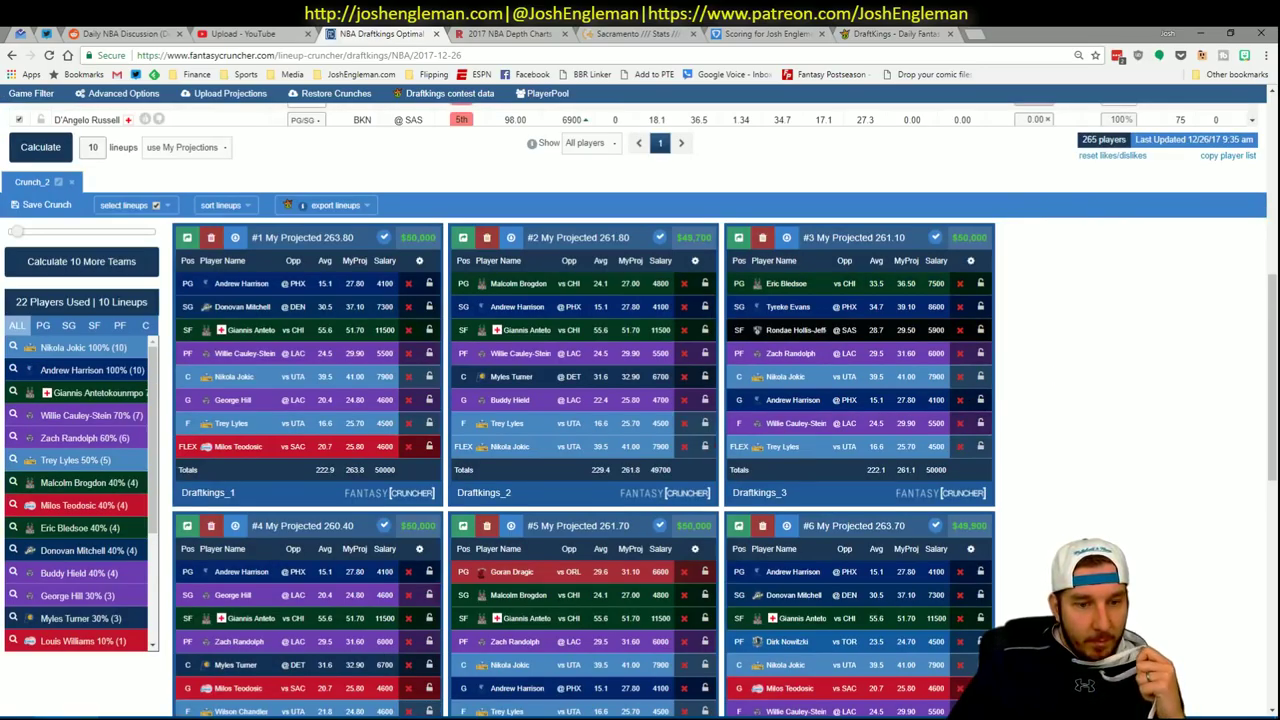
mouse_move(127, 614)
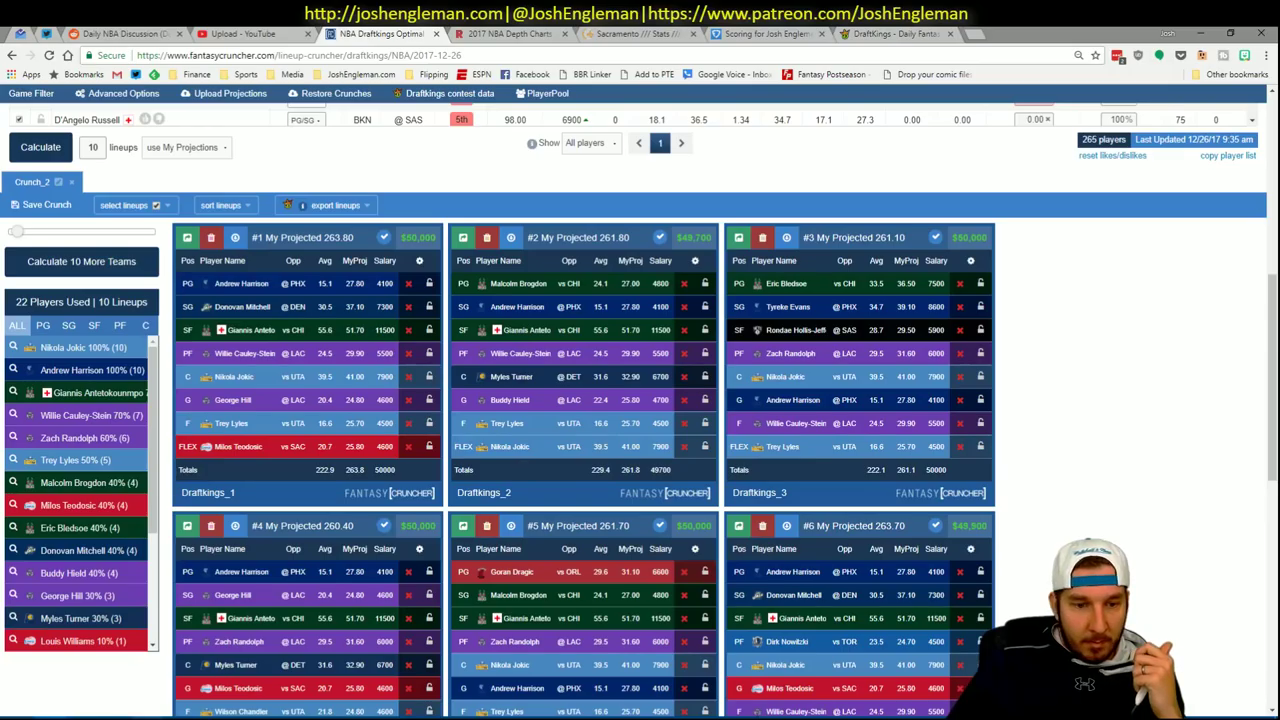
mouse_move(82, 716)
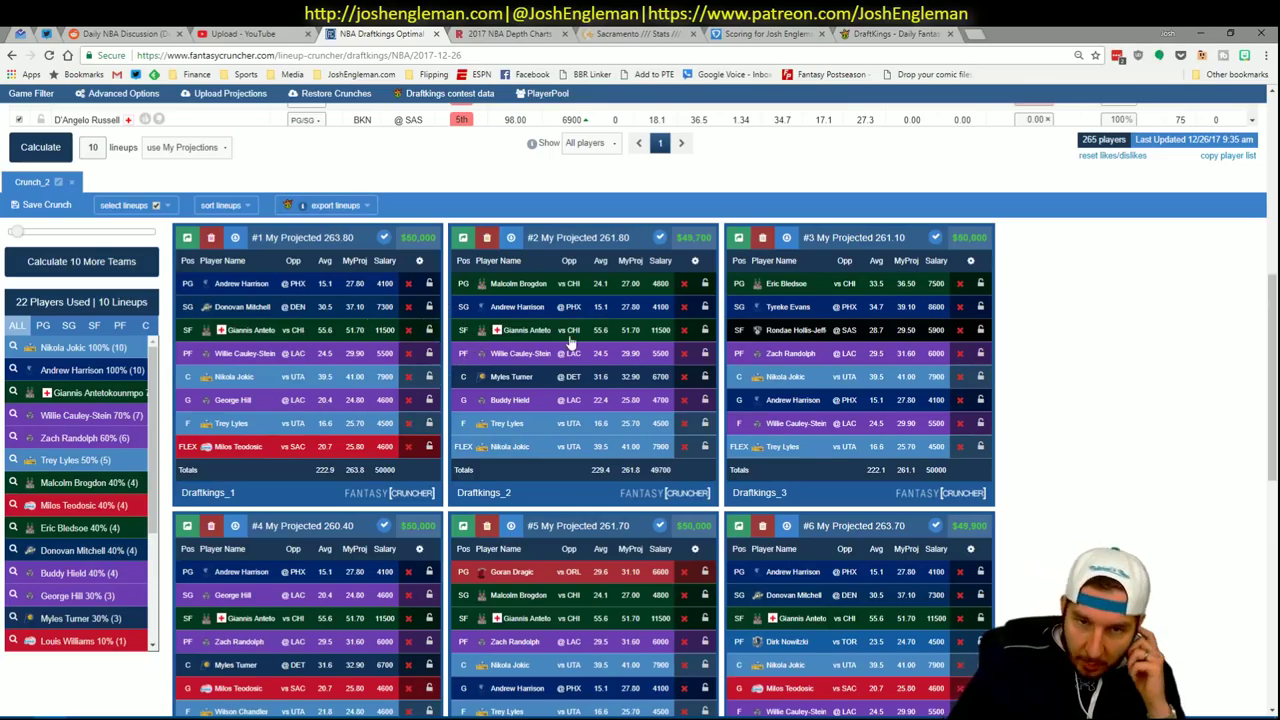
Limit SAC and BKN to a maximum of 1 player each in the advanced options.
scroll(1098, 370, "up", 5)
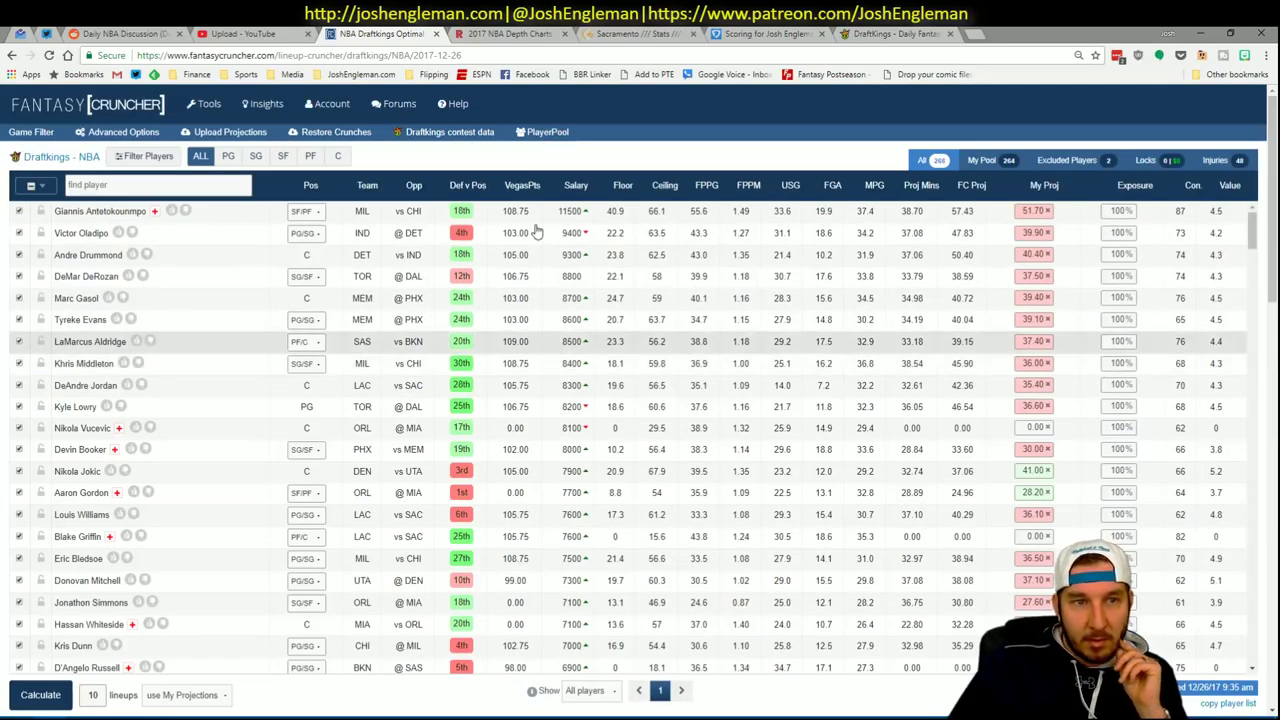
left_click(129, 136)
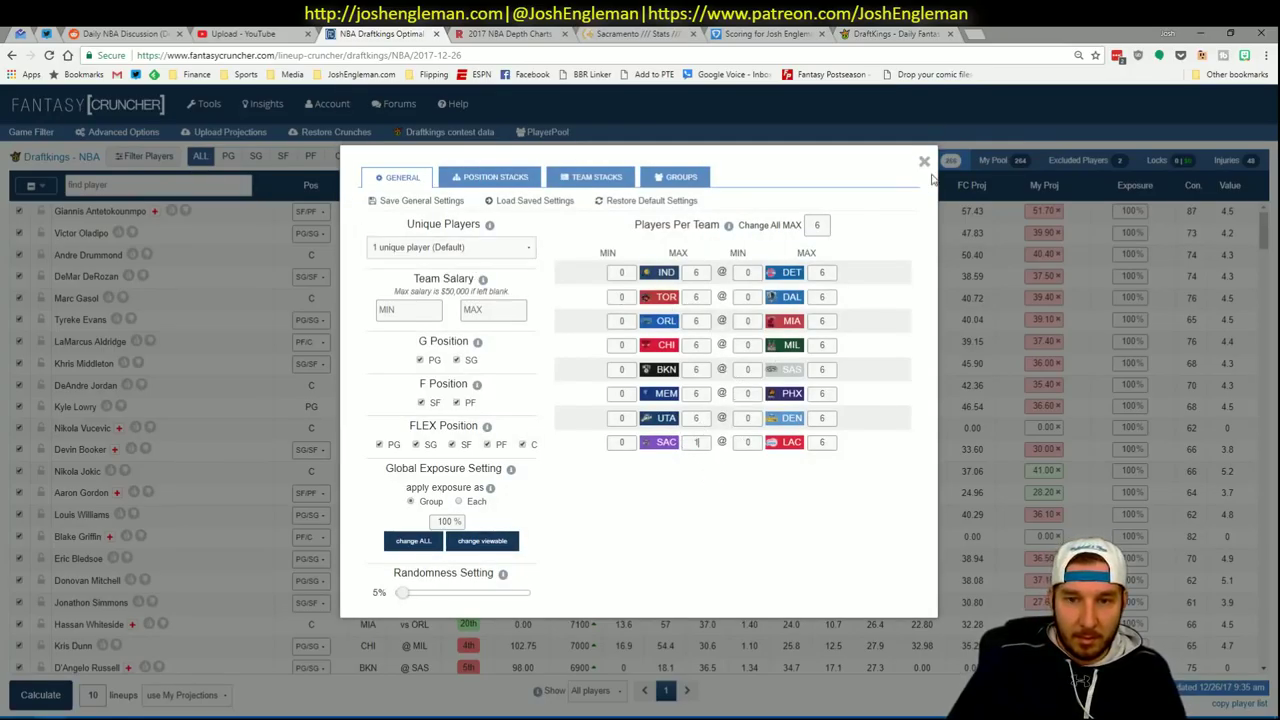
left_click(924, 161)
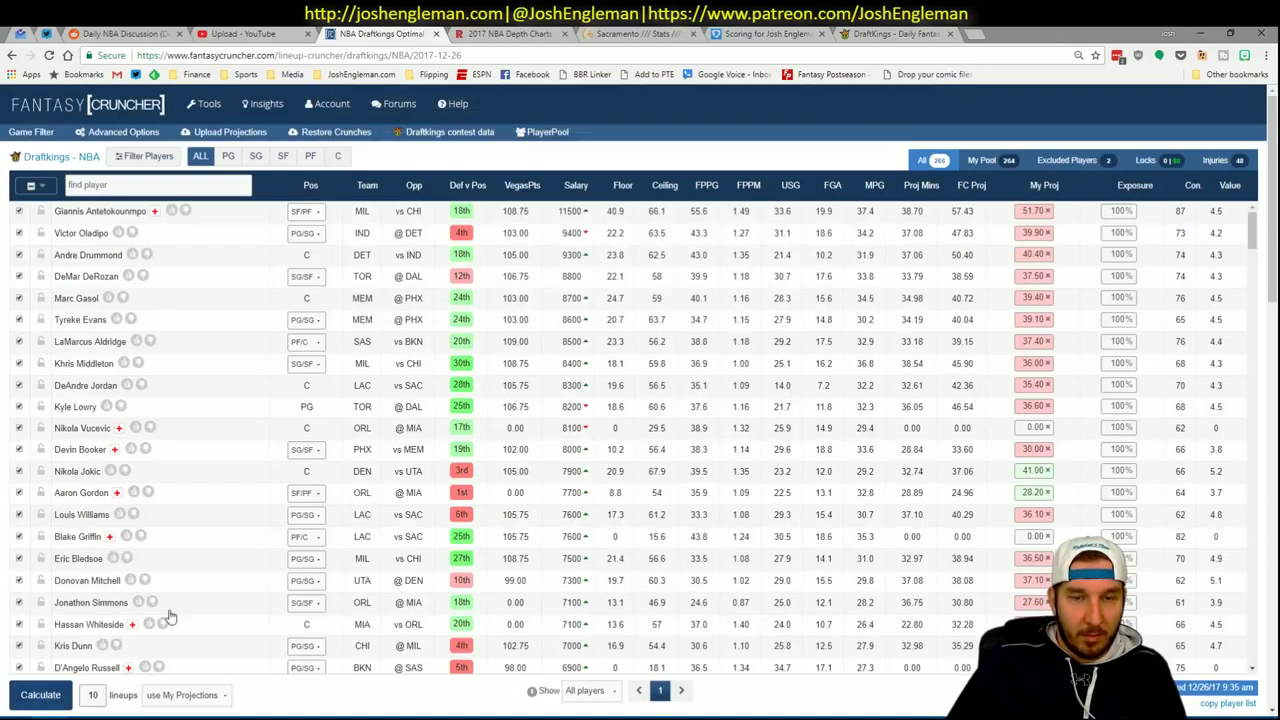
key("alt+Tab")
key("alt+Tab")
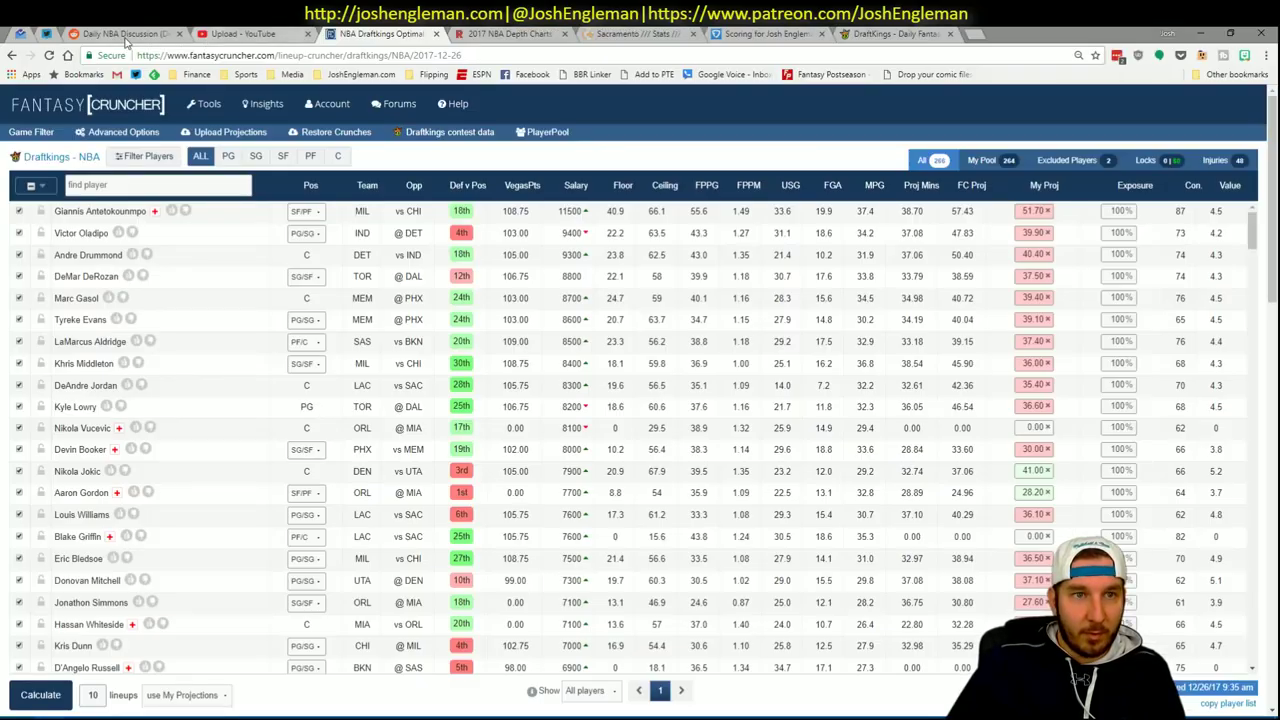
left_click(127, 137)
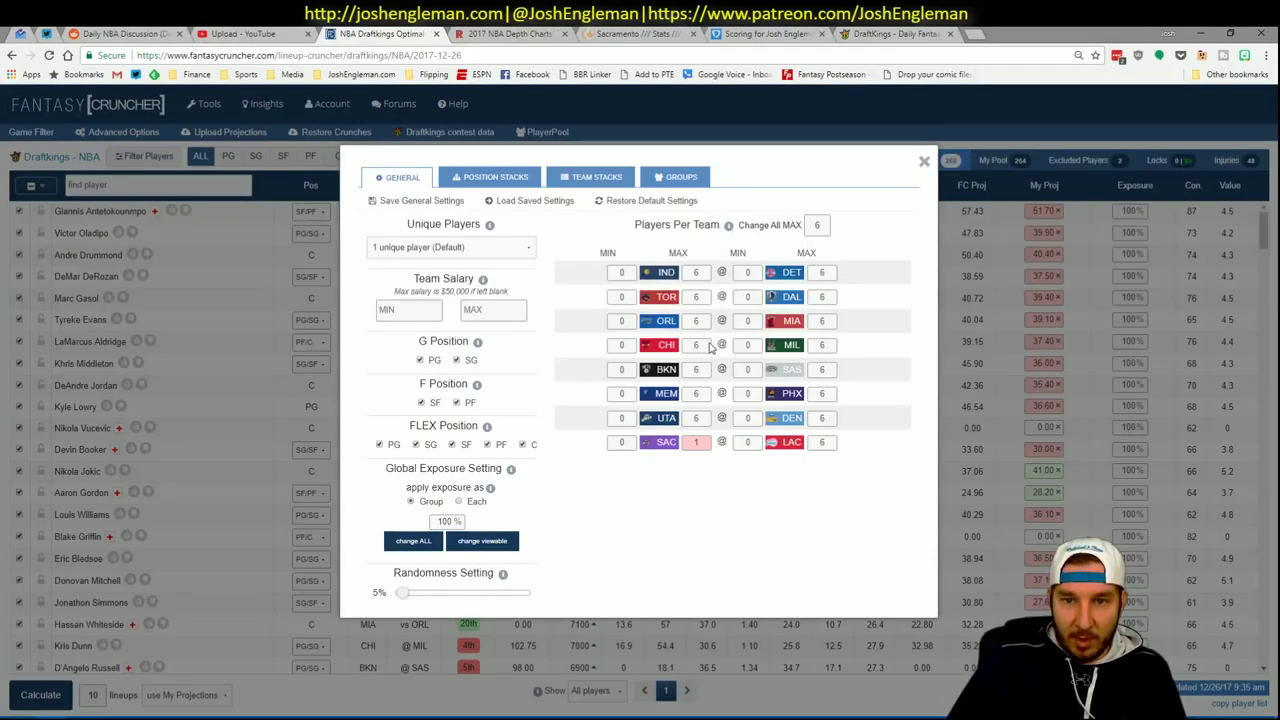
key("Tab")
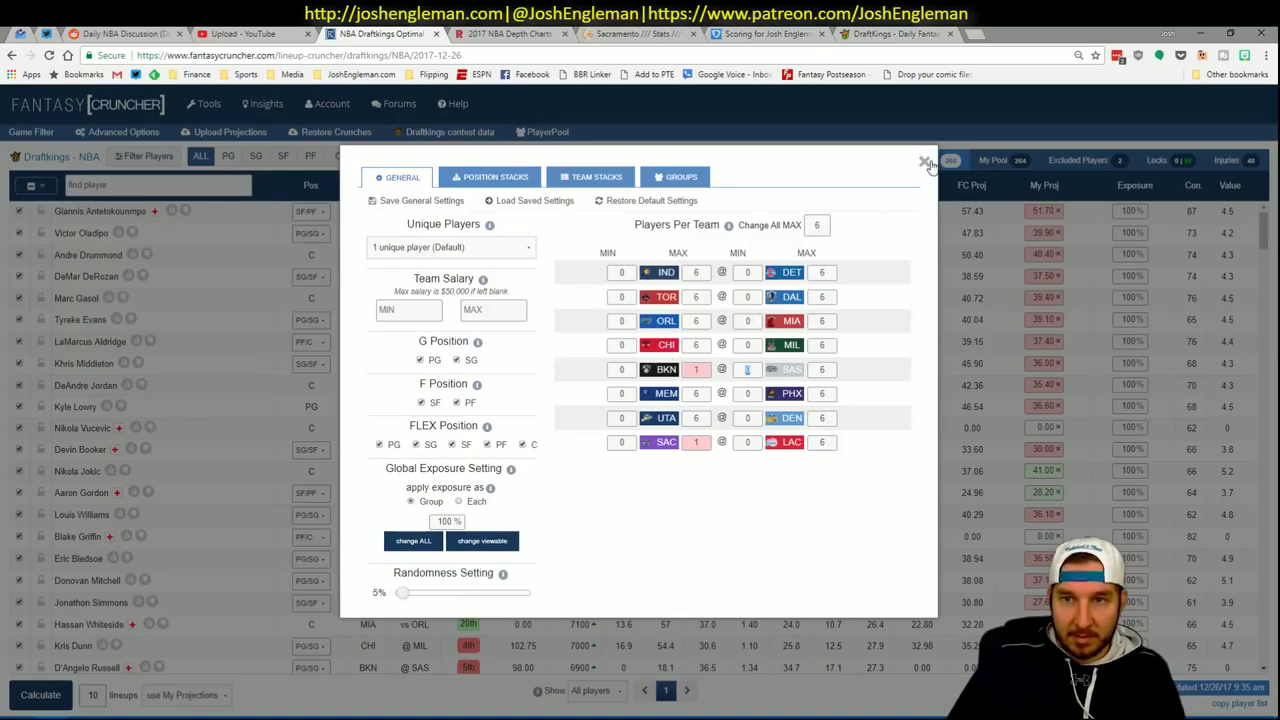
left_click(927, 164)
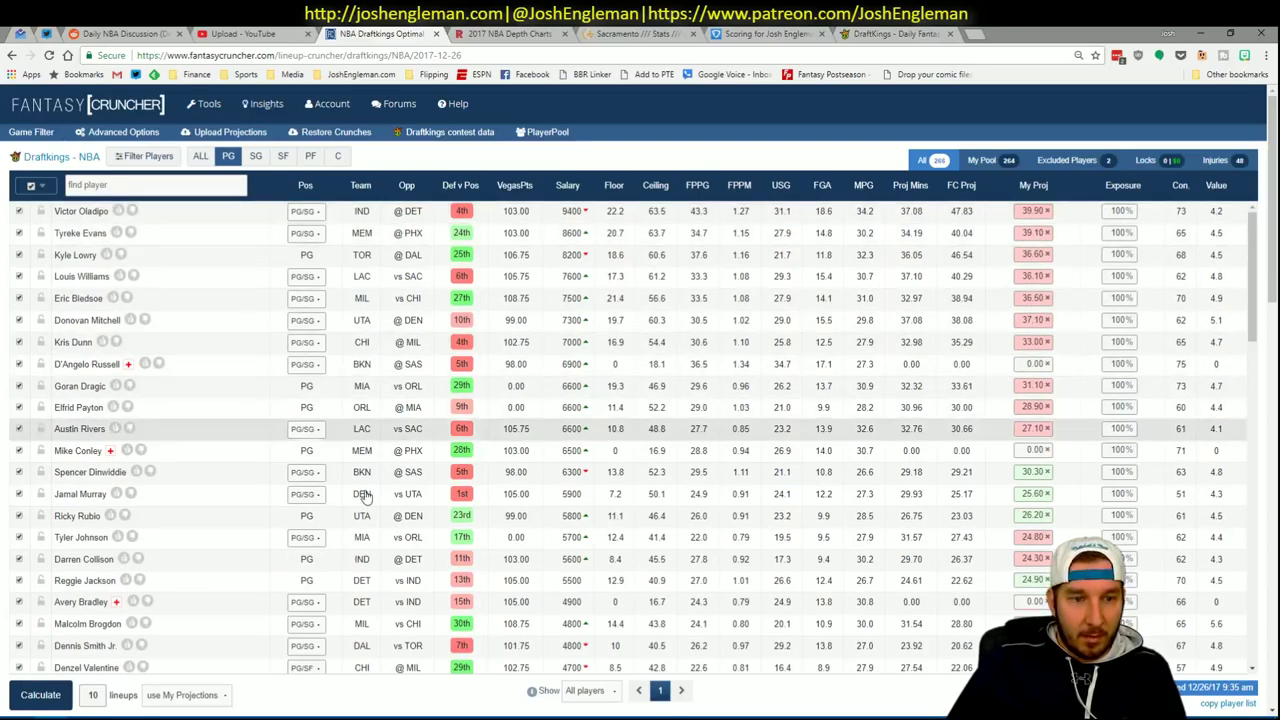
Review the point guards' salaries and projections, and calculate 10 new lineups.
scroll(260, 525, "down", 4)
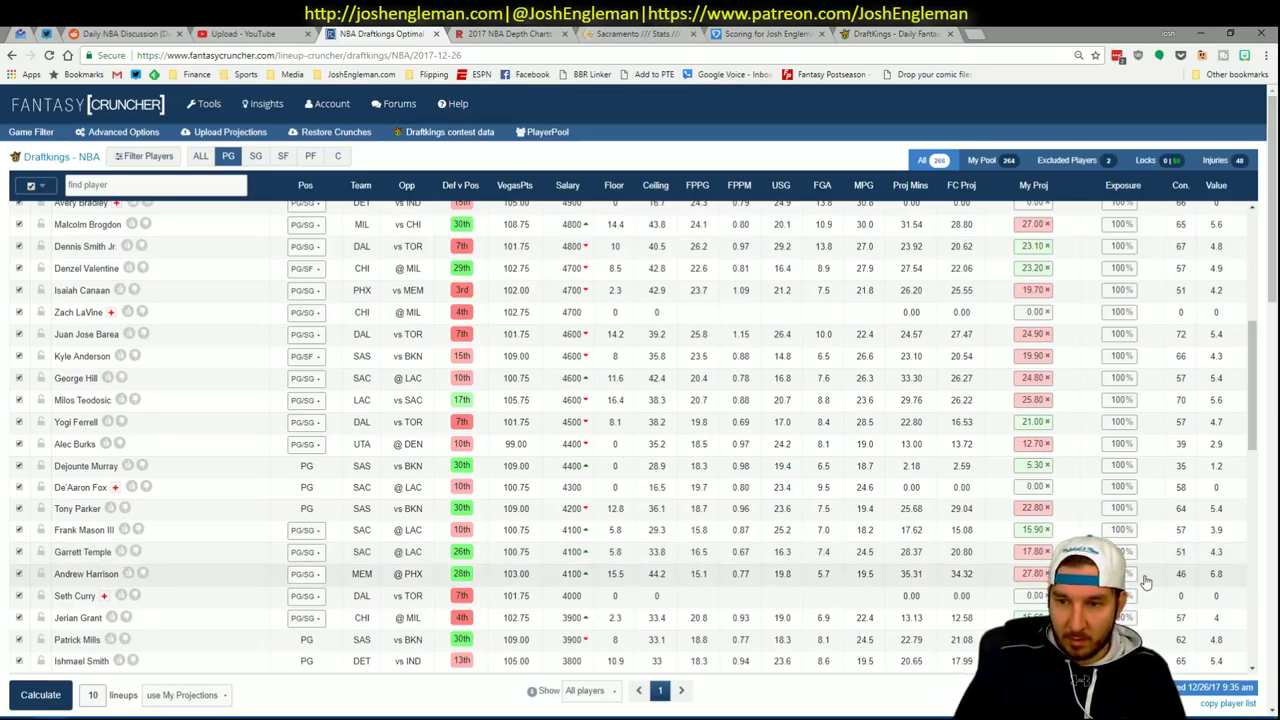
left_click(50, 694)
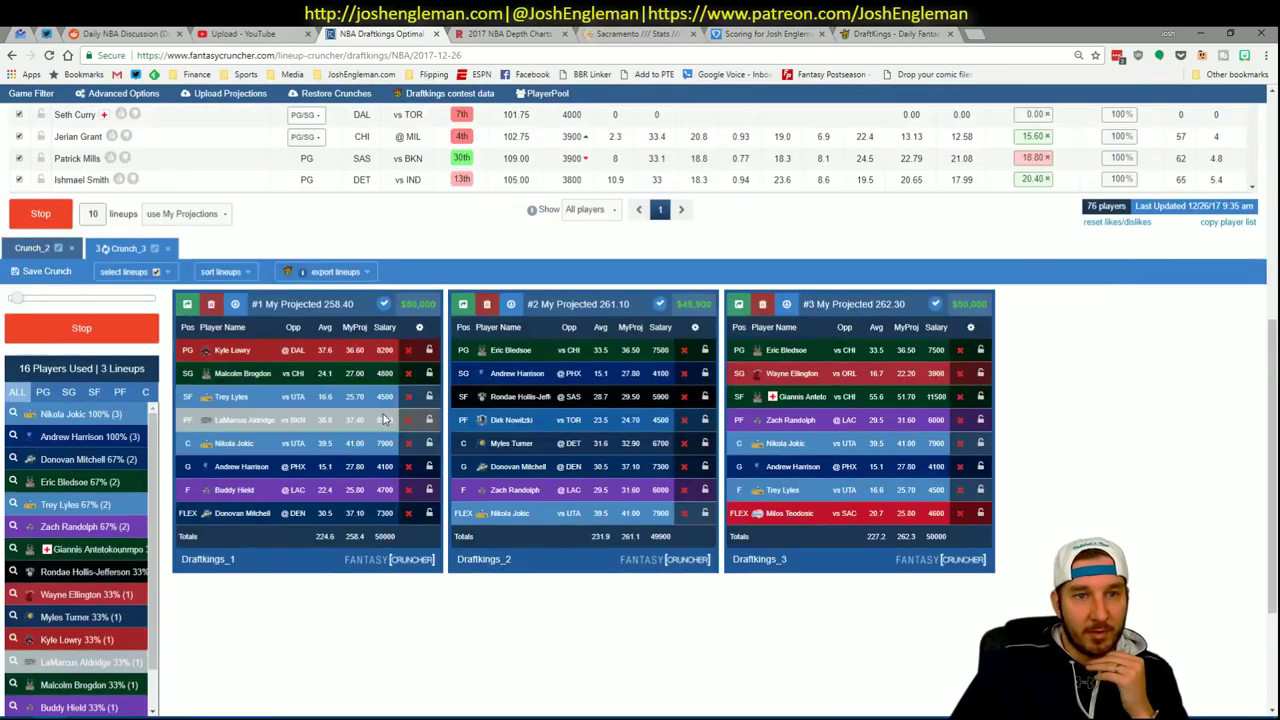
Sort the new lineups by My Projected in descending order and compare them.
left_click(220, 271)
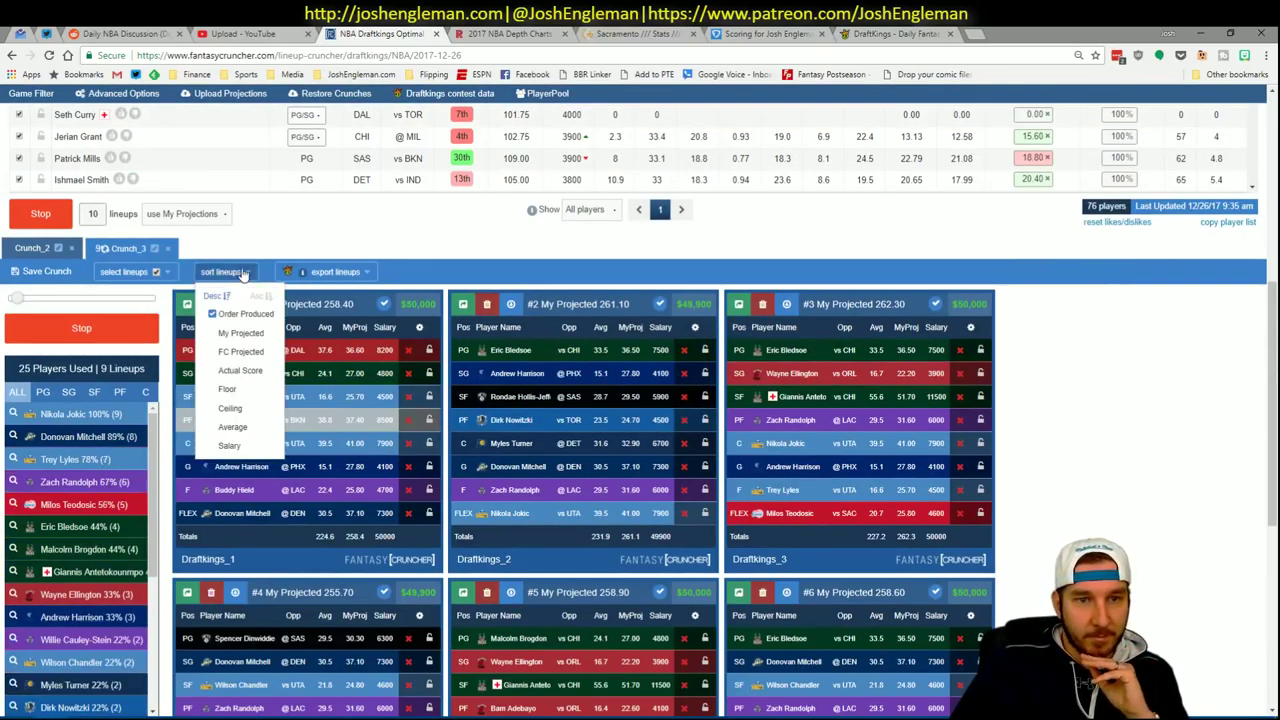
left_click(245, 334)
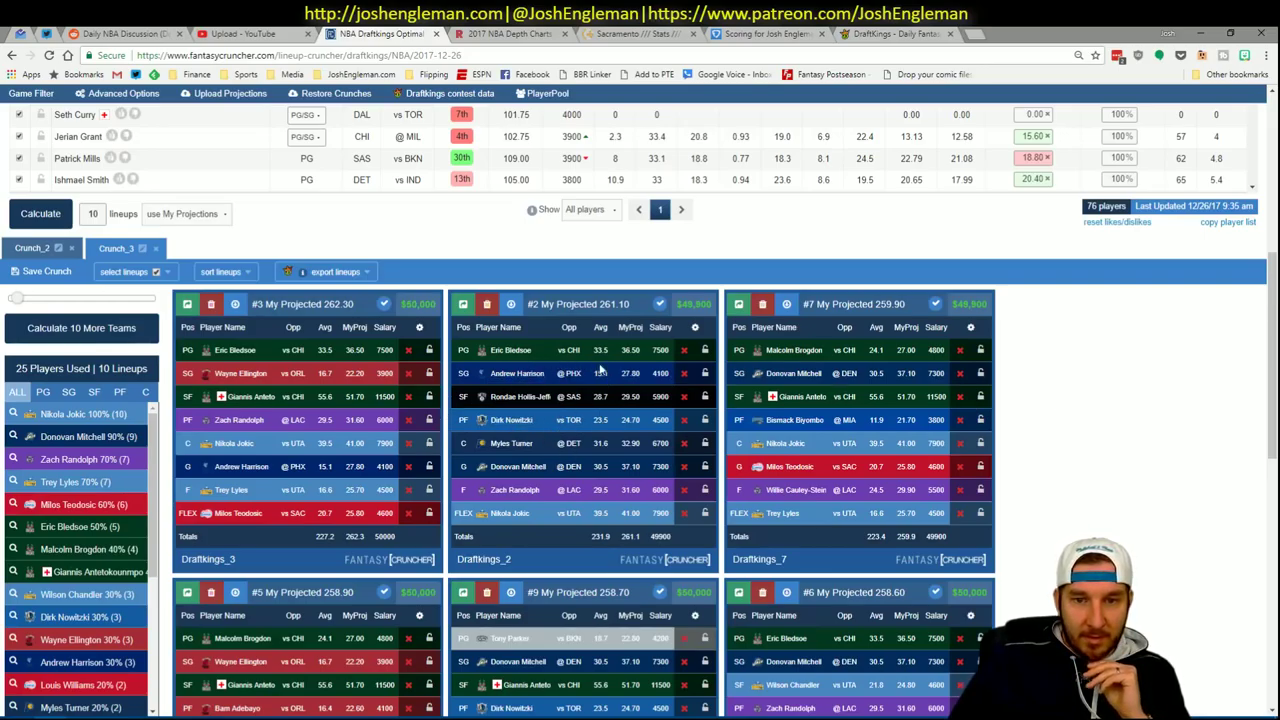
scroll(1129, 343, "down", 3)
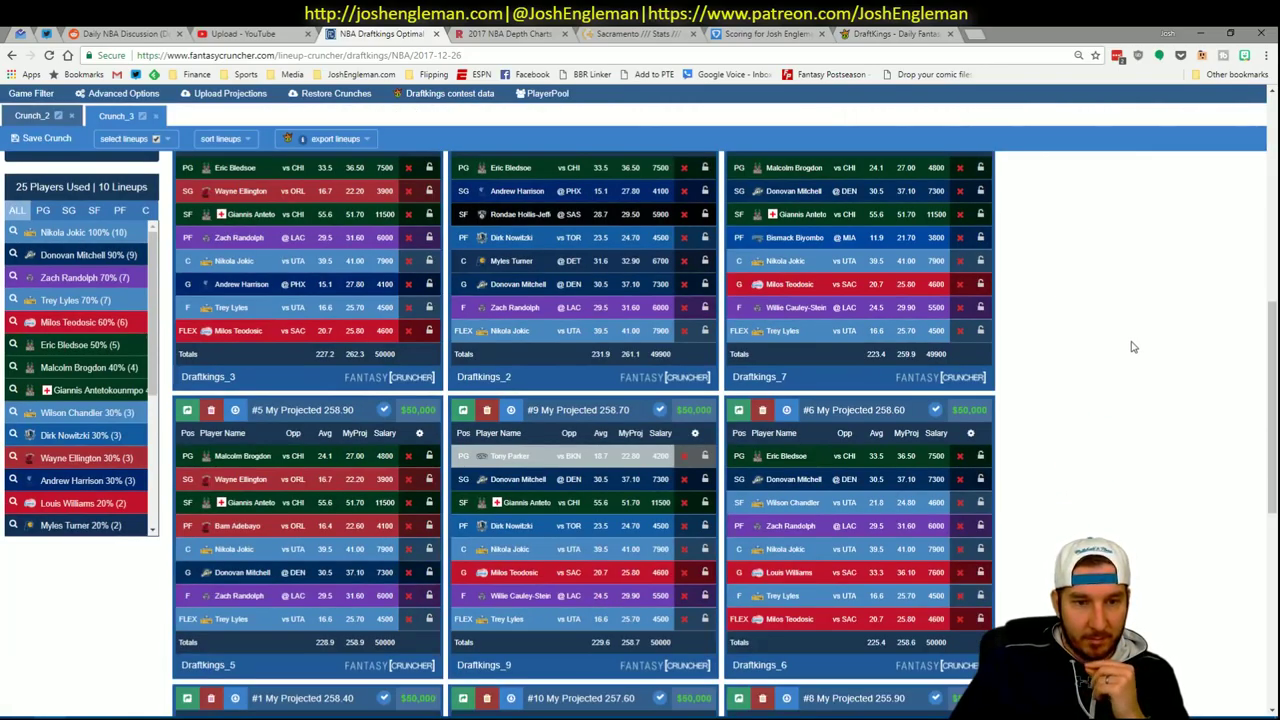
scroll(1131, 347, "up", 3)
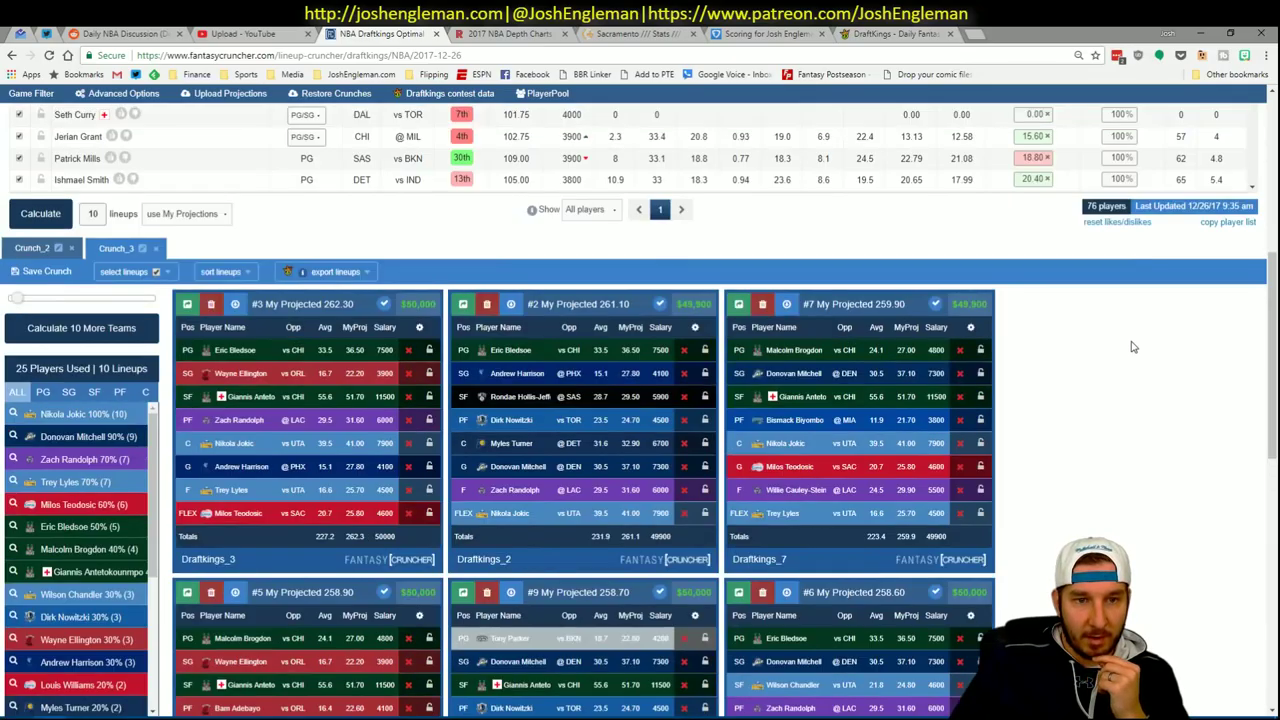
Examine the players, salaries and projected totals across the 10 sorted DraftKings lineups.
scroll(1133, 347, "down", 4)
scroll(635, 390, "down", 3)
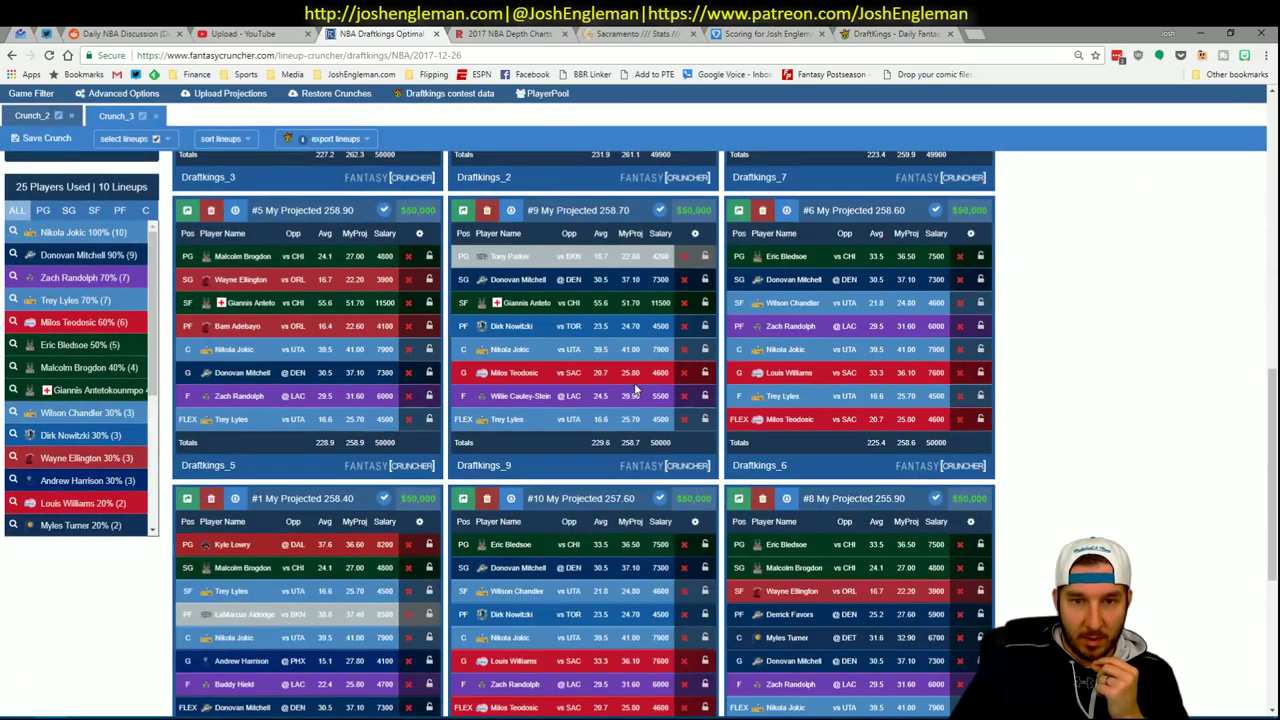
scroll(1117, 363, "up", 2)
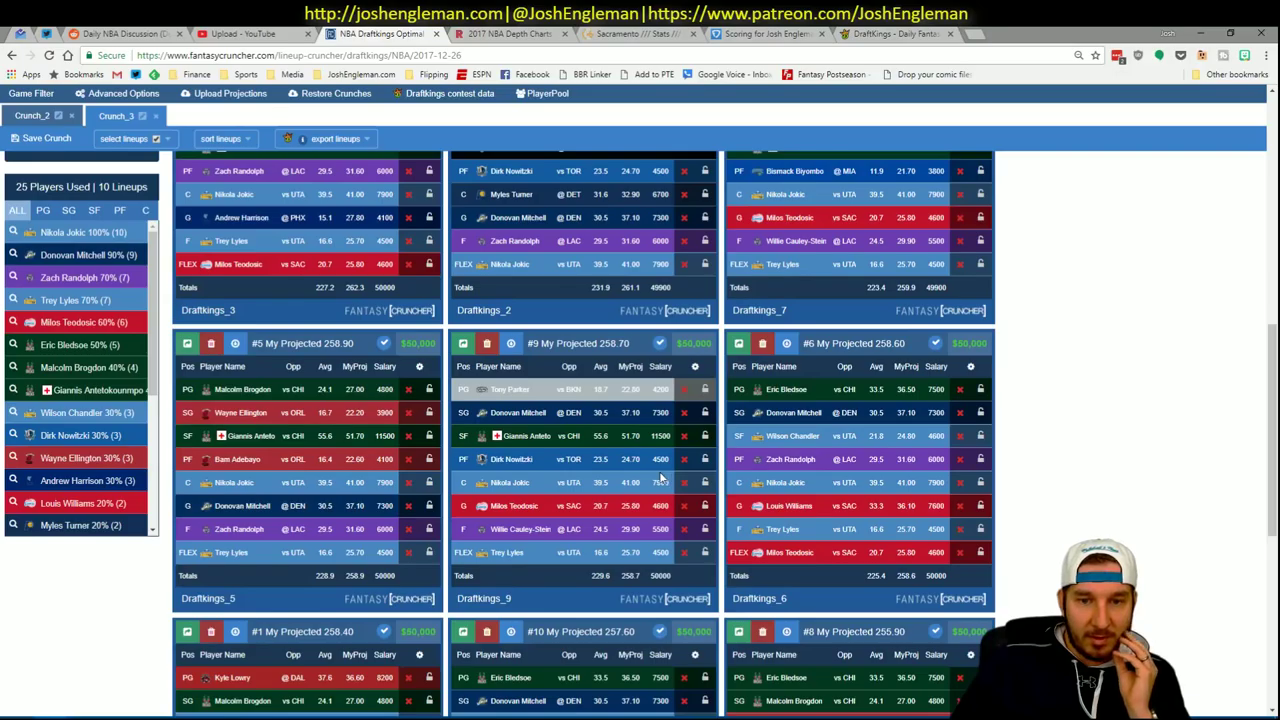
scroll(1066, 408, "up", 6)
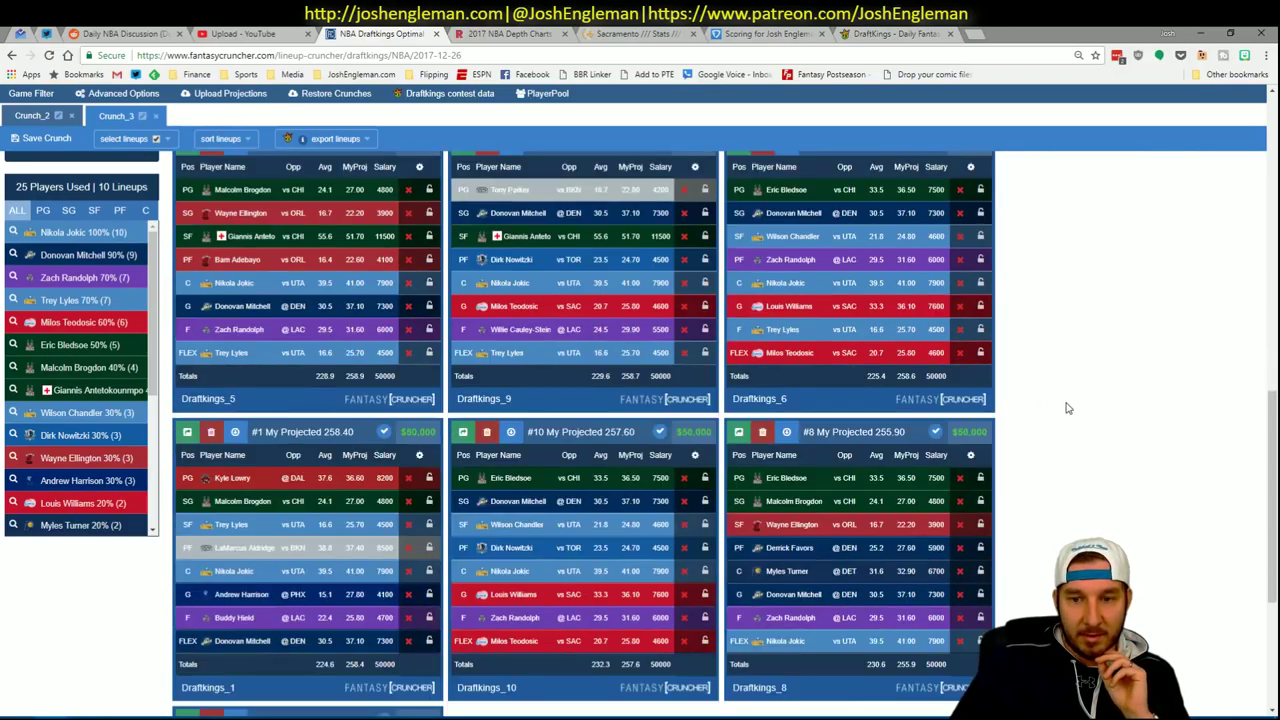
scroll(1066, 408, "up", 1)
scroll(1066, 408, "down", 3)
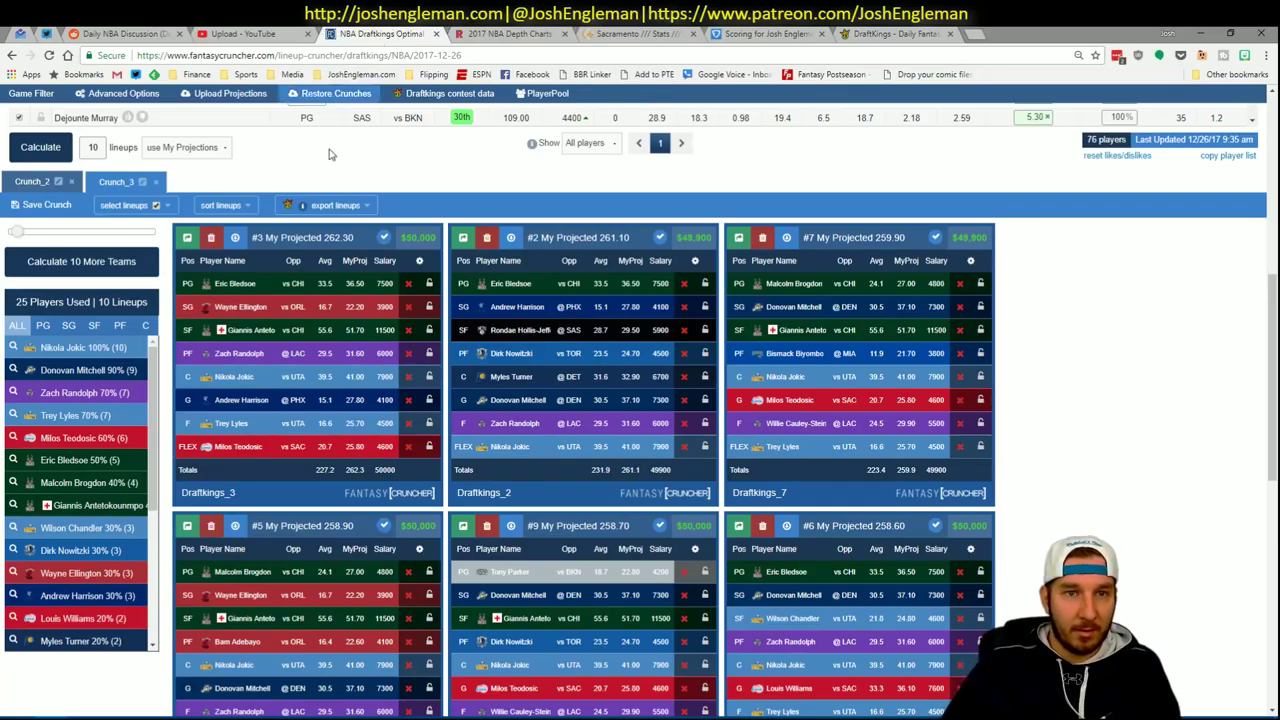
Open the Lineup Cruncher for FanDuel NBA.
scroll(393, 170, "up", 2)
scroll(393, 170, "up", 4)
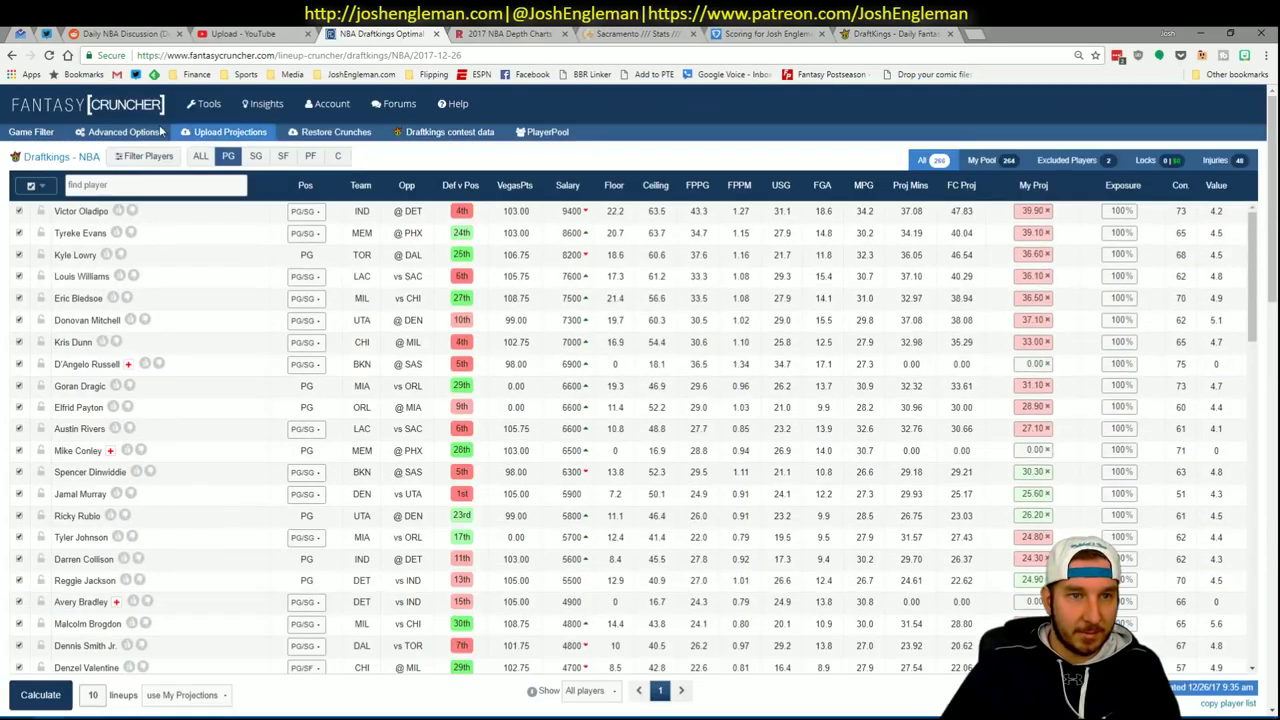
mouse_move(210, 104)
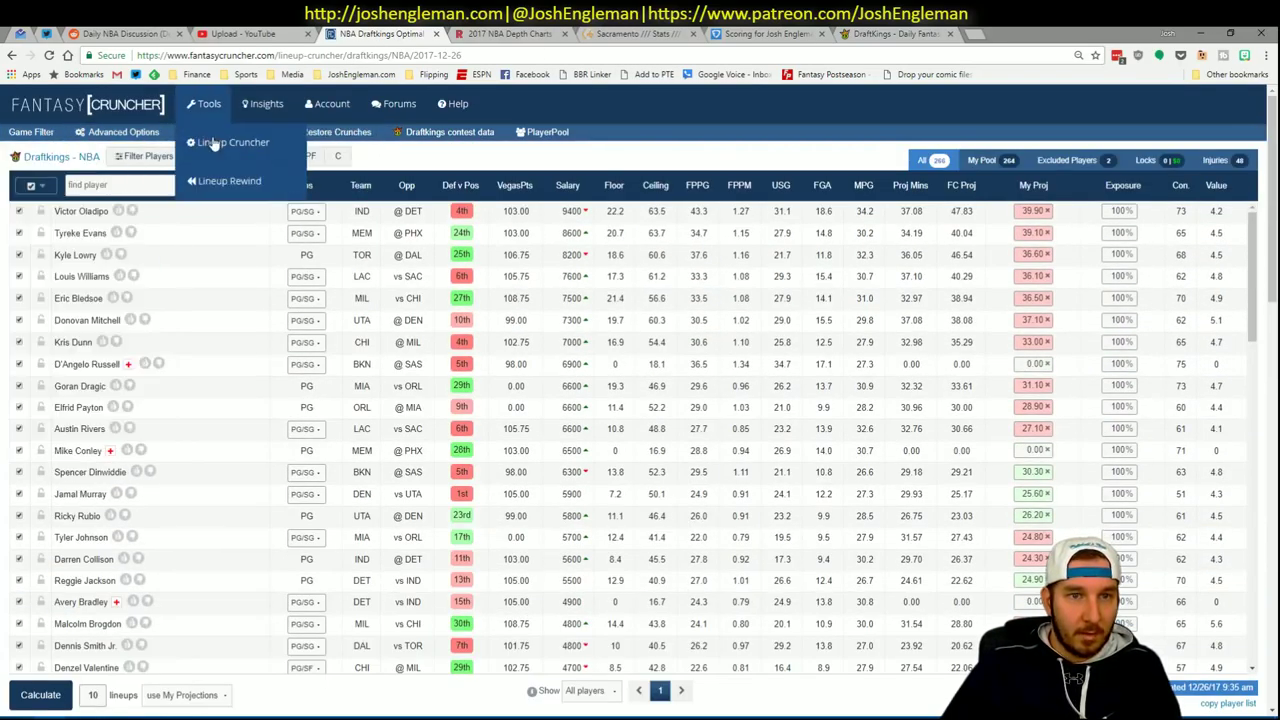
mouse_move(220, 142)
left_click(455, 214)
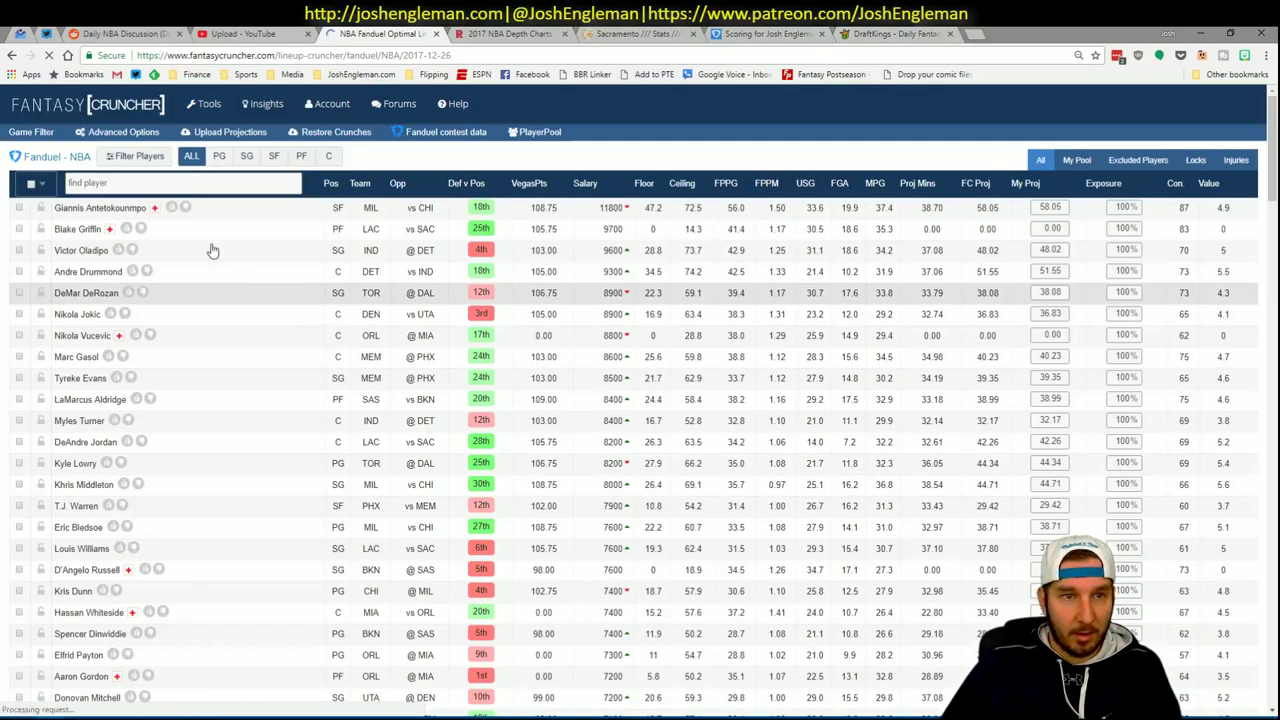
Switch to Excel and copy the blended player projections from the Daily sheet.
left_click(110, 712)
left_click(112, 655)
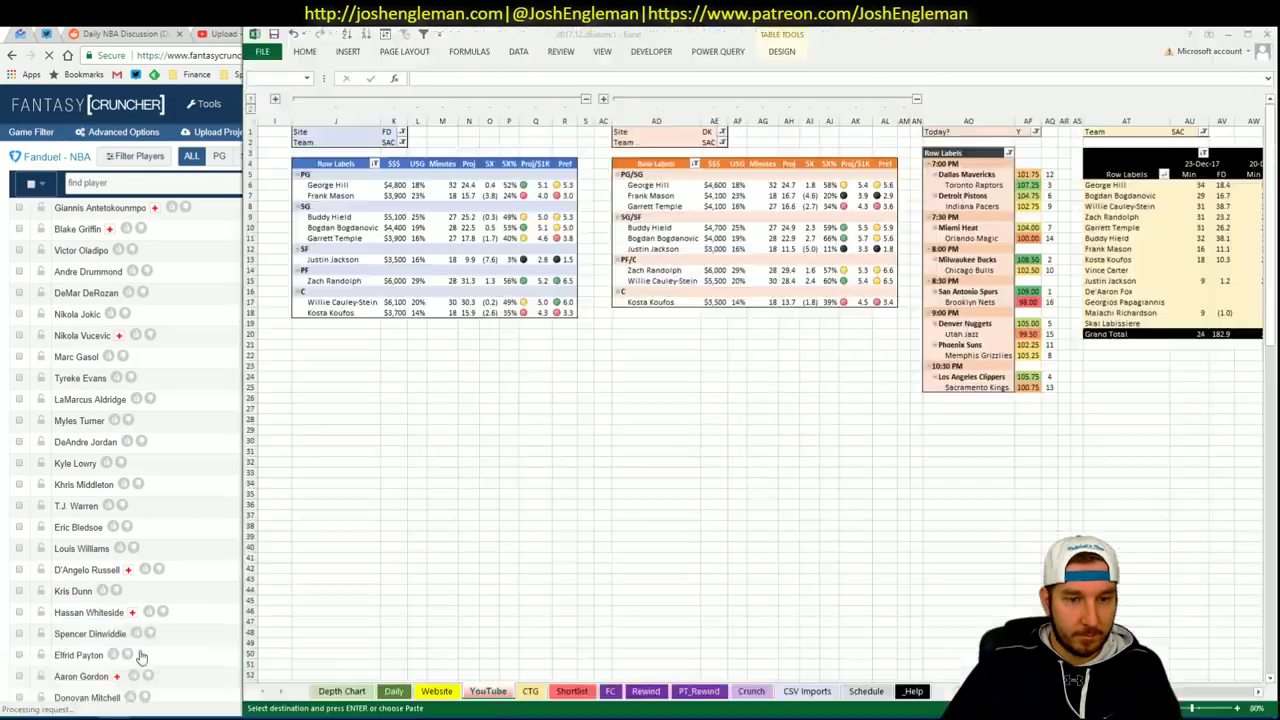
left_click(394, 691)
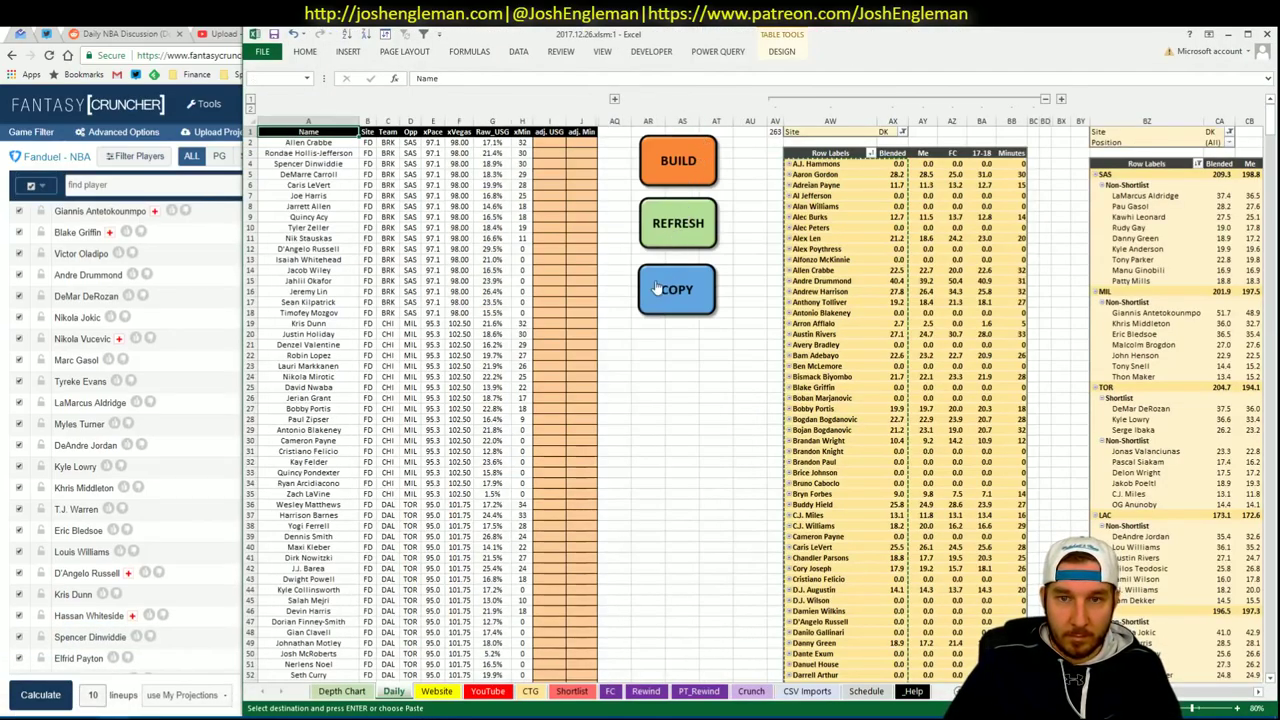
key("alt+Tab")
Upload the copied projections for NBA FanDuel 2017-12-26 in FantasyCruncher and return to the Lineup Cruncher.
left_click(228, 131)
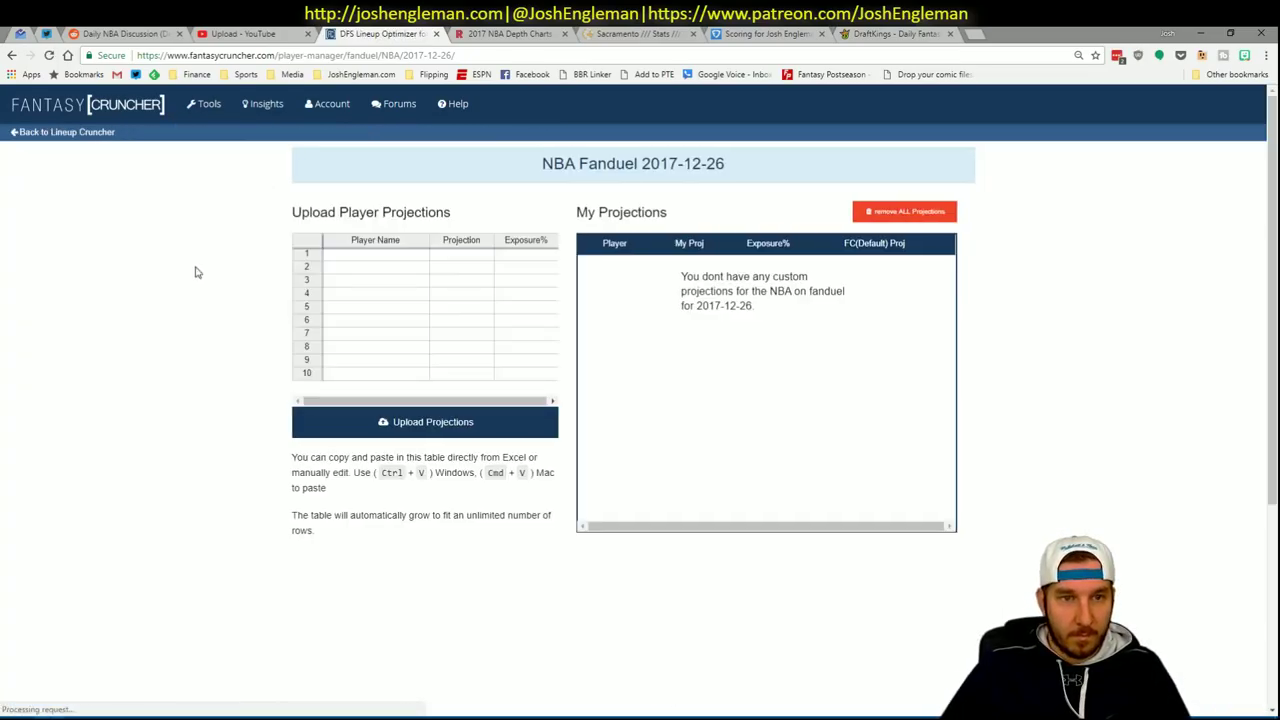
left_click(397, 258)
key("ctrl+v")
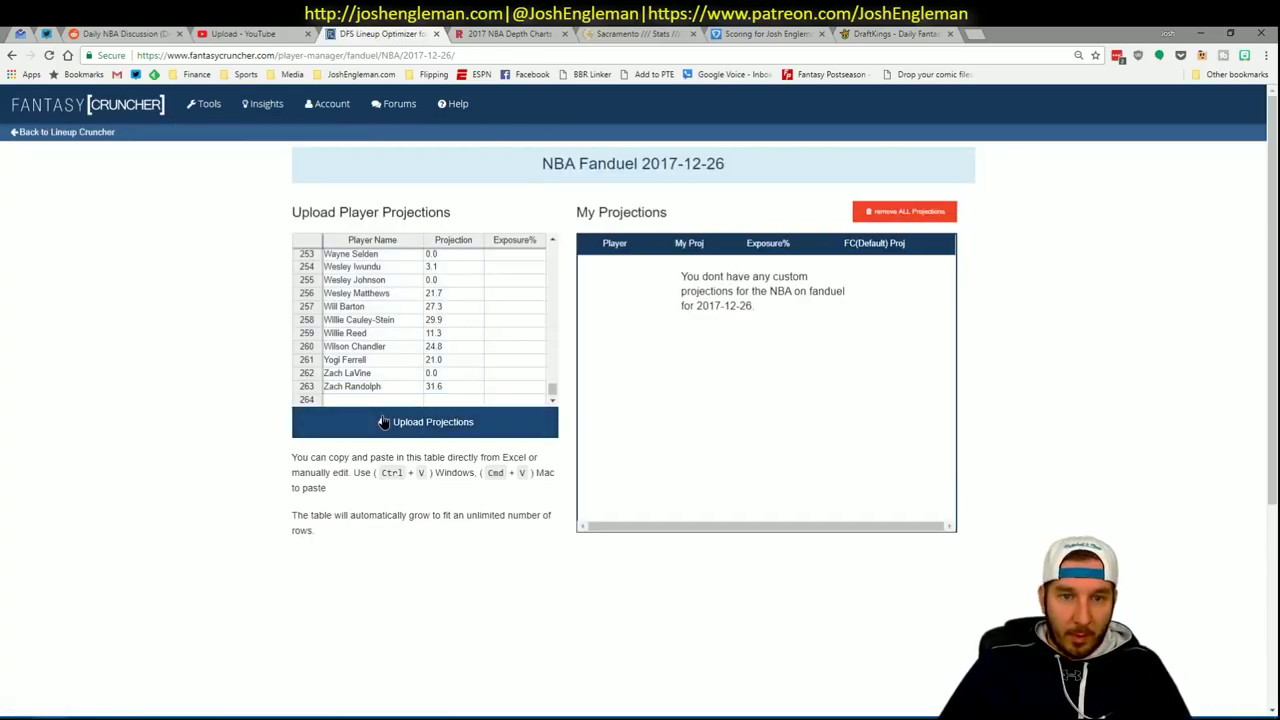
left_click(383, 422)
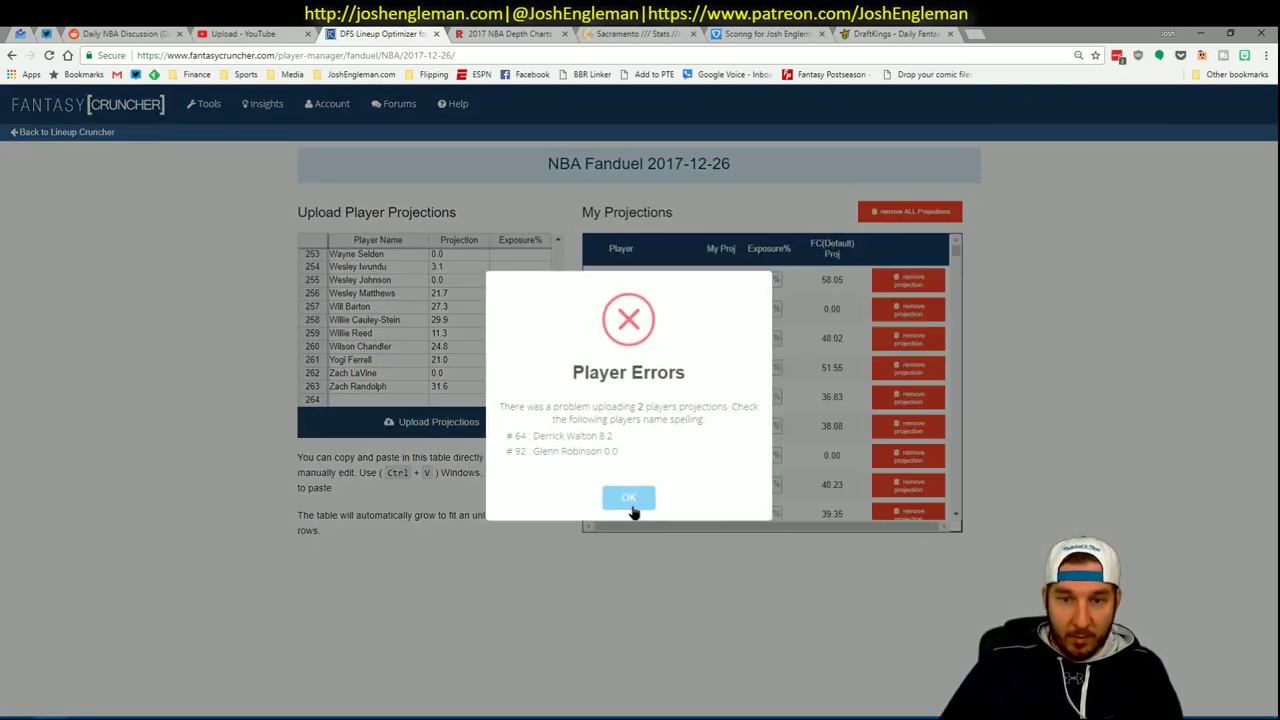
left_click(628, 498)
left_click(97, 147)
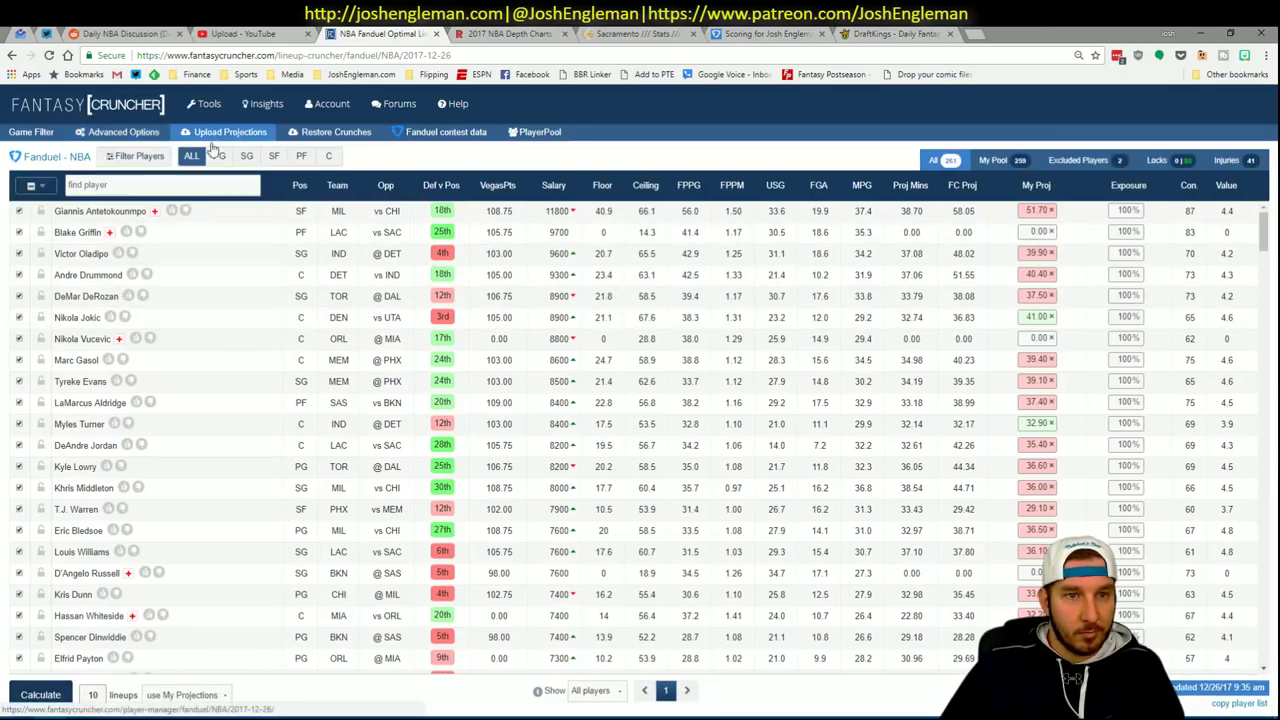
Set the FanDuel randomness to 5% and limit SAC and BKN to a maximum of 1 player each.
left_click(122, 132)
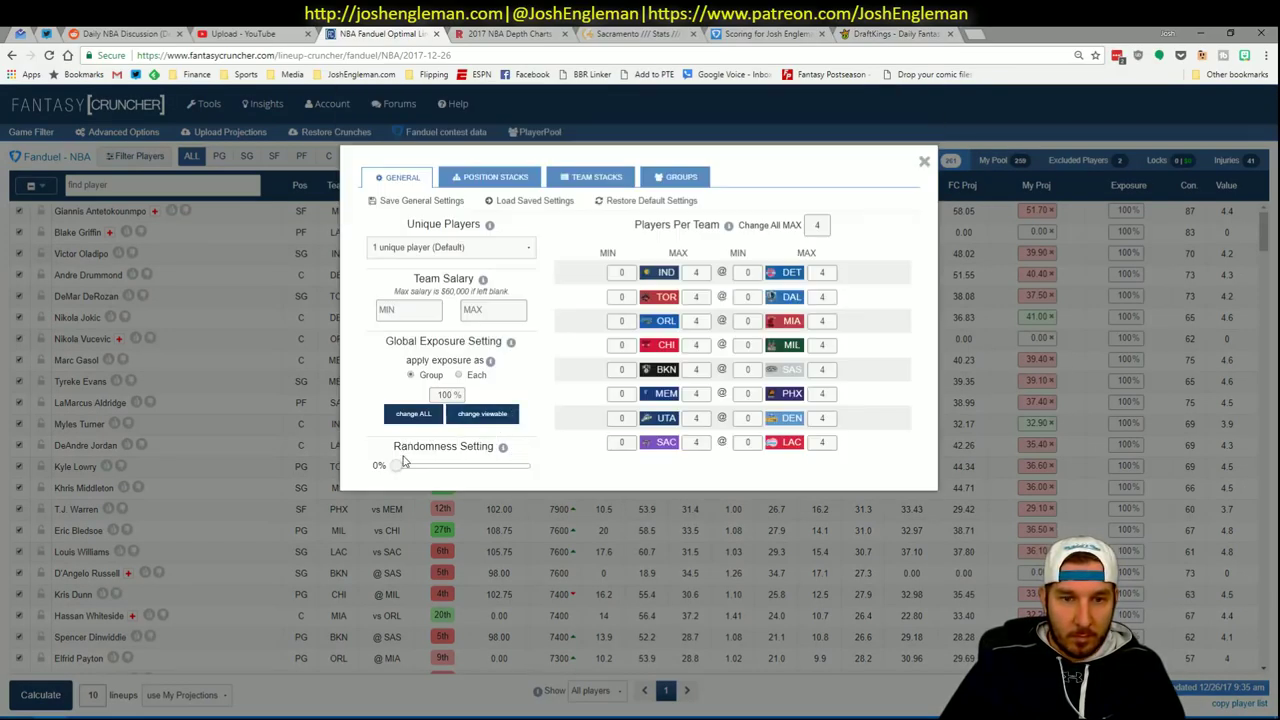
left_click(402, 466)
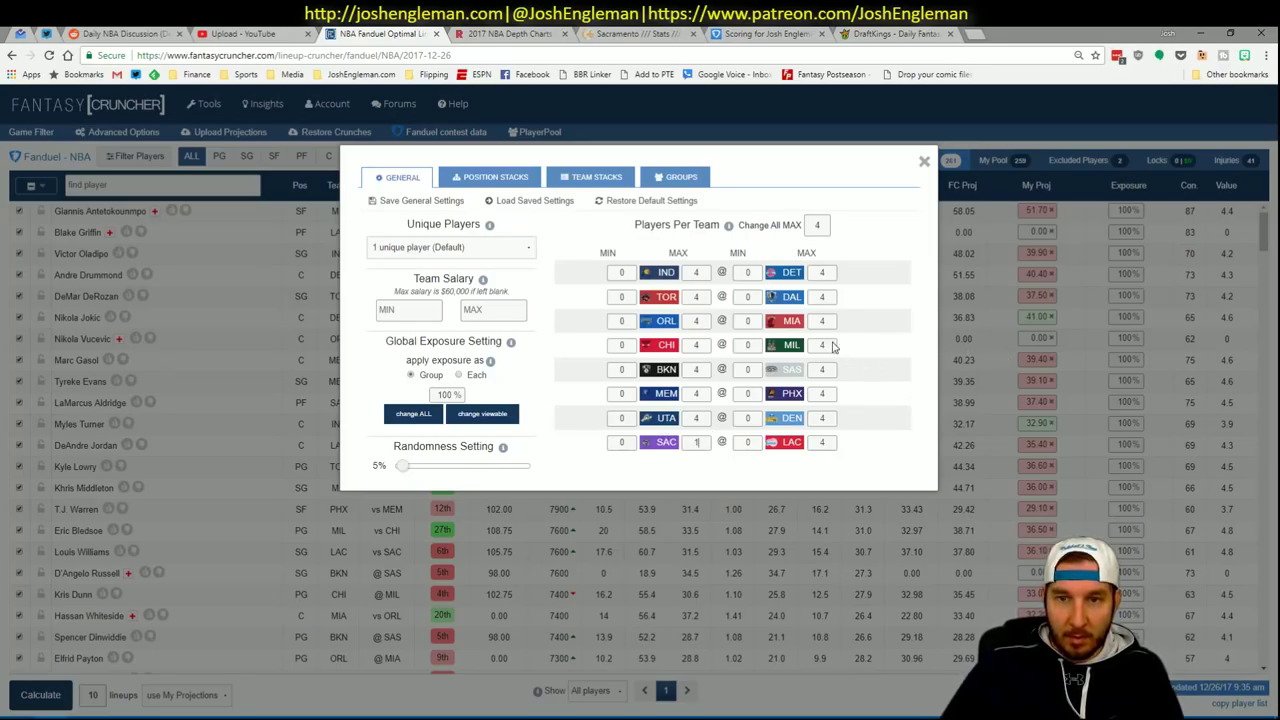
left_click(697, 372)
type("1")
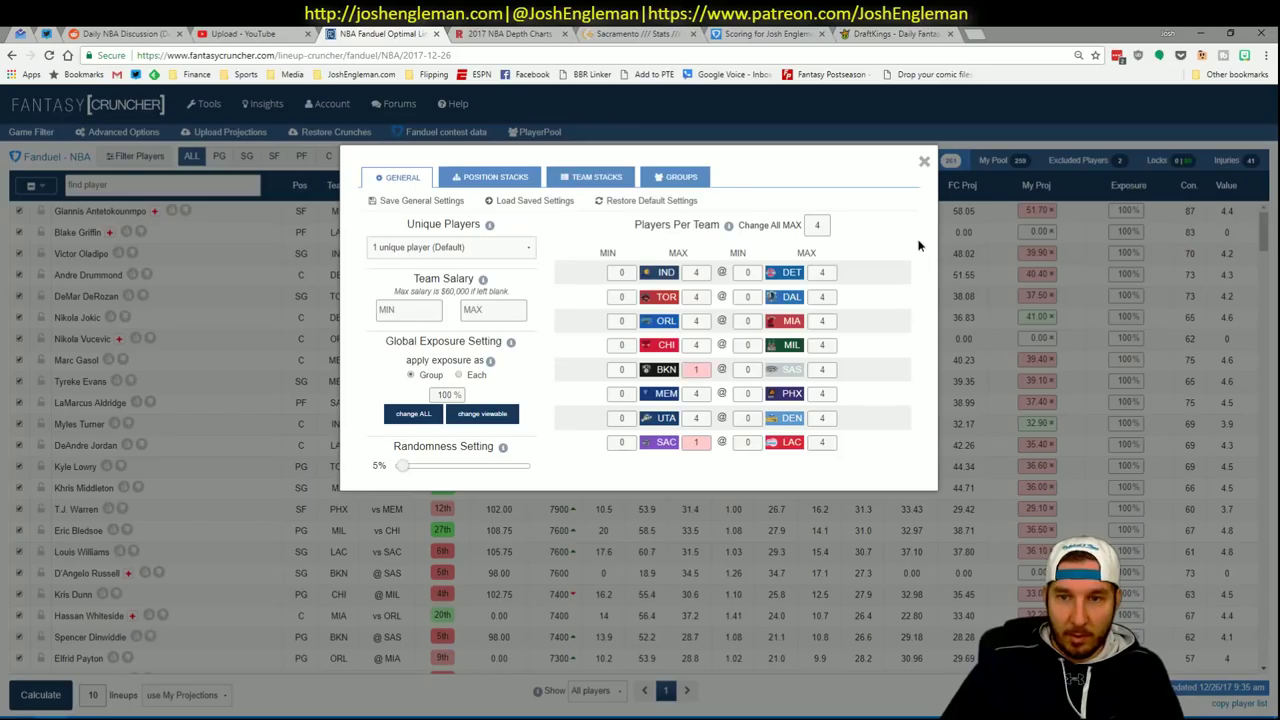
left_click(924, 162)
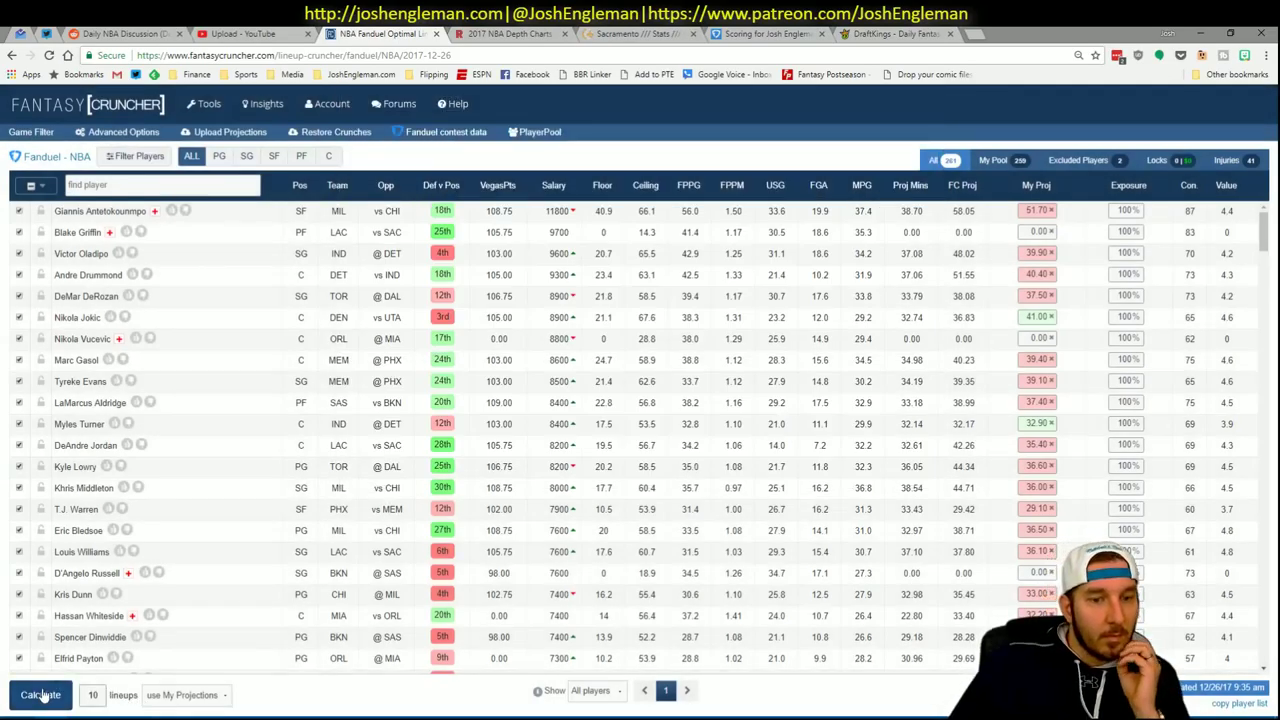
Calculate 10 FanDuel lineups, sort them by My Projected in descending order and compare them.
left_click(40, 694)
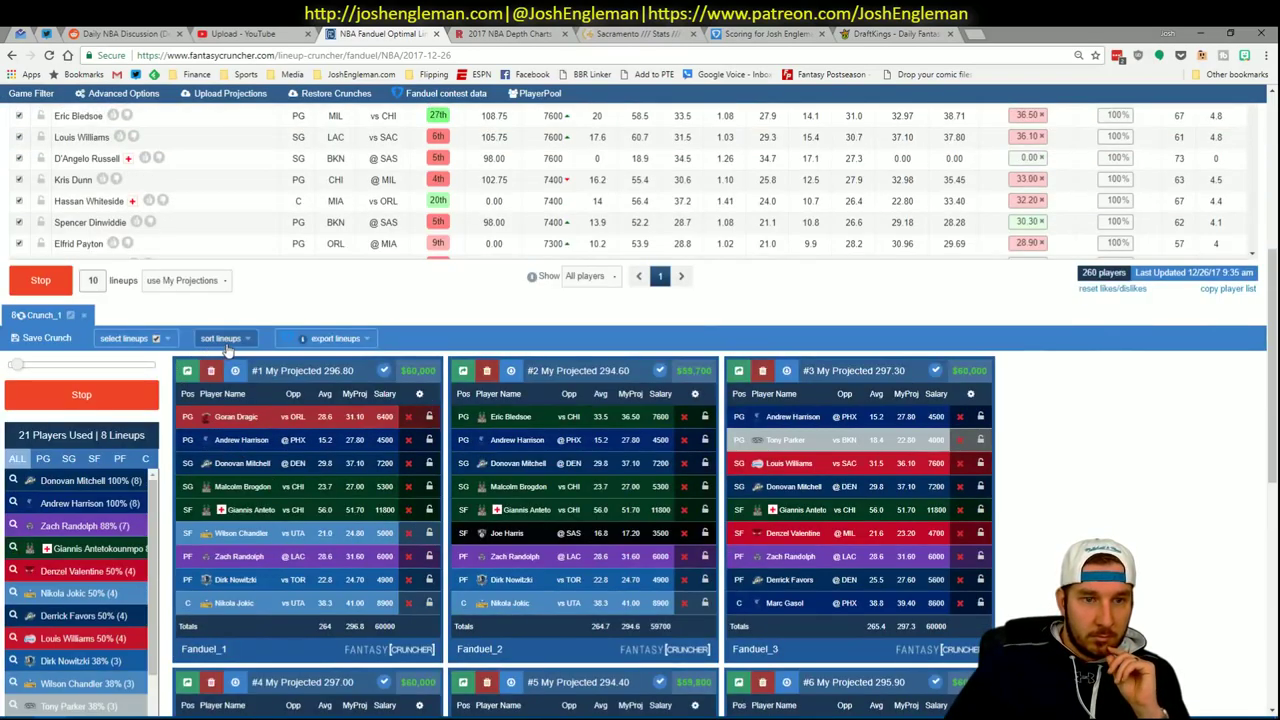
left_click(221, 339)
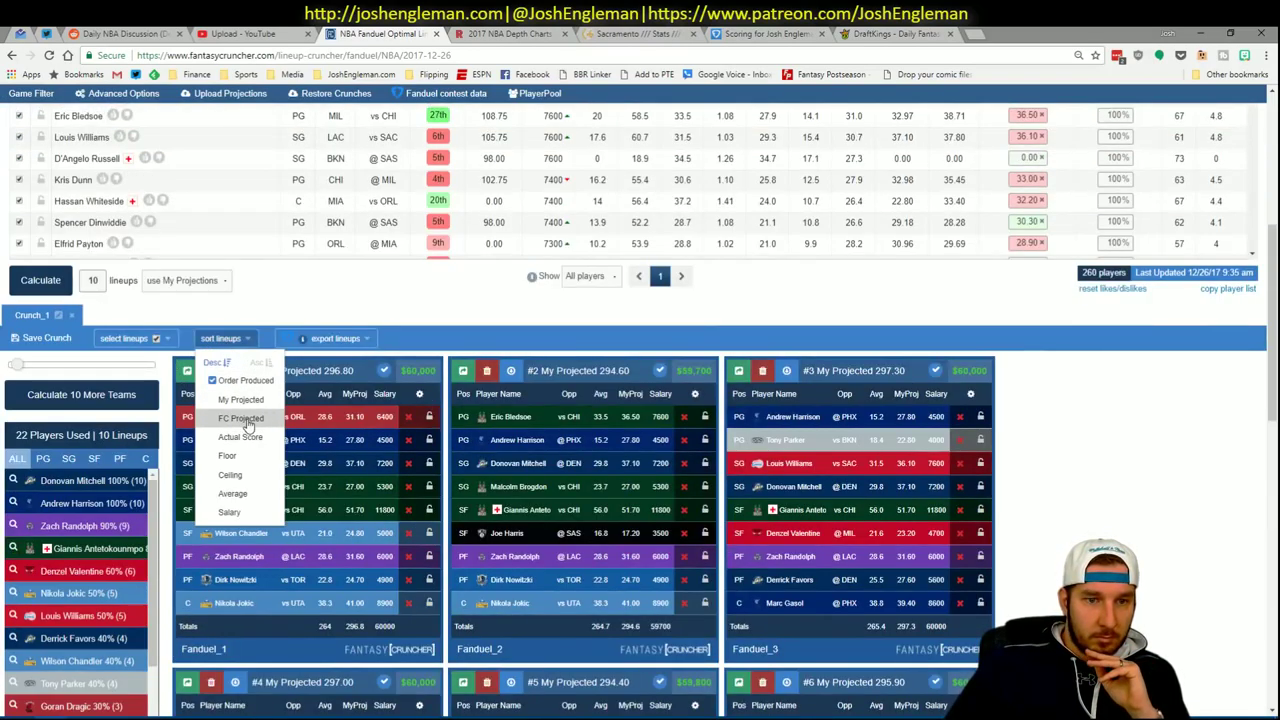
left_click(243, 401)
scroll(1070, 451, "down", 2)
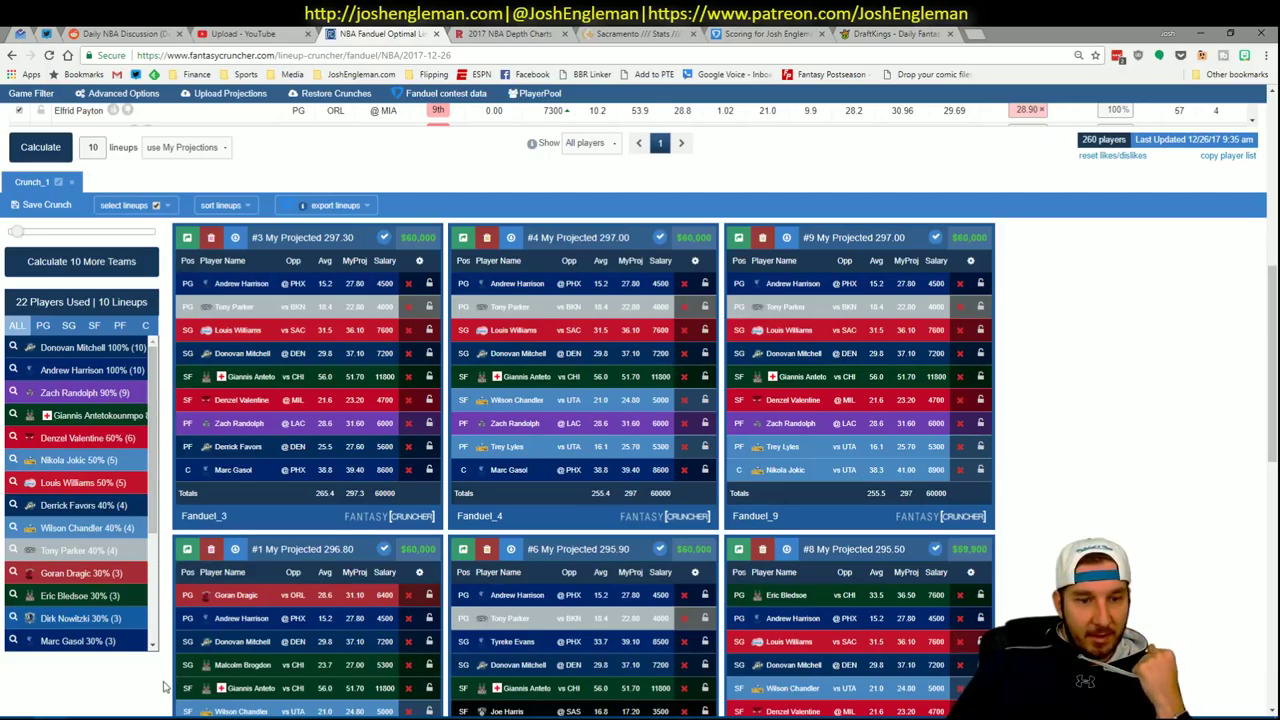
In the Excel workbook, review the FanDuel projections by position and check Andrew Harrison's Pref rating.
left_click(83, 690)
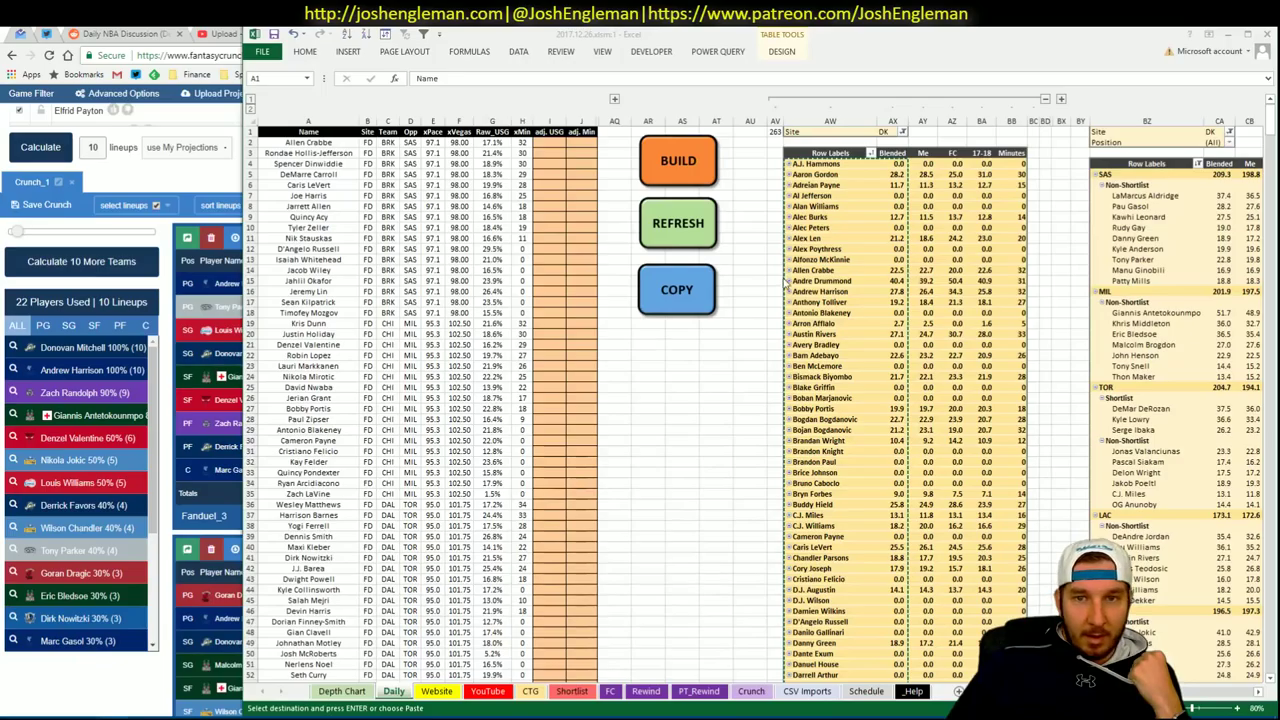
left_click(1248, 34)
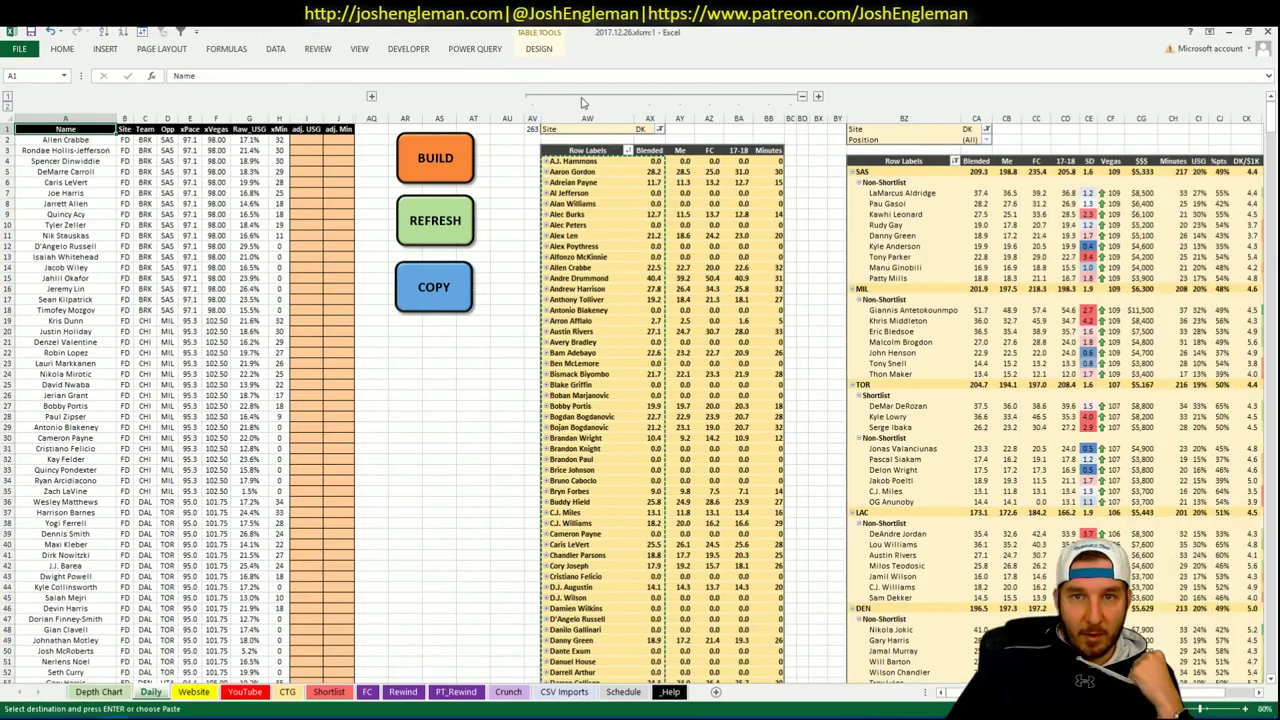
left_click(803, 99)
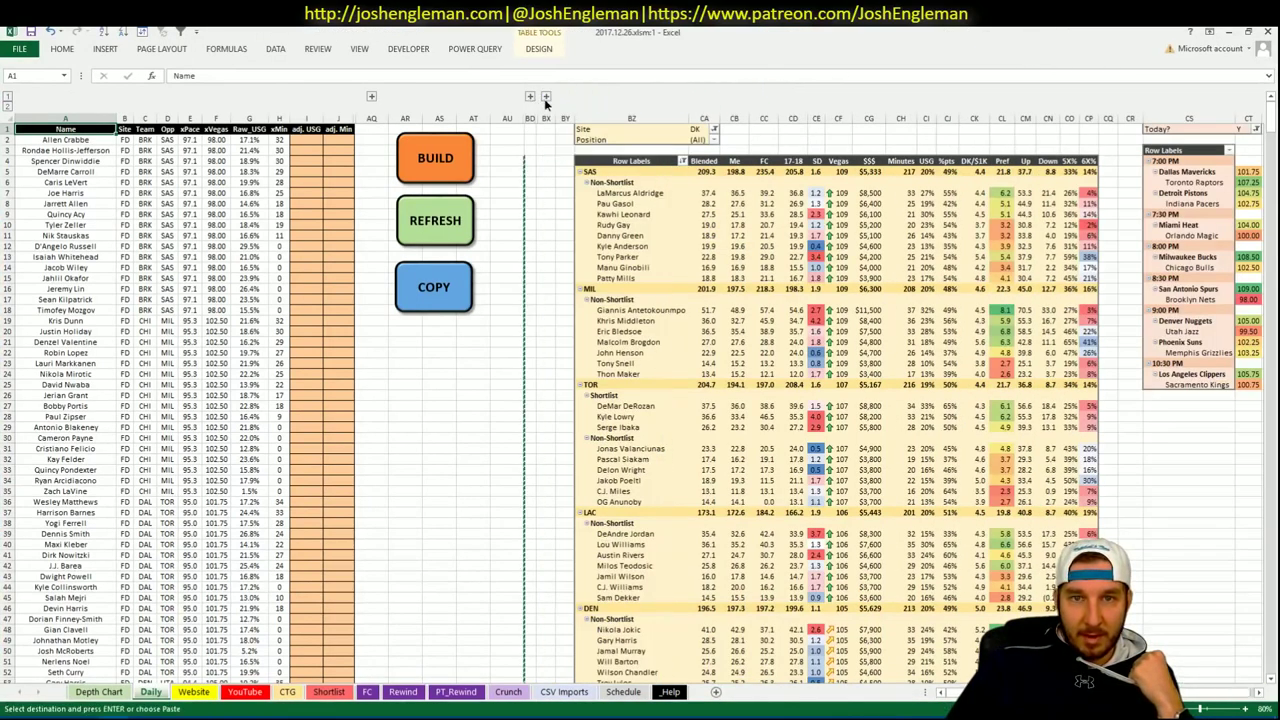
left_click(895, 469)
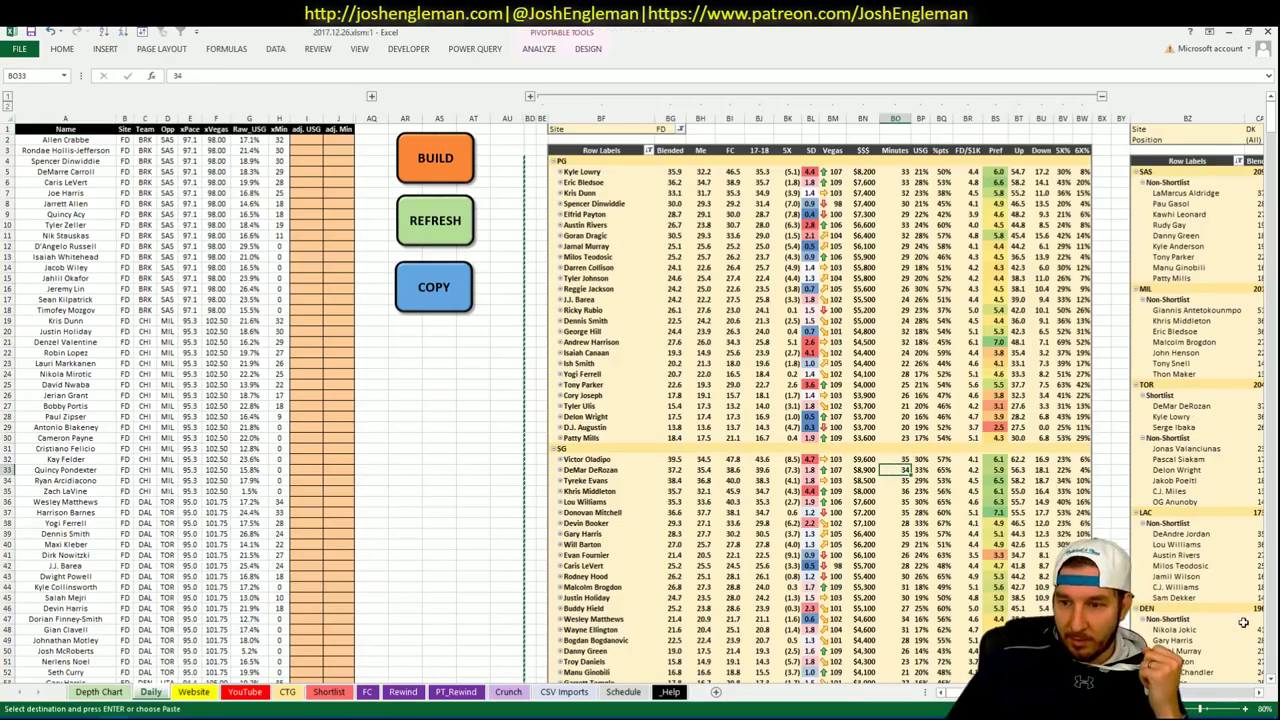
left_click(1258, 692)
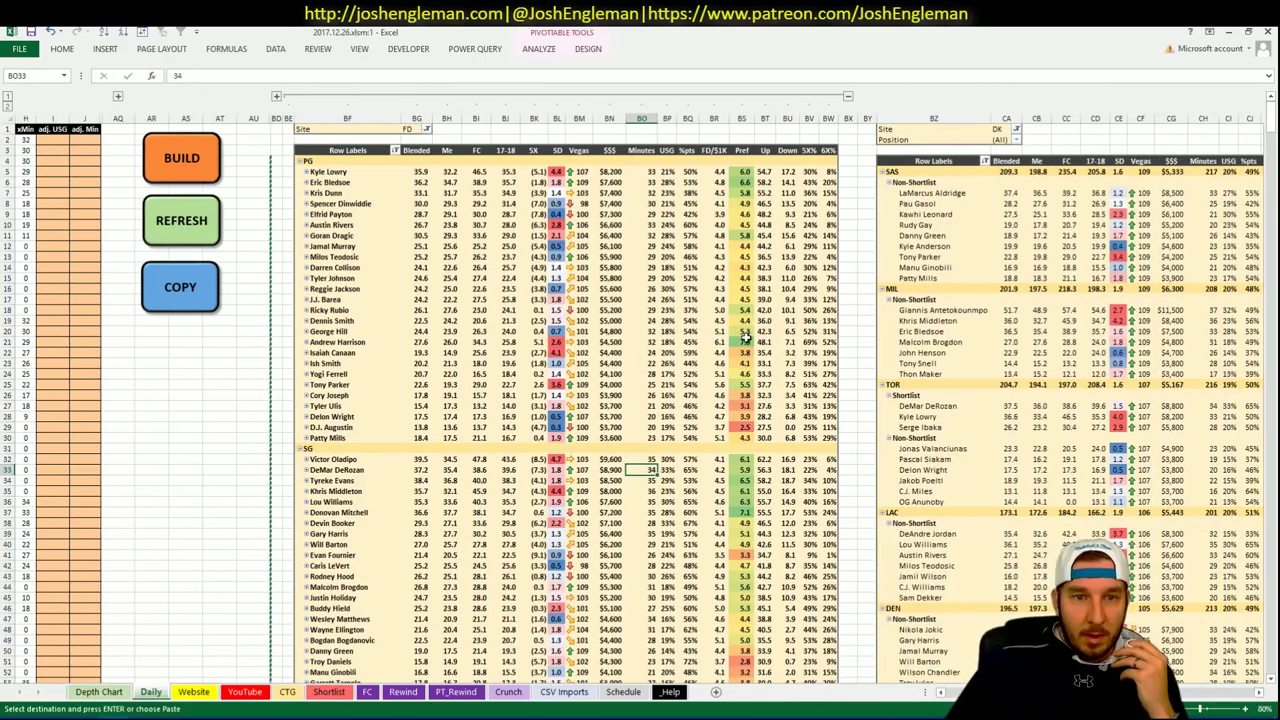
left_click(744, 341)
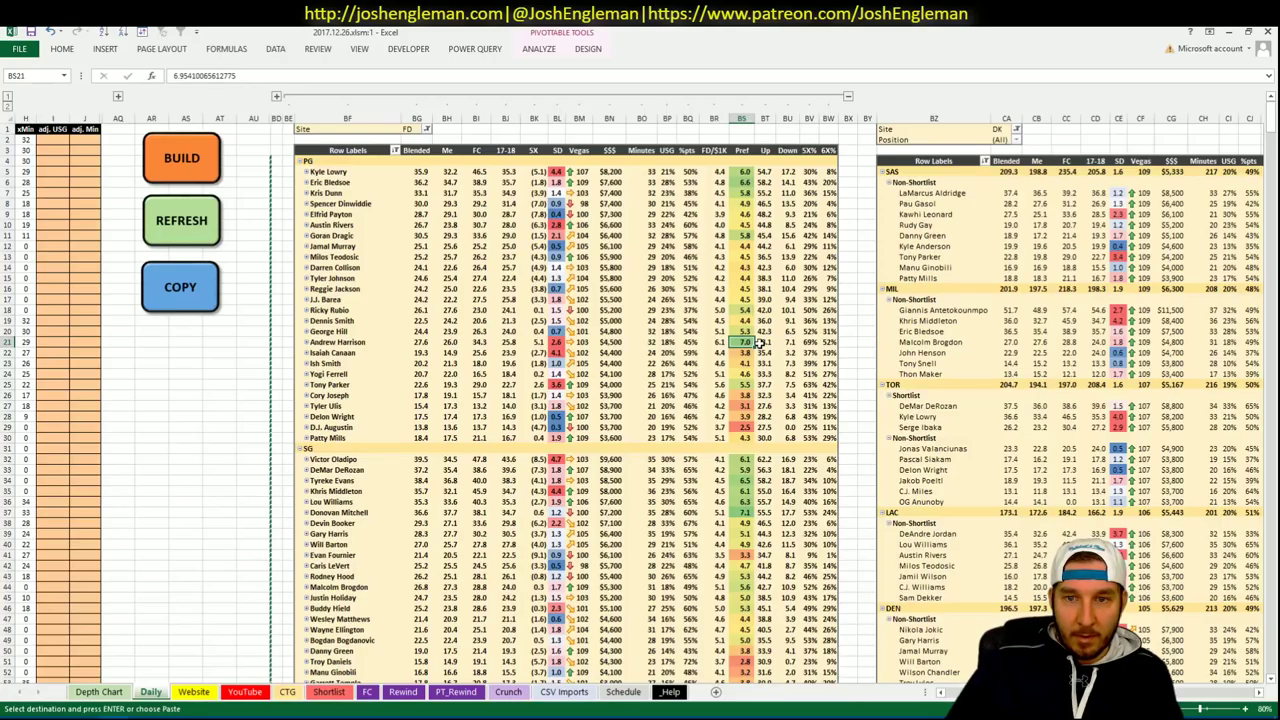
key("alt+Tab")
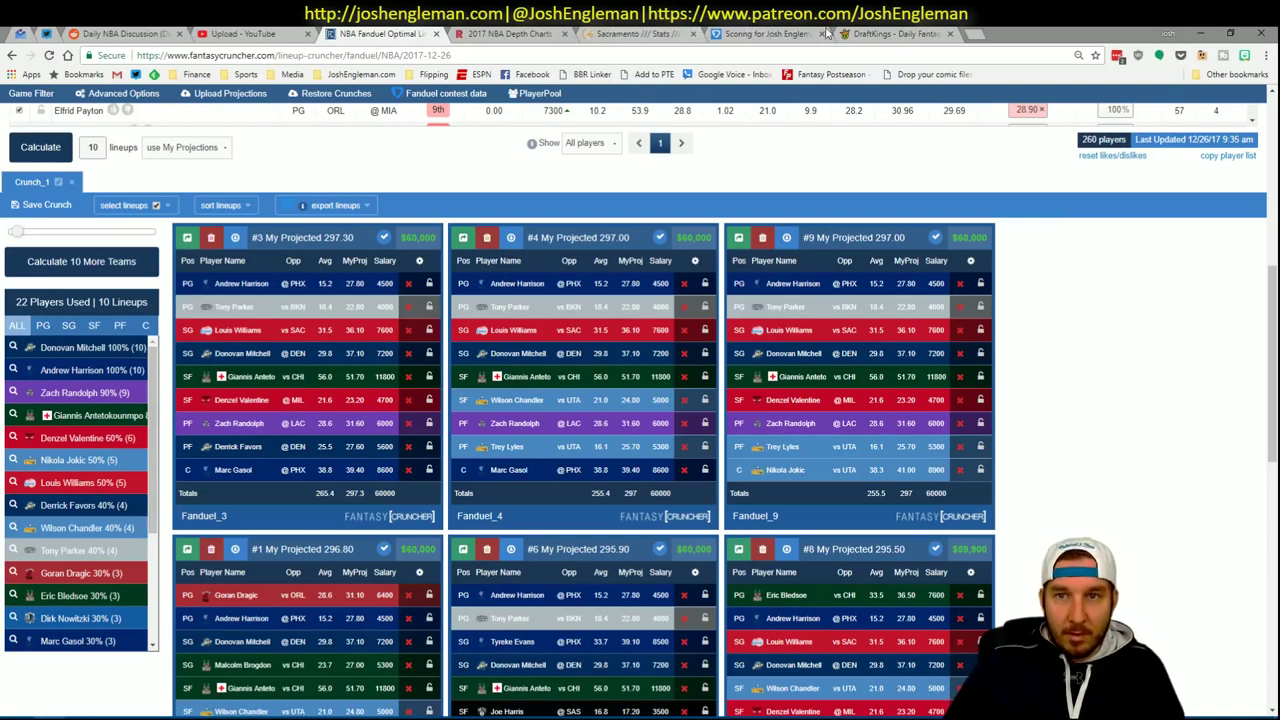
Search Google for "mario chalmers" in a new browser tab and open his ESPN player profile.
left_click(976, 35)
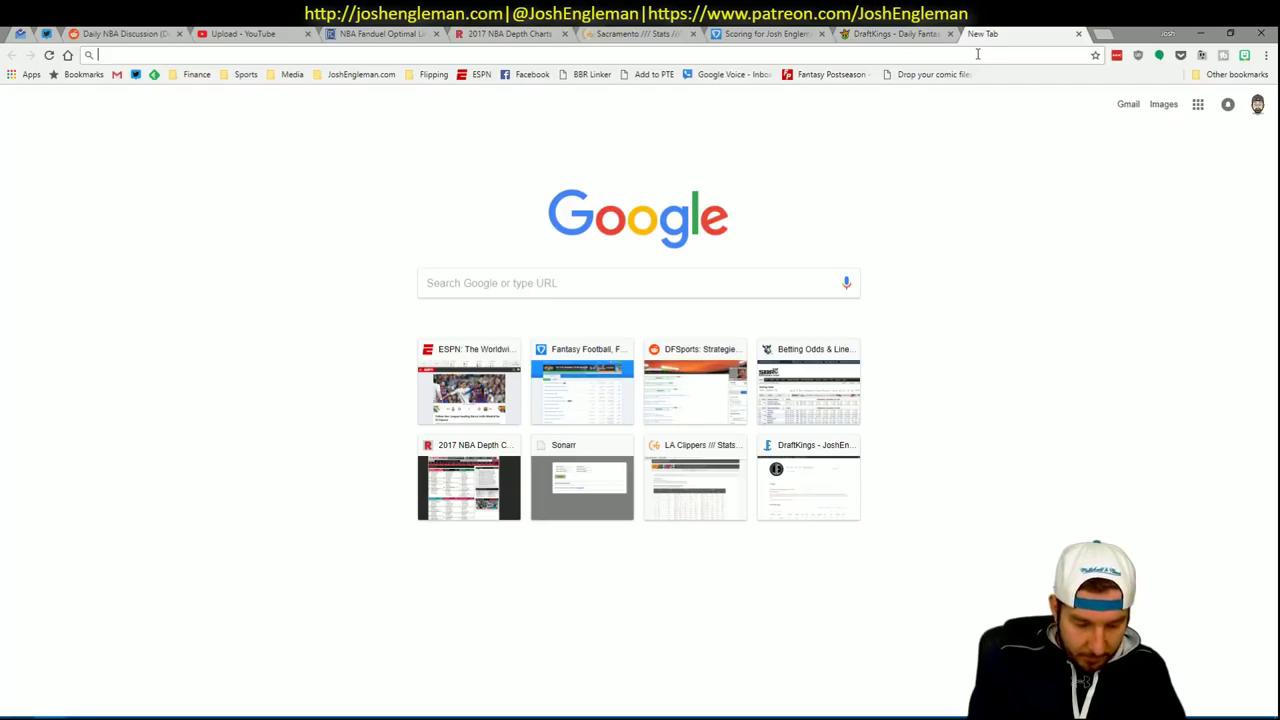
type("mario chalmers")
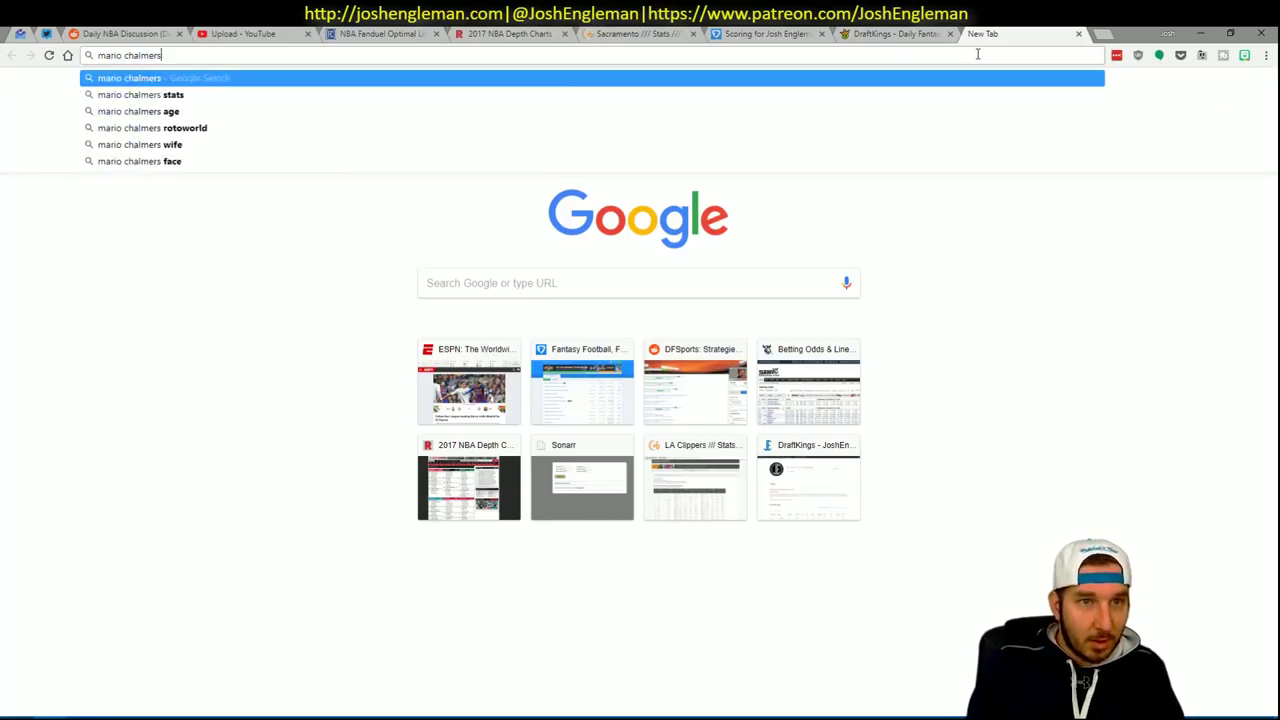
key("Return")
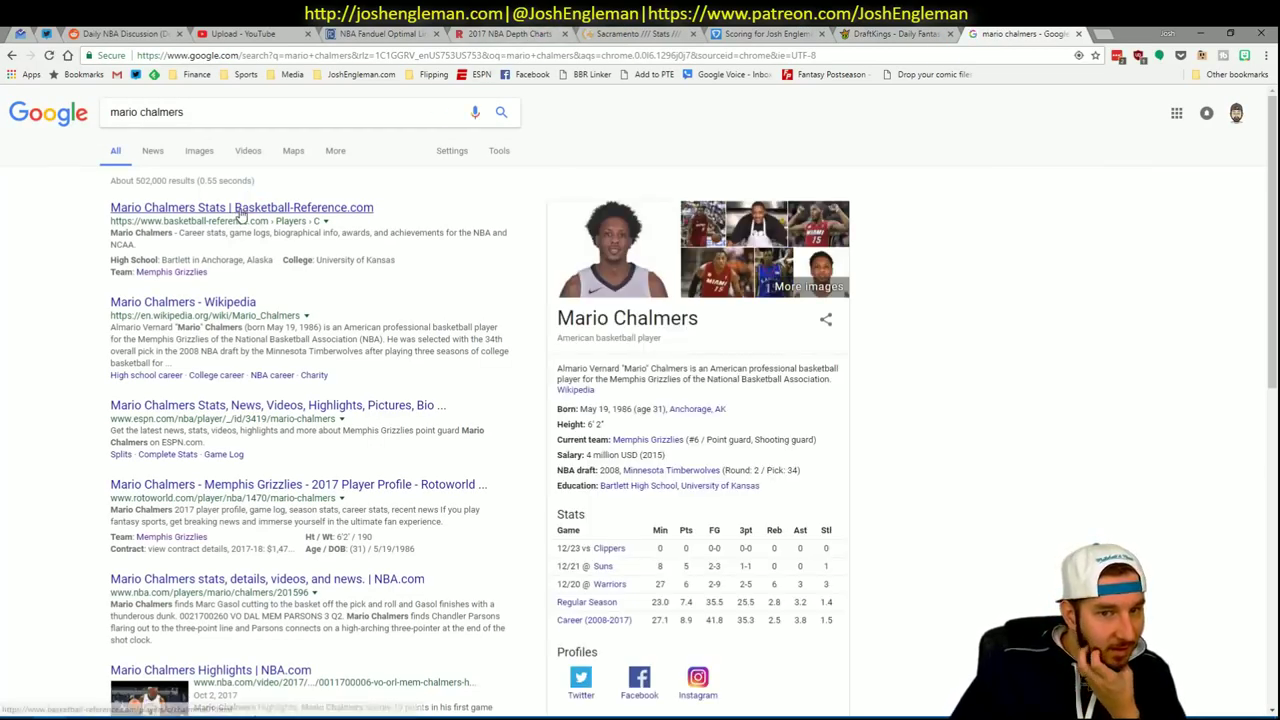
scroll(281, 330, "down", 3)
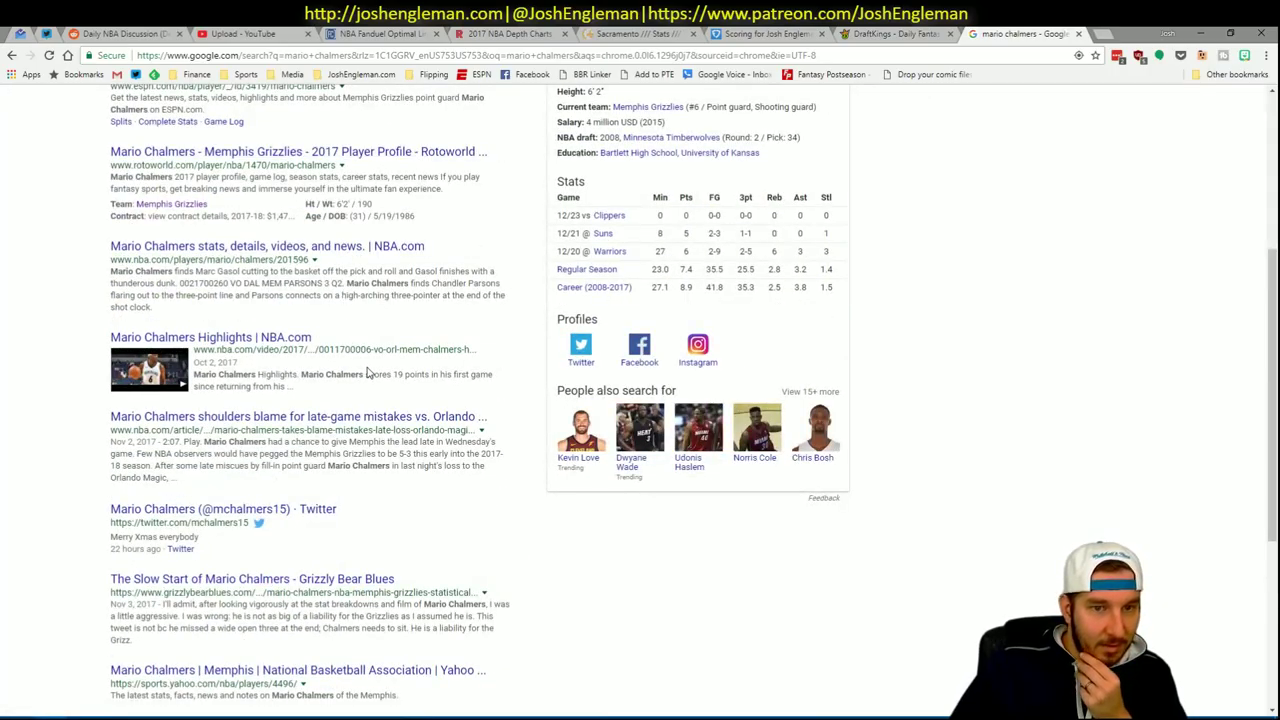
scroll(372, 374, "up", 3)
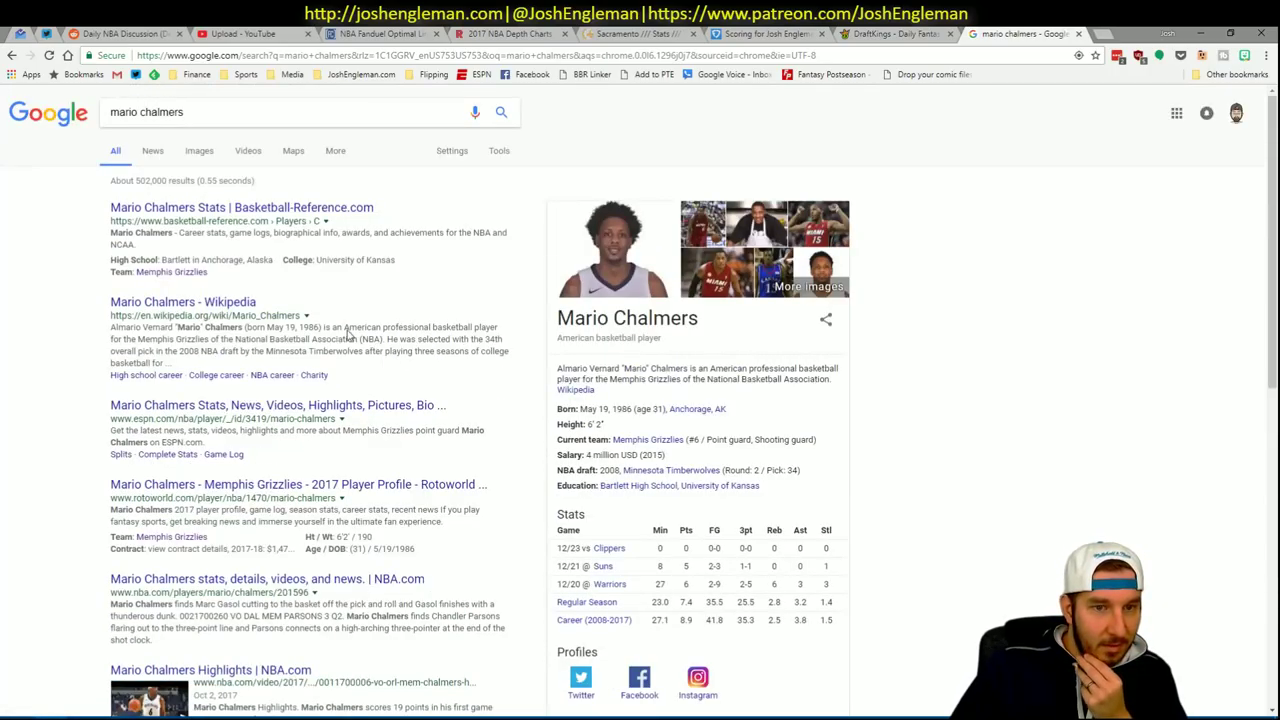
left_click(278, 405)
Check the Memphis Grizzlies' point guards on the Rotoworld depth charts and return to Mario Chalmers' ESPN profile.
left_click(490, 30)
scroll(490, 248, "up", 7)
scroll(488, 463, "up", 2)
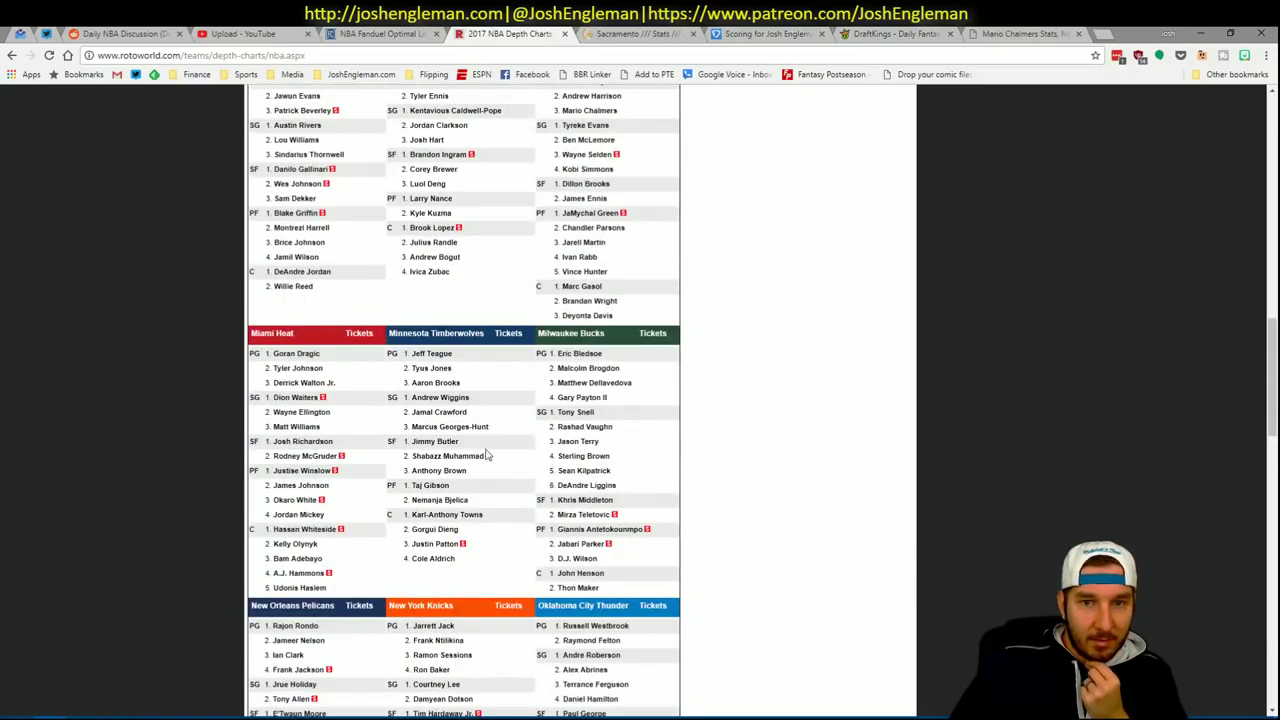
scroll(495, 446, "up", 3)
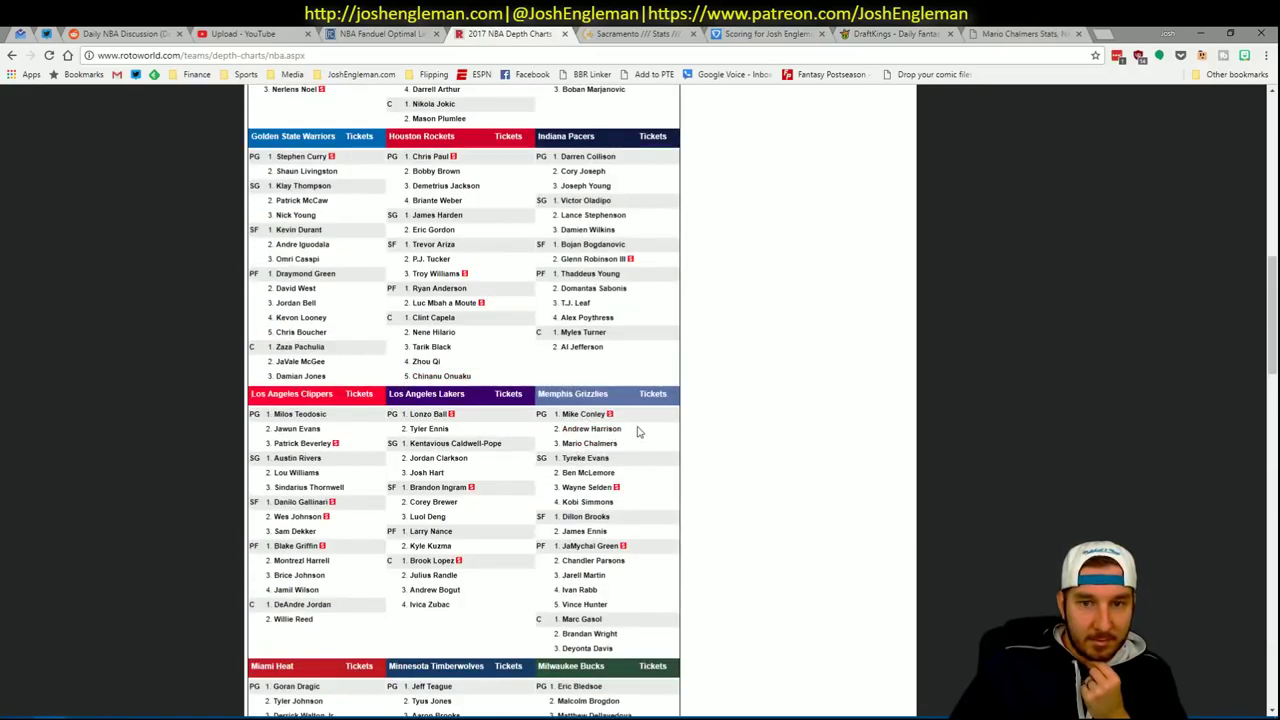
left_click(1010, 38)
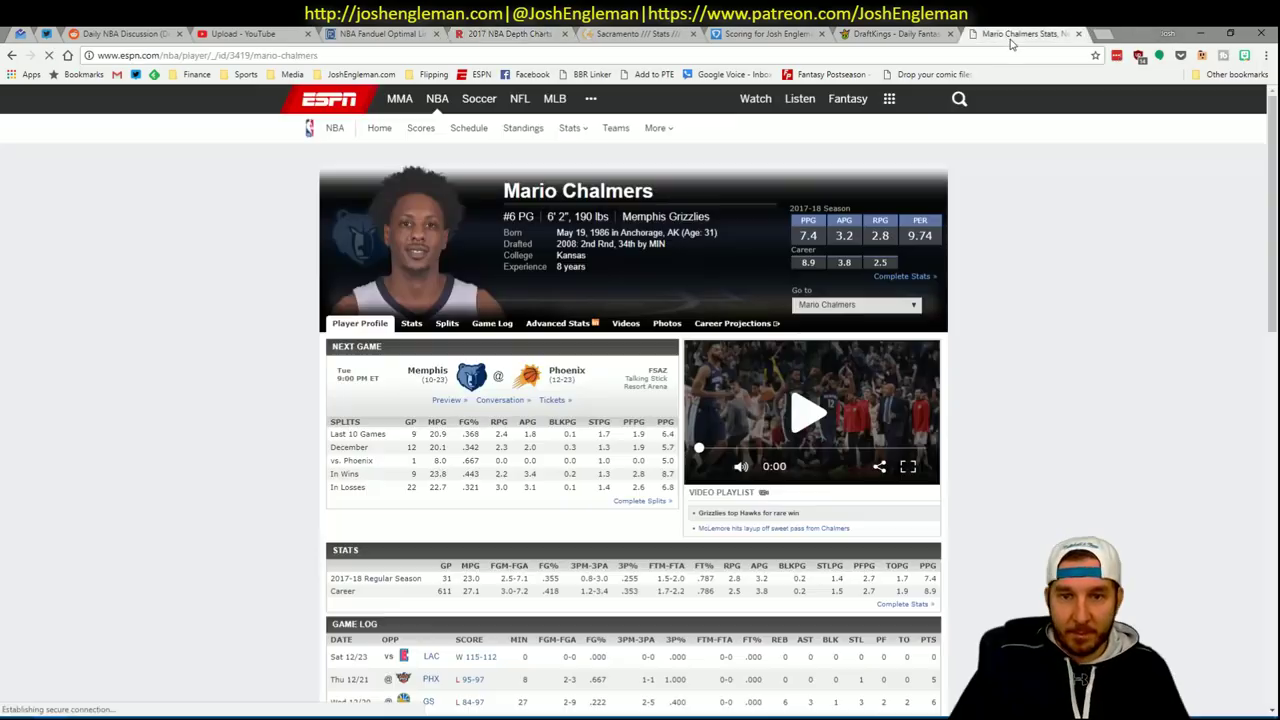
Check Mario Chalmers' recent game log on ESPN, then switch to Excel and look over the point guards' minutes and salaries.
scroll(1061, 386, "down", 5)
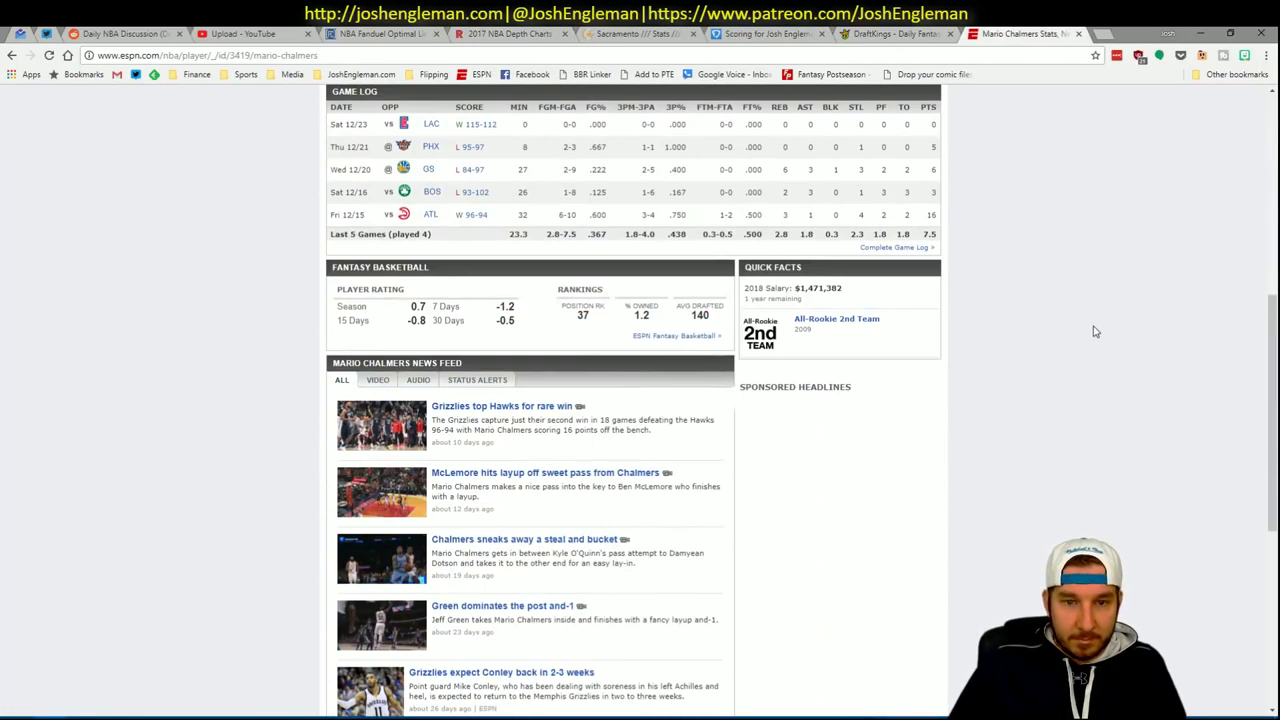
scroll(1087, 328, "up", 5)
key("alt+Tab")
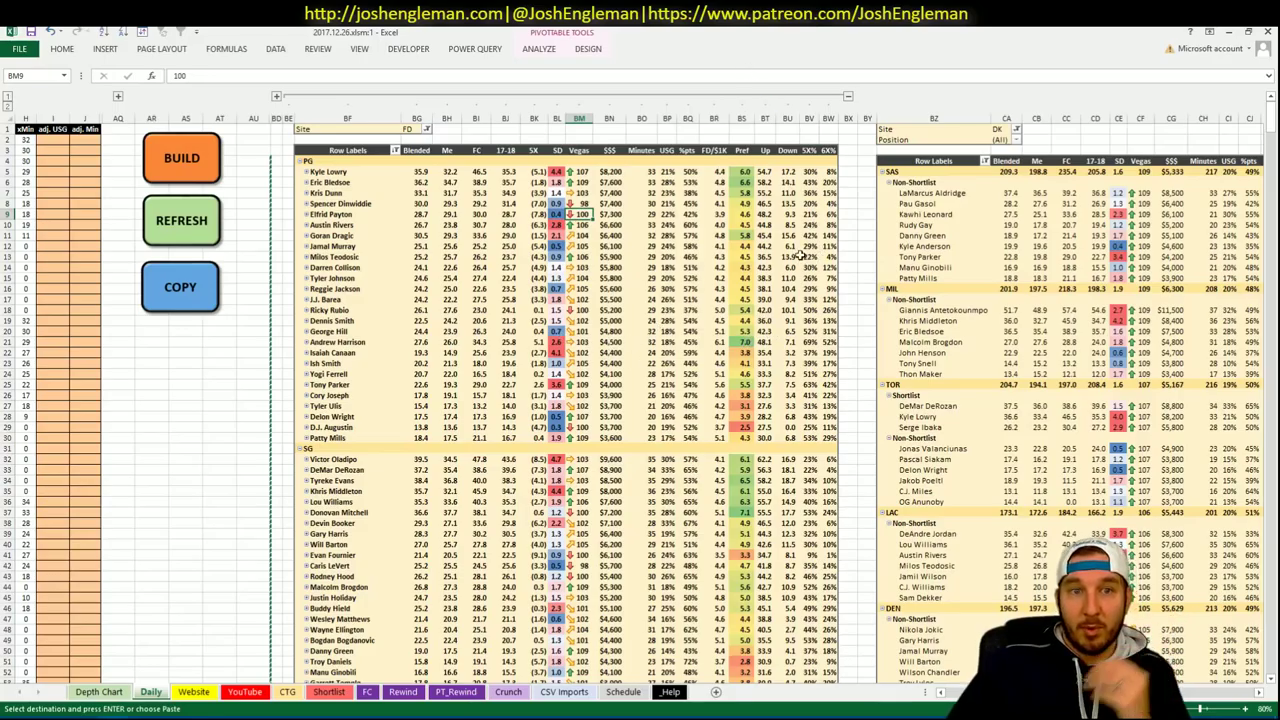
left_click(645, 203)
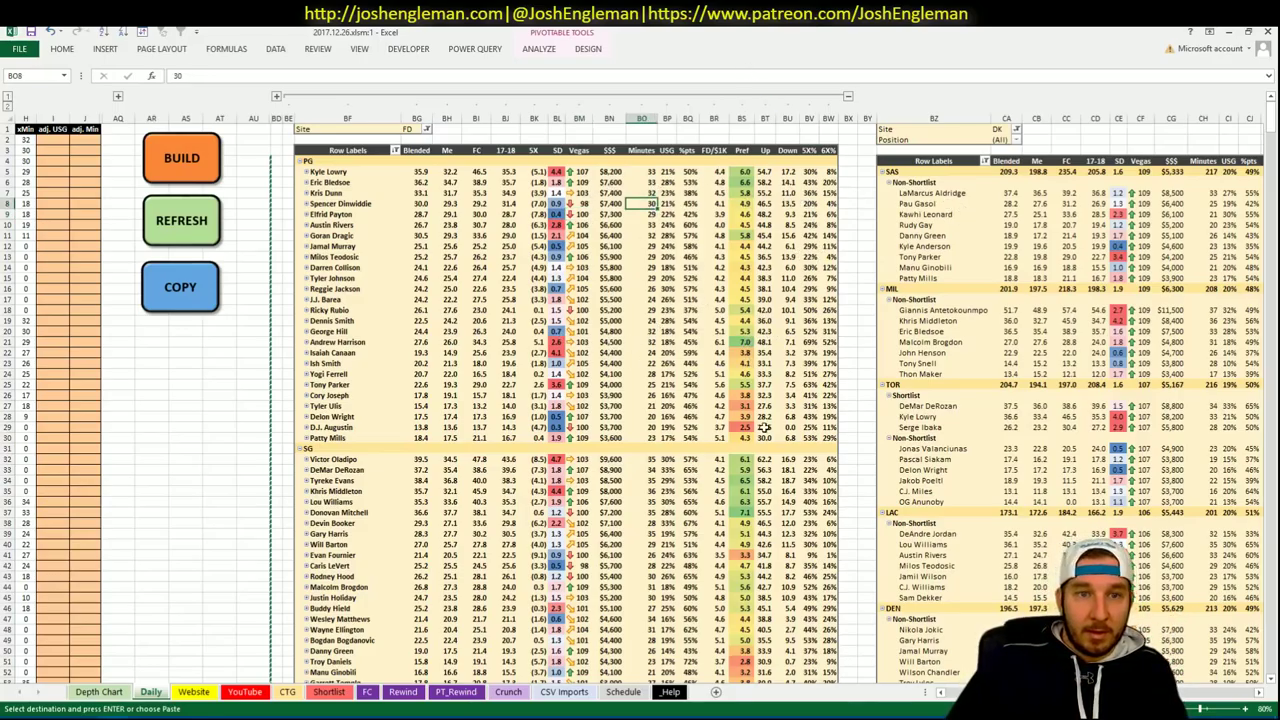
left_click(612, 363)
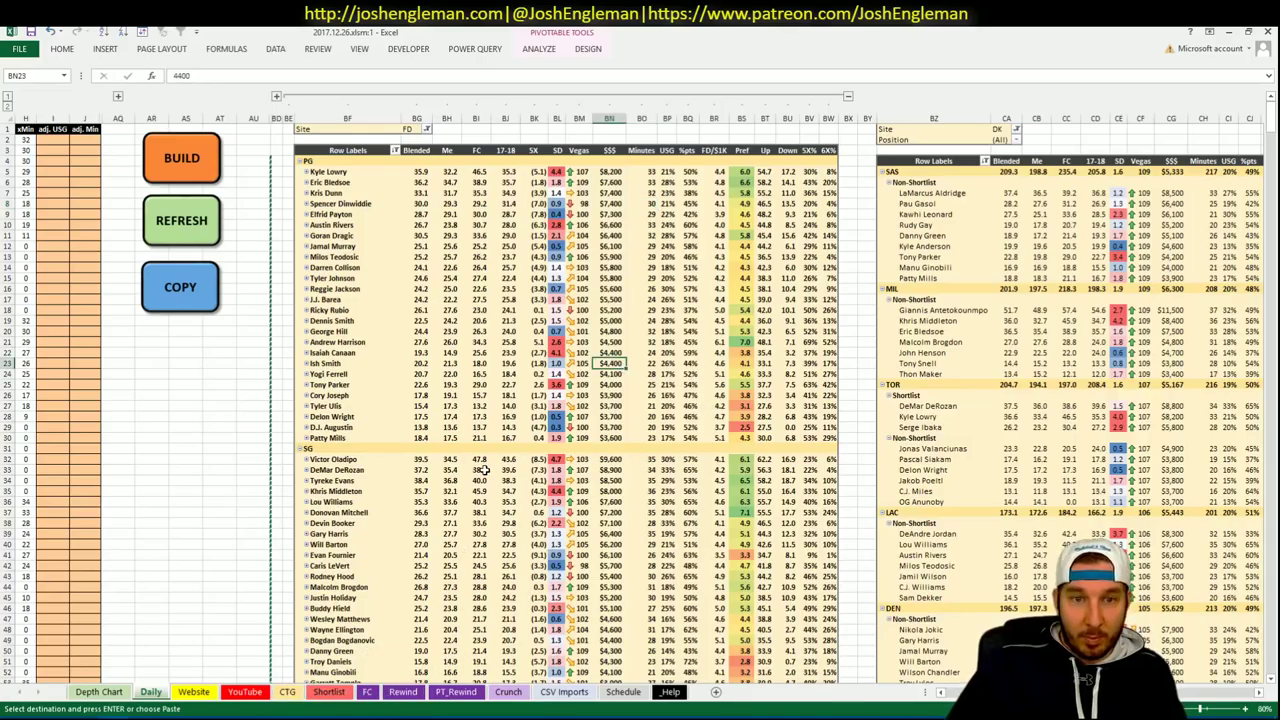
Add Andrew Harrison to the first empty row of the Shortlist sheet's player table.
left_click(254, 682)
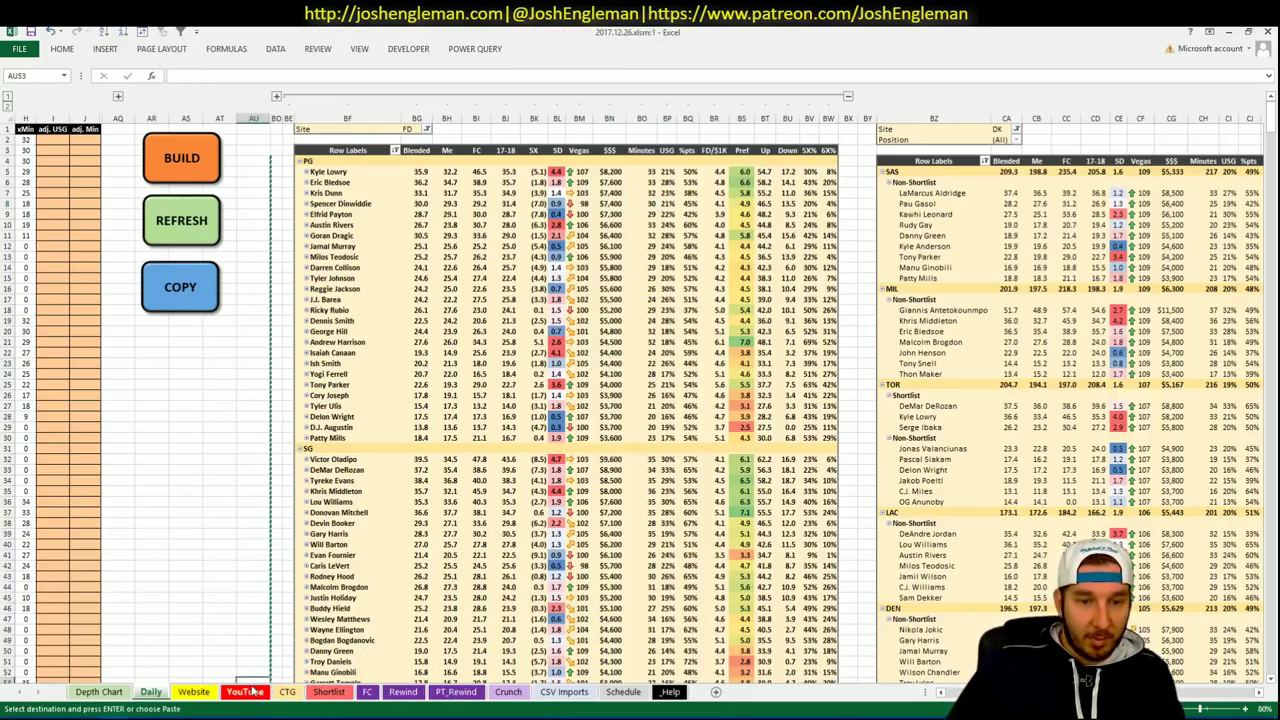
left_click(245, 692)
left_click(330, 692)
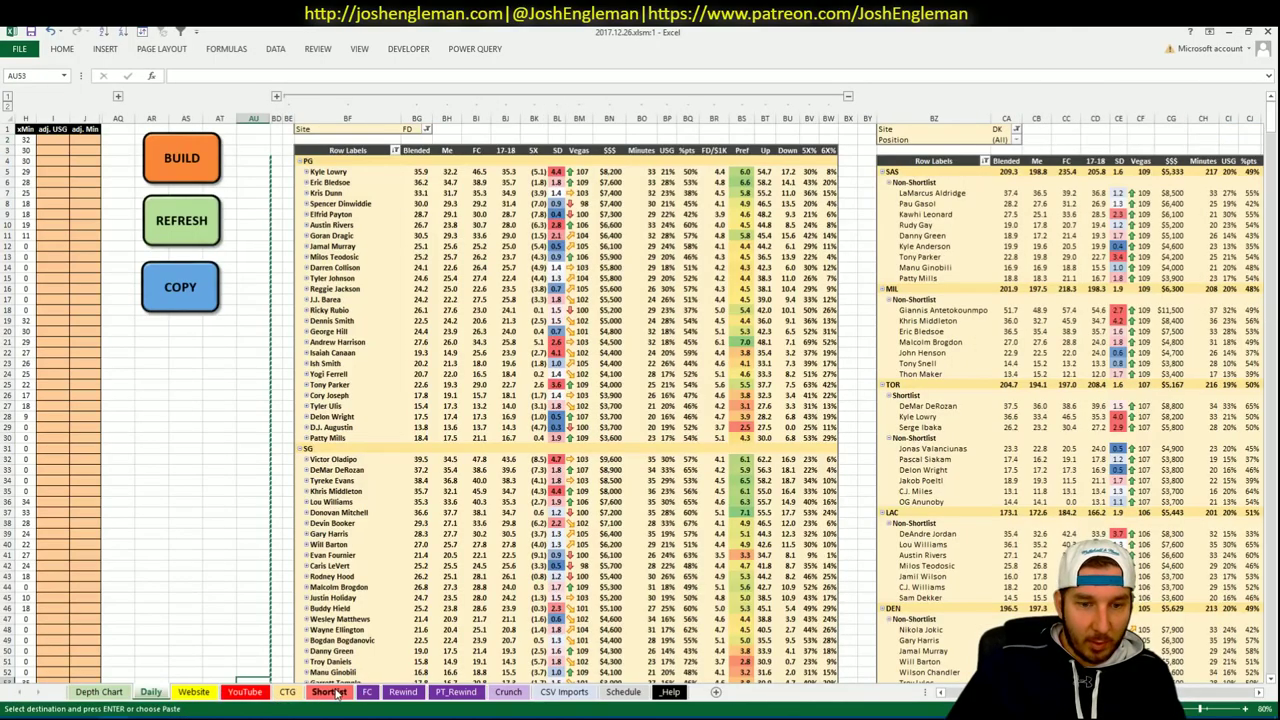
left_click(330, 692)
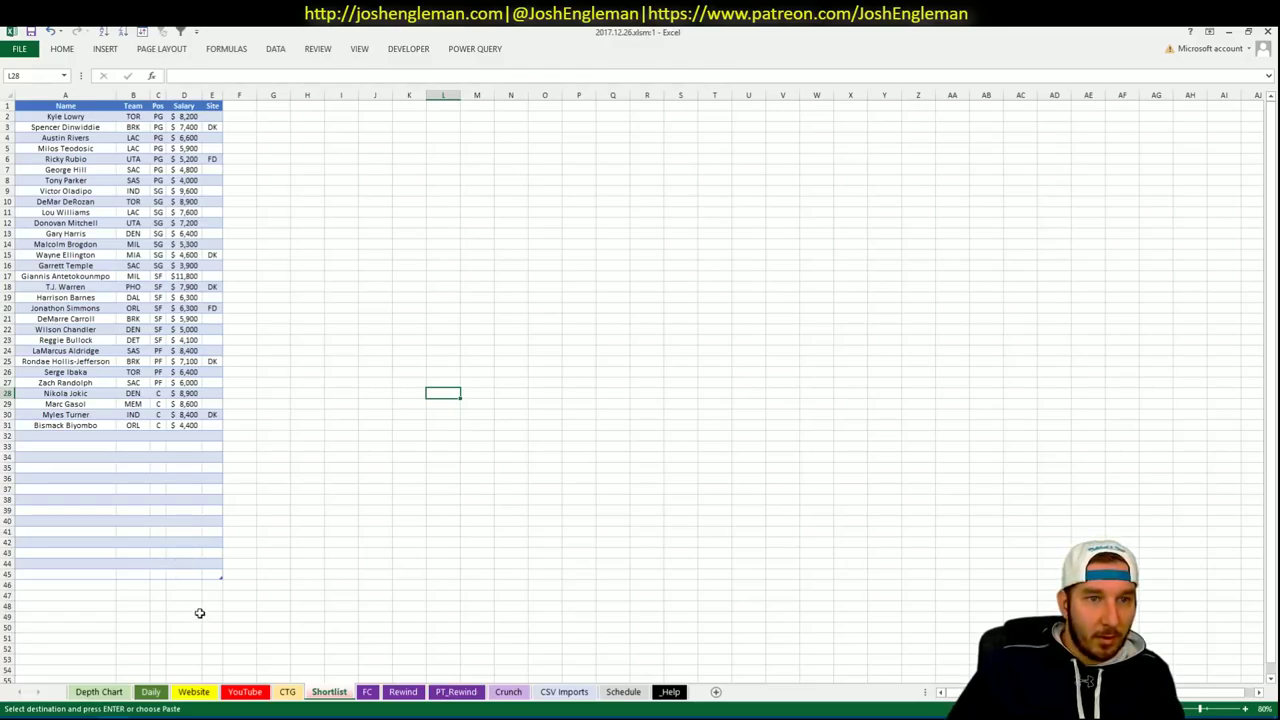
left_click(150, 692)
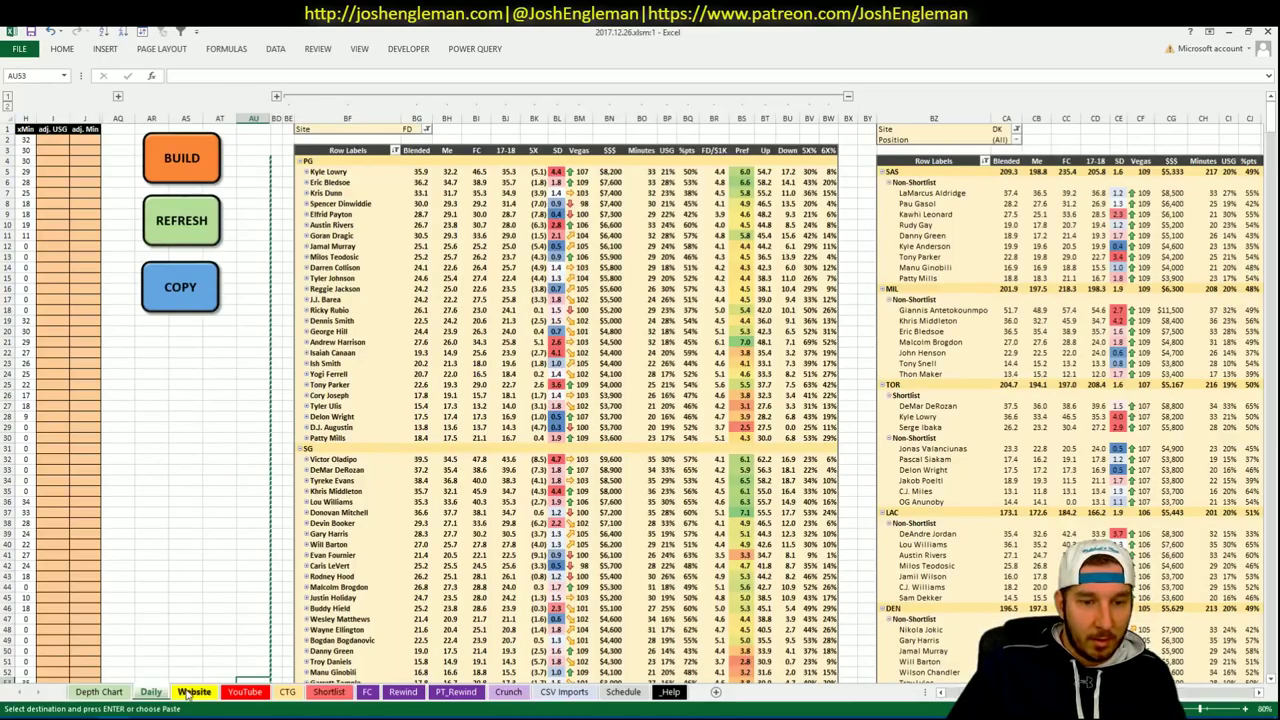
left_click(243, 692)
left_click(155, 692)
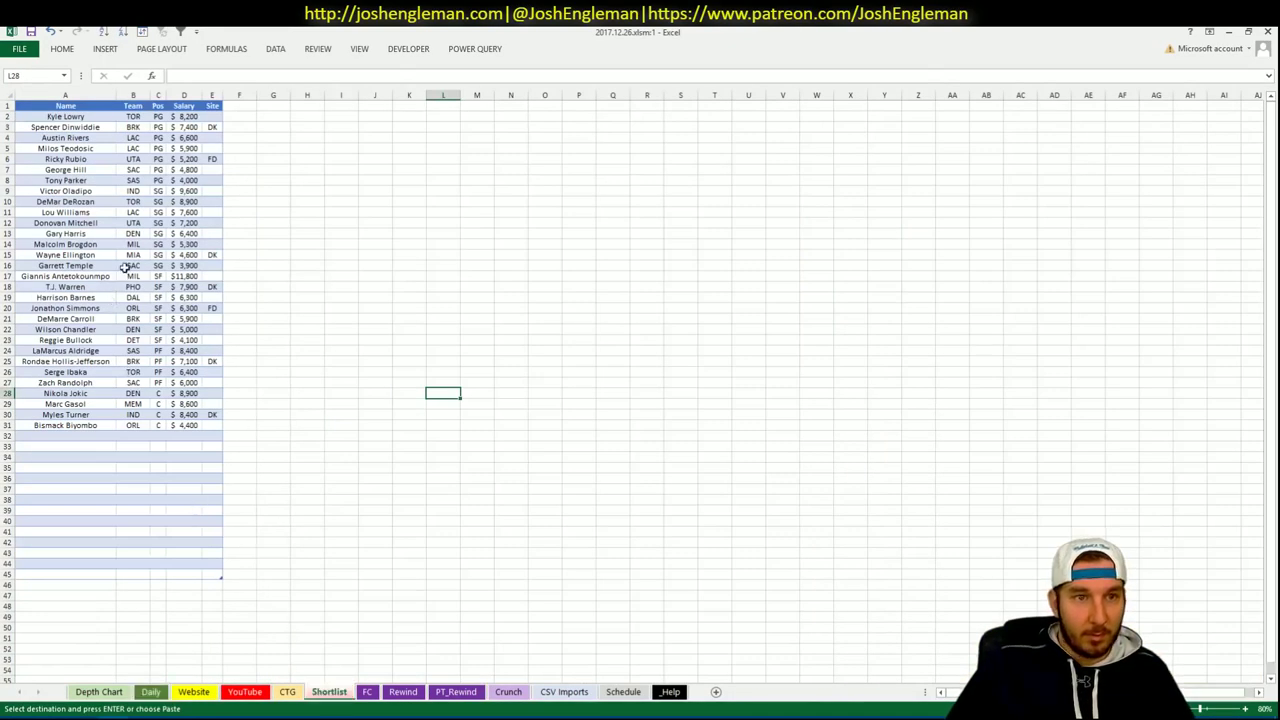
left_click(329, 692)
left_click(63, 437)
type("And")
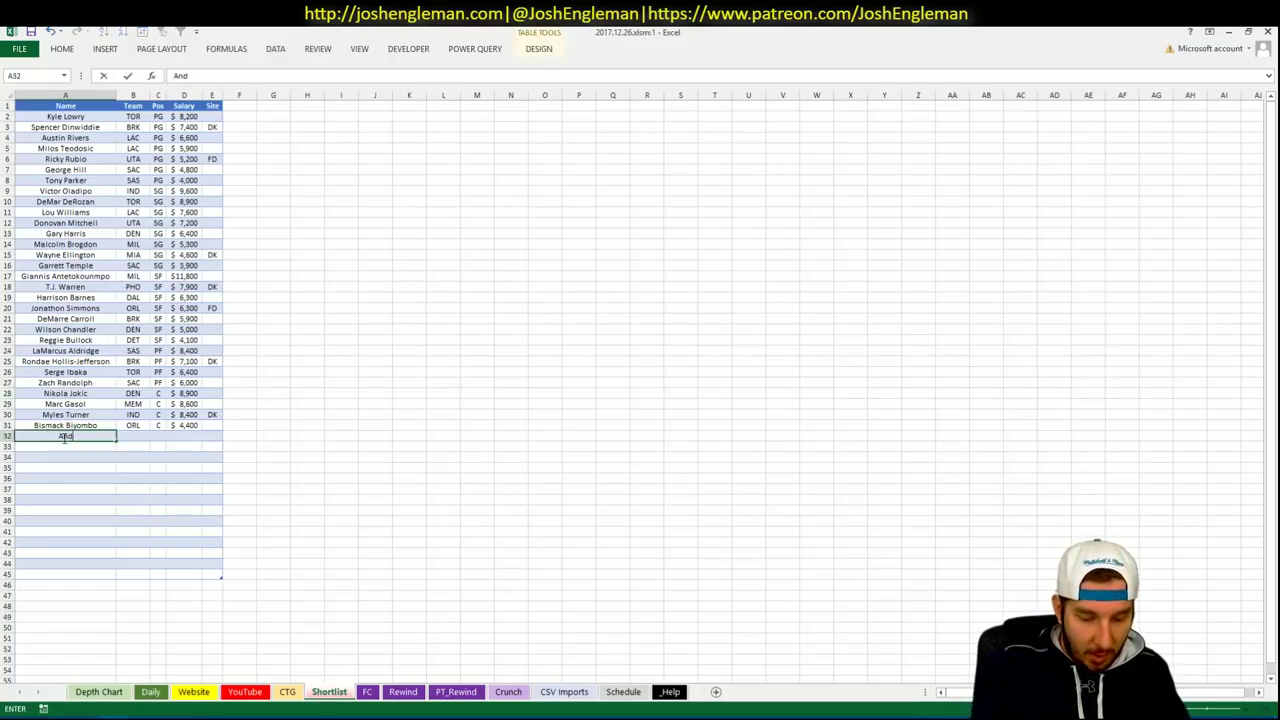
type("rew Harrioon")
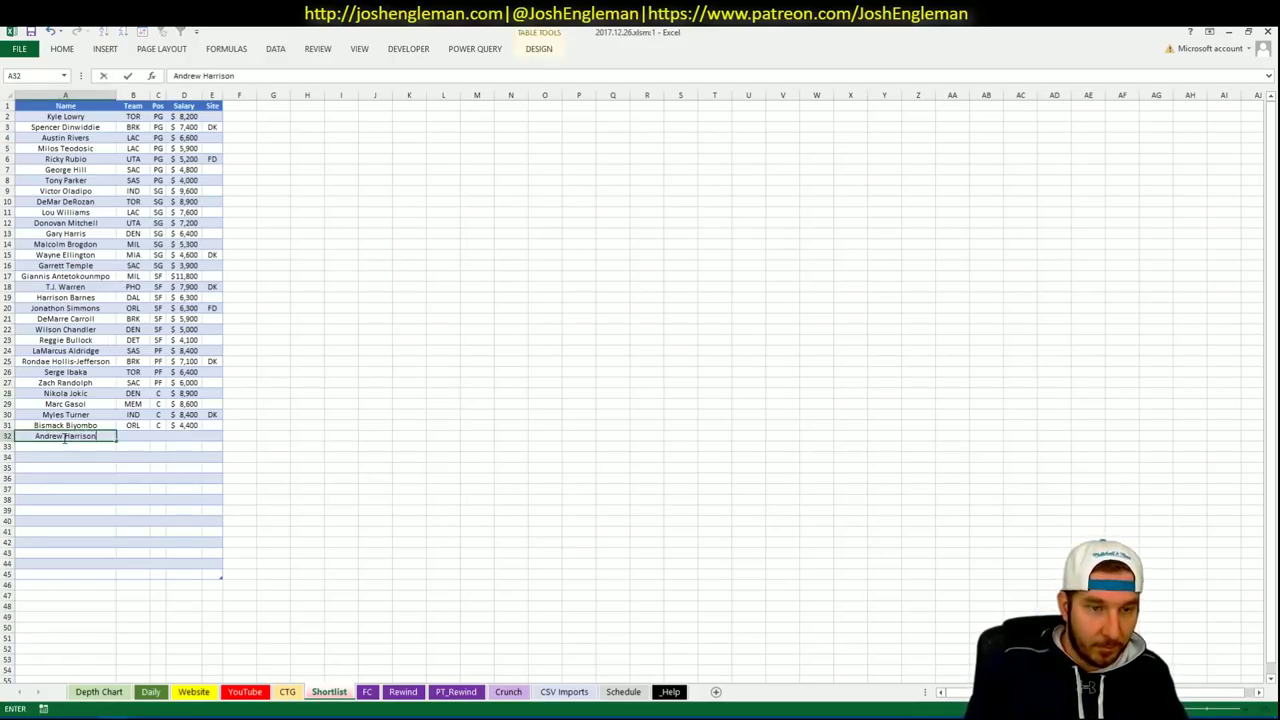
key("Return")
left_click(114, 405)
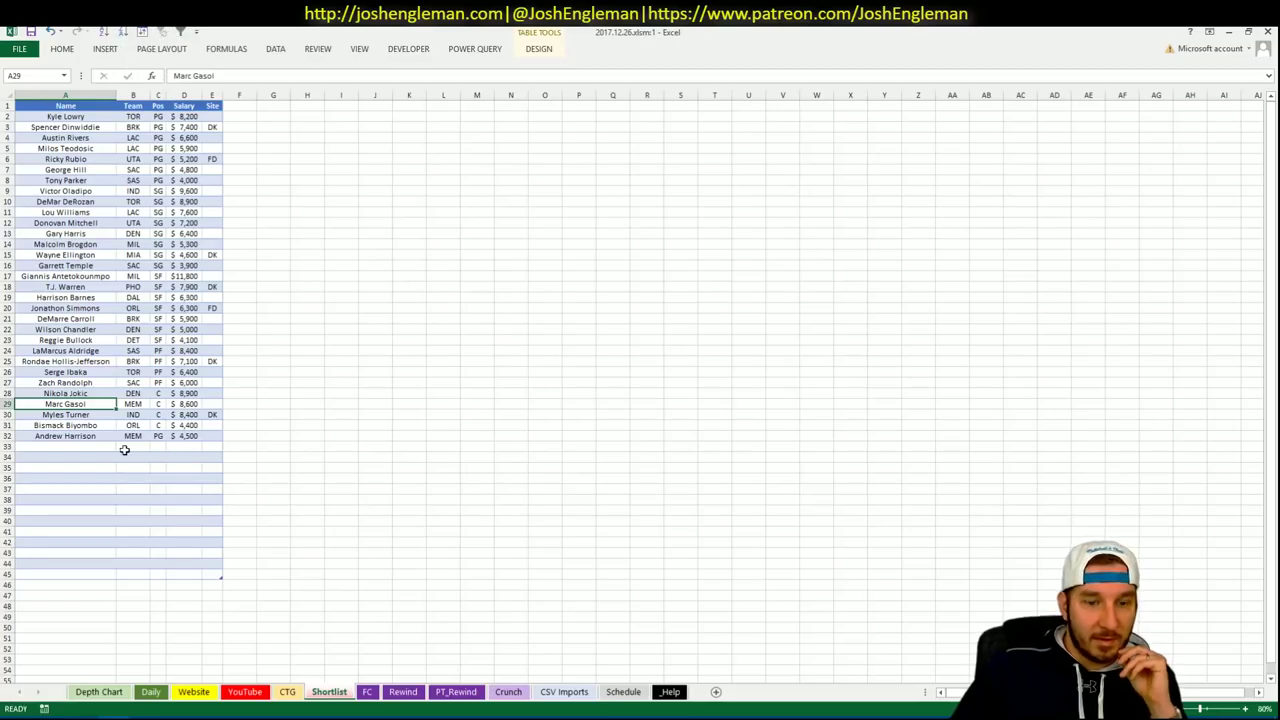
Review the FanDuel Pref ratings of the point guards and shooting guards on the Daily sheet, including Goran Dragic and Lou Williams.
left_click(240, 692)
left_click(150, 692)
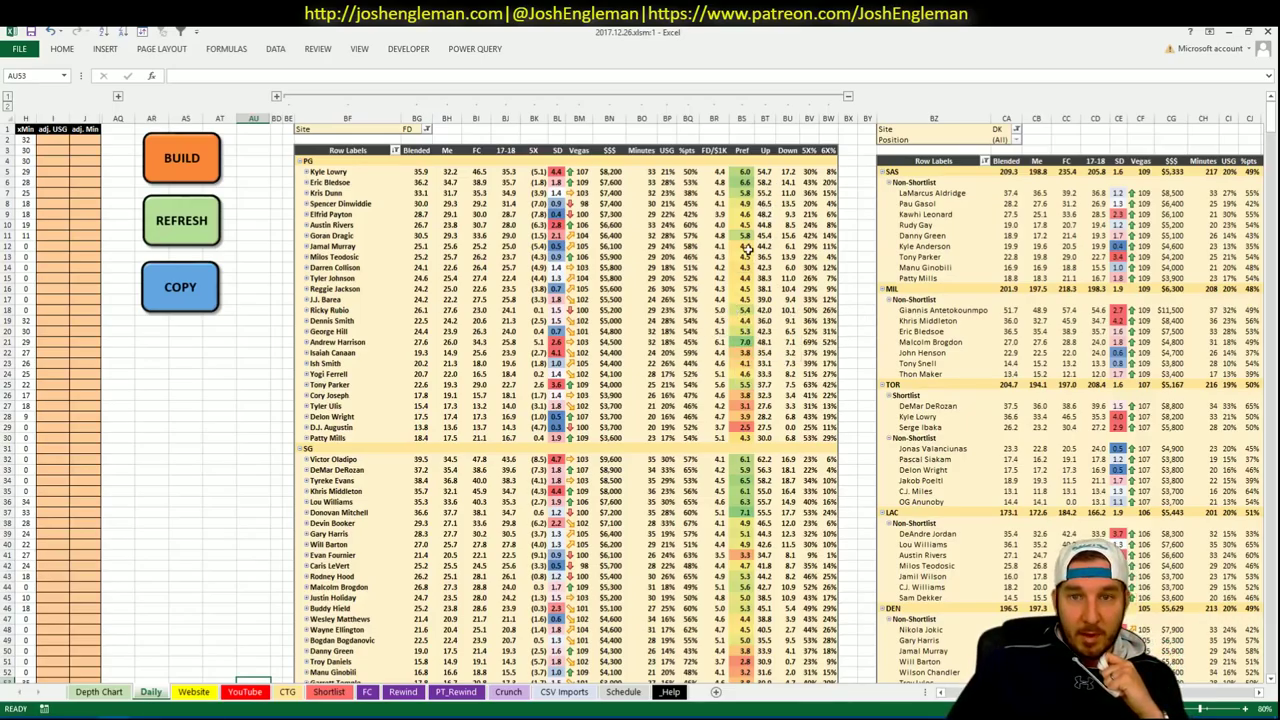
left_click_drag(744, 233, 510, 235)
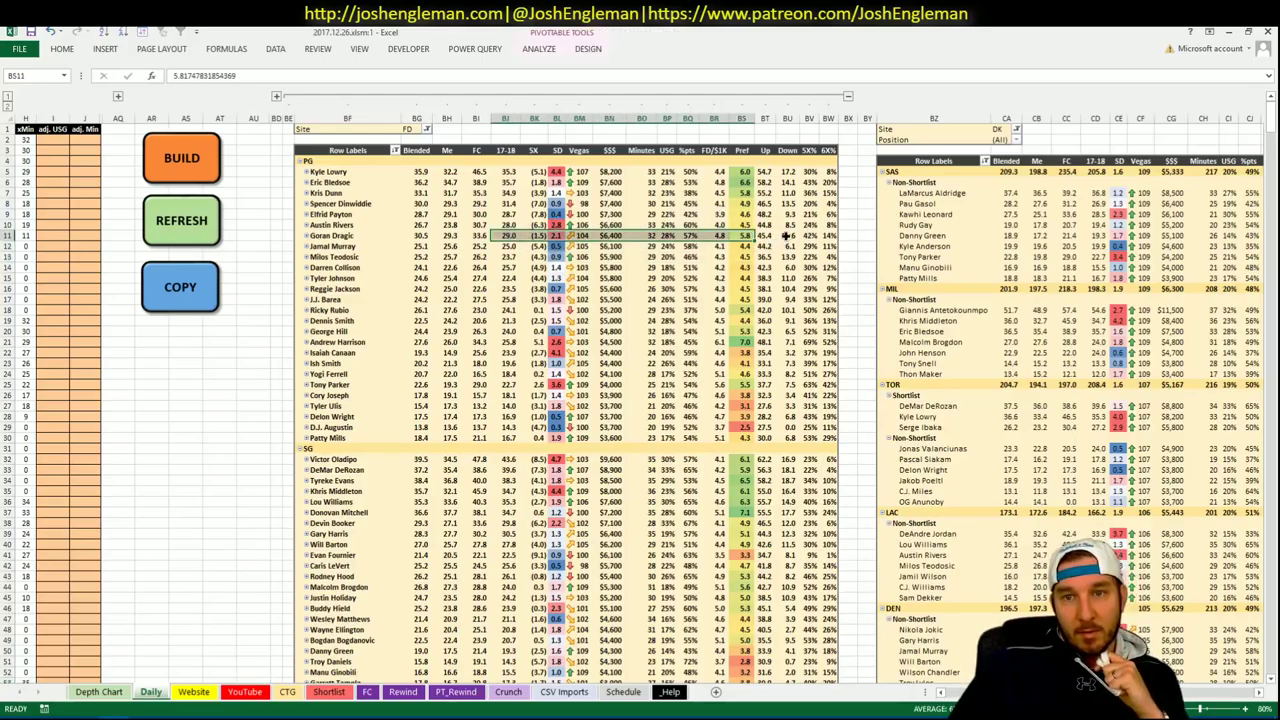
scroll(767, 237, "down", 4)
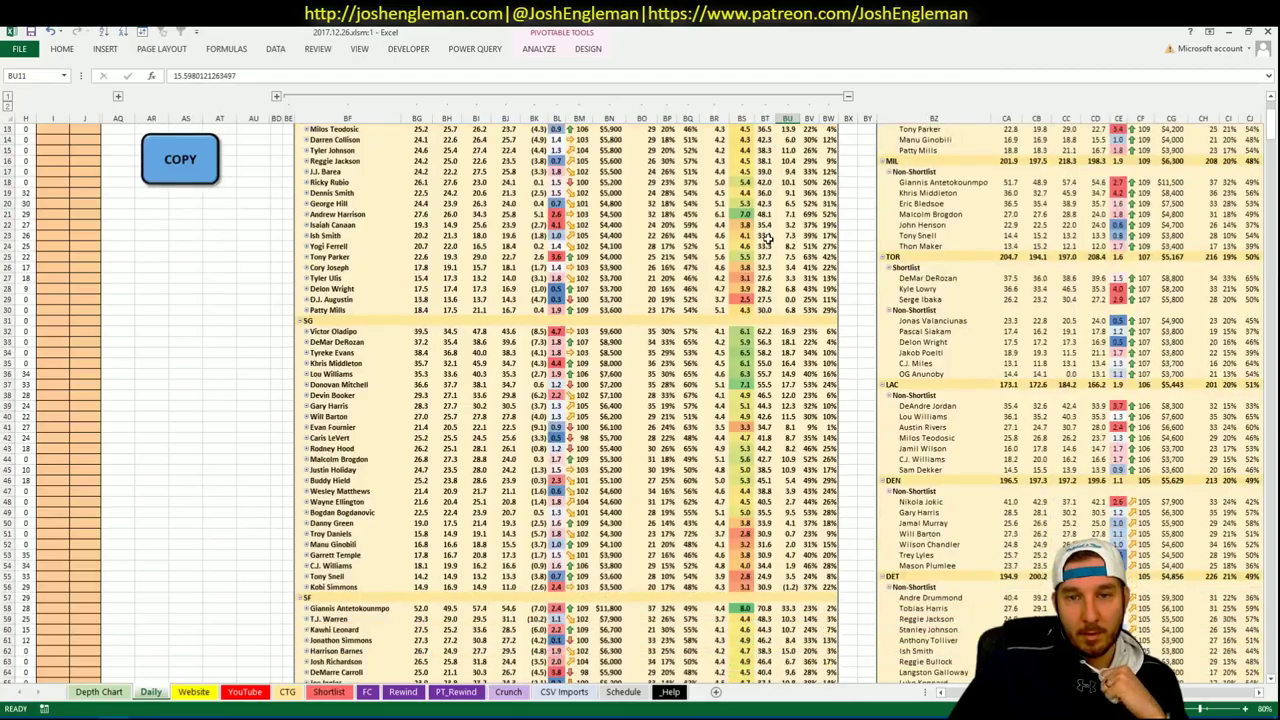
scroll(768, 238, "down", 2)
left_click_drag(739, 271, 765, 313)
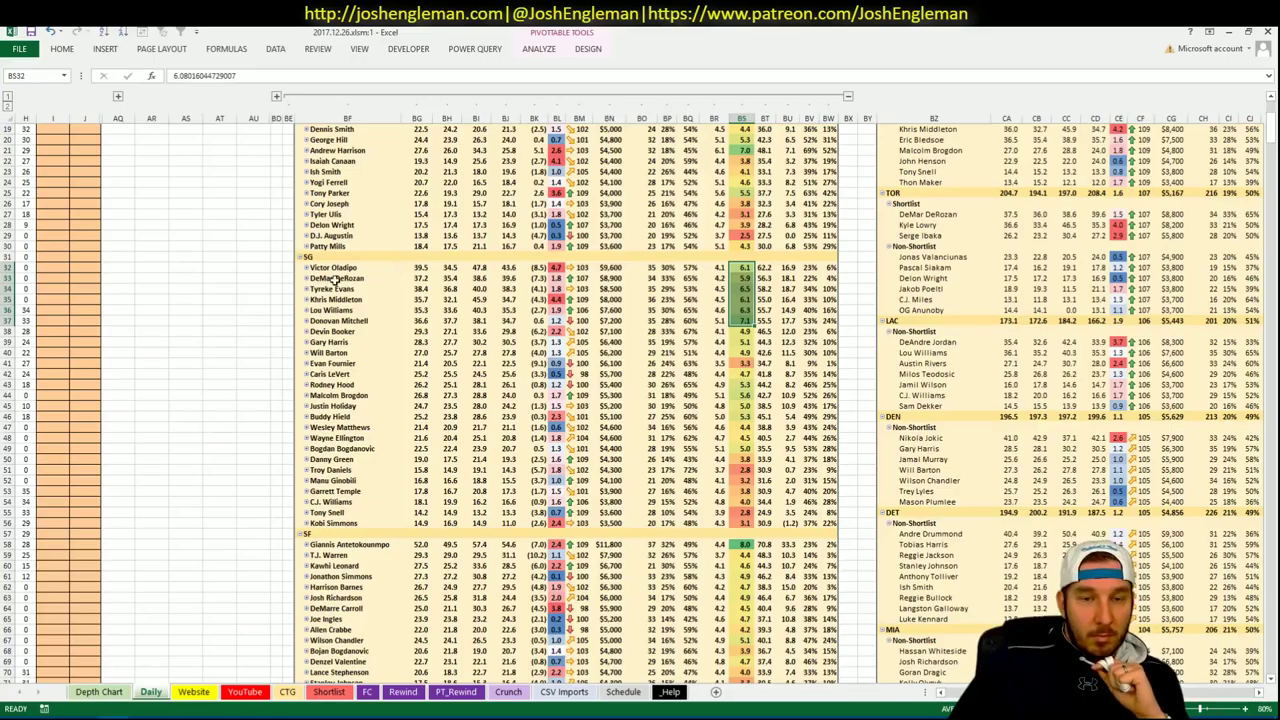
left_click(353, 321)
left_click(351, 310)
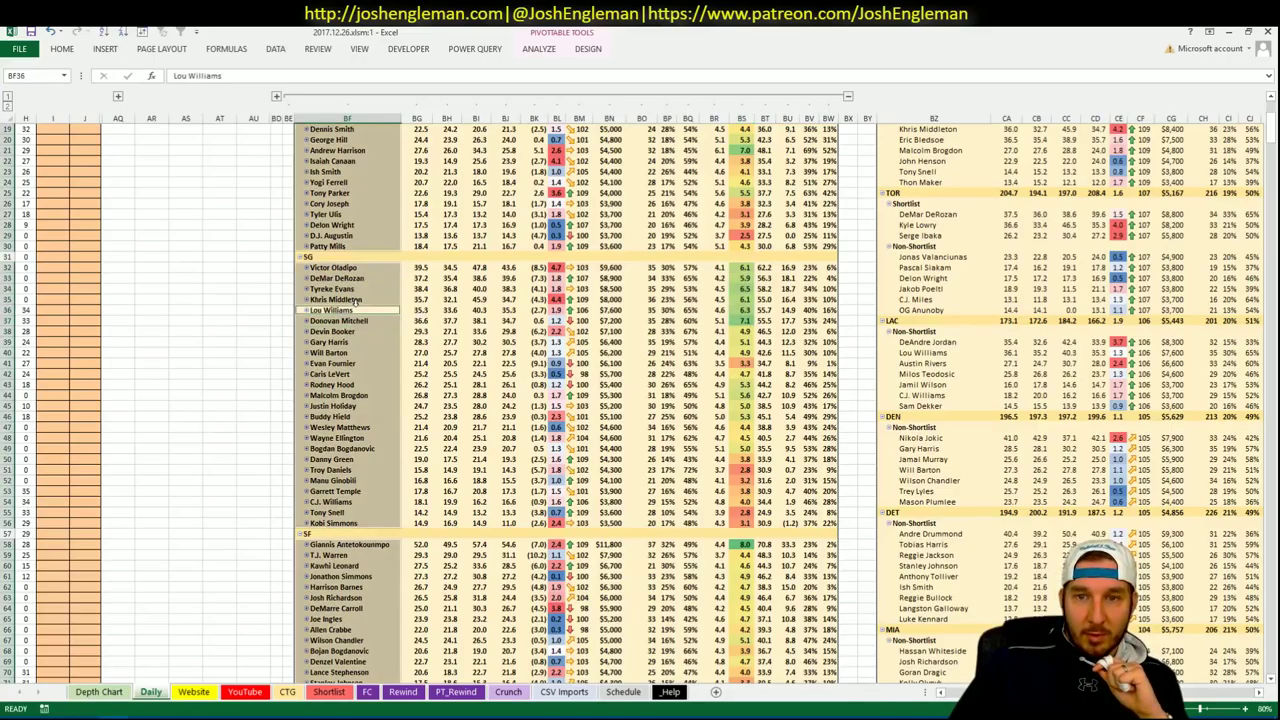
left_click(484, 300)
Review the FanDuel Pref ratings of the small forwards, power forwards and centers on the Daily sheet.
scroll(790, 313, "down", 7)
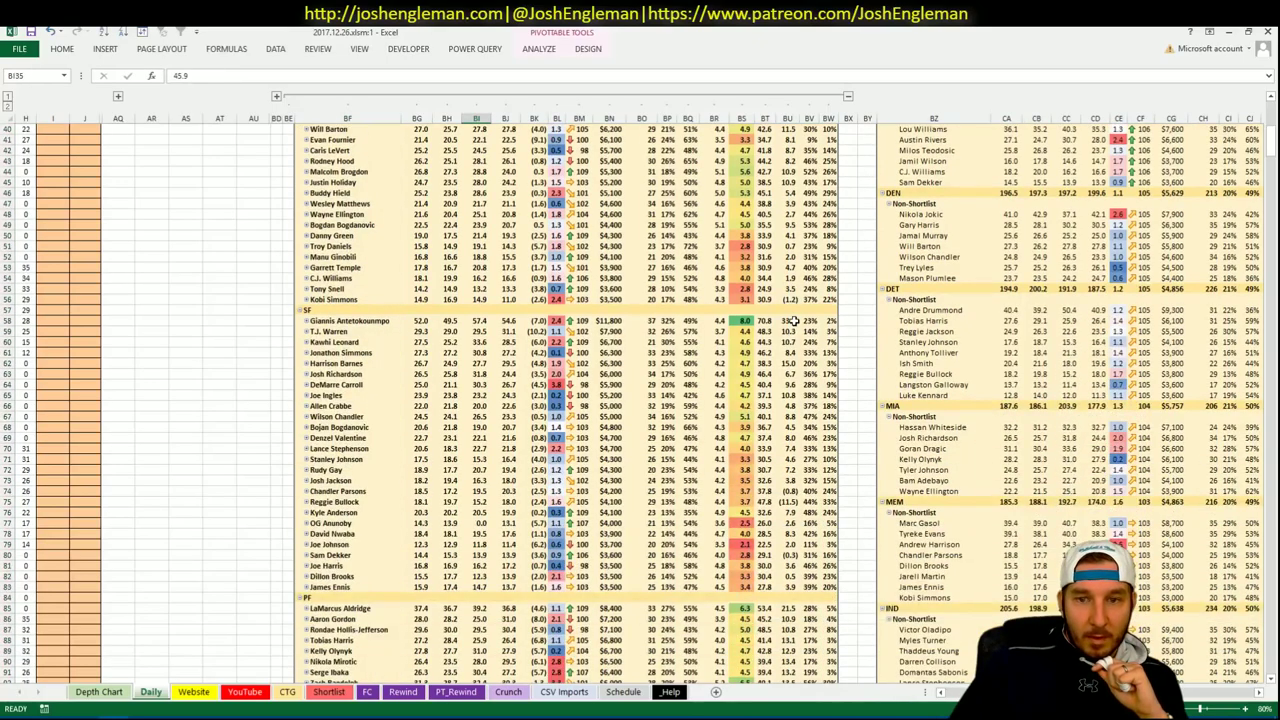
left_click(742, 320)
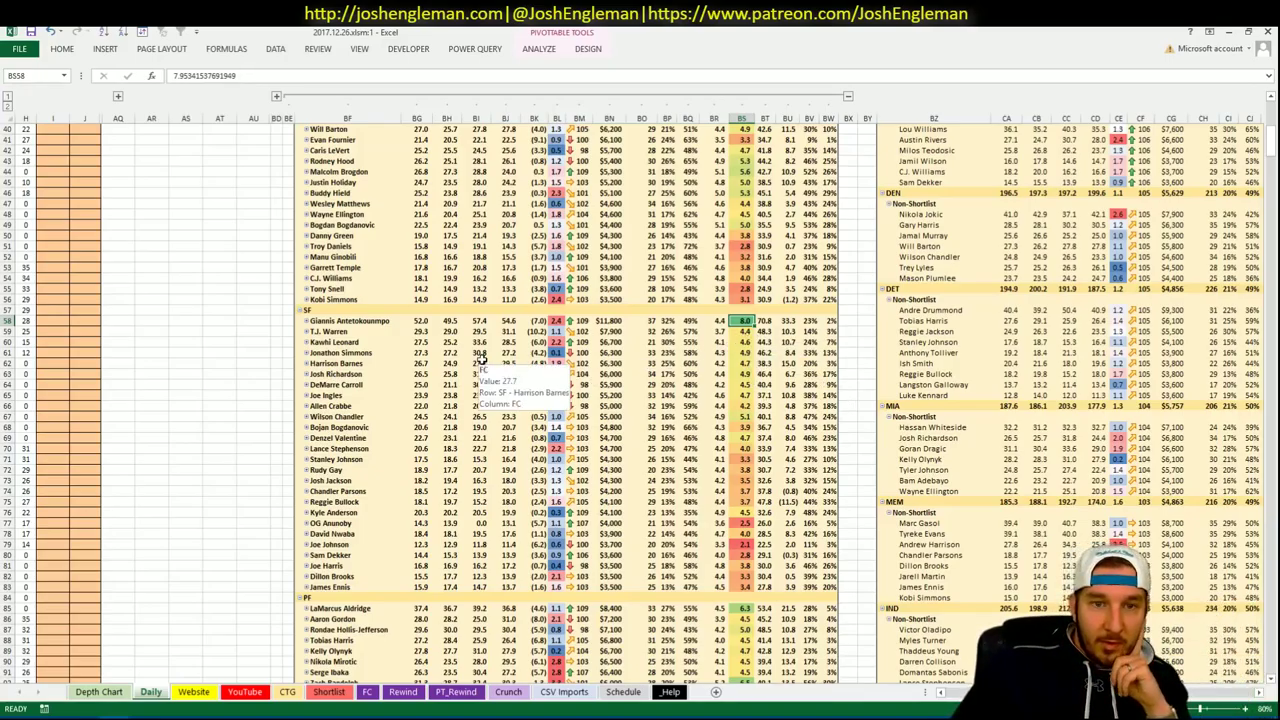
scroll(508, 361, "down", 9)
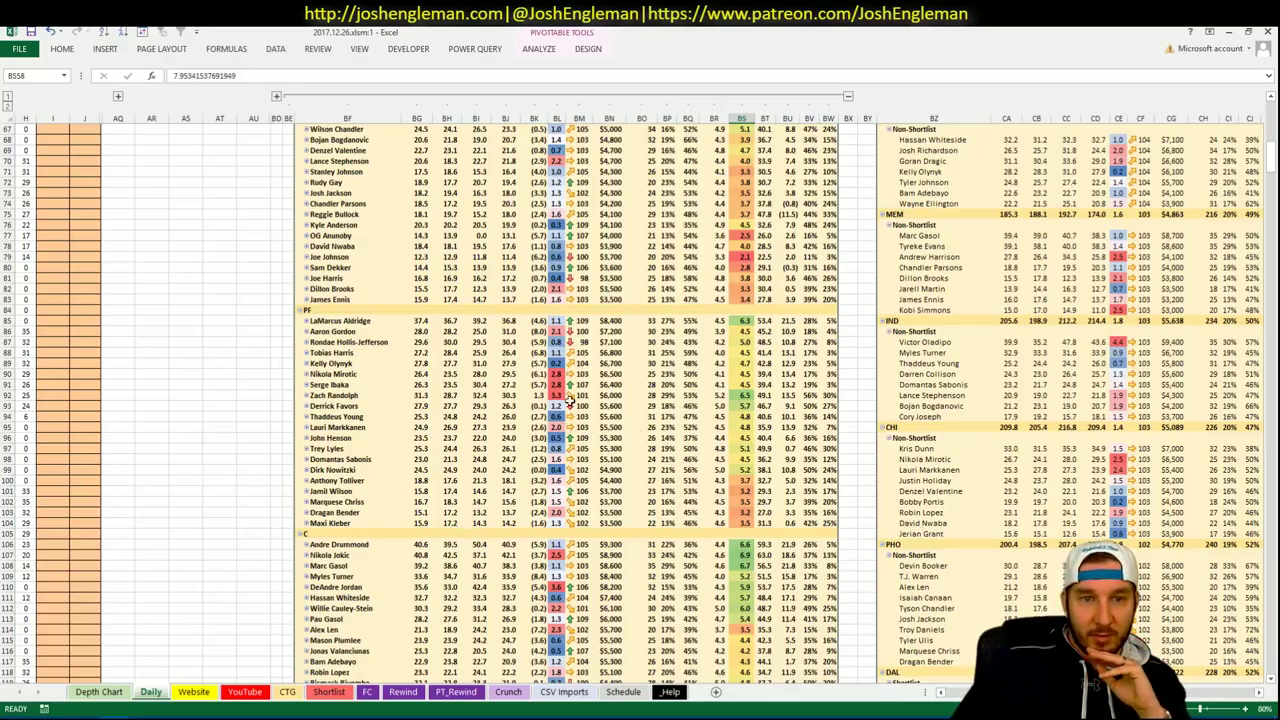
left_click(757, 342)
scroll(760, 340, "down", 7)
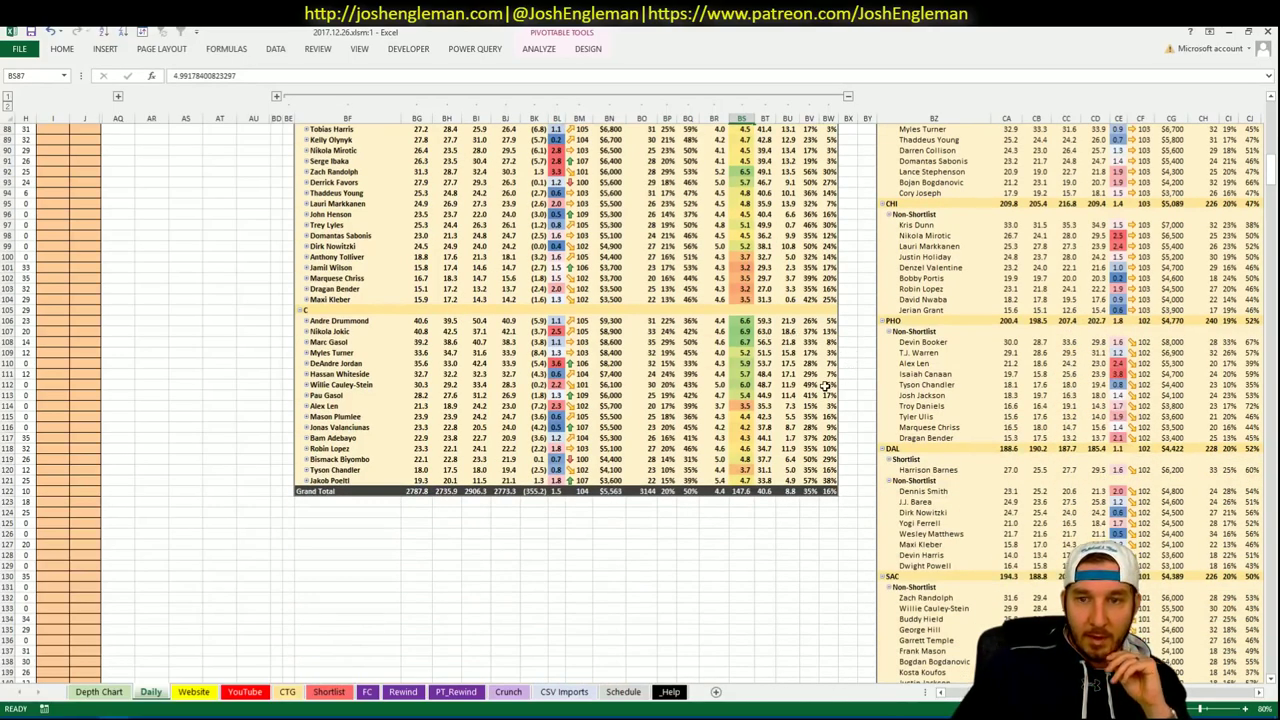
left_click_drag(743, 320, 731, 388)
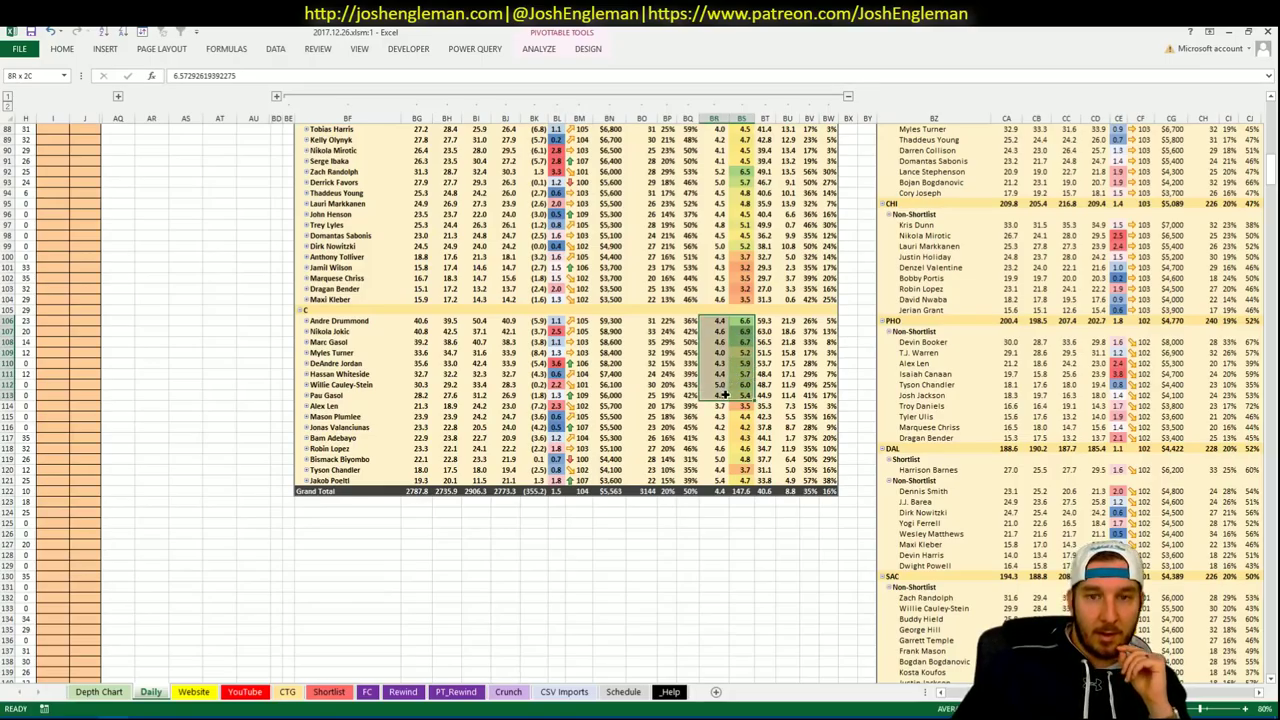
left_click_drag(724, 396, 742, 396)
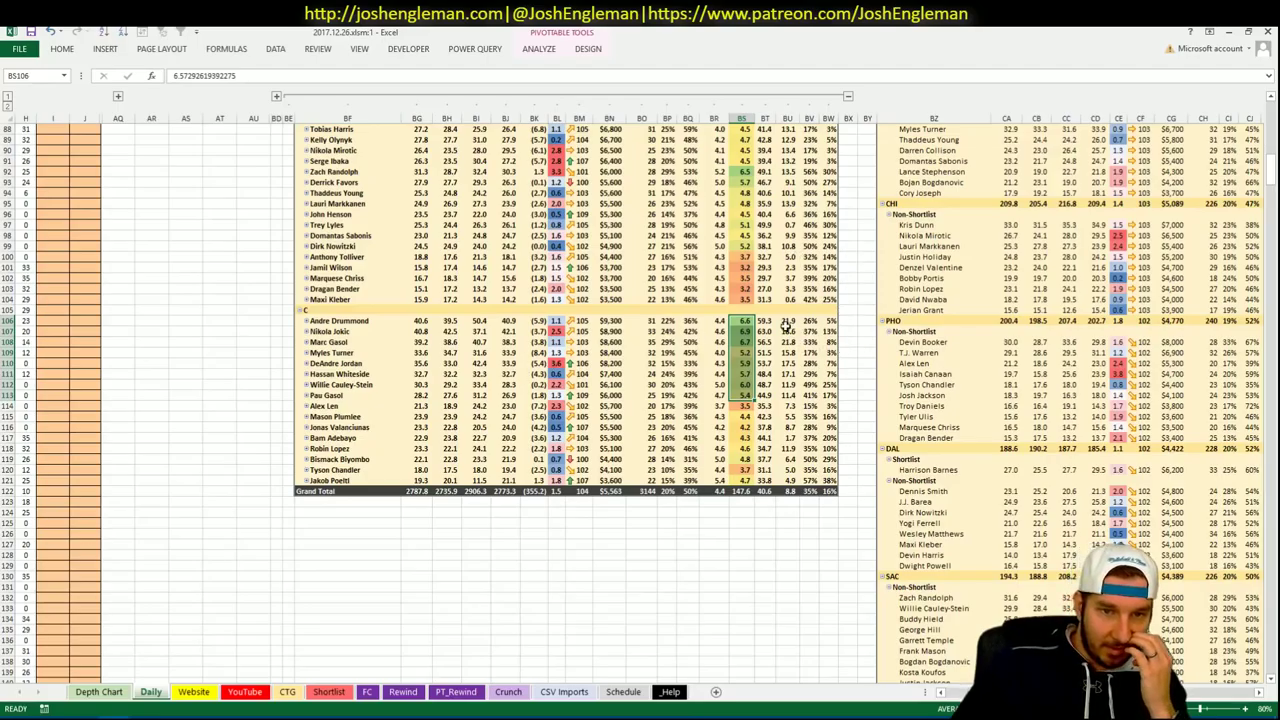
double_click(688, 332)
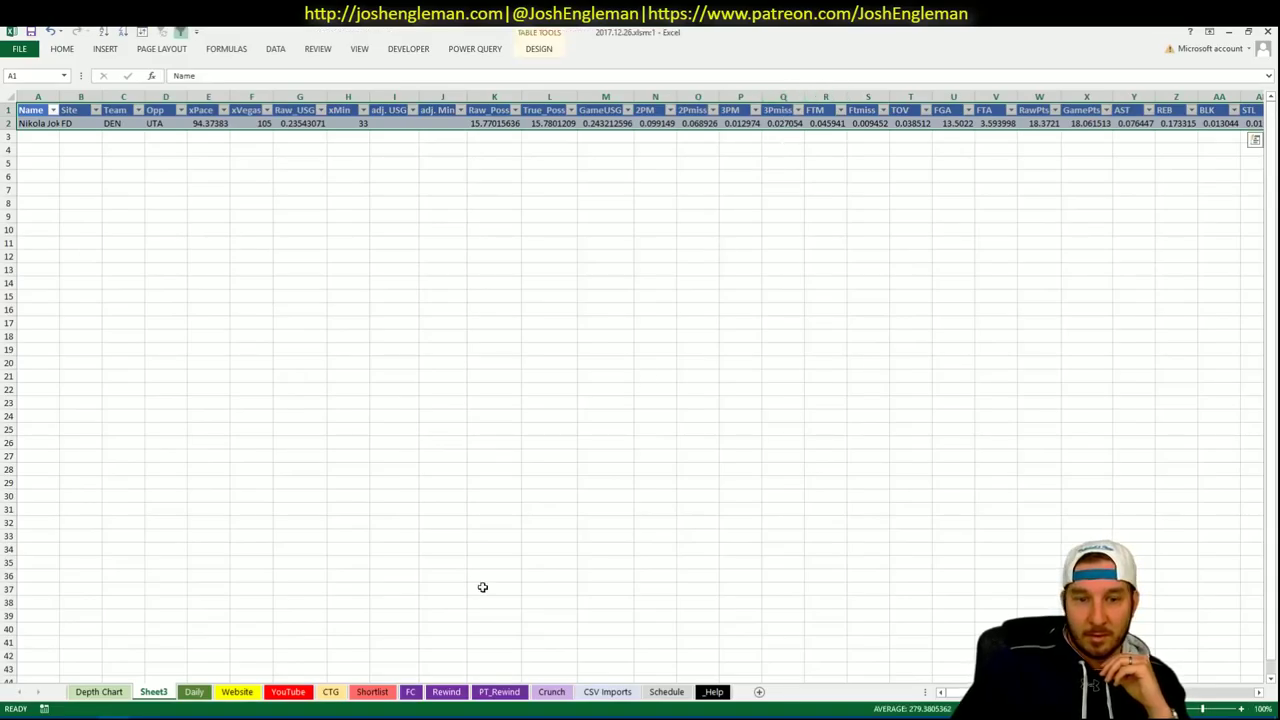
right_click(158, 690)
left_click(192, 556)
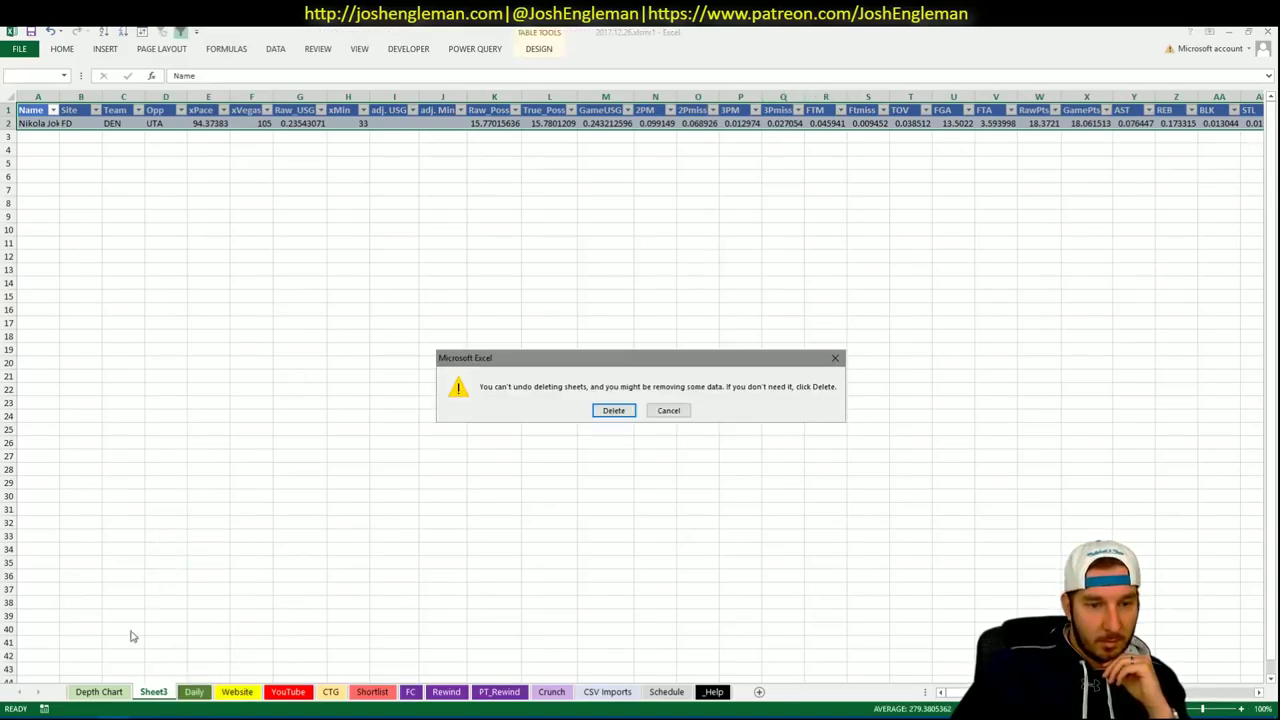
left_click(610, 410)
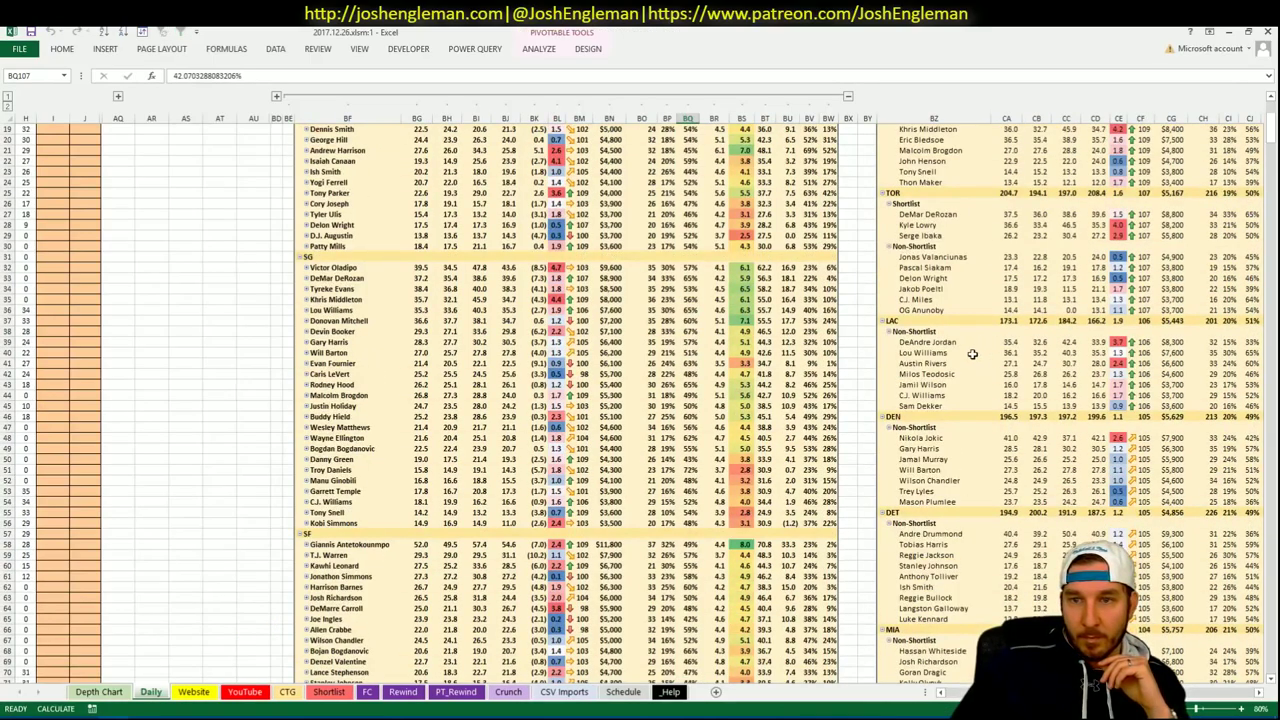
scroll(972, 354, "up", 6)
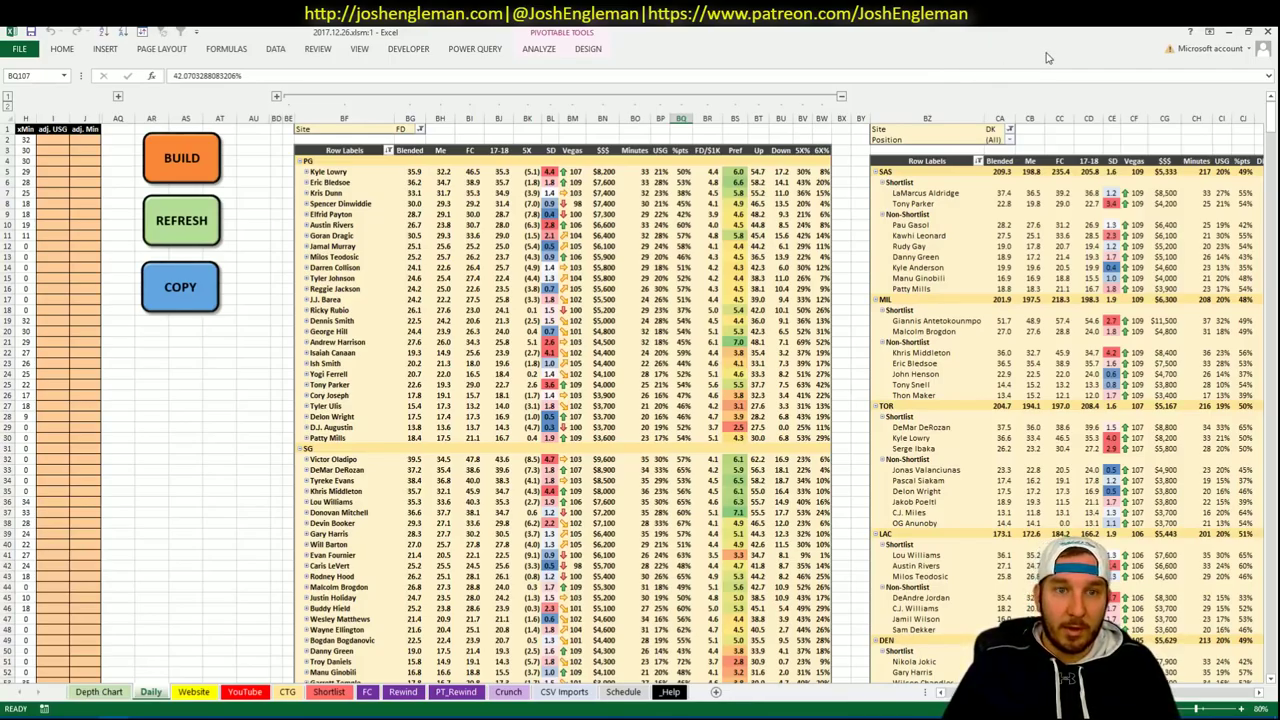
left_click(724, 138)
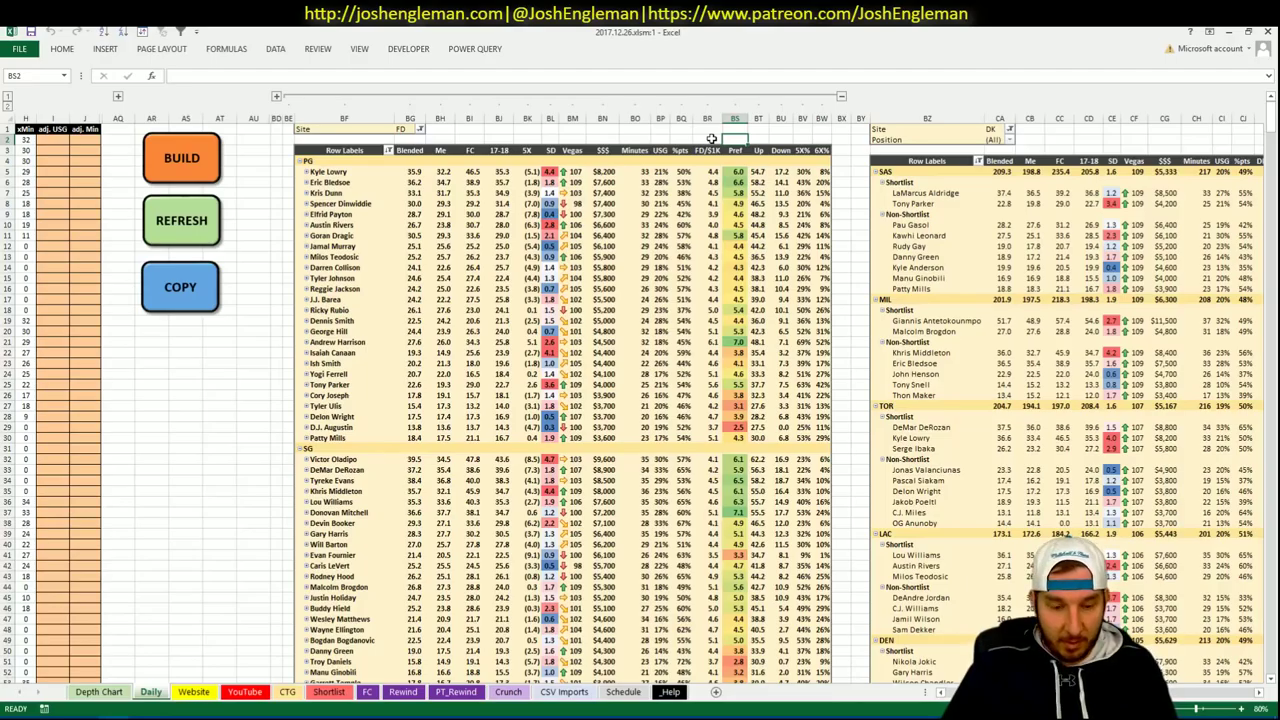
left_click(836, 228)
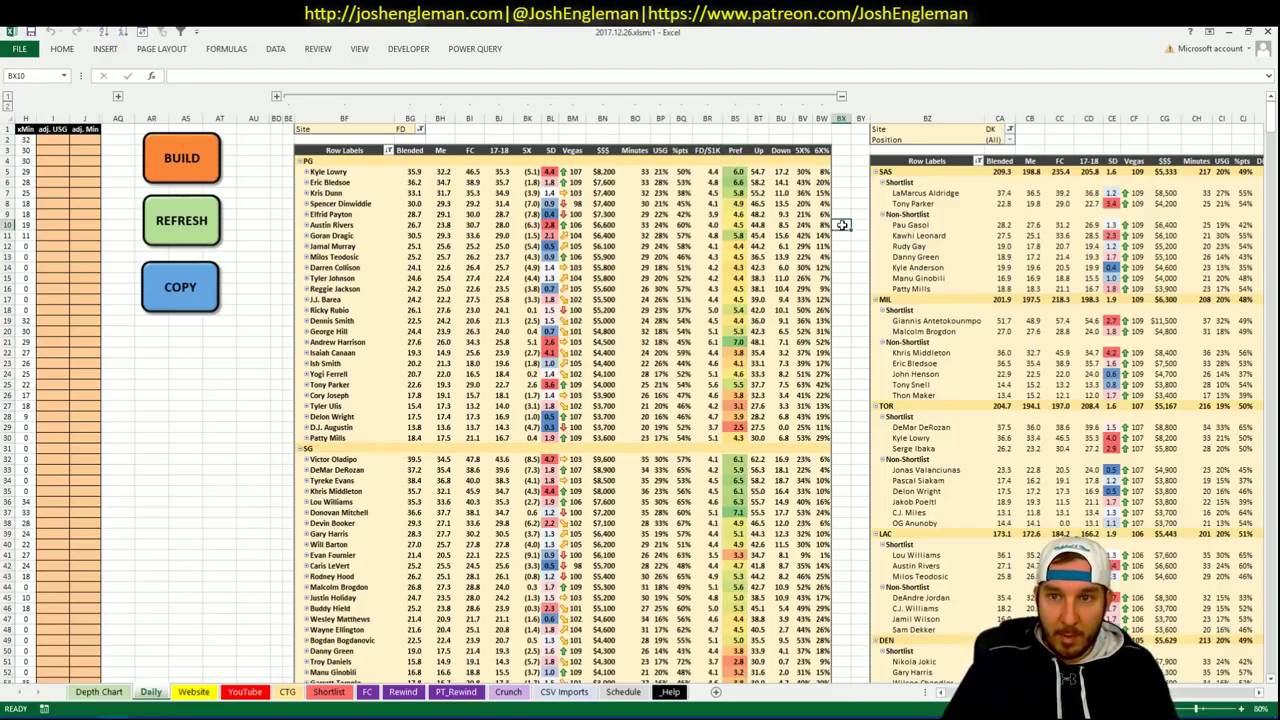
left_click(842, 213)
left_click(845, 170)
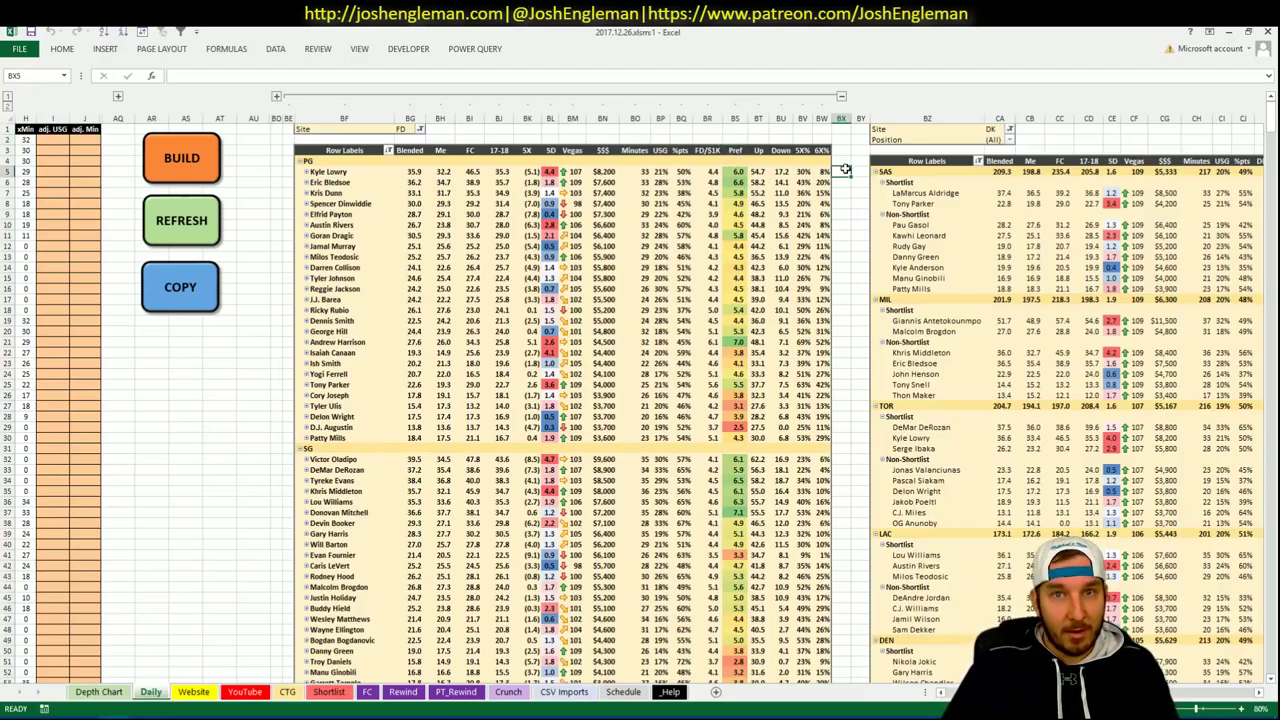